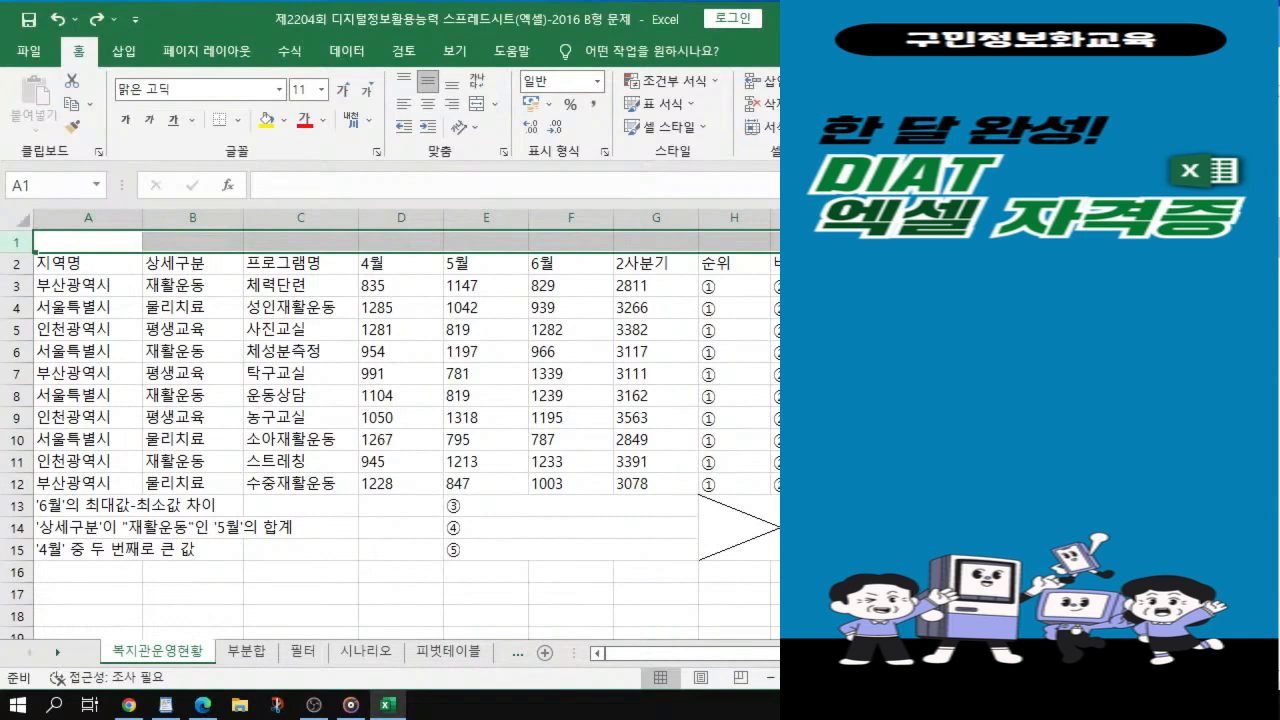
Step: Narrow the spreadsheet window so its full width fits in the visible part of the screen
key("alt+Tab")
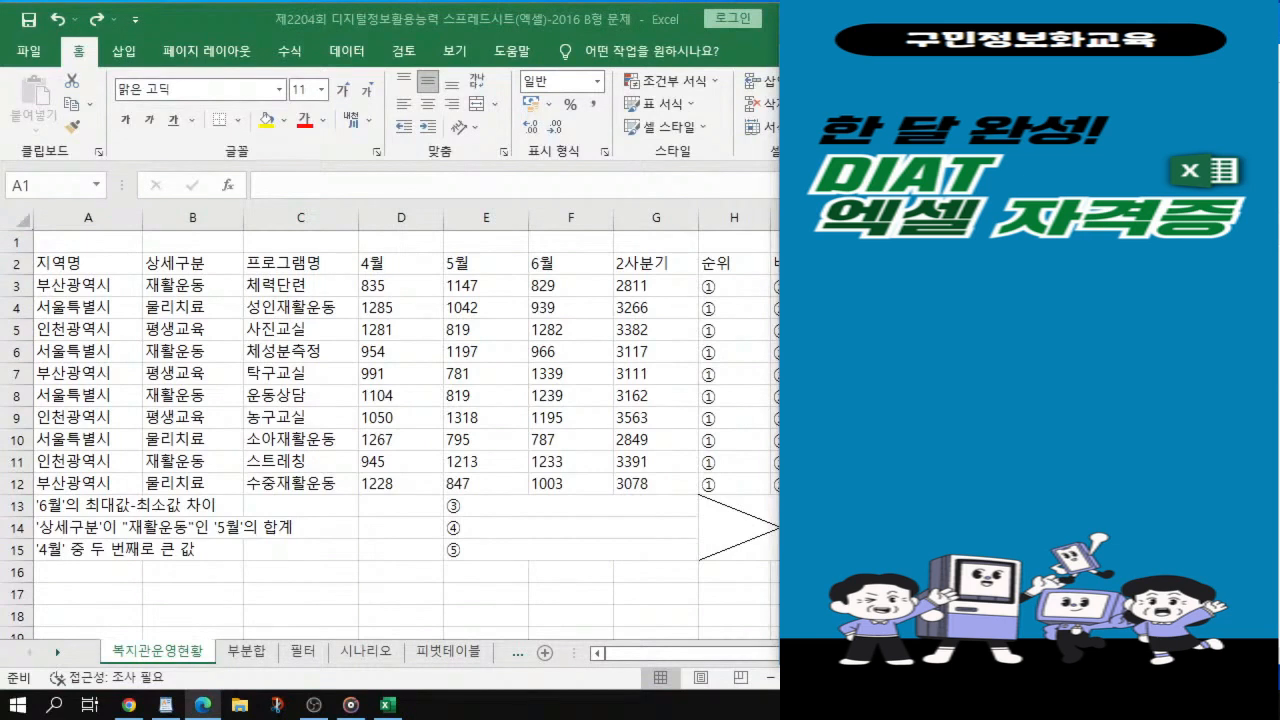
left_click(706, 588)
left_click_drag(955, 425, 761, 421)
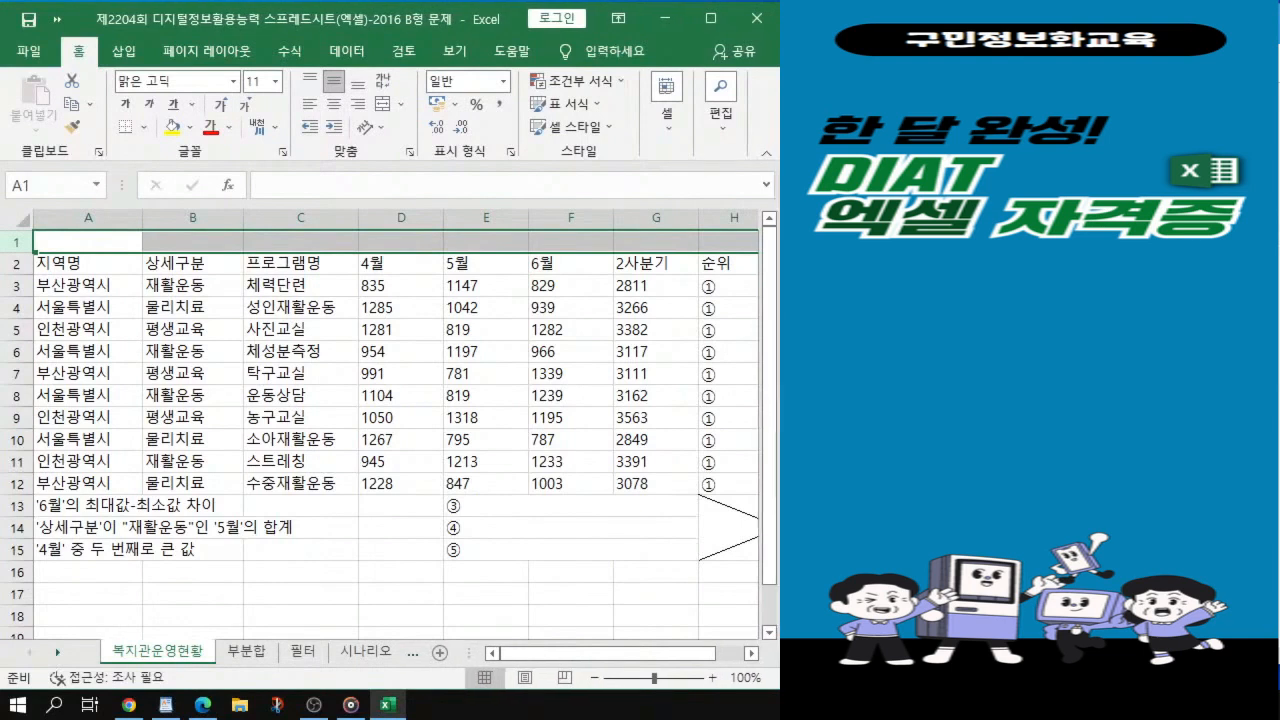
key("alt+Tab")
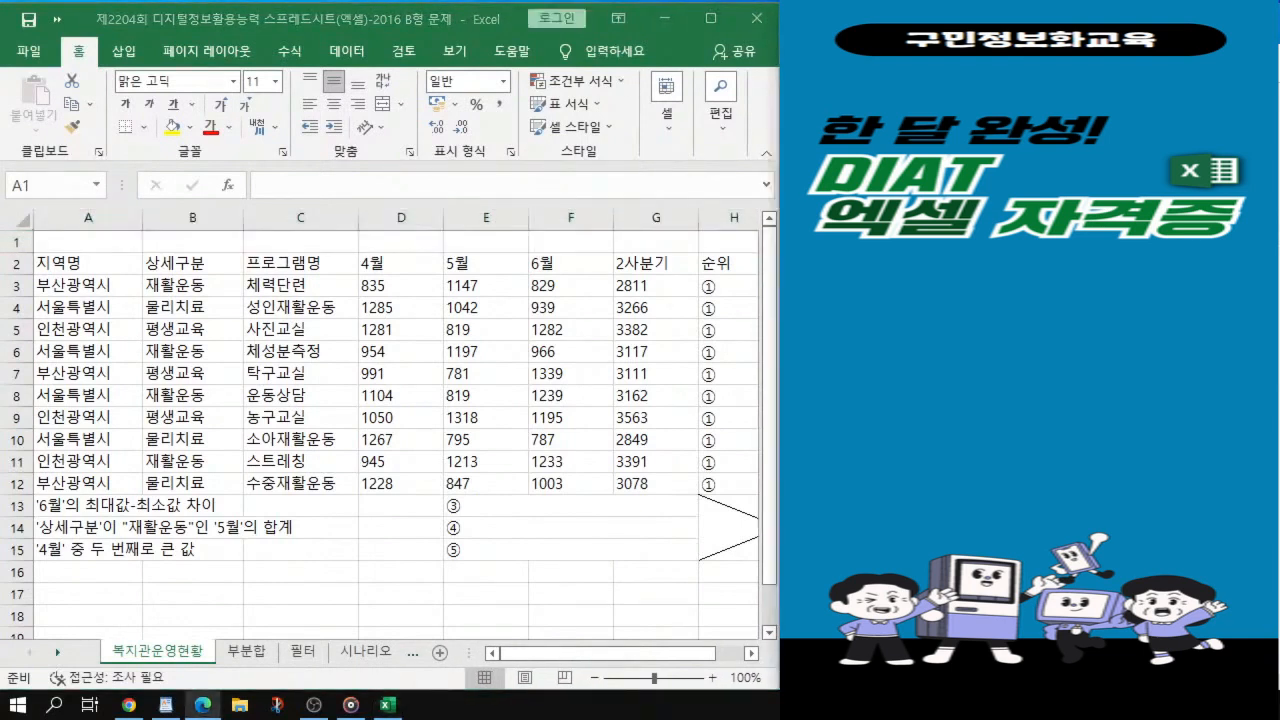
Step: Set the height of row 1 on the 복지관운영현황 sheet to 80
left_click(20, 243)
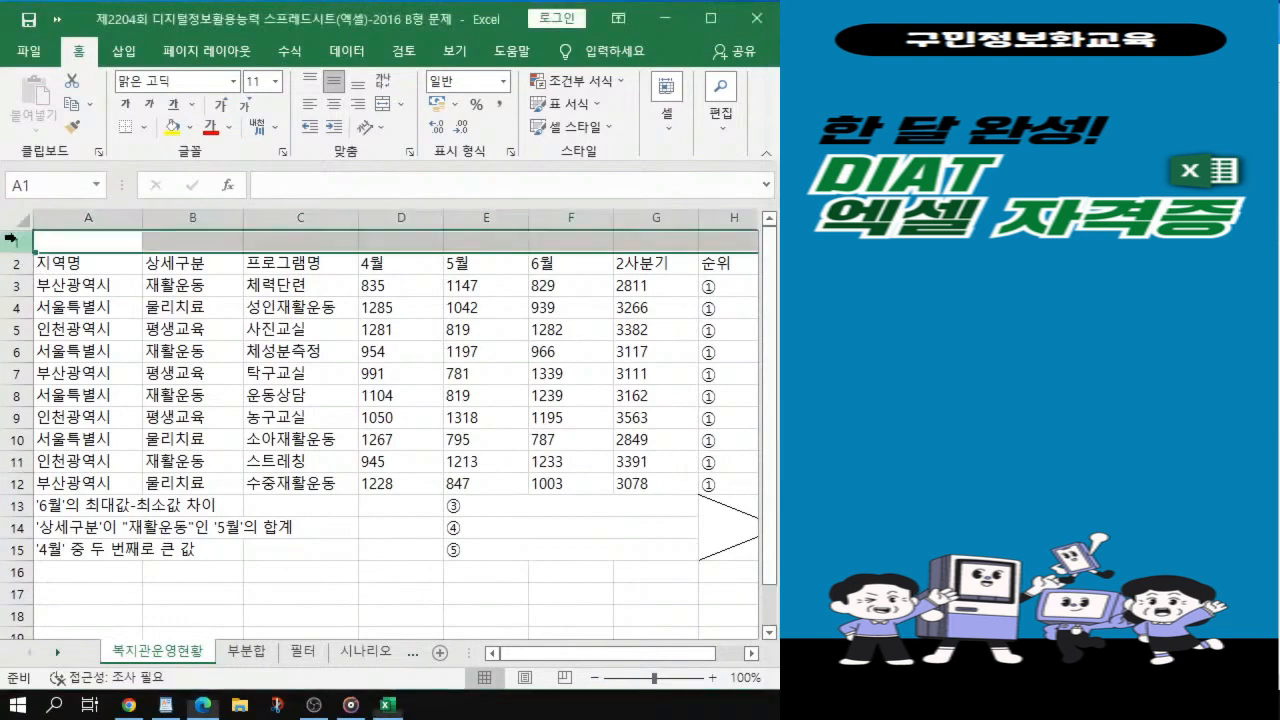
scroll(152, 330, "up", 1)
left_click(20, 248)
key("ctrl")
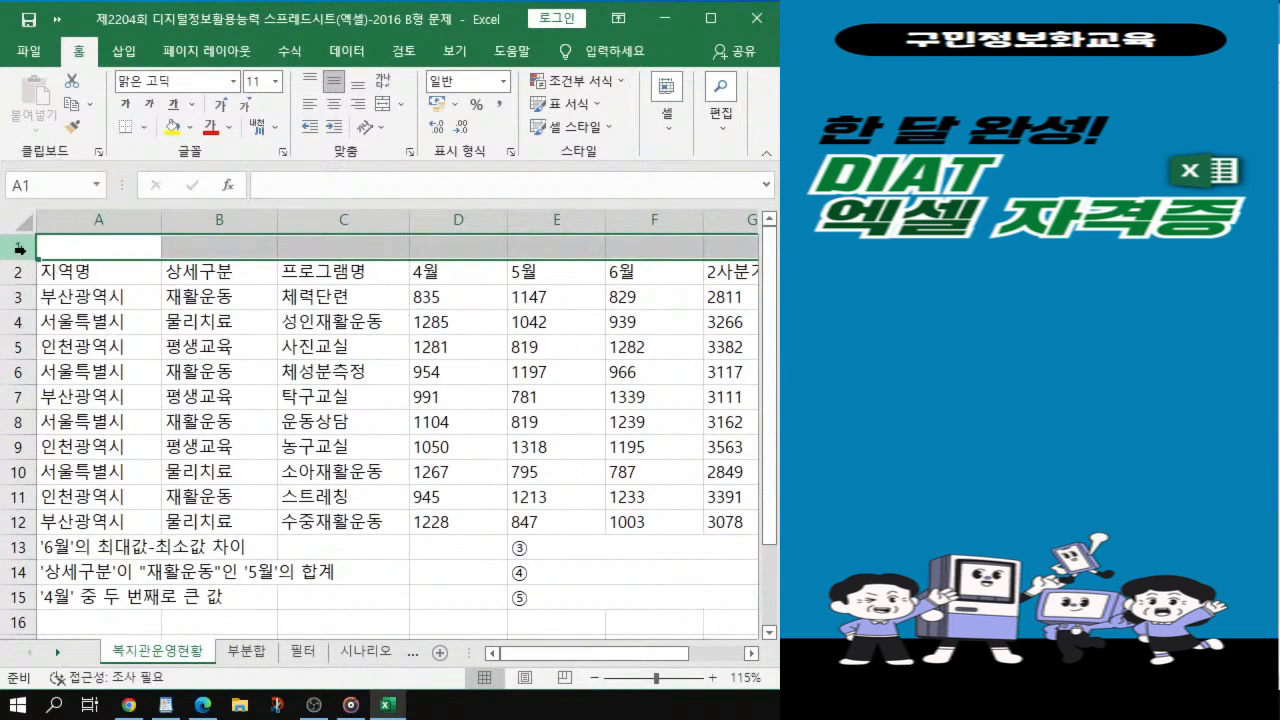
right_click(20, 248)
key("ctrl")
key("ctrl")
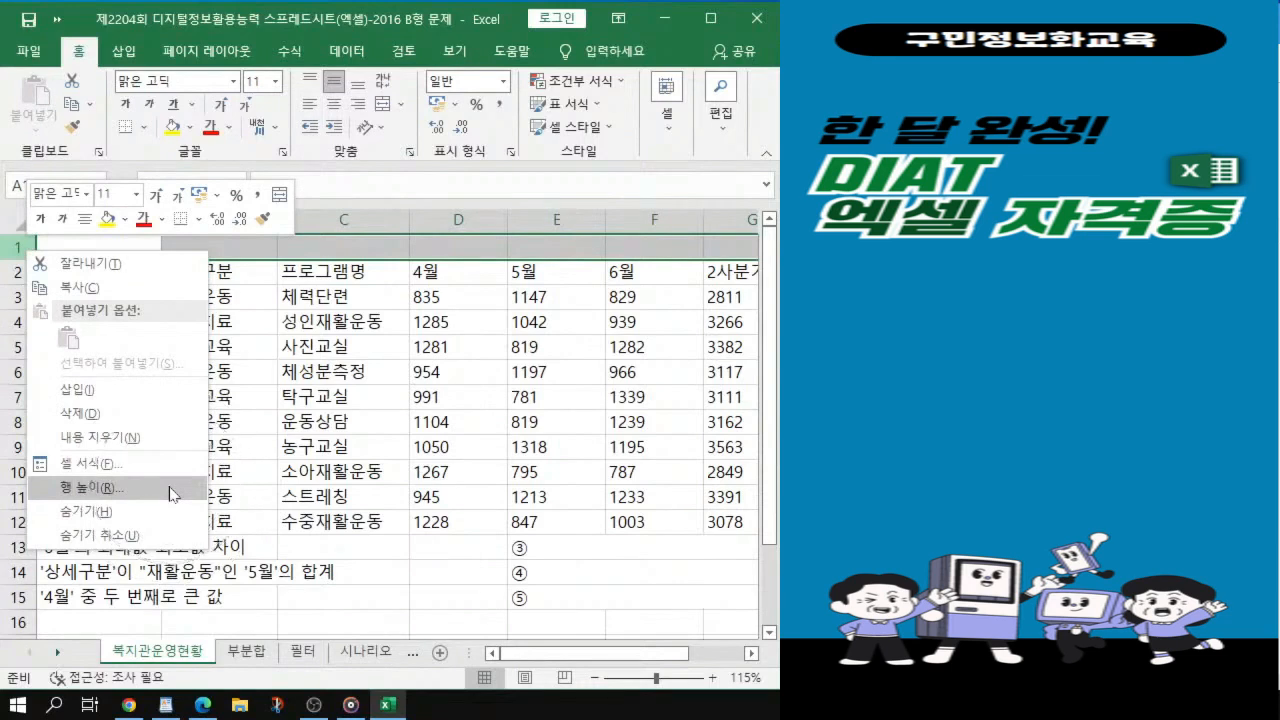
left_click(170, 494)
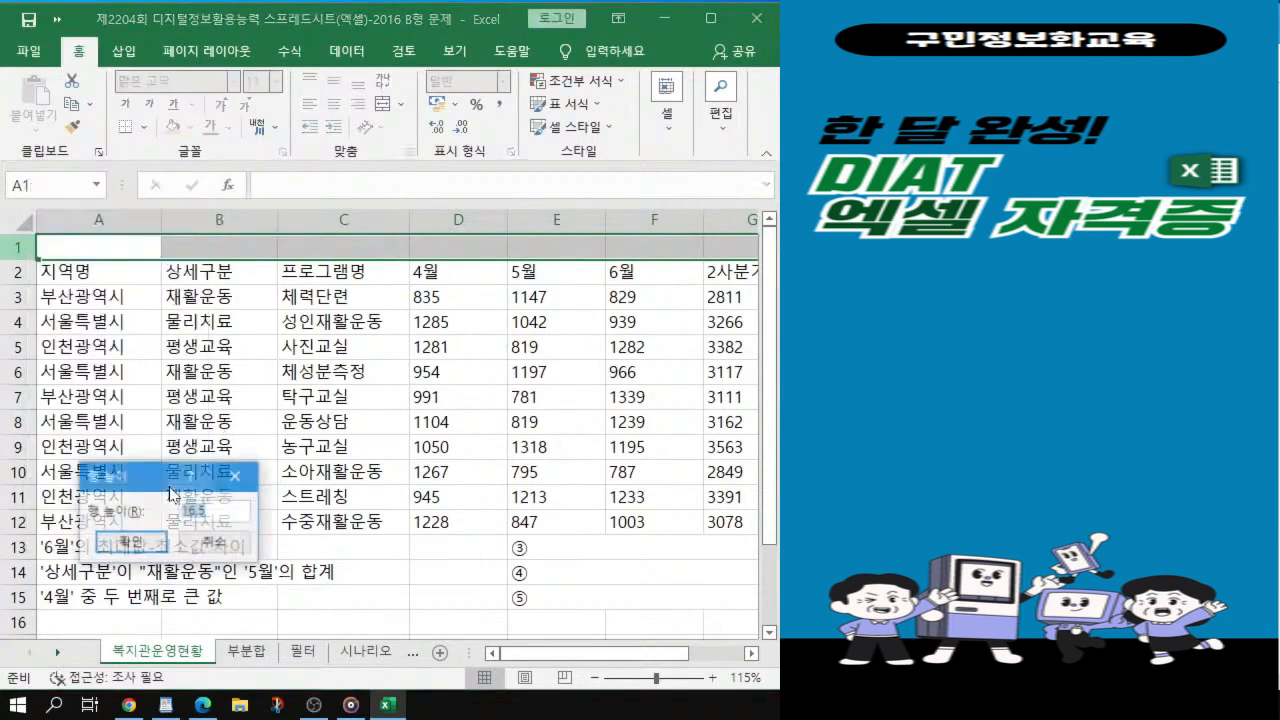
left_click_drag(180, 474, 400, 289)
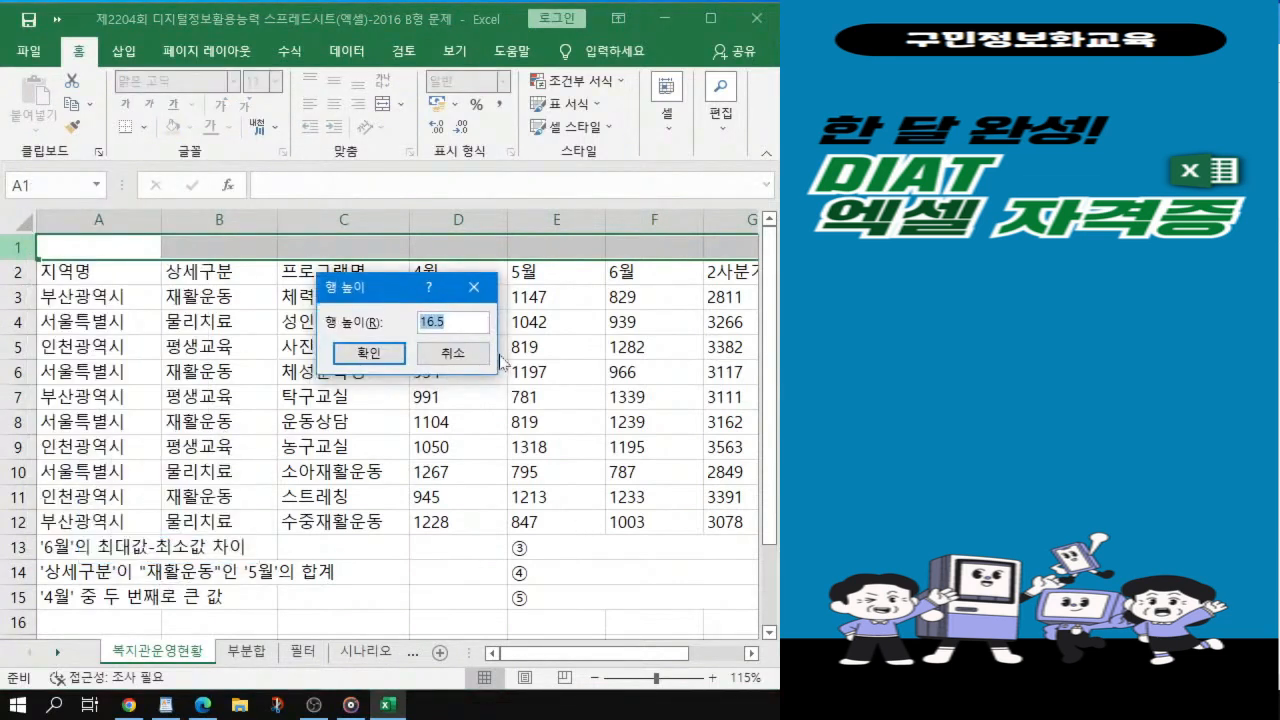
type("80")
left_click(378, 353)
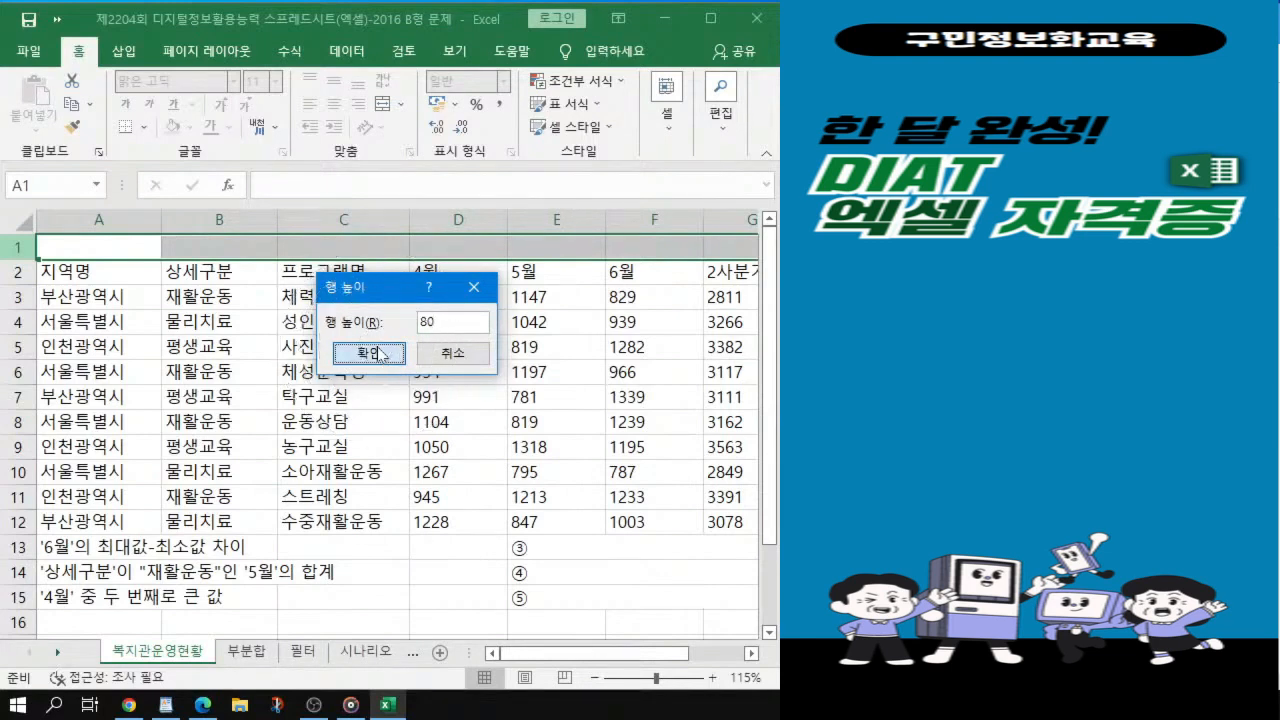
left_click(369, 353)
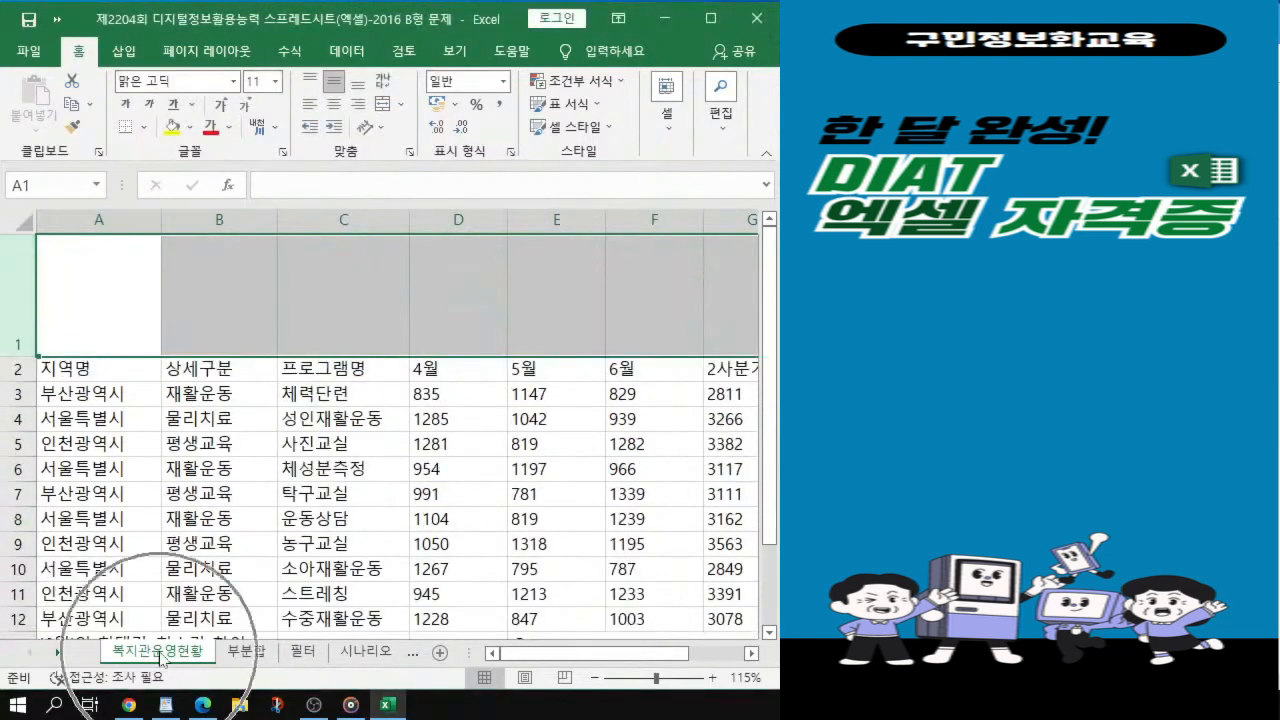
Step: Set the height of rows 2 through 15 to 18
key("ctrl")
key("ctrl")
key("ctrl")
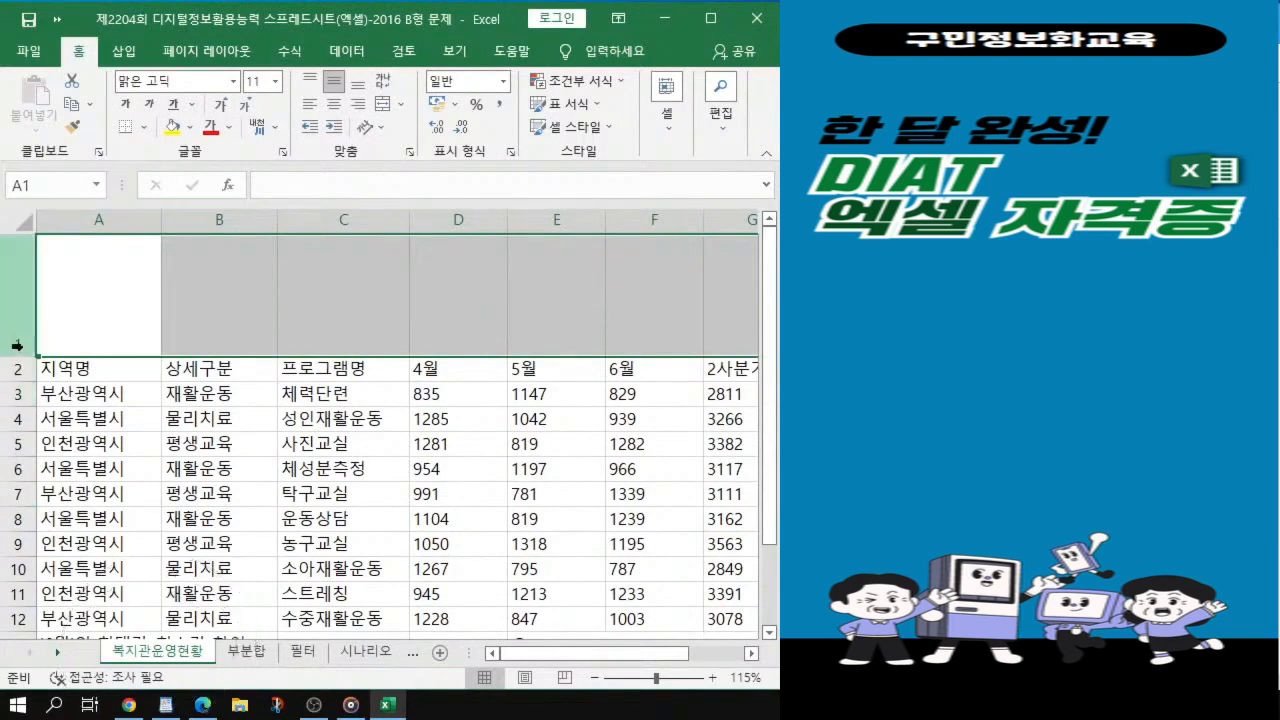
left_click_drag(20, 369, 18, 580)
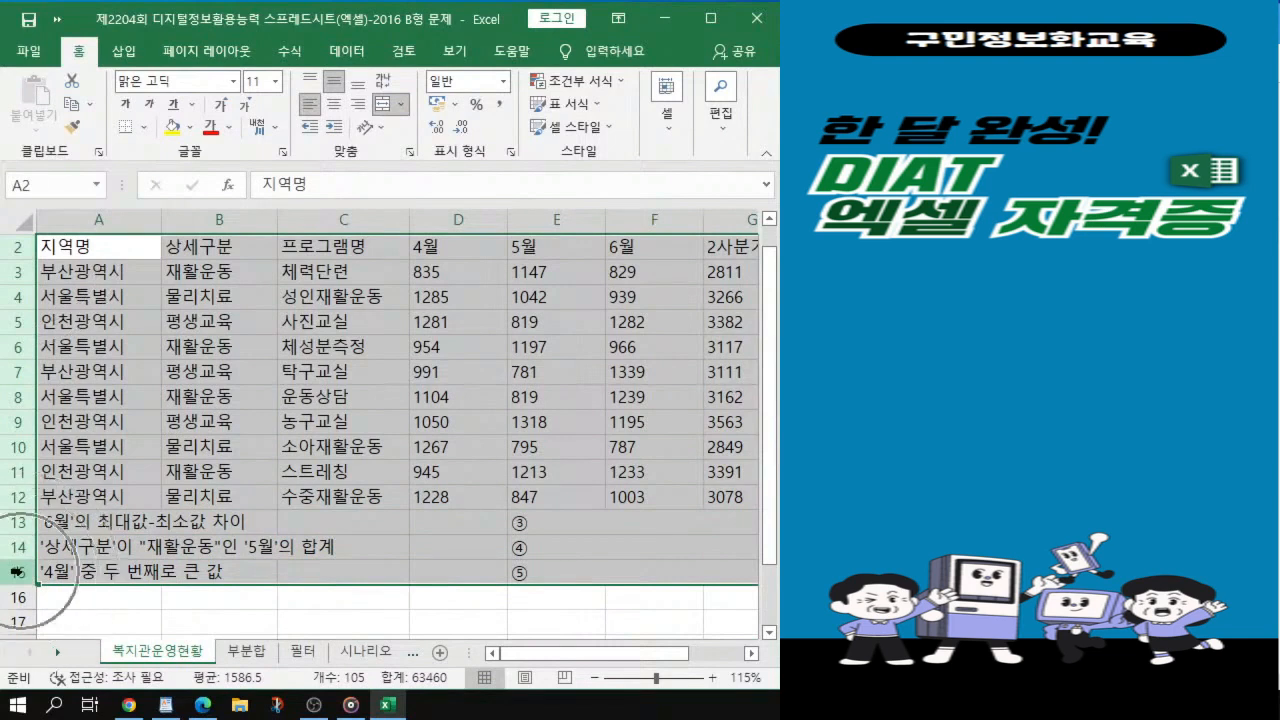
key("alt+Tab")
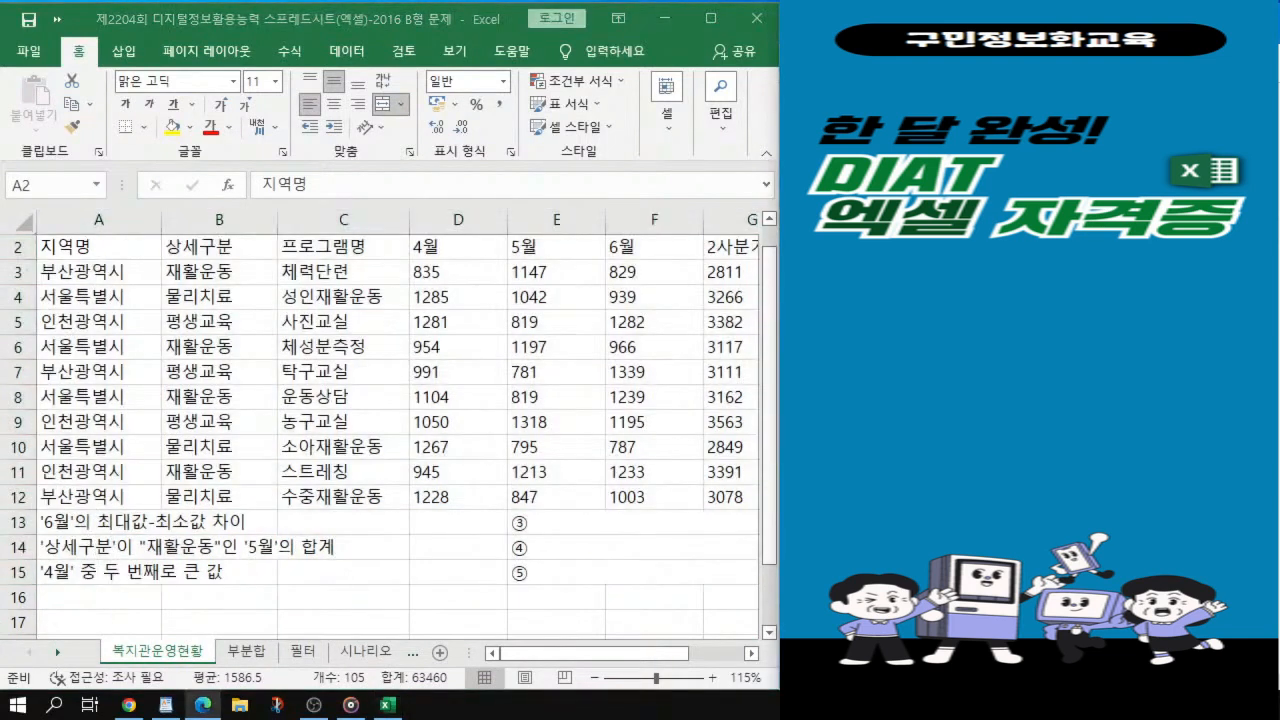
key("alt+Tab")
right_click(10, 493)
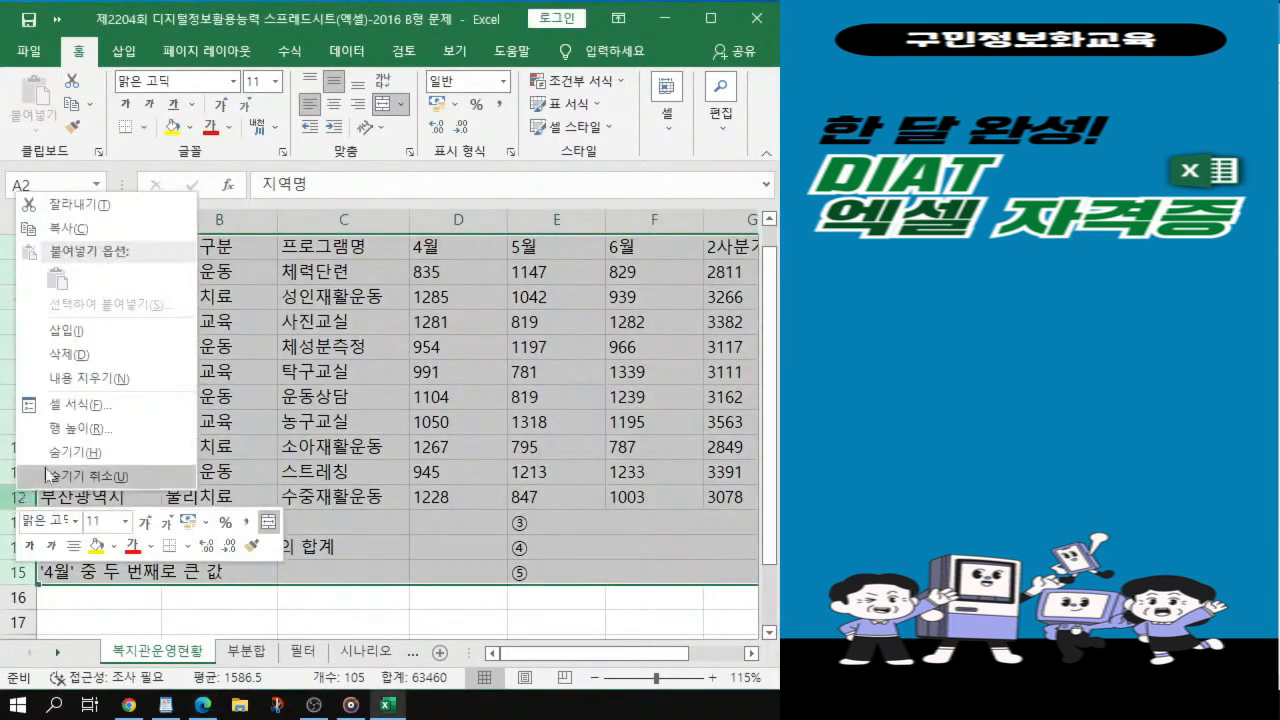
left_click(80, 429)
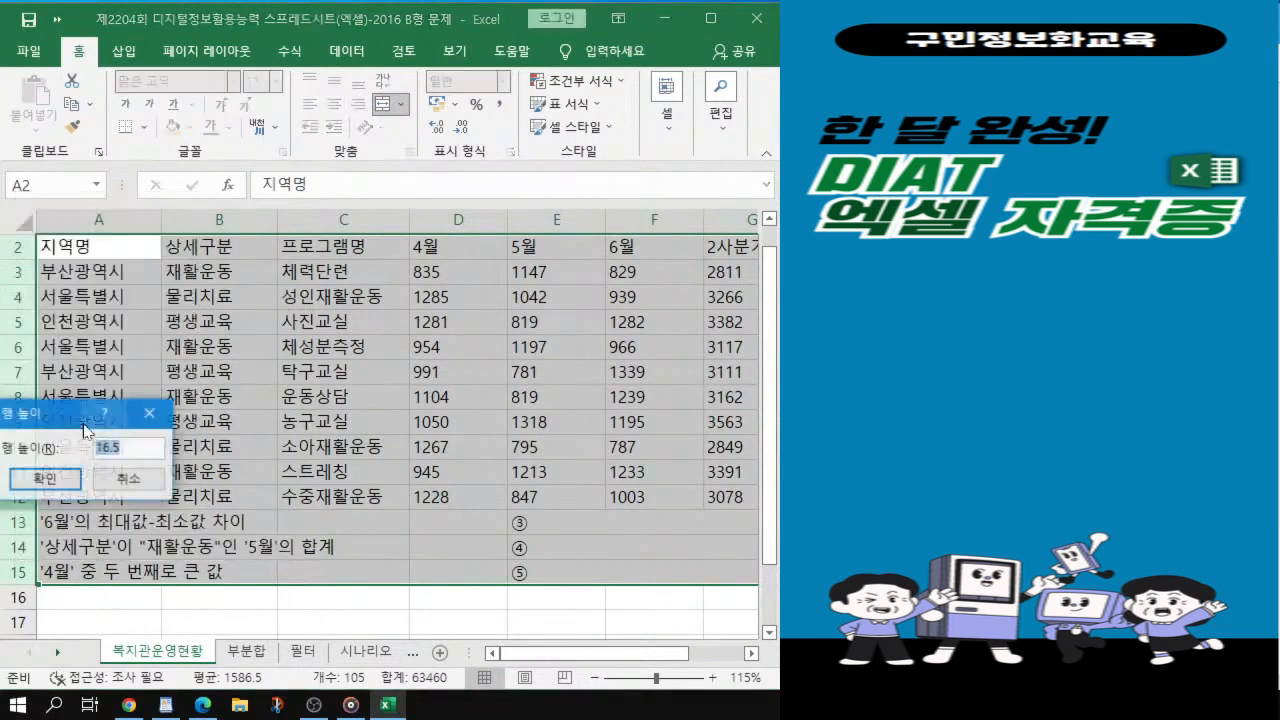
type("18")
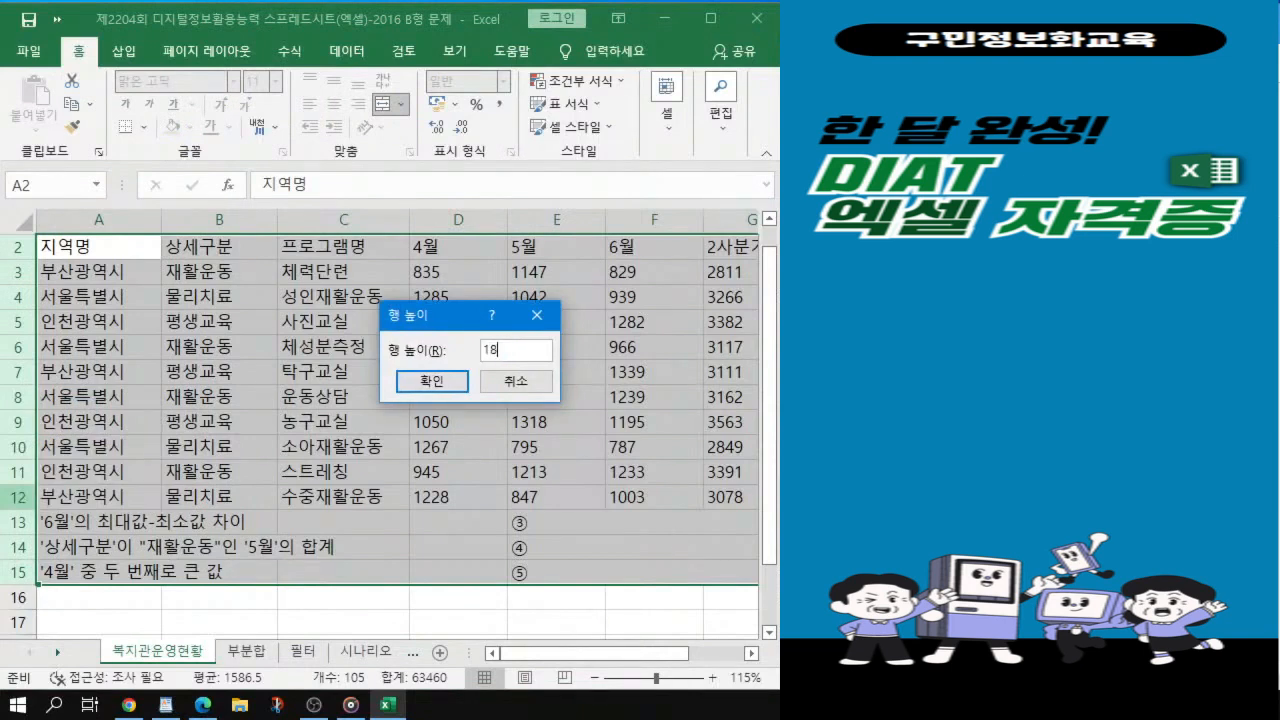
left_click(457, 380)
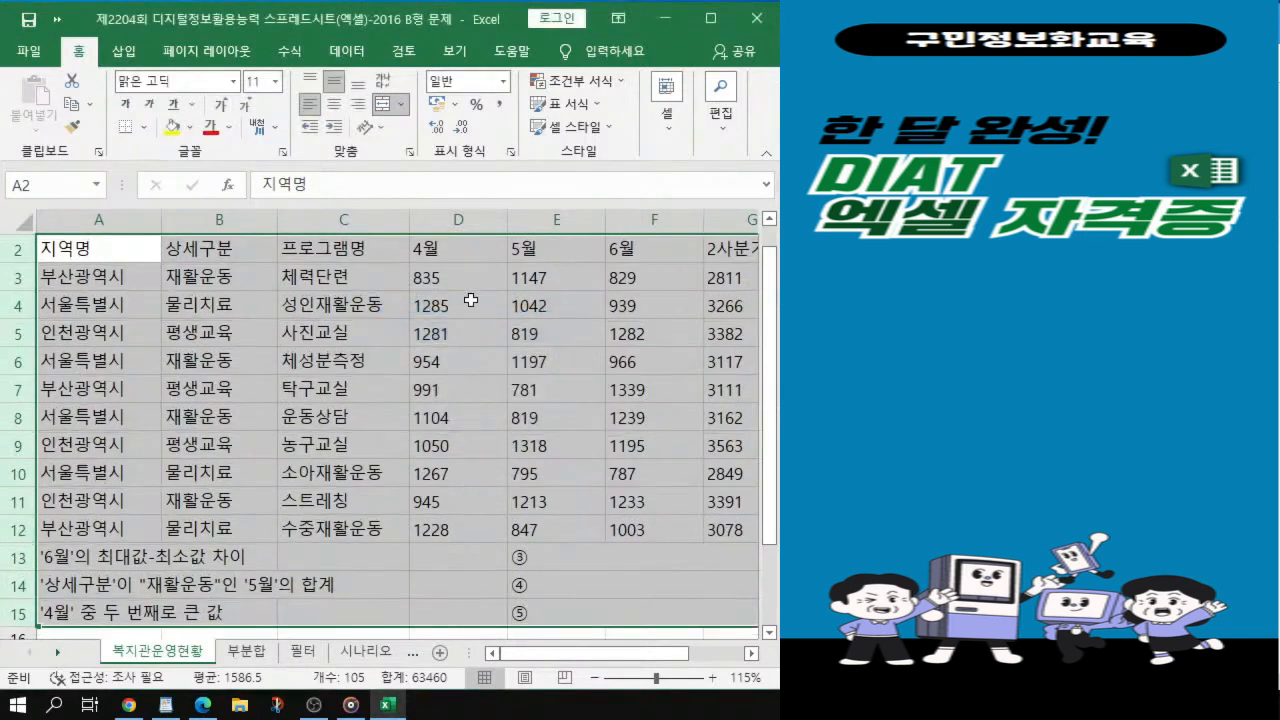
Step: Insert a cube shape (정육면체) in row 1, spanning columns B through H
scroll(470, 299, "up", 1)
key("alt+Tab")
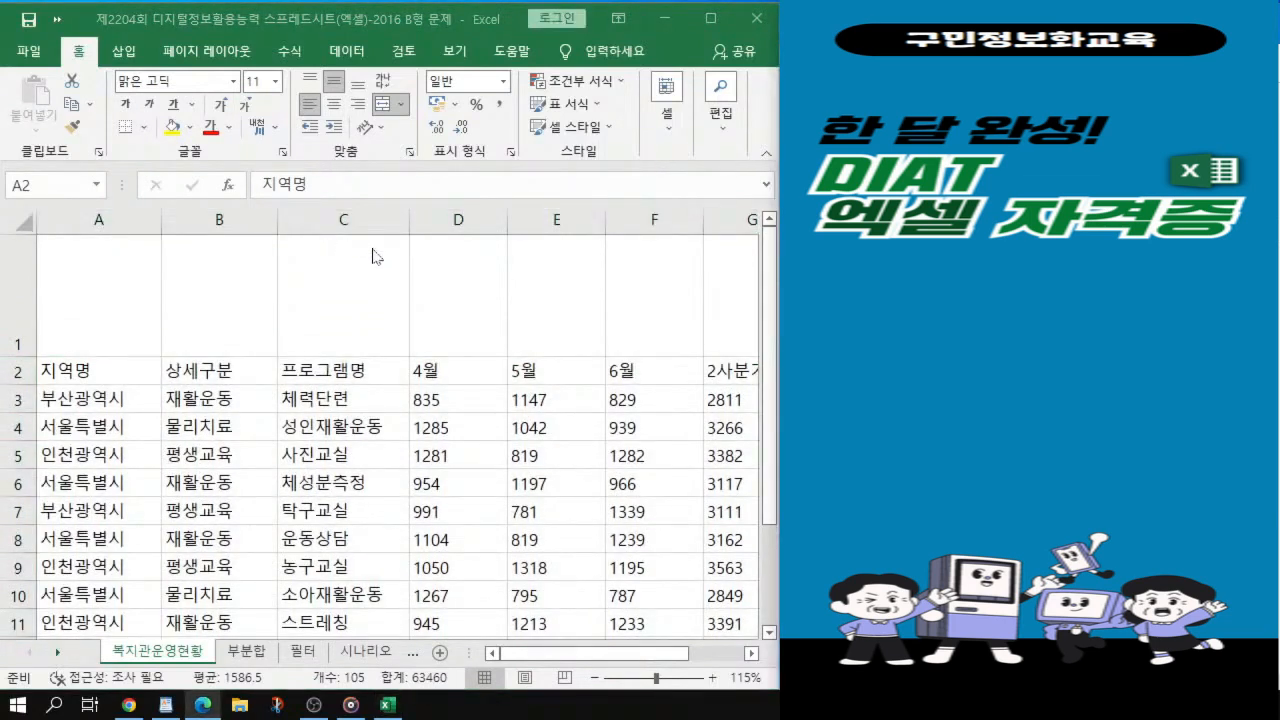
key("alt+Tab")
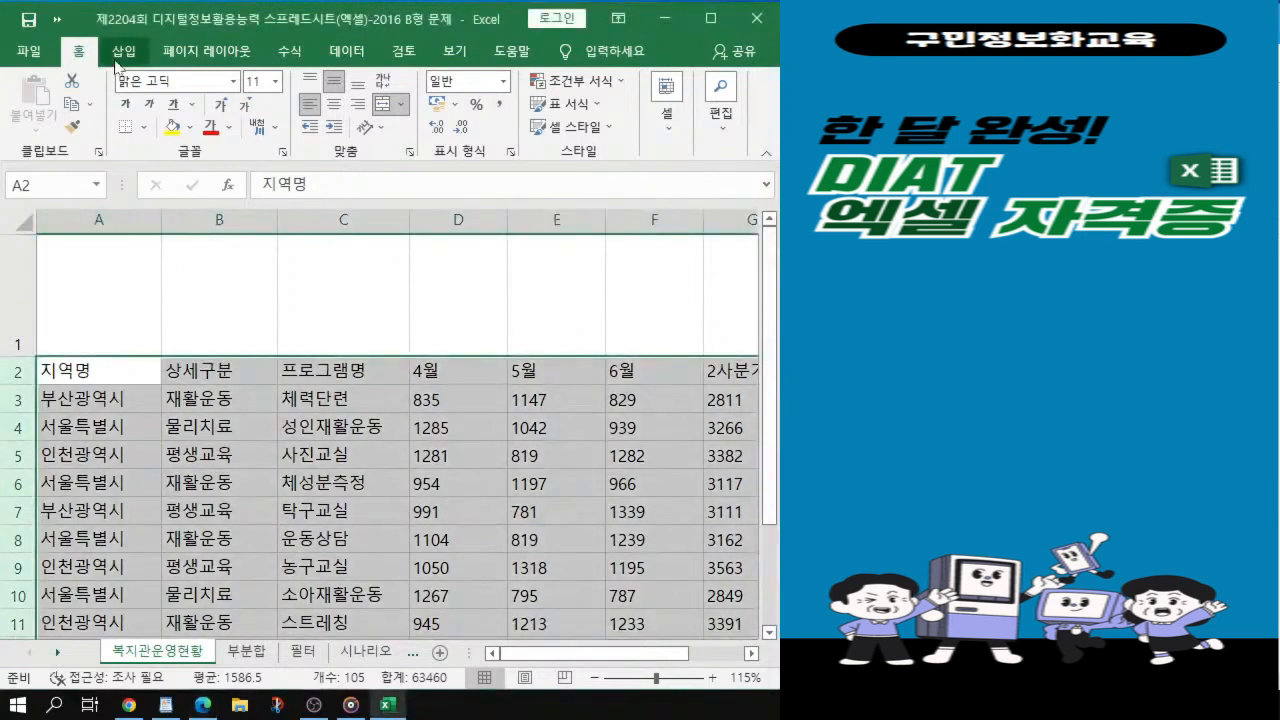
left_click(114, 290)
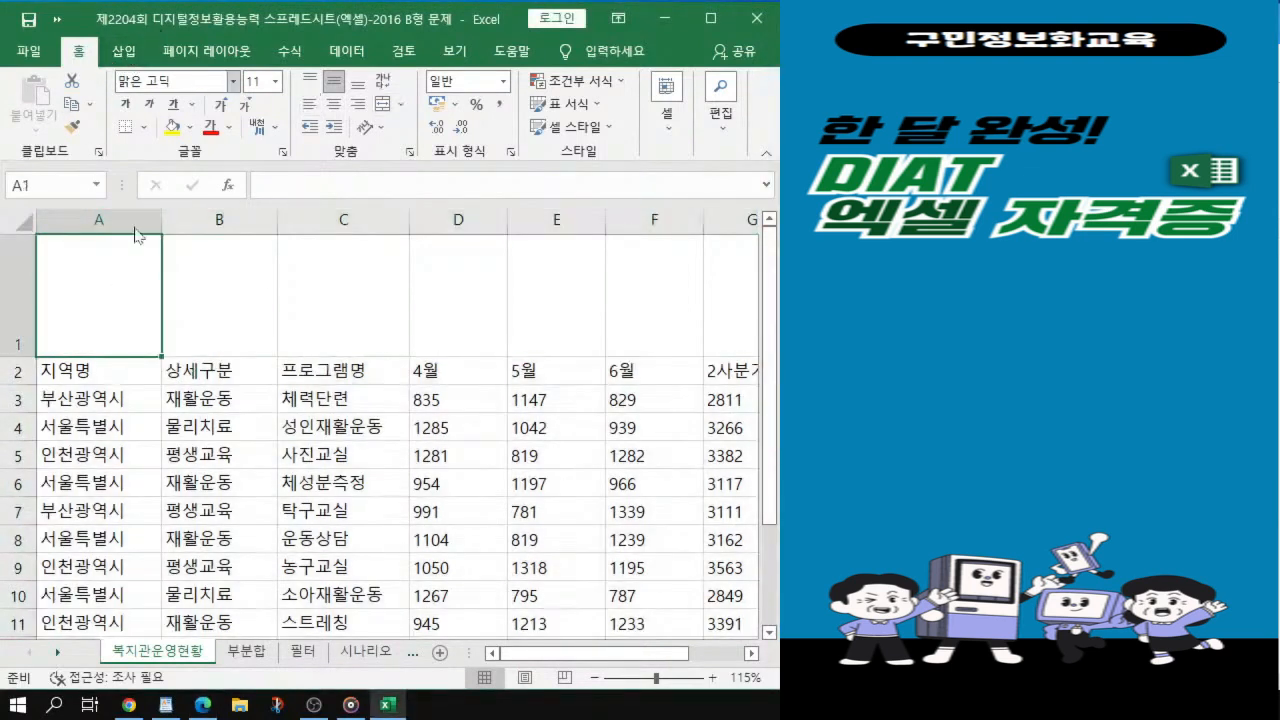
left_click(122, 287)
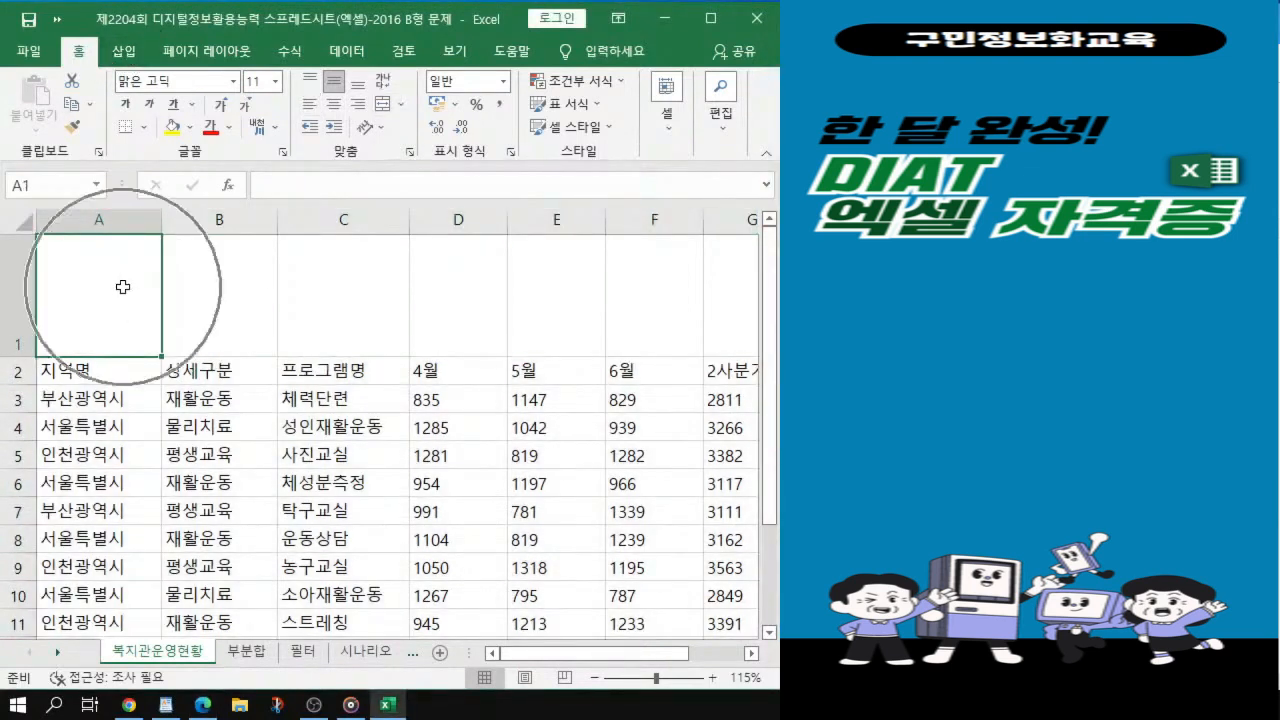
left_click(125, 54)
key("ctrl")
left_click(80, 128)
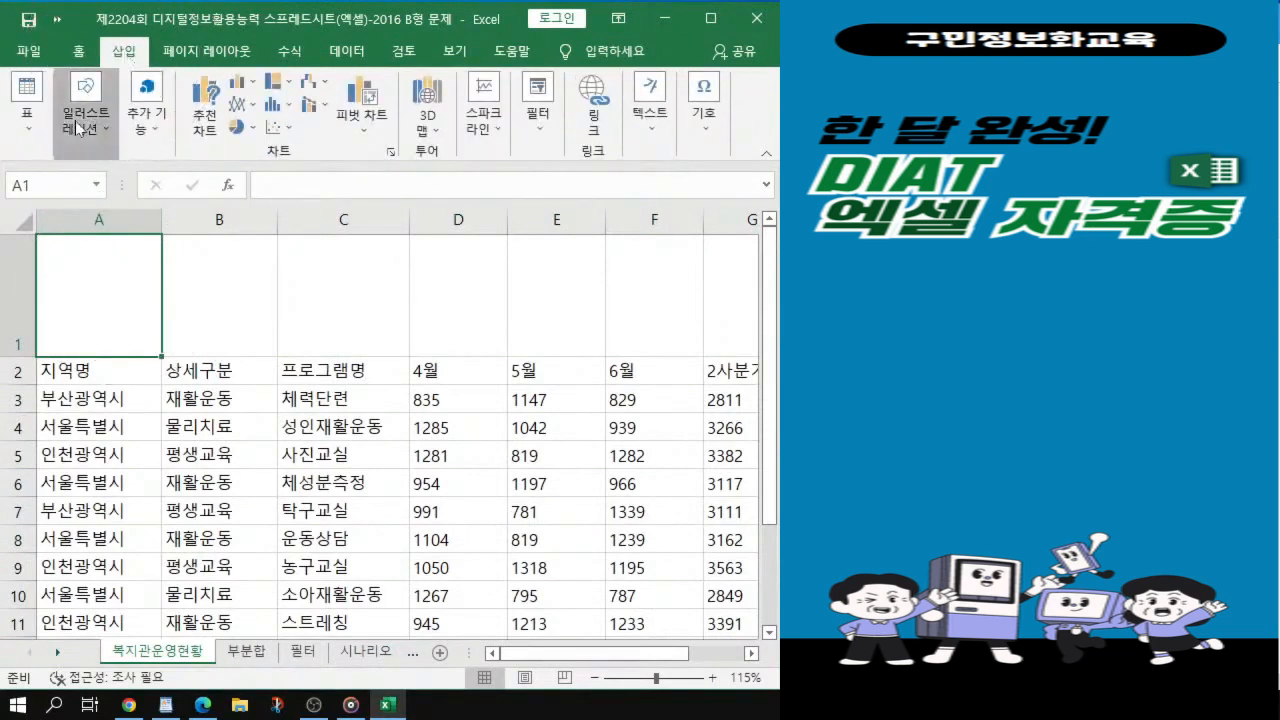
key("ctrl")
left_click(122, 215)
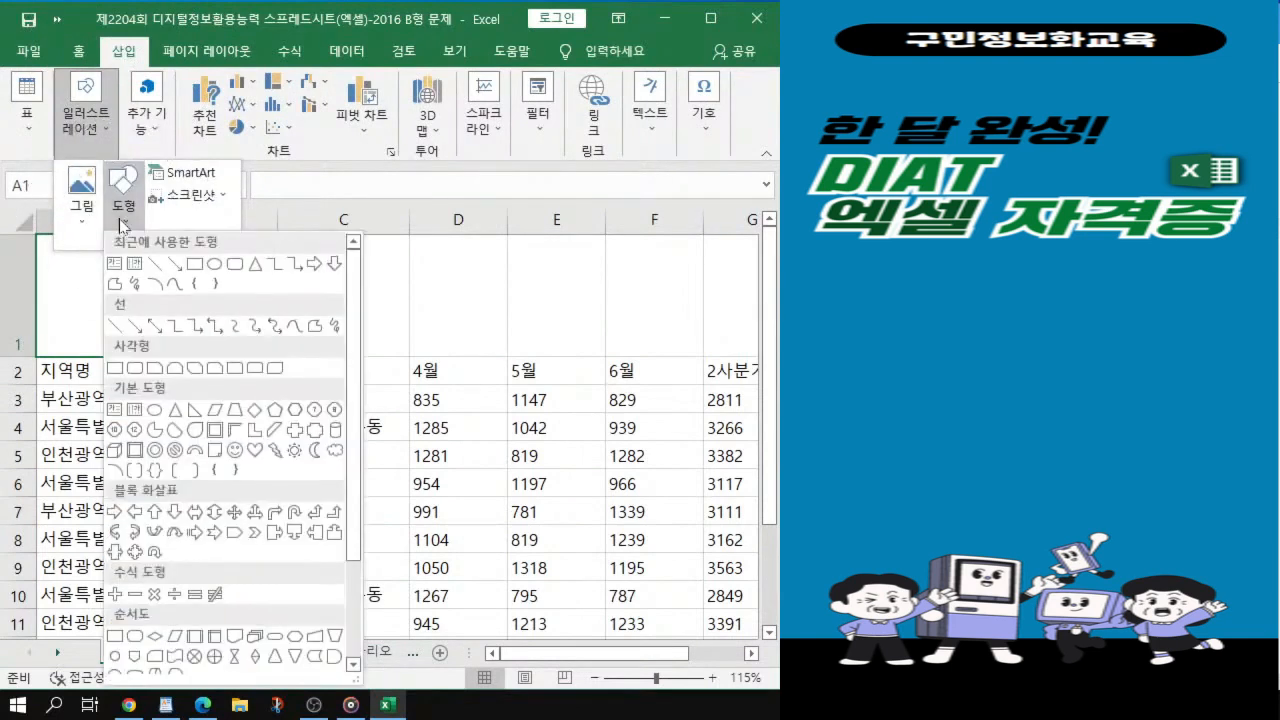
key("ctrl")
left_click(114, 452)
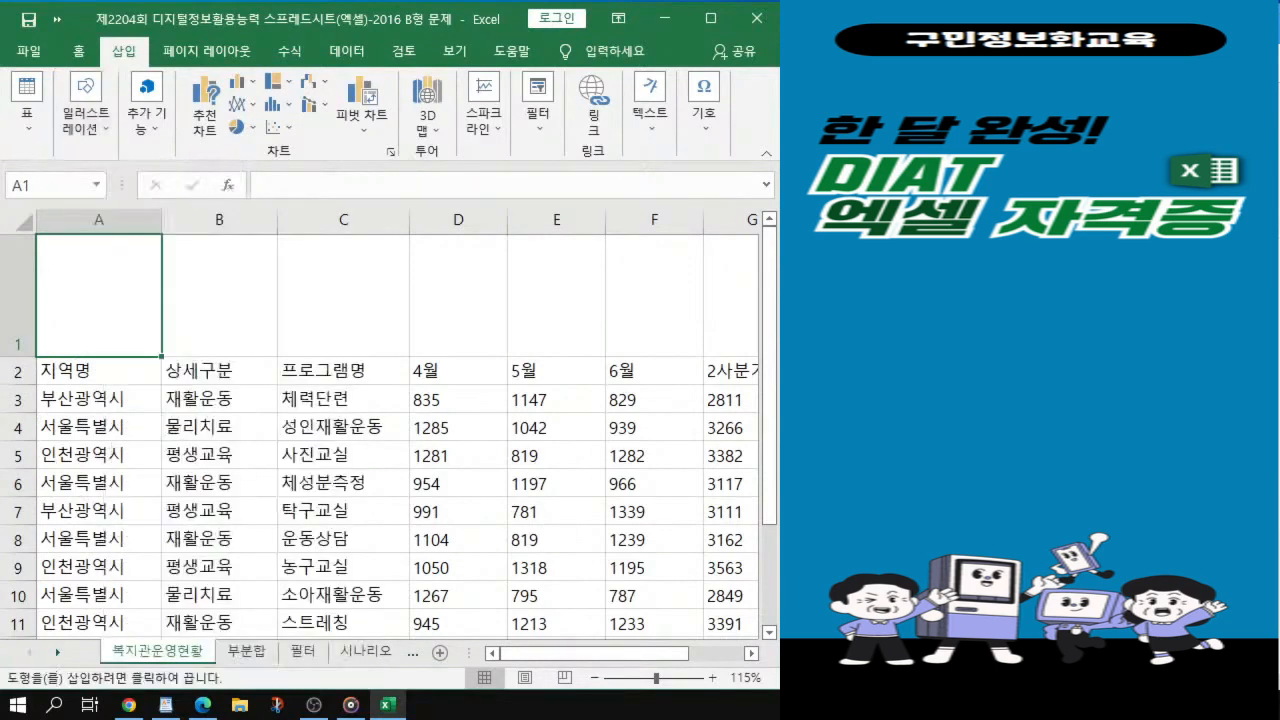
key("alt+Tab")
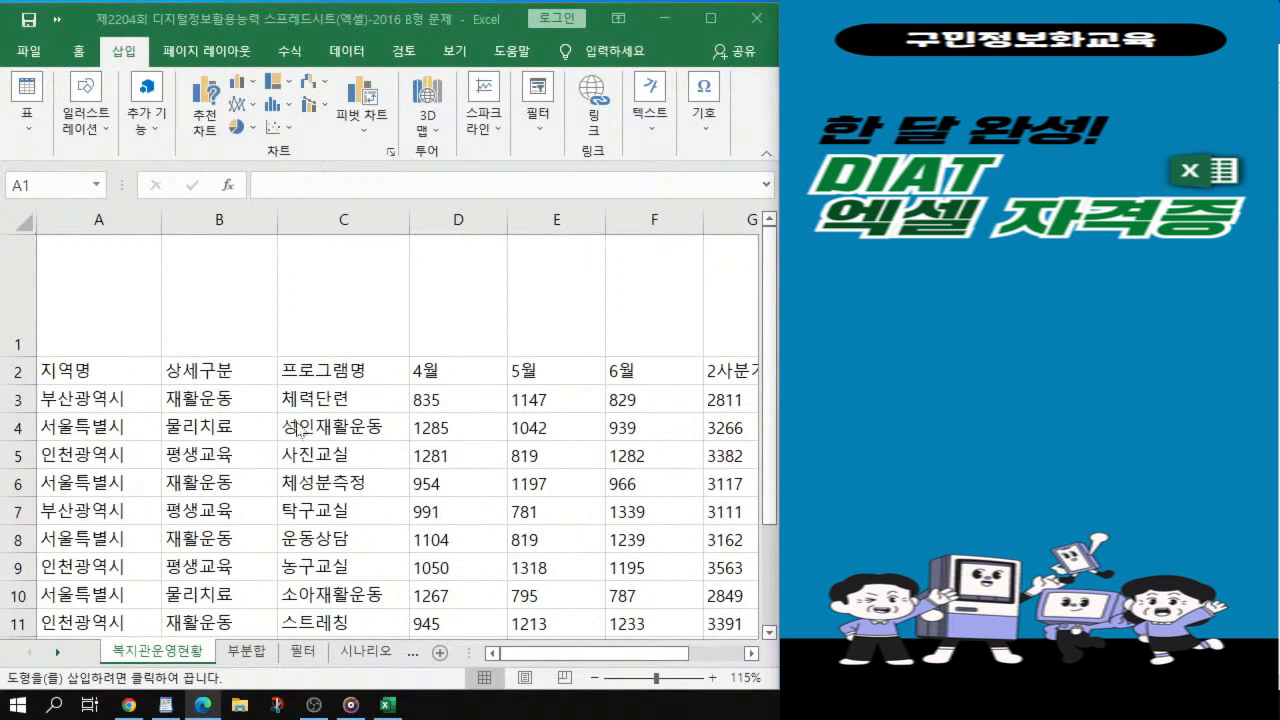
key("alt+Tab")
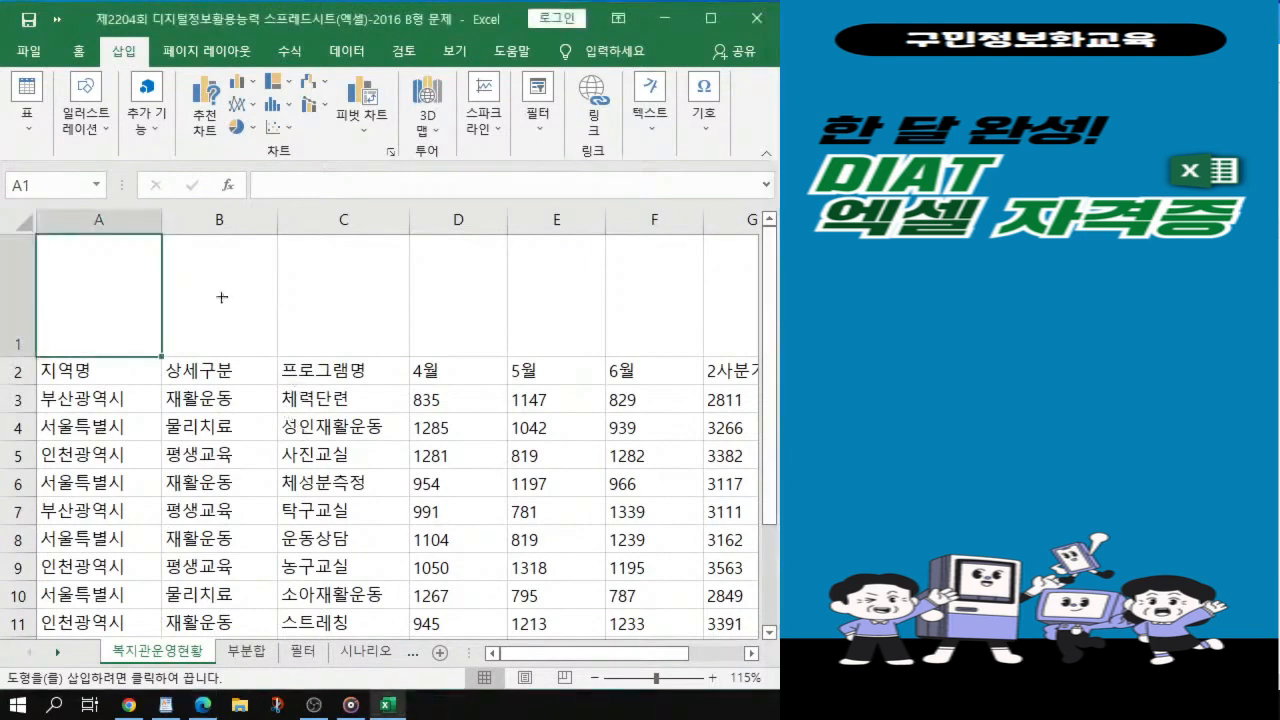
scroll(222, 297, "down", 1, "ctrl")
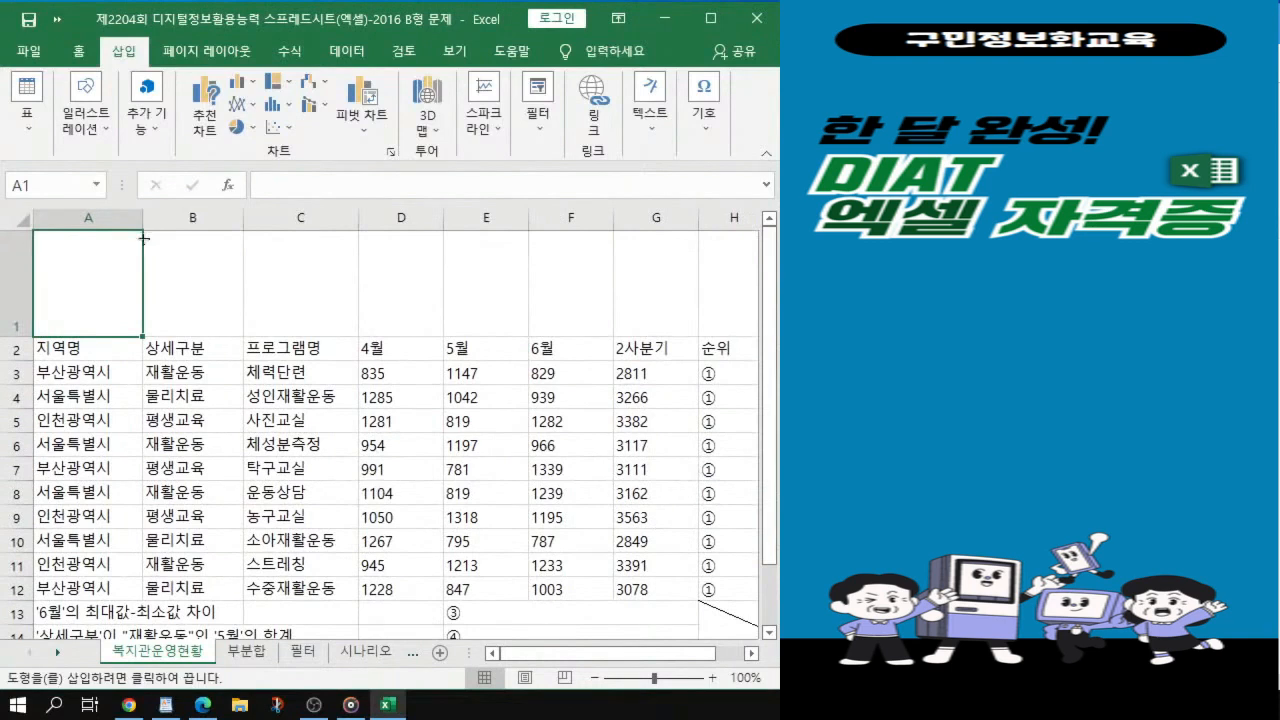
scroll(203, 290, "down", 1, "ctrl")
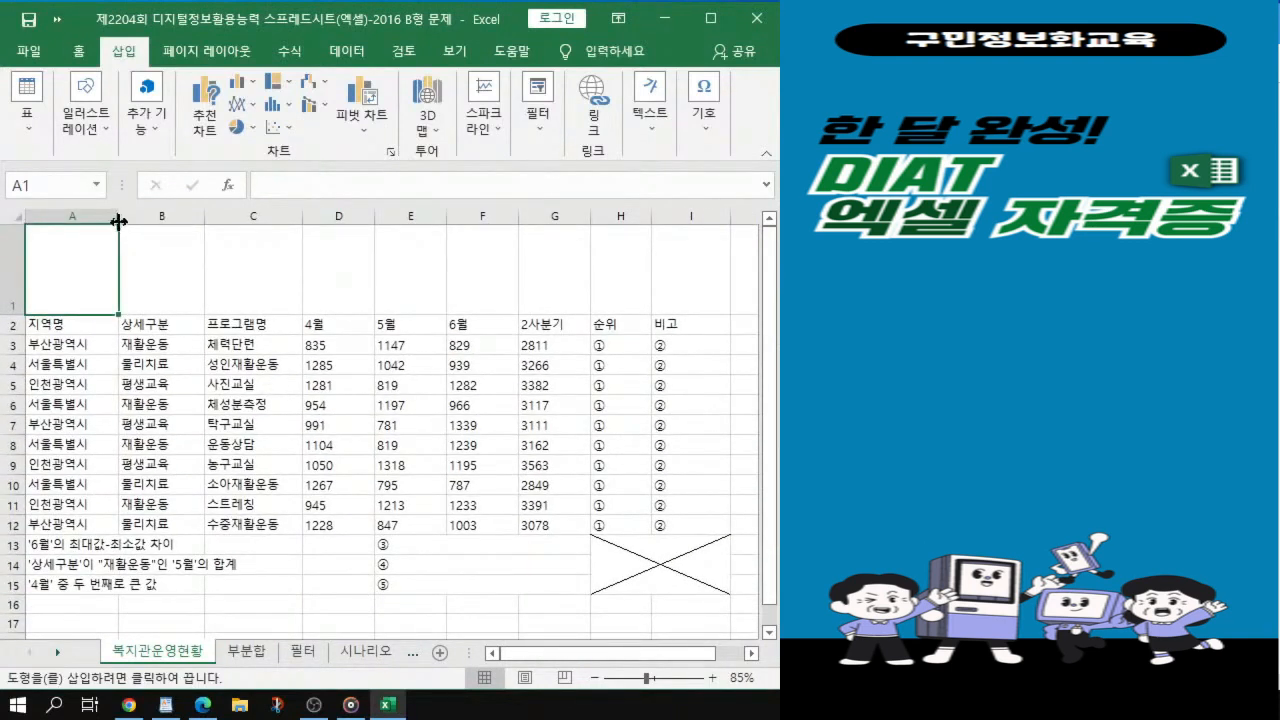
mouse_move(116, 227)
left_mouse_down()
mouse_move(293, 302)
mouse_move(651, 322)
left_mouse_up()
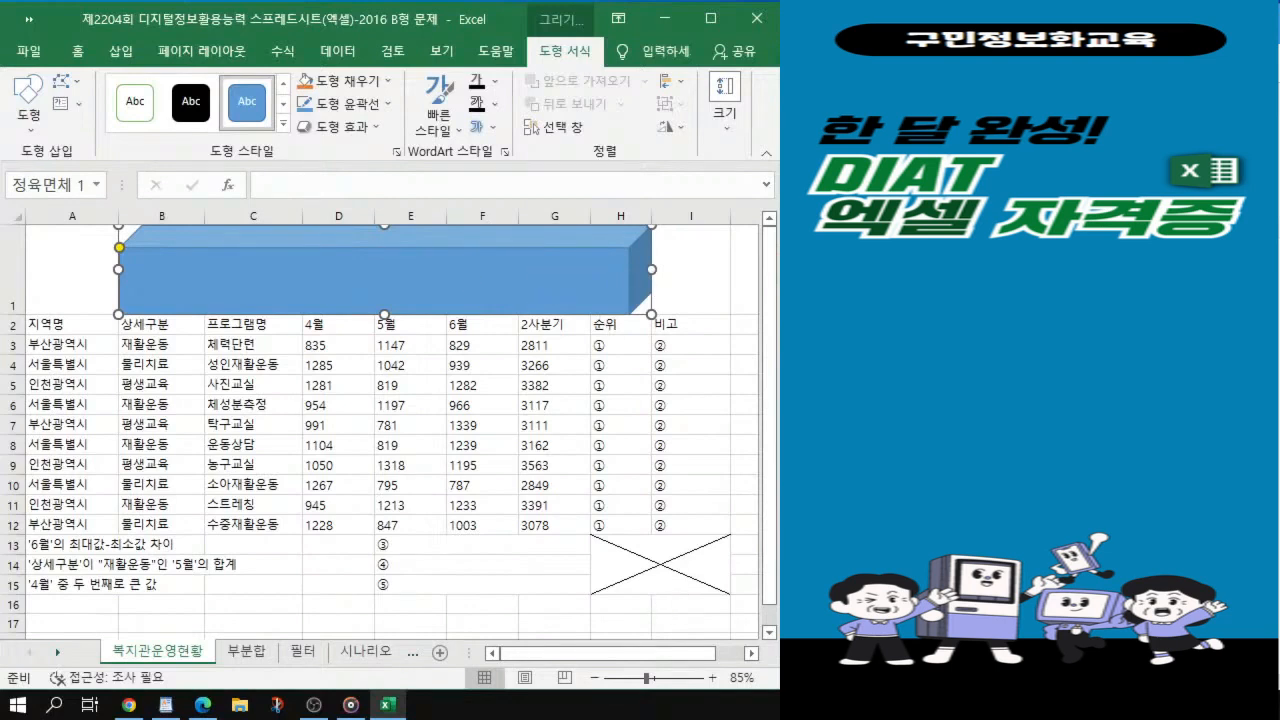
Step: Enter the title text "2사분기 복지관 현황" in the cube shape
key("alt+Tab")
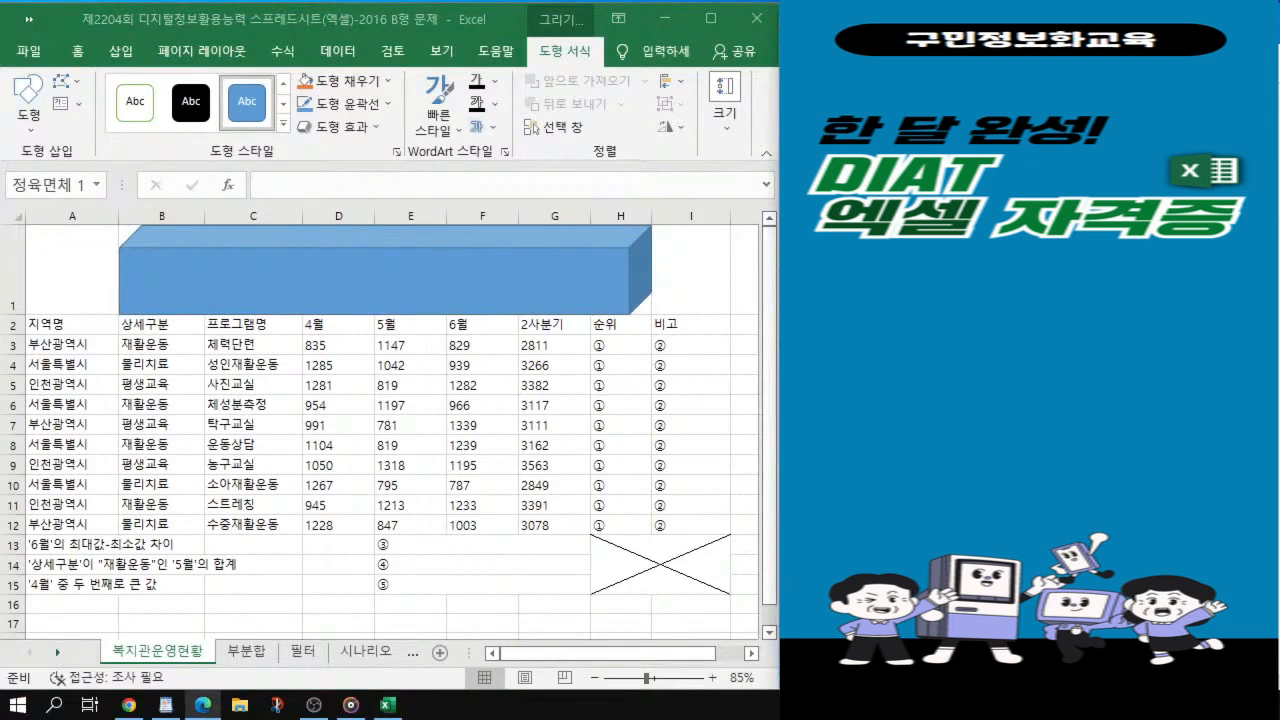
left_click(337, 283)
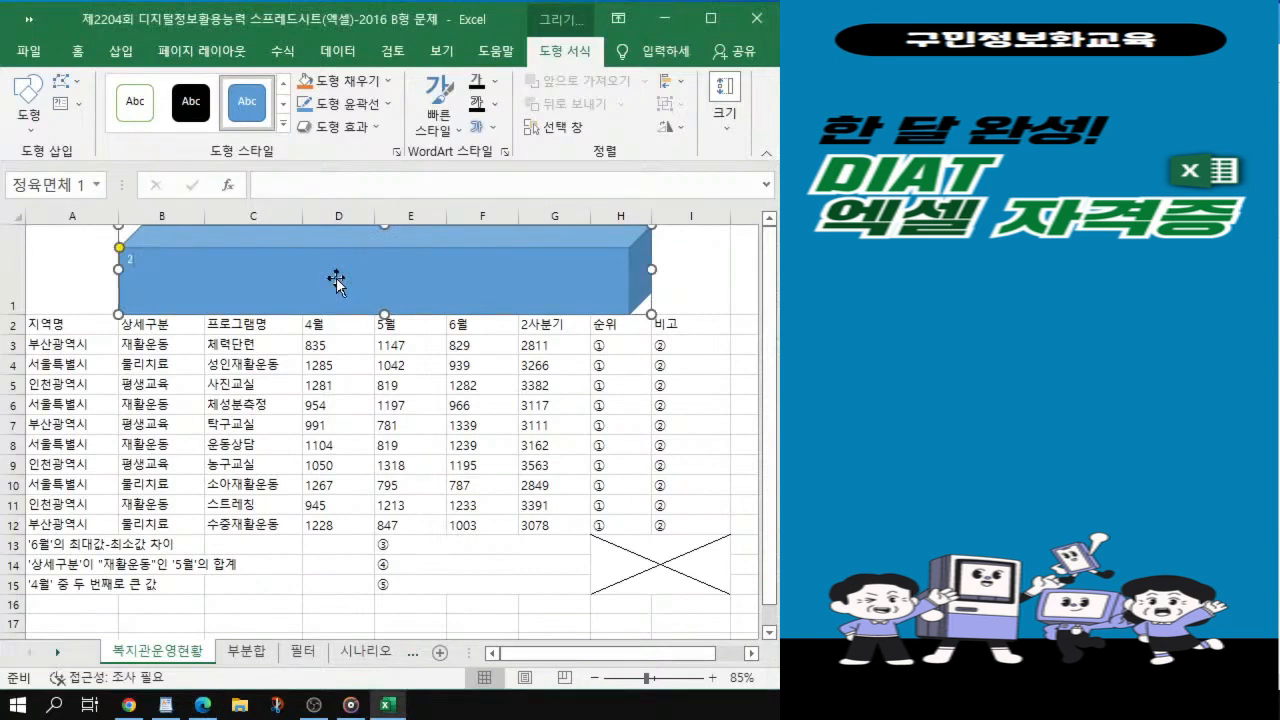
type("2사분기 복지관 현황")
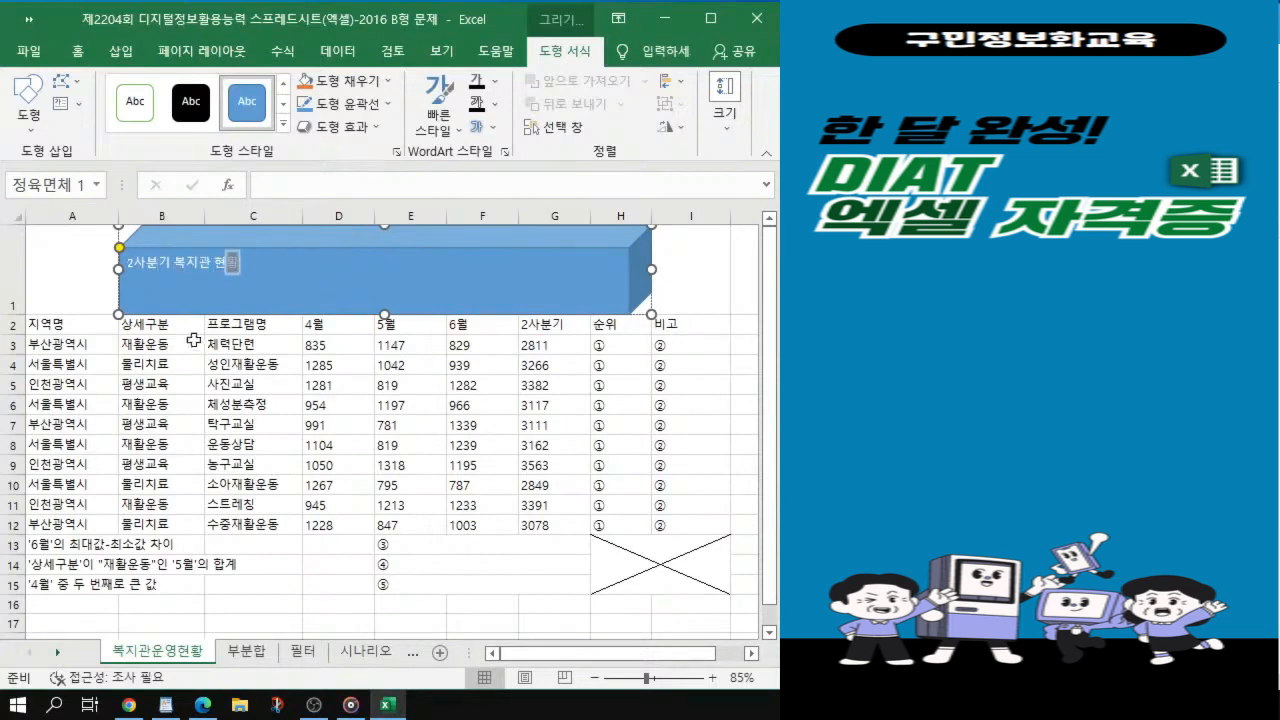
scroll(205, 312, "up", 1)
scroll(203, 311, "up", 4)
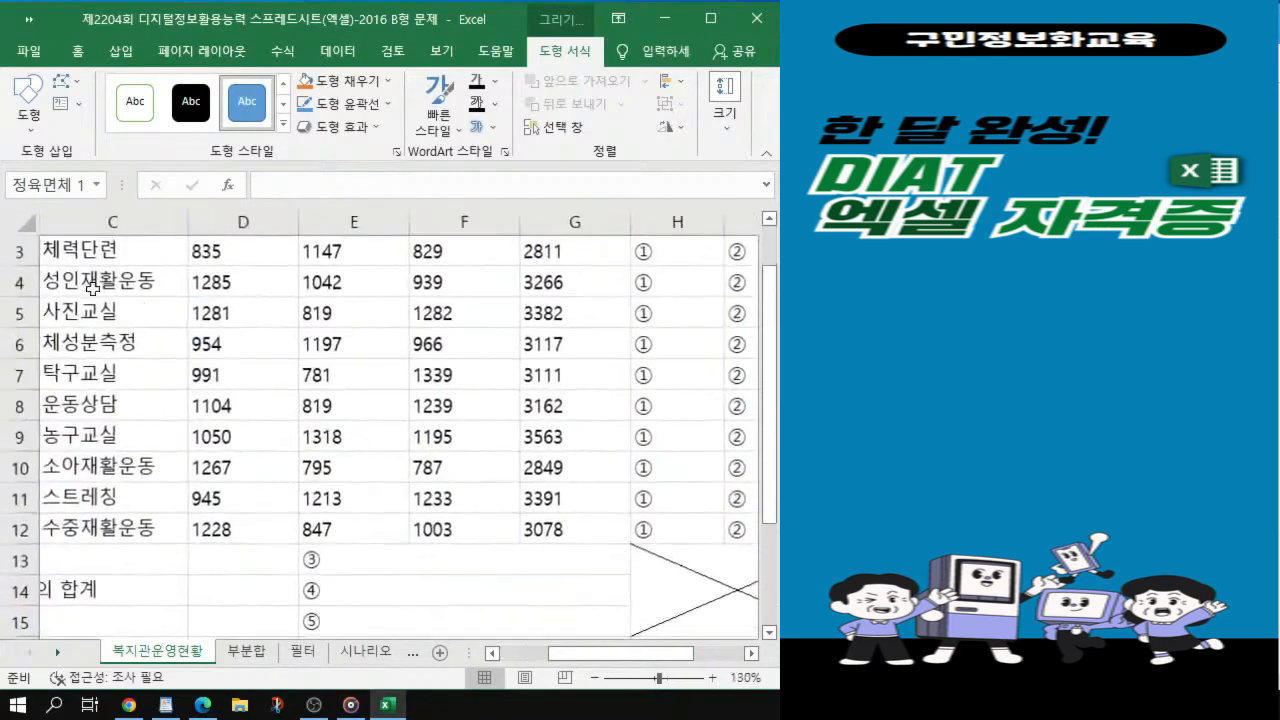
left_click_drag(548, 654, 505, 658)
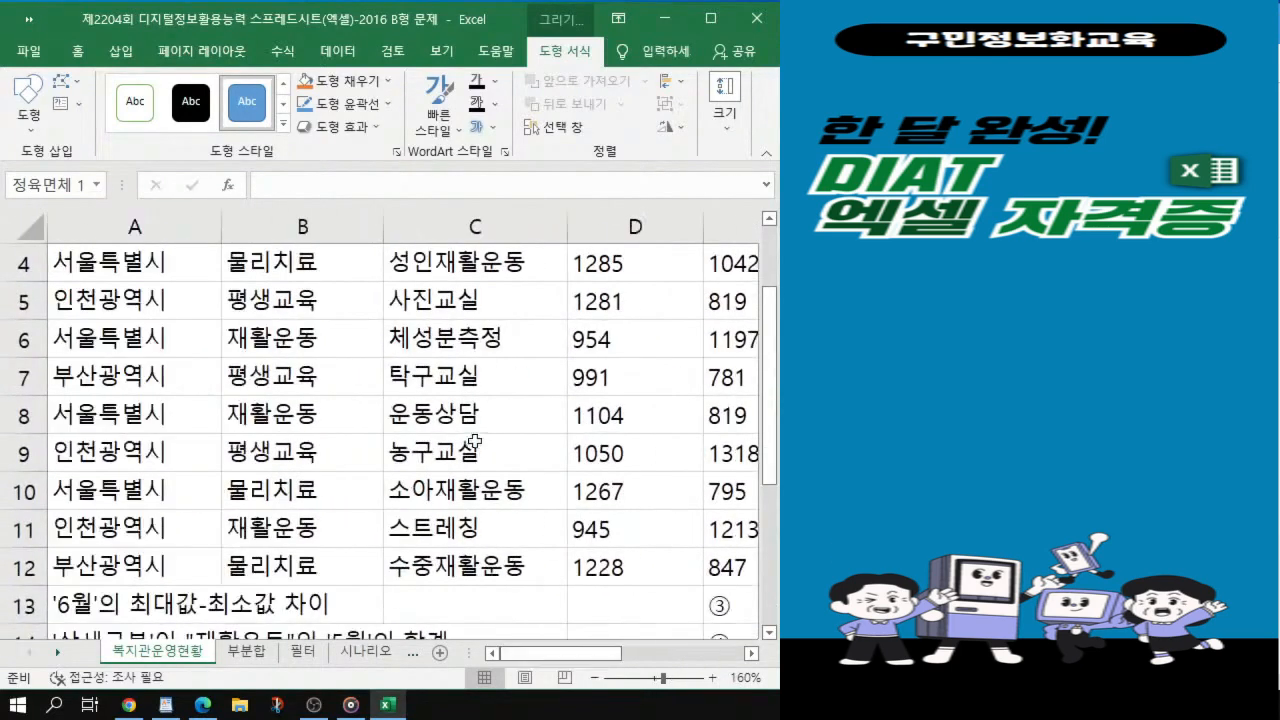
scroll(466, 440, "up", 1)
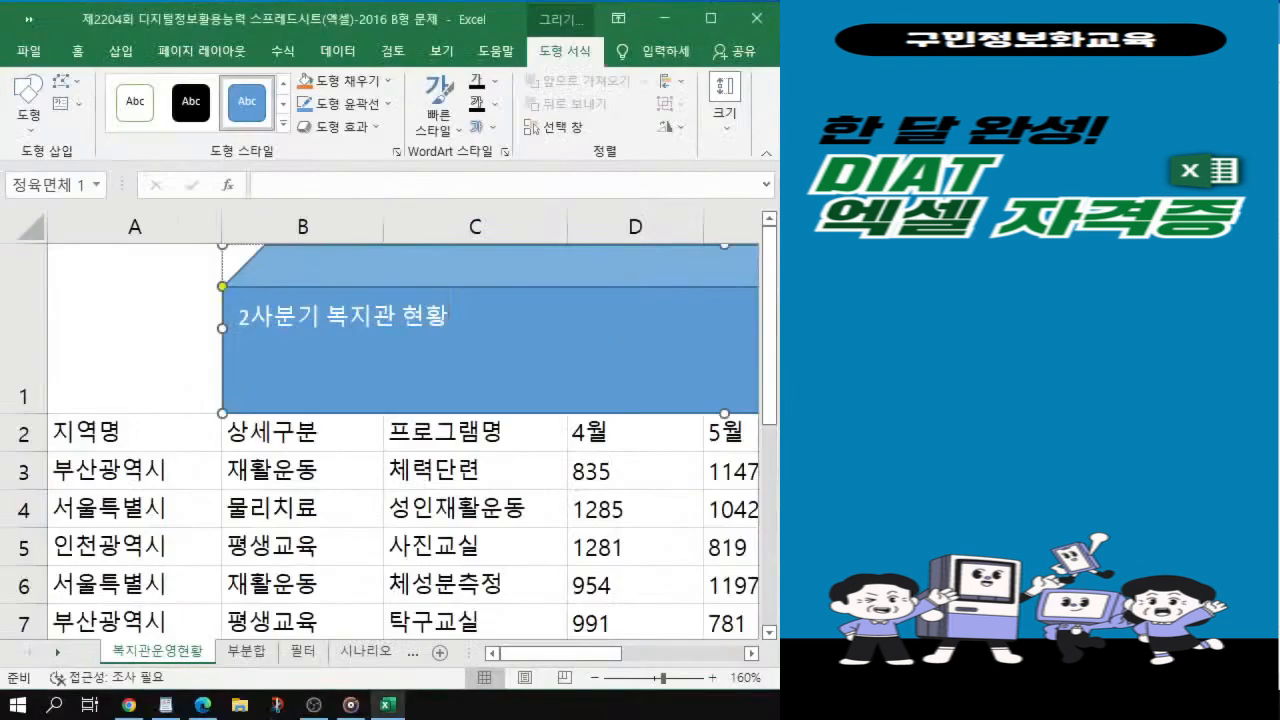
Step: Apply the gradient orange (주황, 강조 2) theme style from the fifth style row to the cube title shape
key("alt+Tab")
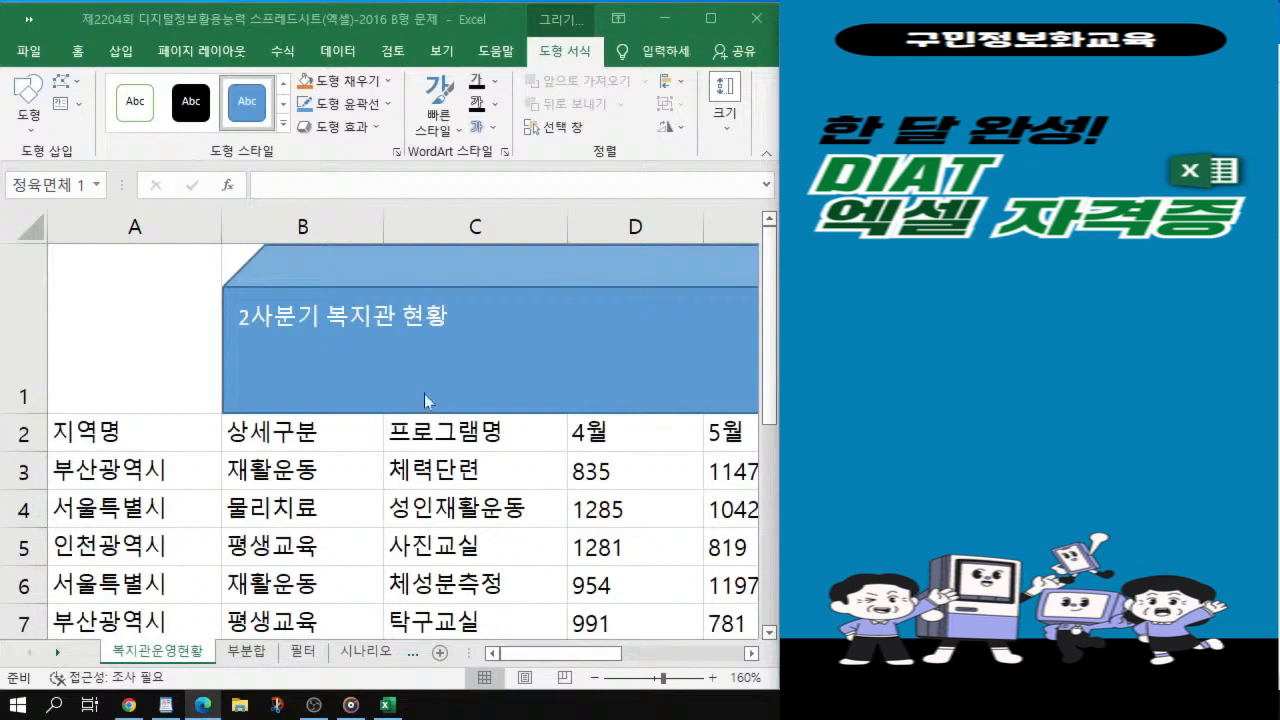
left_click(397, 377)
key("ctrl")
key("ctrl")
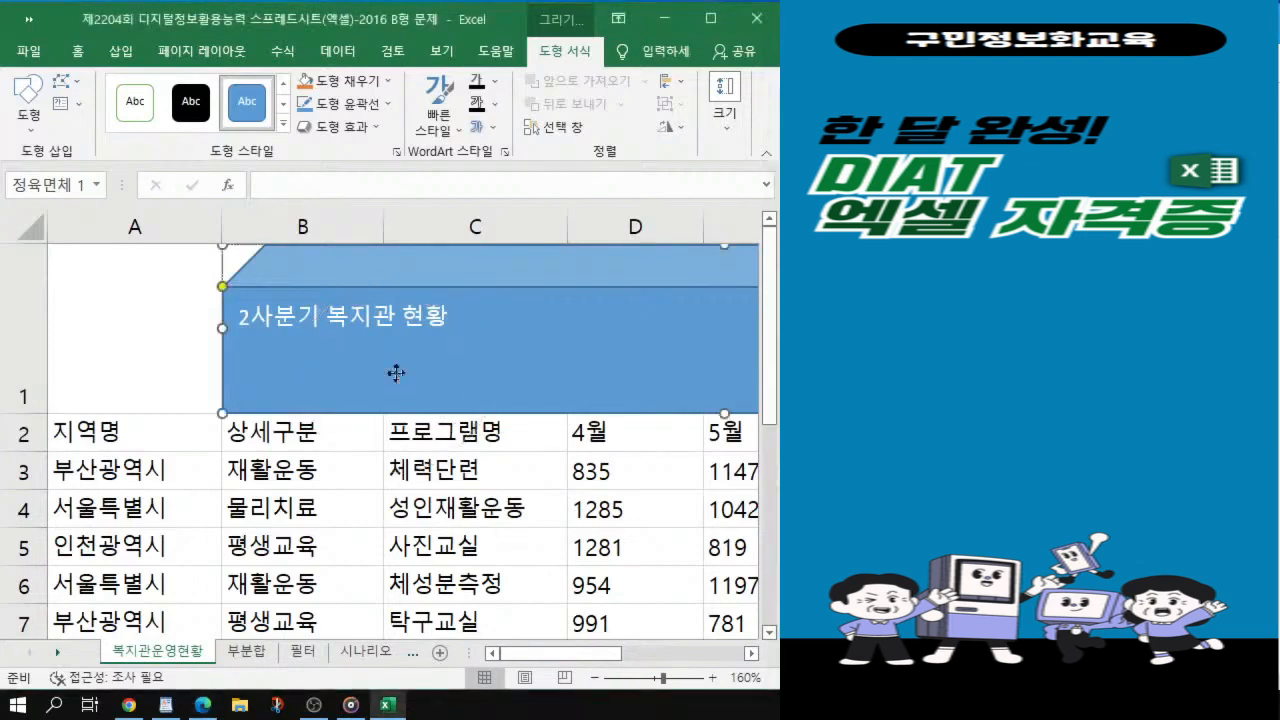
key("ctrl")
key("ctrl")
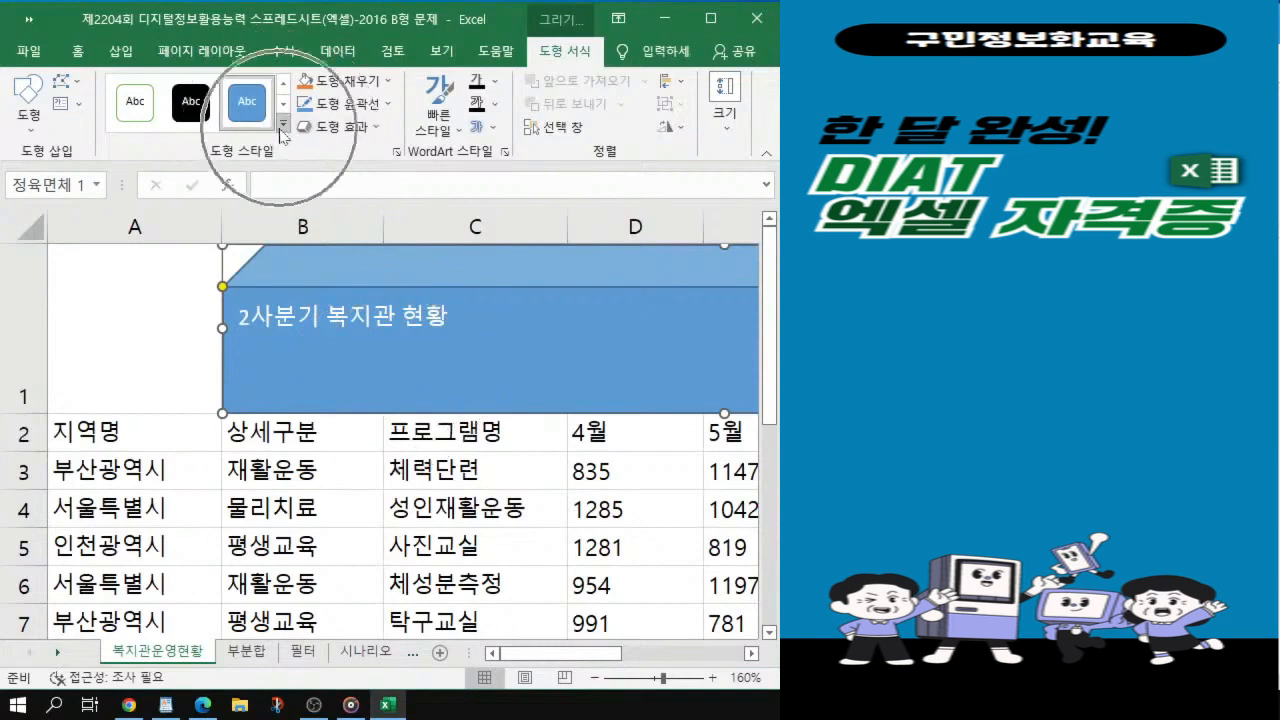
key("ctrl")
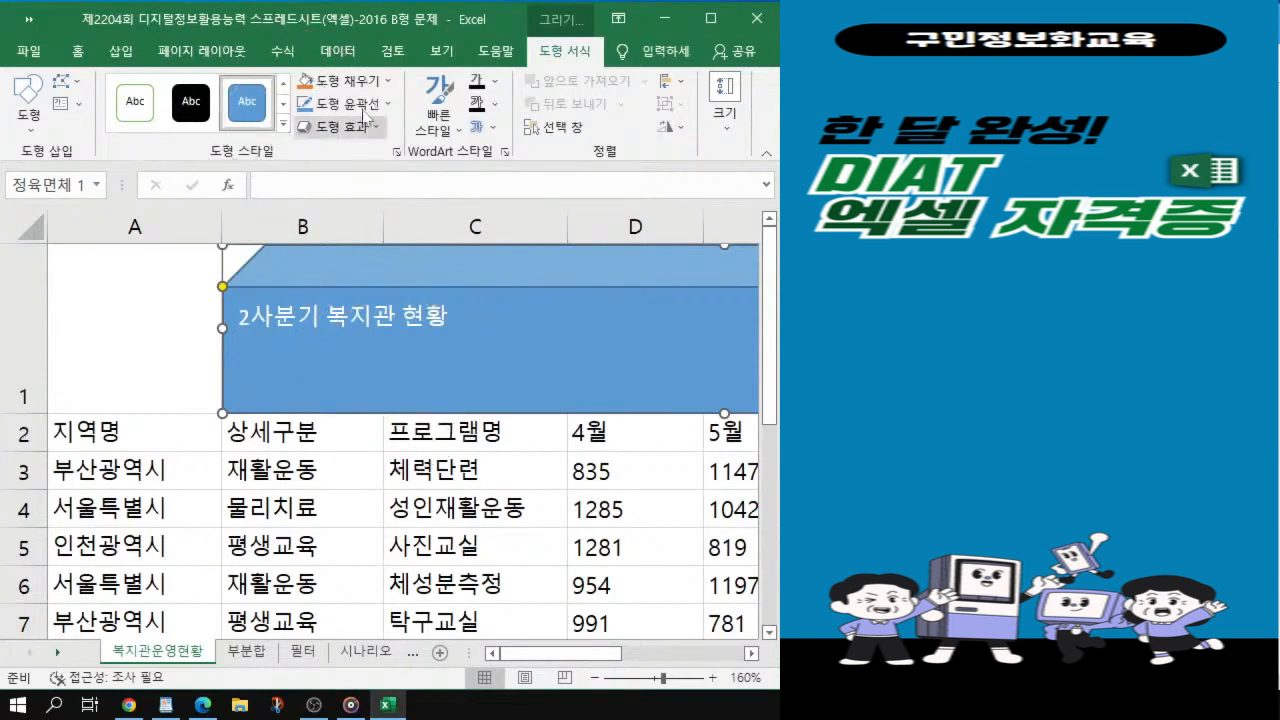
key("ctrl")
key("ctrl")
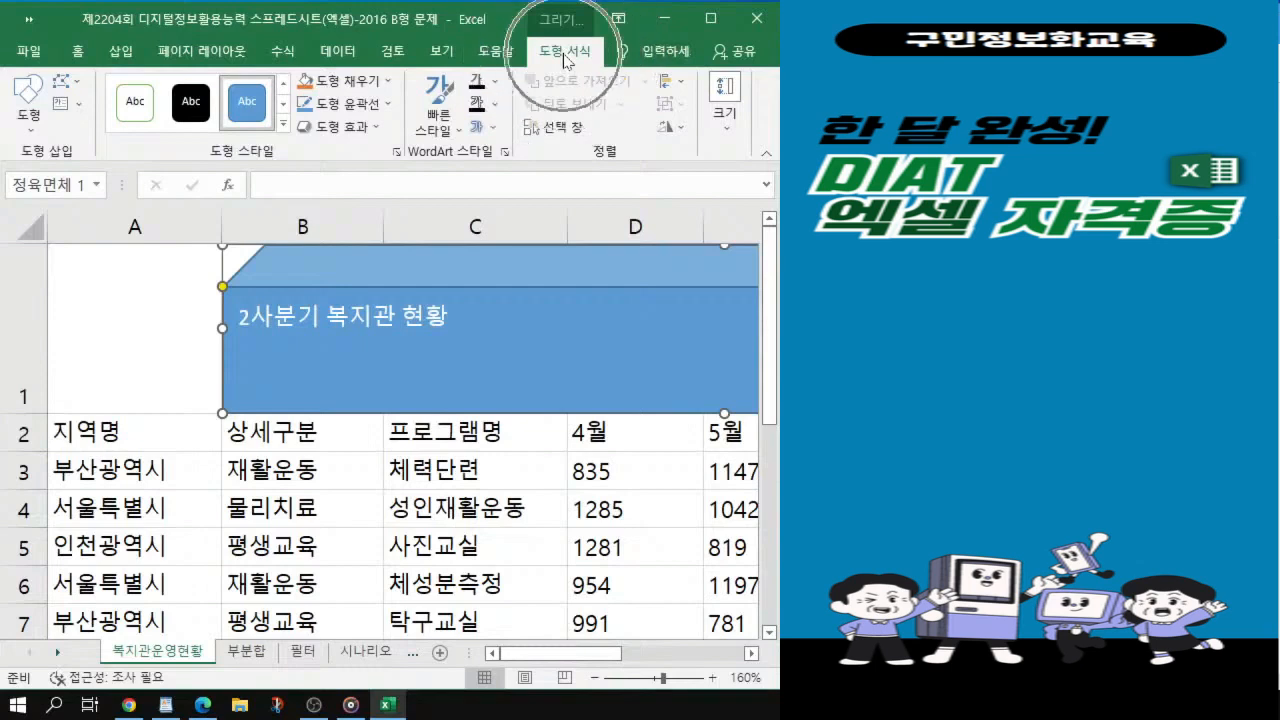
key("ctrl")
key("ctrl")
left_click(285, 127)
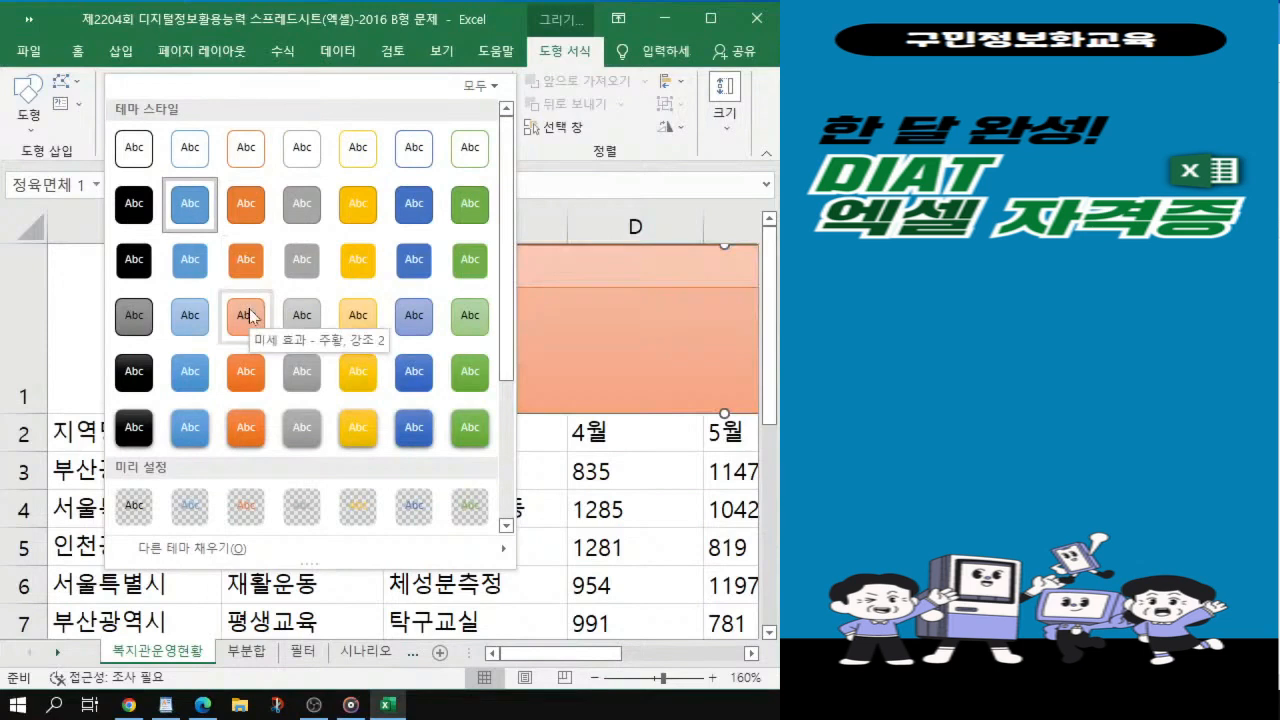
left_click(249, 380)
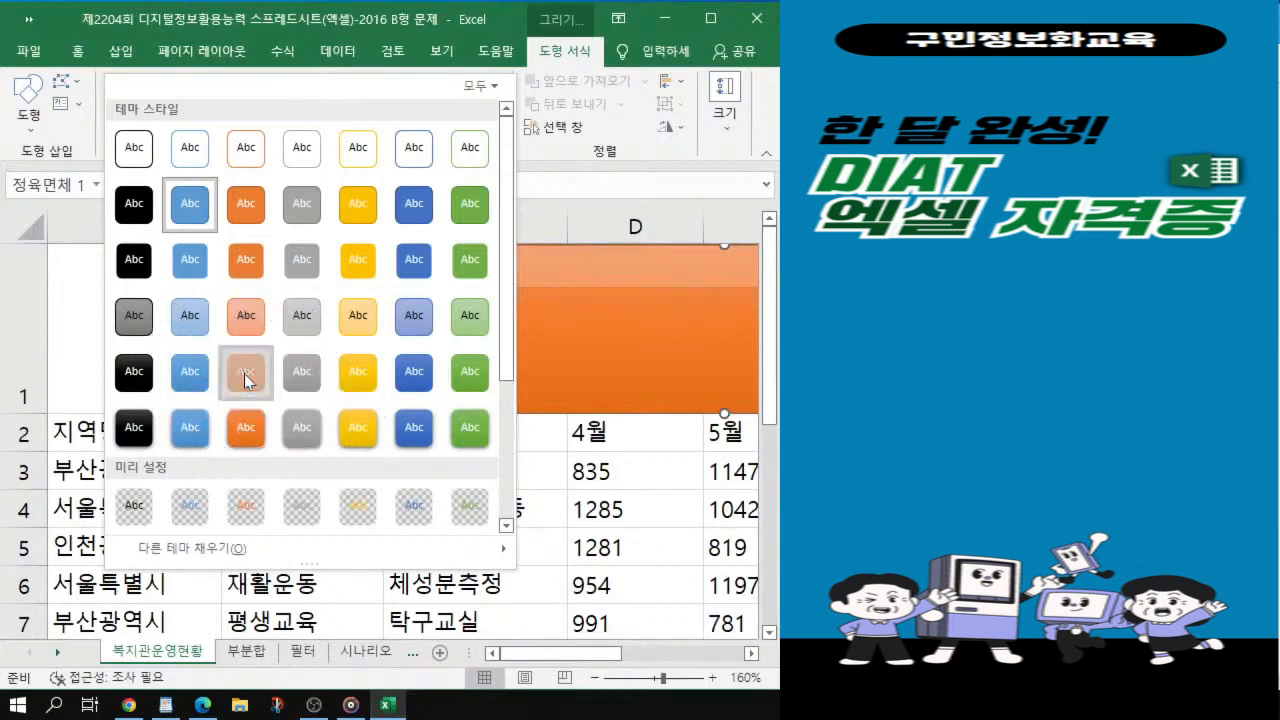
left_click(245, 380)
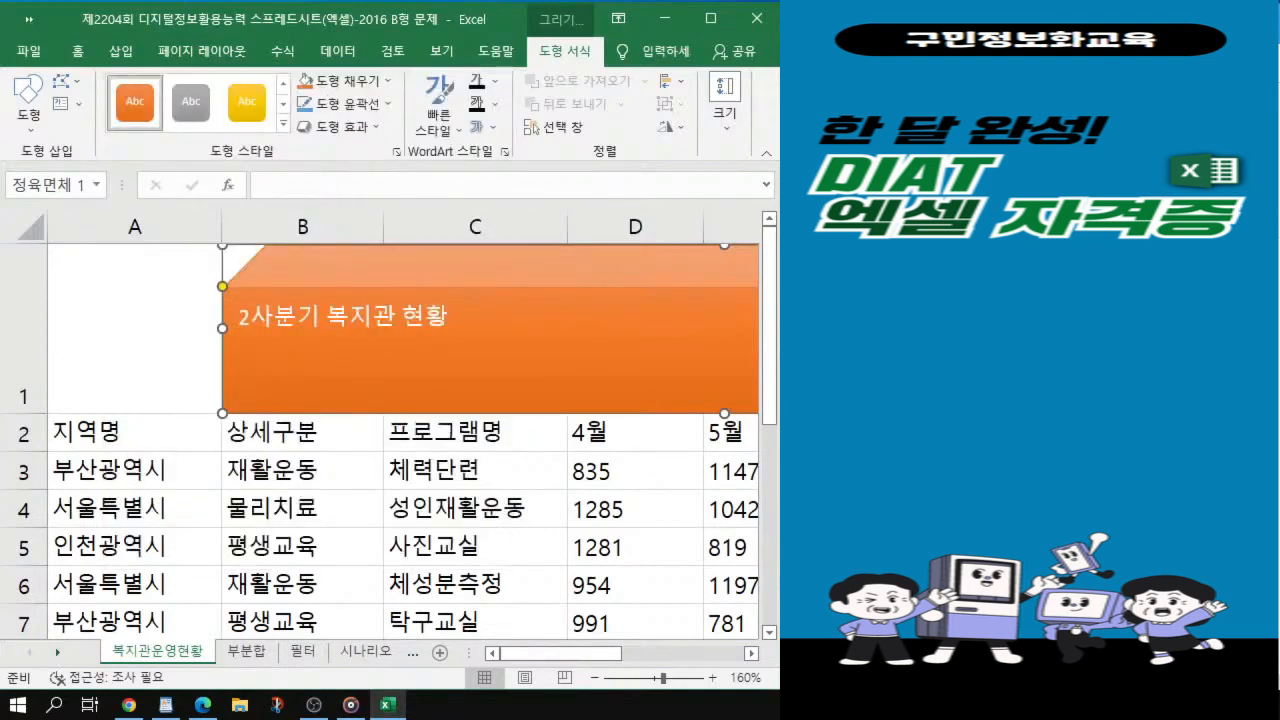
Step: Format the cube's title text in 궁서체 at size 28 with italics
key("alt+Tab")
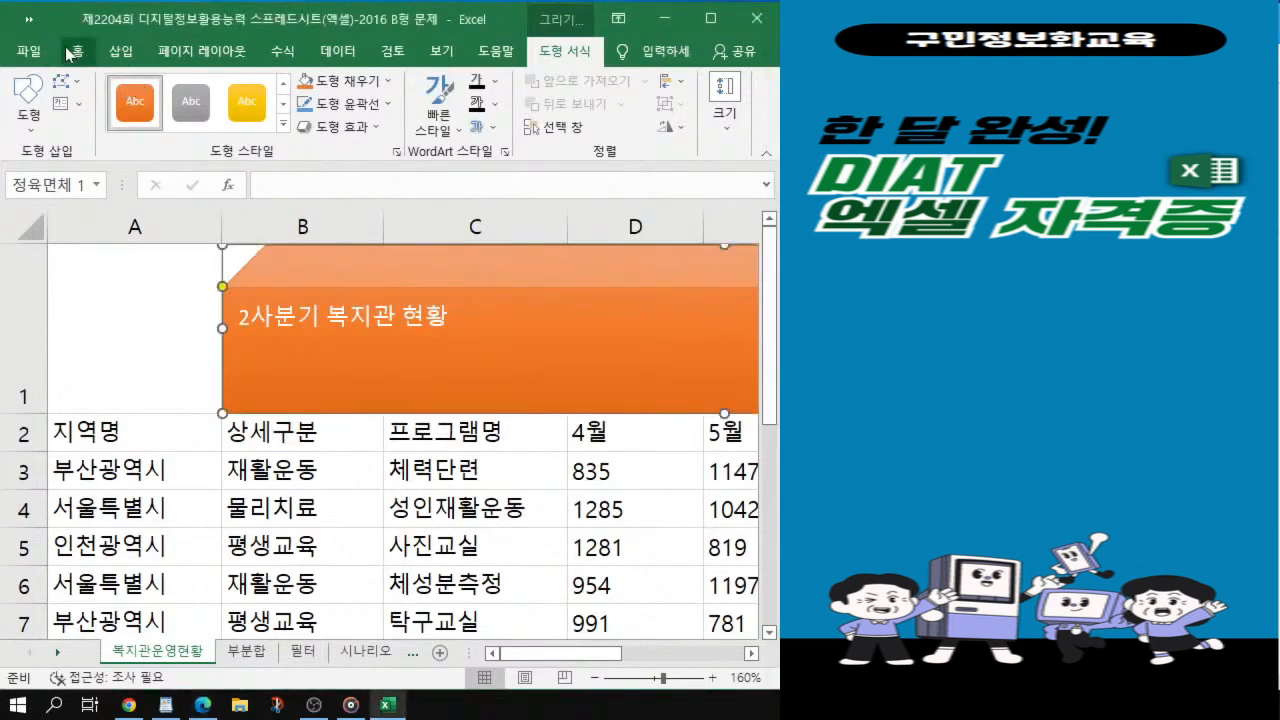
left_click(70, 52)
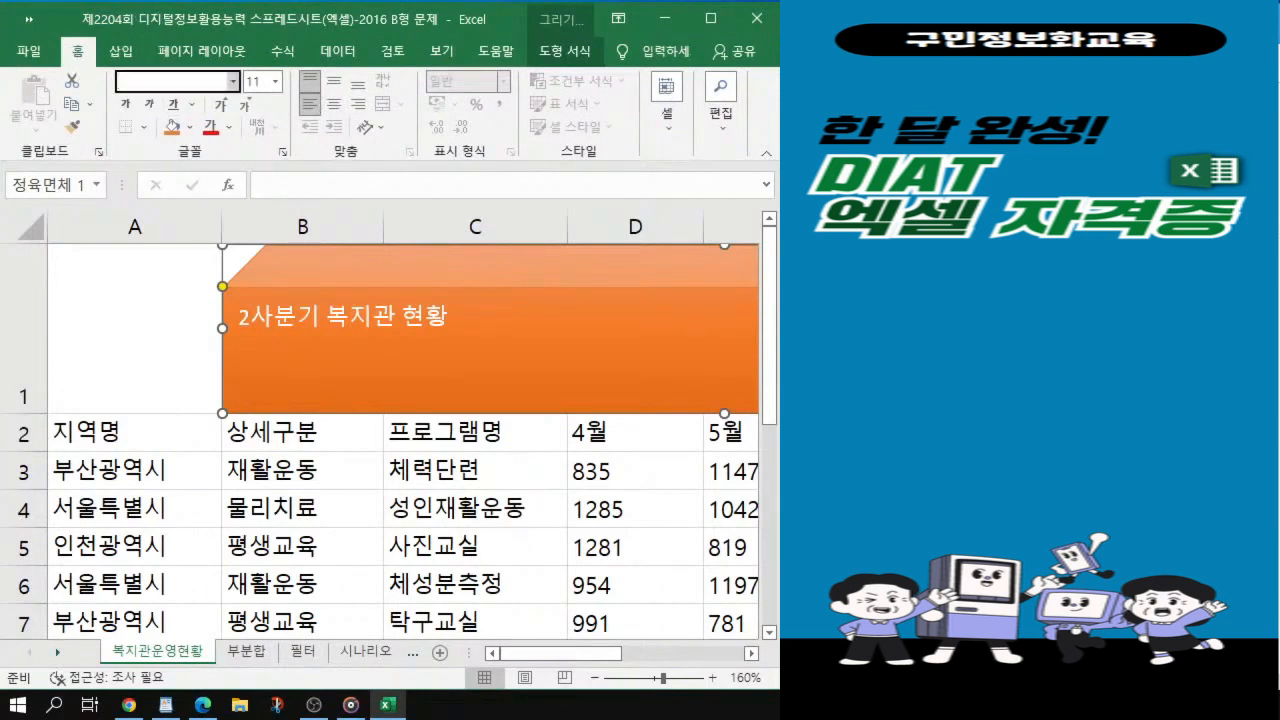
type("궁서체")
key("Return")
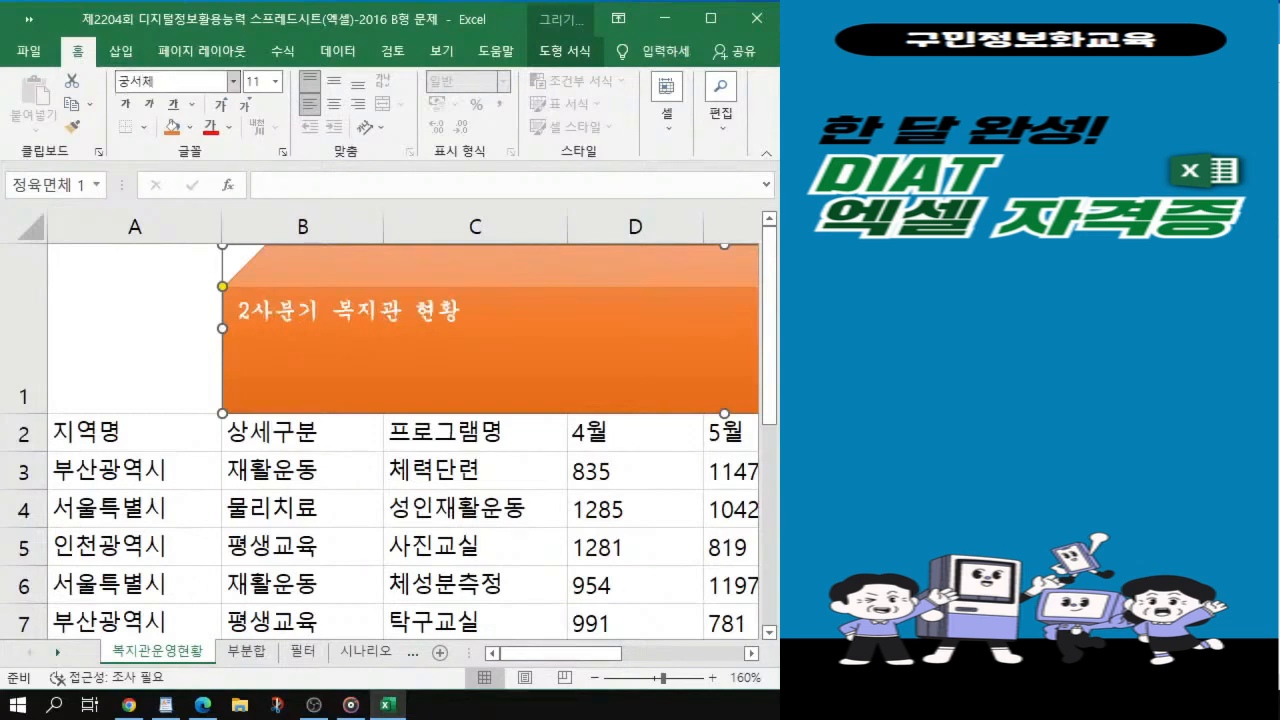
left_click(266, 82)
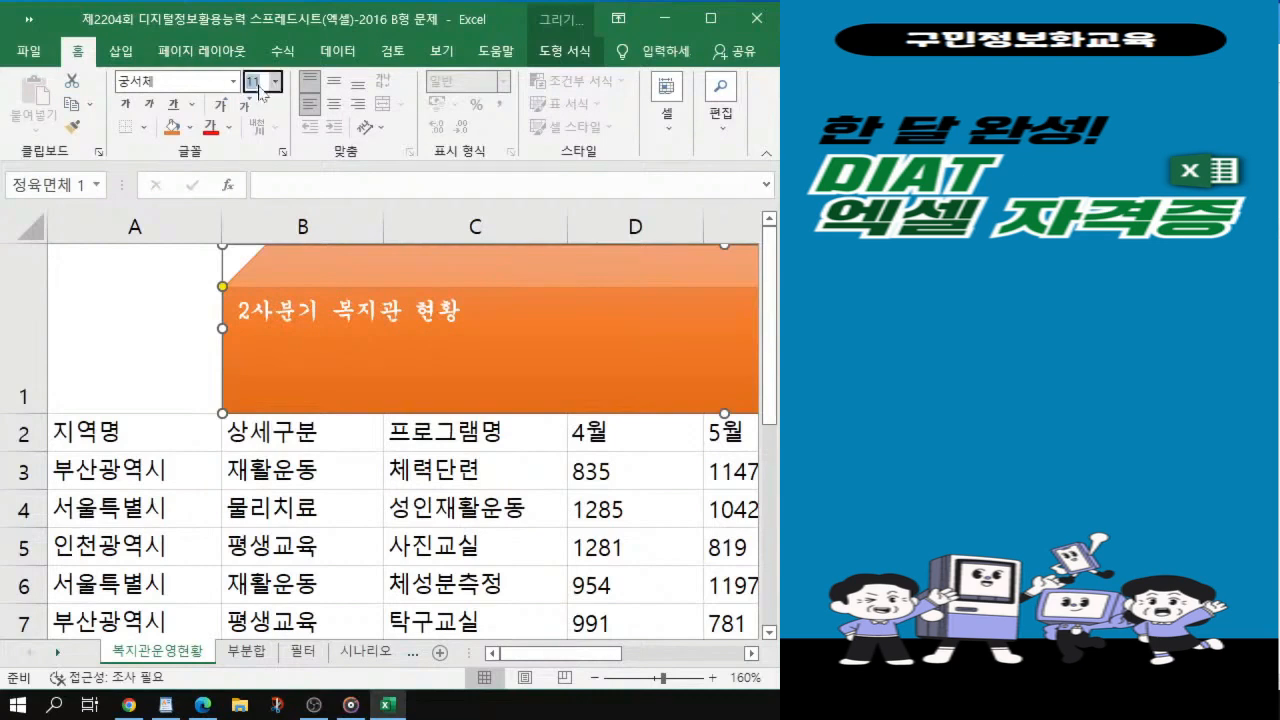
type("28")
key("Return")
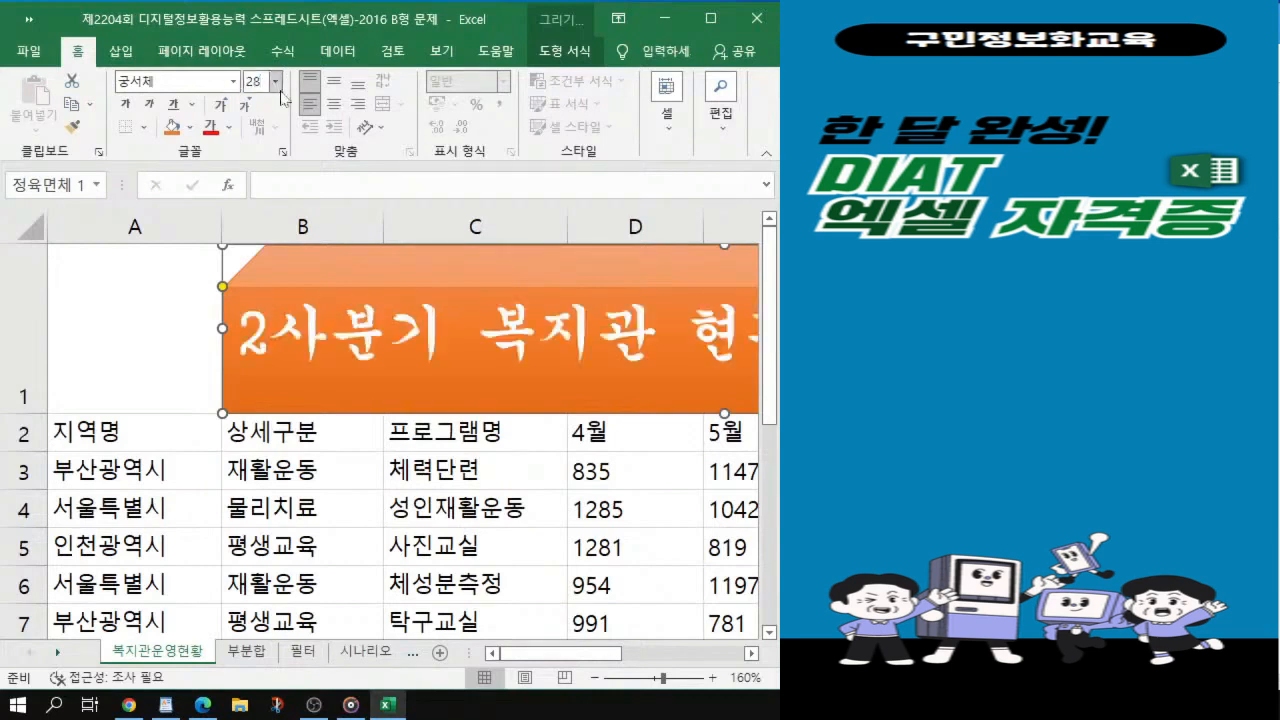
left_click(148, 104)
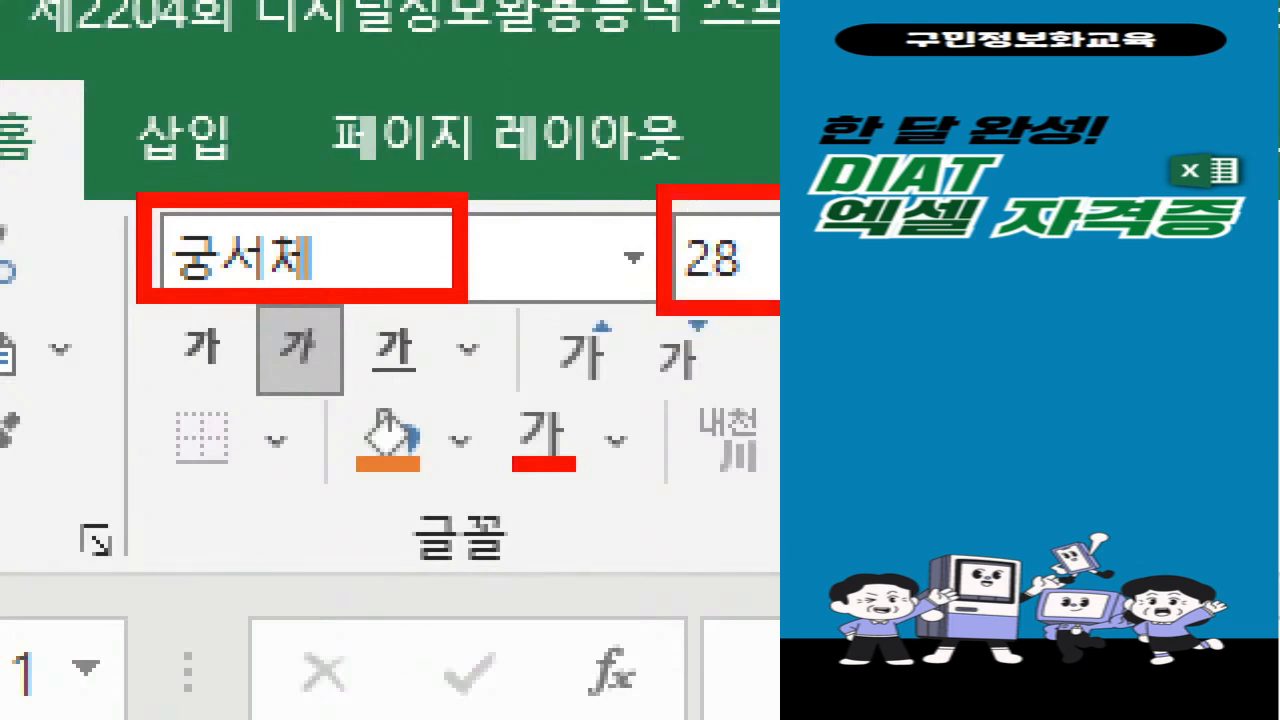
Step: Centre the title text both vertically and horizontally within the cube shape
mouse_move(240, 296)
left_mouse_down()
mouse_move(334, 430)
mouse_move(368, 436)
left_mouse_up()
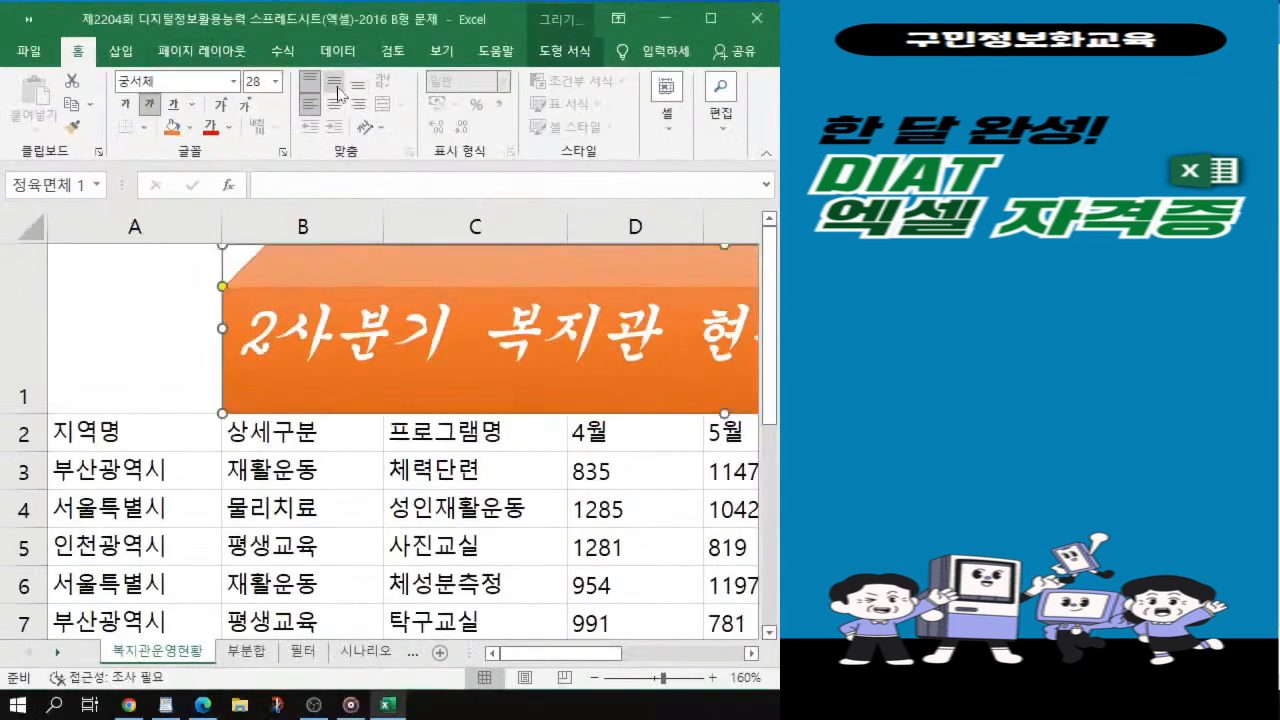
left_click(334, 84)
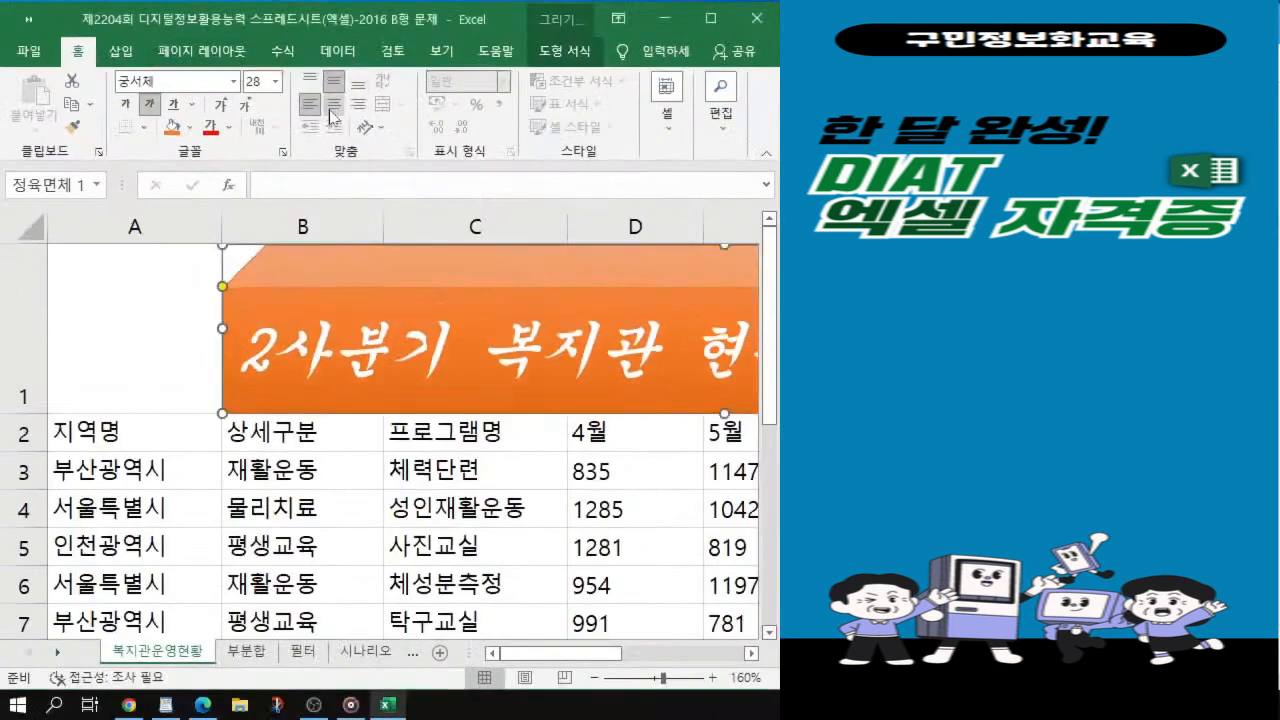
left_click(334, 113)
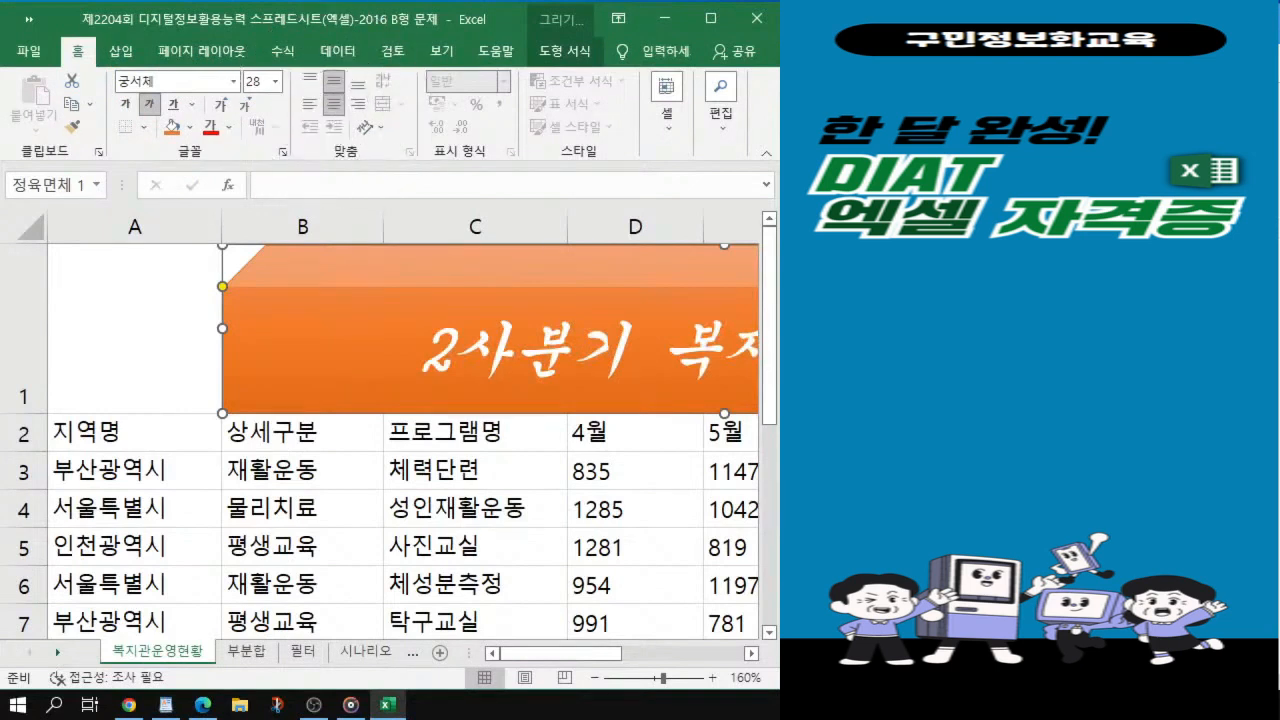
Step: Set the horizontal text alignment of cells A2:I15 to 가운데 in the cell formatting settings
scroll(472, 421, "down", 3)
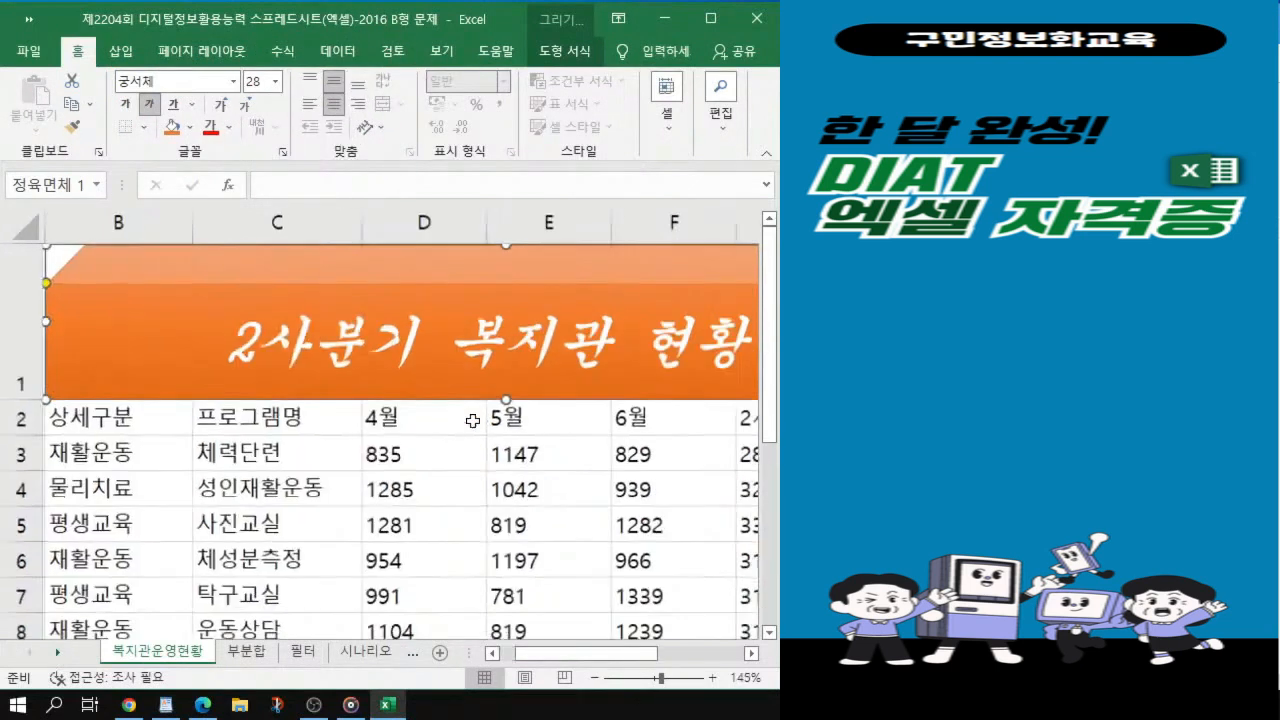
scroll(472, 421, "down", 2)
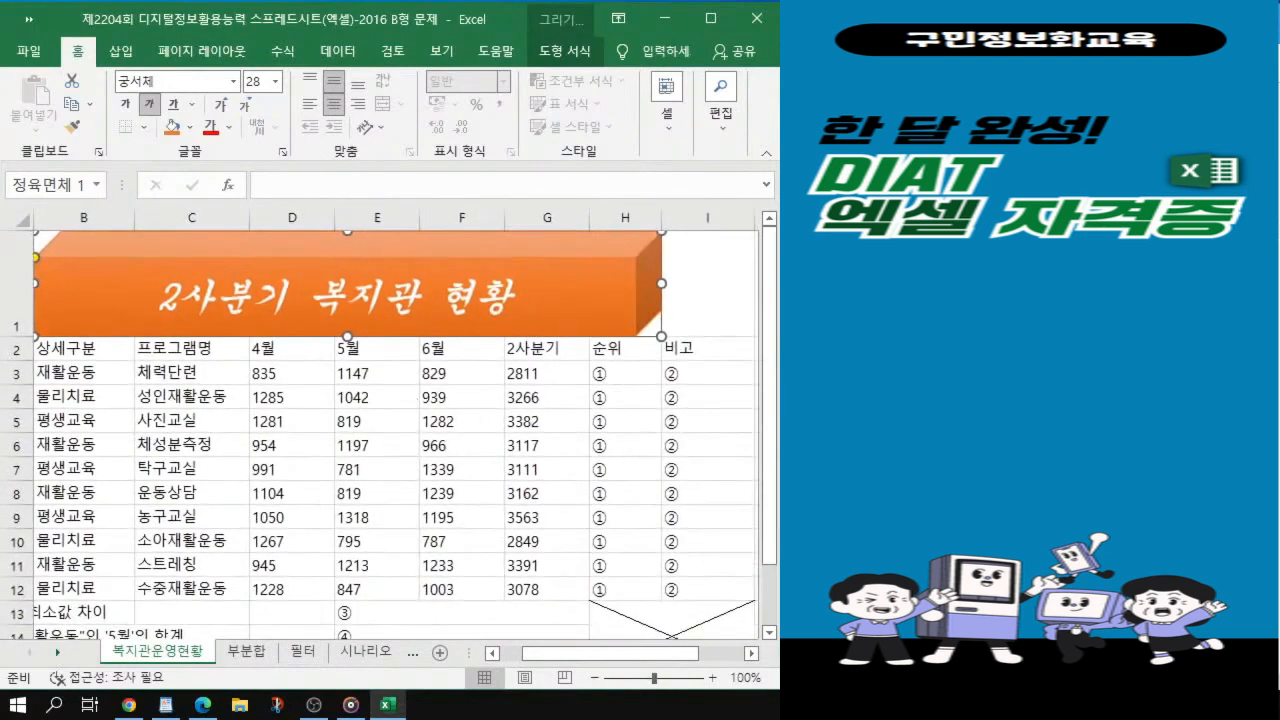
left_click_drag(690, 656, 650, 658)
scroll(594, 576, "down", 1)
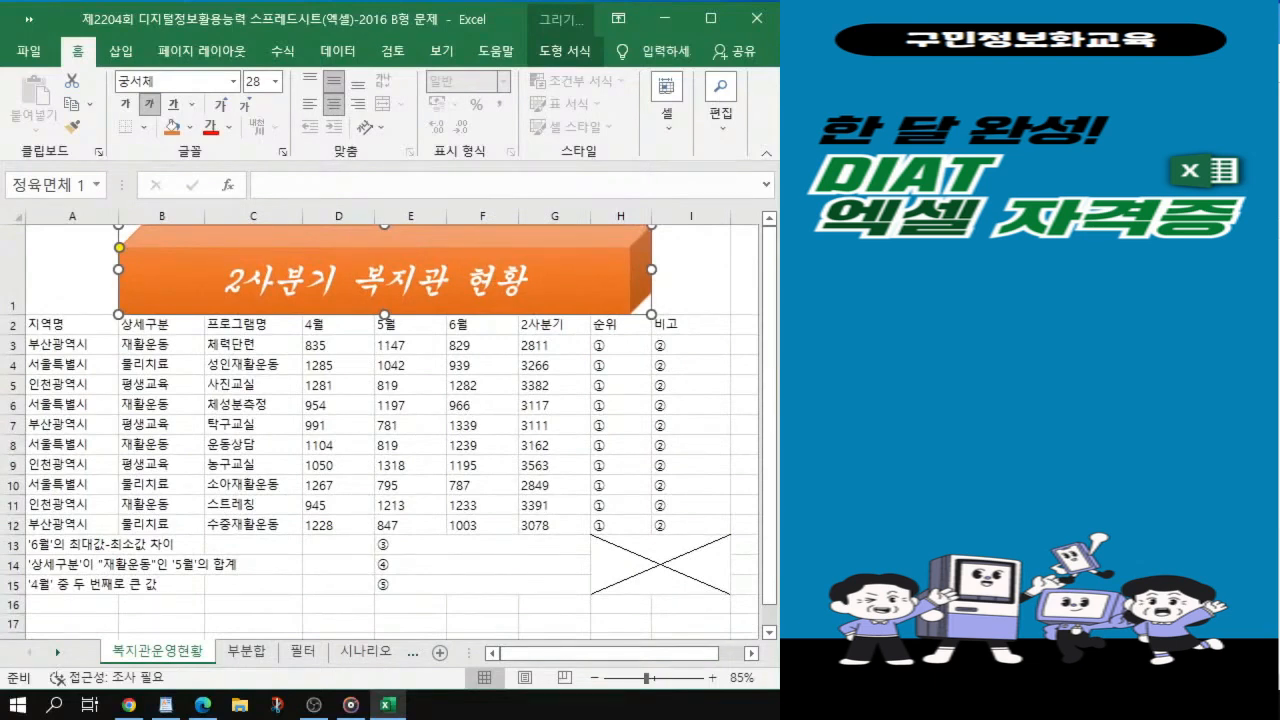
key("alt+Tab")
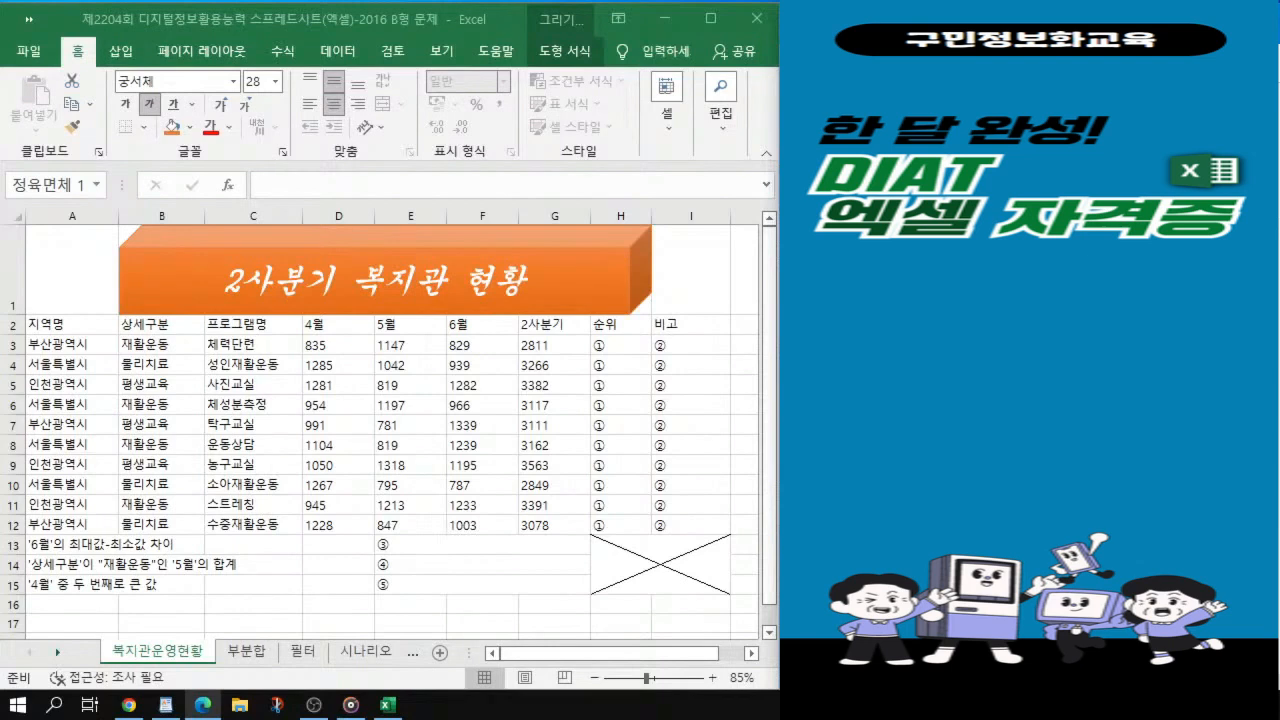
key("ctrl")
left_click(60, 324)
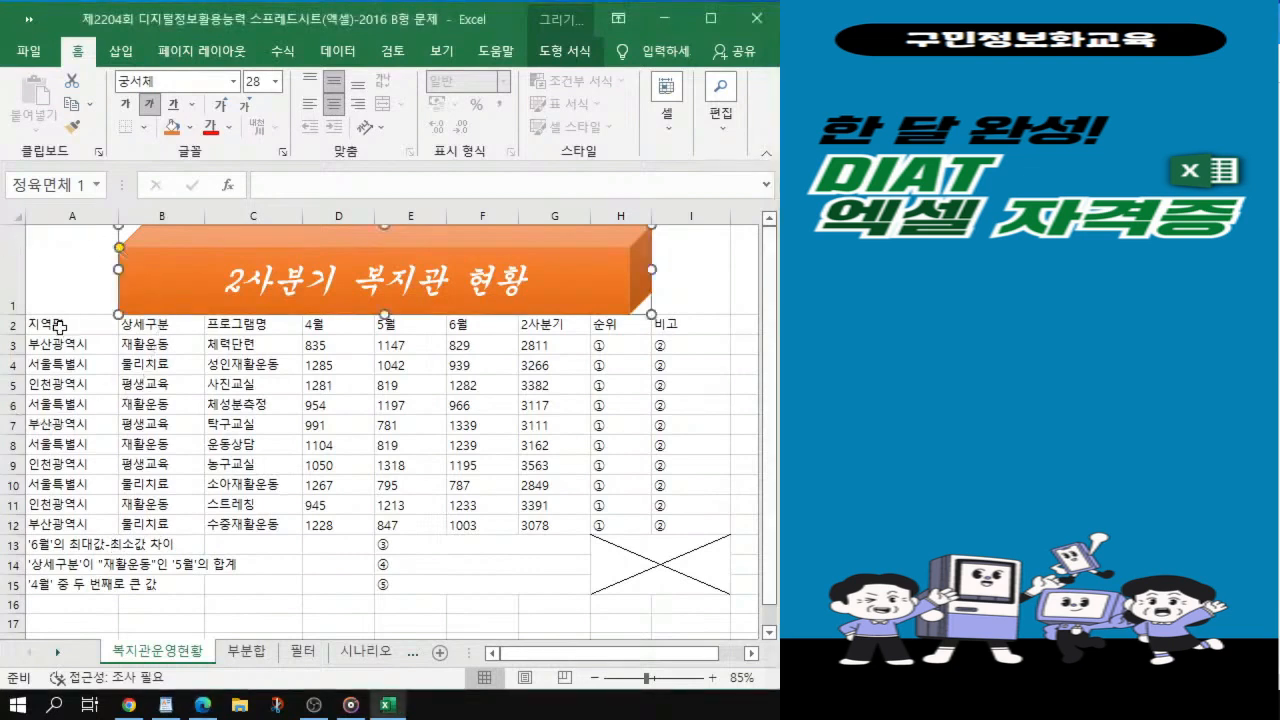
left_click(60, 327)
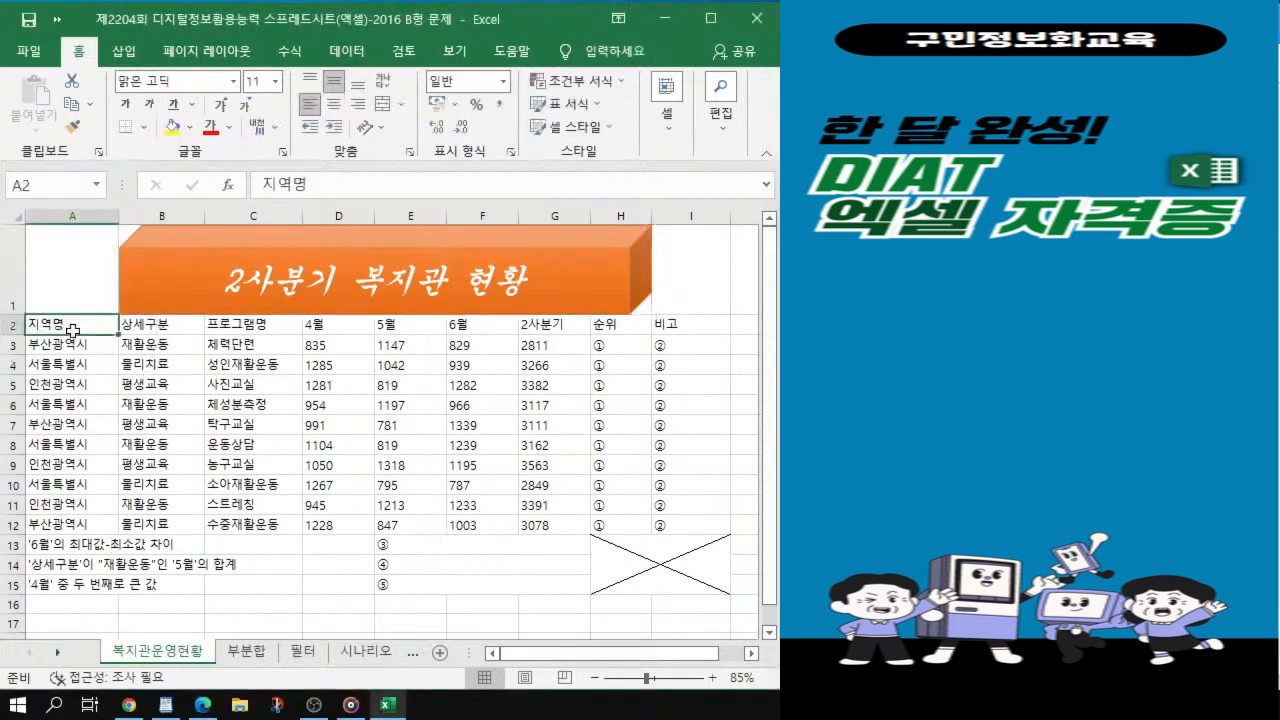
left_click_drag(72, 330, 701, 581)
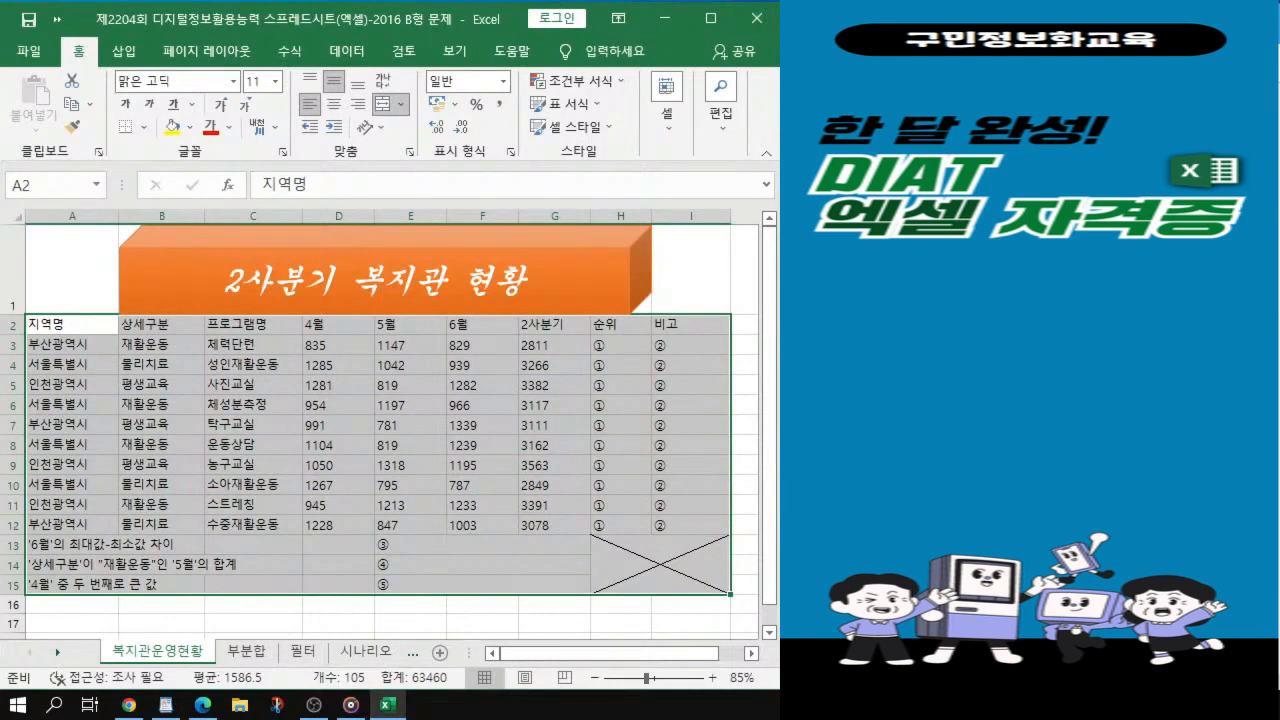
key("alt+Tab")
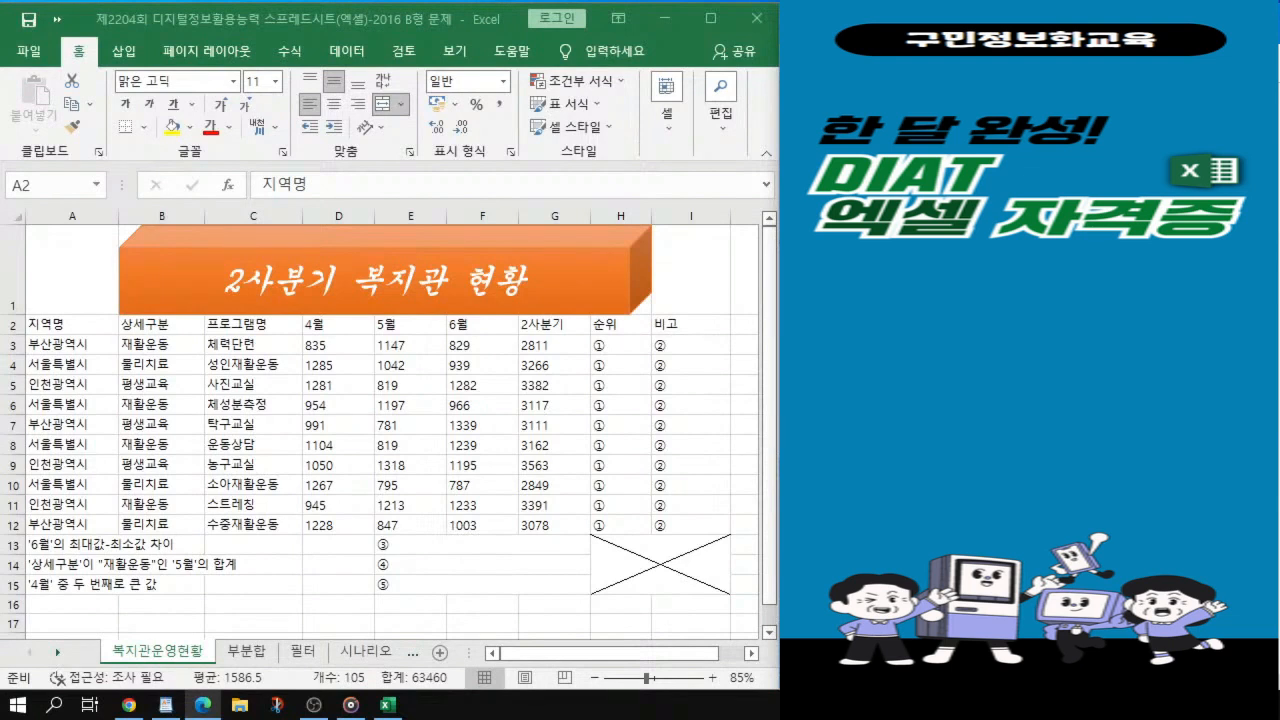
key("alt+Tab")
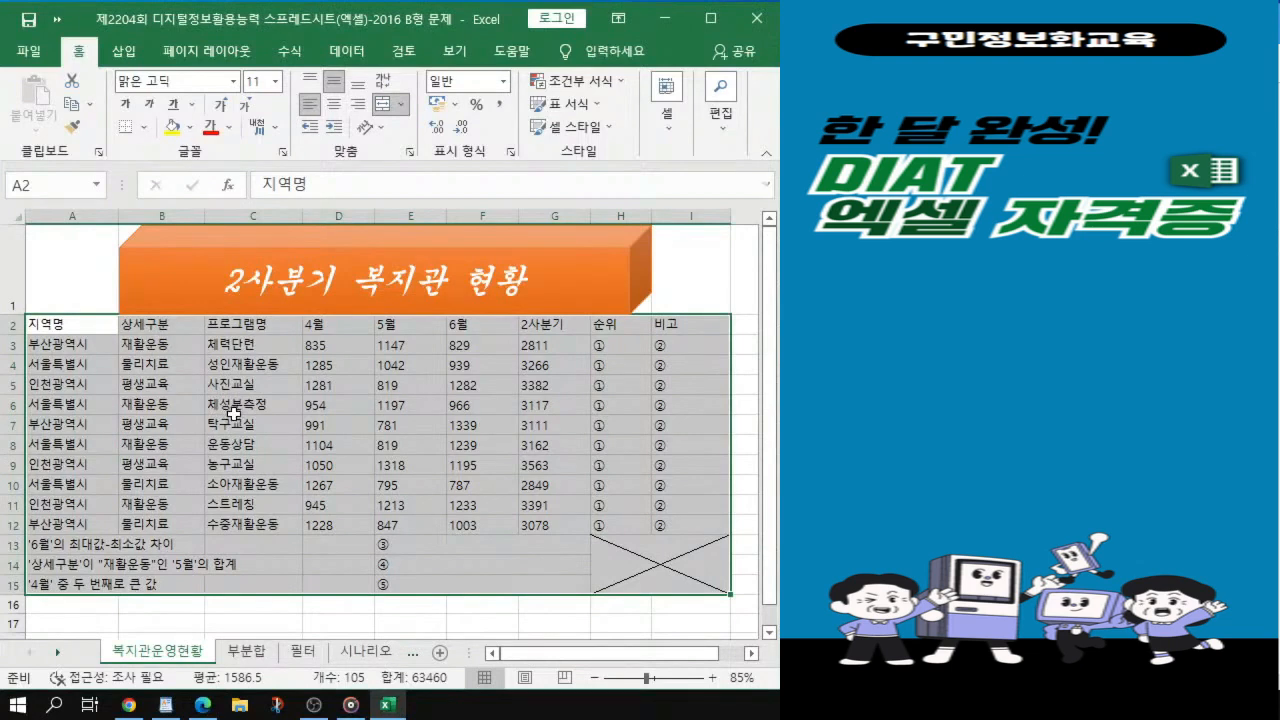
key("ctrl+1")
left_click_drag(651, 67, 320, 152)
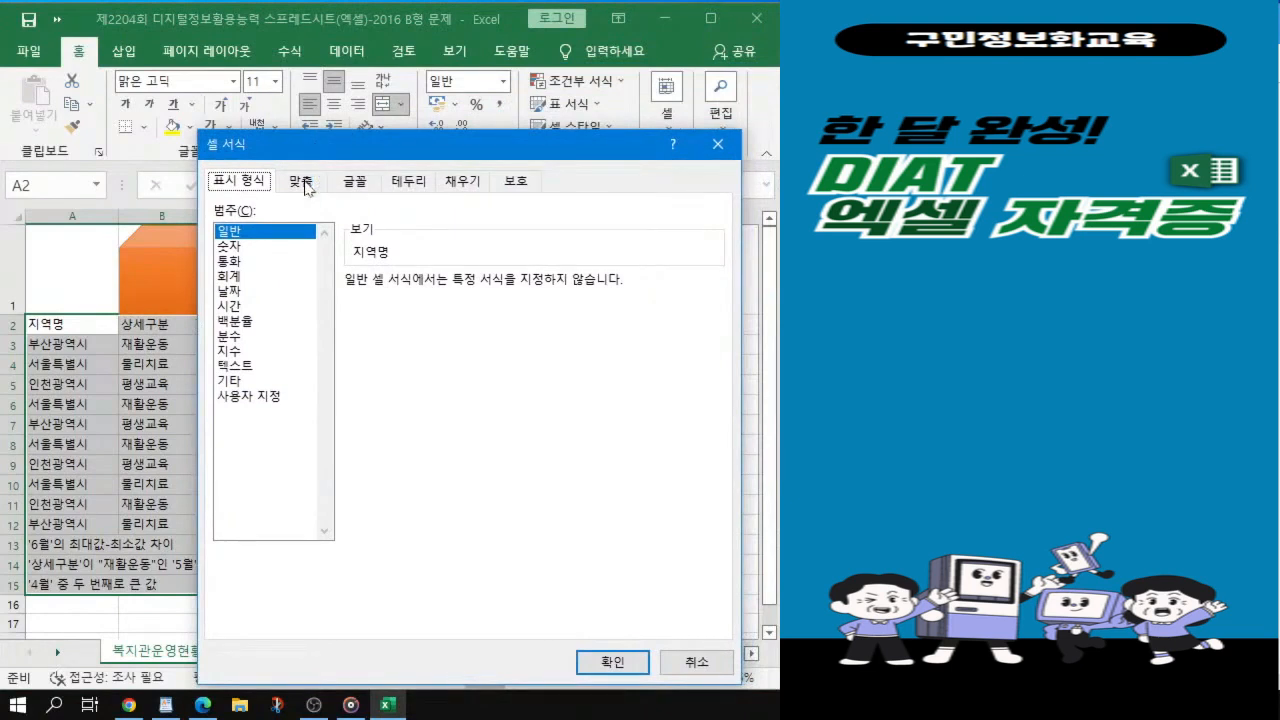
left_click(304, 182)
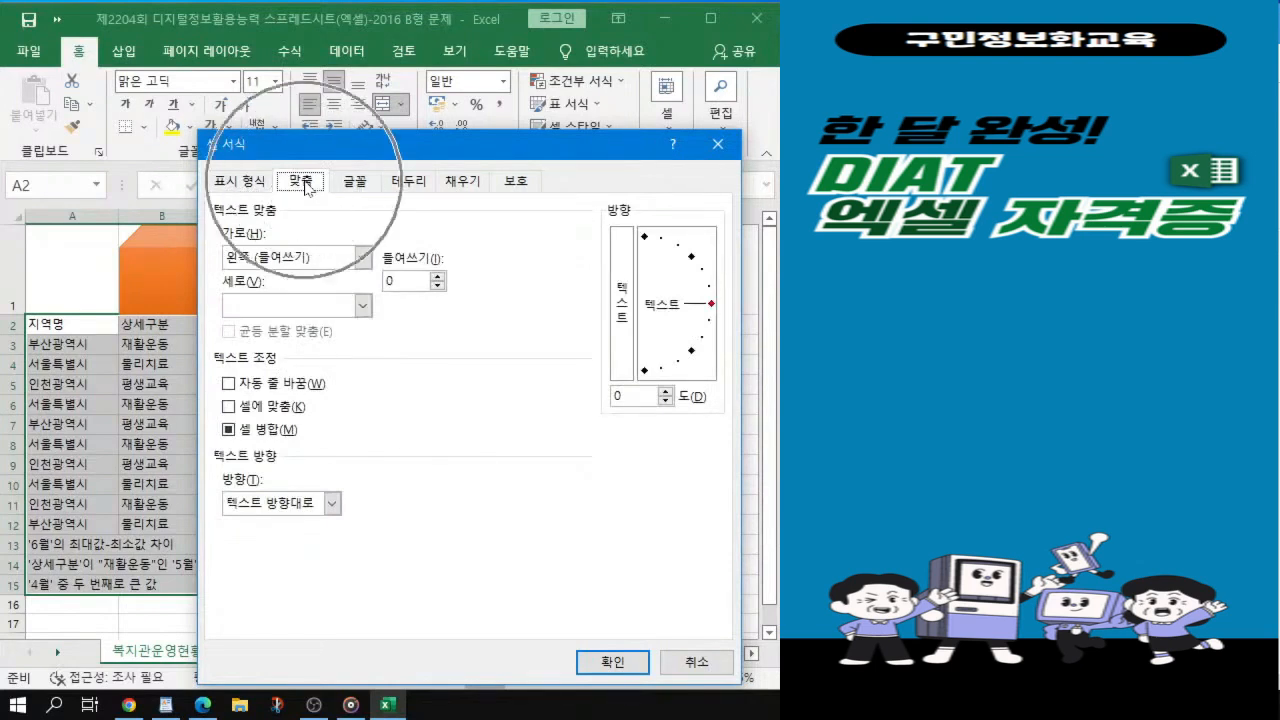
left_click(362, 258)
left_click(265, 307)
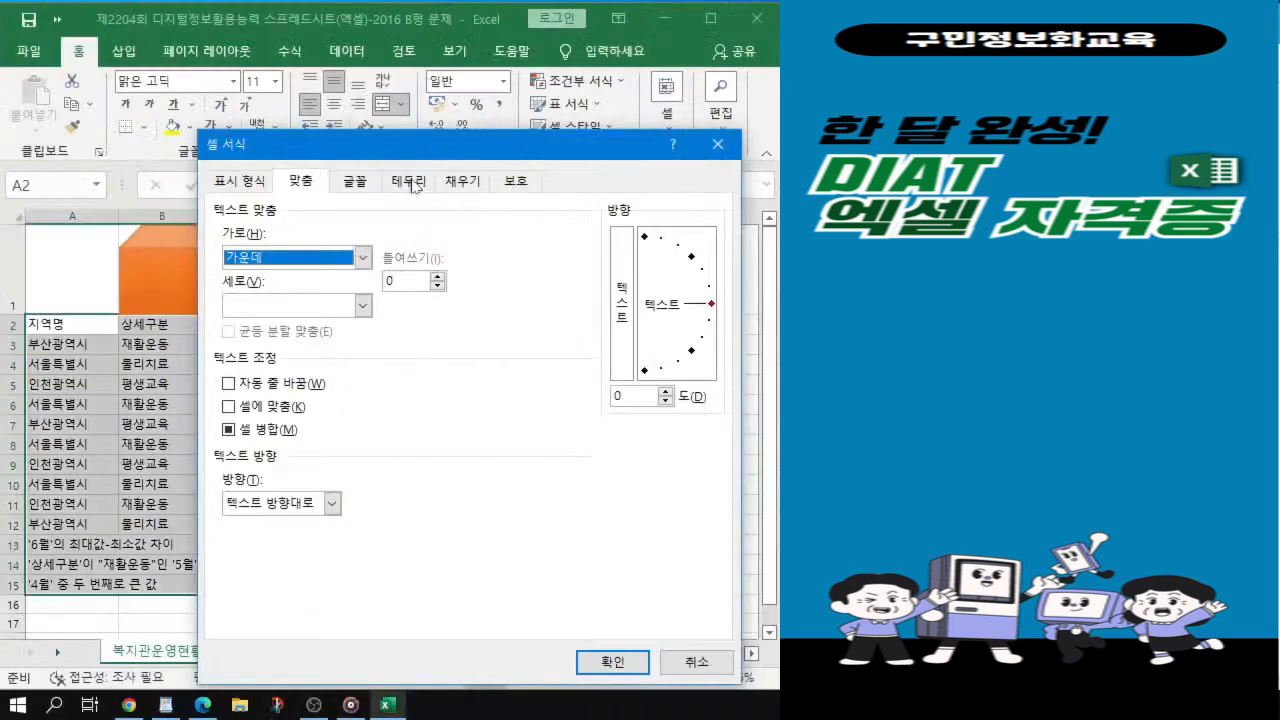
Step: Apply thin solid black outline and inside borders to cells A2:I15 and confirm the cell formatting
left_click(413, 183)
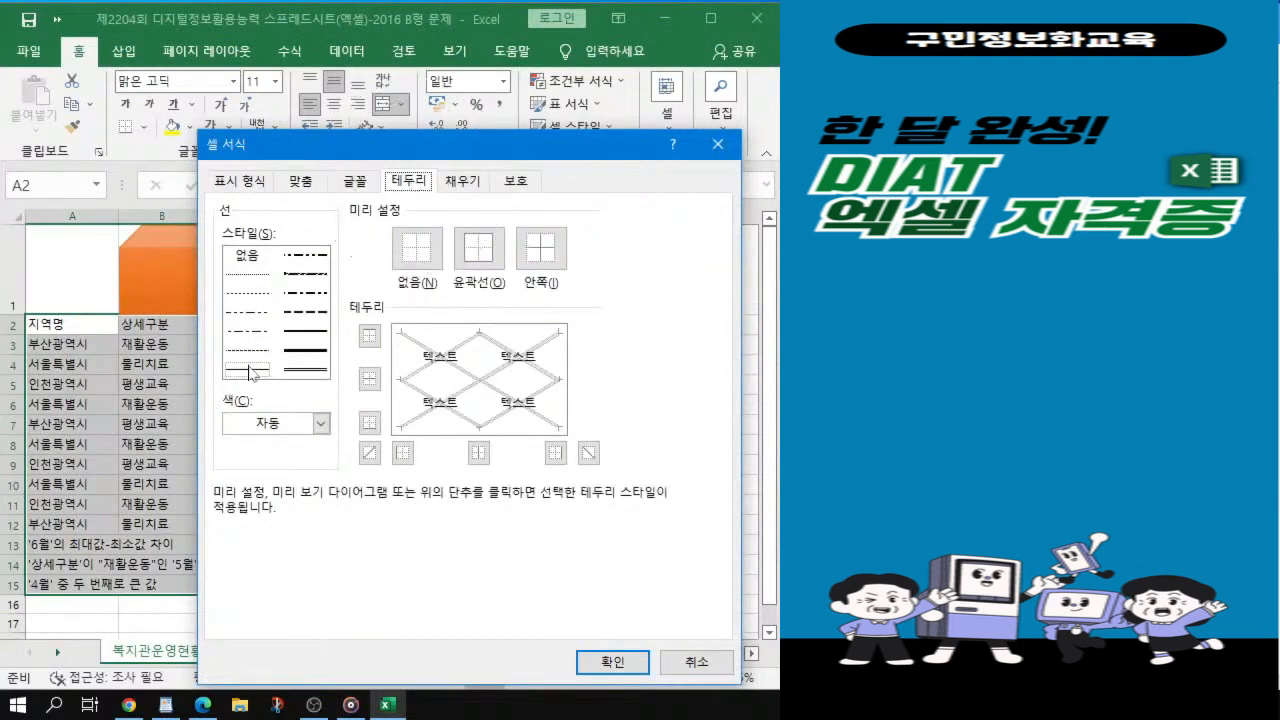
left_click(320, 424)
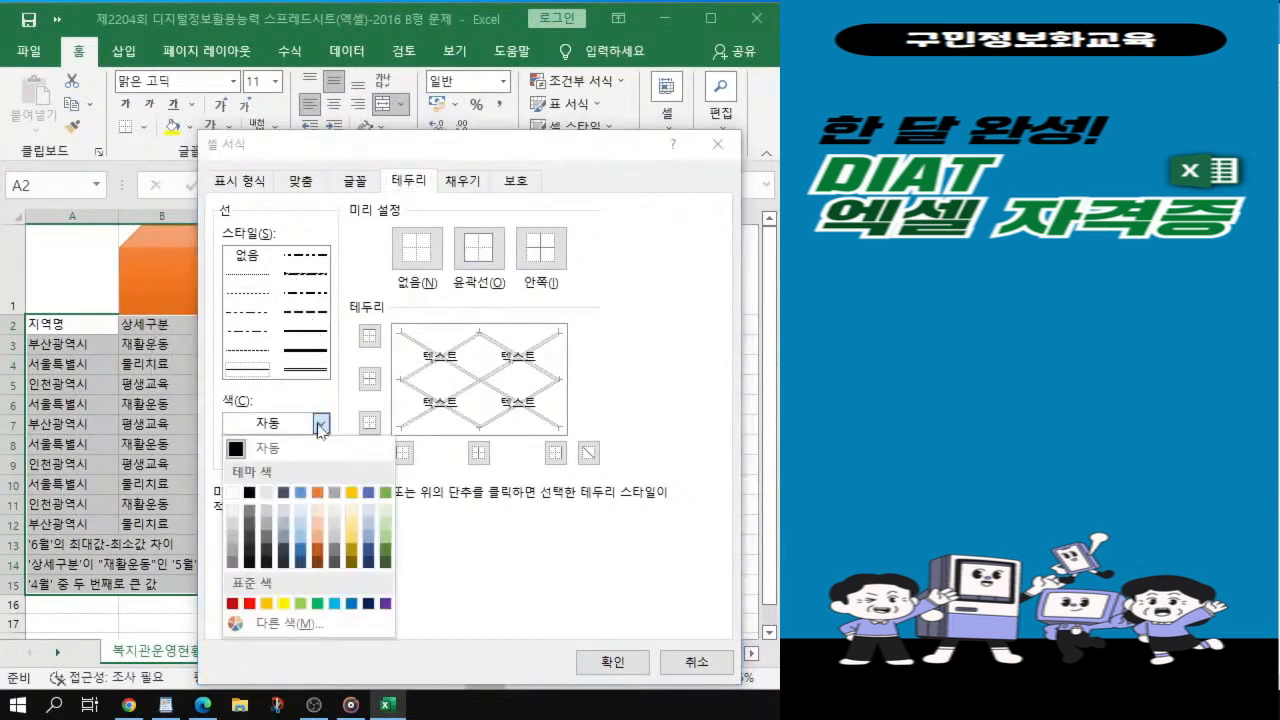
left_click(249, 493)
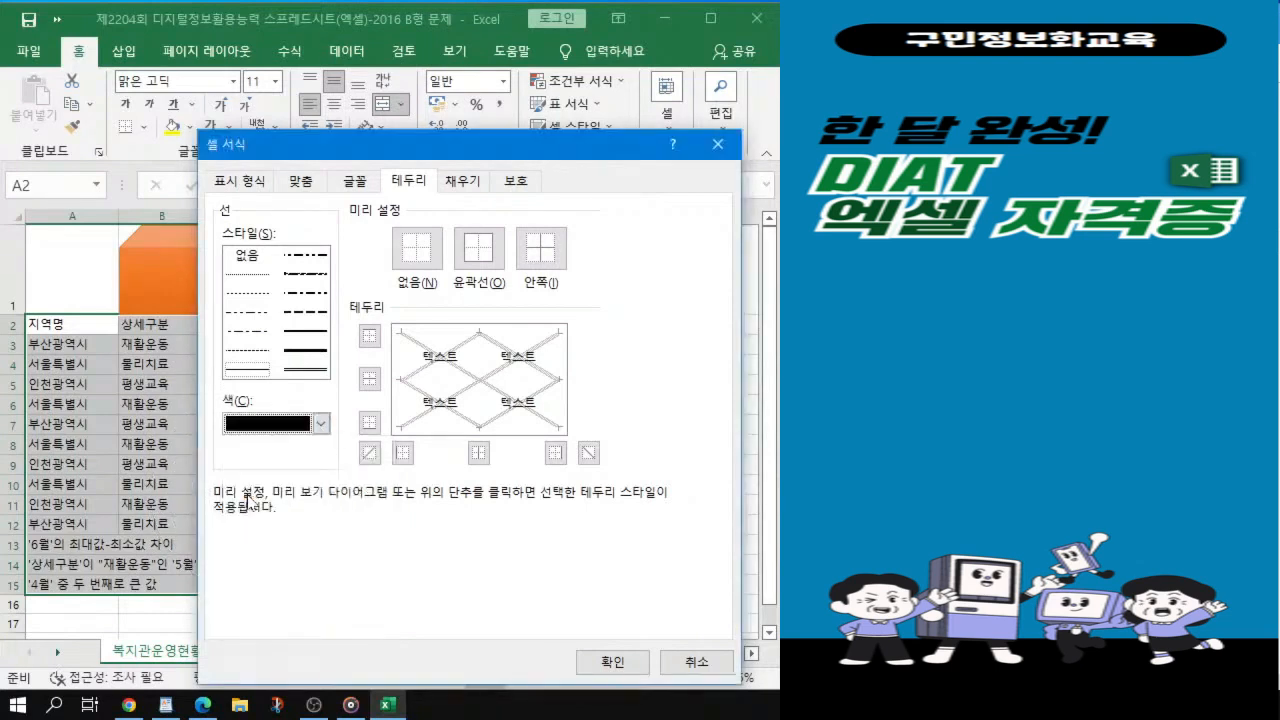
left_click(485, 248)
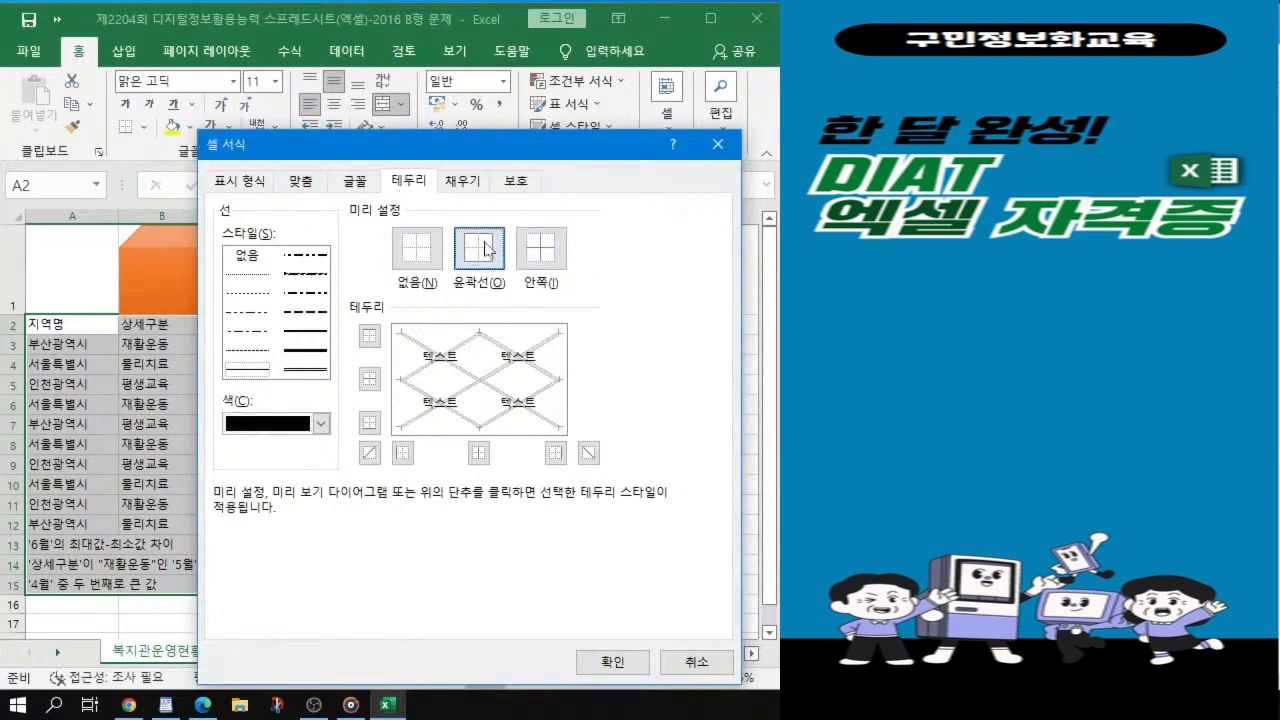
left_click(540, 250)
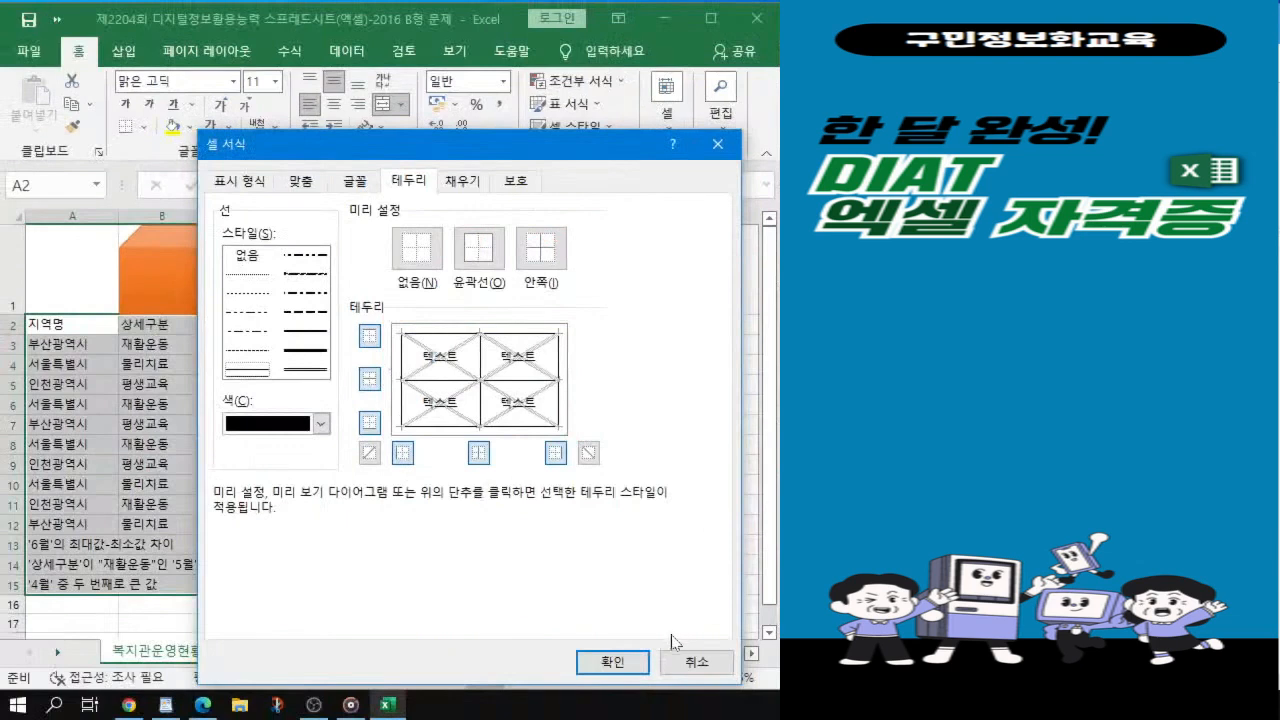
left_click(630, 665)
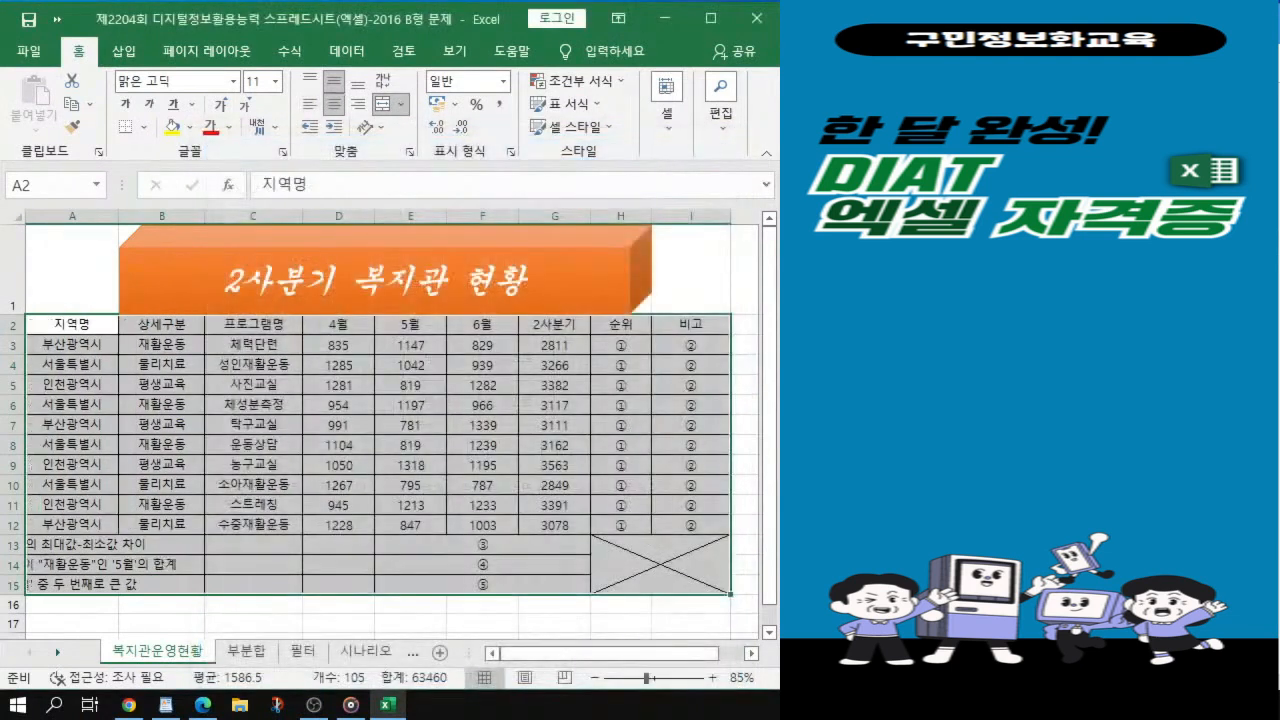
Step: Merge and centre cells A13:D13 containing the '6월' maximum-minus-minimum label
key("alt+Tab")
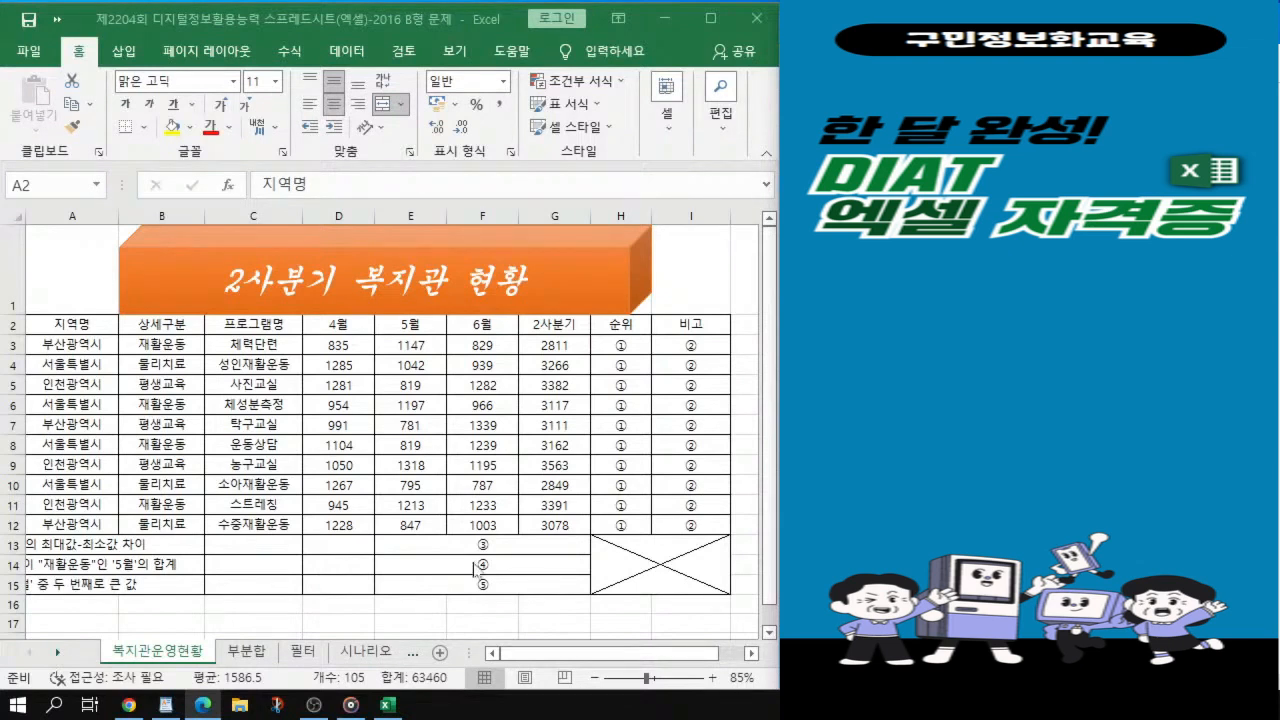
left_click(50, 545)
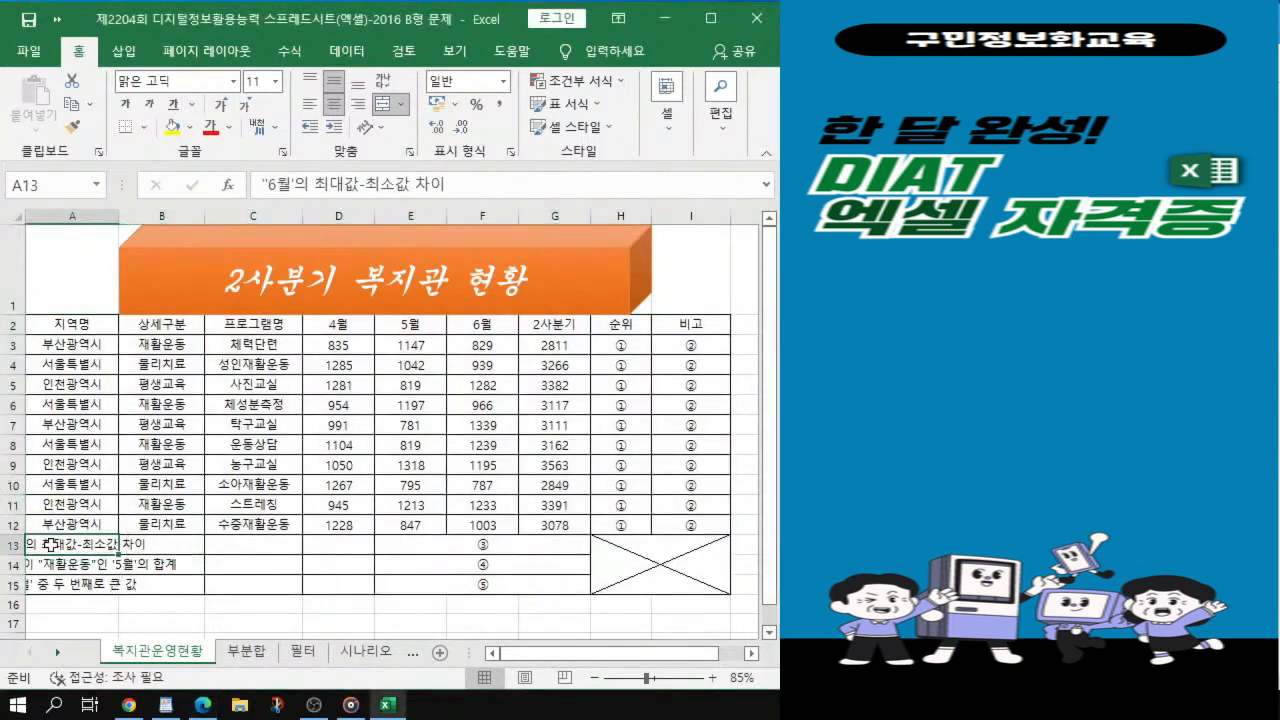
scroll(50, 545, "up", 1)
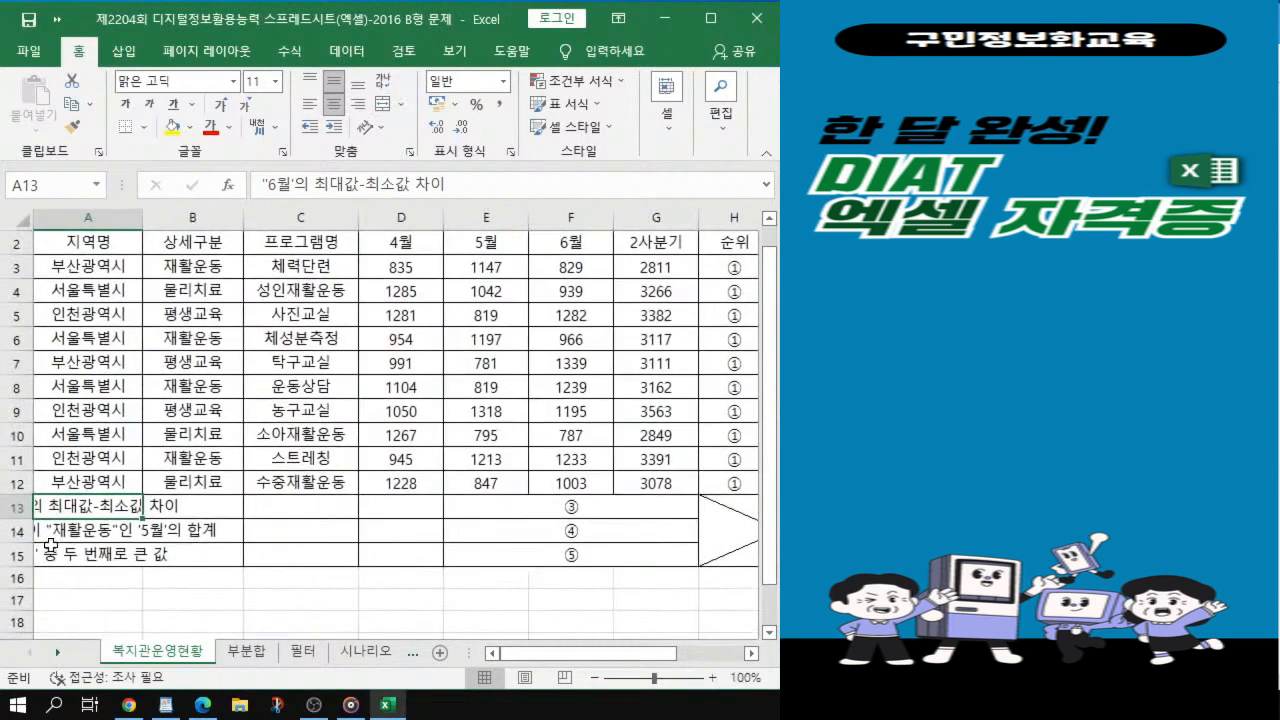
left_click_drag(68, 507, 394, 510)
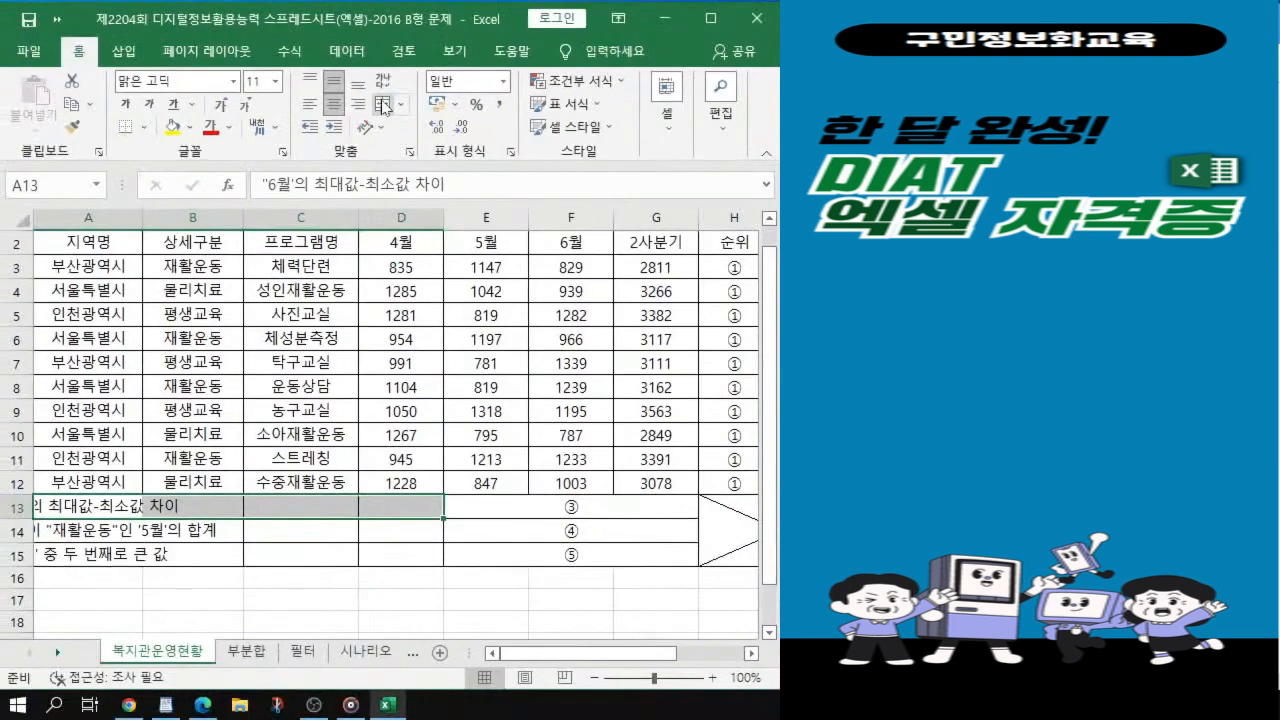
left_click(383, 107)
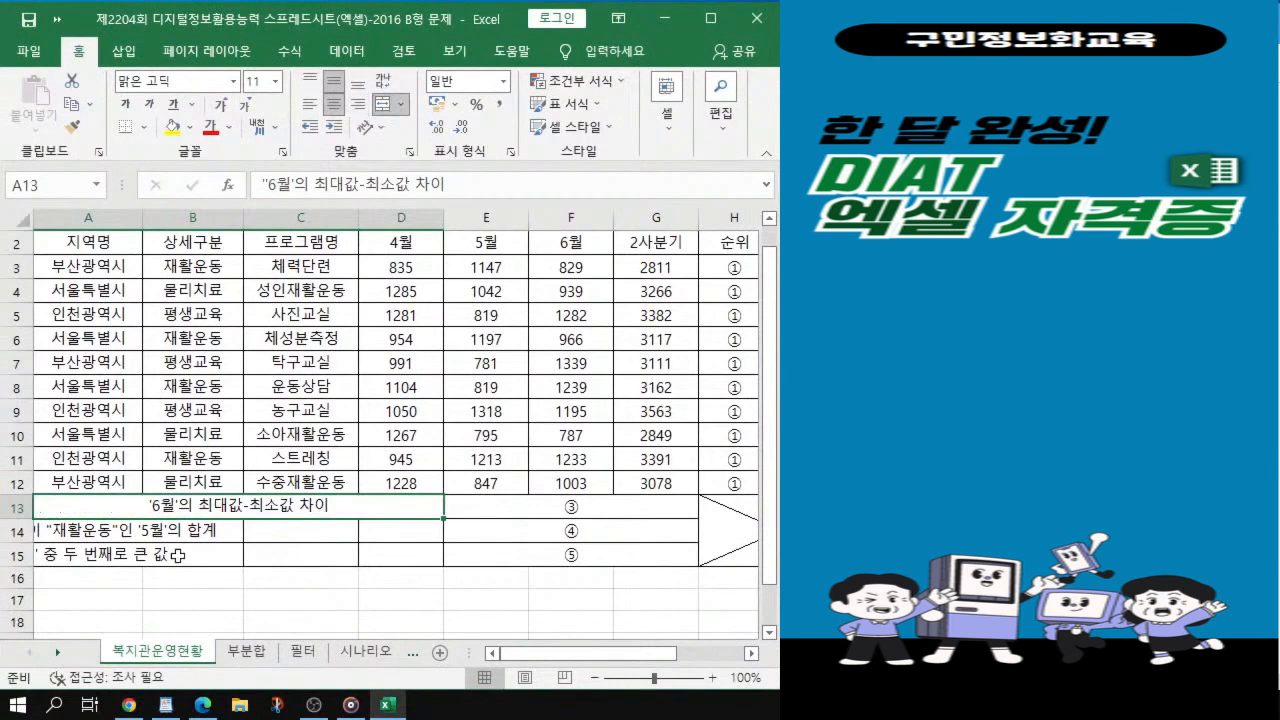
Step: Merge and centre cells A14:D14, and separately merge and centre cells A15:D15
left_click(72, 534)
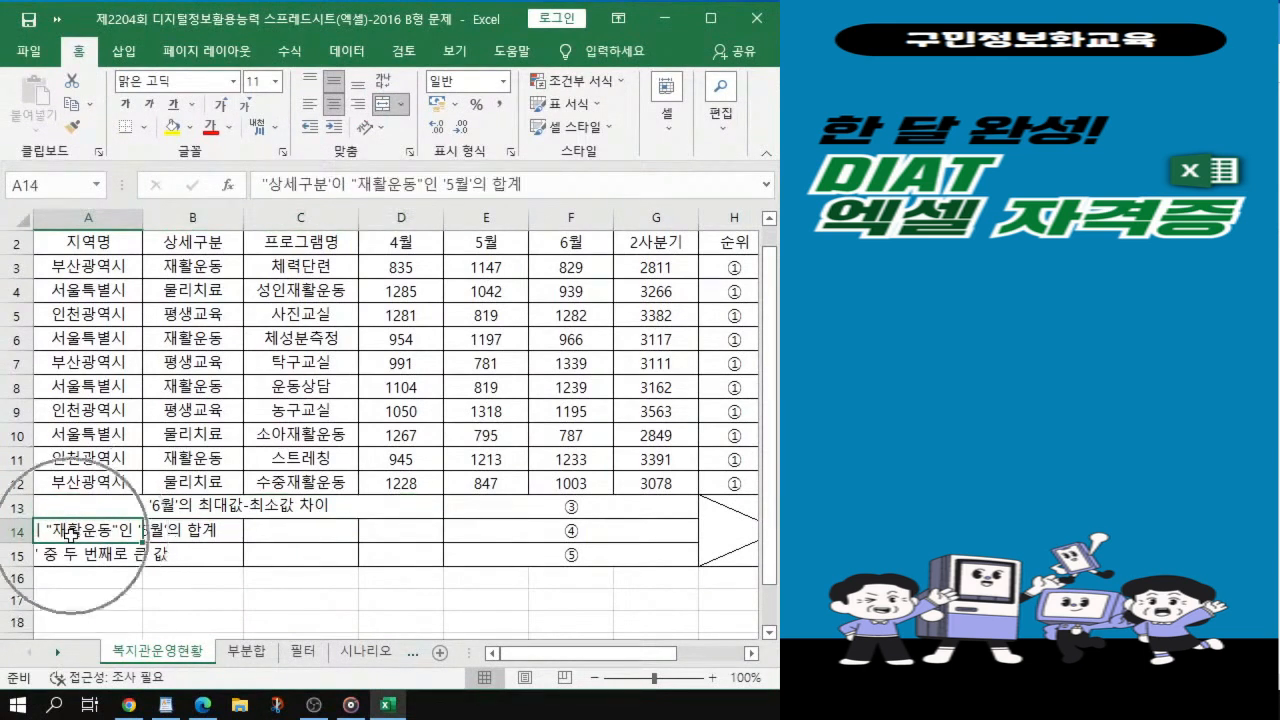
left_click_drag(72, 534, 396, 530)
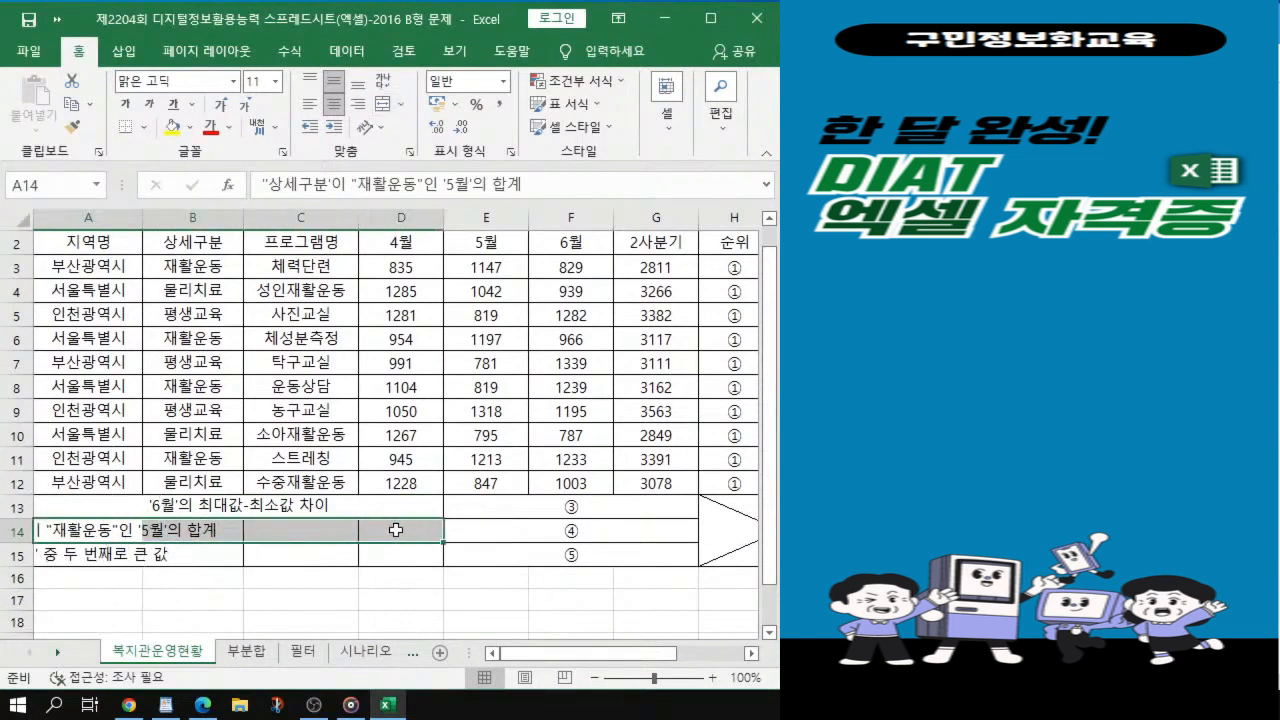
scroll(396, 530, "up", 1, "ctrl")
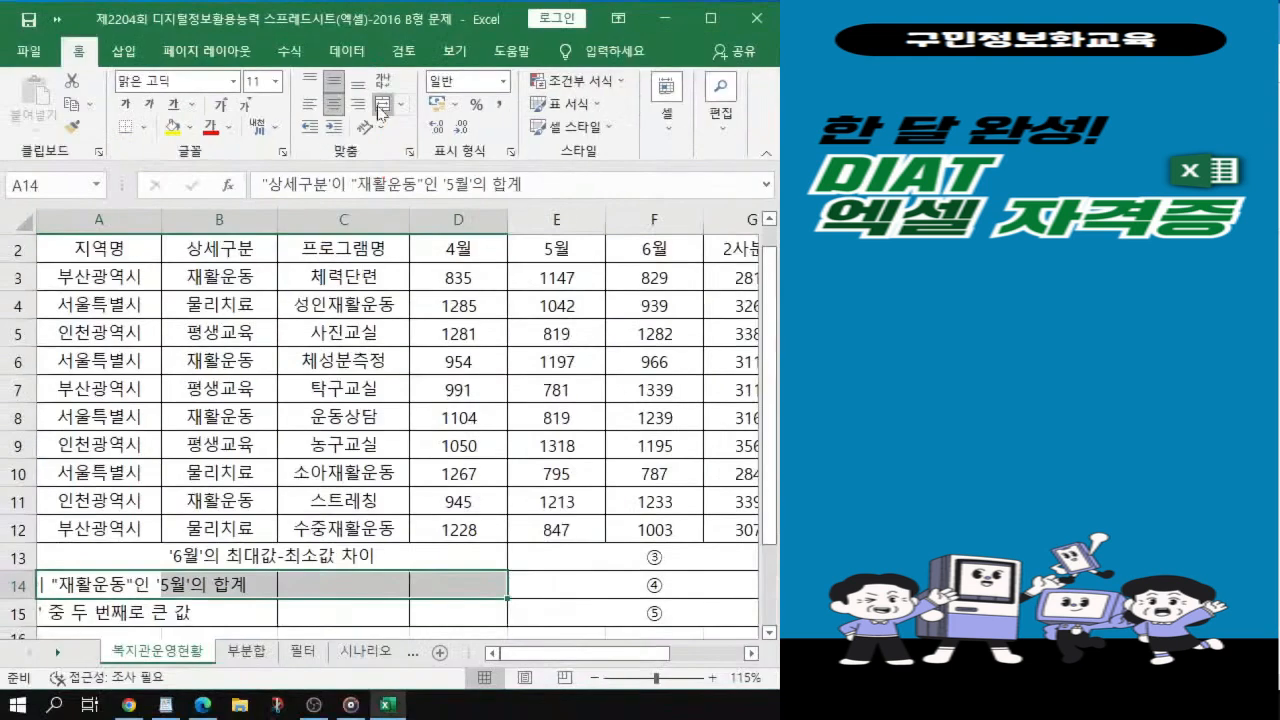
left_click(380, 110)
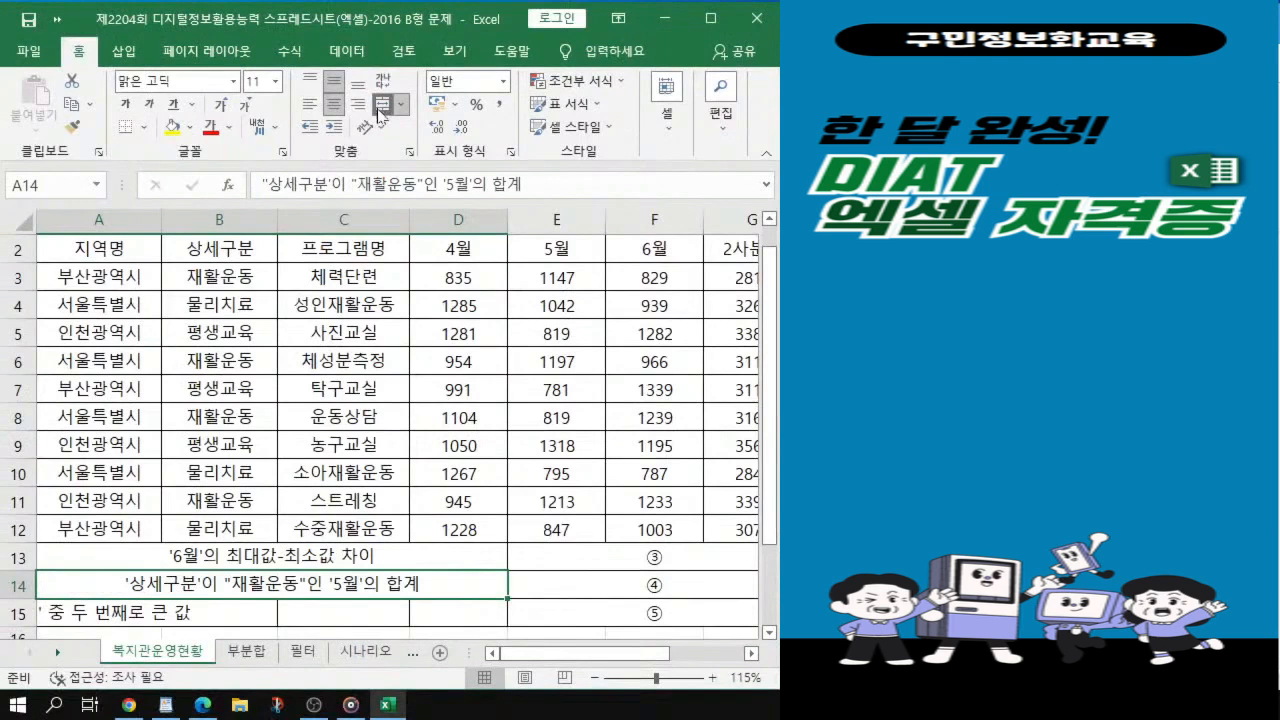
left_click(84, 616)
left_click_drag(84, 616, 459, 620)
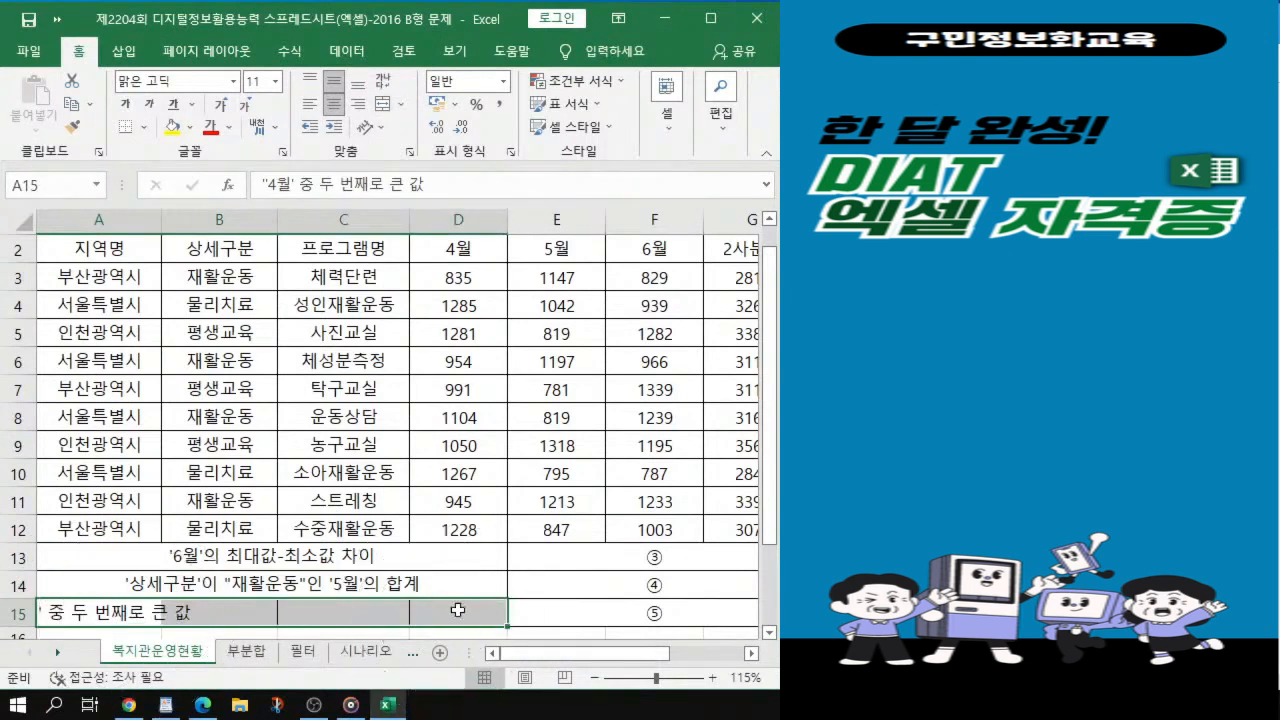
left_click(383, 106)
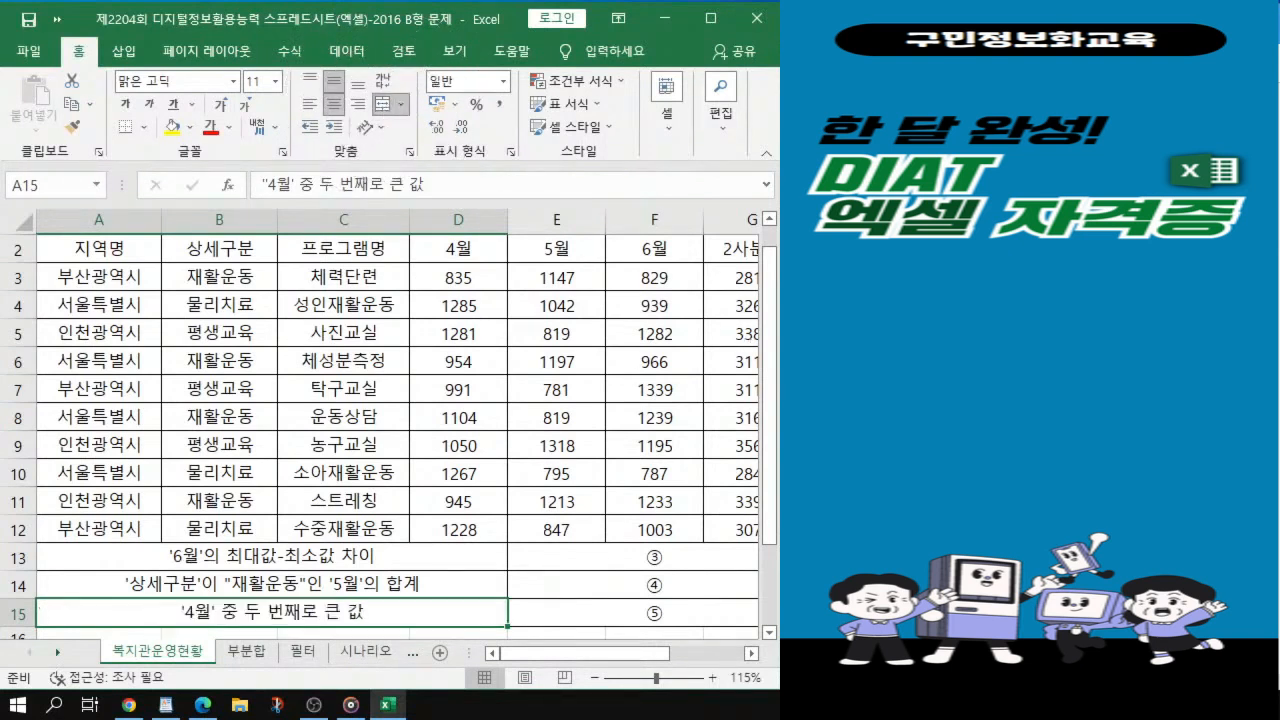
Step: Fill the header cells A2:I2 and the merged label cells A13:D15 with the lightest orange theme colour
key("alt+Tab")
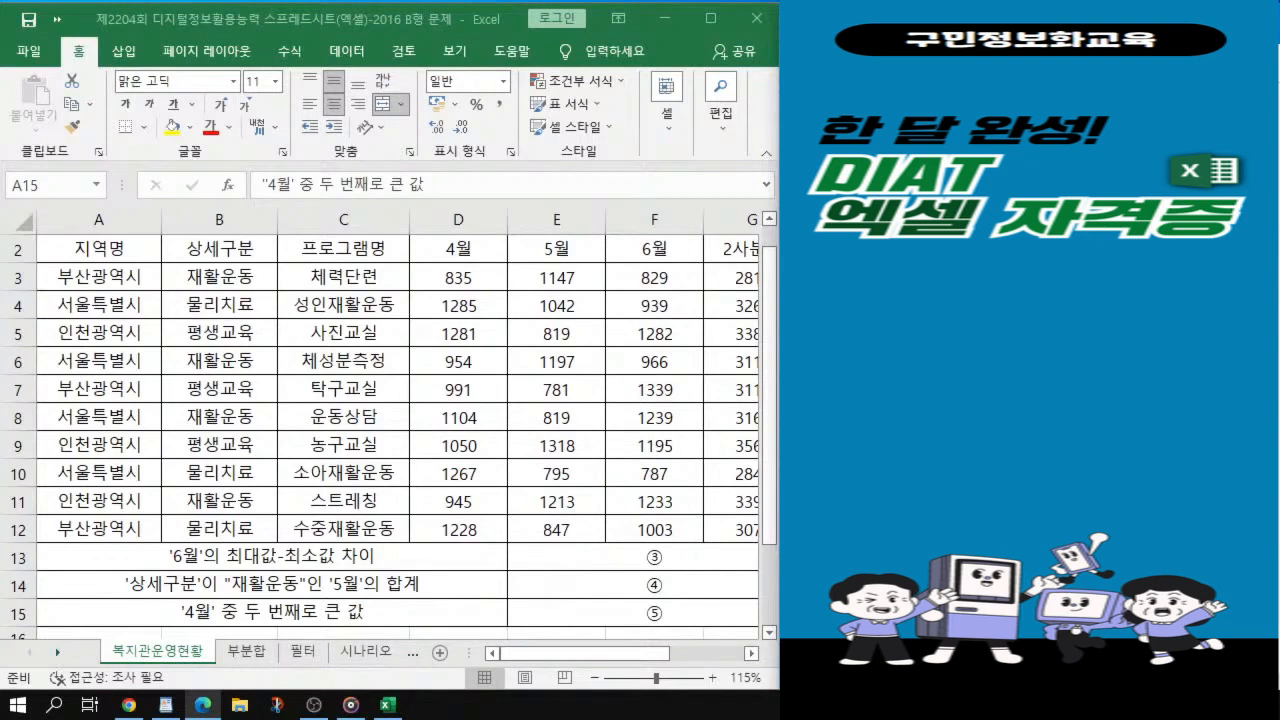
left_click(88, 250)
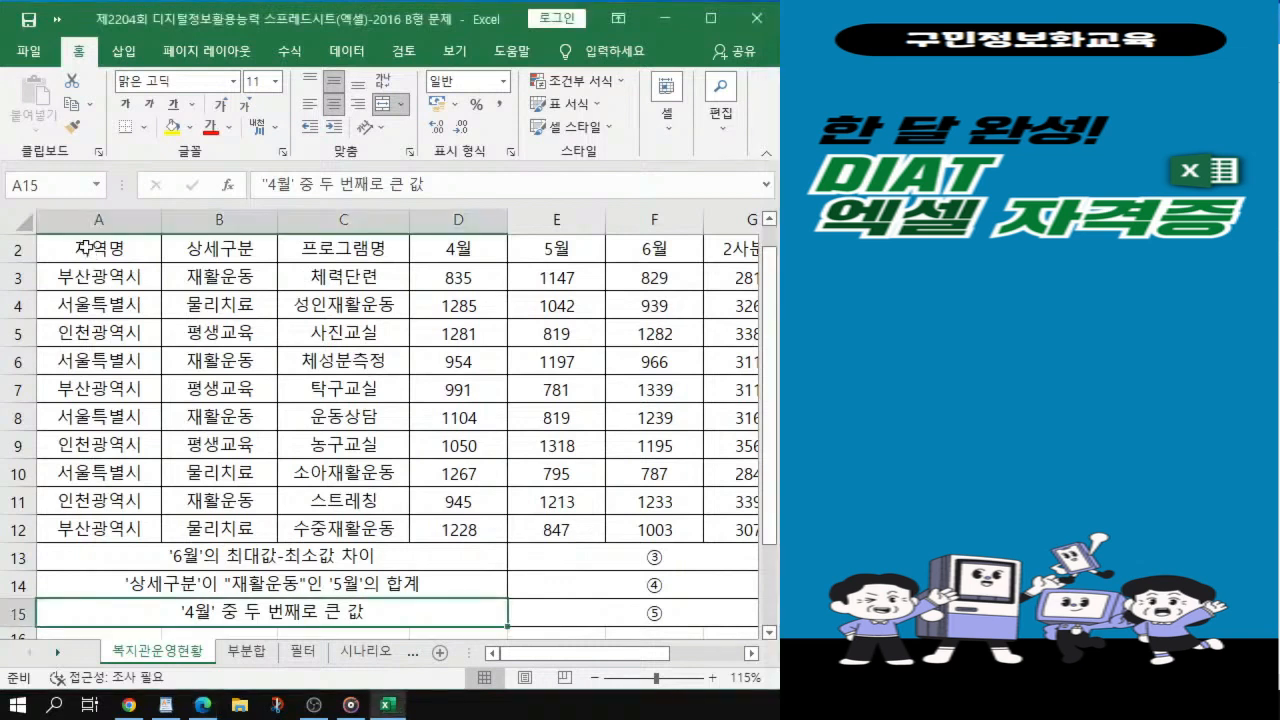
left_click(84, 250)
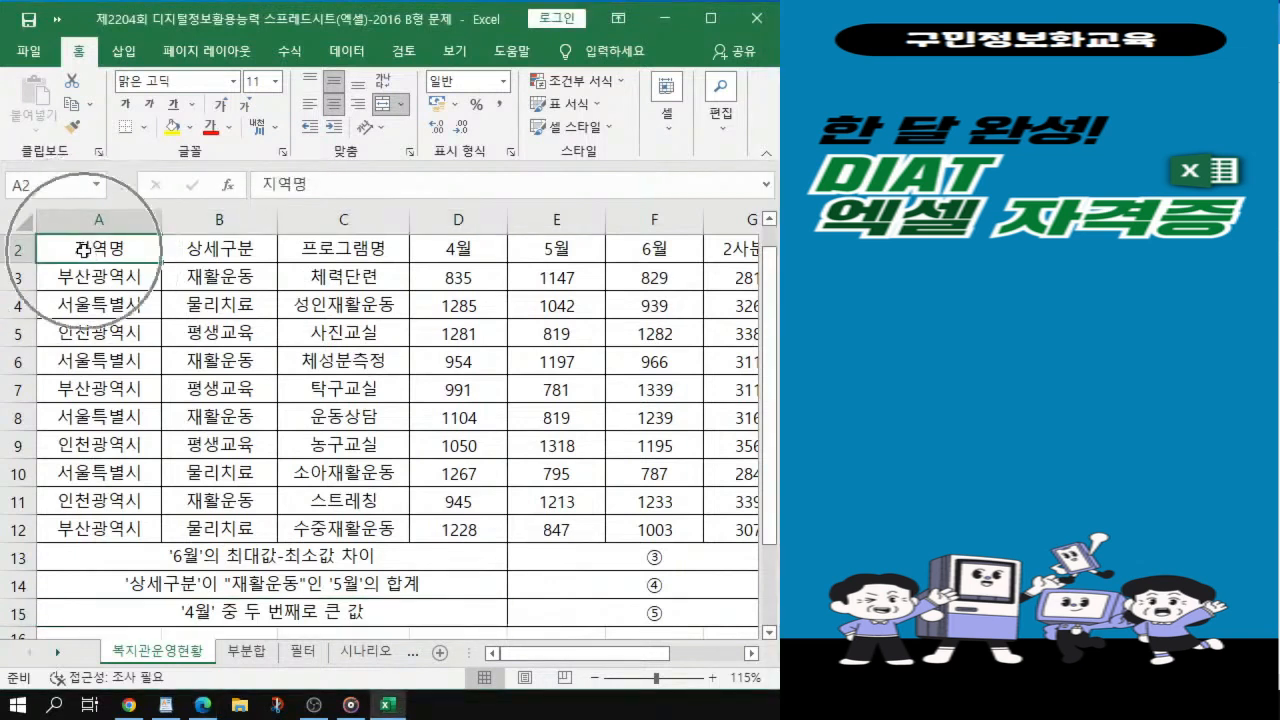
left_click_drag(105, 253, 30, 258)
key("ctrl+q")
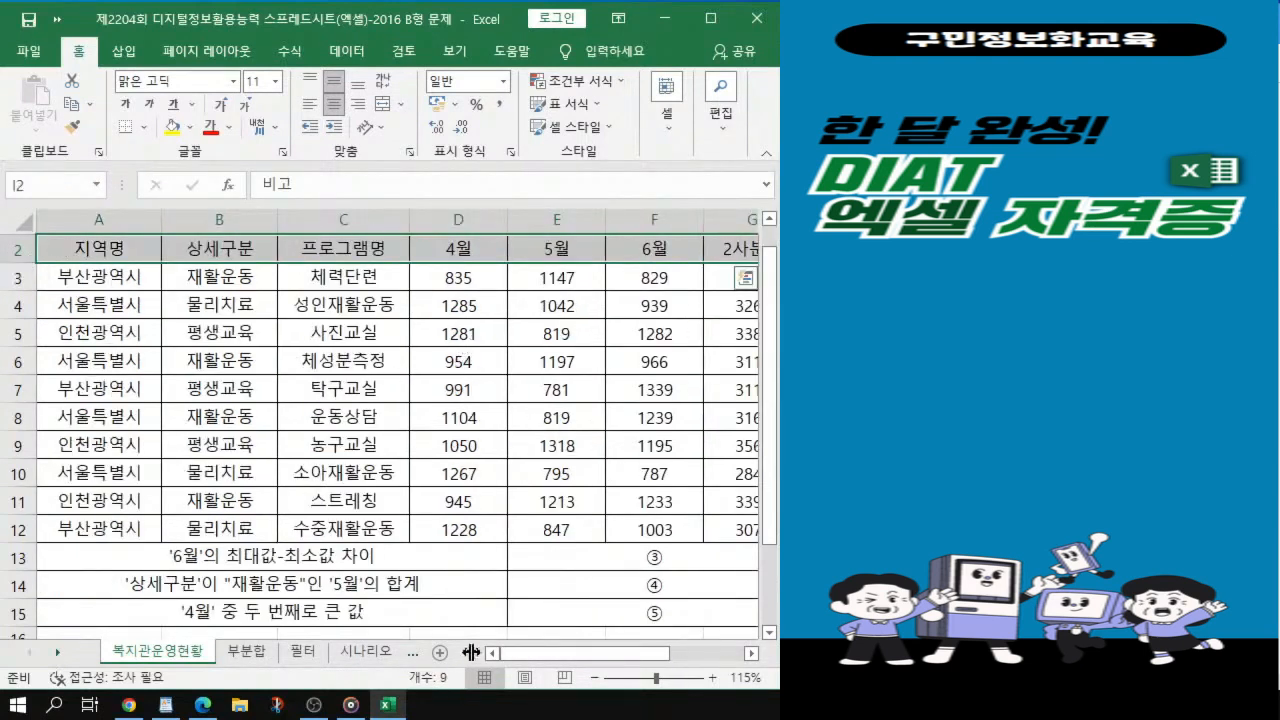
scroll(332, 386, "down", 1, "ctrl")
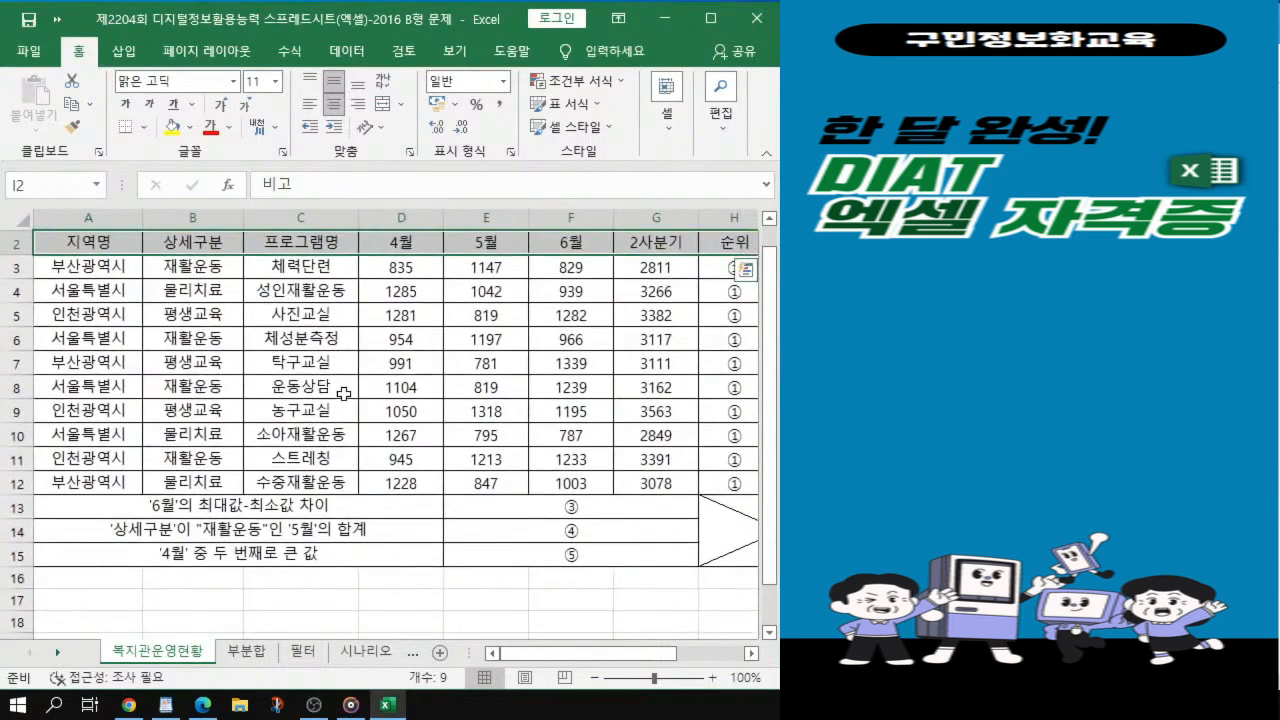
scroll(343, 393, "down", 1, "ctrl")
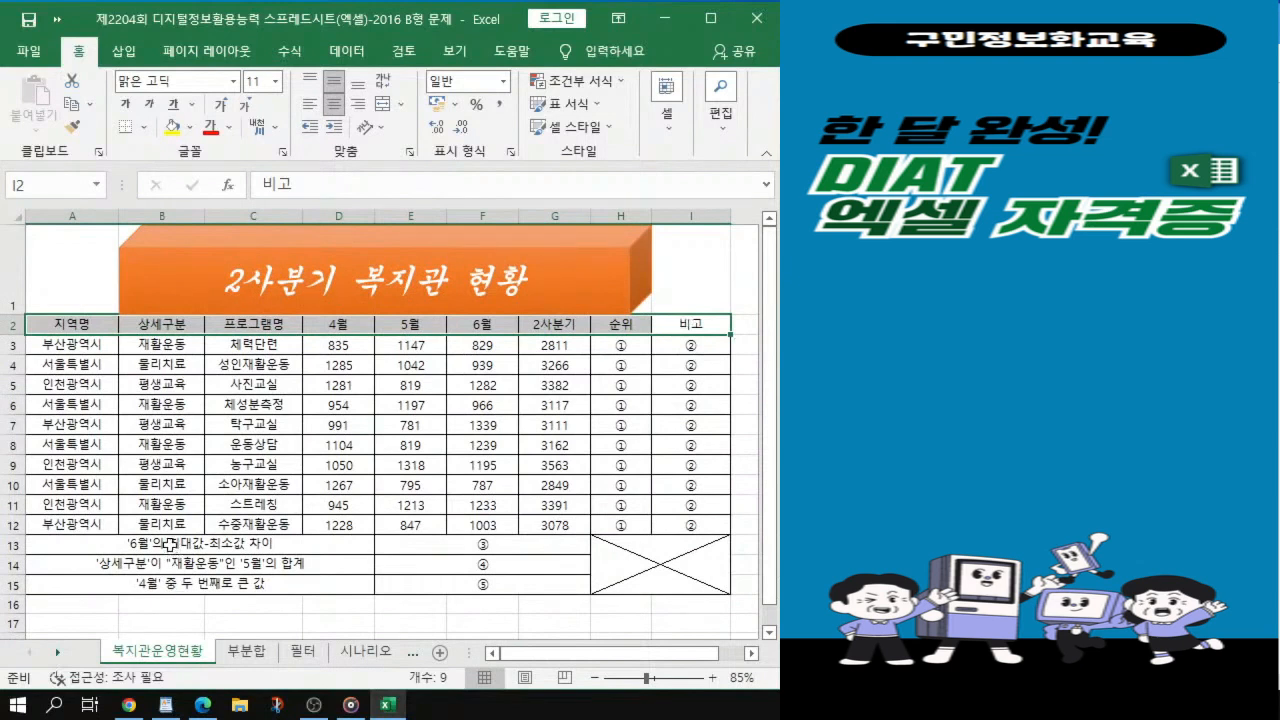
left_click_drag(170, 544, 163, 585)
left_click_drag(163, 585, 163, 585)
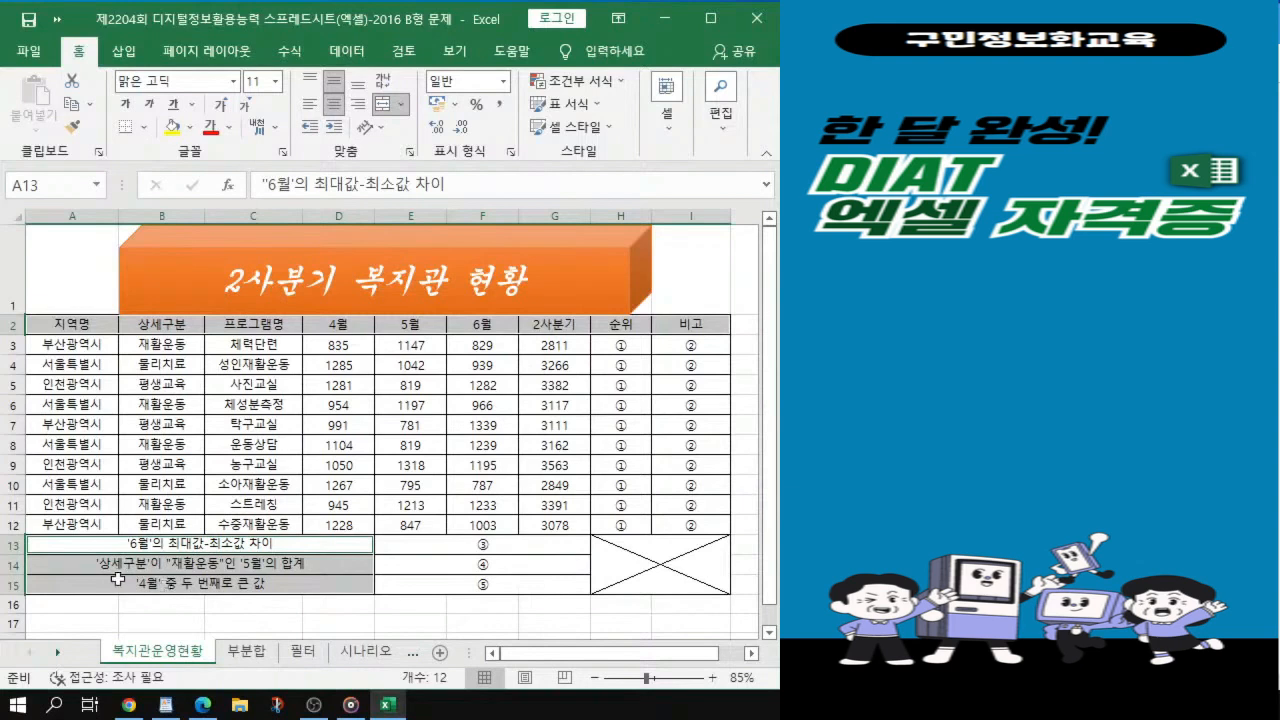
key("ctrl")
key("ctrl")
left_click(190, 128)
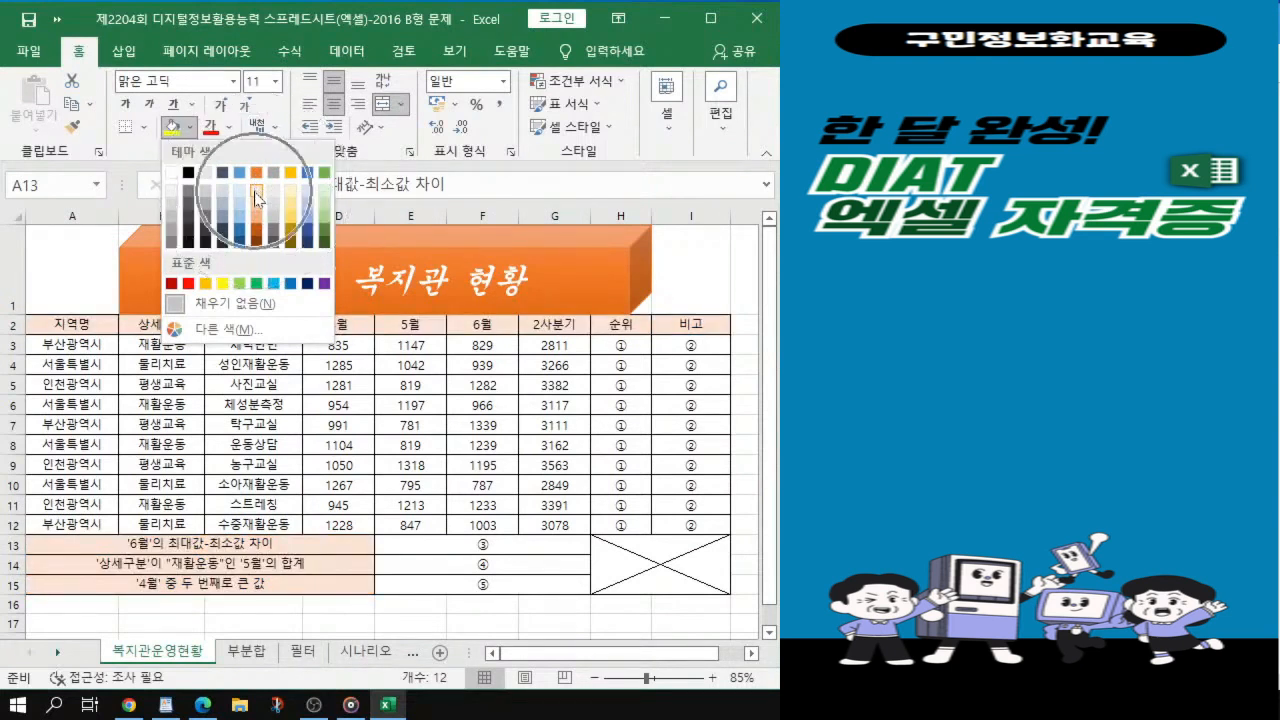
left_click(257, 198)
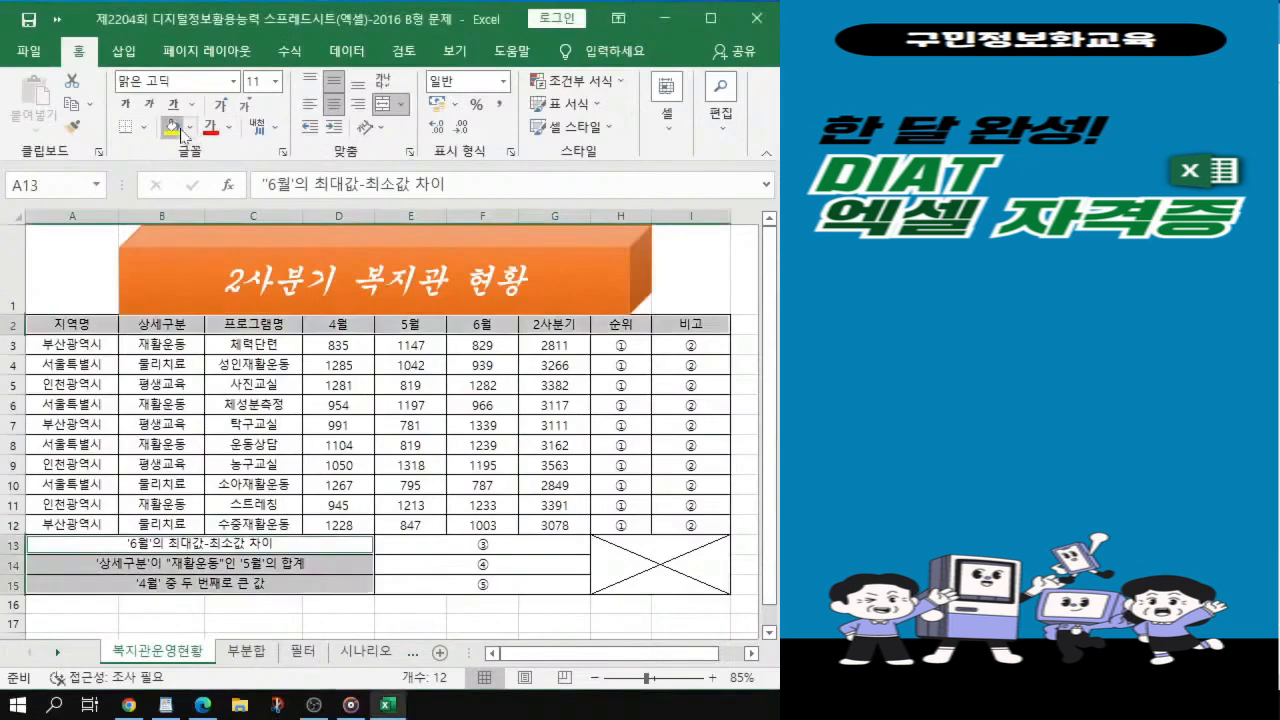
left_click(102, 97)
left_click(137, 98)
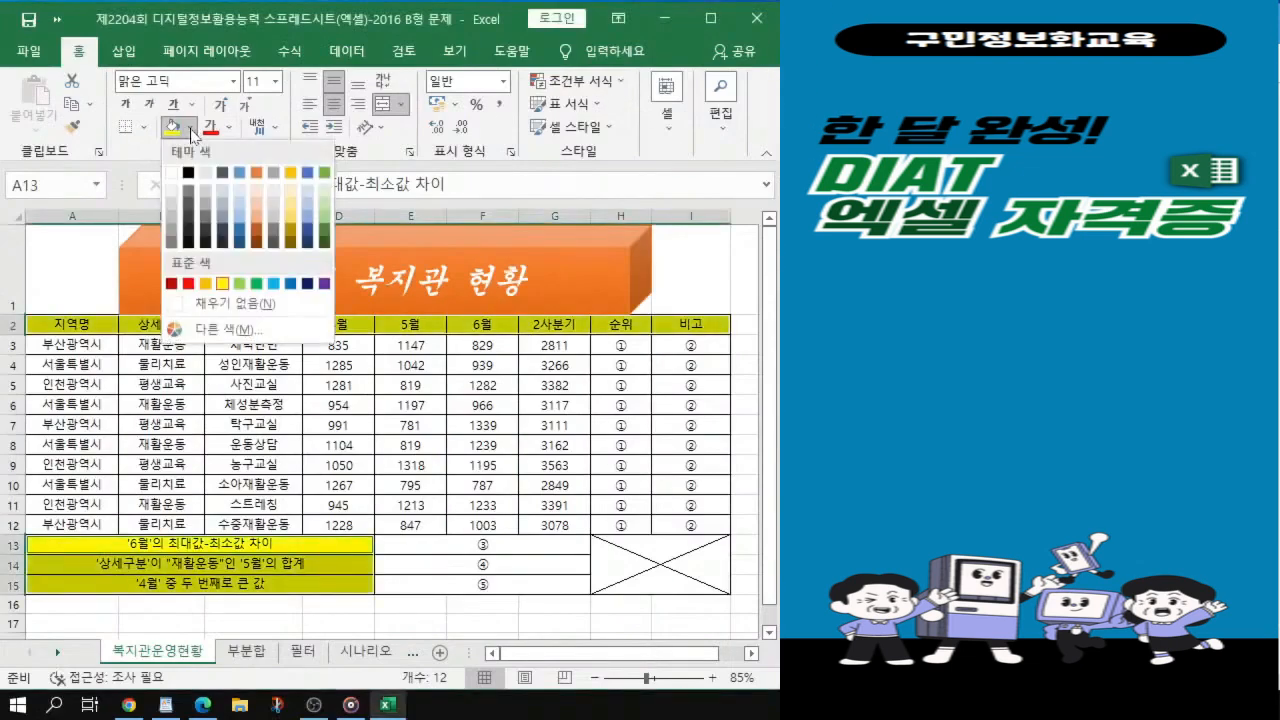
left_click(259, 197)
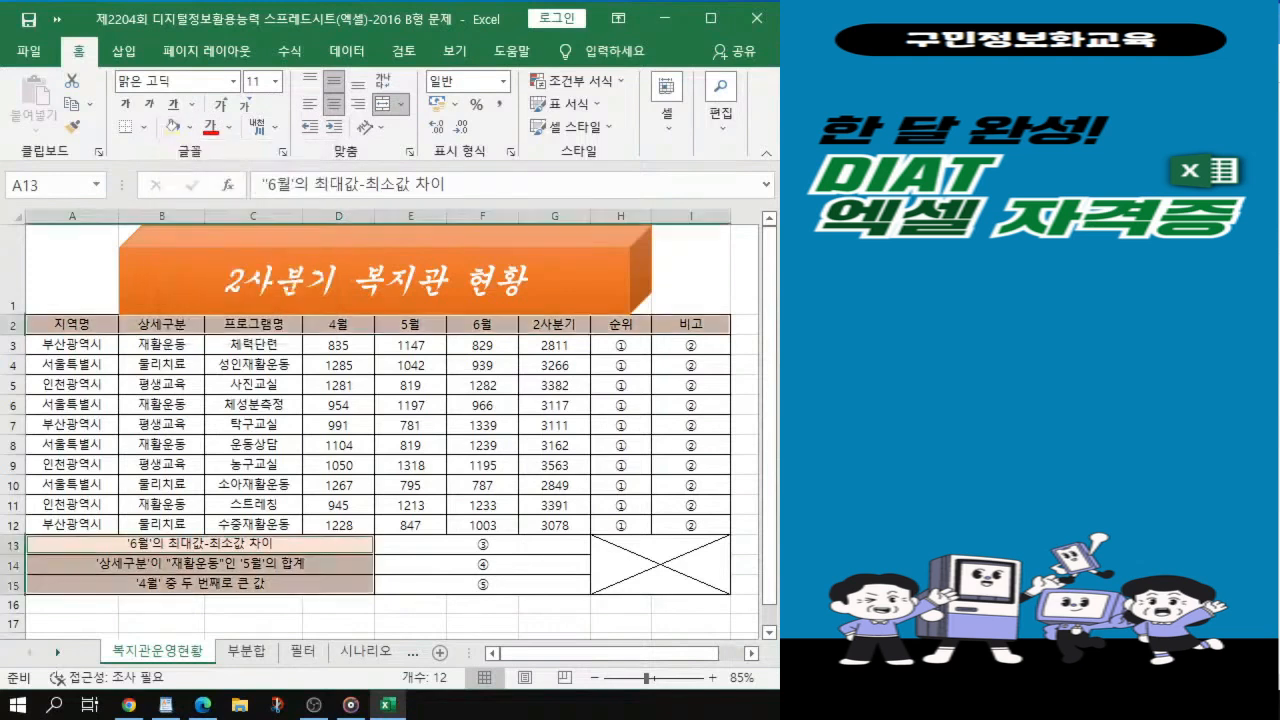
Step: Make the text of header cells A2:I2 and label cells A13:D15 bold
key("alt+Tab")
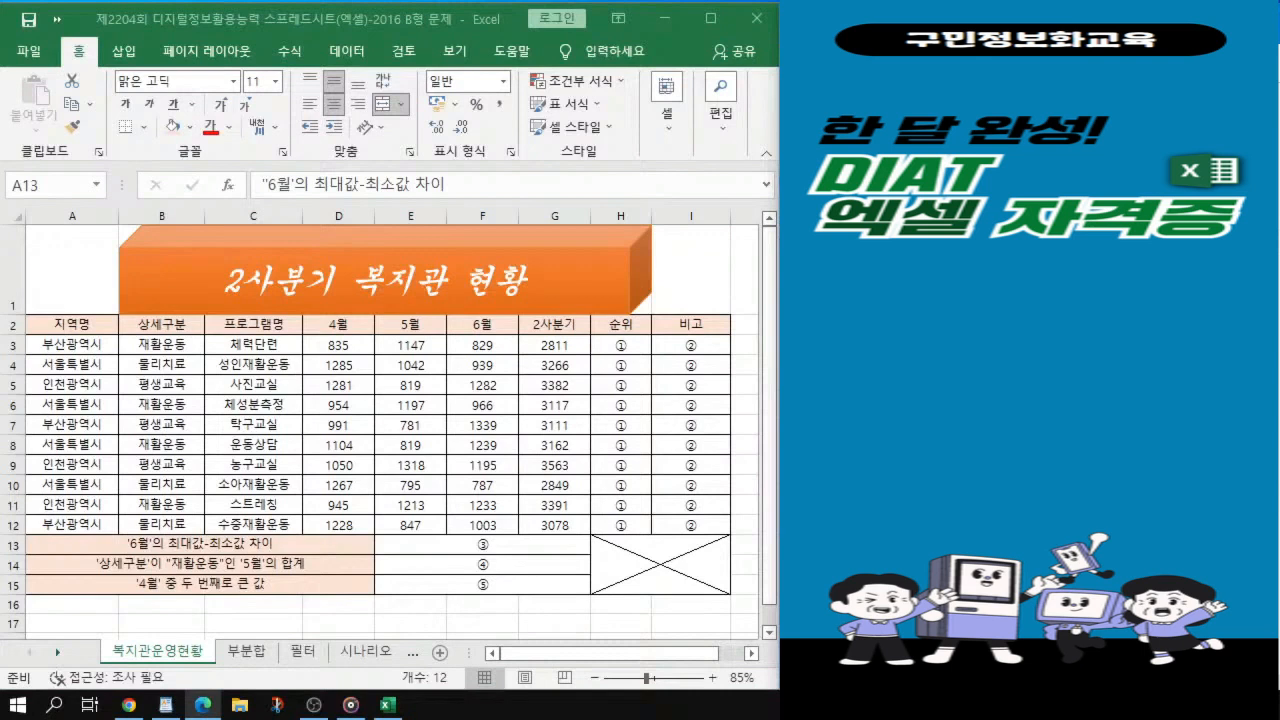
key("alt+Tab")
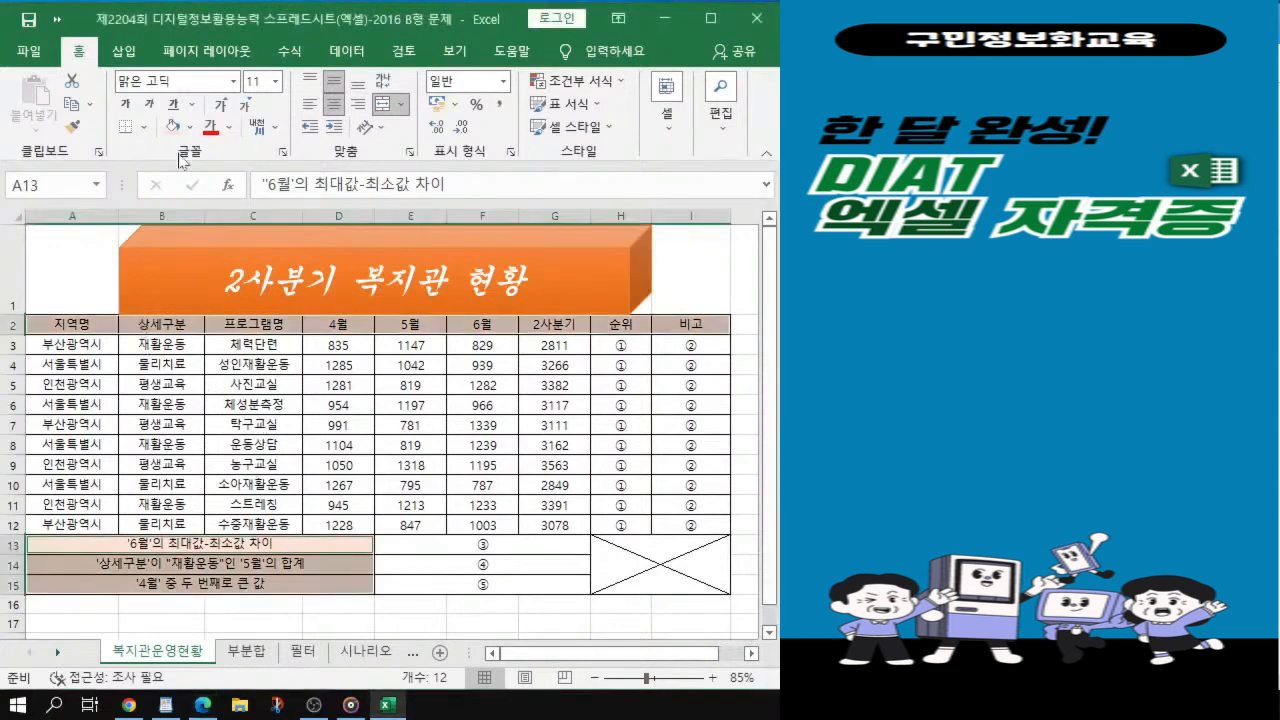
left_click(124, 106)
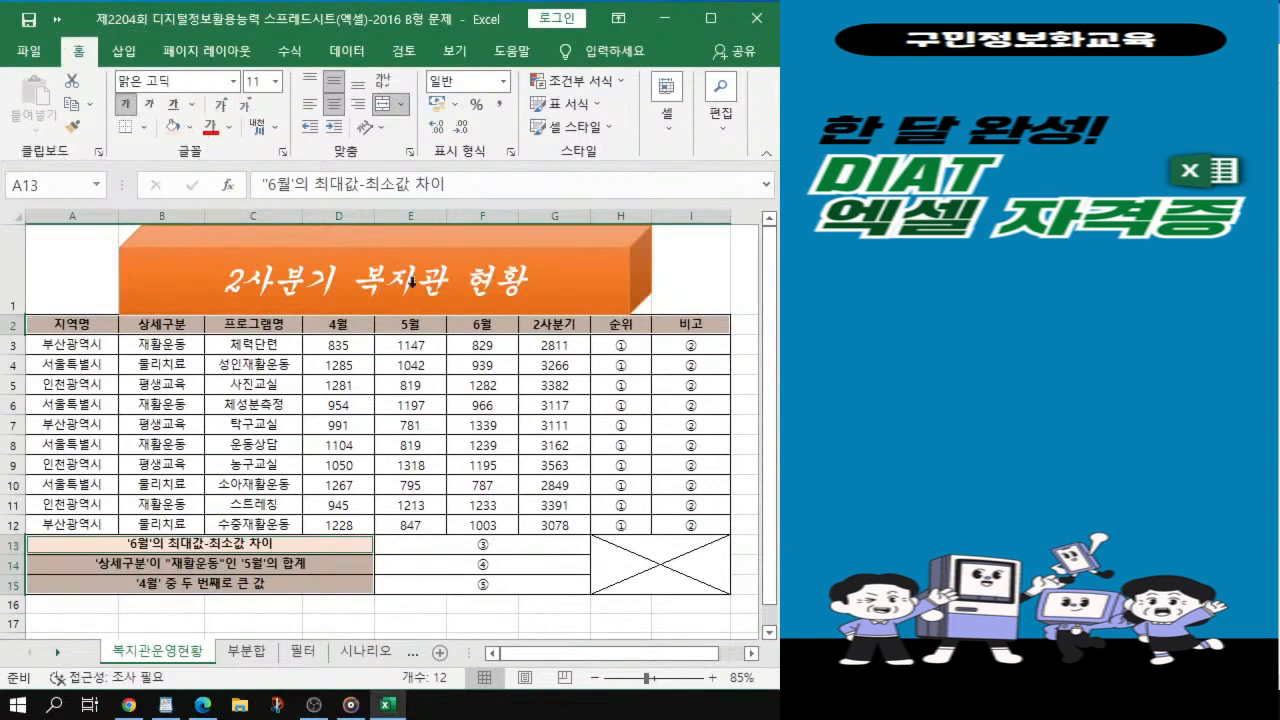
key("alt+Tab")
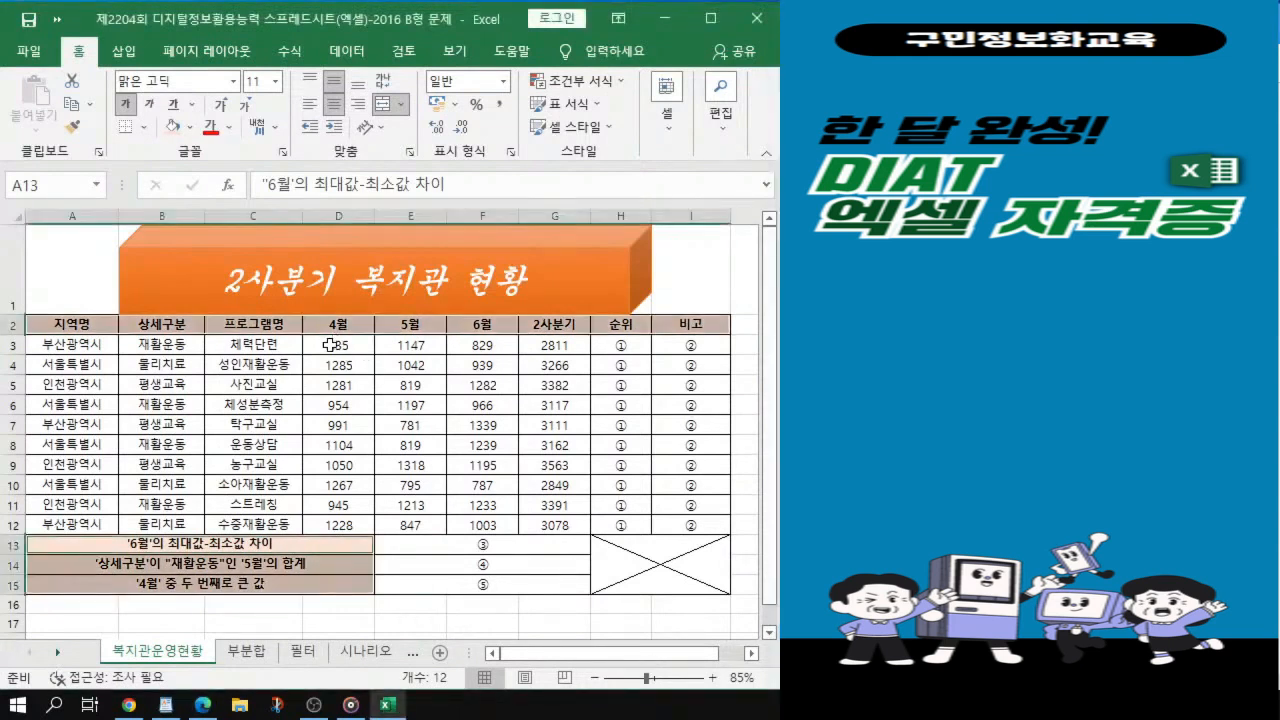
left_click(337, 346)
key("ctrl")
key("ctrl")
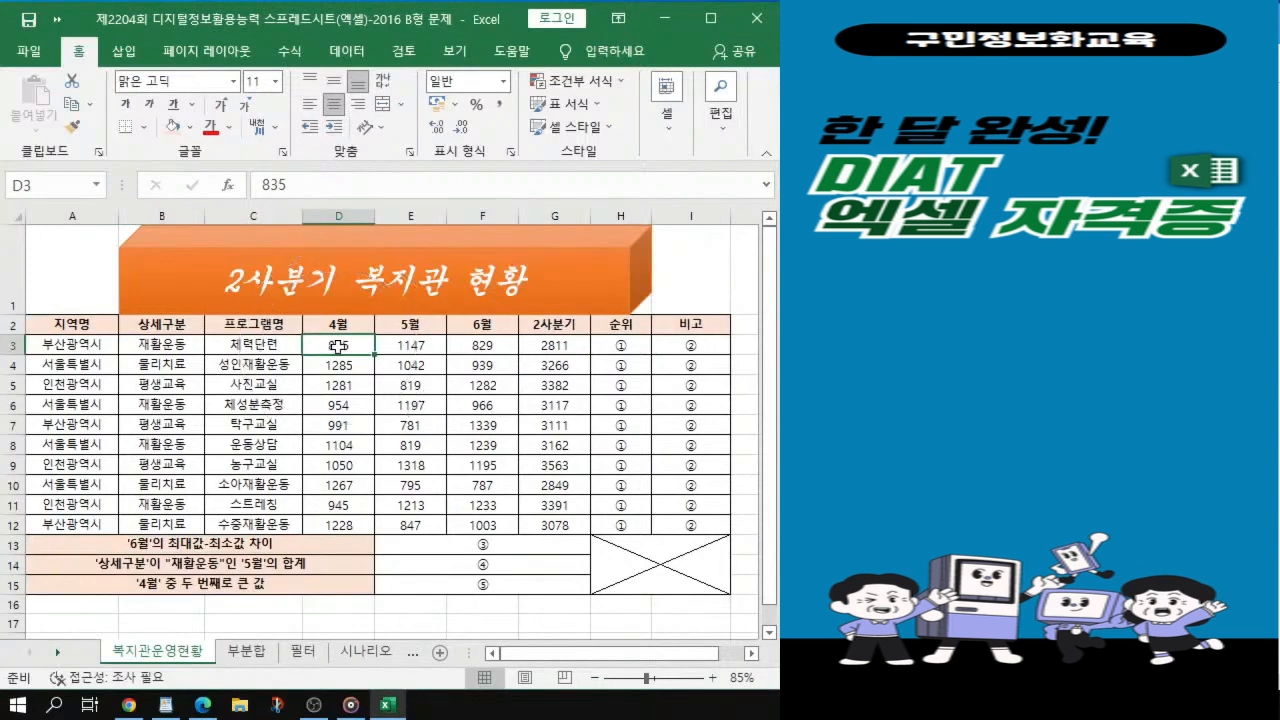
scroll(337, 346, "up", 1, "ctrl")
key("ctrl")
key("ctrl")
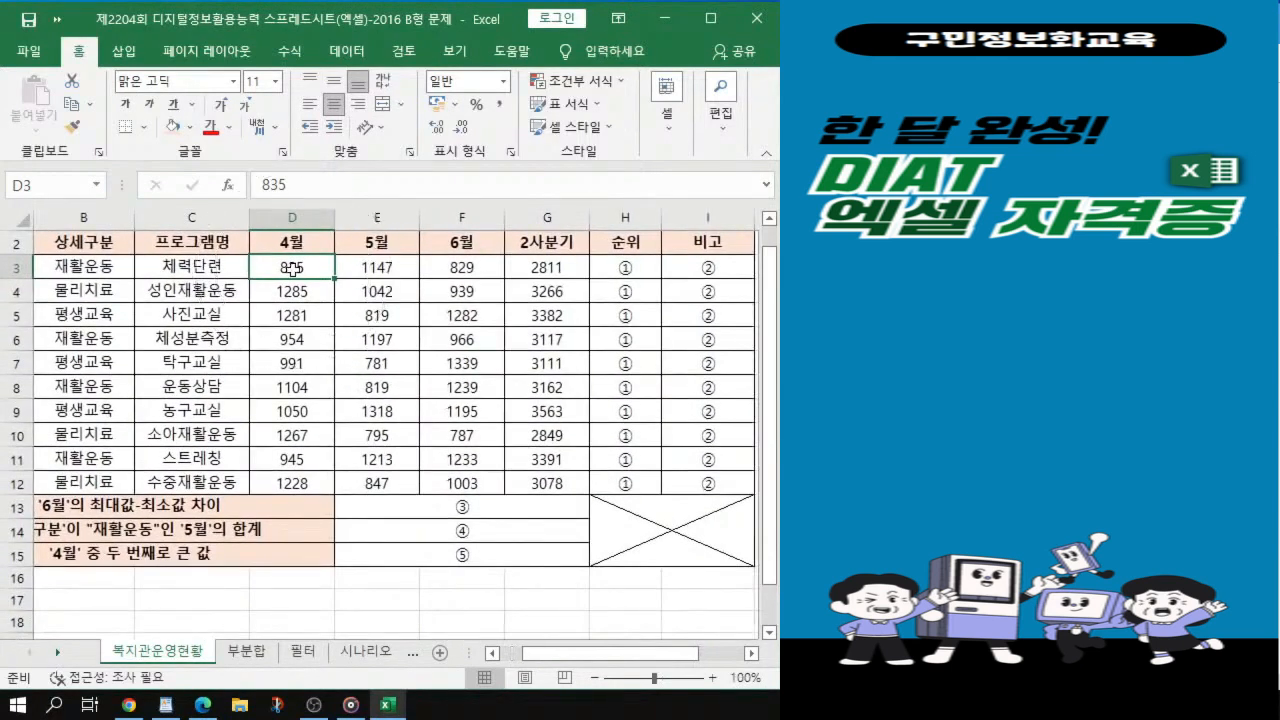
key("ctrl")
key("ctrl")
left_click_drag(295, 268, 512, 474)
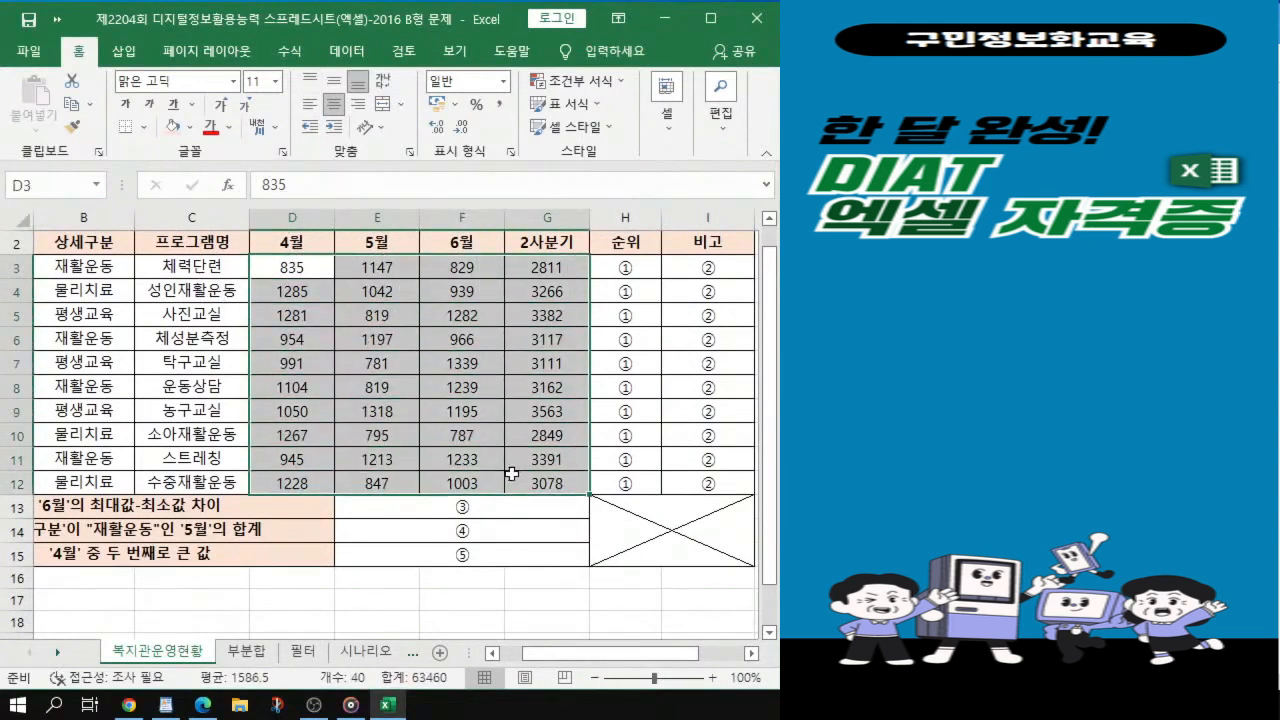
key("ctrl+q")
left_click_drag(278, 276, 546, 487)
key("ctrl+1")
key("alt+Tab")
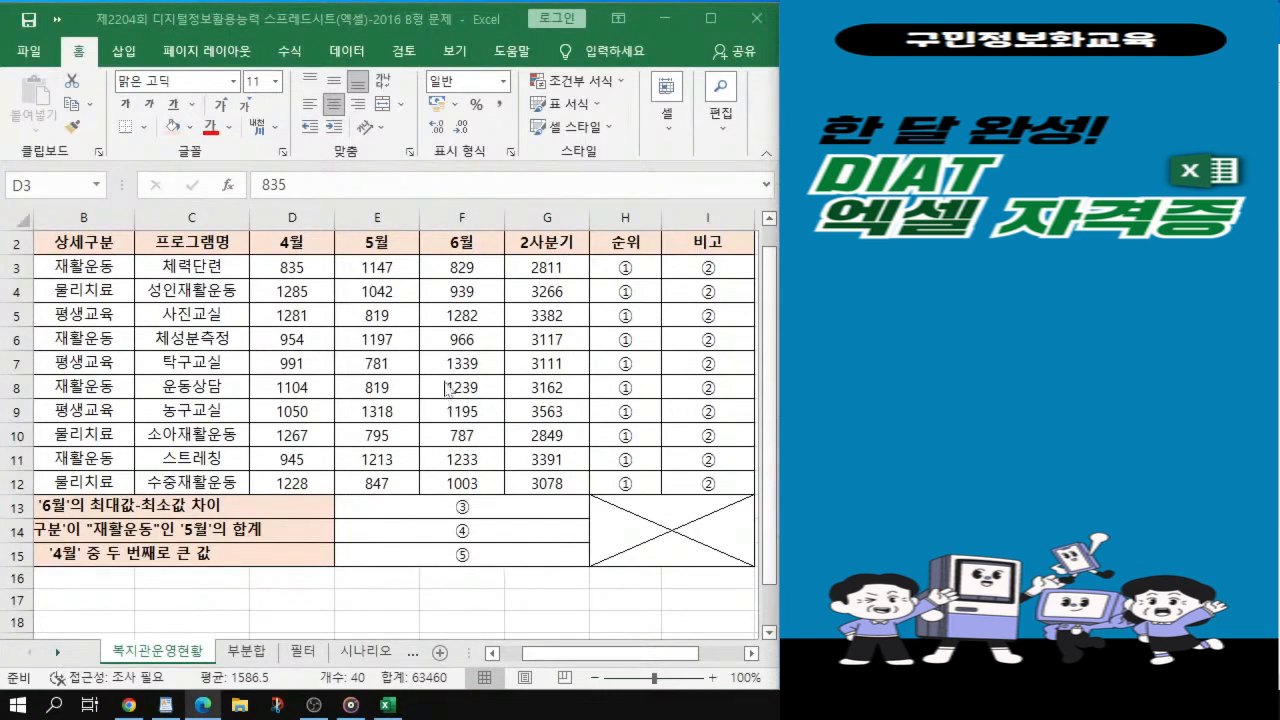
key("alt+Tab")
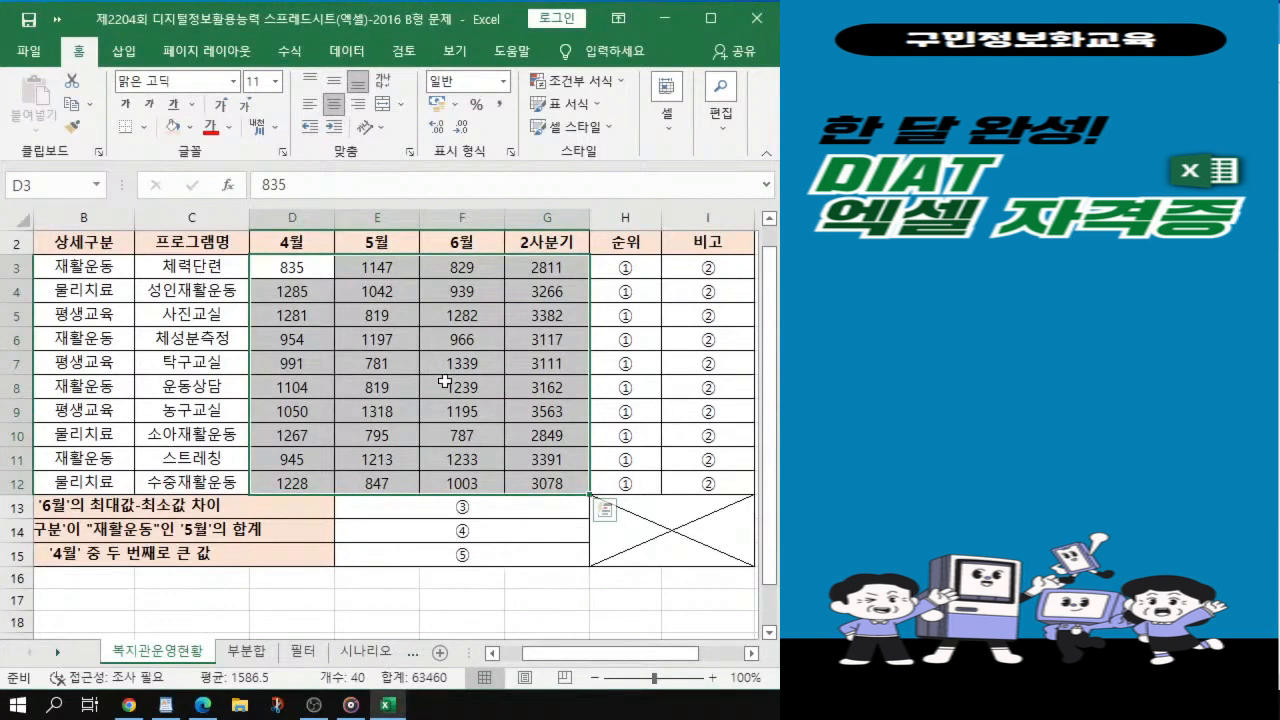
key("ctrl+q")
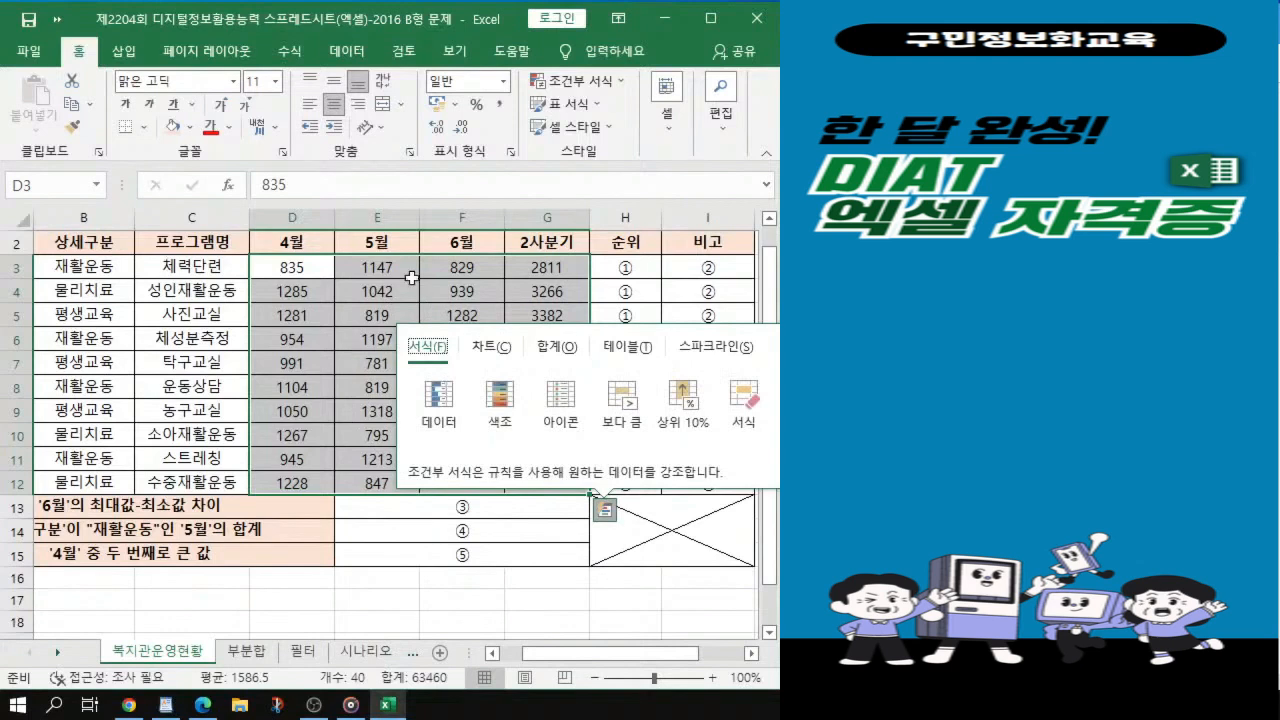
left_click(453, 314)
Step: Apply the custom number format #,##0"원" to cells D3:G12
left_click_drag(303, 264, 537, 482)
key("ctrl+1")
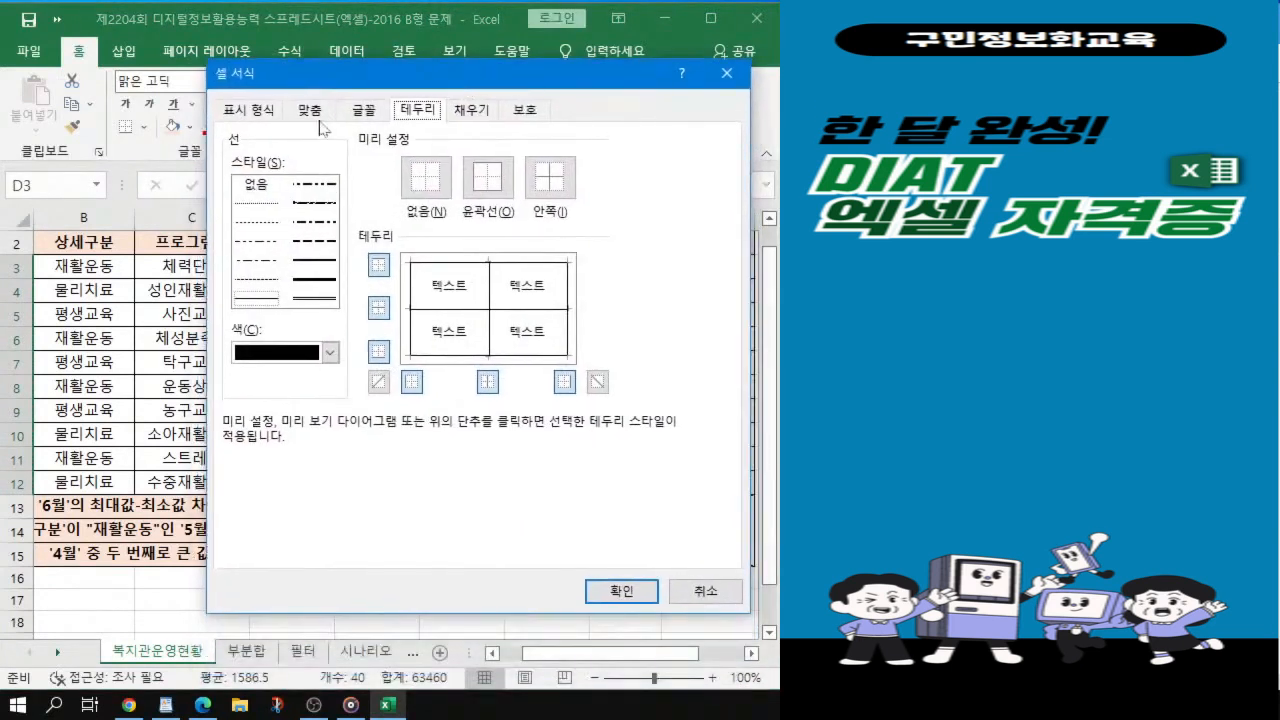
left_click(253, 118)
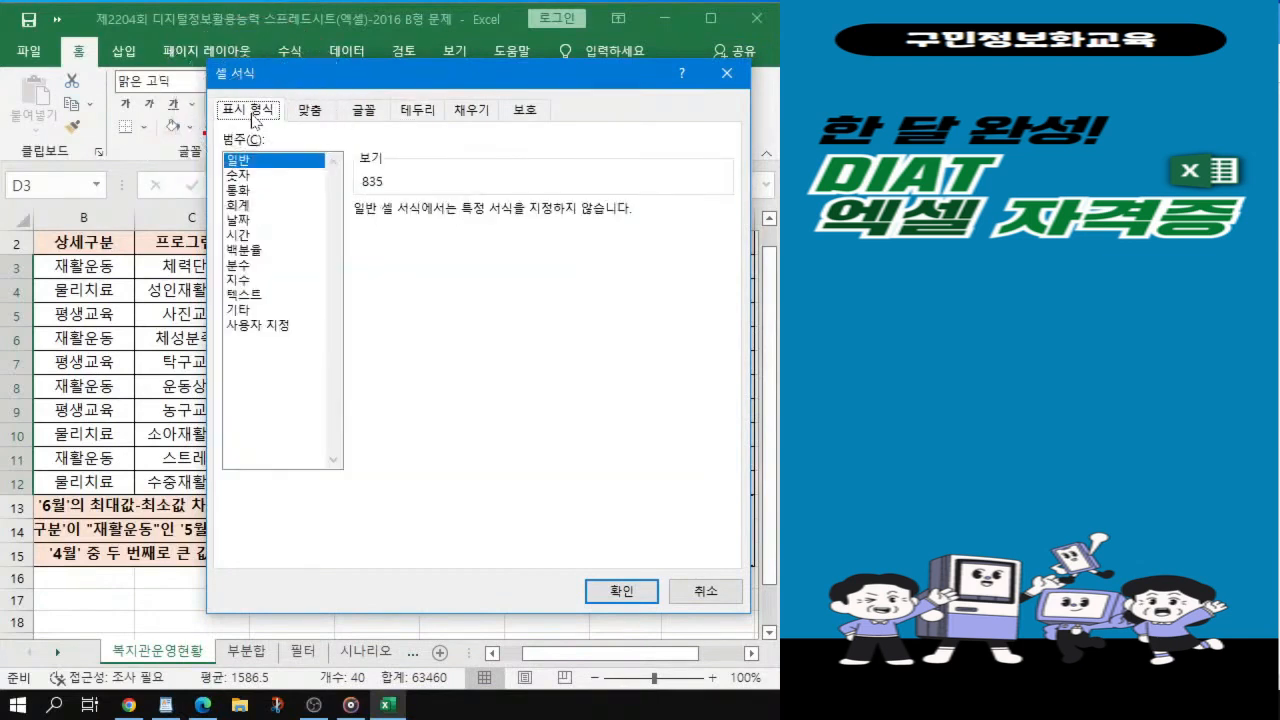
left_click(261, 330)
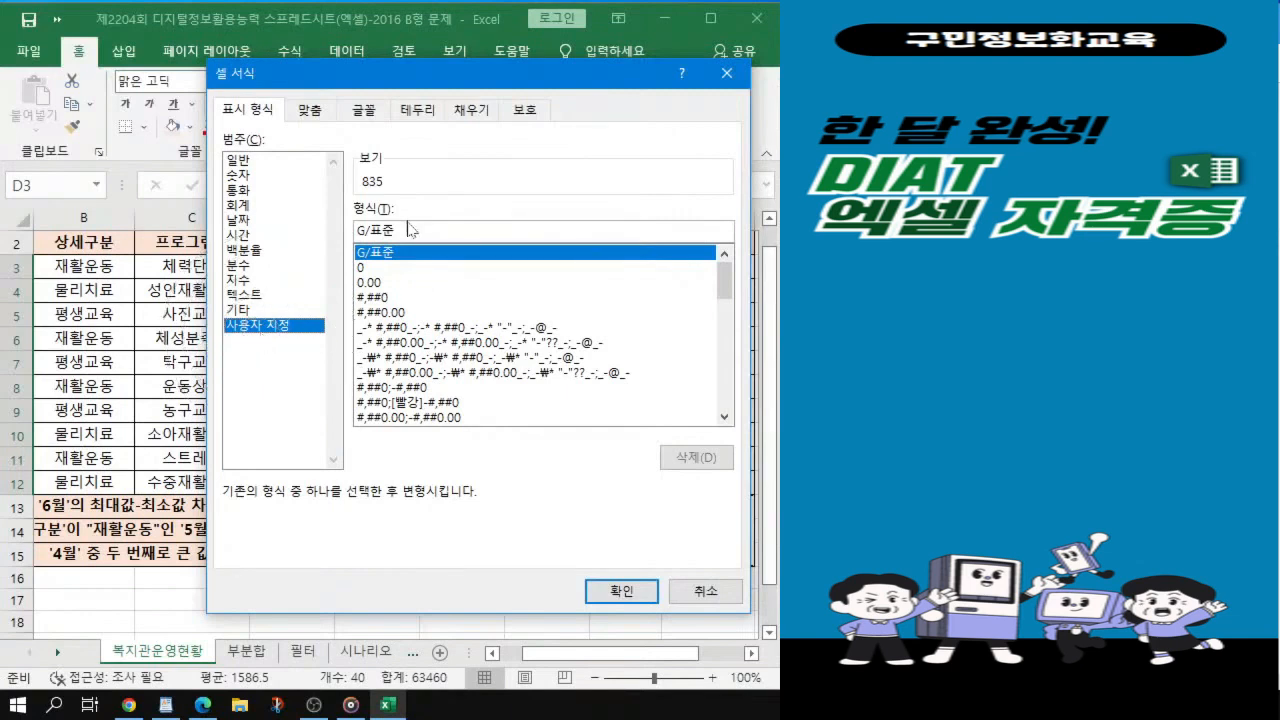
left_click_drag(398, 231, 229, 198)
type("#,###")
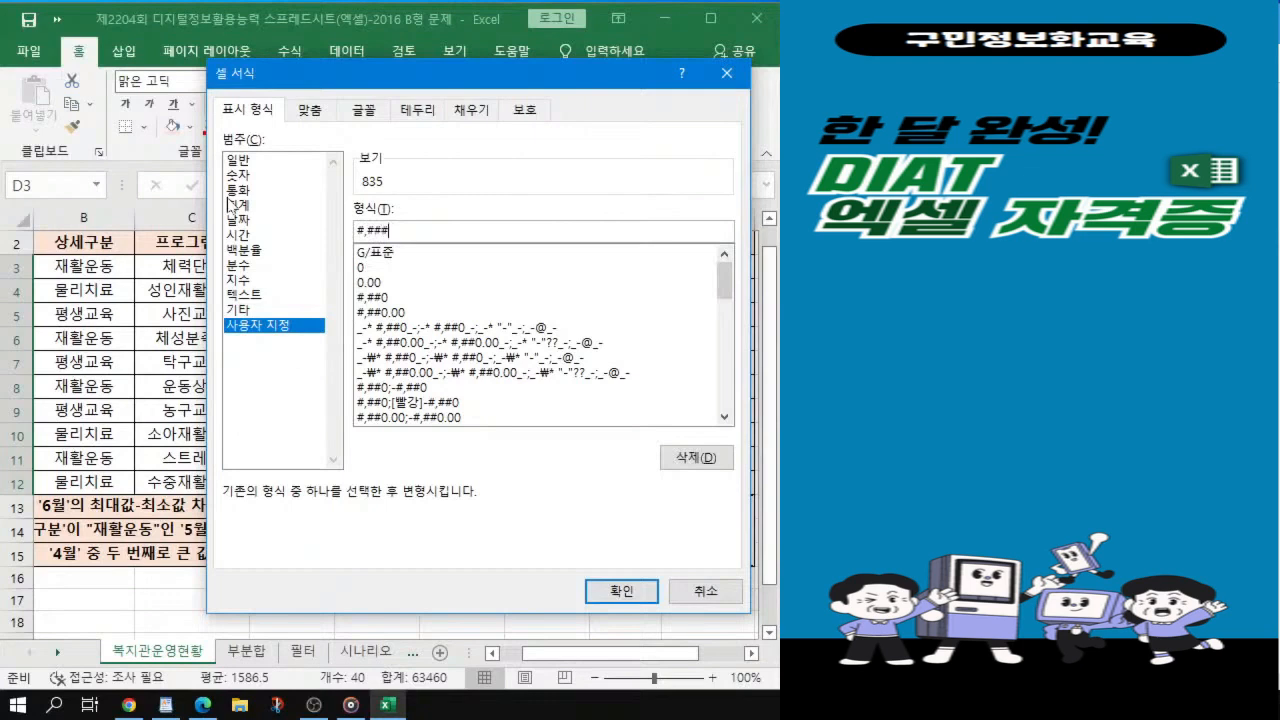
key("BackSpace")
type("0\"")
type("dnjs\"")
key("BackSpace")
key("BackSpace")
key("BackSpace")
key("BackSpace")
key("BackSpace")
type("원\"")
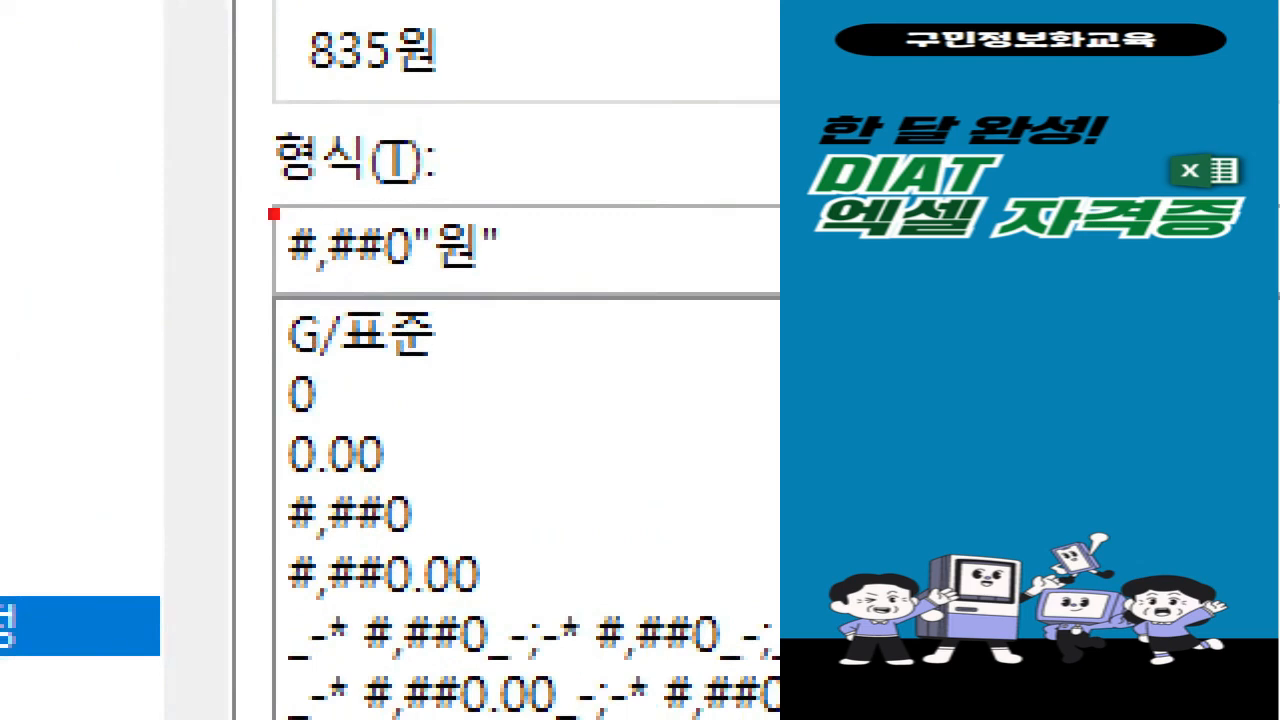
mouse_move(266, 186)
left_mouse_down()
mouse_move(277, 290)
mouse_move(590, 292)
mouse_move(566, 294)
left_mouse_up()
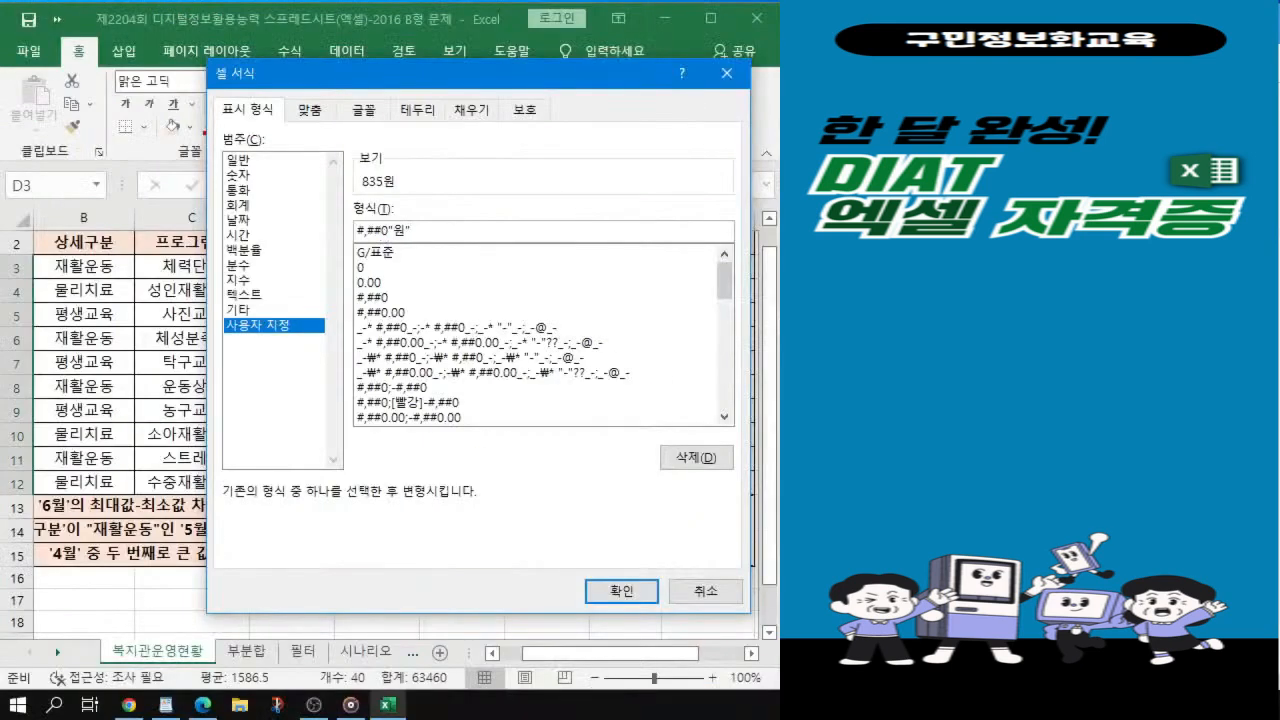
left_click(628, 597)
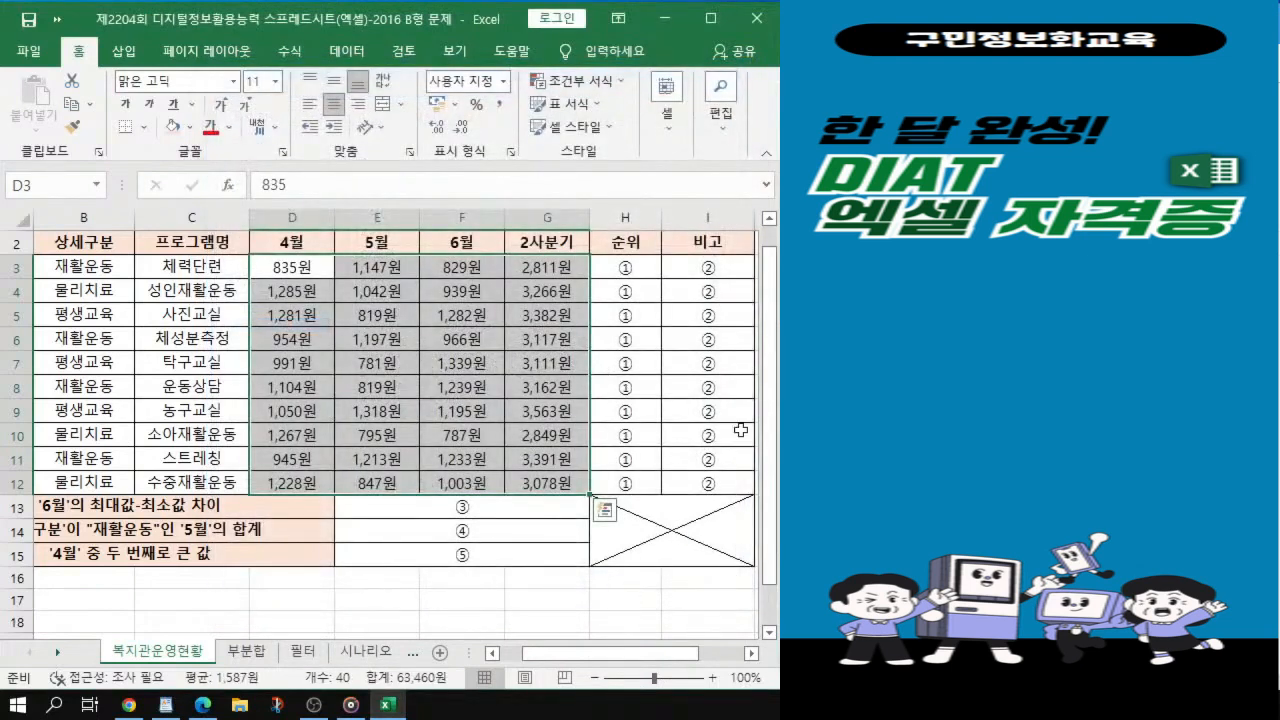
key("ctrl+q")
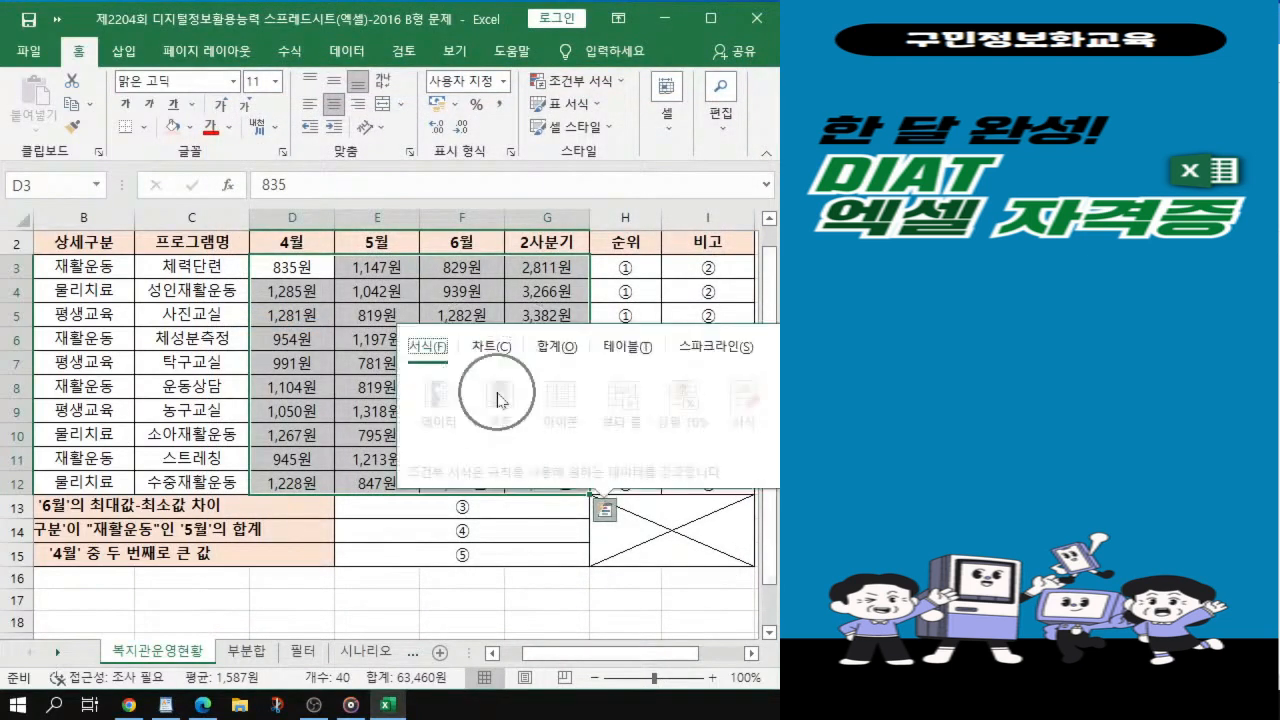
left_click(461, 267)
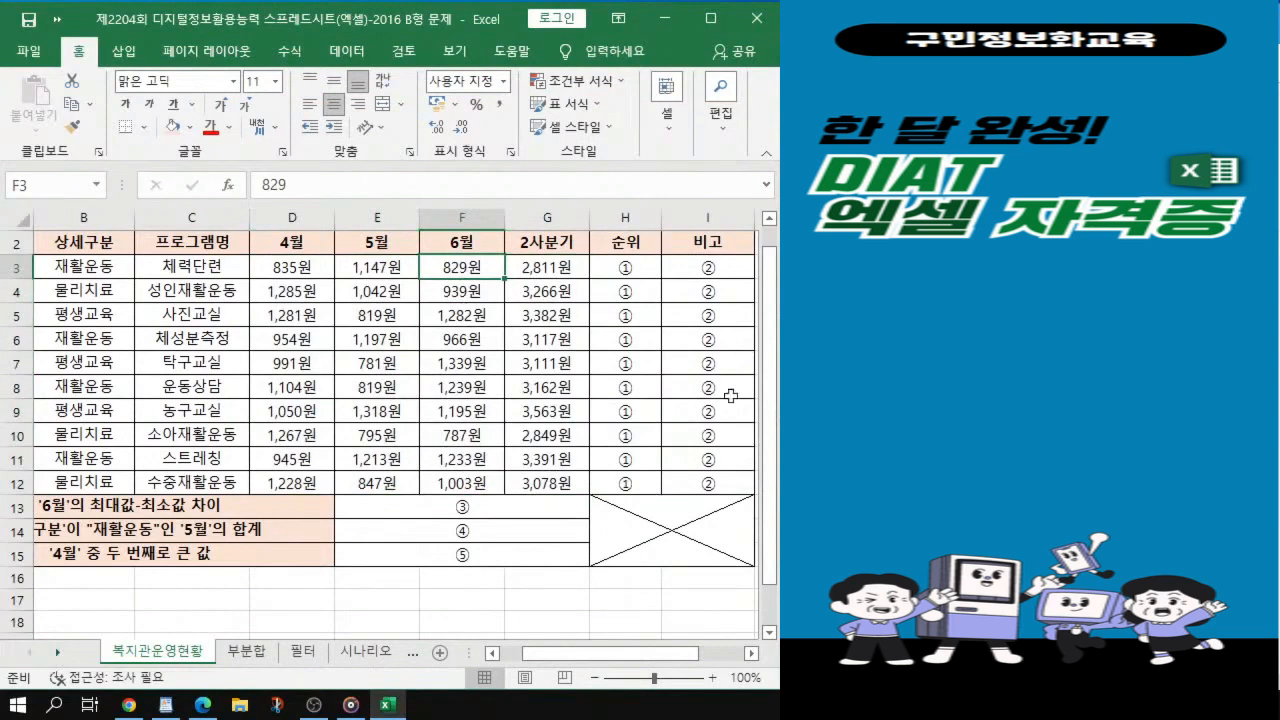
key("alt+Tab")
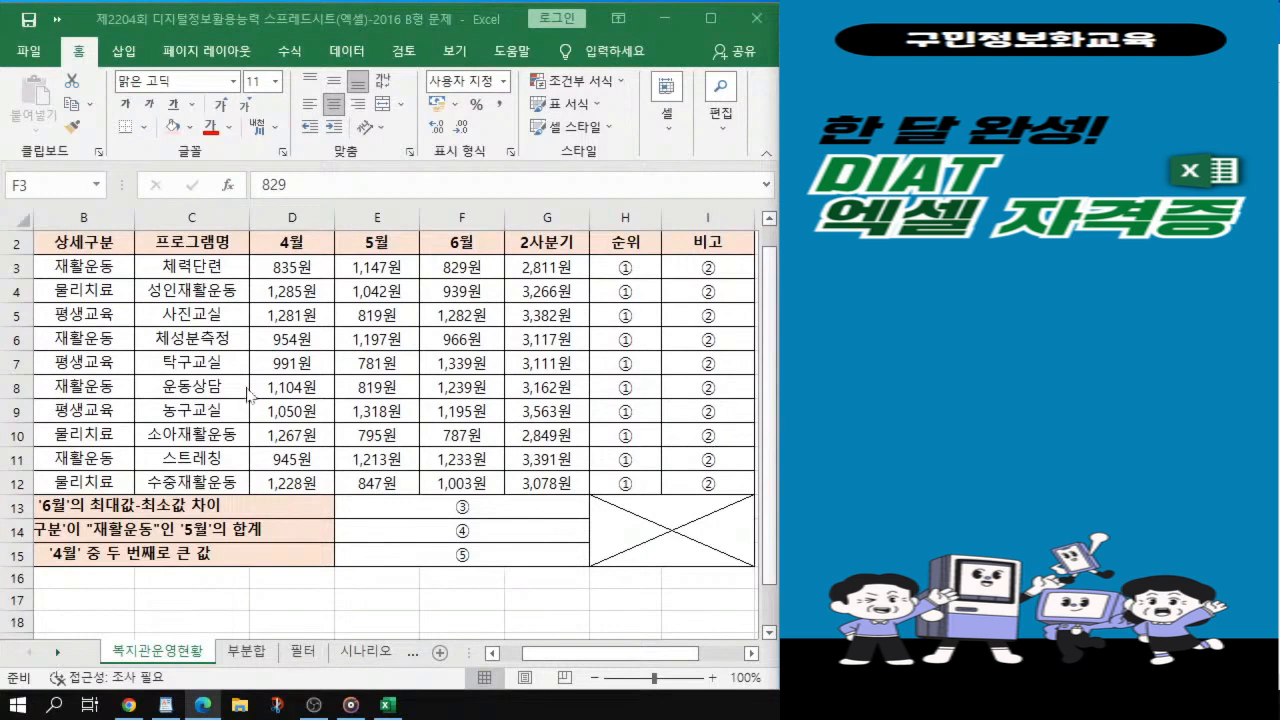
left_click(397, 269)
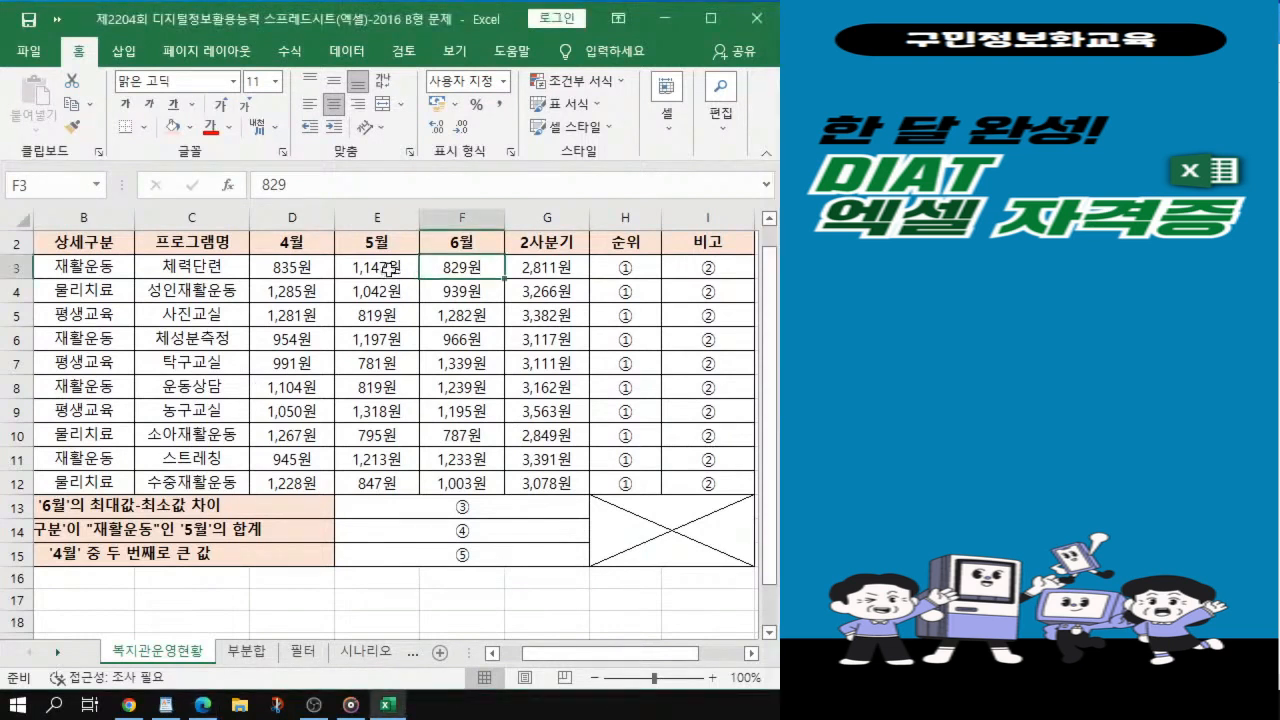
left_click(390, 269)
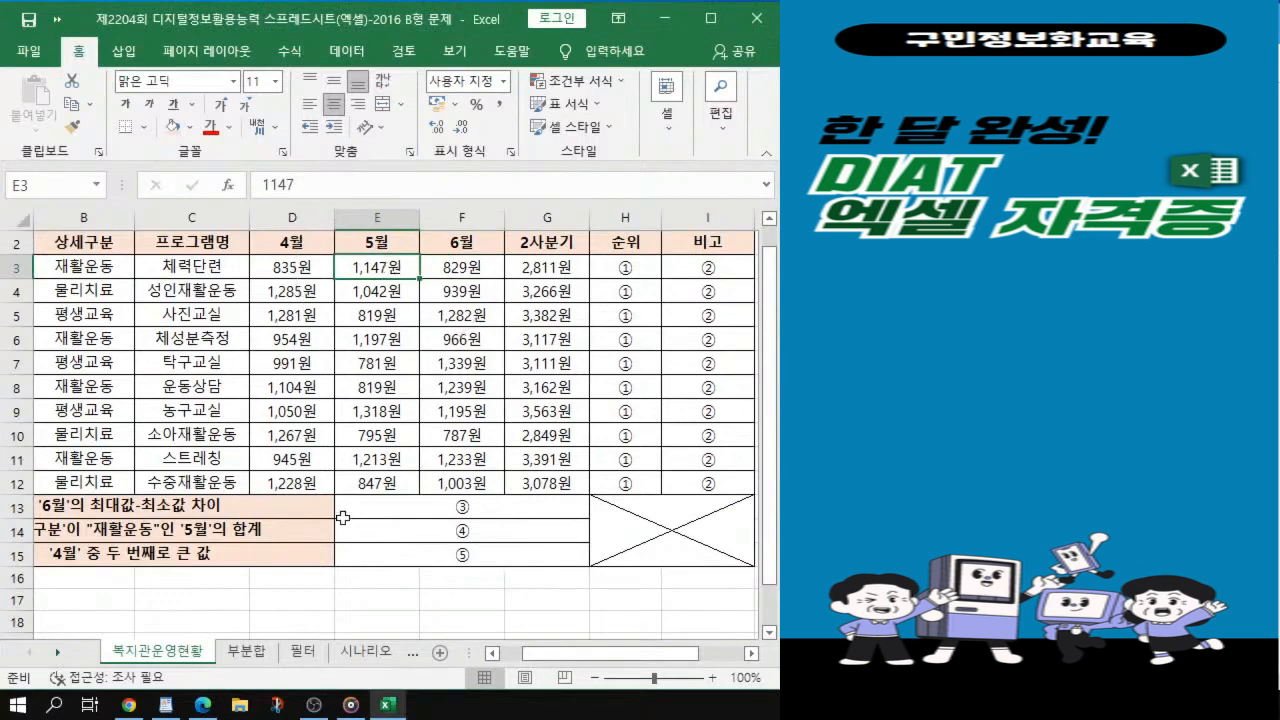
Step: Format the merged result cells E13:G15 as numbers with 0 decimal places and the 1000 separator
left_click(399, 508)
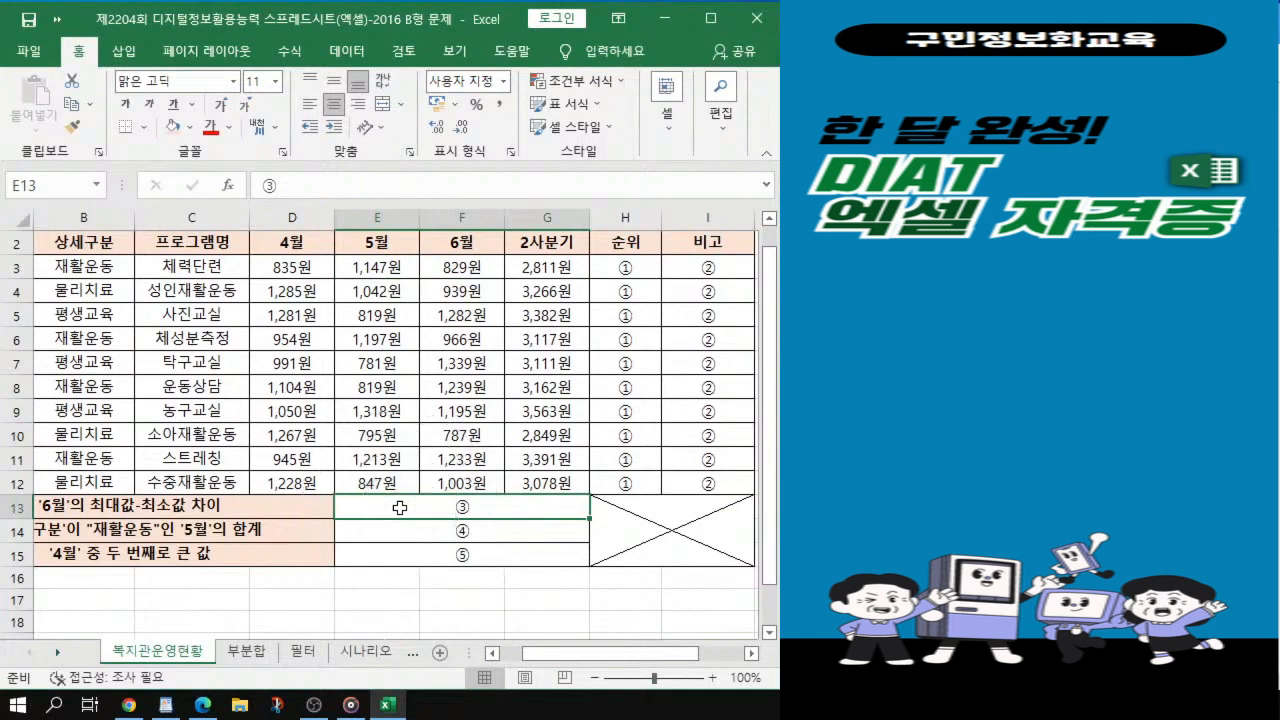
left_click_drag(399, 508, 497, 560)
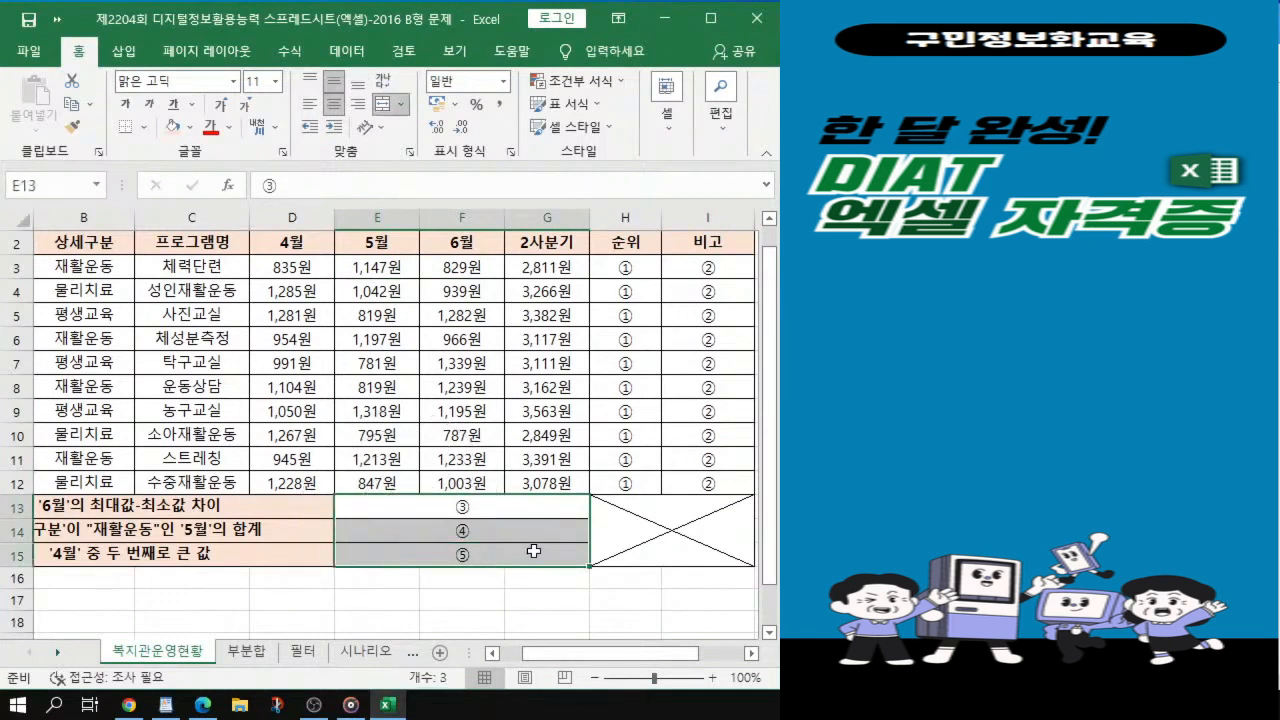
scroll(534, 551, "up", 1, "ctrl")
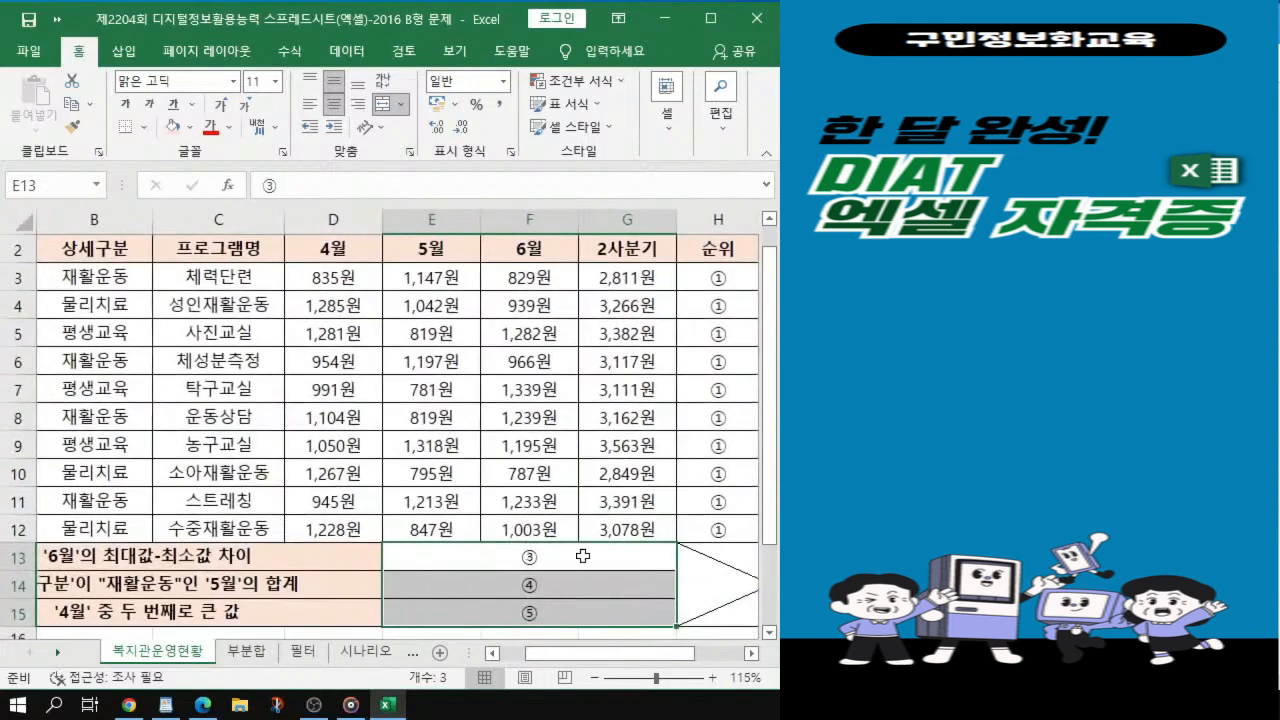
left_click(583, 556)
mouse_move(583, 566)
left_mouse_down()
mouse_move(583, 623)
mouse_move(605, 616)
left_mouse_up()
left_click(604, 554)
left_click(604, 554)
left_click_drag(604, 554, 612, 609)
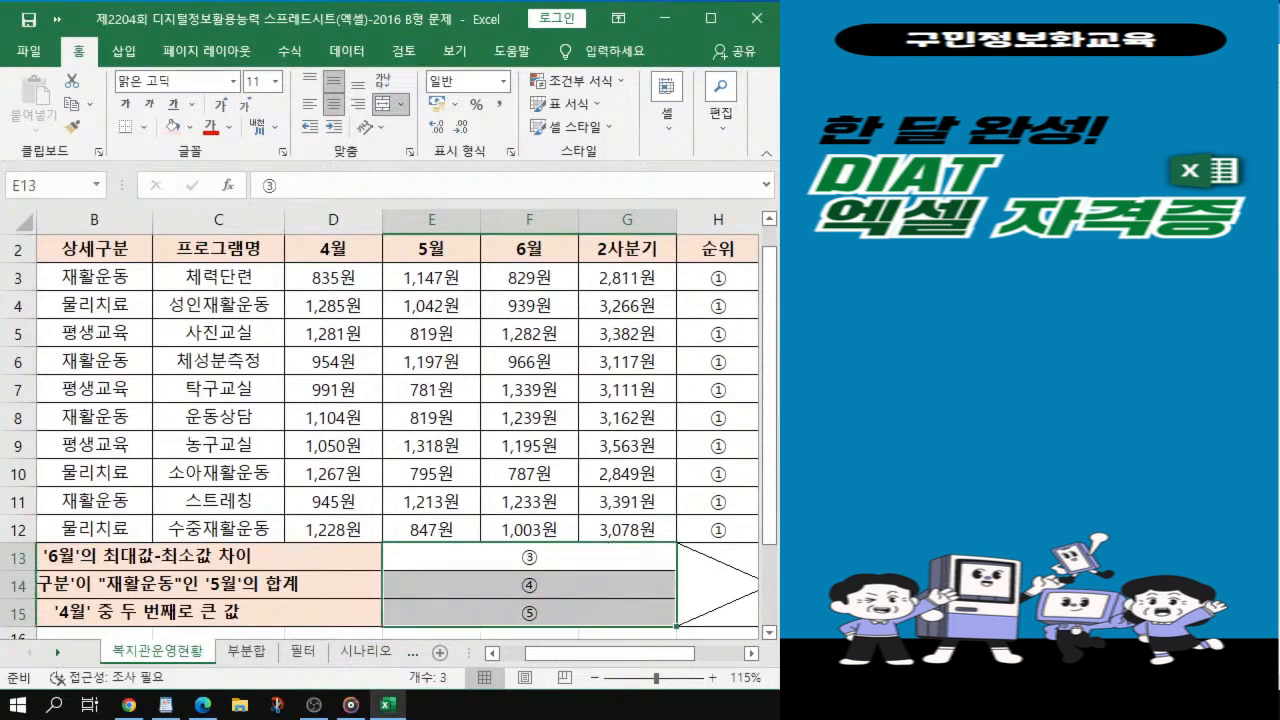
key("alt+Tab")
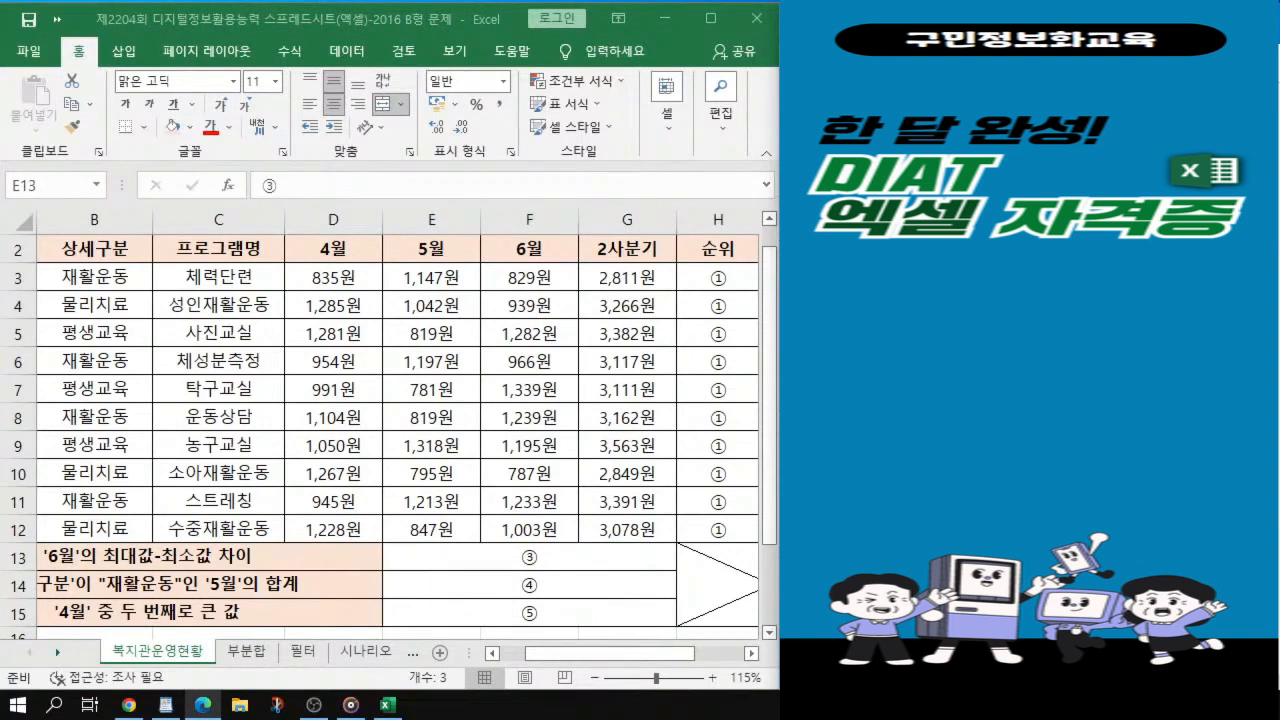
key("alt+Tab")
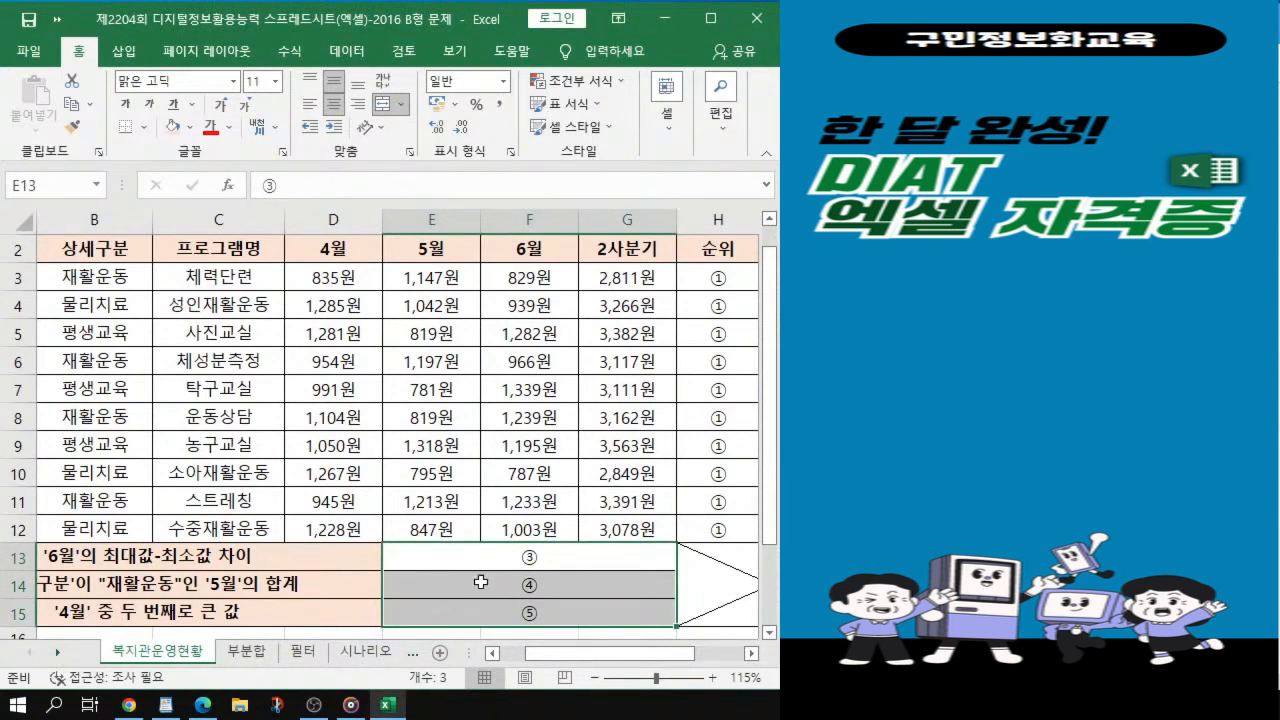
key("ctrl+1")
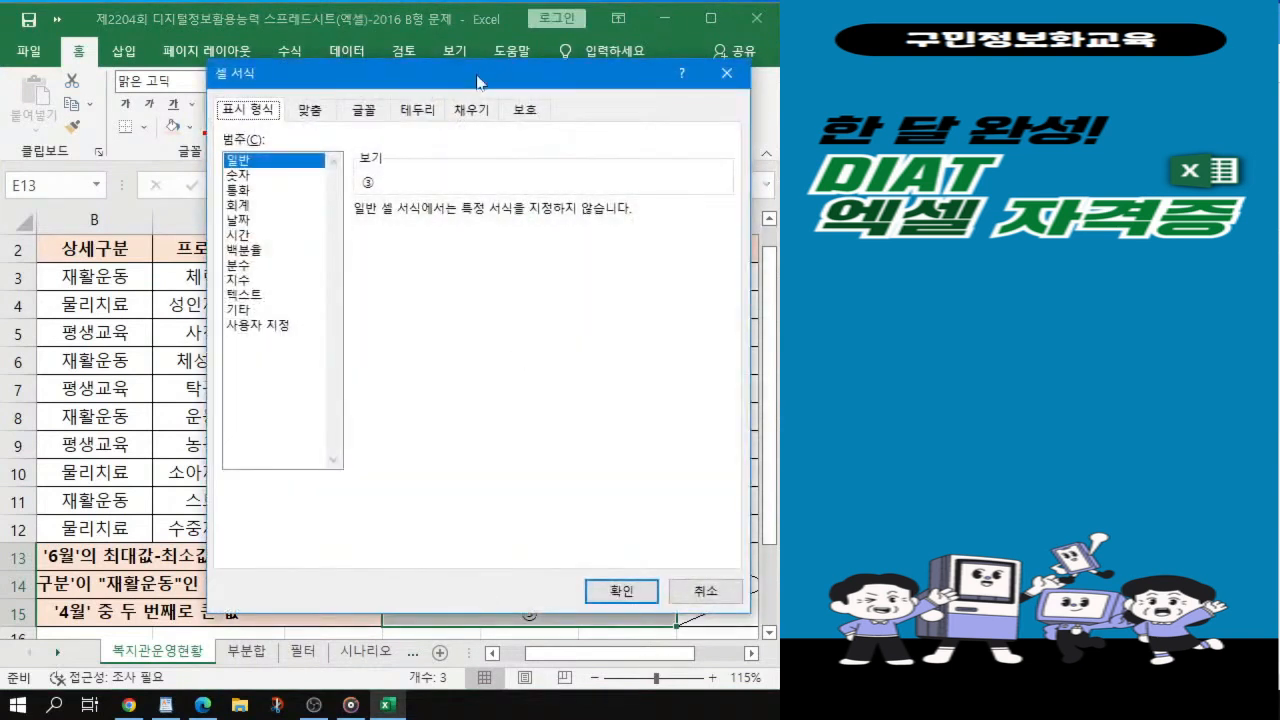
left_click_drag(476, 80, 420, 84)
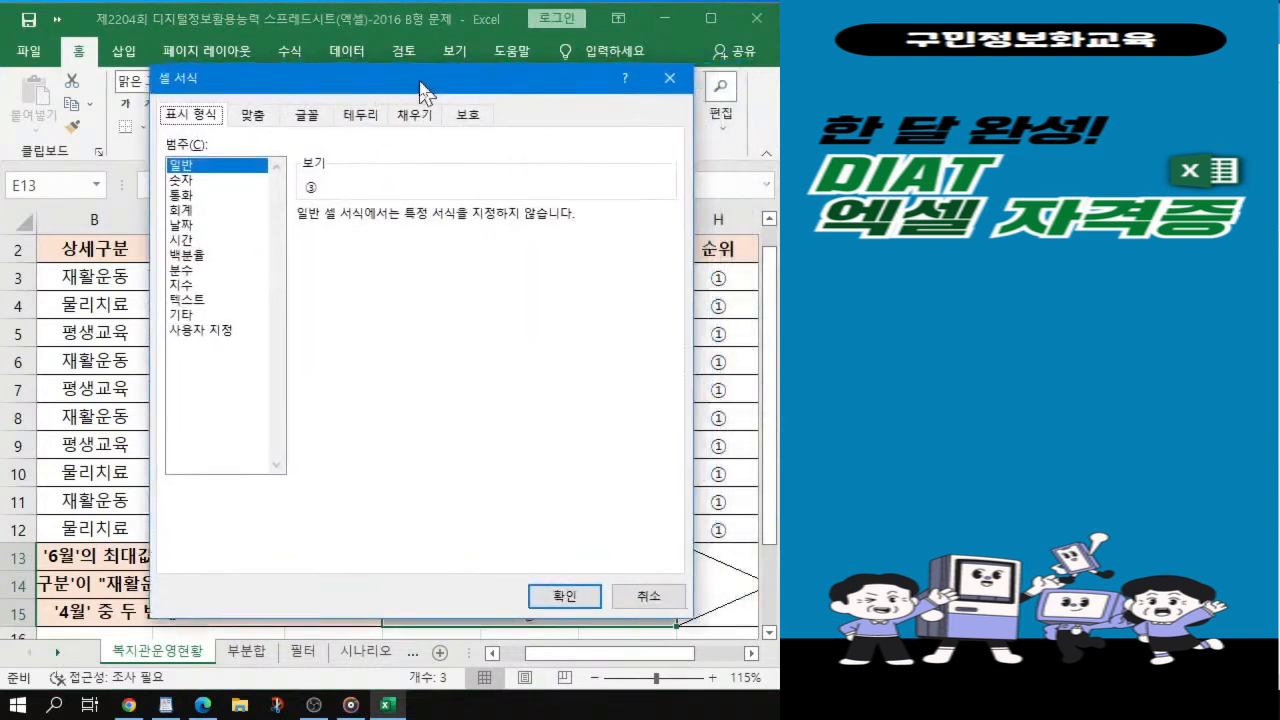
left_click(183, 181)
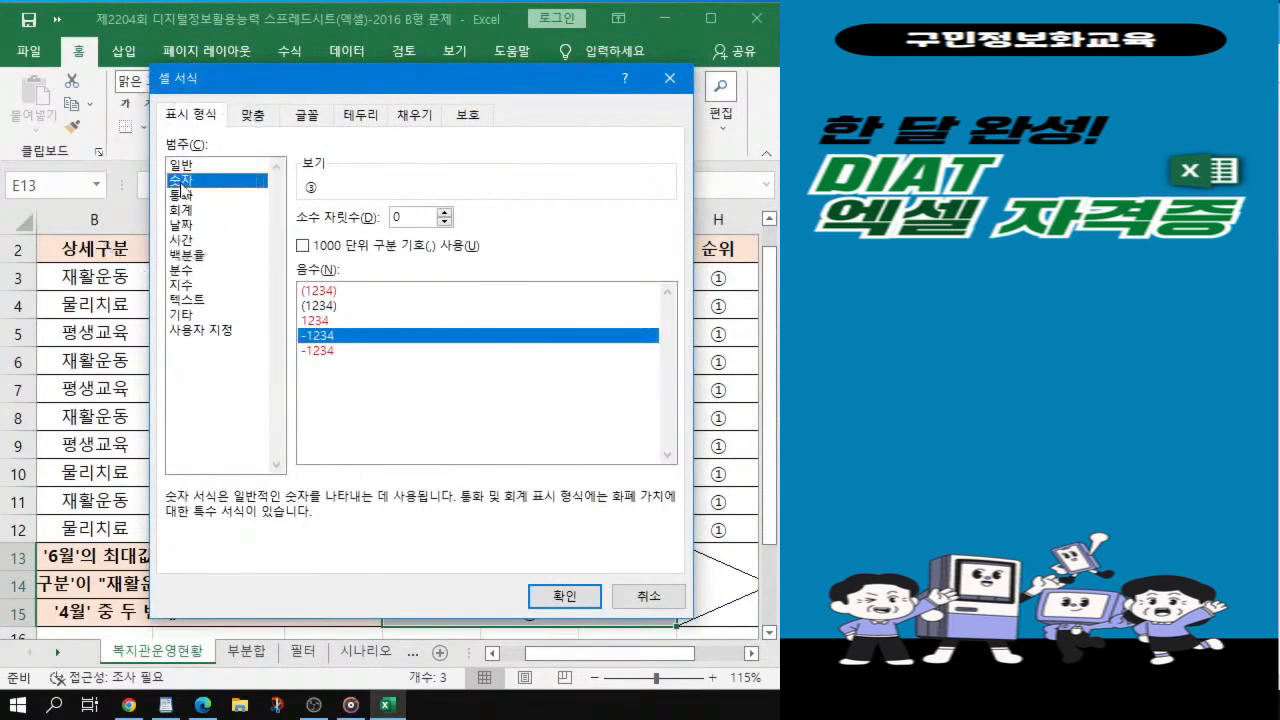
left_click(302, 246)
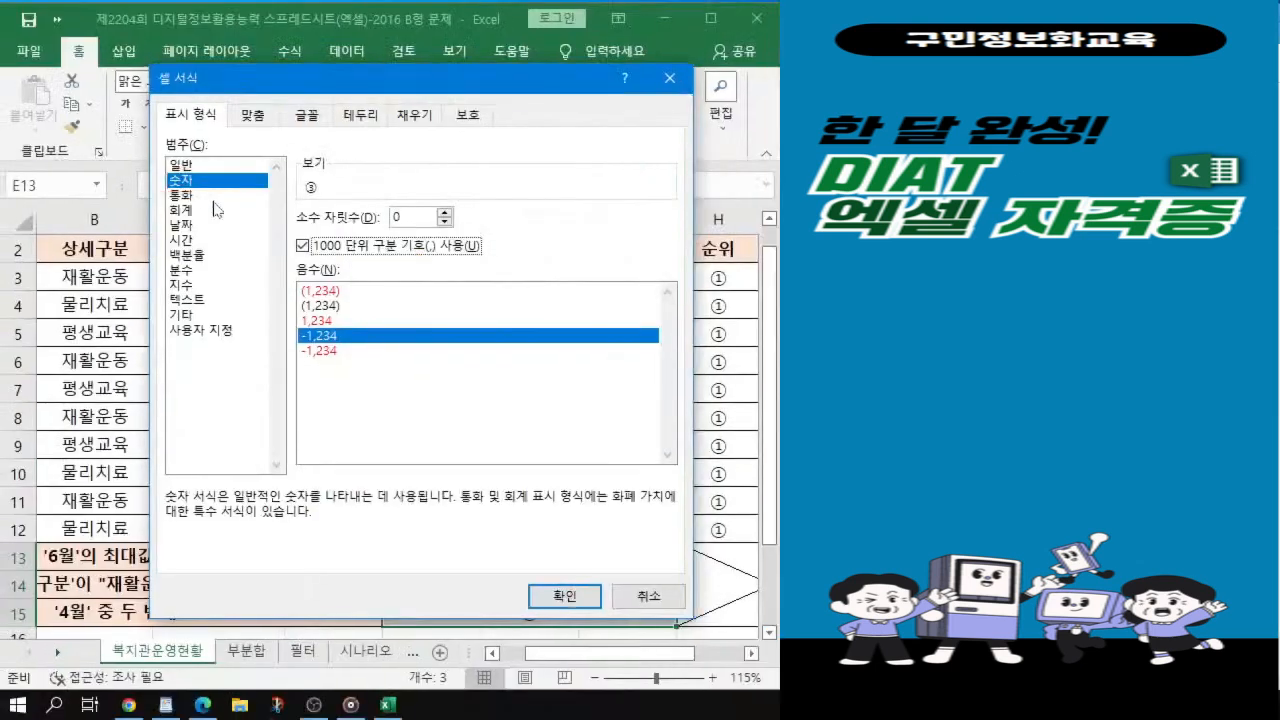
left_click(573, 605)
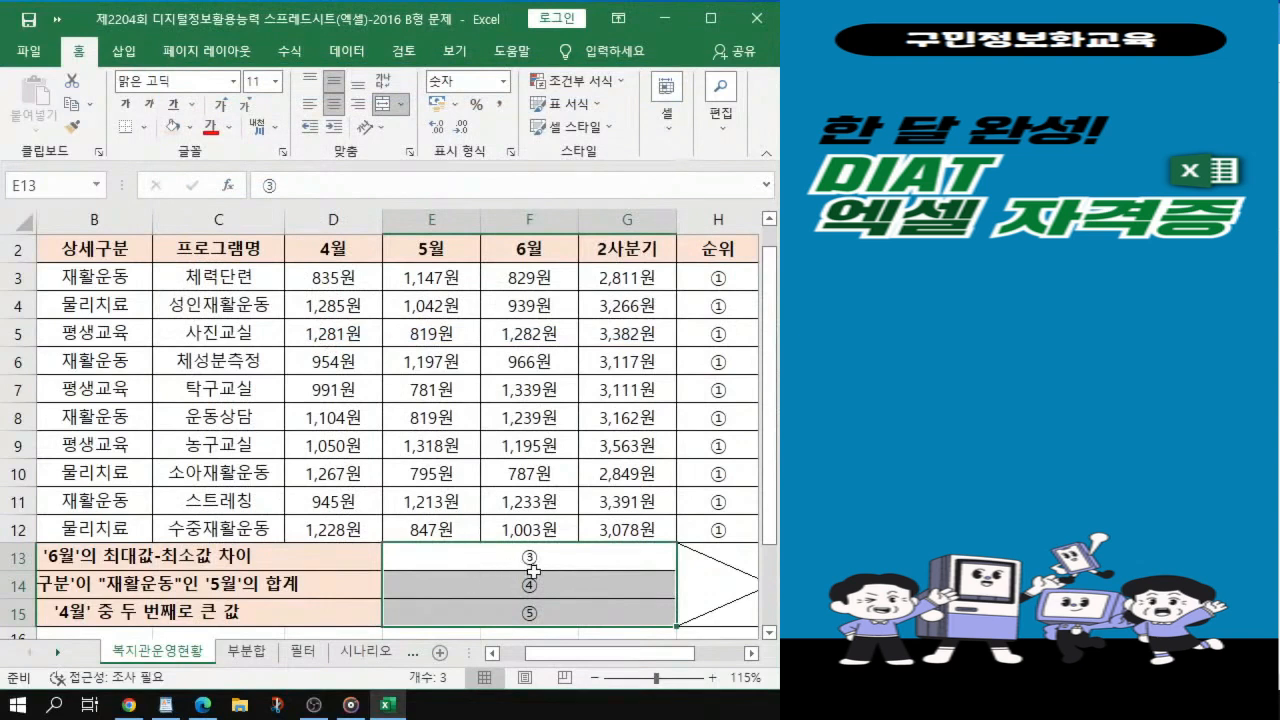
Step: Apply the custom number format #위 to the 순위 cells H3:H12
key("alt+Tab")
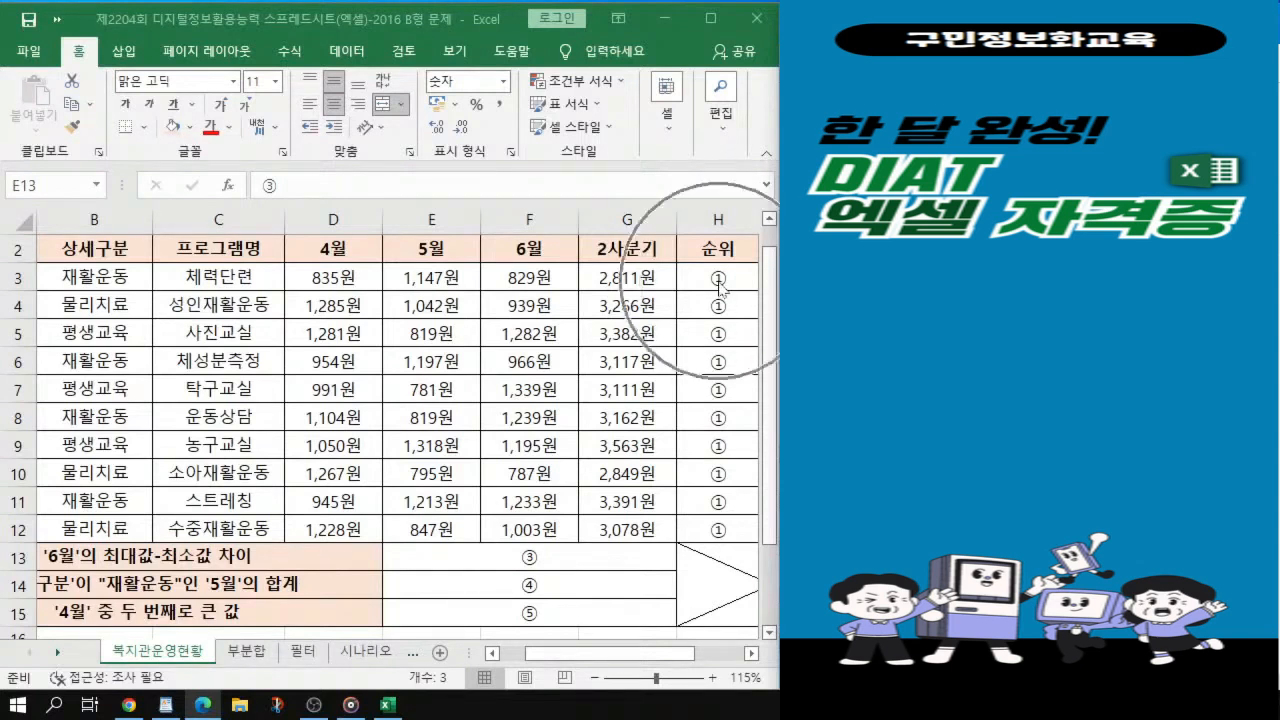
key("shift+Down")
key("shift+Down")
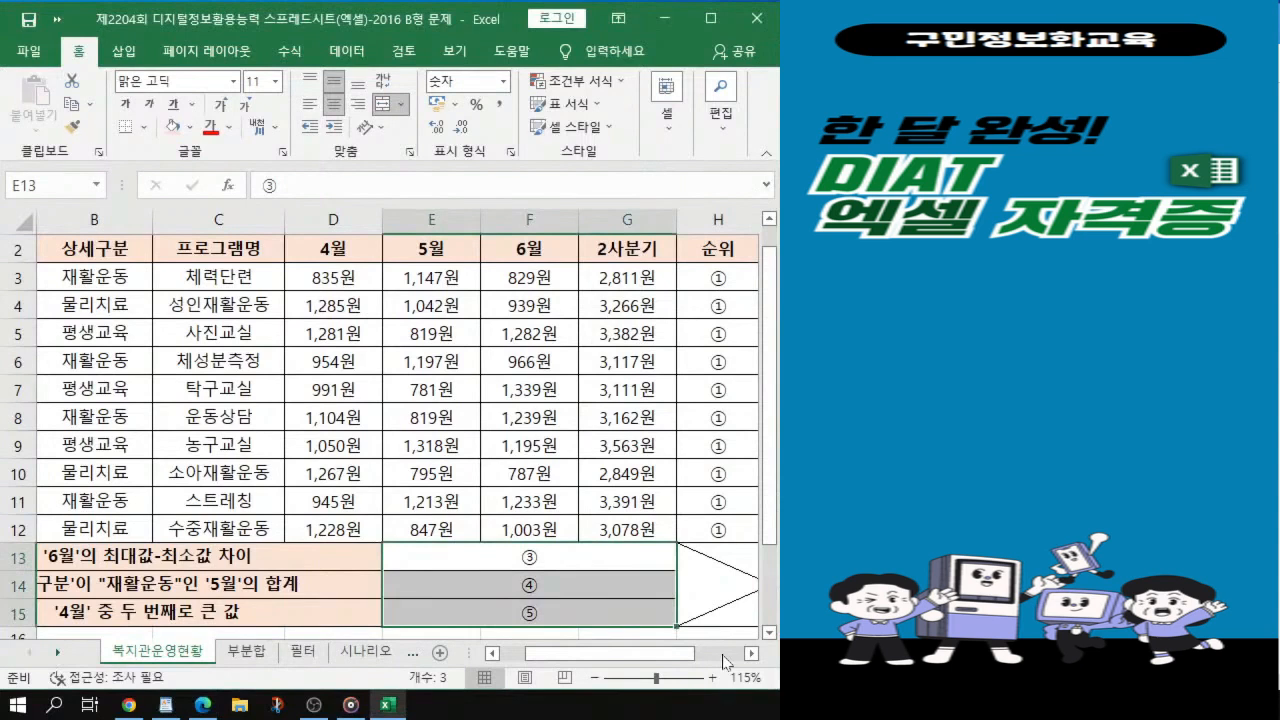
left_click_drag(660, 663, 710, 663)
left_click(472, 282)
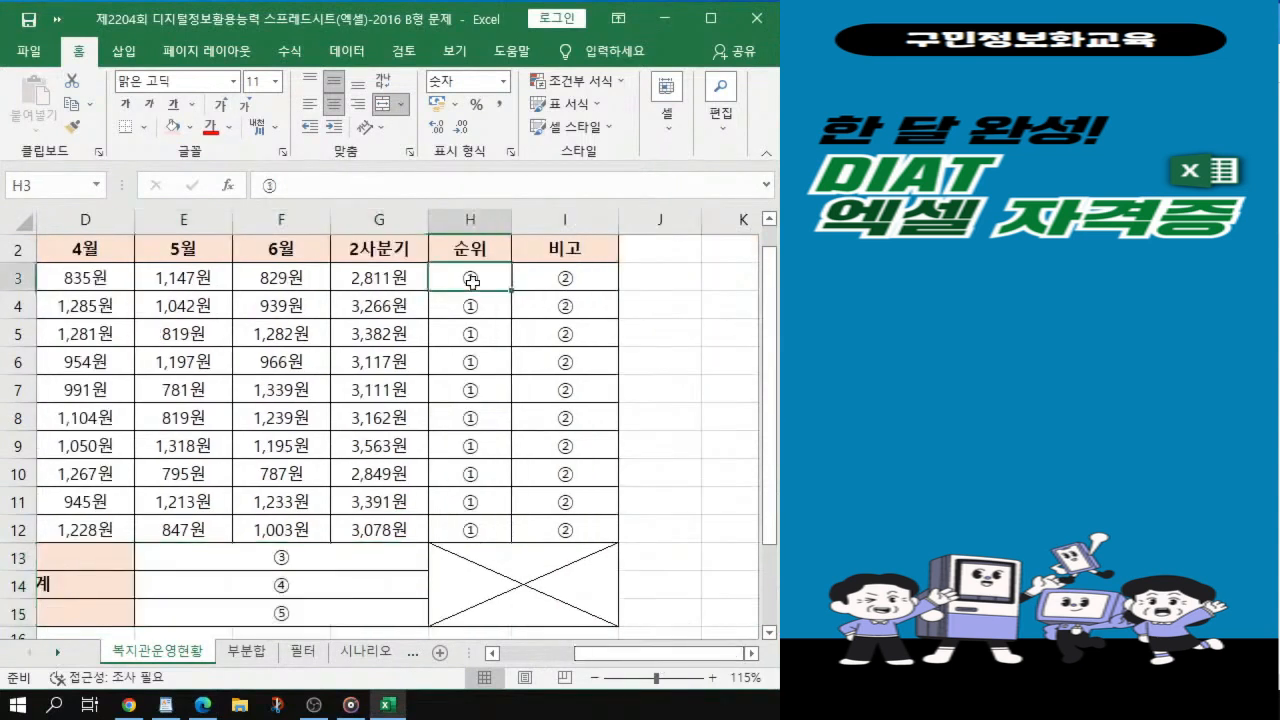
left_click_drag(472, 282, 470, 531)
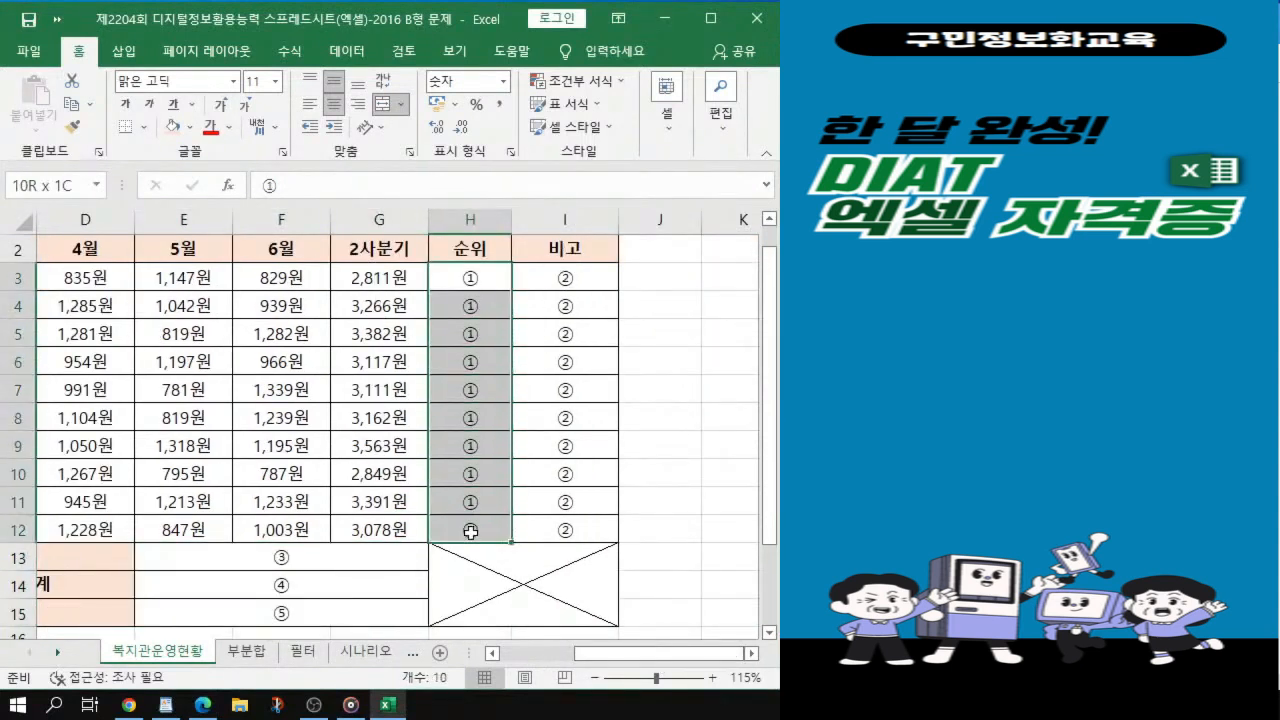
left_click(471, 280)
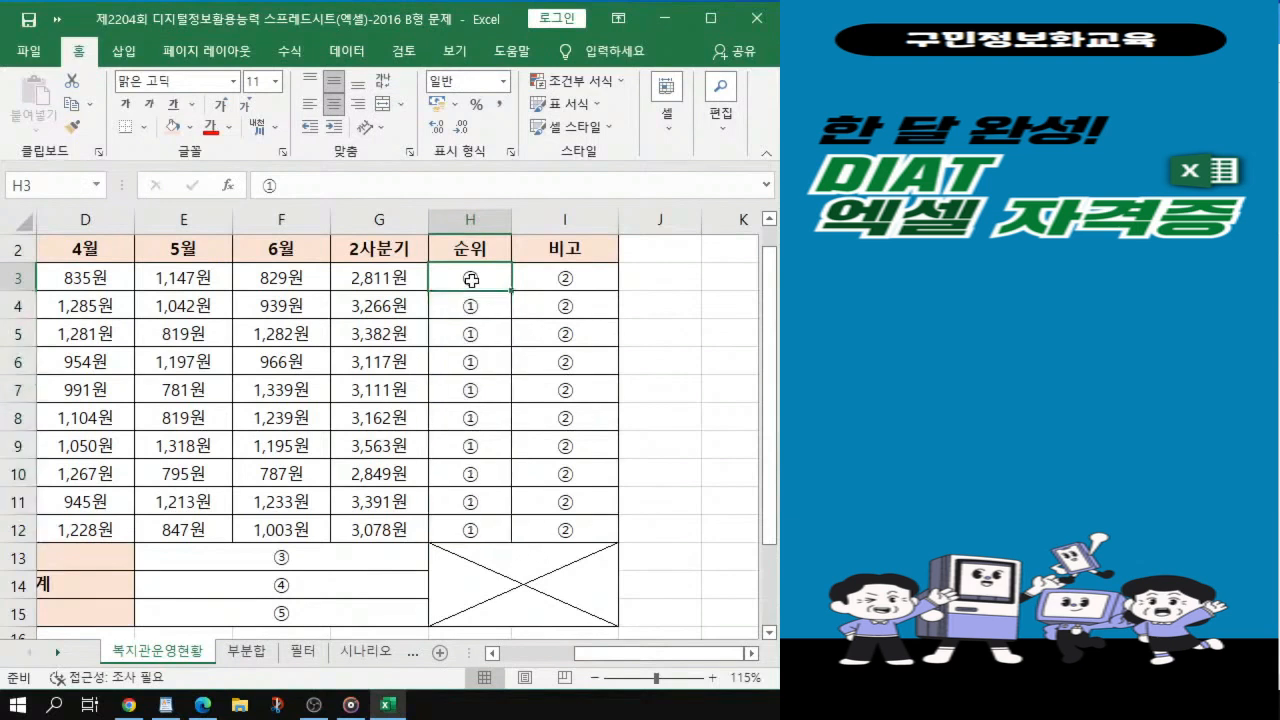
left_click_drag(471, 280, 470, 530)
key("alt+Tab")
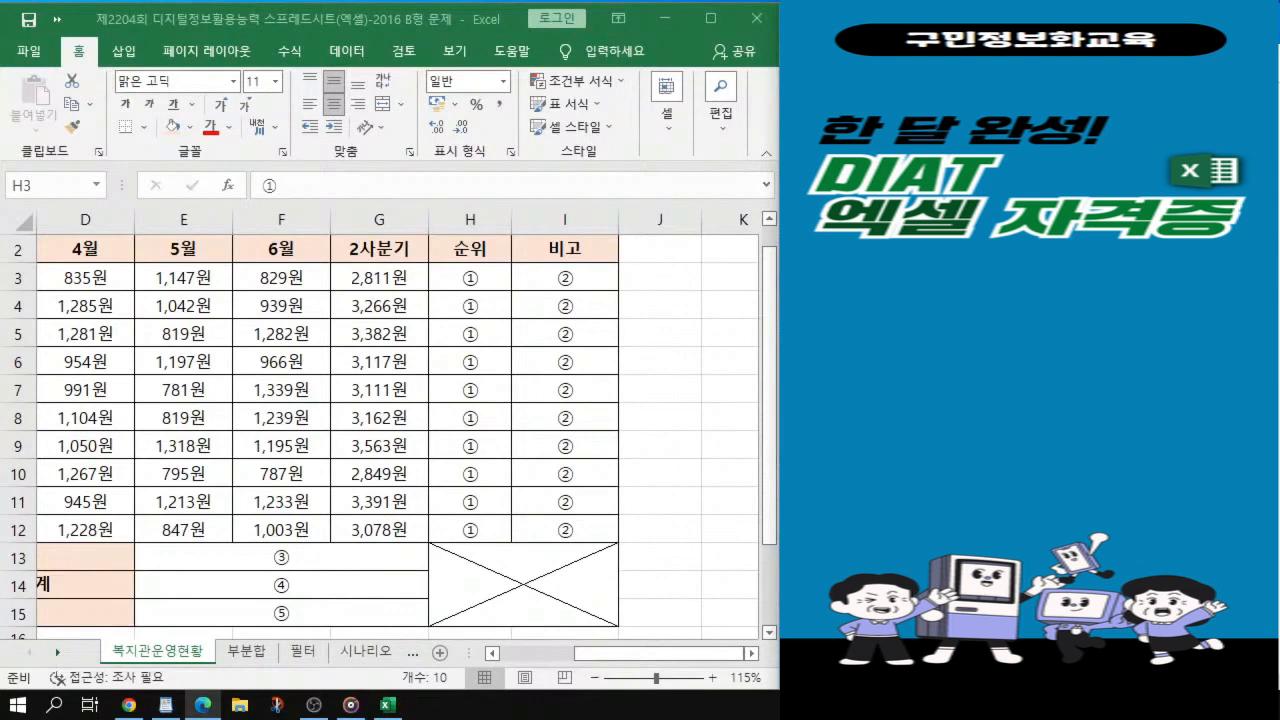
key("alt+Tab")
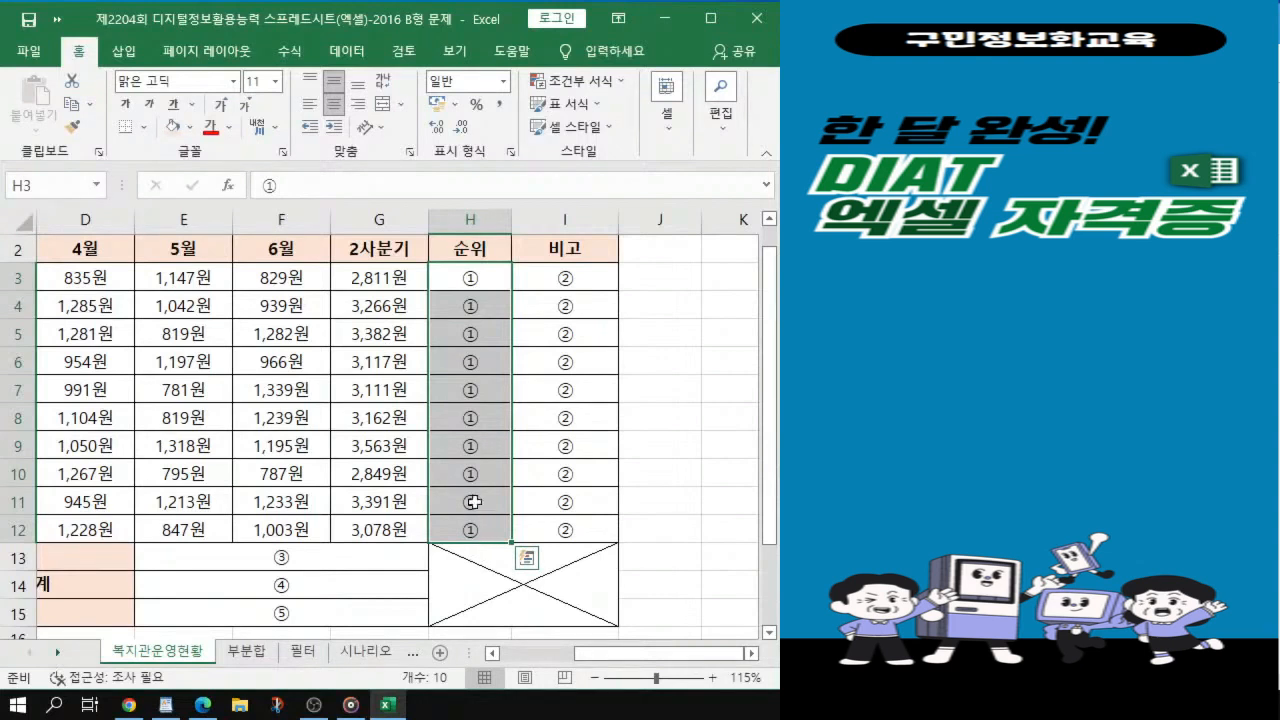
key("ctrl+1")
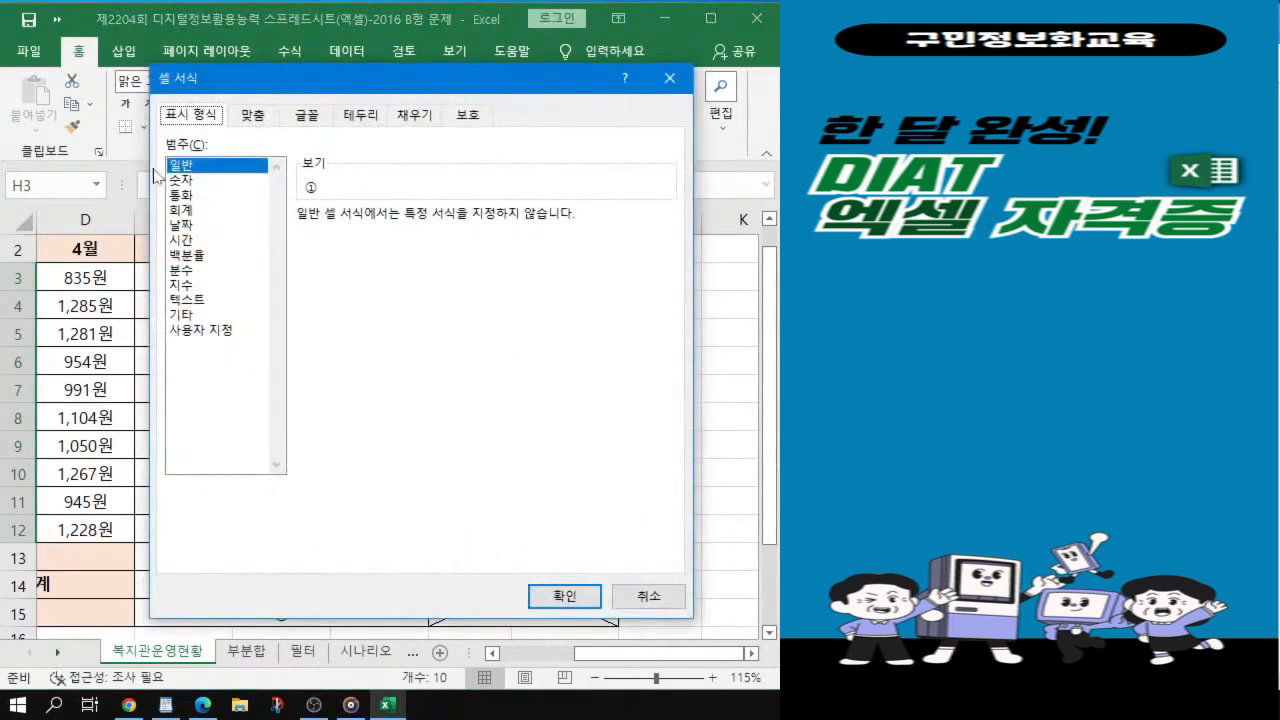
left_click(194, 333)
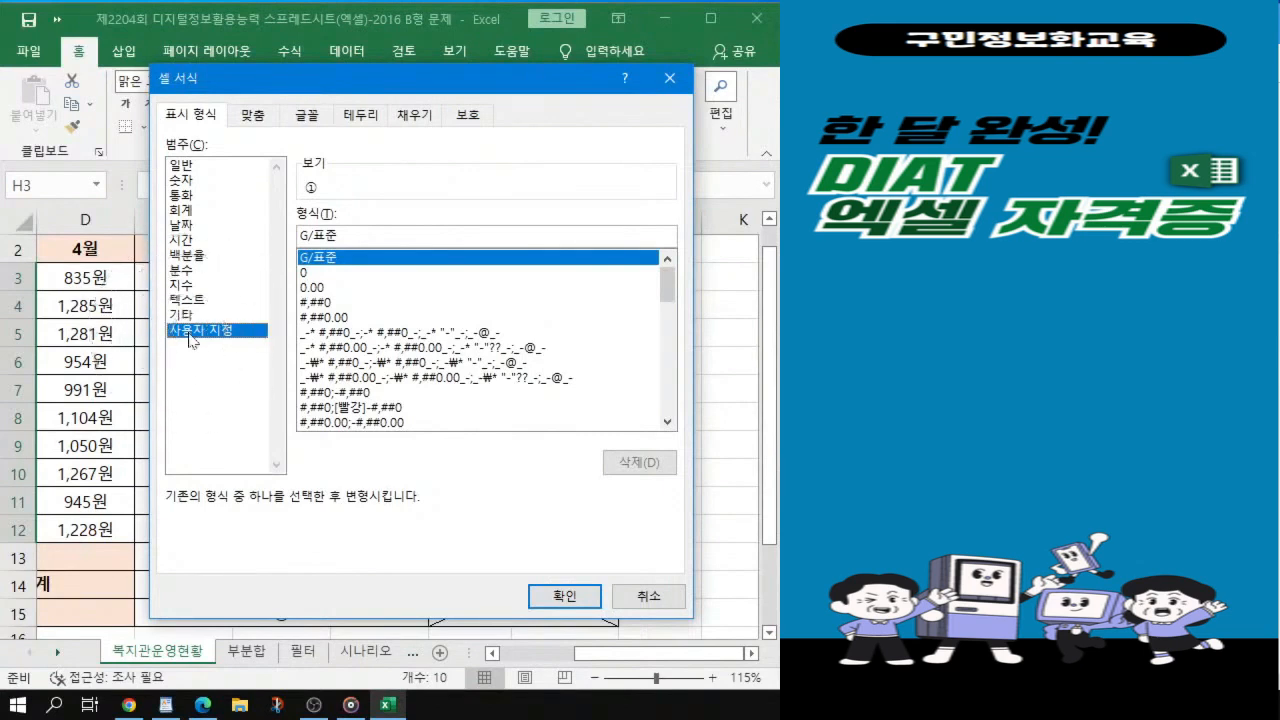
left_click_drag(340, 236, 178, 232)
type("#")
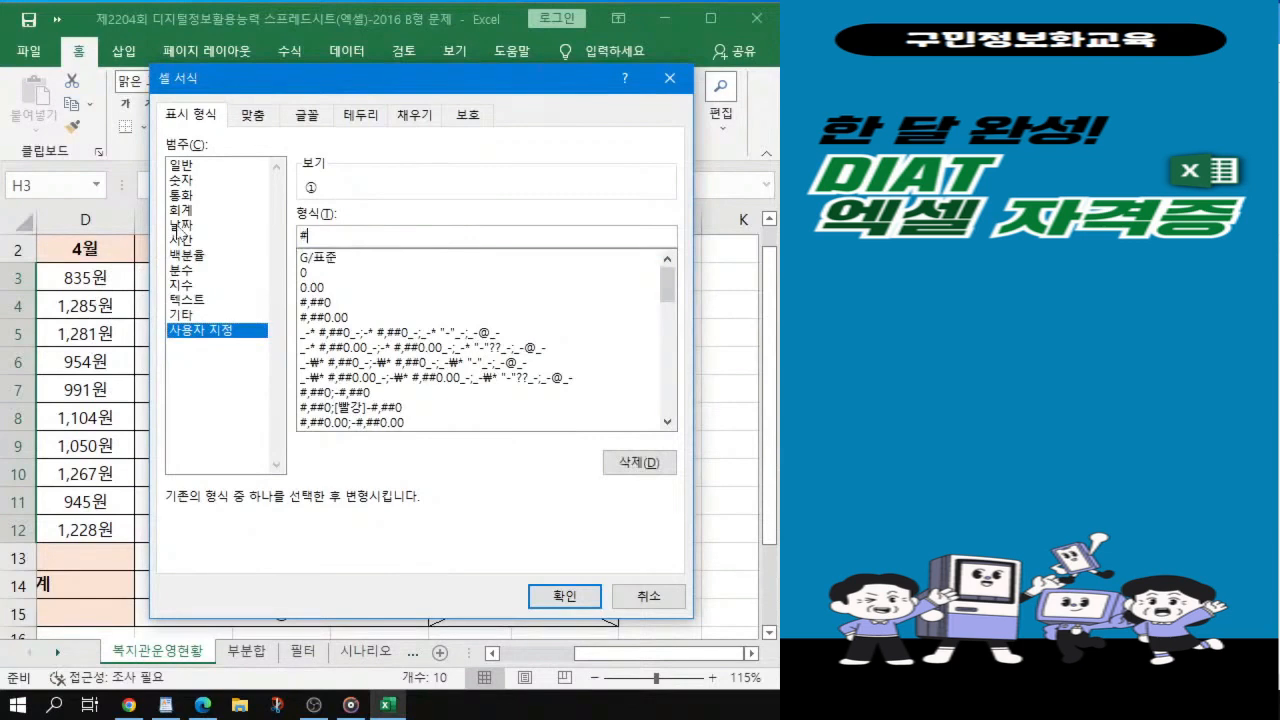
type("원")
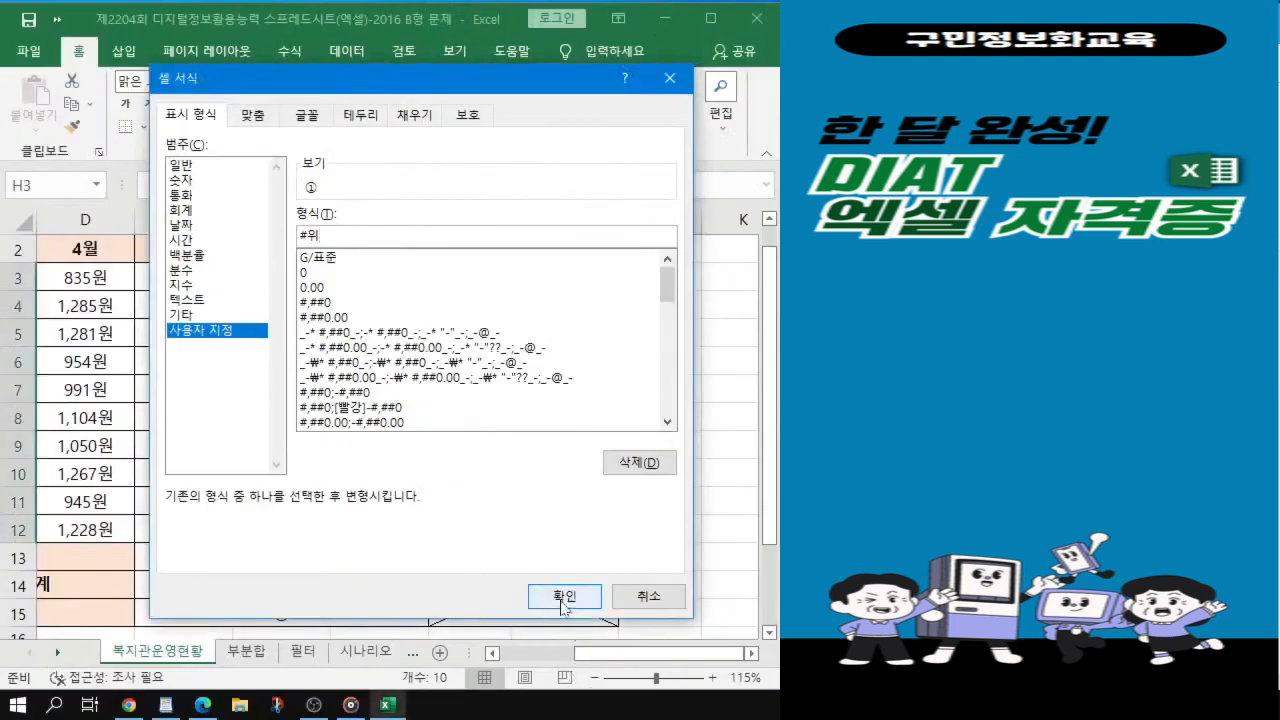
left_click(565, 596)
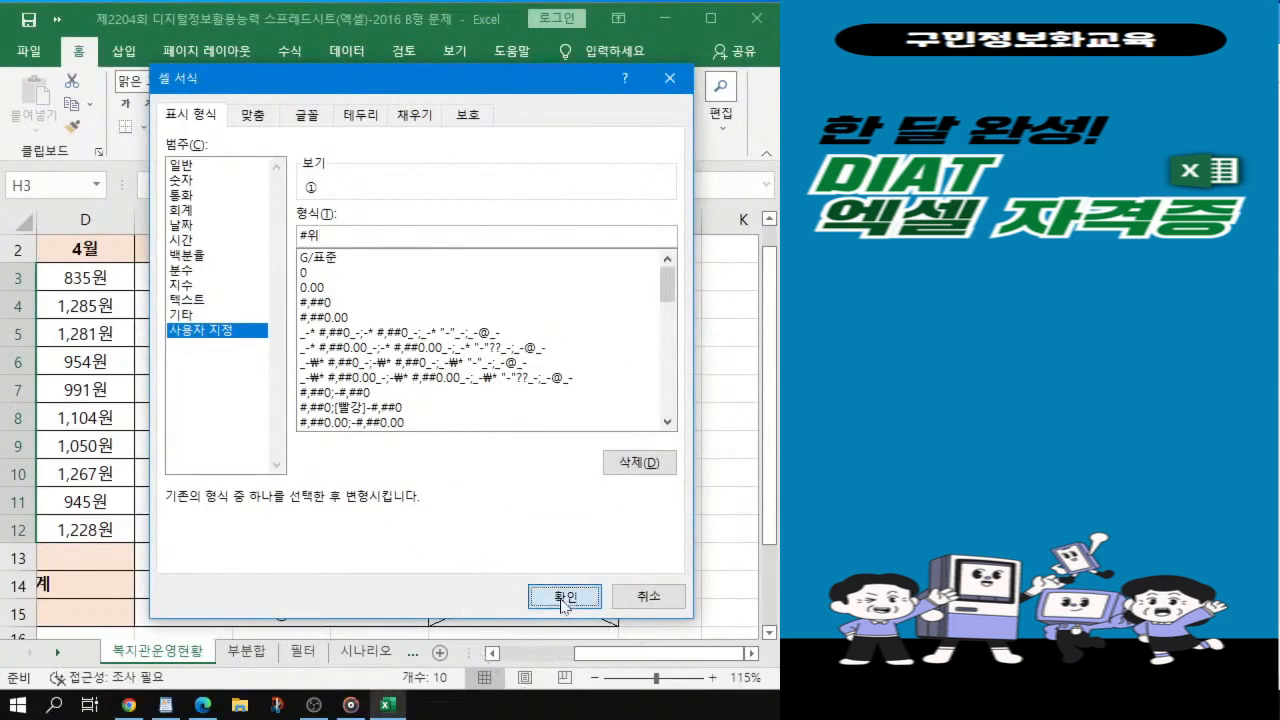
Step: Confirm the custom number format #위 for the 순위 column cells
left_click(565, 596)
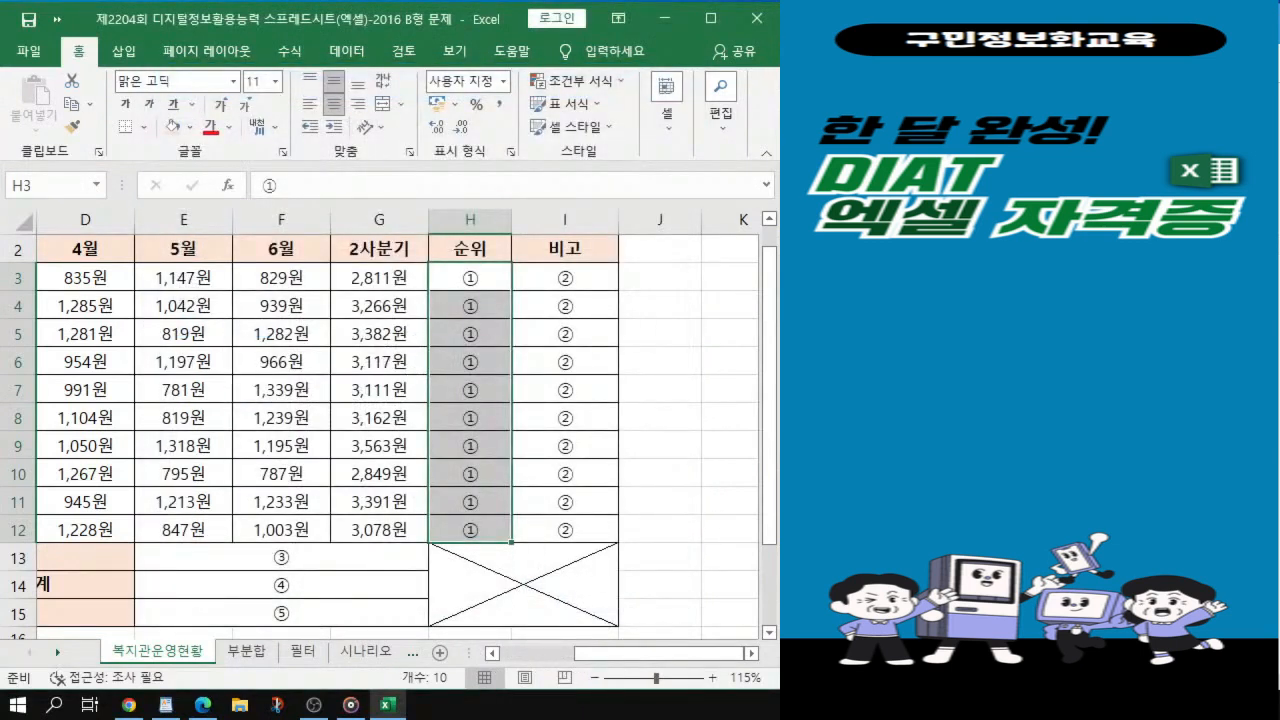
key("alt+Tab")
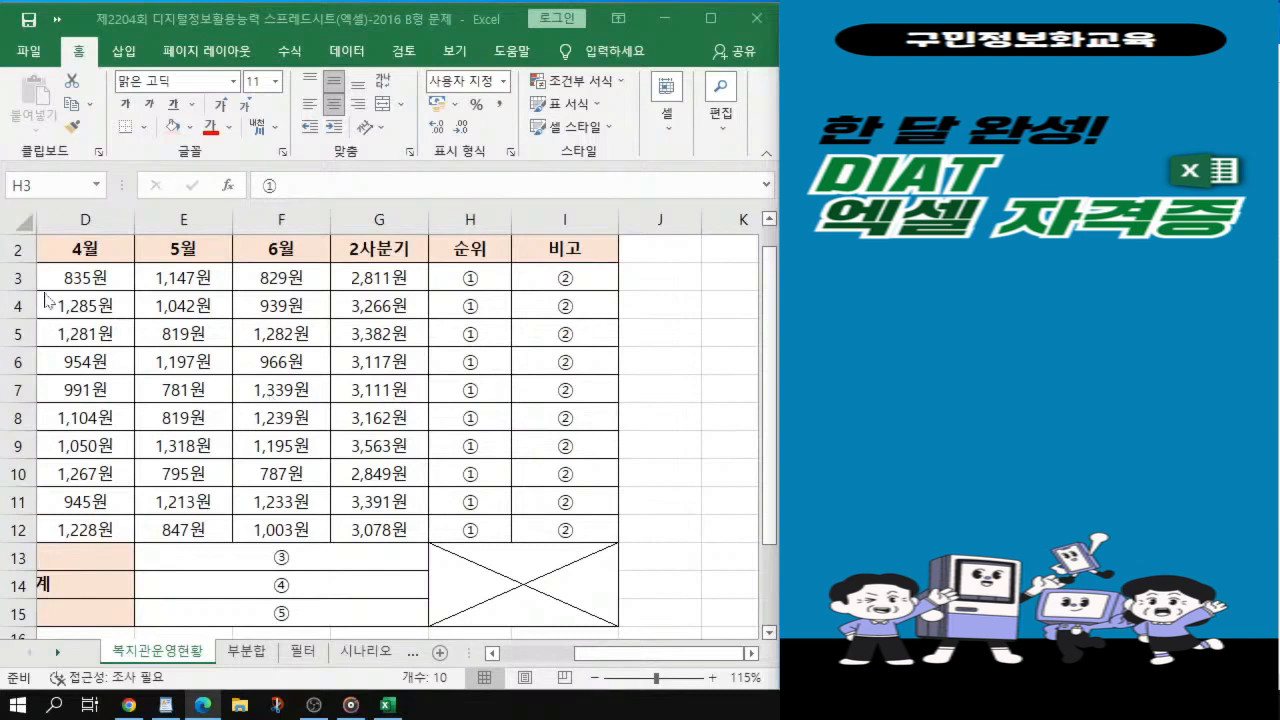
Step: Select the table's data range A3:I12, without the header row
left_click(590, 655)
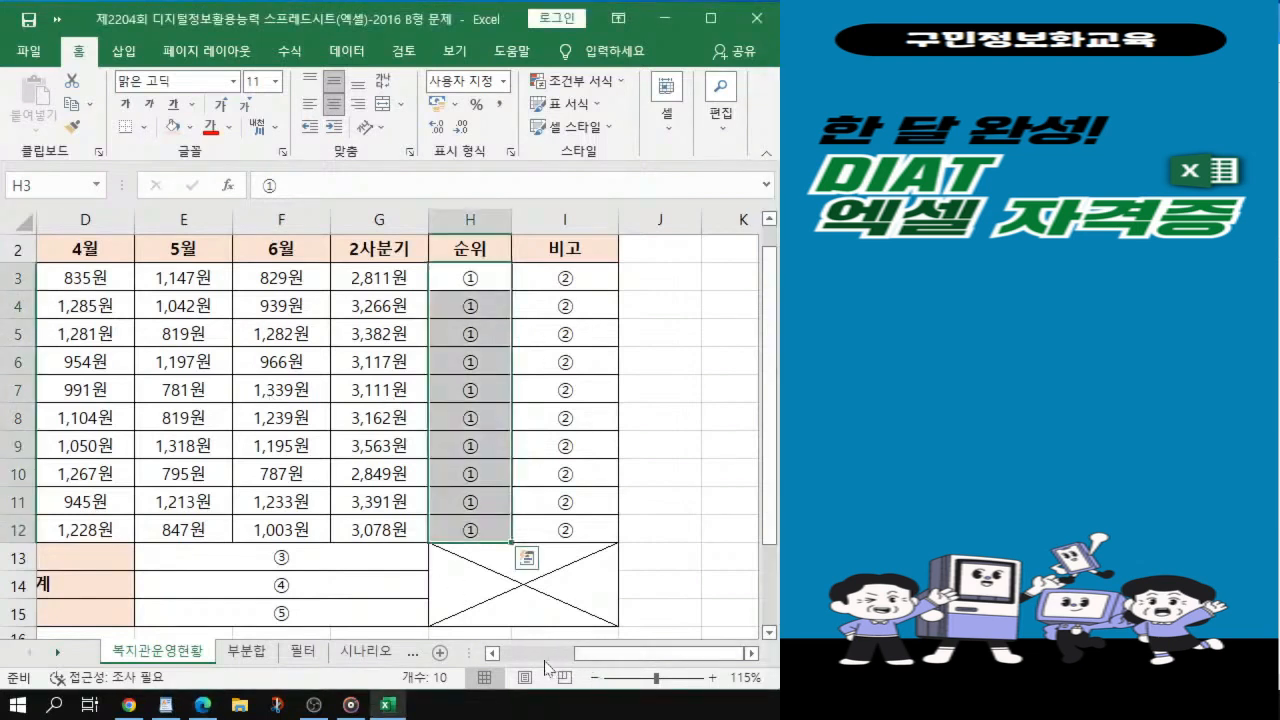
left_click(590, 660)
left_click_drag(590, 660, 512, 660)
left_click(82, 276)
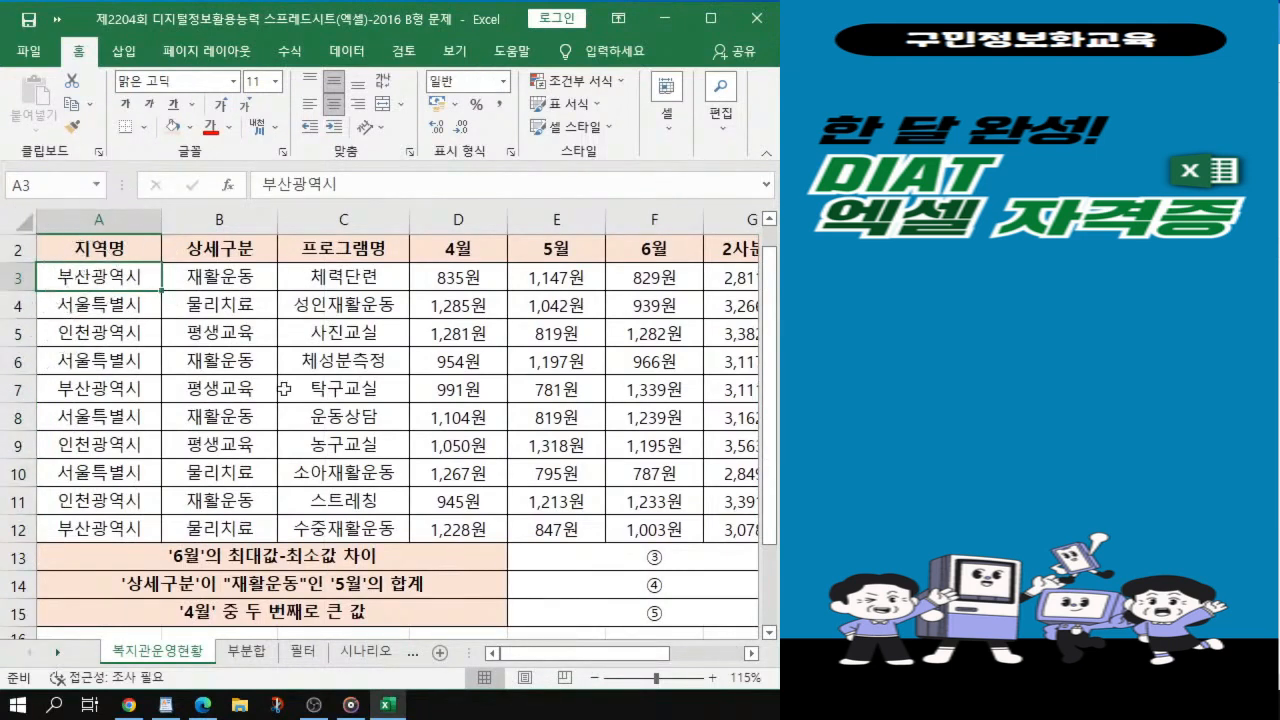
scroll(250, 368, "down", 1)
scroll(252, 368, "down", 1)
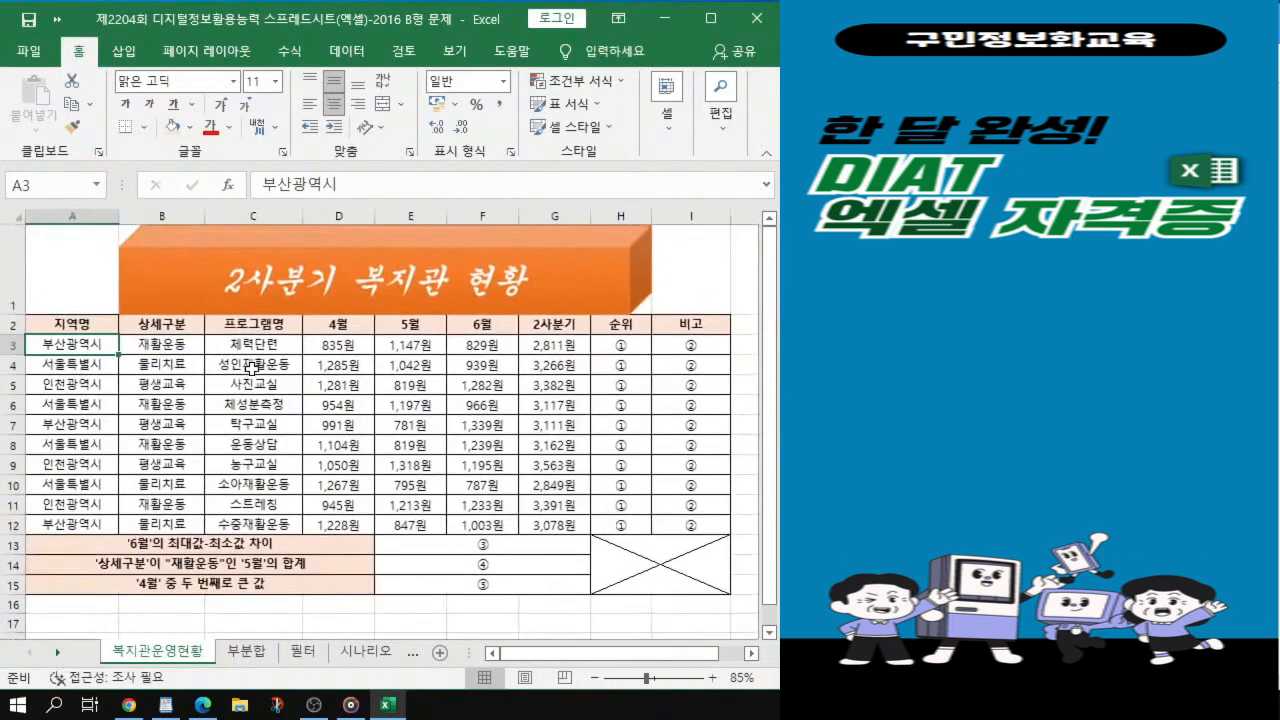
left_click(88, 347)
left_click_drag(88, 347, 689, 521)
left_click(746, 549)
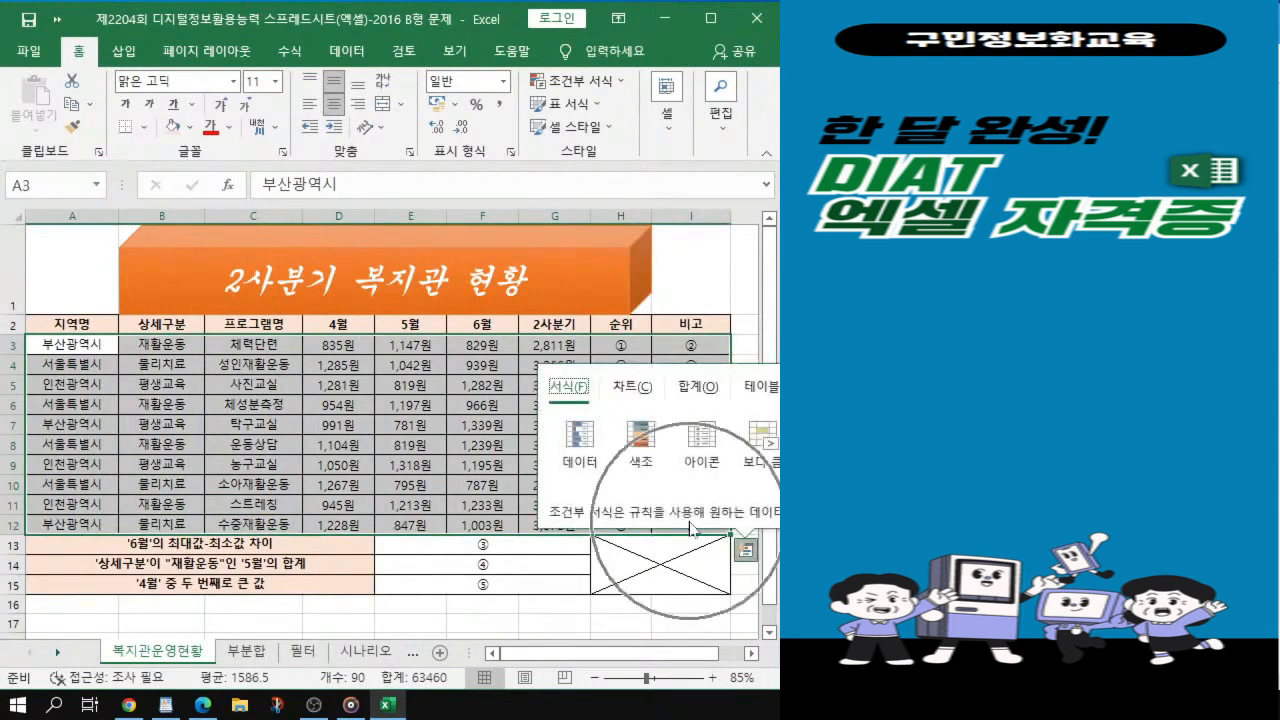
left_click(410, 505)
left_click_drag(48, 350, 690, 524)
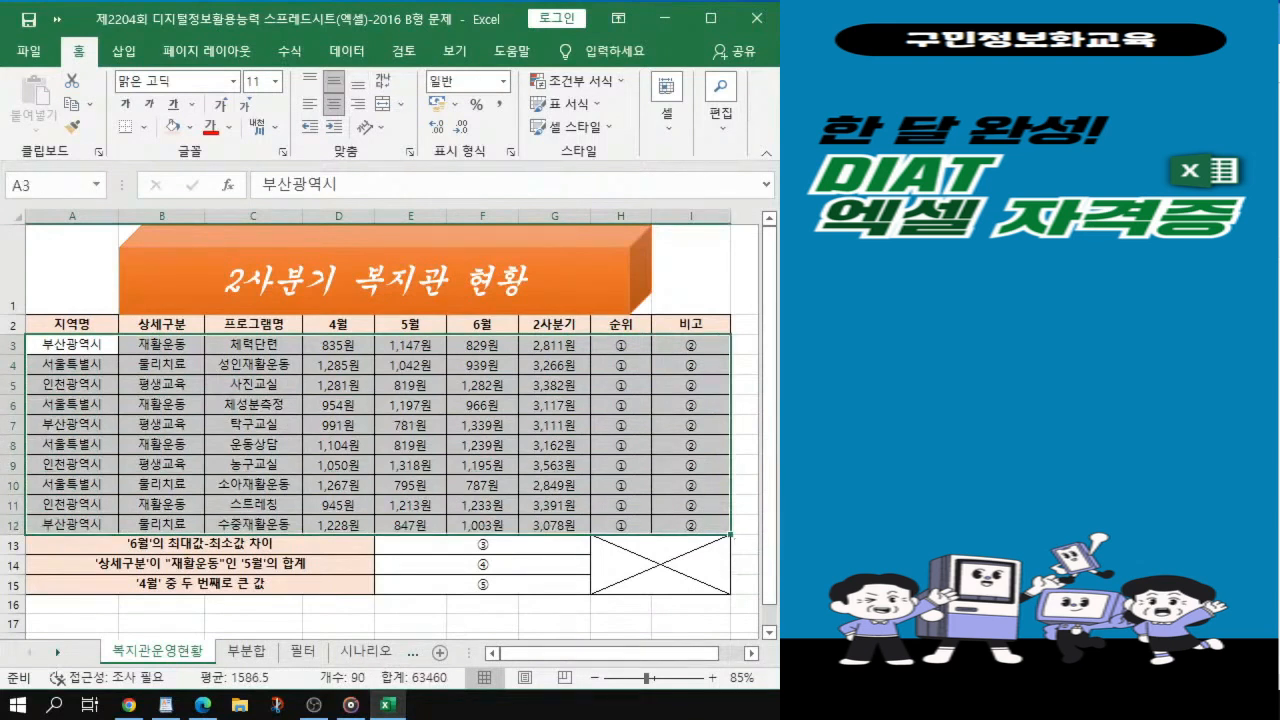
Step: Start a new conditional formatting rule for A3:I12 that uses a formula to determine which cells to format
key("alt+Tab")
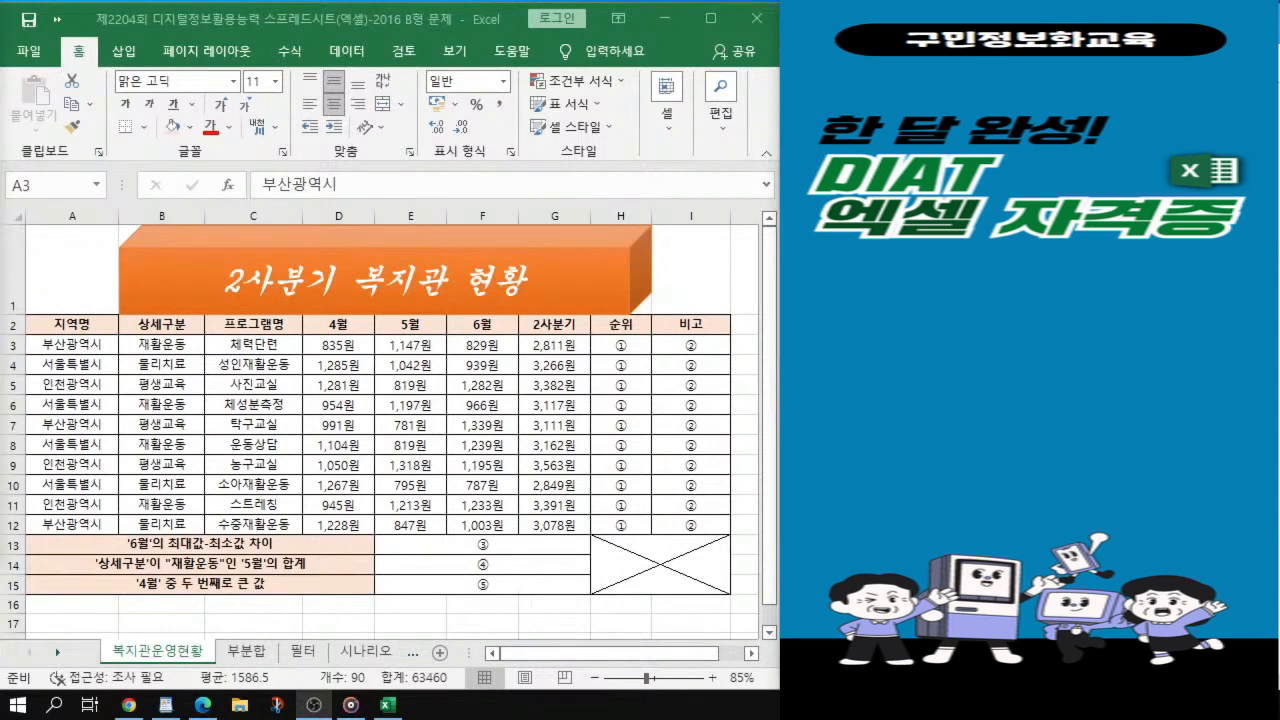
key("ctrl+shift+Right")
key("ctrl+shift+Down")
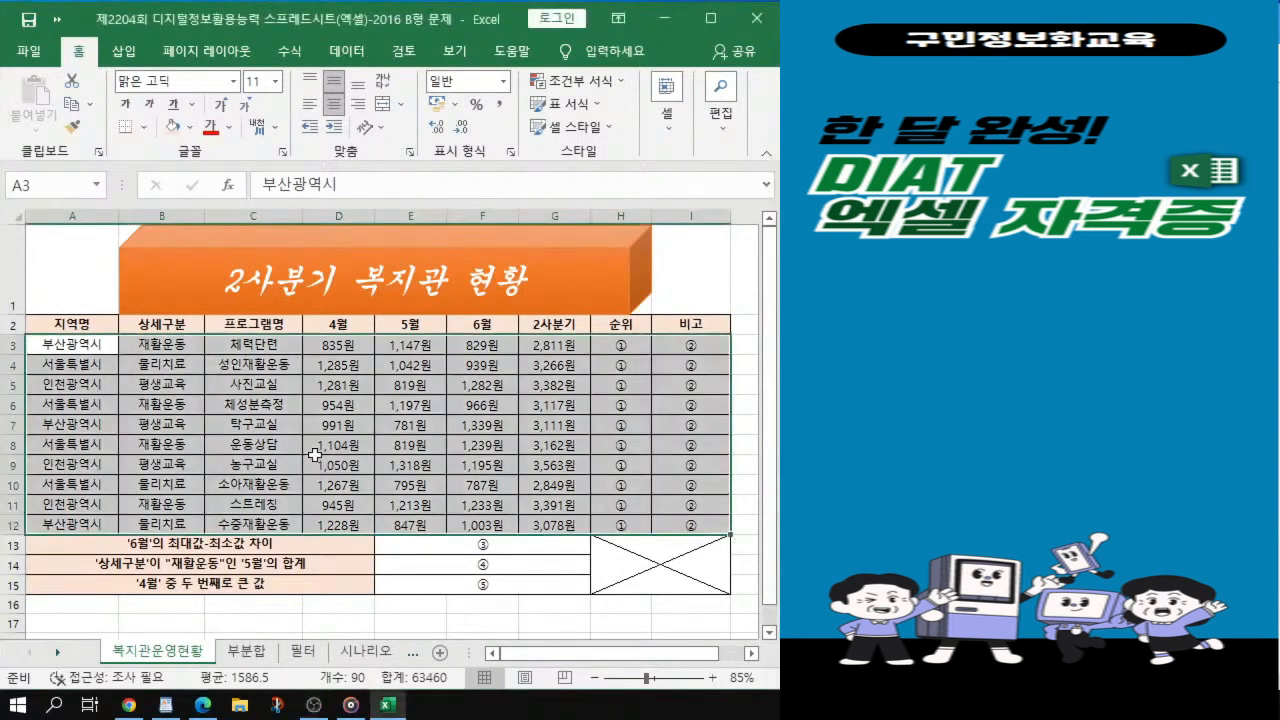
left_click(577, 82)
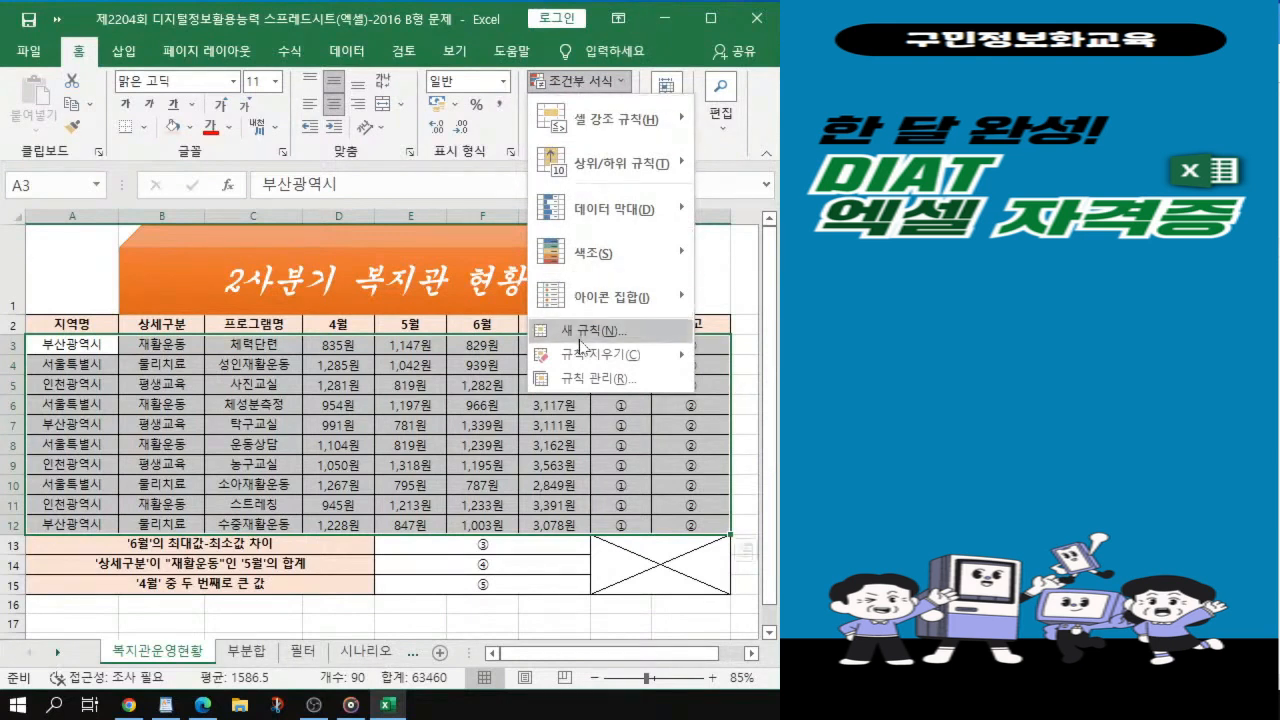
left_click(580, 341)
left_click(580, 341)
left_click_drag(298, 180, 294, 111)
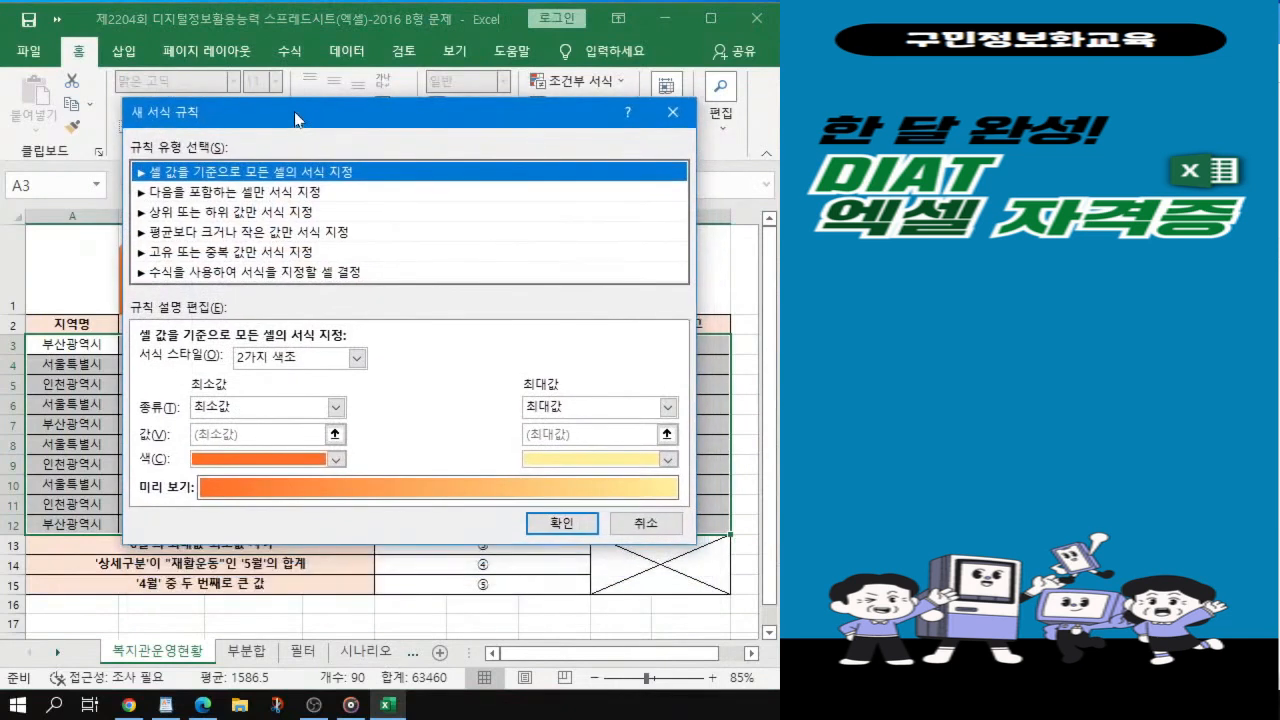
left_click(190, 280)
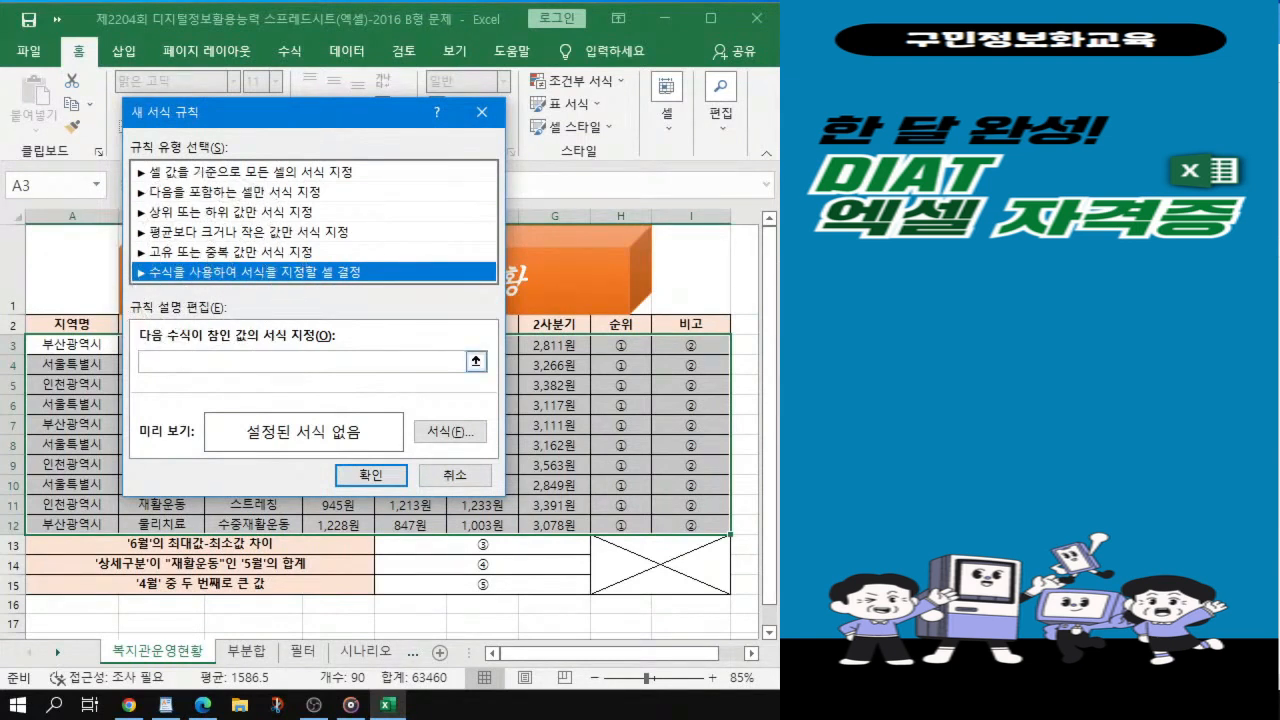
left_click(300, 362)
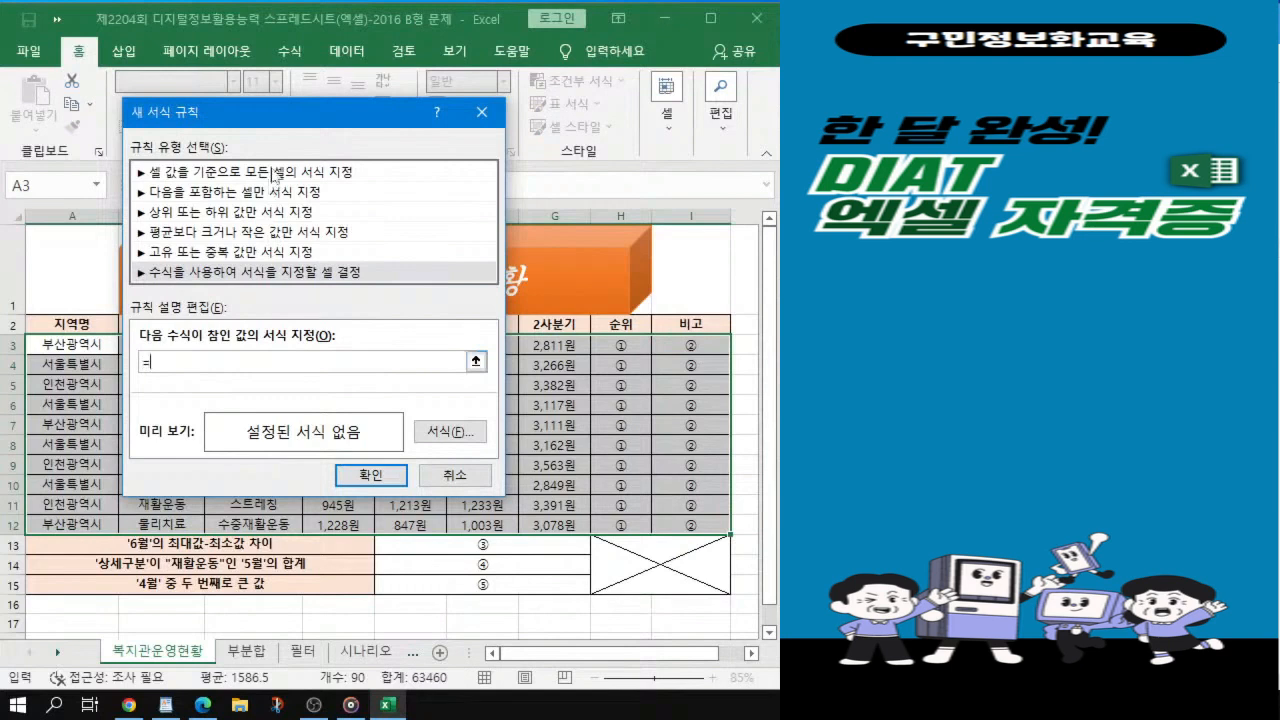
mouse_move(295, 118)
left_mouse_down()
mouse_move(555, 126)
mouse_move(281, 132)
mouse_move(294, 143)
left_mouse_up()
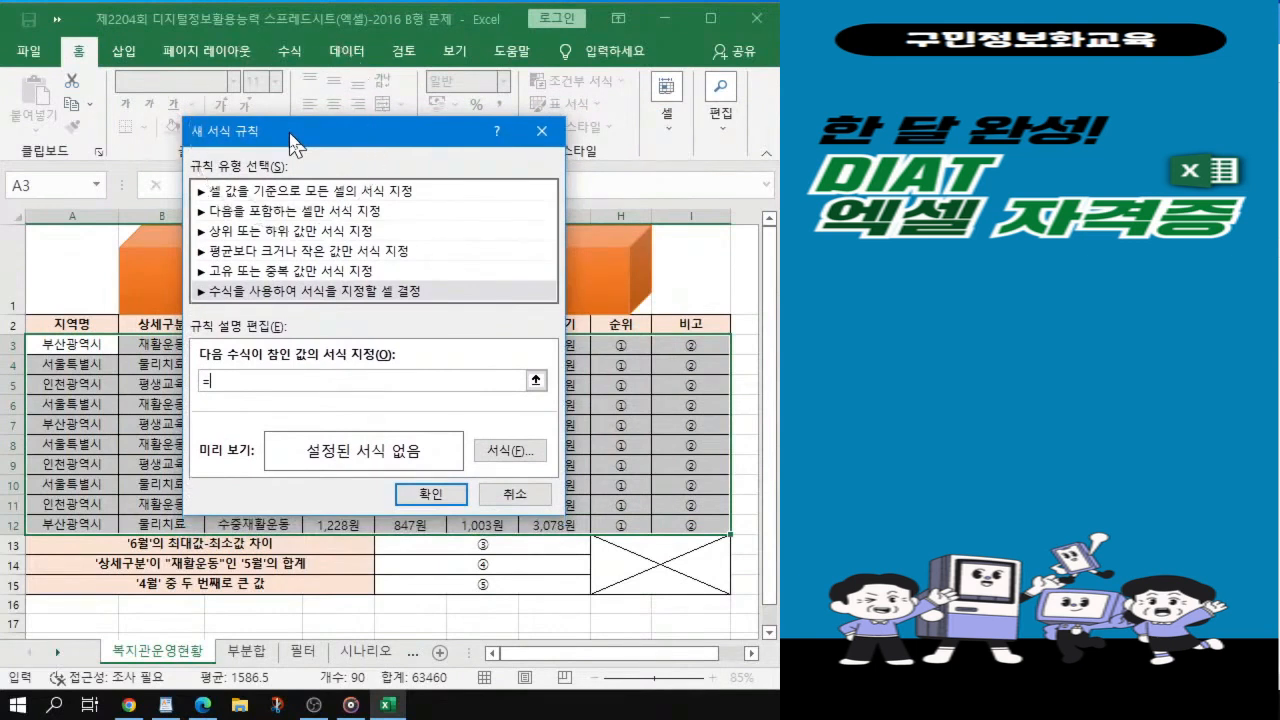
left_click_drag(293, 143, 514, 166)
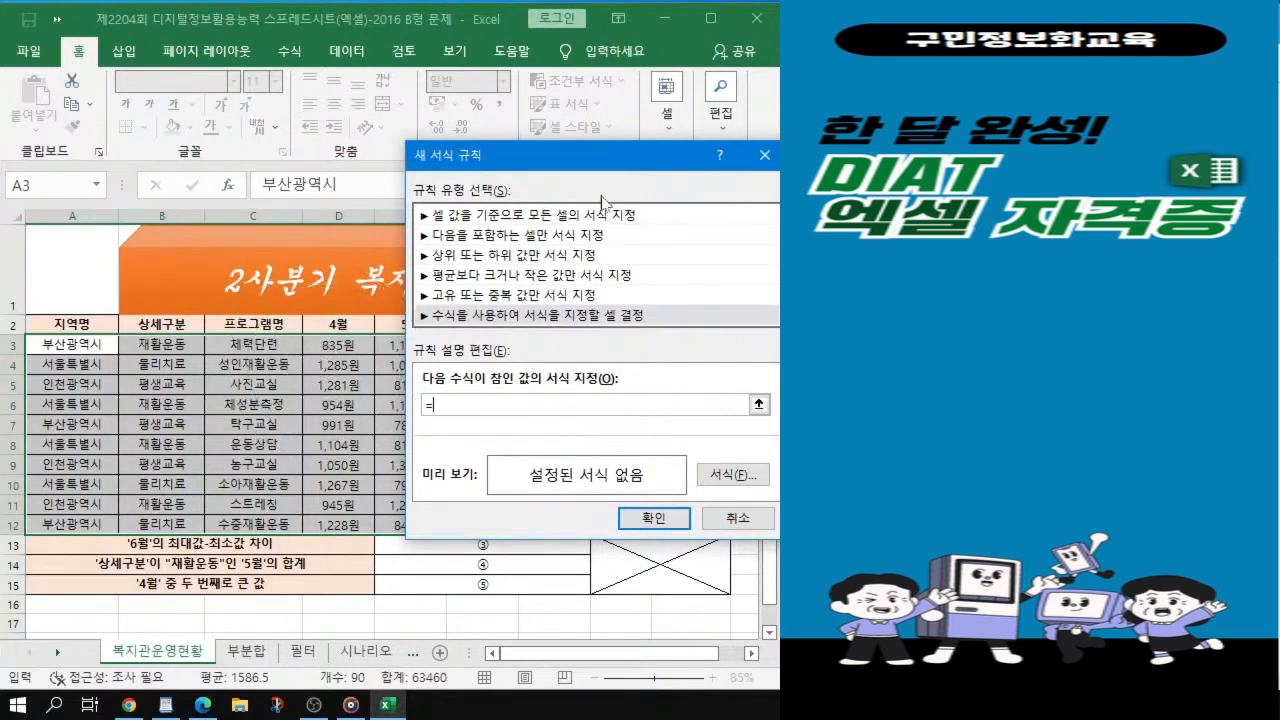
left_click_drag(590, 160, 600, 138)
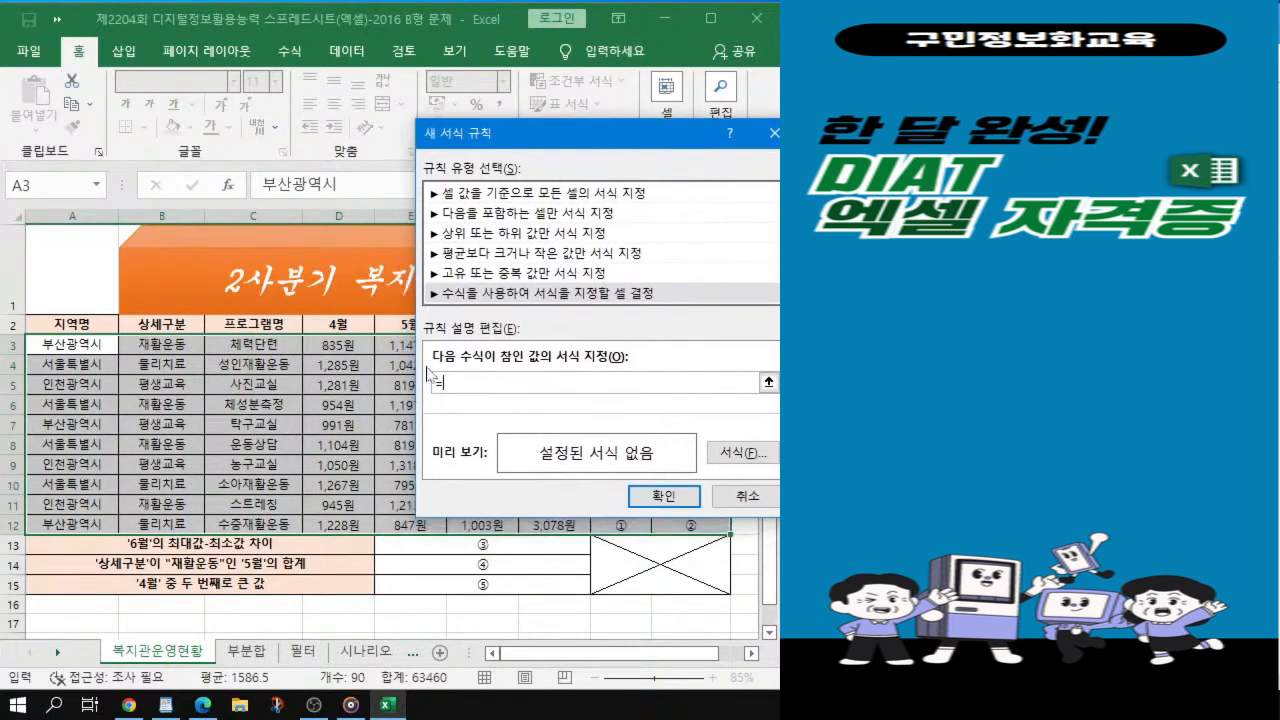
left_click(329, 344)
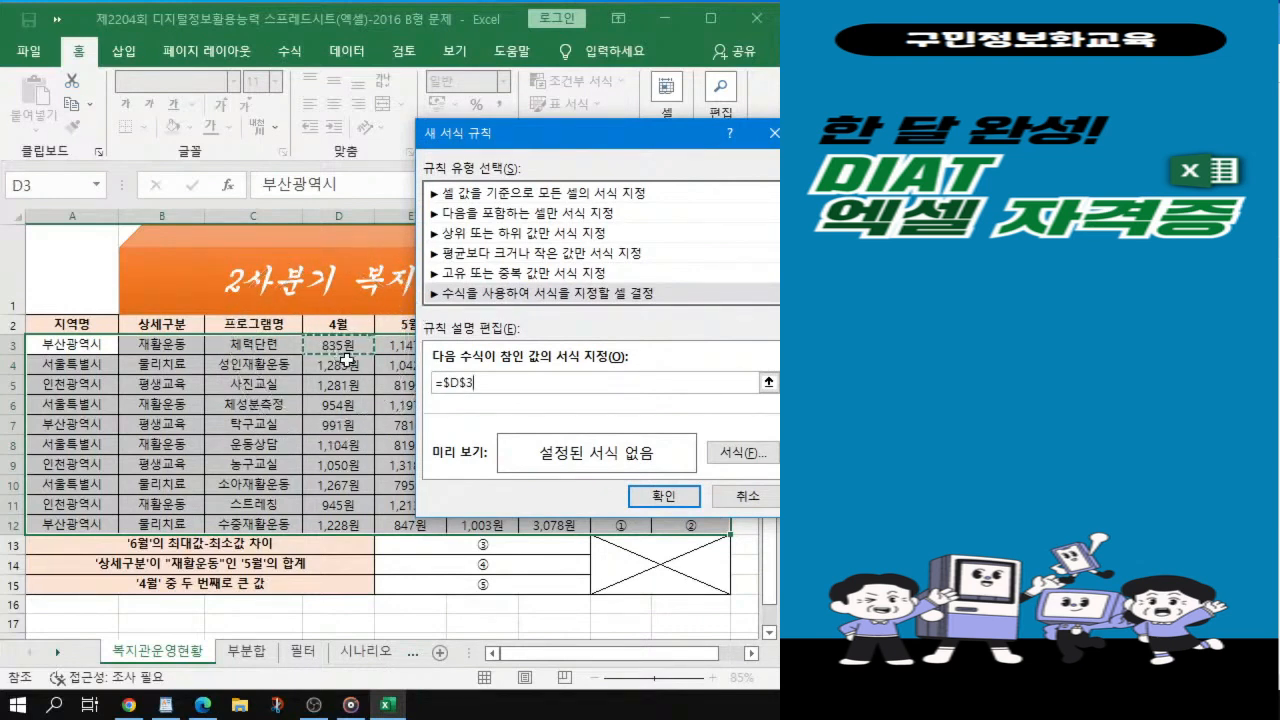
key("ctrl")
key("ctrl")
key("ctrl")
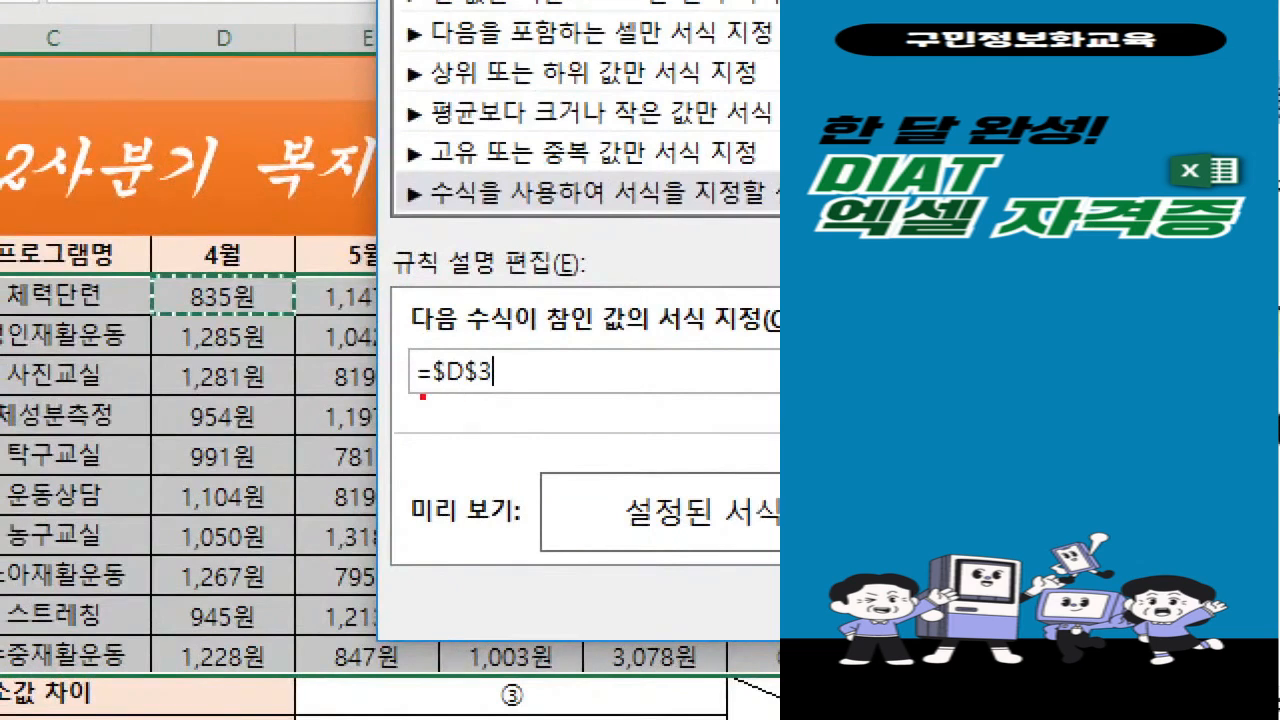
left_click_drag(426, 396, 498, 395)
mouse_move(158, 280)
left_mouse_down()
mouse_move(148, 330)
mouse_move(311, 672)
left_mouse_up()
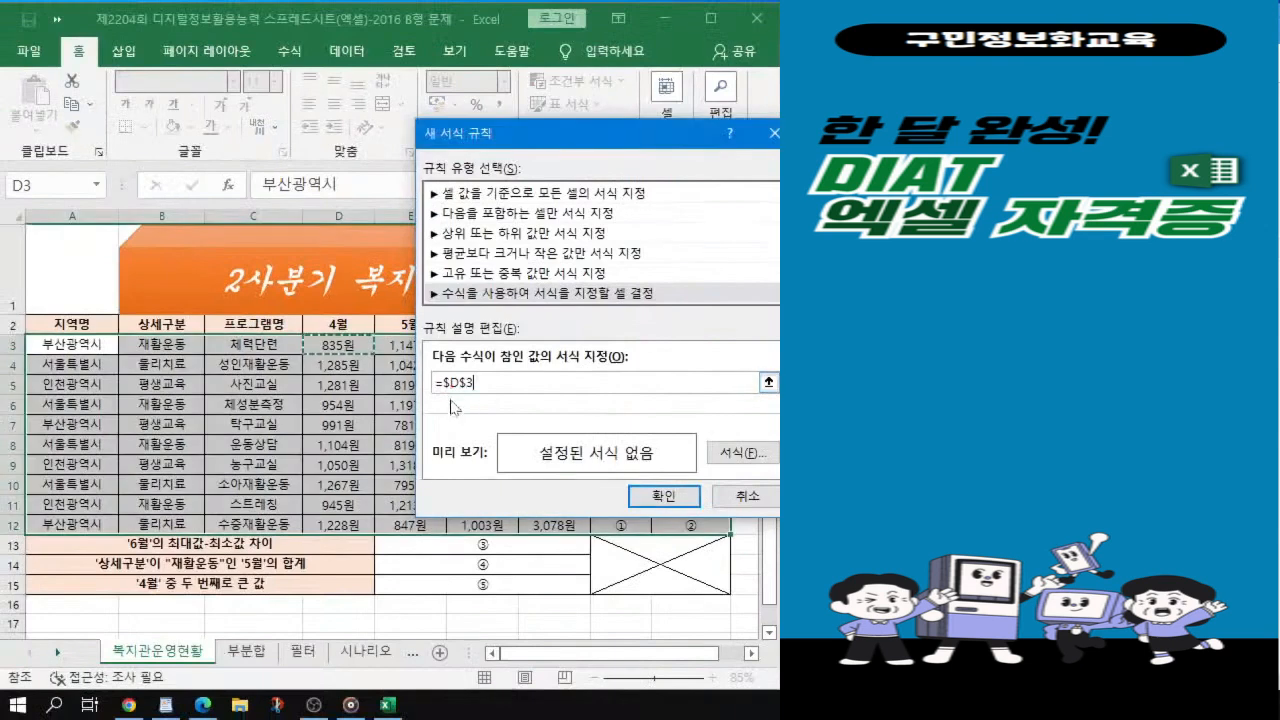
type("+D$3")
left_click_drag(474, 383, 443, 383)
key("BackSpace")
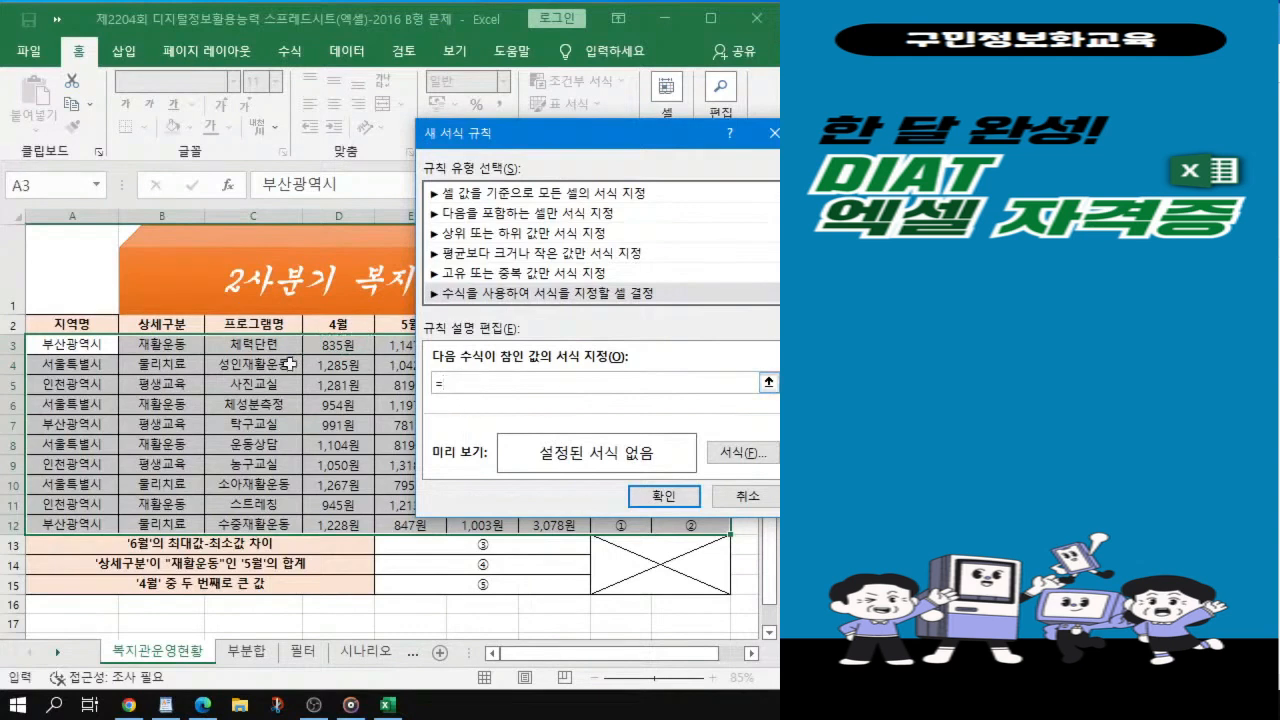
Step: Enter the rule formula =$D3<=1000, with only the 4월 column reference locked
left_click(350, 344)
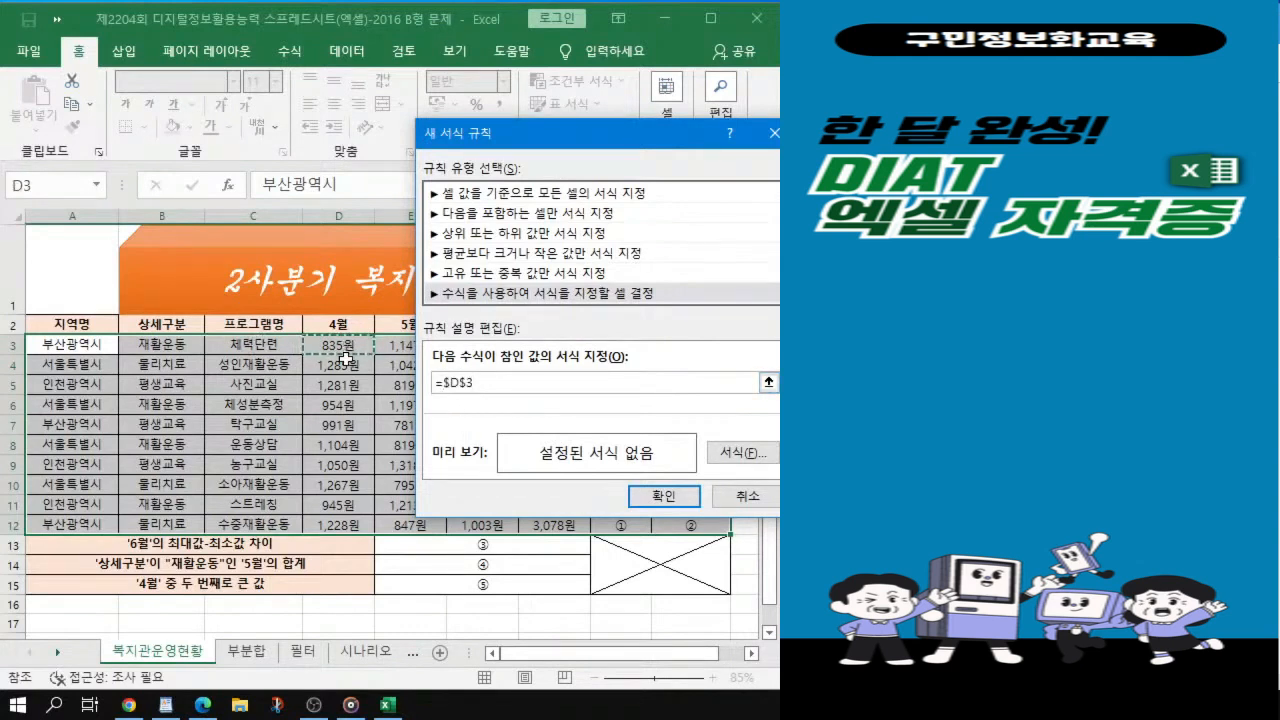
key("F4")
key("F4")
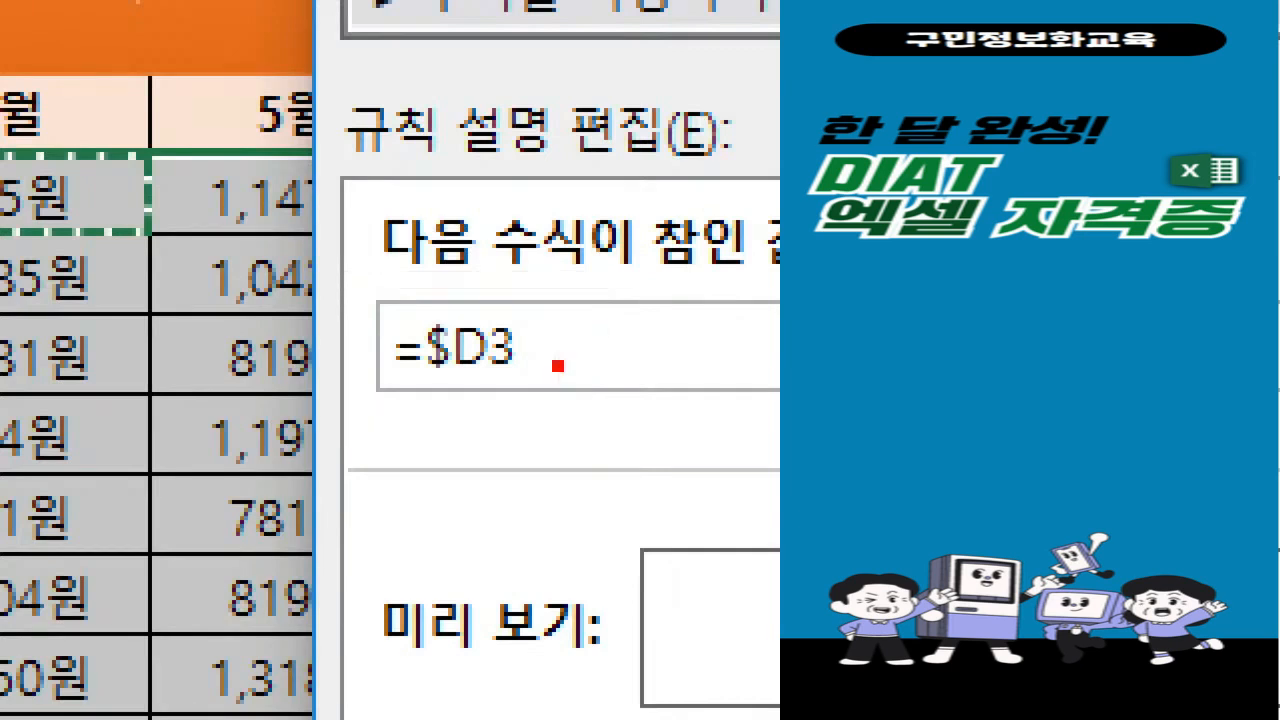
mouse_move(577, 318)
left_mouse_down()
mouse_move(576, 302)
mouse_move(550, 385)
mouse_move(582, 395)
mouse_move(636, 326)
mouse_move(662, 328)
mouse_move(674, 357)
left_mouse_up()
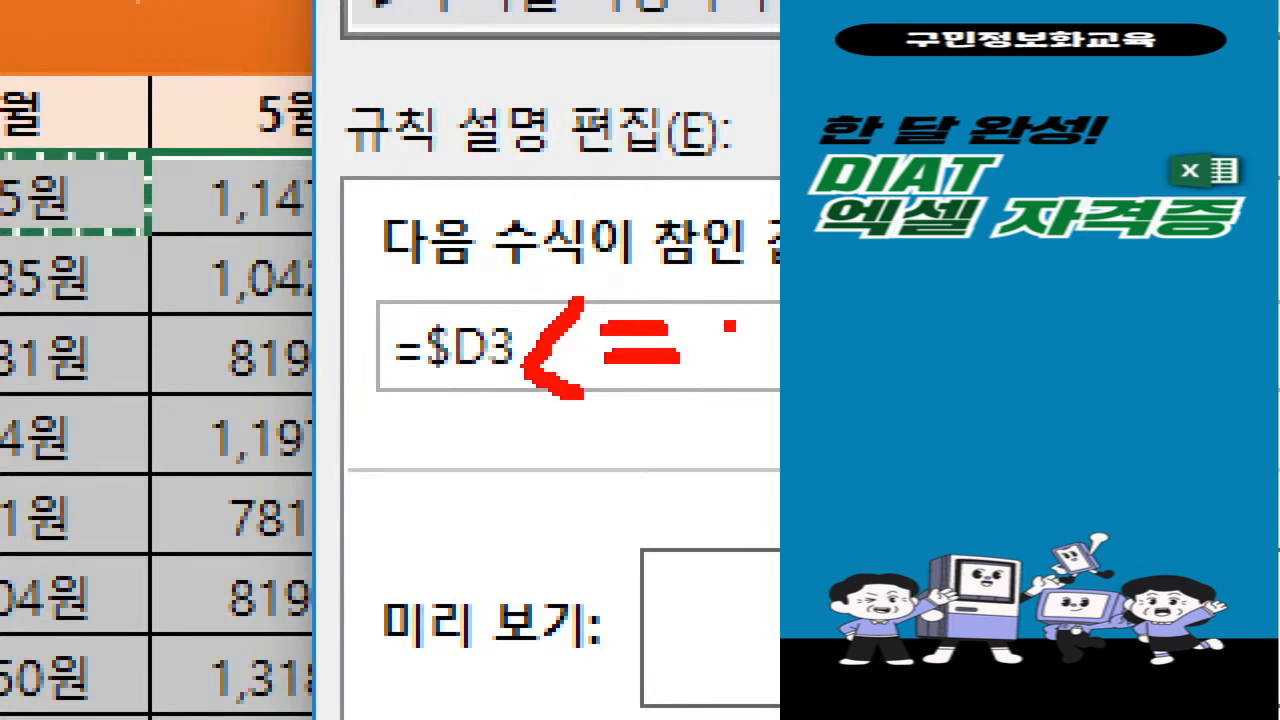
left_click_drag(730, 310, 722, 390)
mouse_move(779, 310)
left_mouse_down()
mouse_move(765, 342)
mouse_move(772, 378)
left_mouse_up()
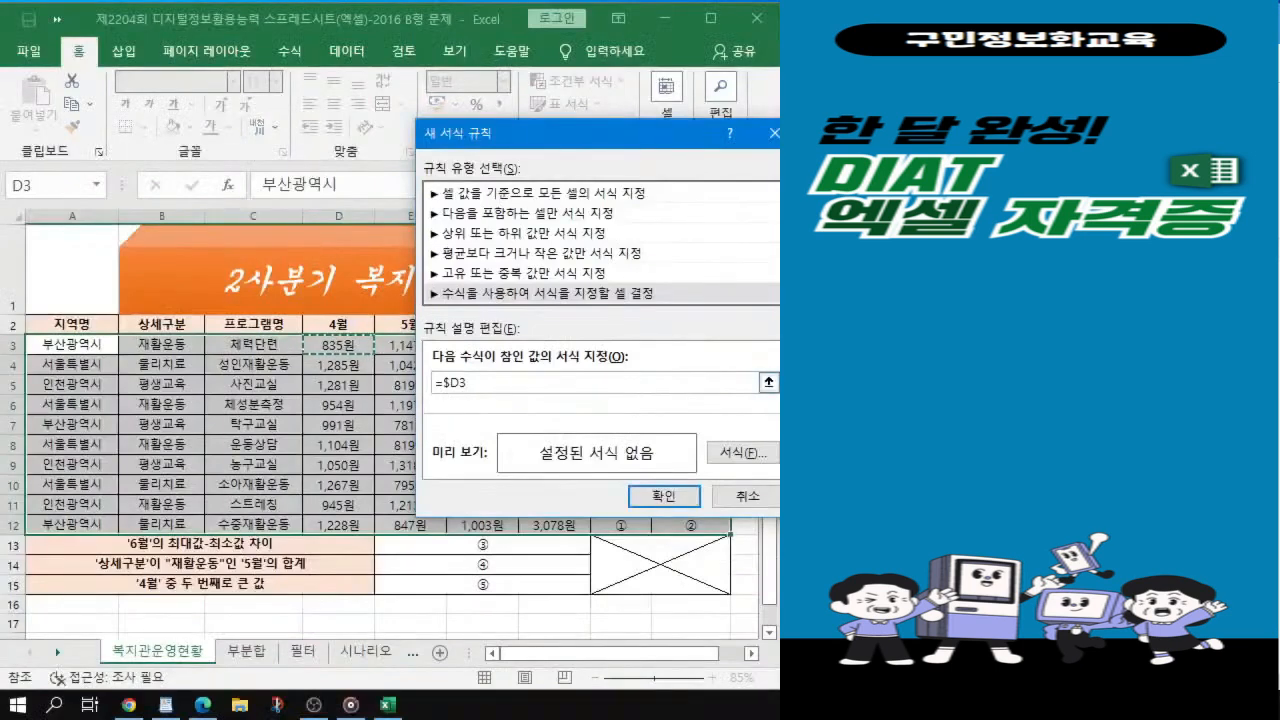
type("1000")
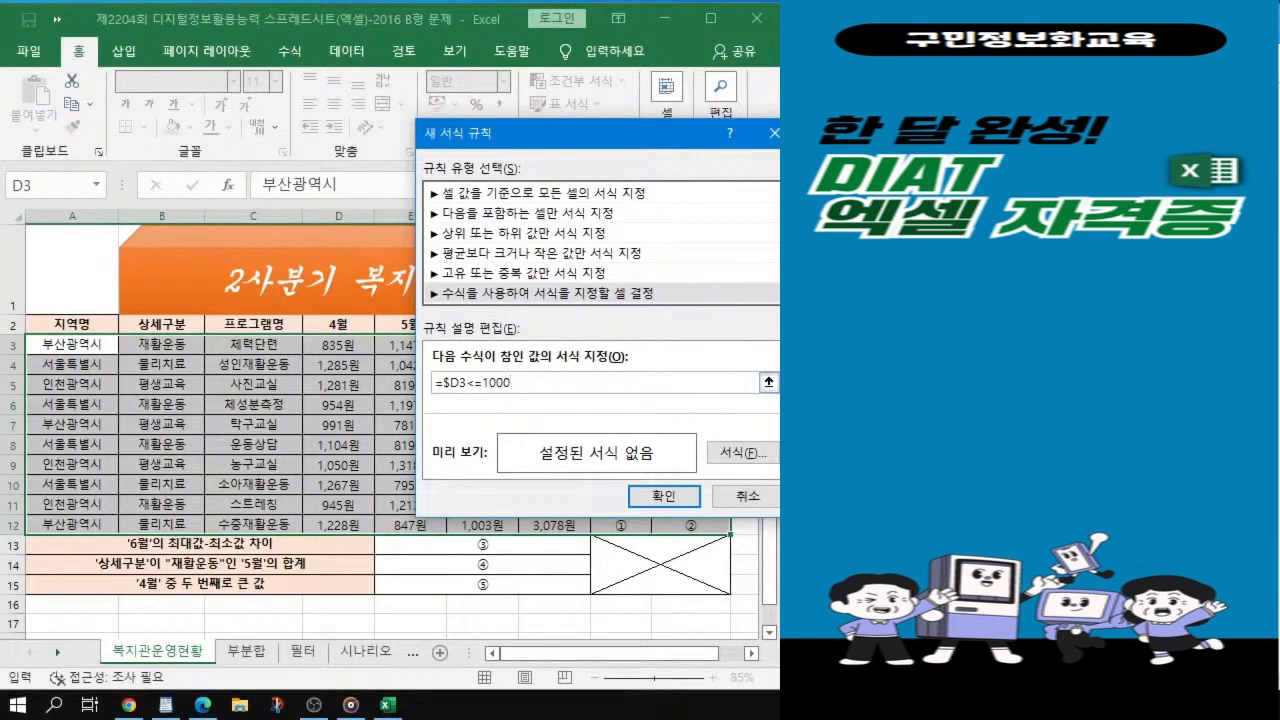
left_click_drag(602, 133, 522, 134)
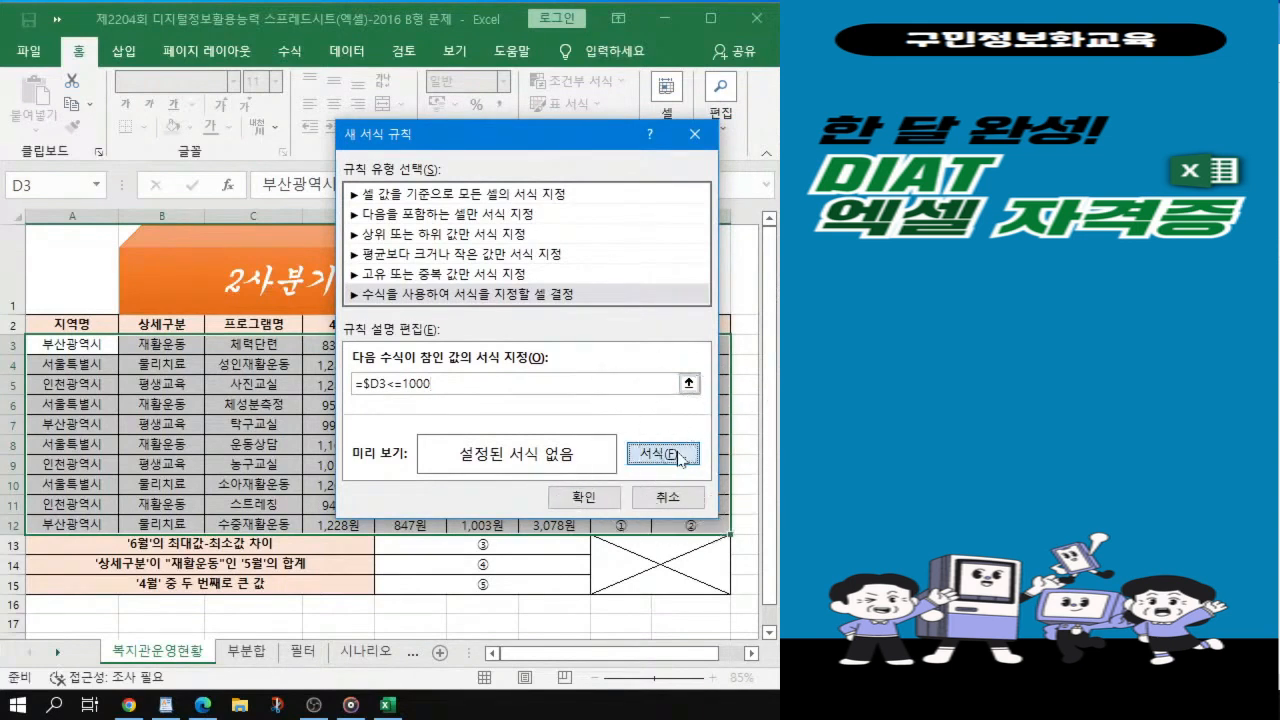
Step: Set the font style of the conditional formatting rule to bold (굵게)
left_click(678, 456)
key("alt+Tab")
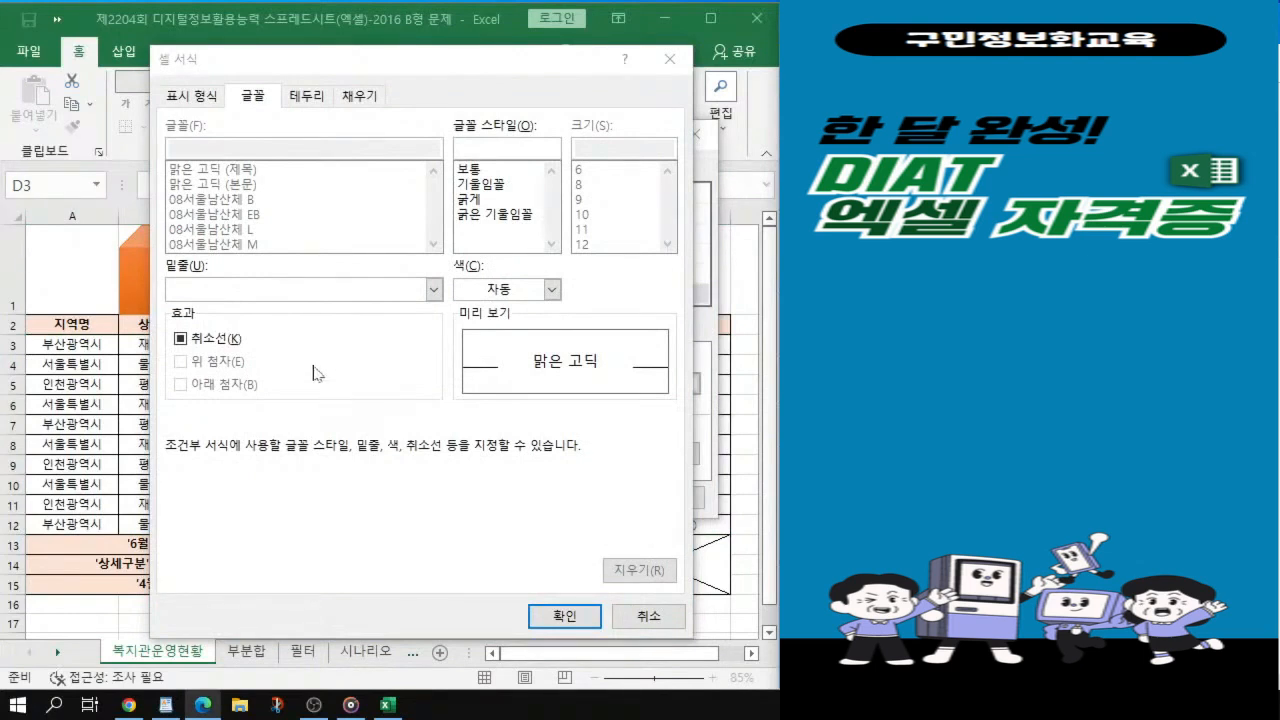
left_click(477, 201)
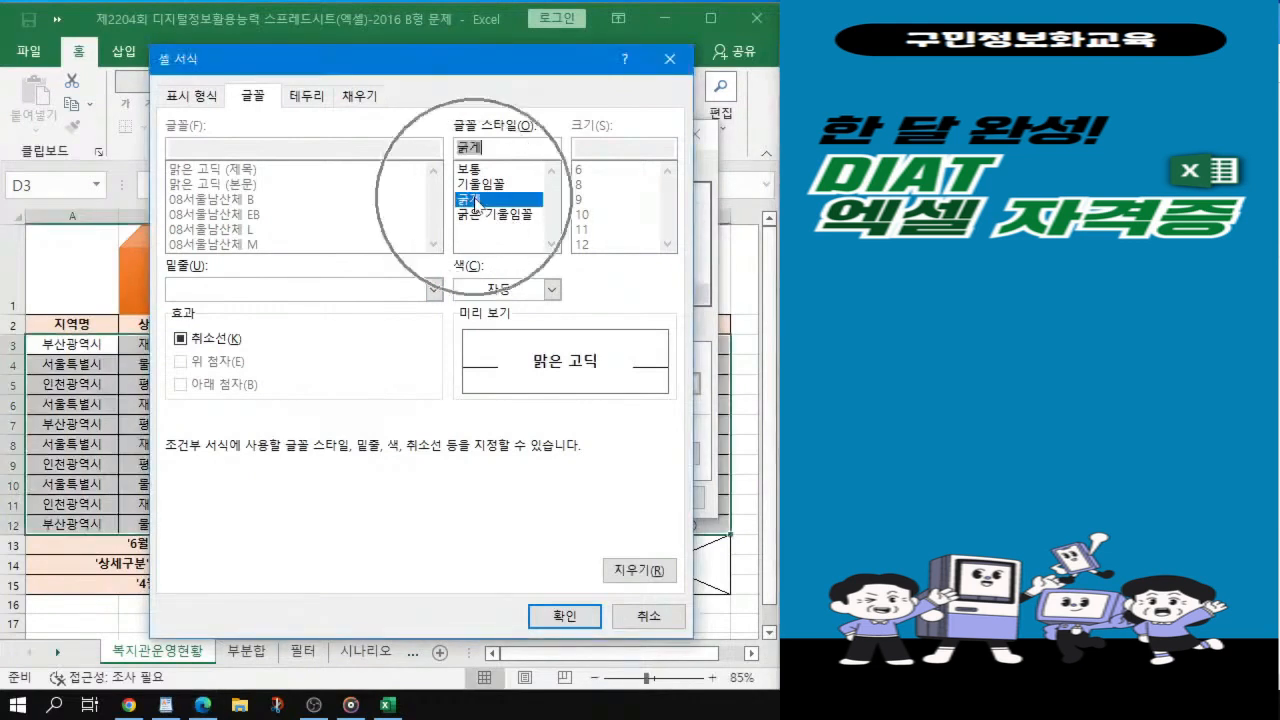
left_click(553, 290)
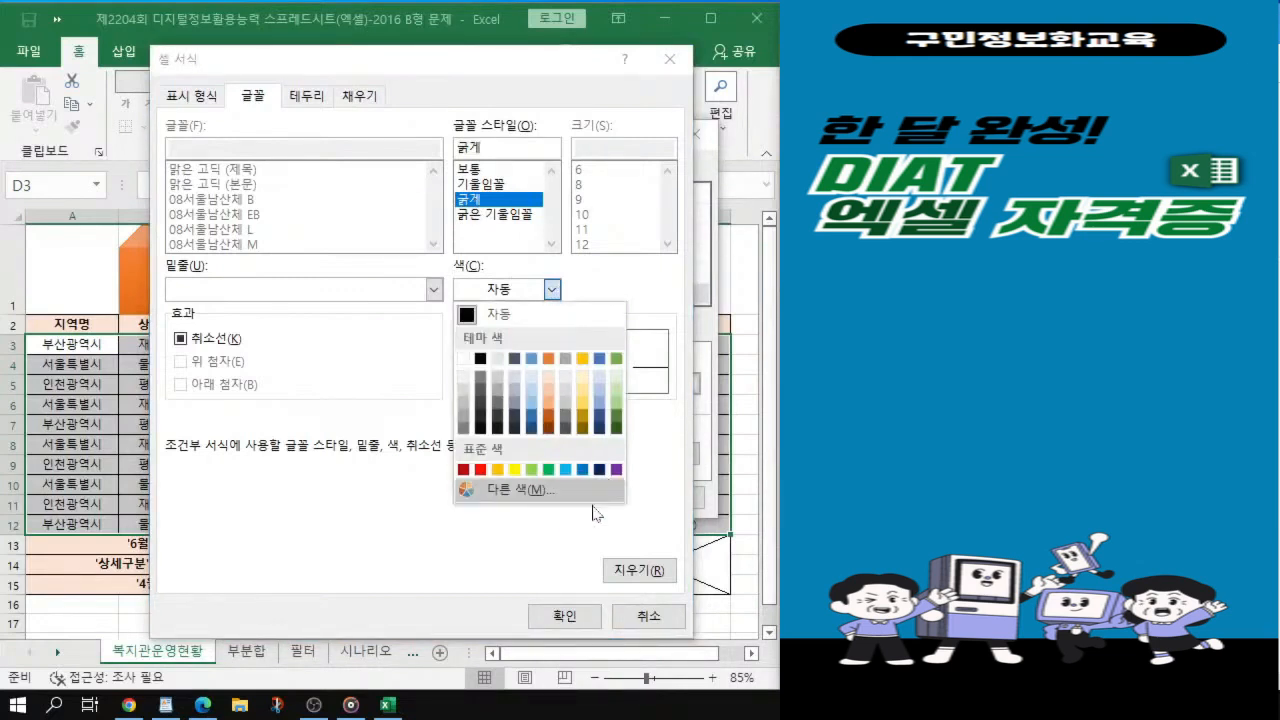
left_click(512, 489)
left_click(540, 233)
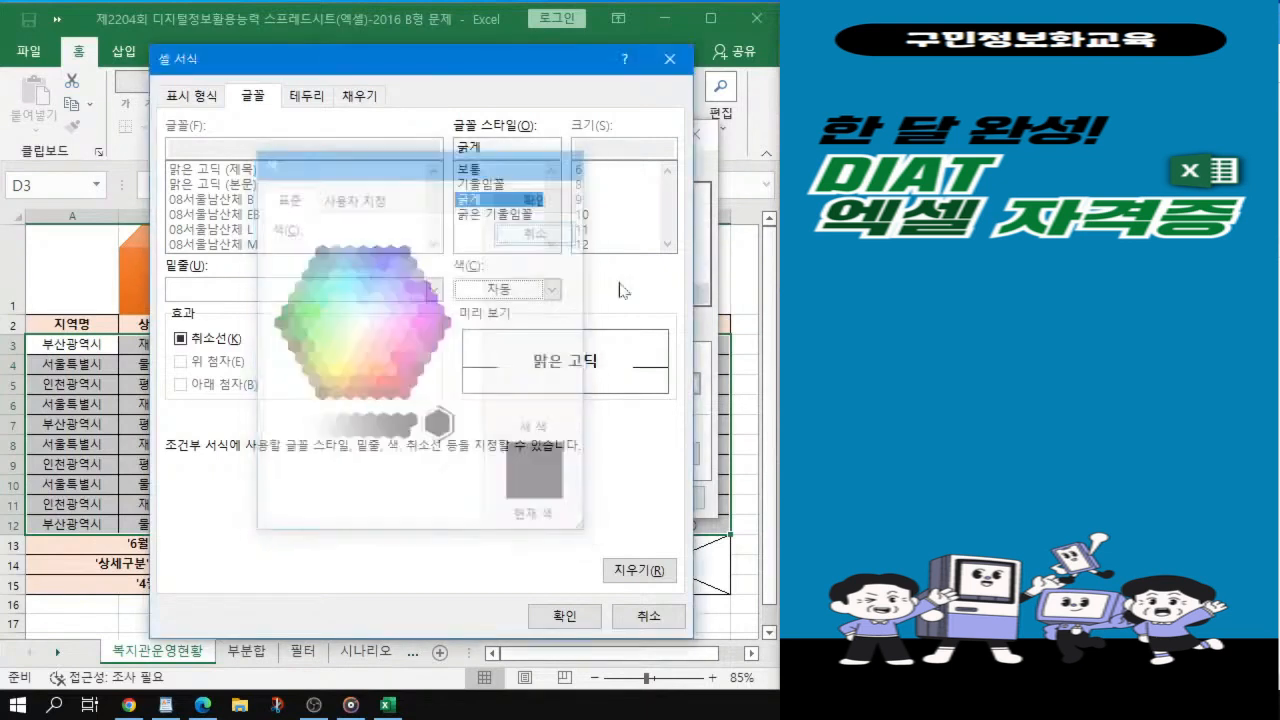
left_click(551, 292)
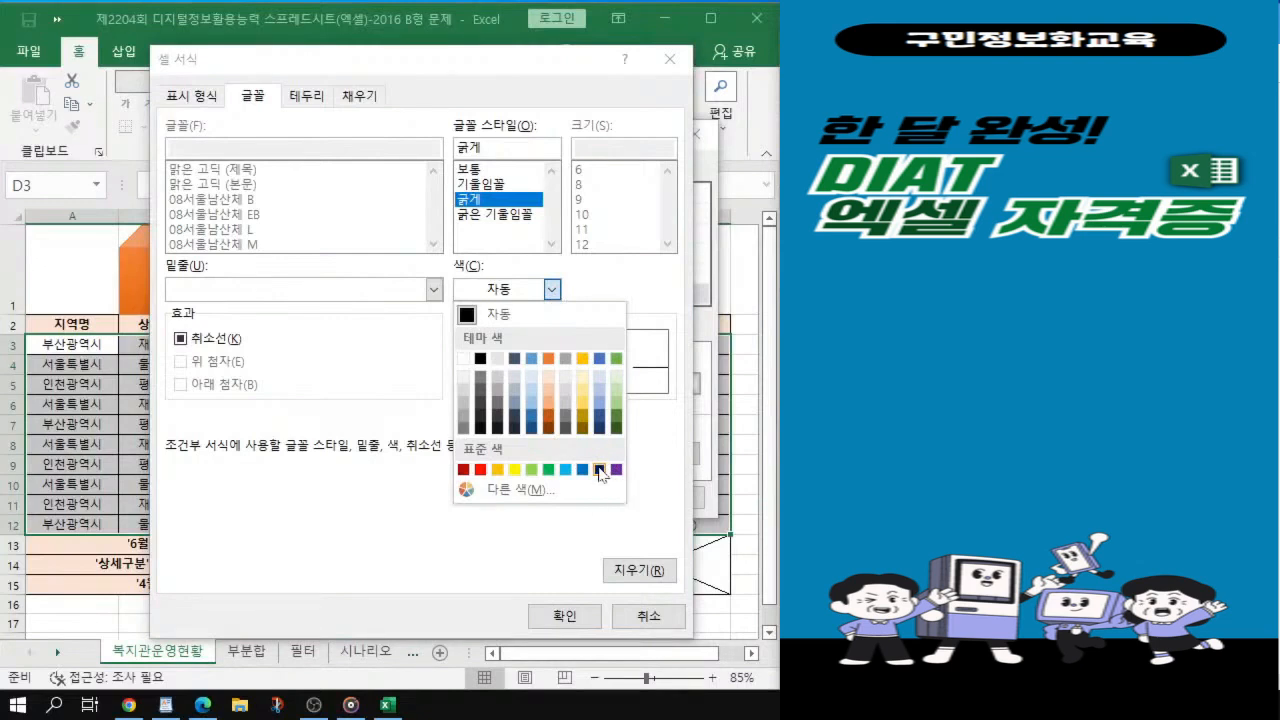
key("Escape")
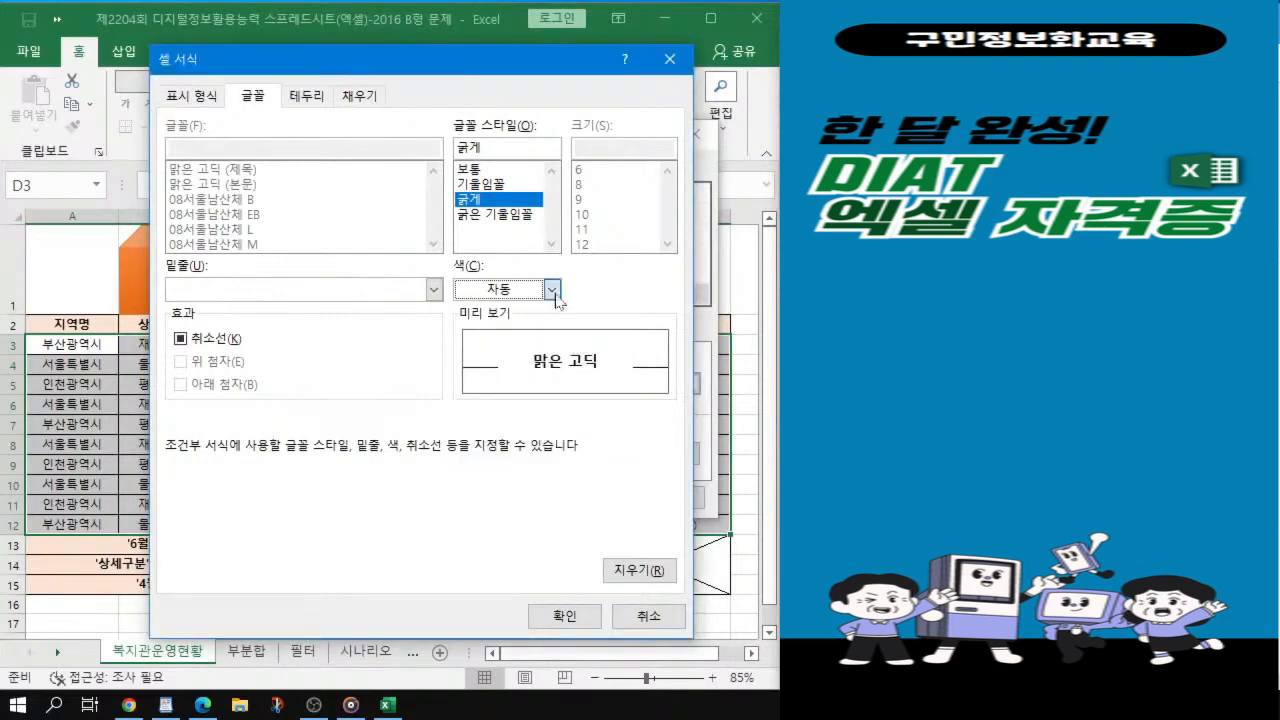
Step: Set the rule's font colour to the standard dark blue and confirm the cell format
left_click(552, 289)
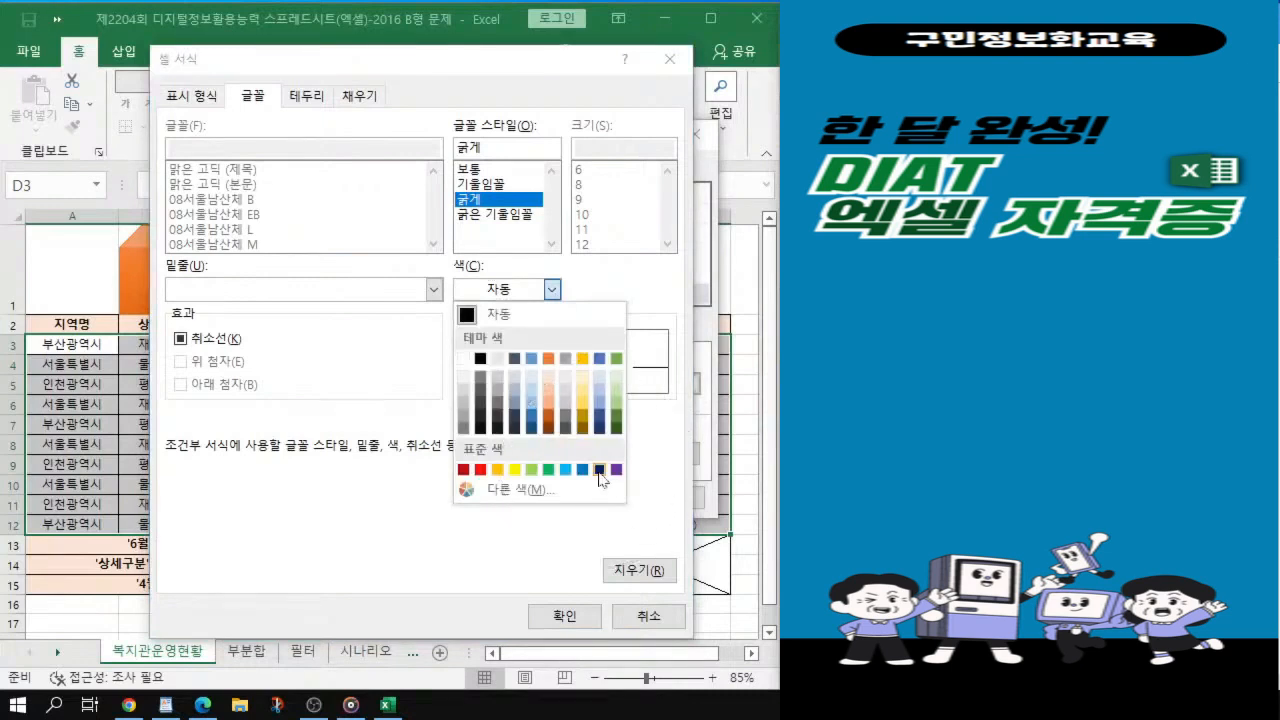
left_click(599, 469)
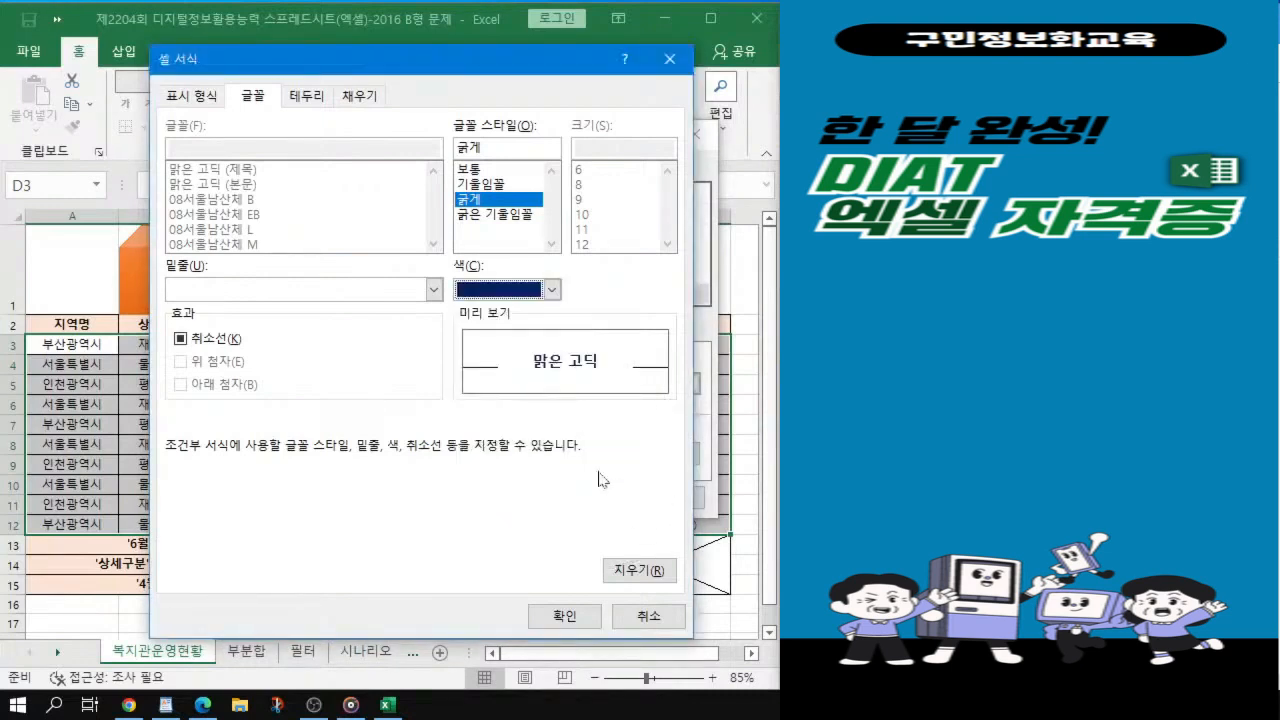
left_click(571, 627)
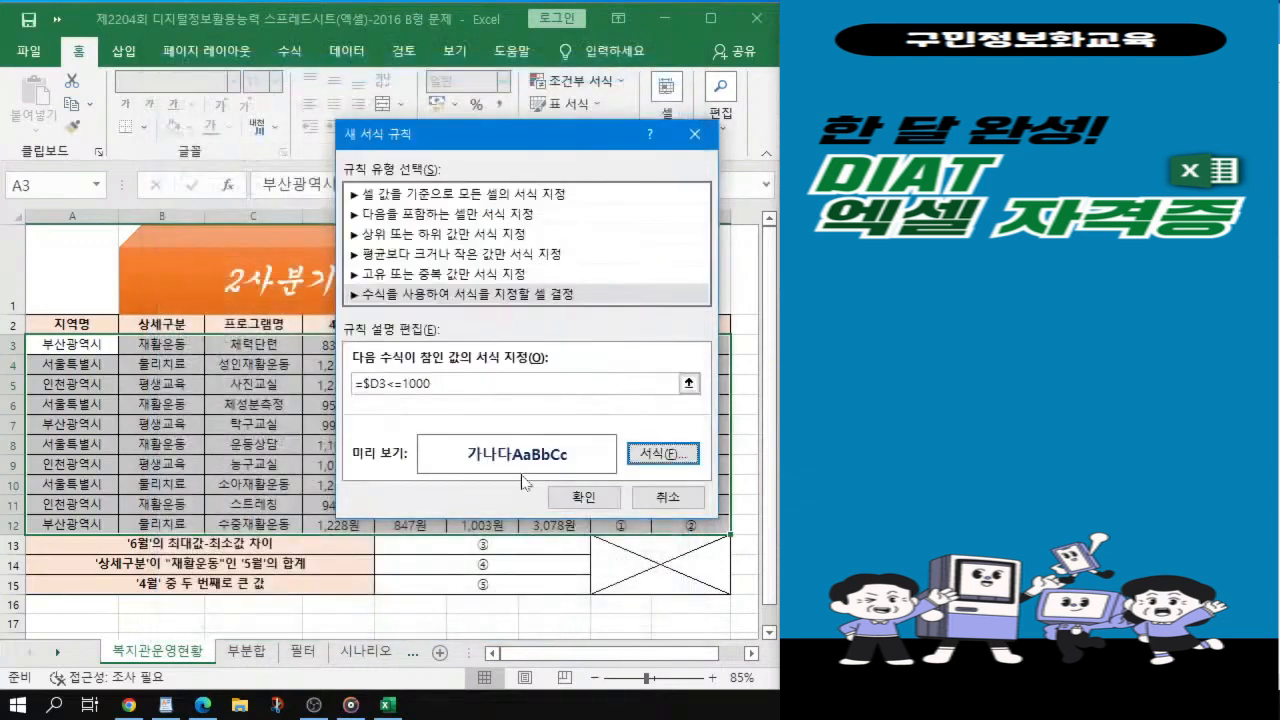
Step: Apply the new formula-based conditional formatting rule to the table range A3:I12
key("ctrl")
key("ctrl")
key("ctrl")
key("ctrl")
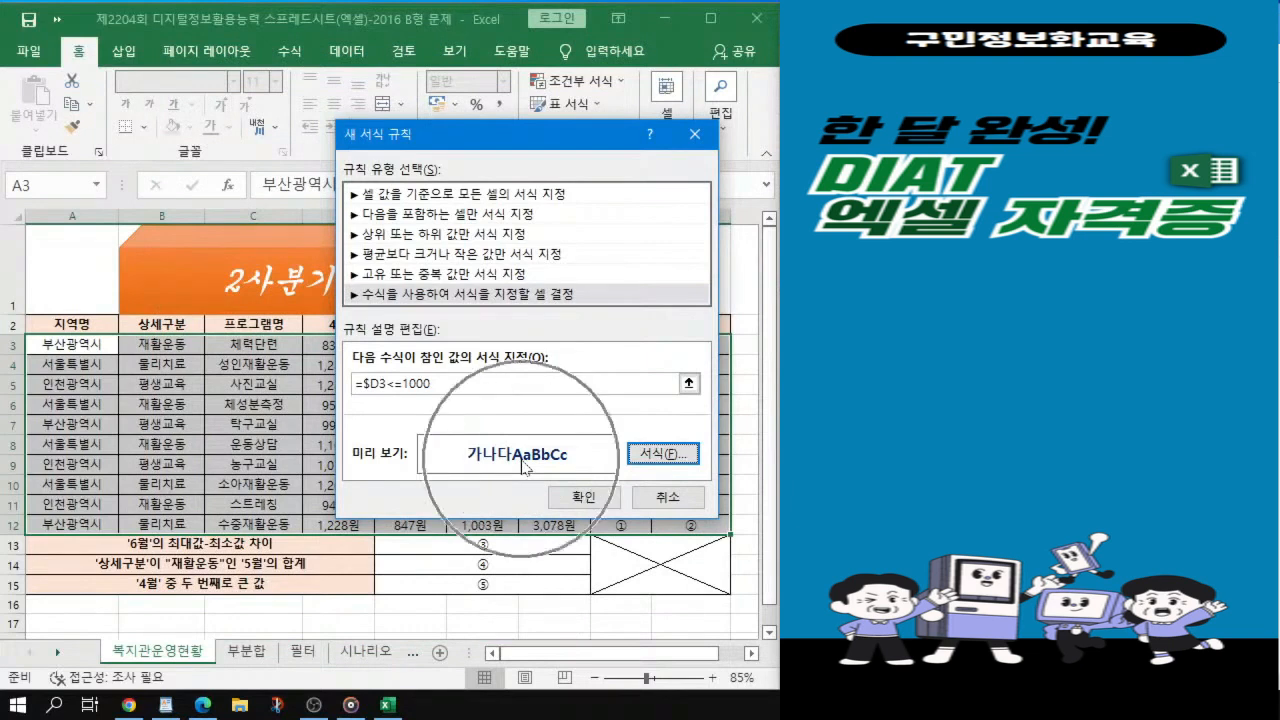
left_click(583, 498)
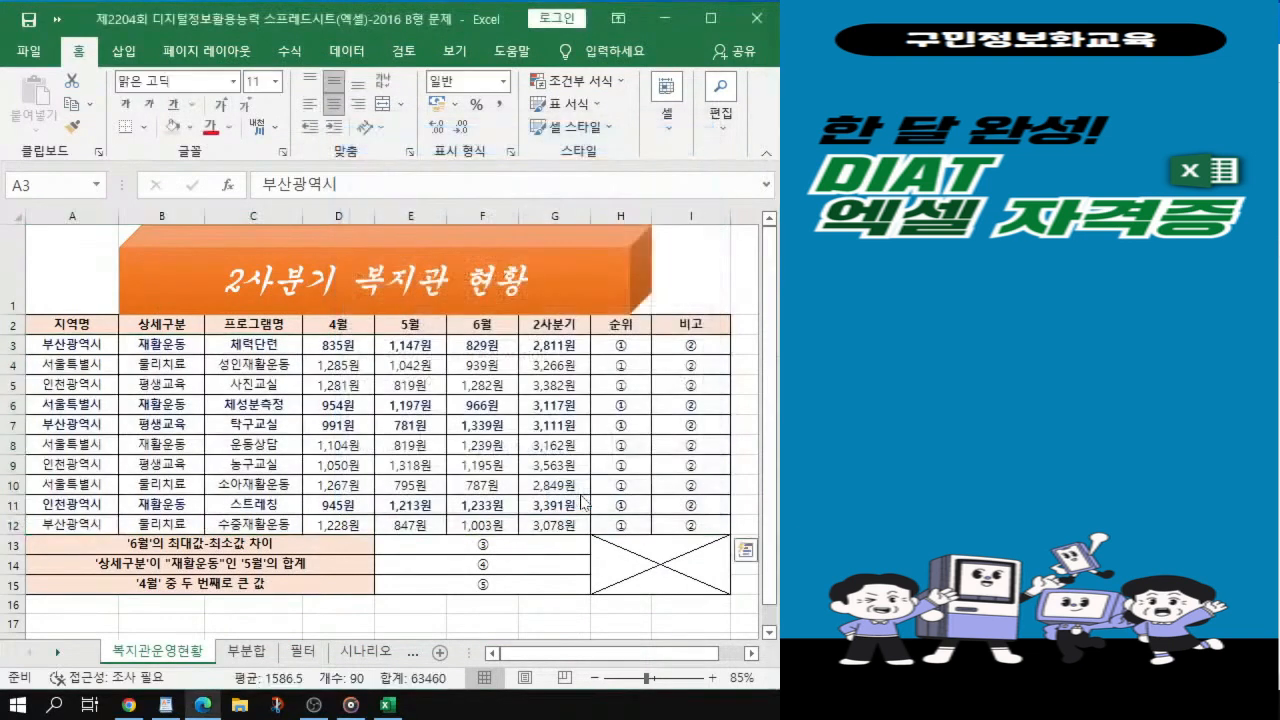
Step: Examine the conditionally formatted rows across the table, from the 지역명 column through the 비고 column
scroll(178, 465, "up", 3, "ctrl")
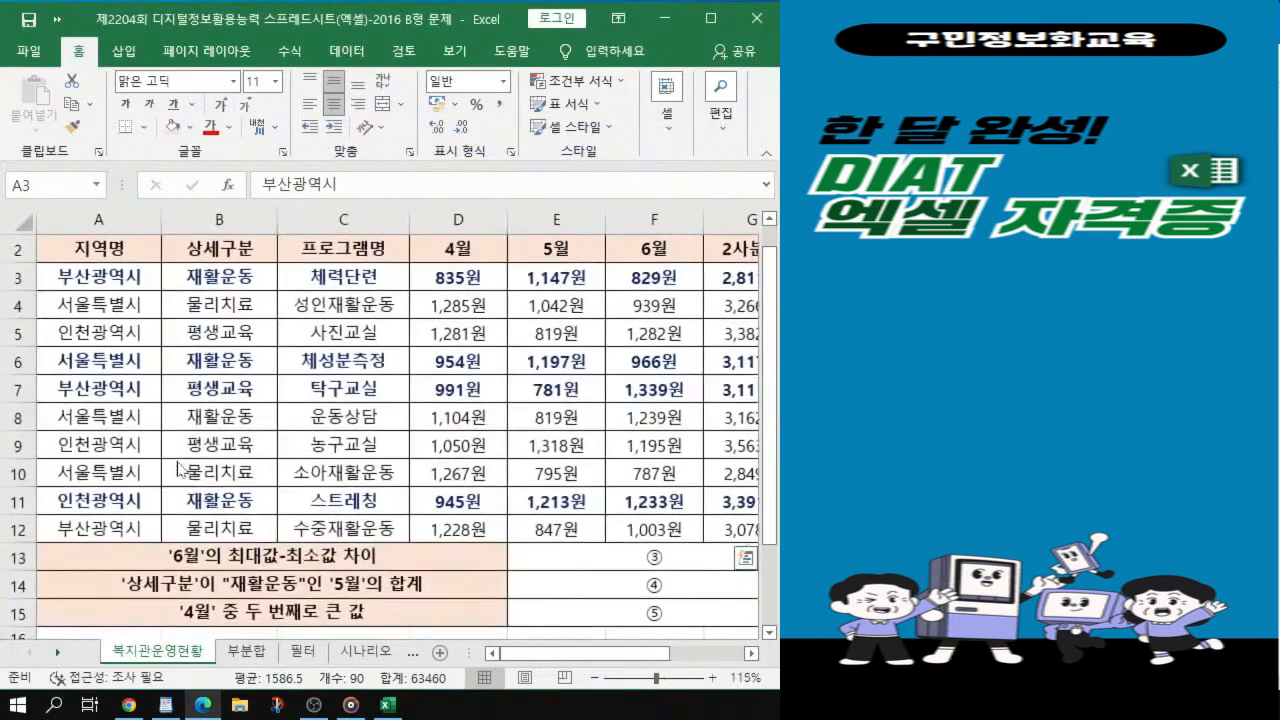
scroll(322, 432, "up", 1)
scroll(322, 432, "down", 2)
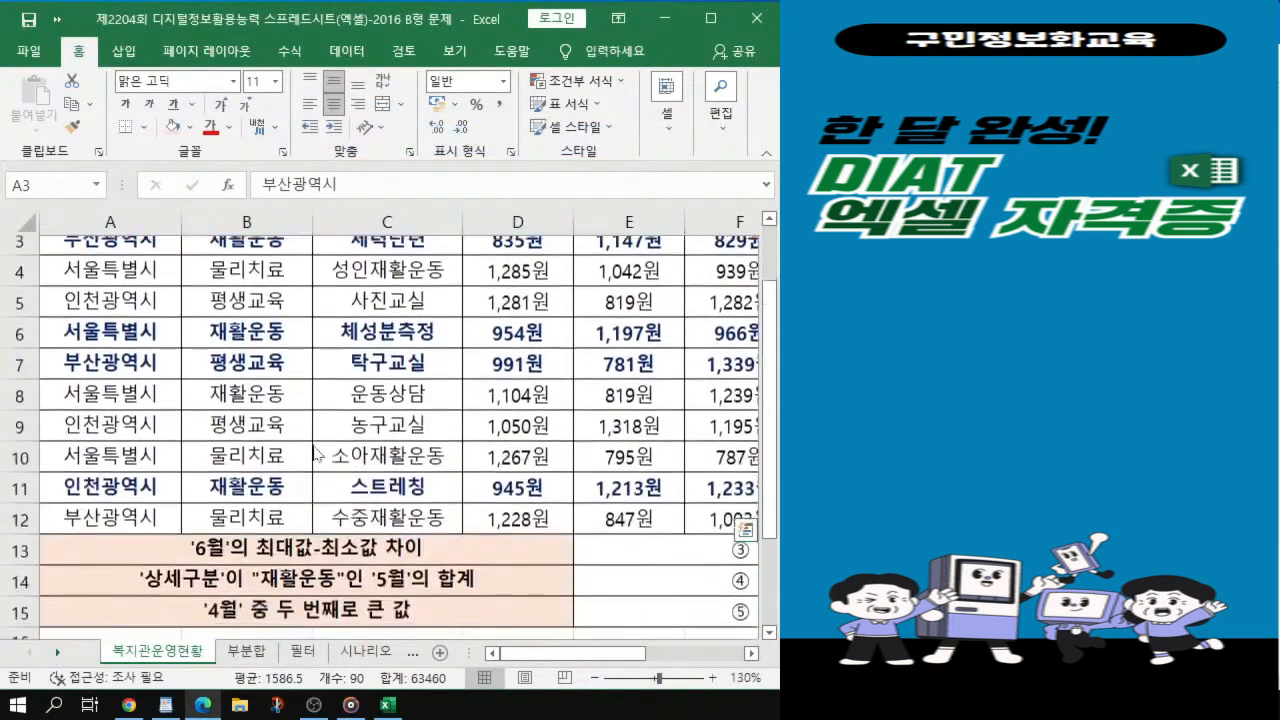
left_click_drag(767, 529, 761, 480)
left_click(380, 336)
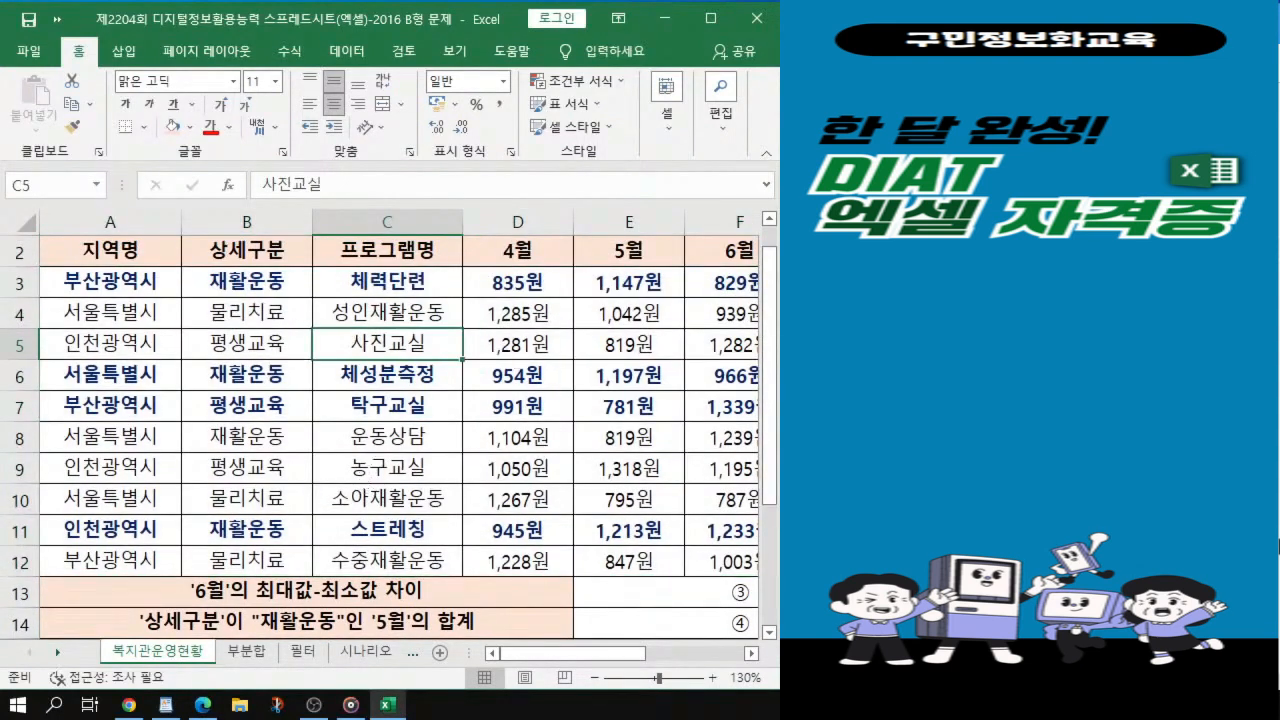
key("alt+Tab")
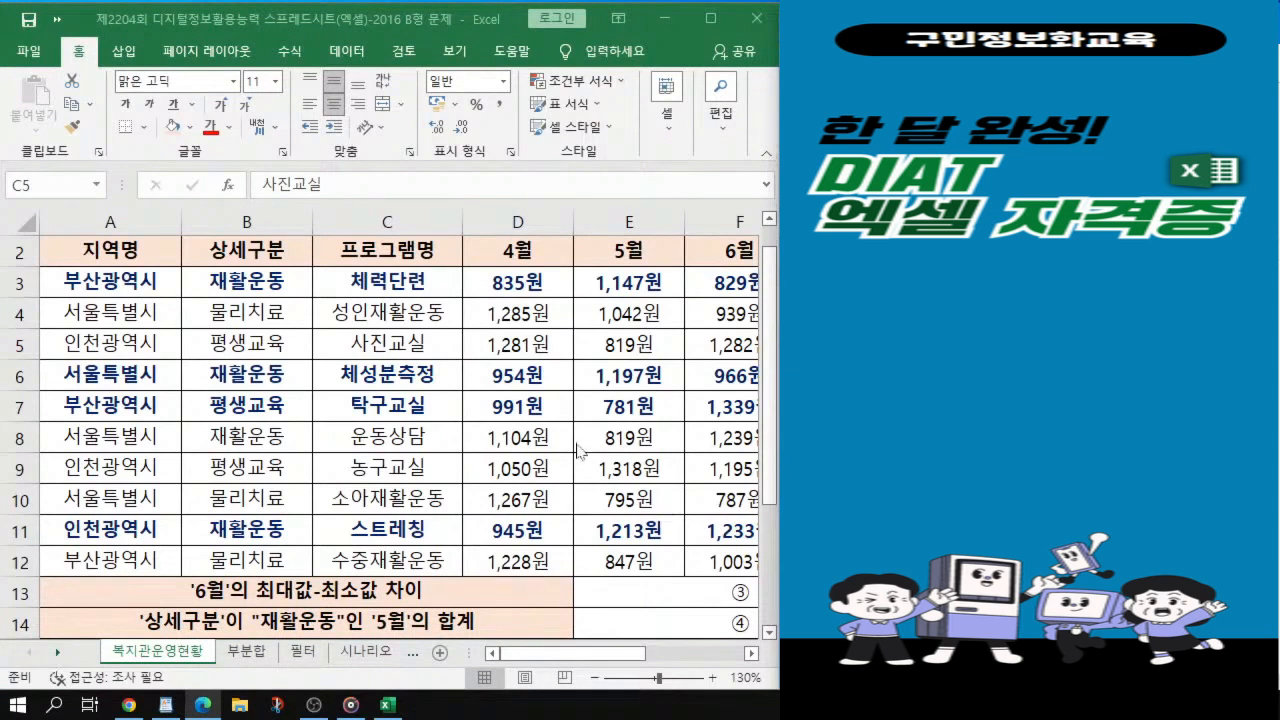
left_click(548, 656)
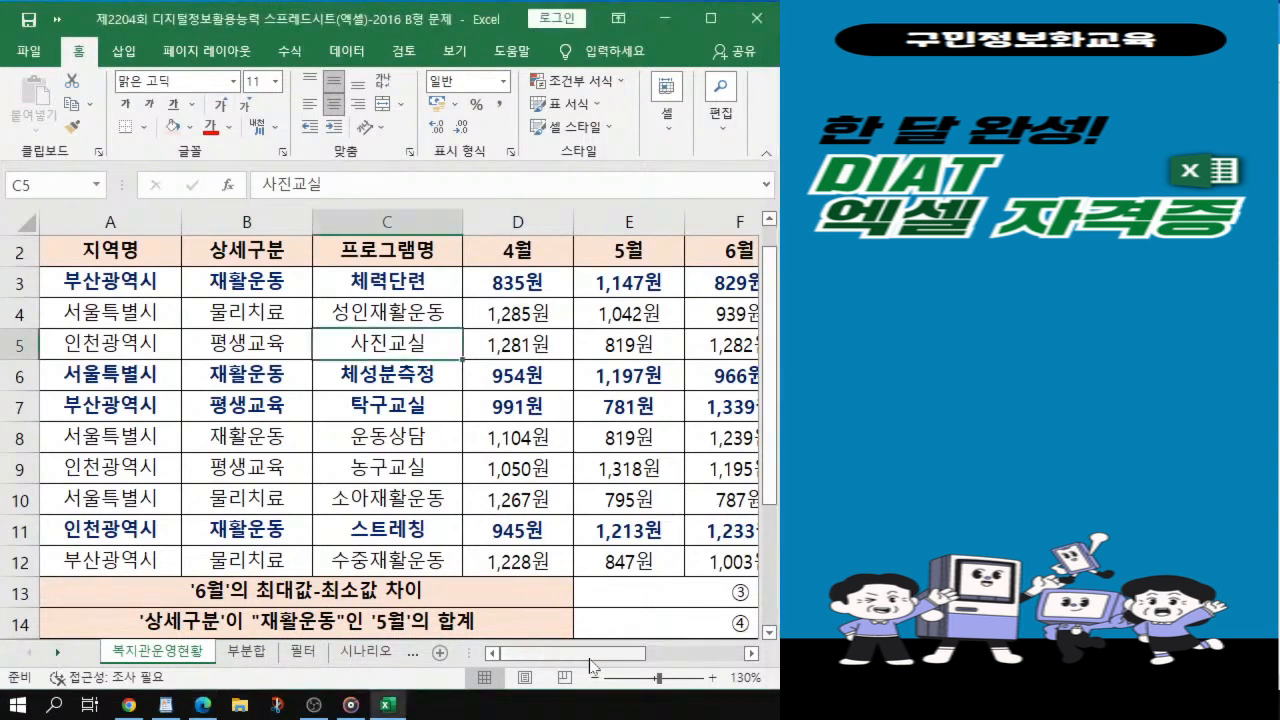
left_click_drag(598, 665, 666, 665)
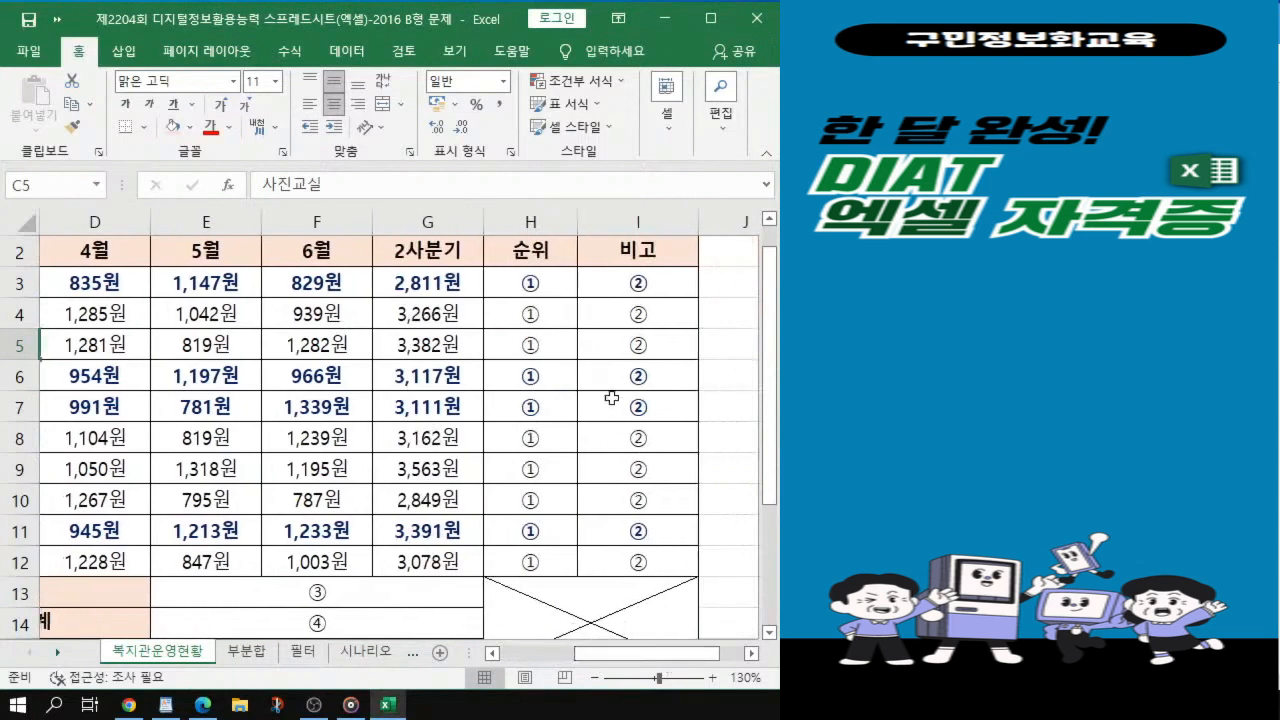
left_click(538, 283)
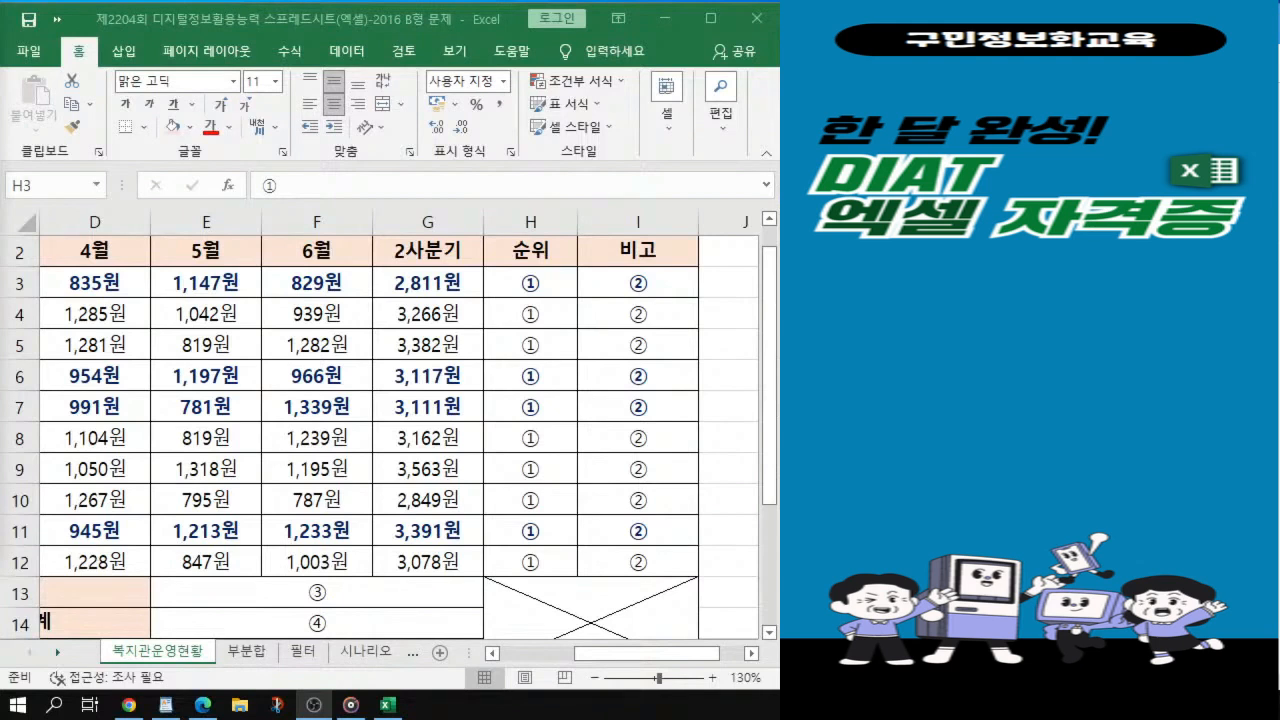
left_click(545, 295)
left_click_drag(545, 295, 548, 562)
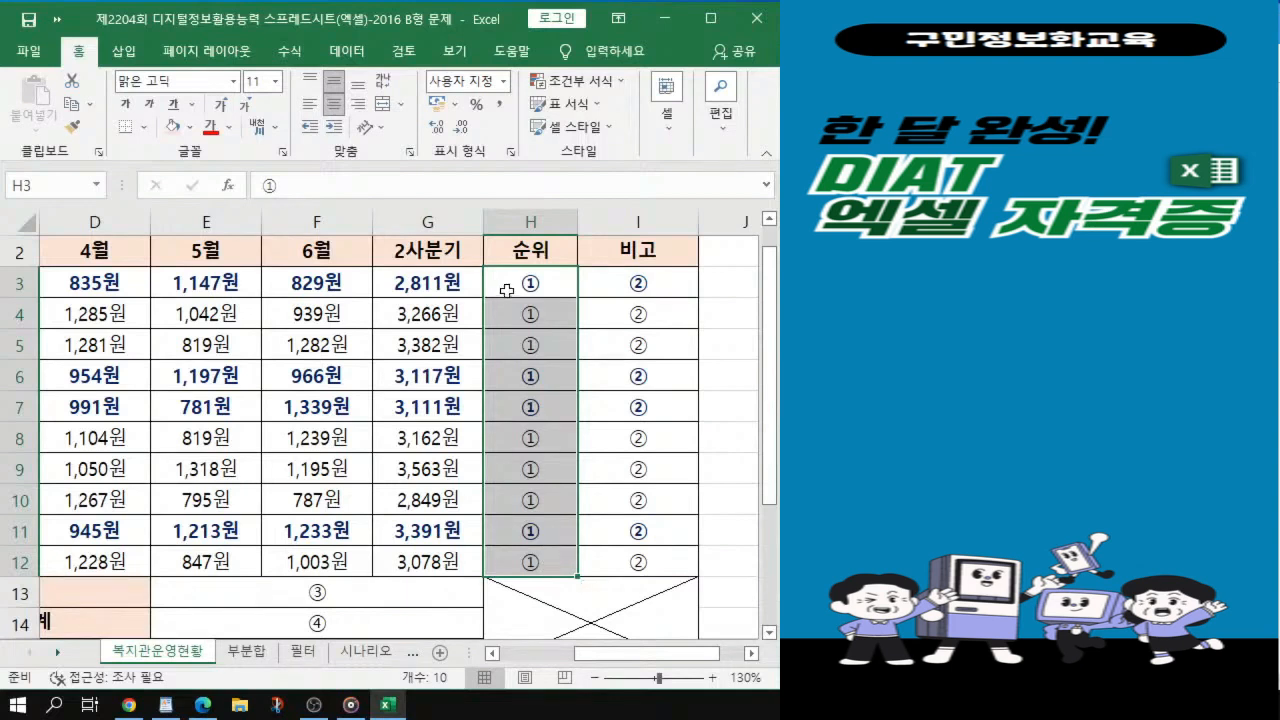
key("ctrl+q")
left_click_drag(525, 284, 548, 567)
type("=")
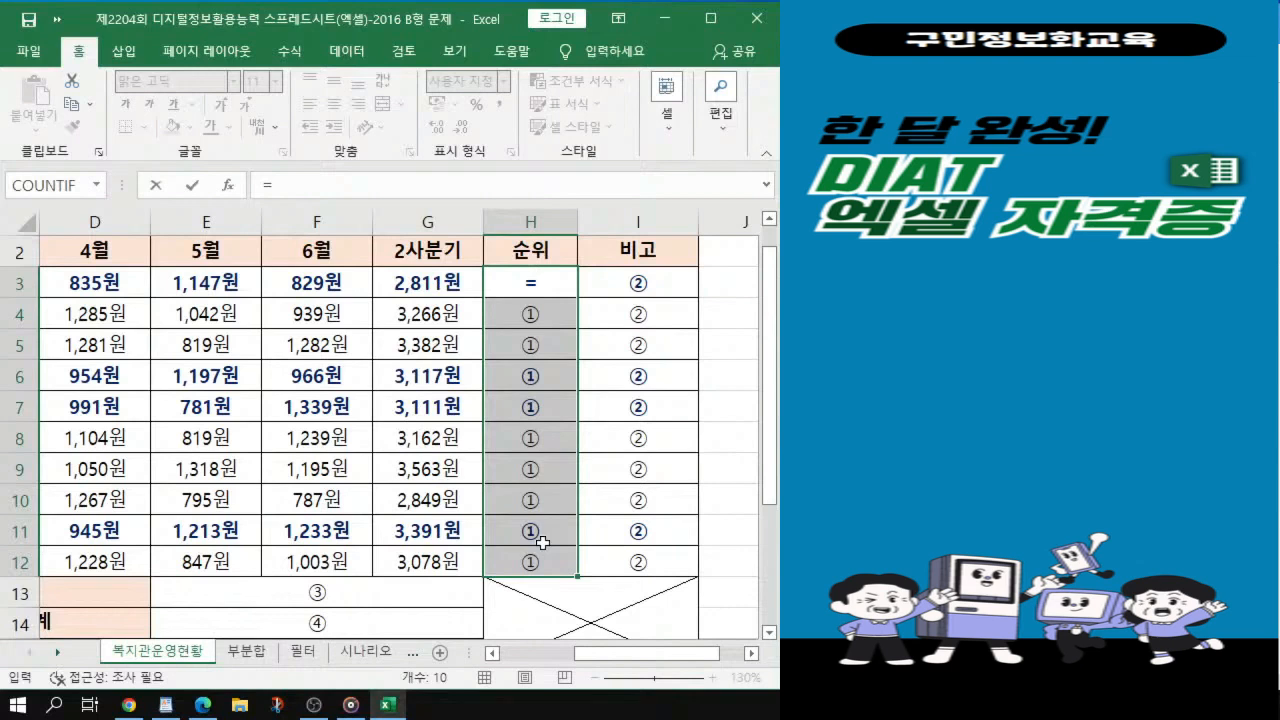
type("r")
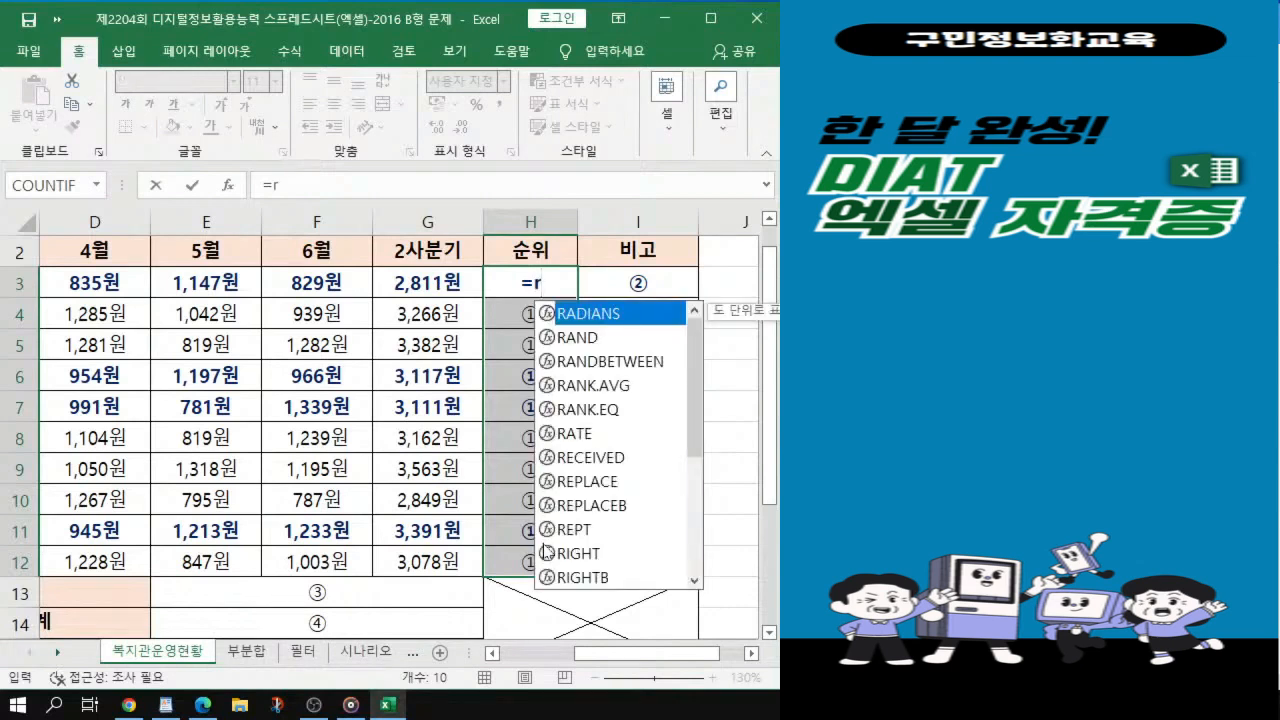
left_click(604, 412)
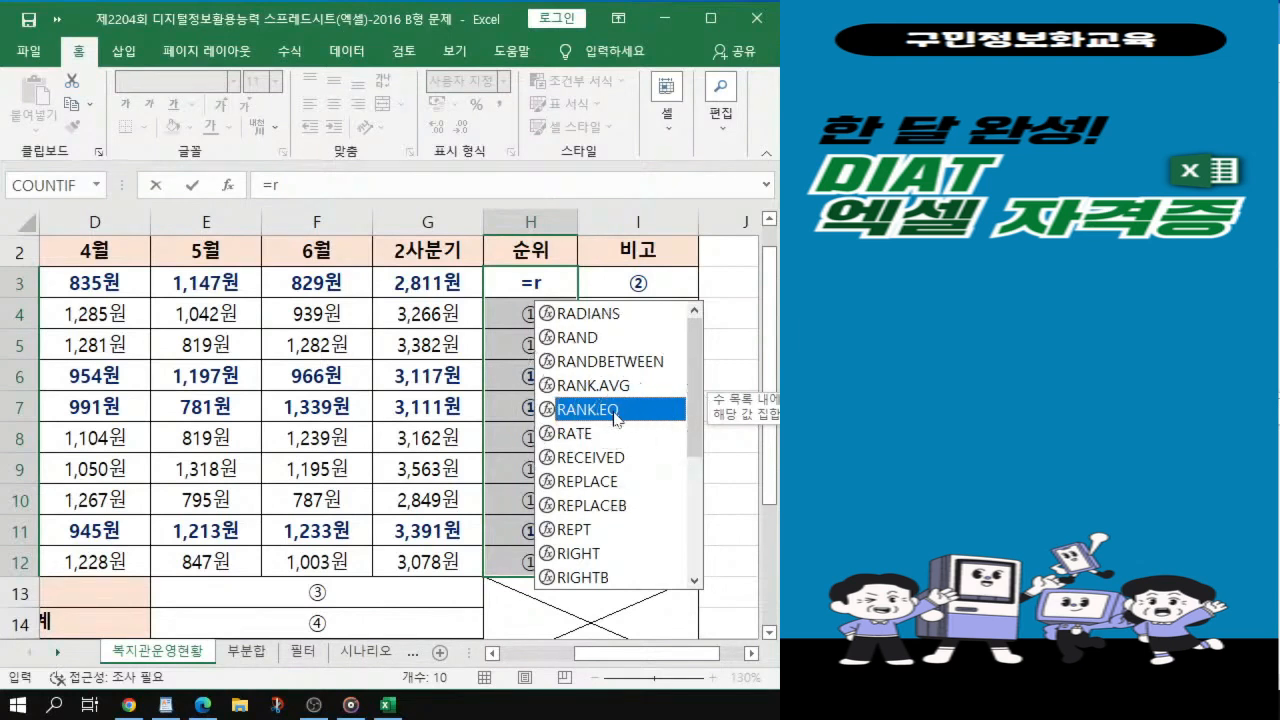
double_click(615, 411)
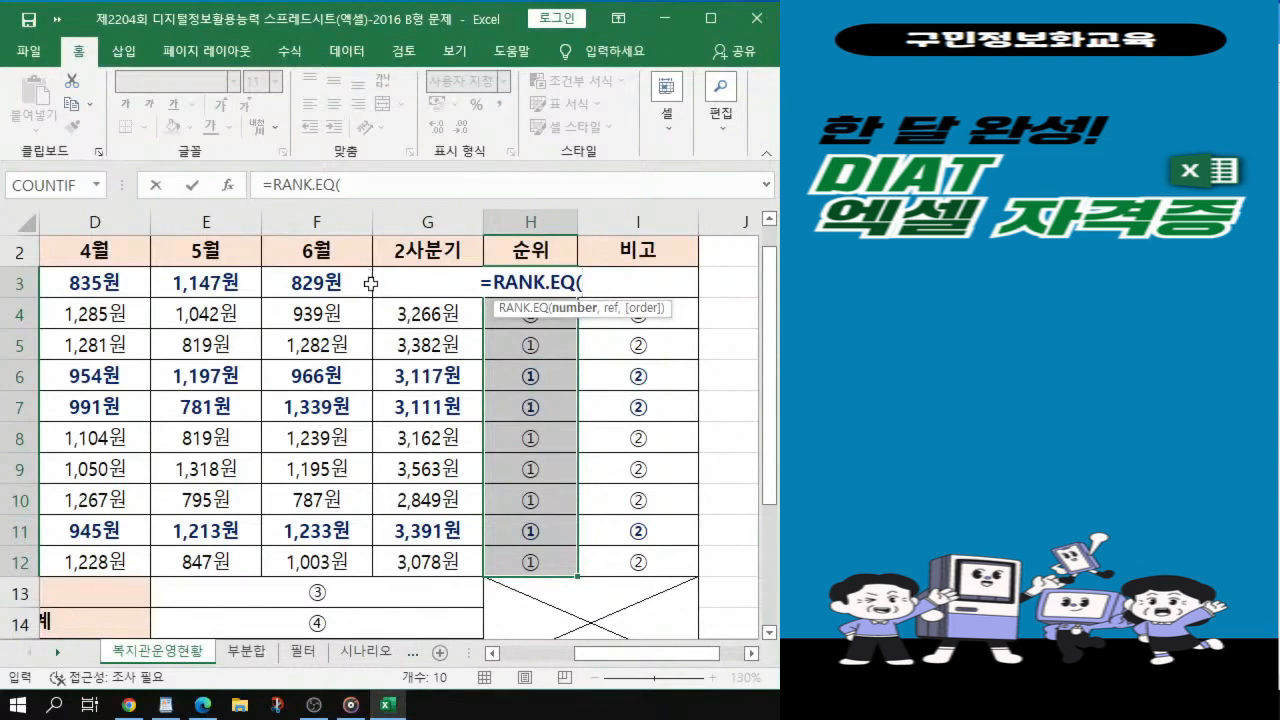
key("F2")
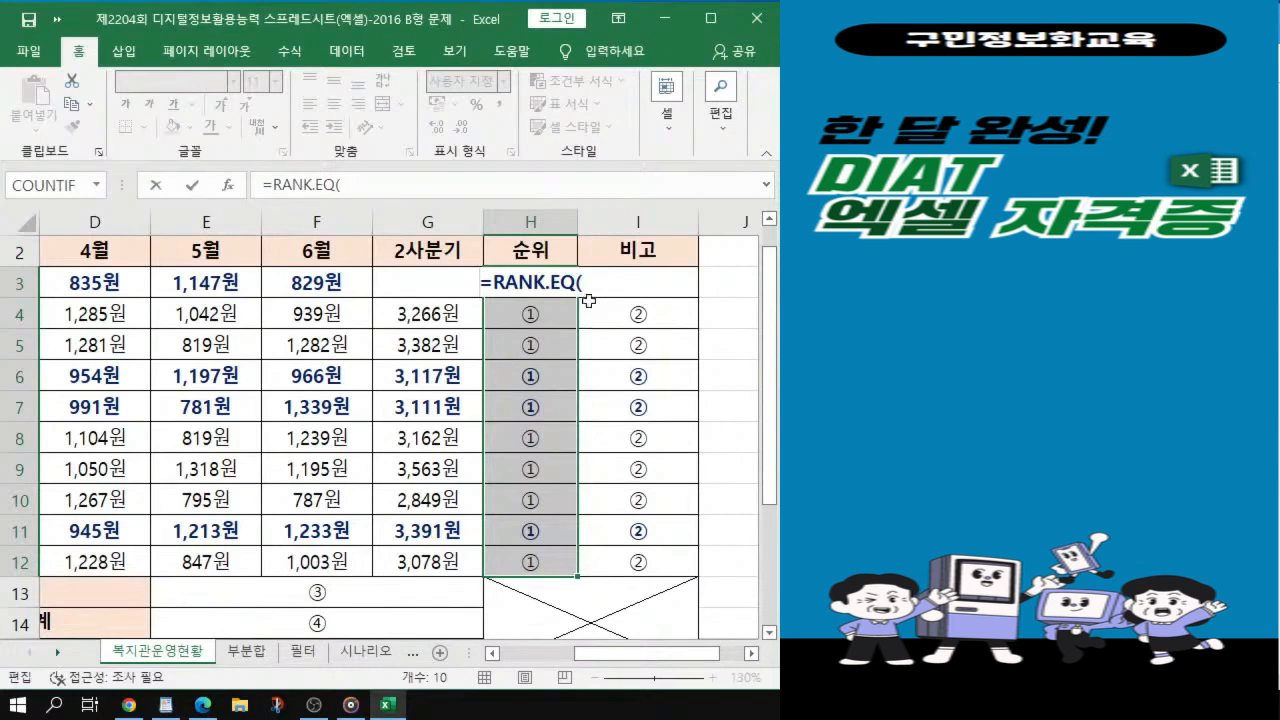
left_click_drag(582, 284, 478, 284)
key("BackSpace")
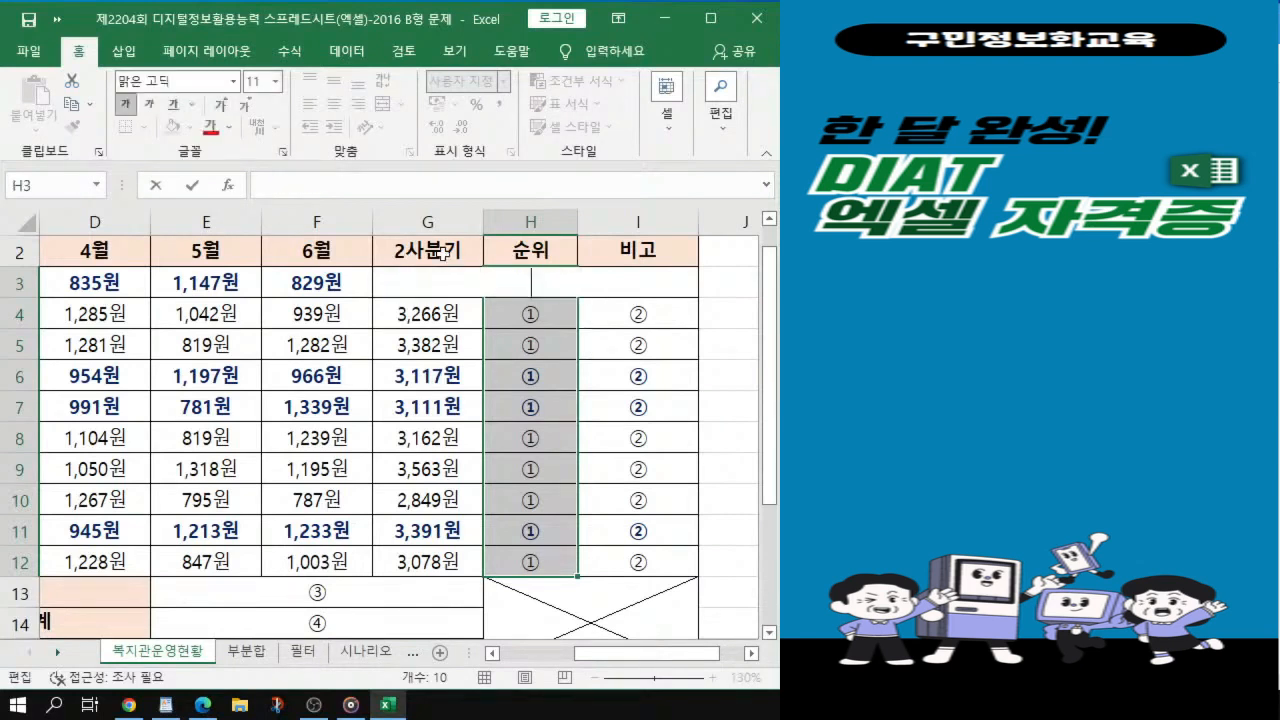
left_click(713, 414)
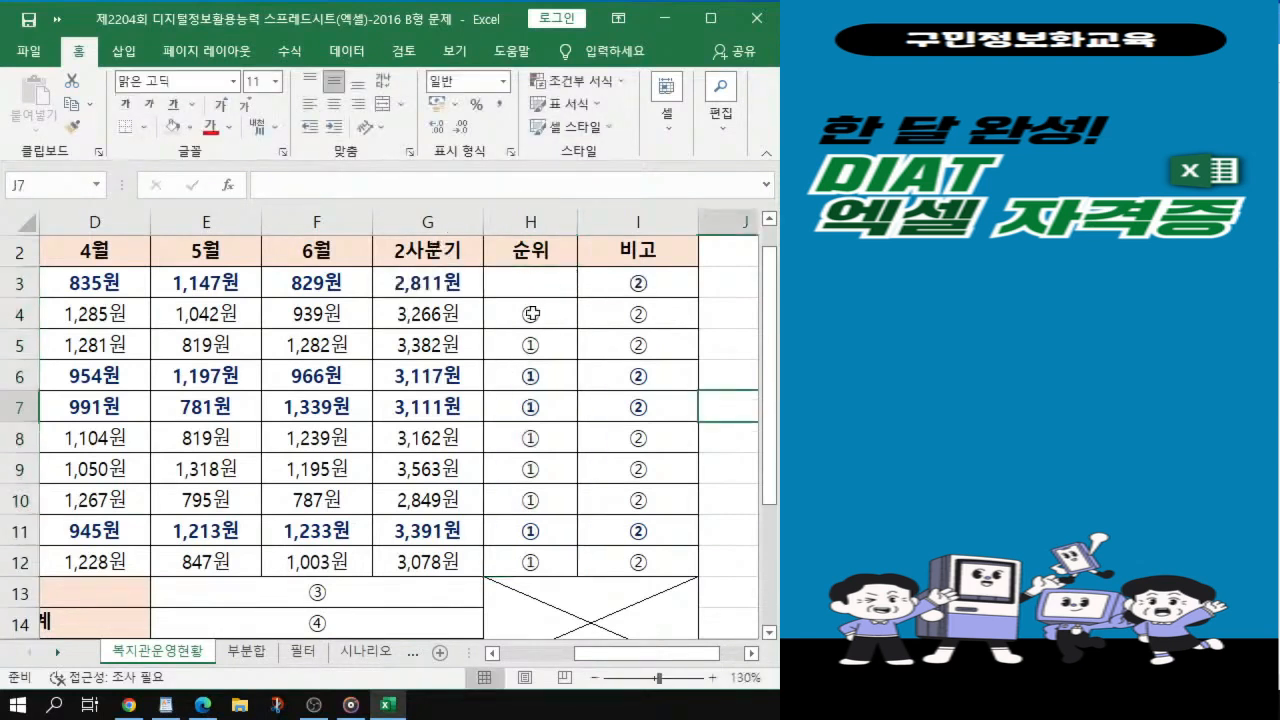
Step: Start a RANK.EQ formula for the 순위 cells H3:H12, with G3 as the number to rank
left_click(543, 280)
left_click_drag(545, 280, 540, 562)
scroll(511, 452, "down", 3)
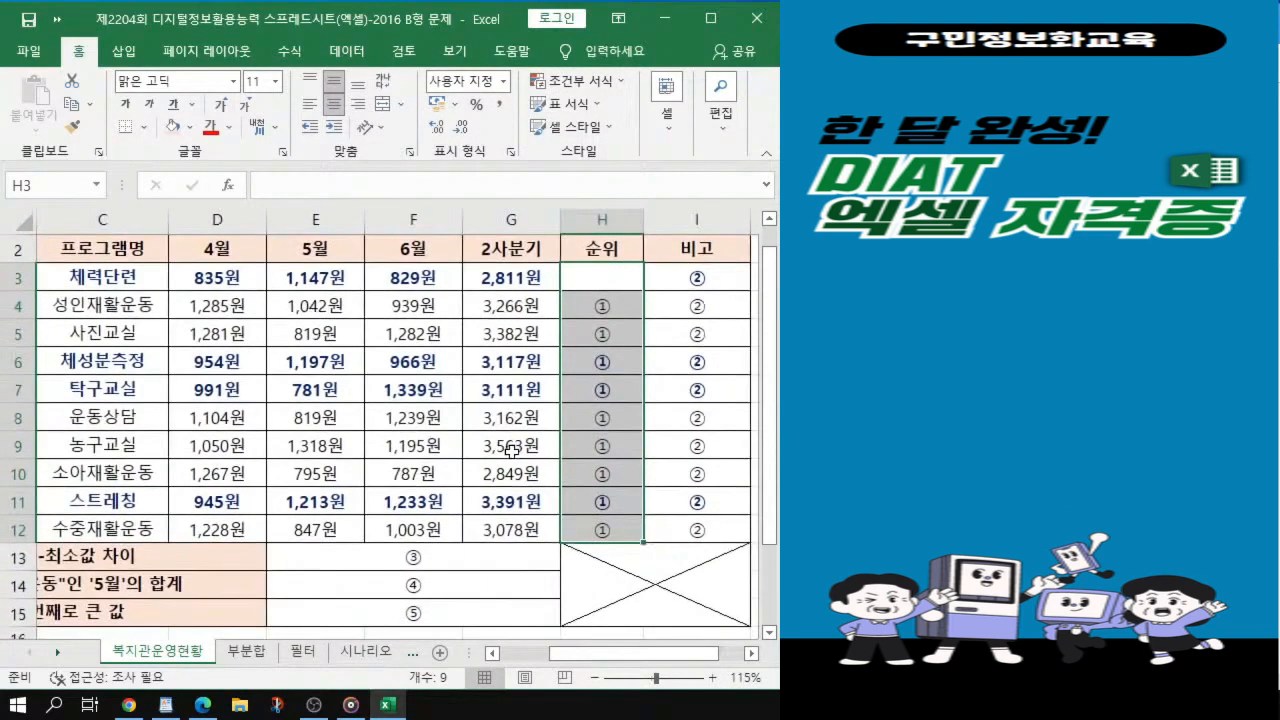
type("=")
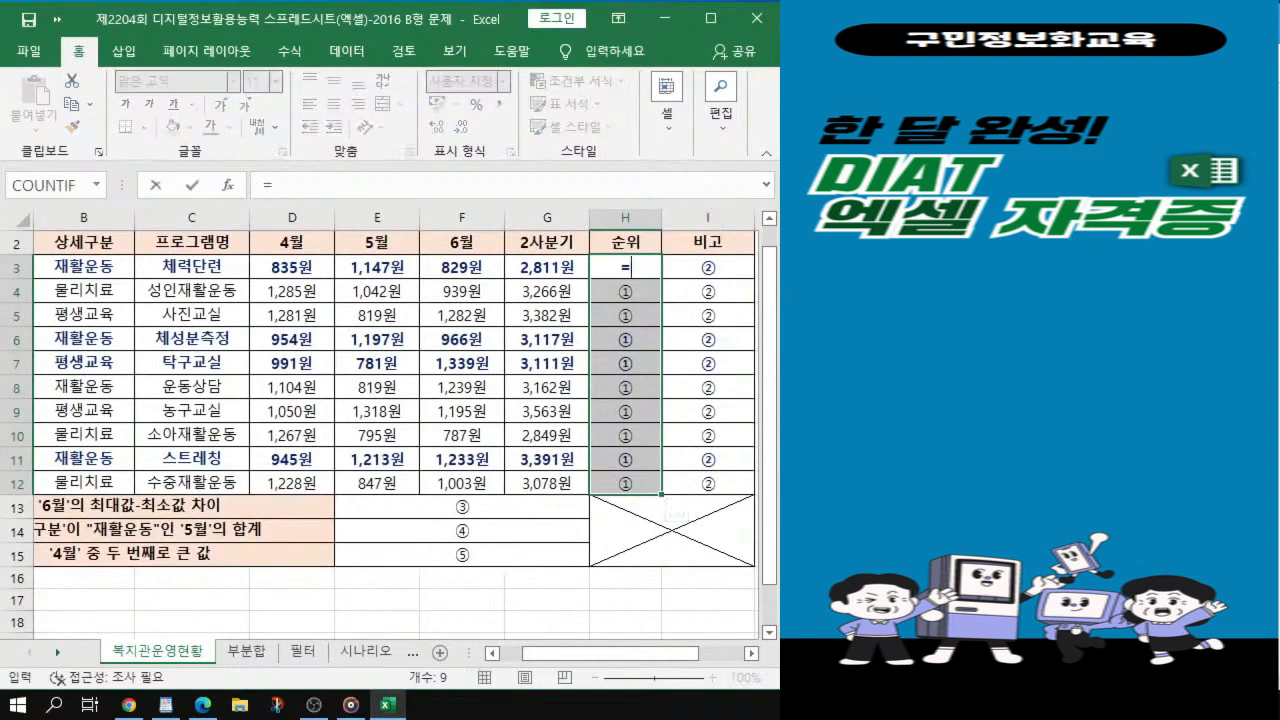
type("r")
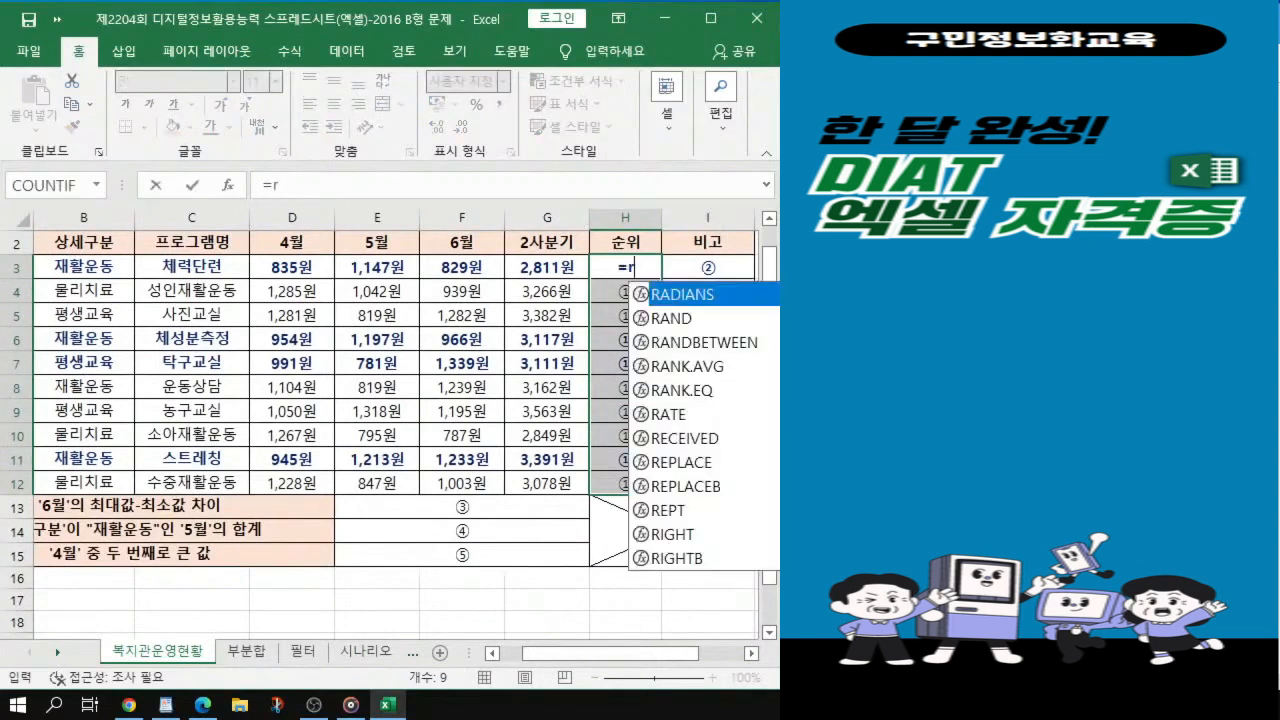
double_click(675, 390)
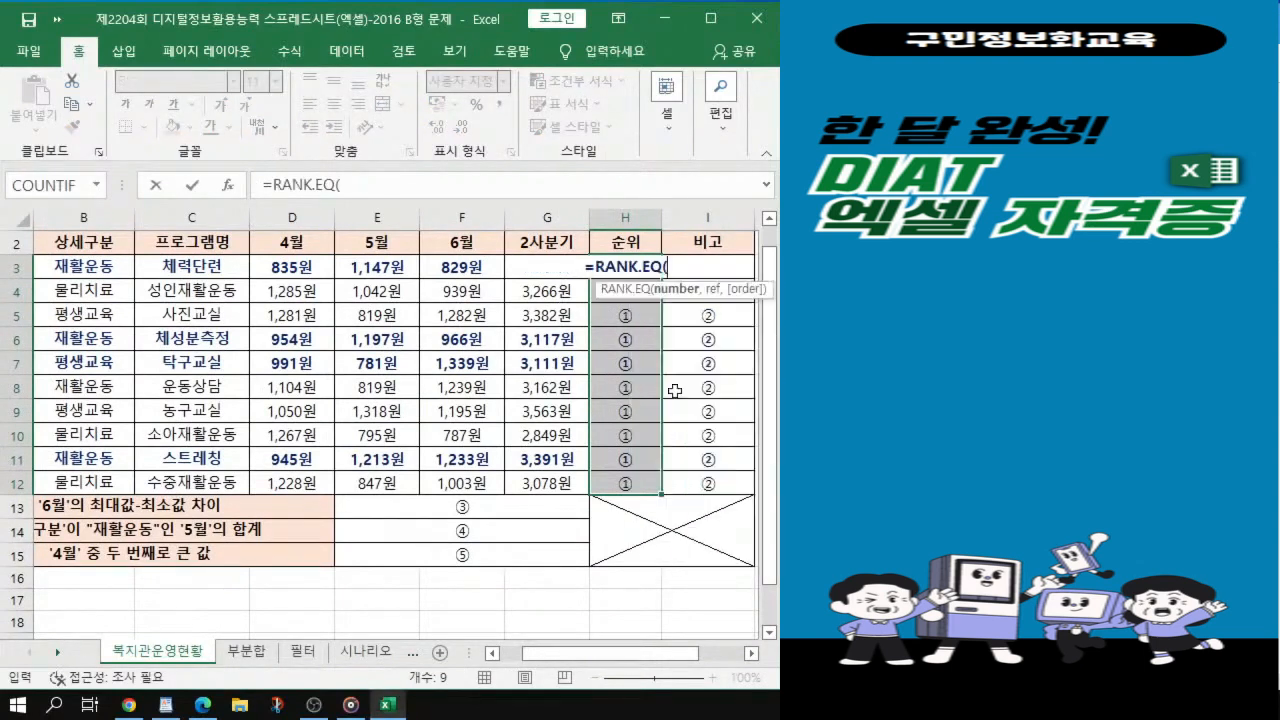
left_click(485, 267)
key("Right")
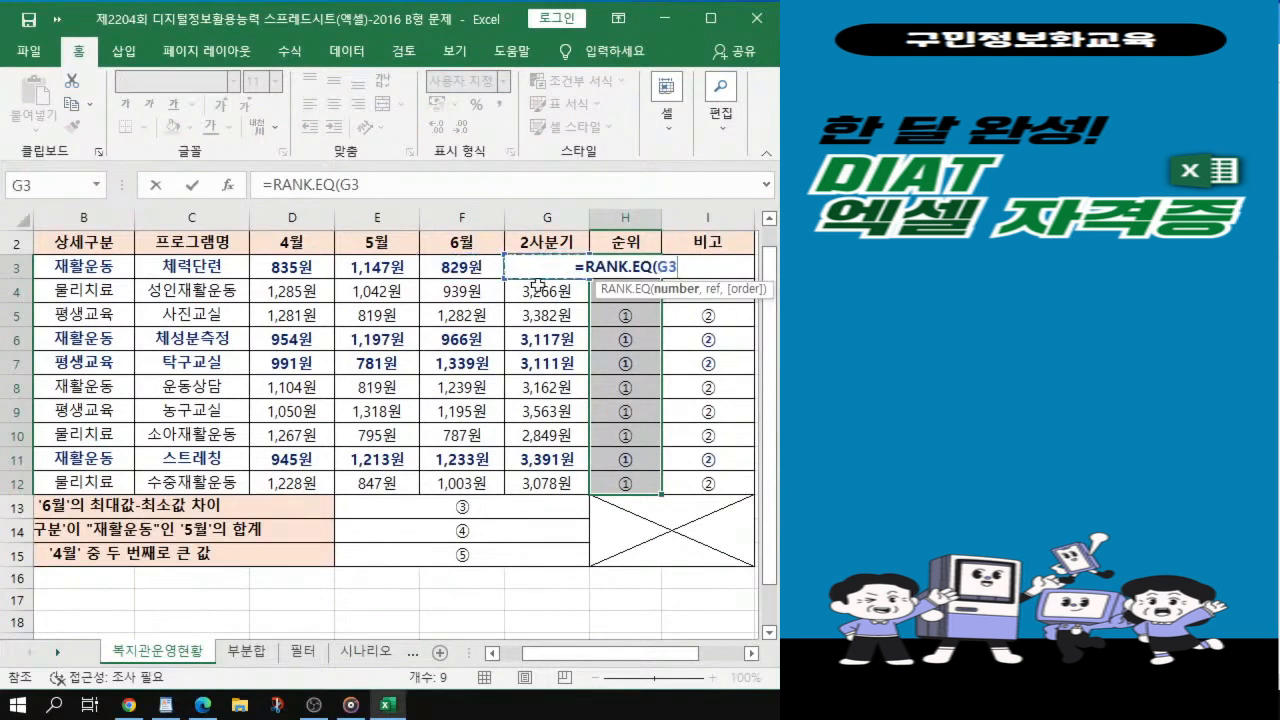
key("alt")
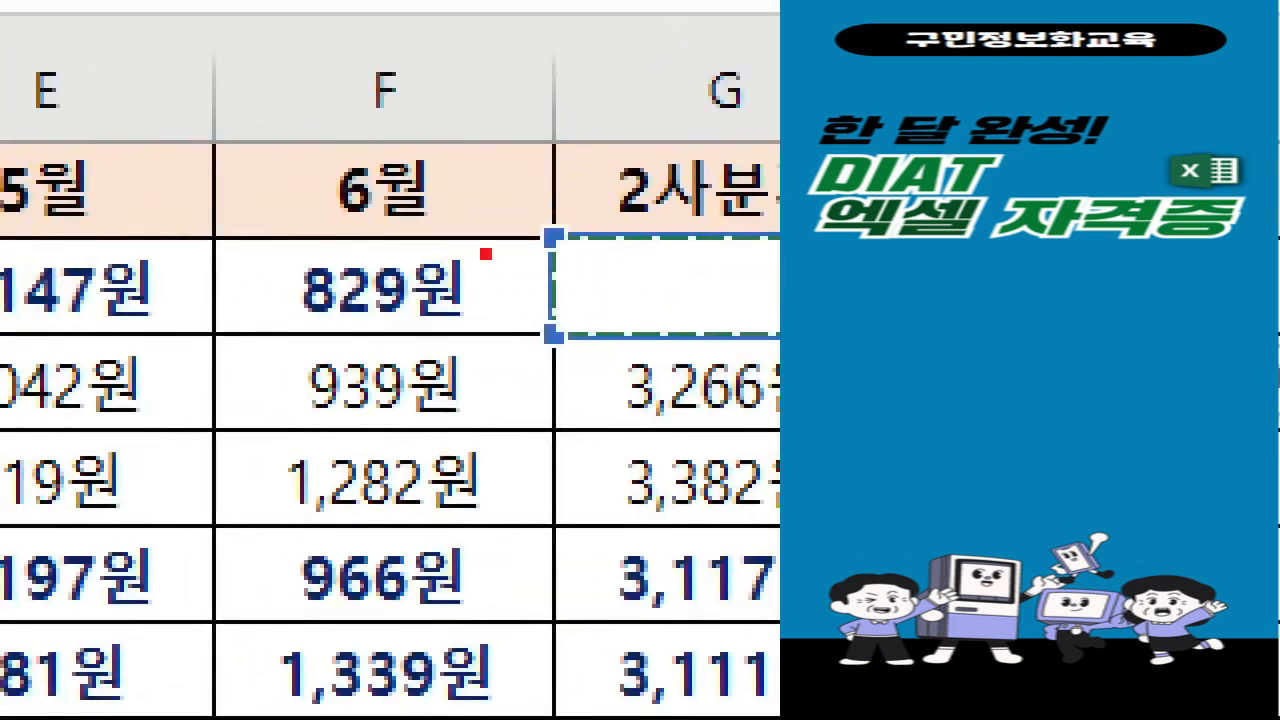
mouse_move(296, 250)
left_mouse_down()
mouse_move(312, 304)
mouse_move(430, 186)
left_mouse_up()
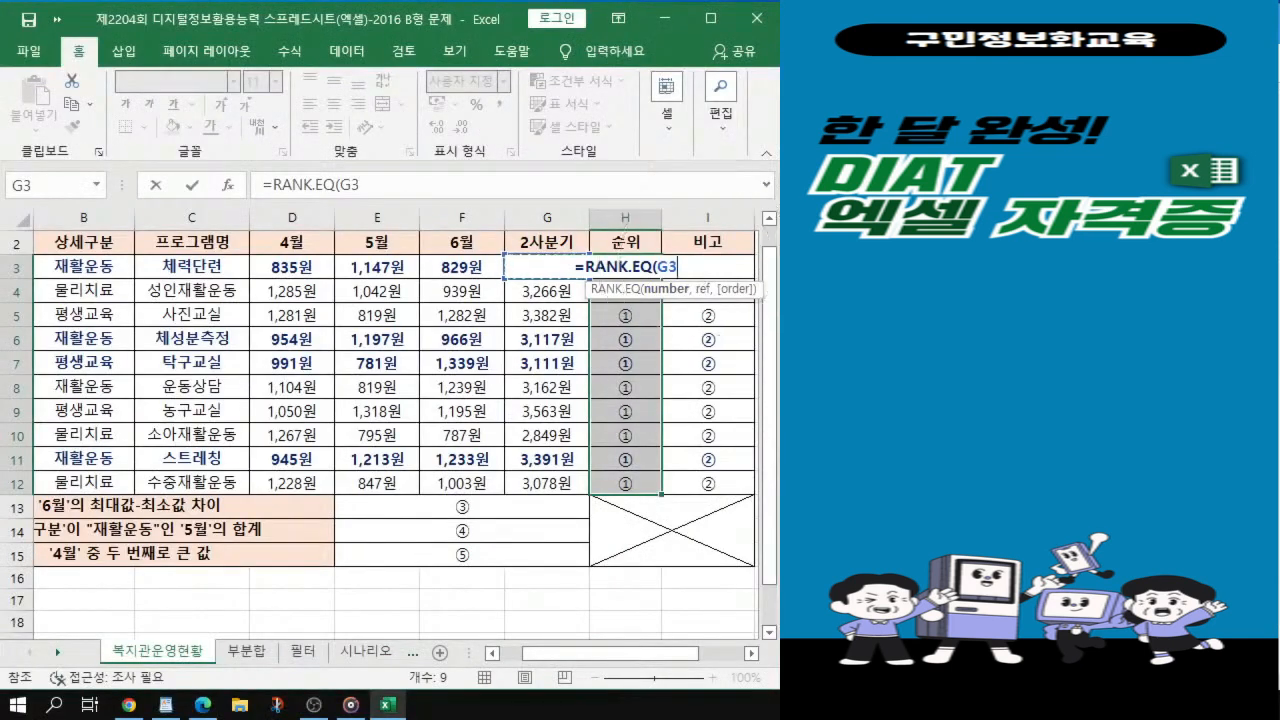
Step: Add the 2사분기 values G3:G12 as the ranking reference and close the RANK.EQ formula's parenthesis
type(",")
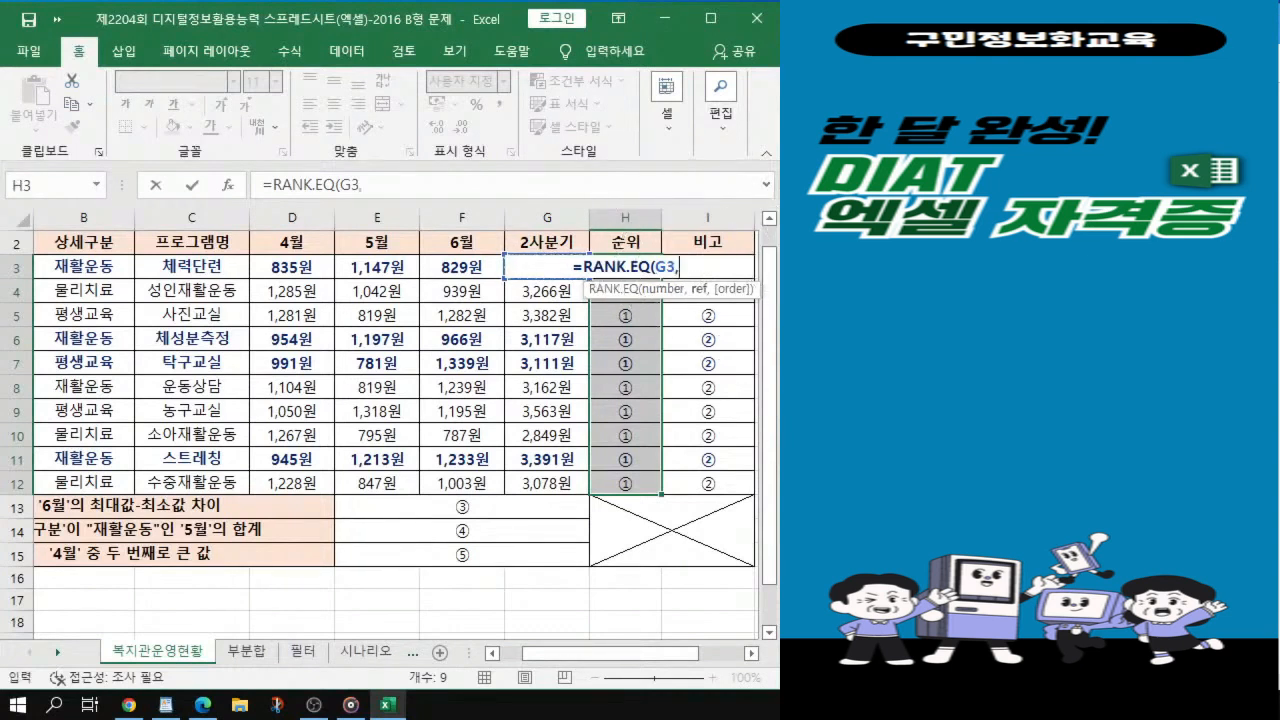
left_click(542, 484)
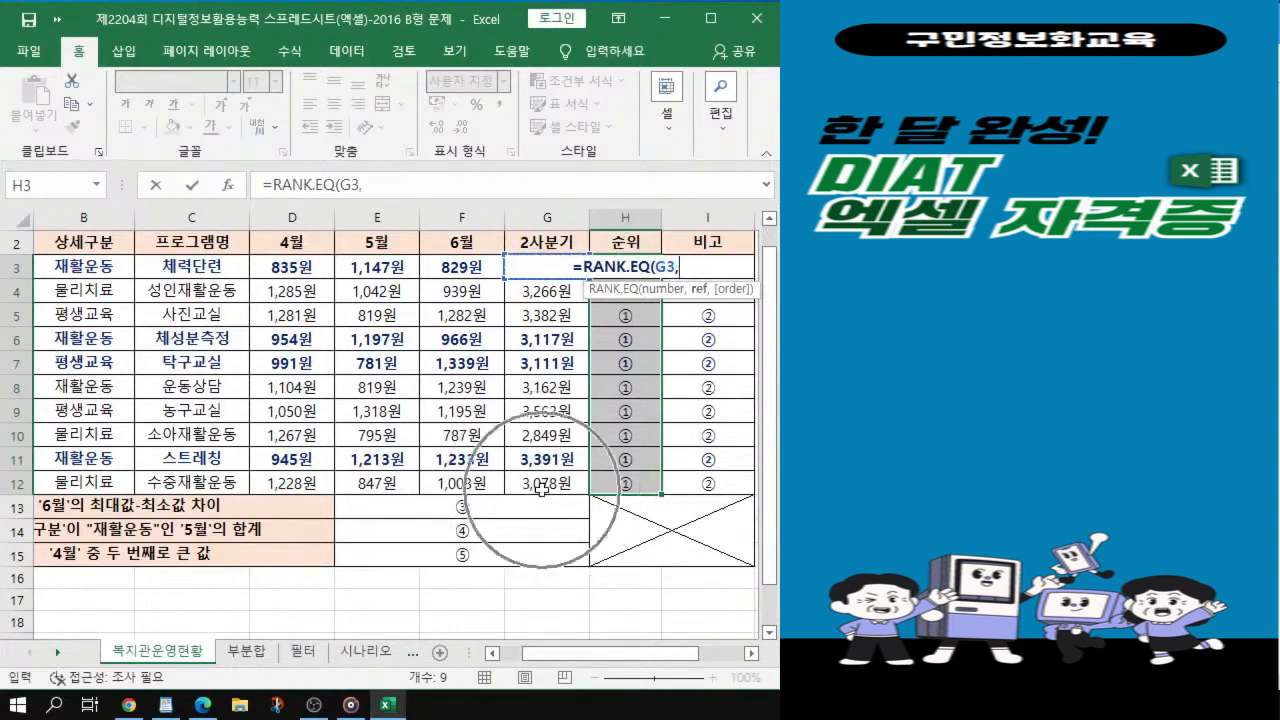
left_click_drag(542, 484, 542, 266)
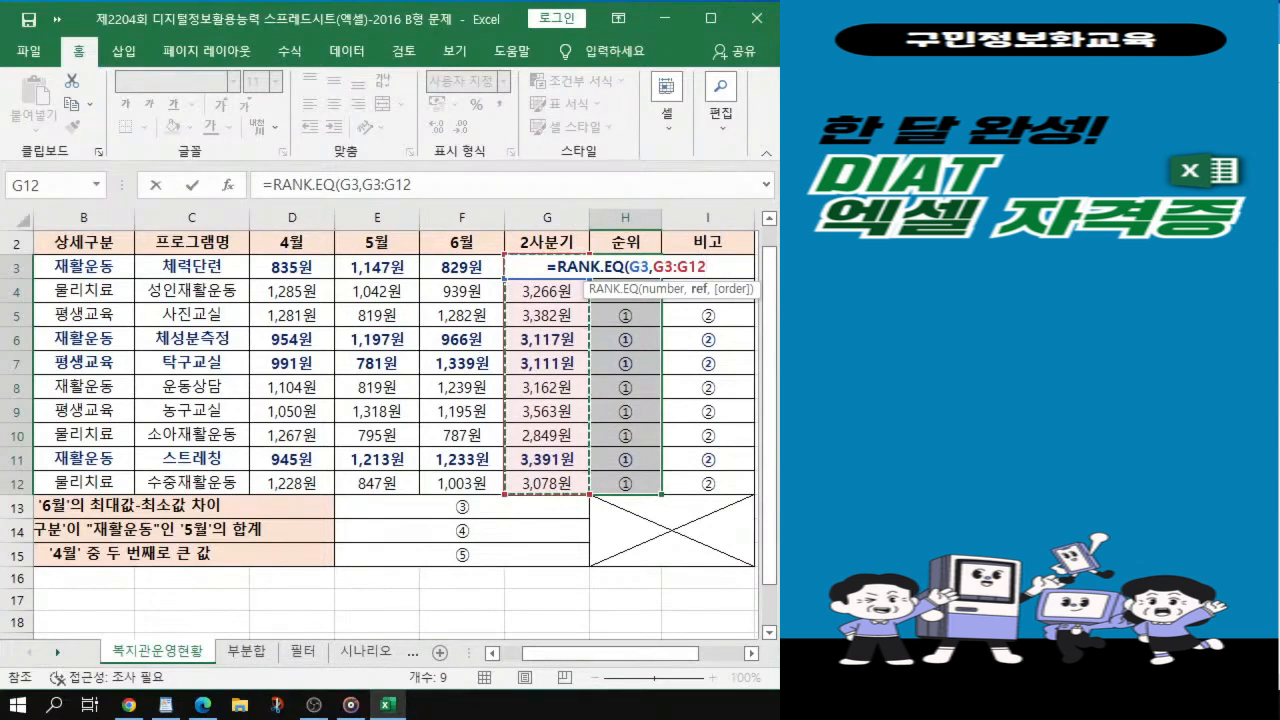
type(")")
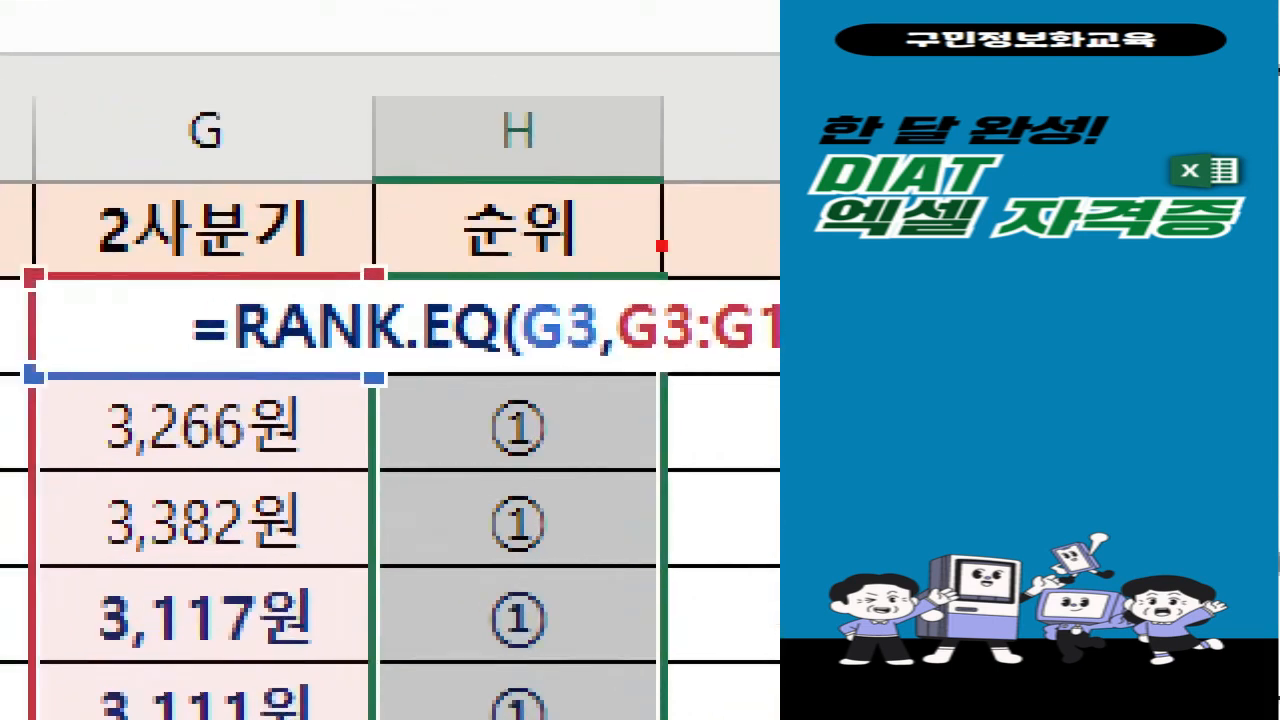
left_click_drag(520, 367, 603, 371)
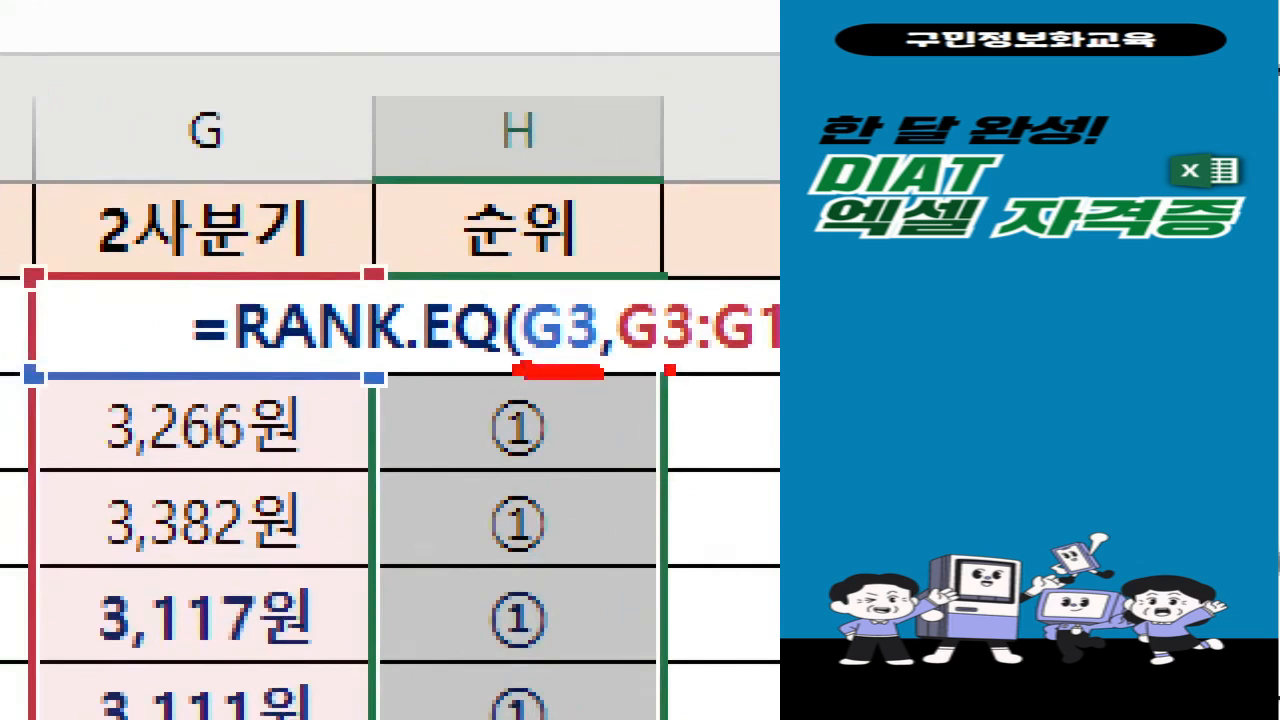
left_click_drag(638, 362, 780, 367)
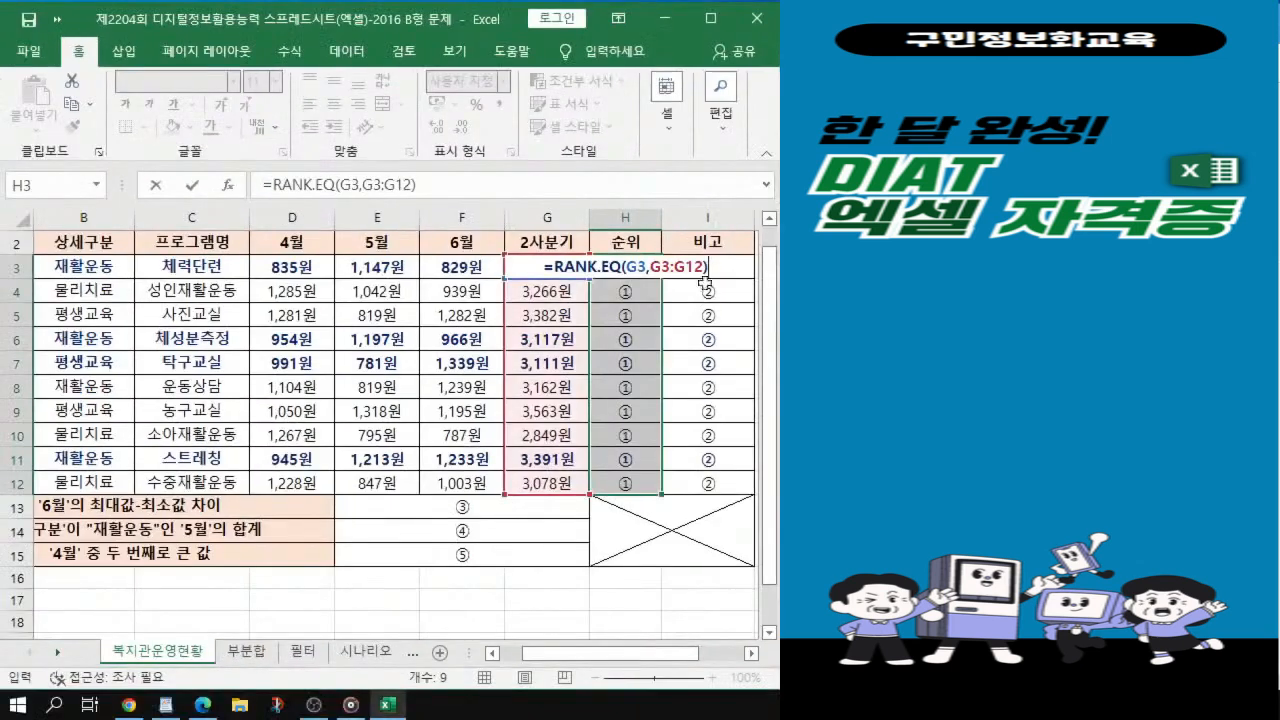
Step: Make the formula's reference range absolute so that it reads =RANK.EQ(G3,$G$3:$G$12)
key("BackSpace")
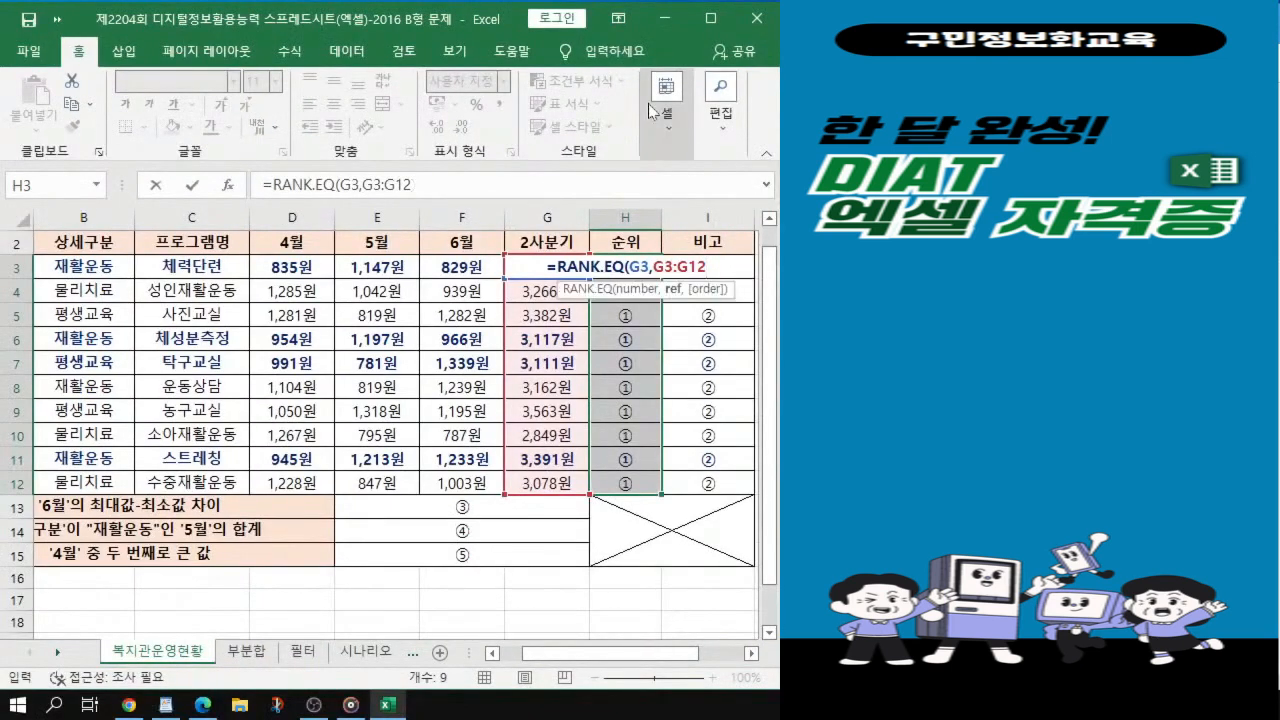
left_click_drag(708, 267, 652, 267)
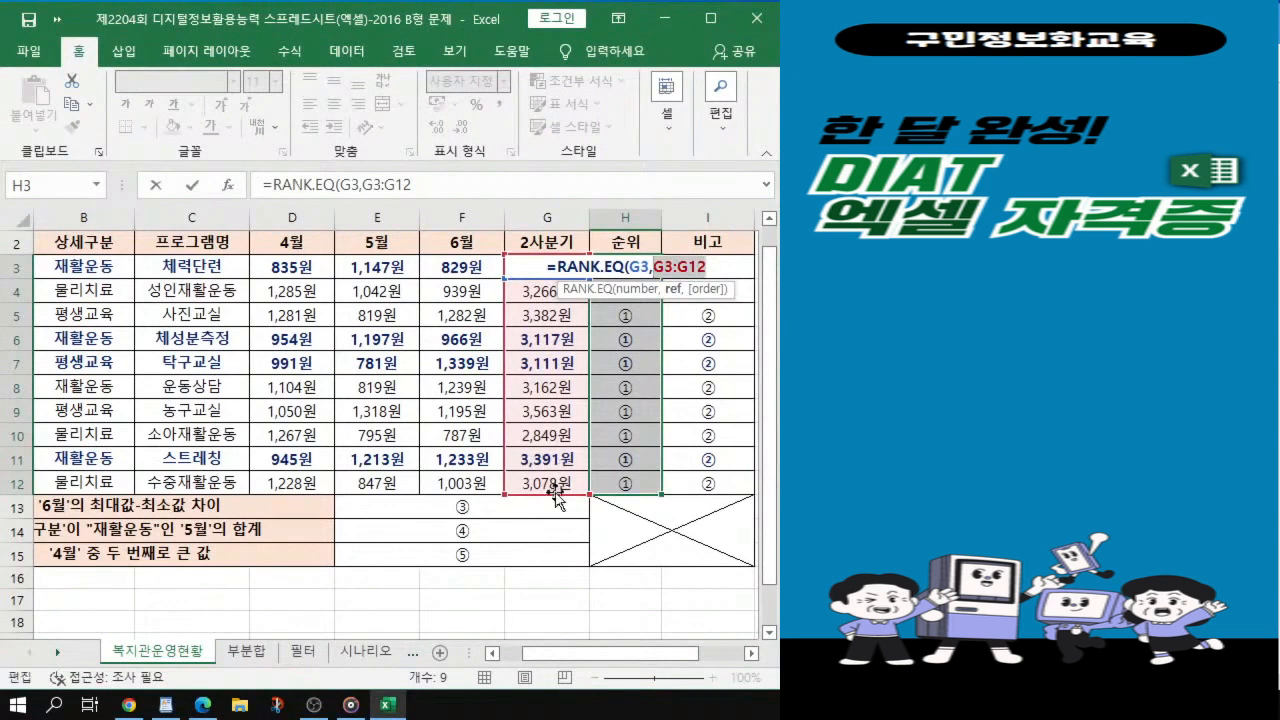
left_click_drag(555, 486, 540, 265)
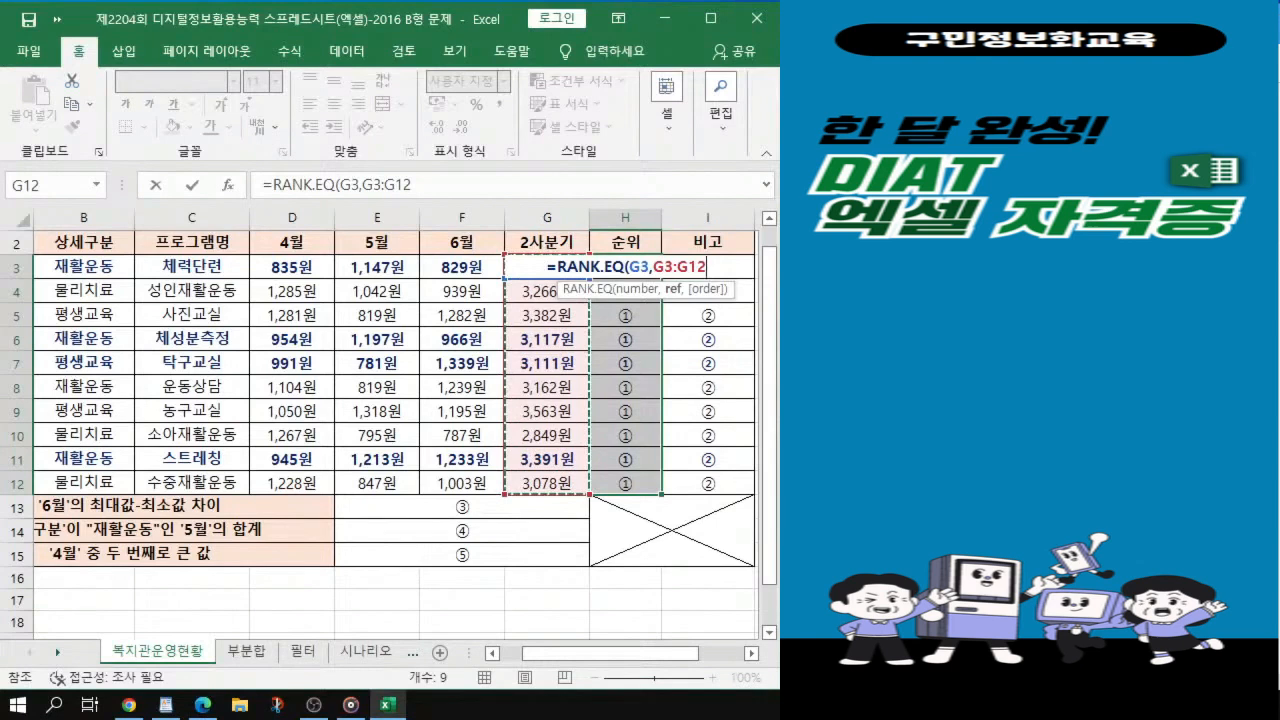
key("F4")
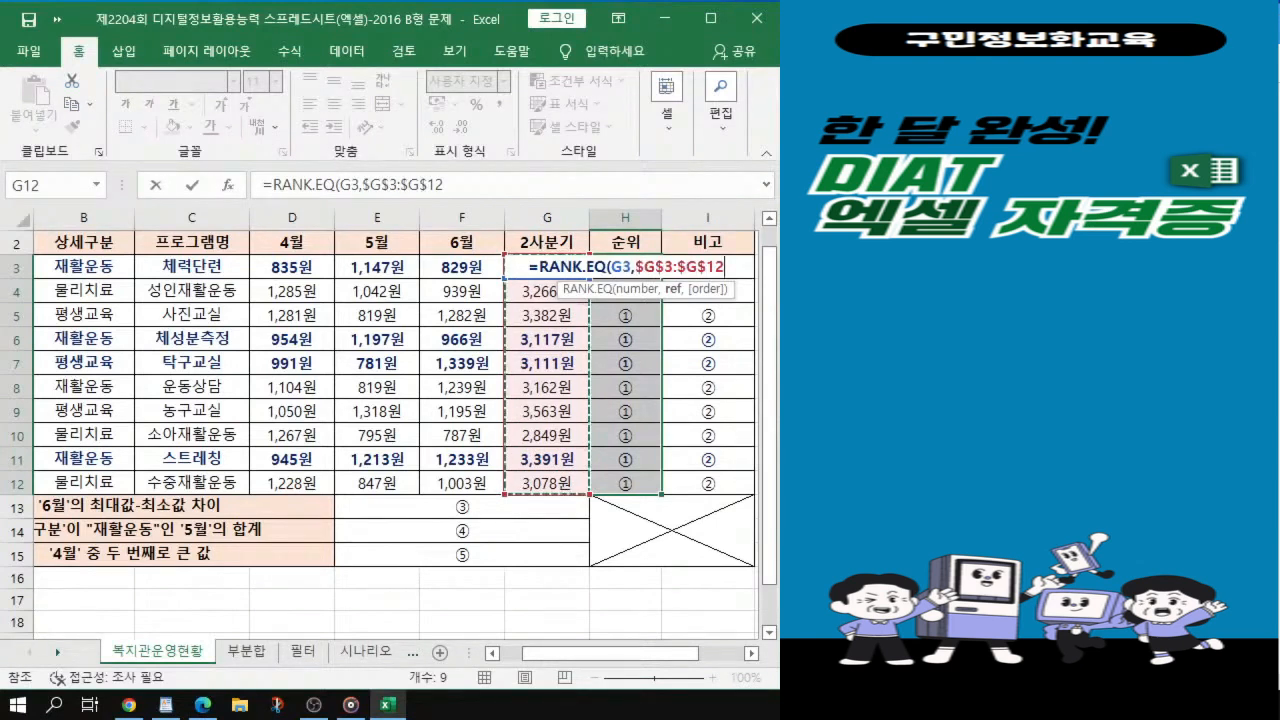
type(")")
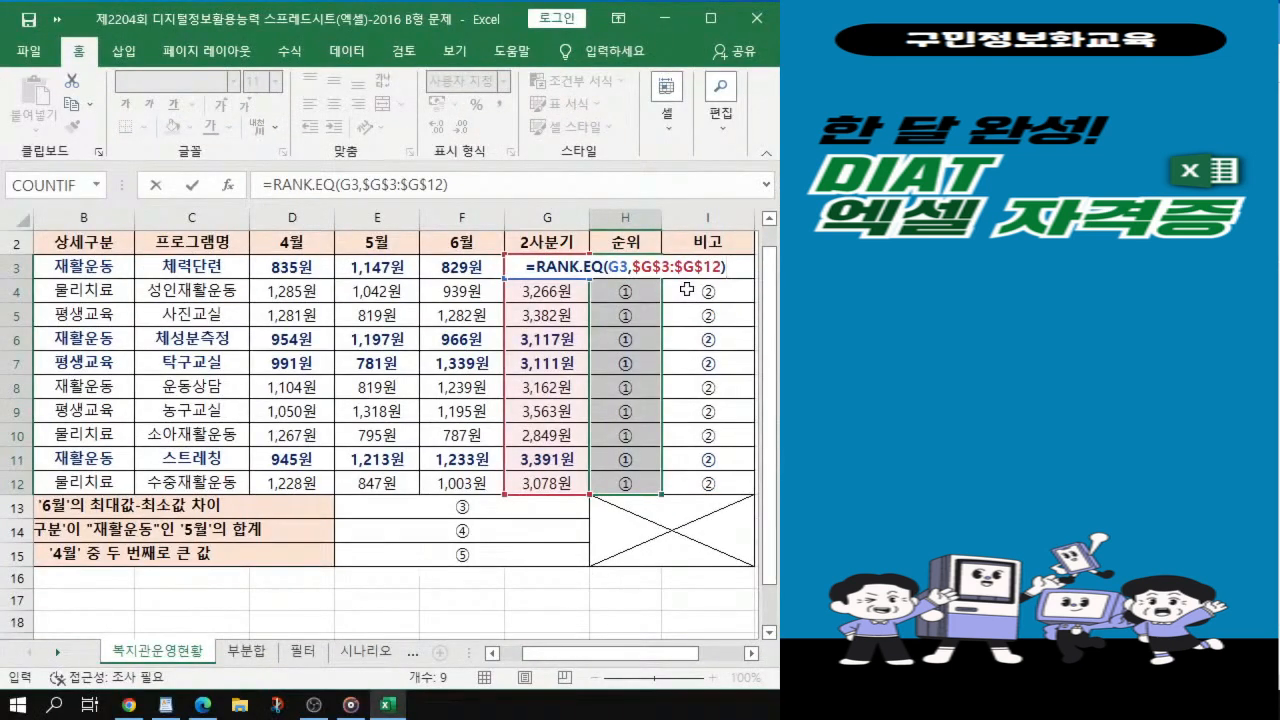
Step: Enter the RANK.EQ formula into all the 순위 cells H3:H12 at once
key("ctrl+Return")
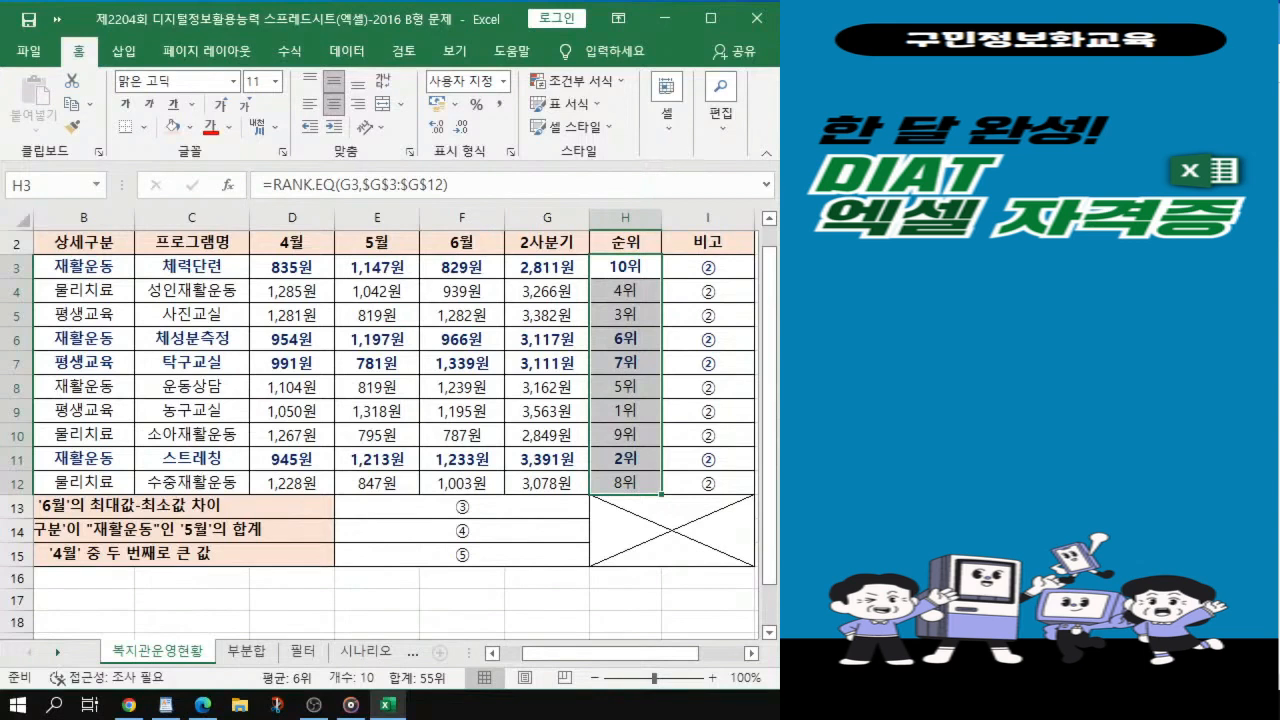
key("alt+Tab")
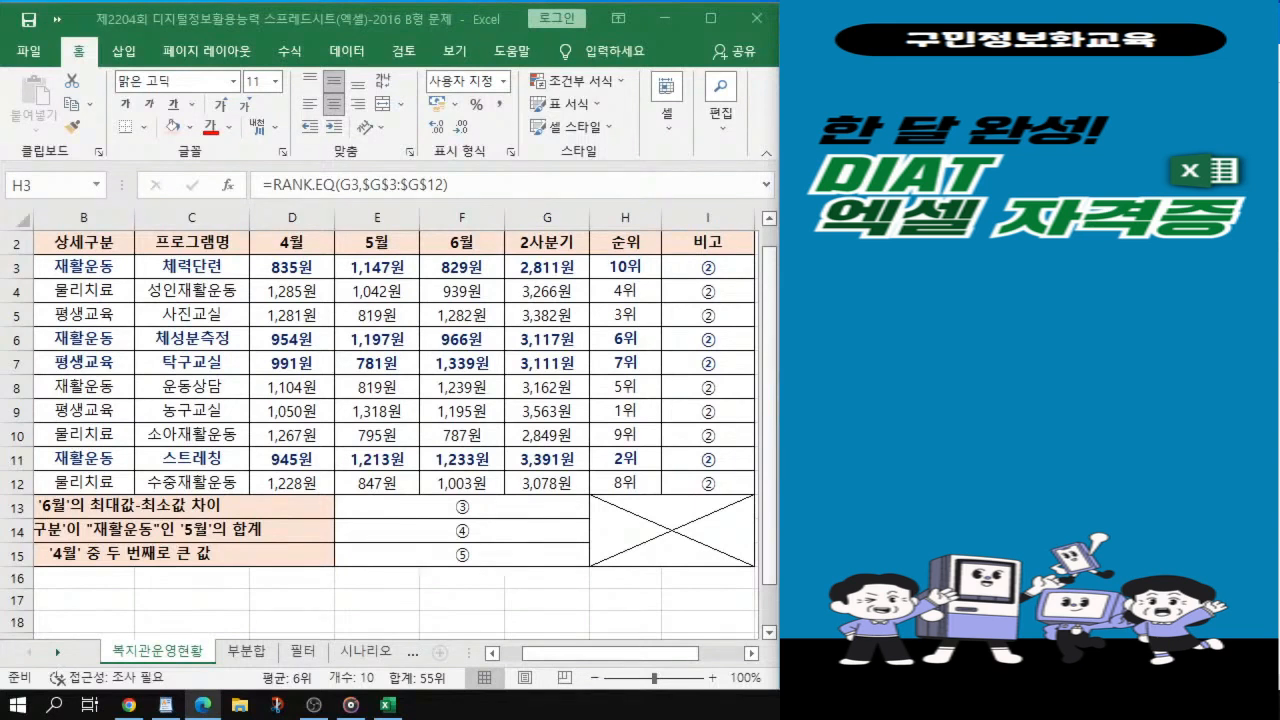
Step: Start an IF formula for the 비고 cells I3:I12 with the 6월 condition F3>=1200
left_click(724, 251)
left_click(709, 266)
left_click_drag(709, 266, 718, 474)
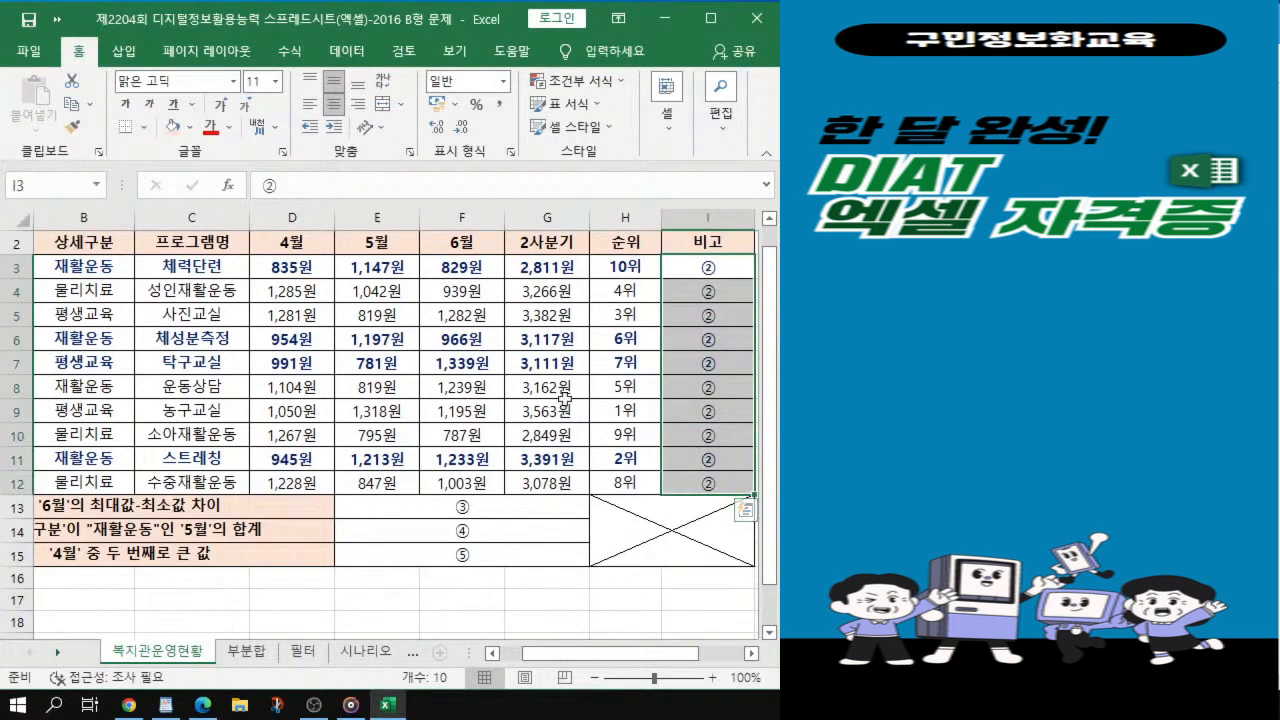
scroll(562, 397, "up", 1)
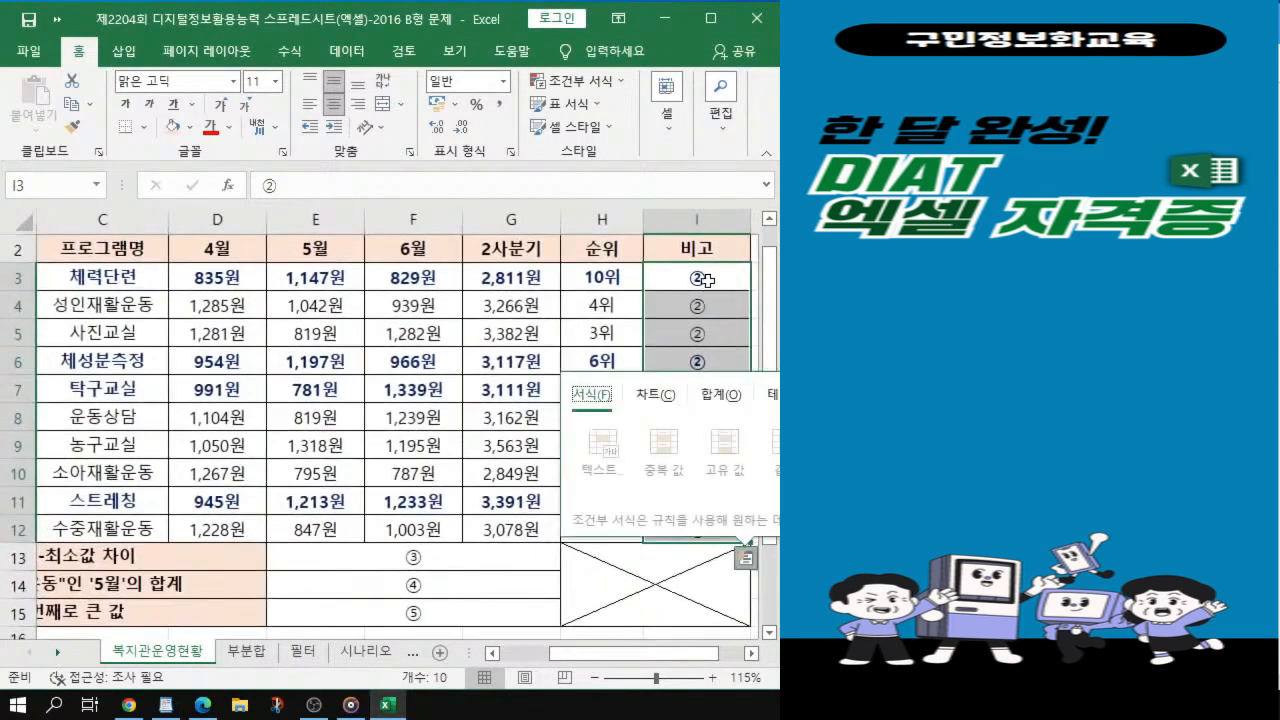
left_click(704, 280)
left_click_drag(704, 282, 708, 528)
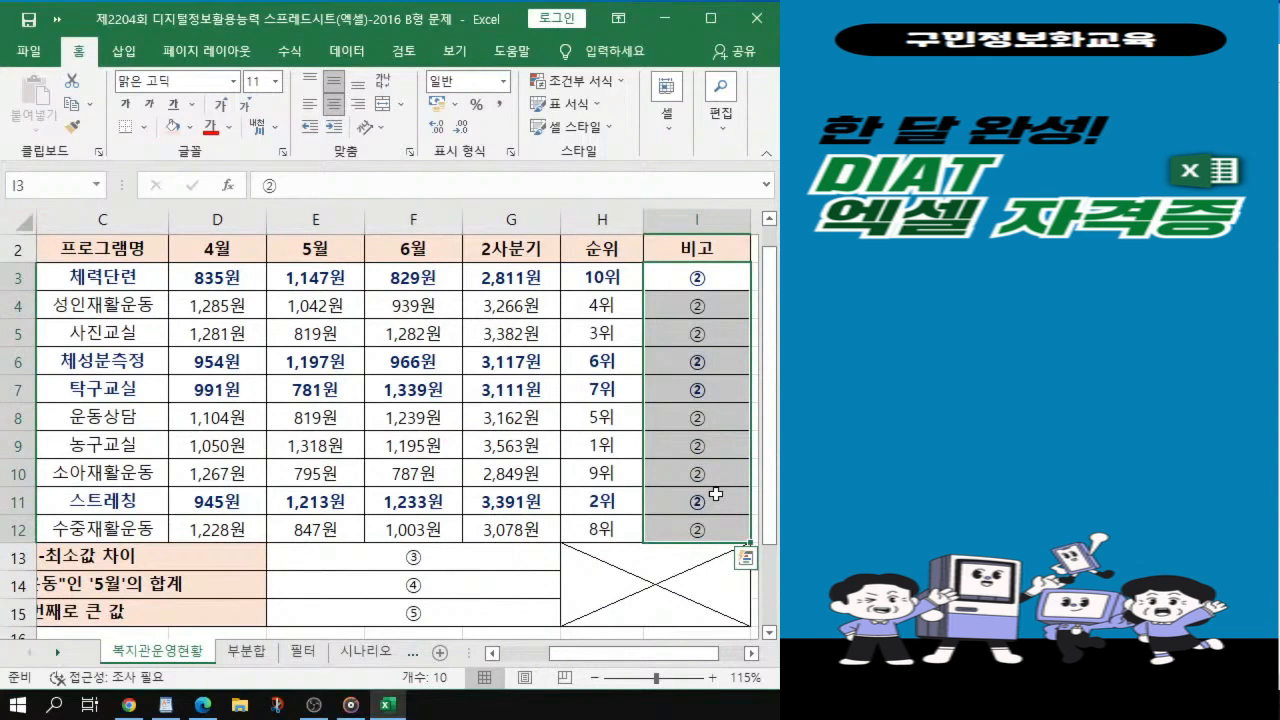
type("=")
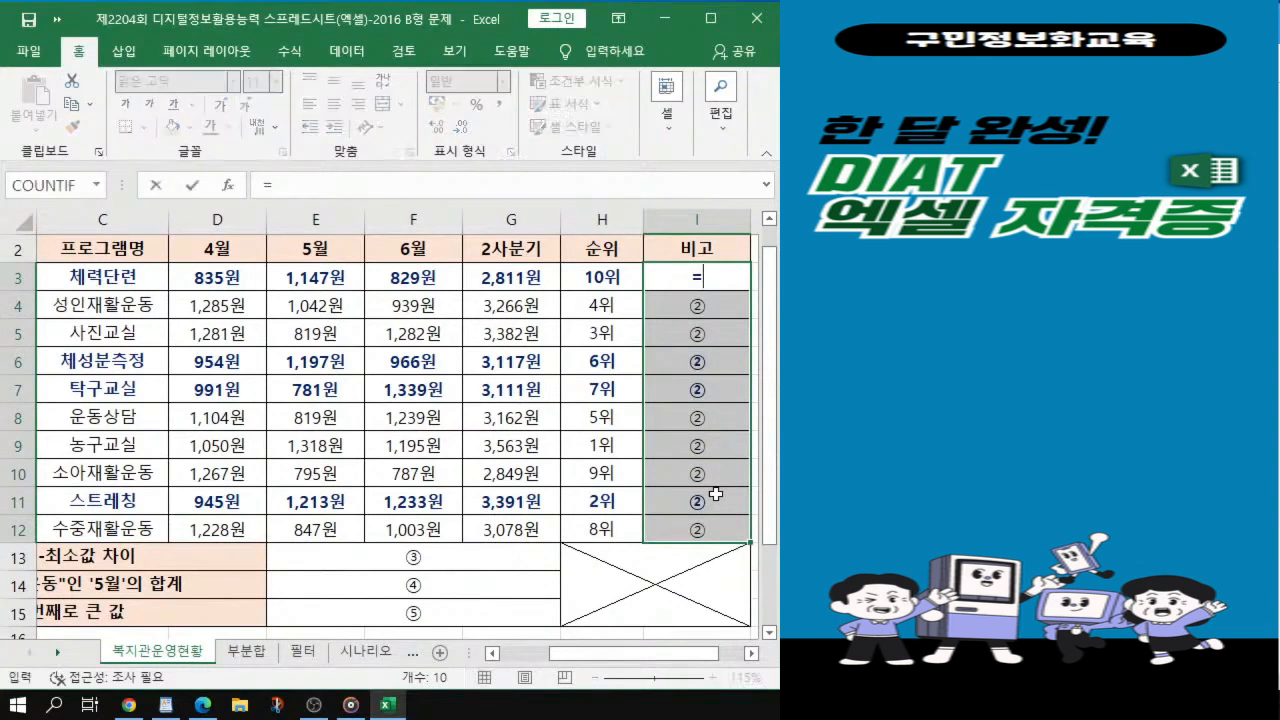
type("i")
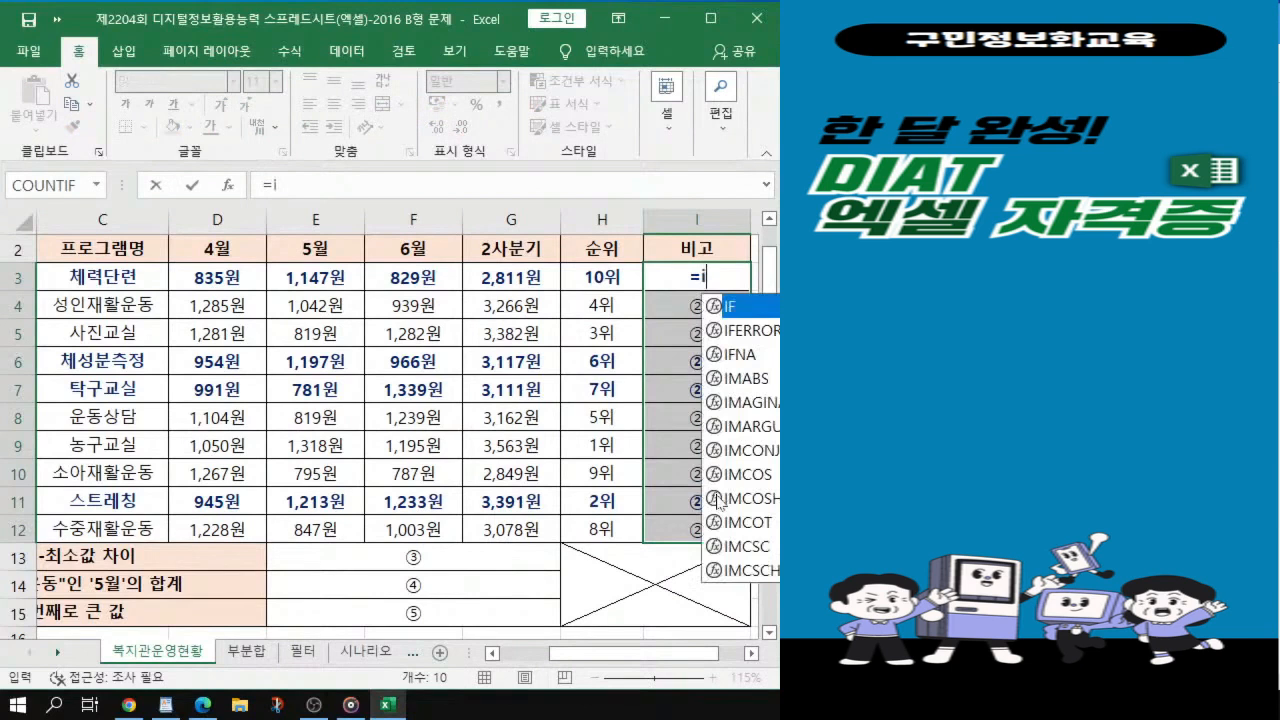
double_click(749, 308)
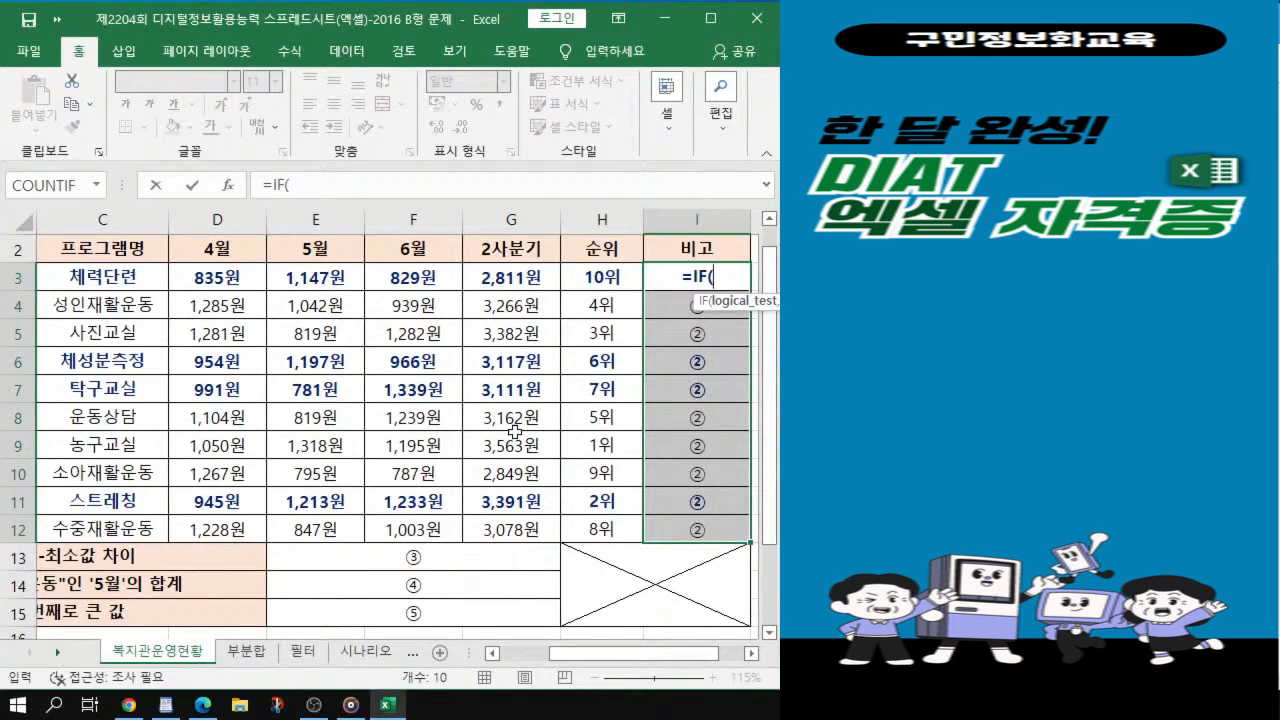
left_click(405, 279)
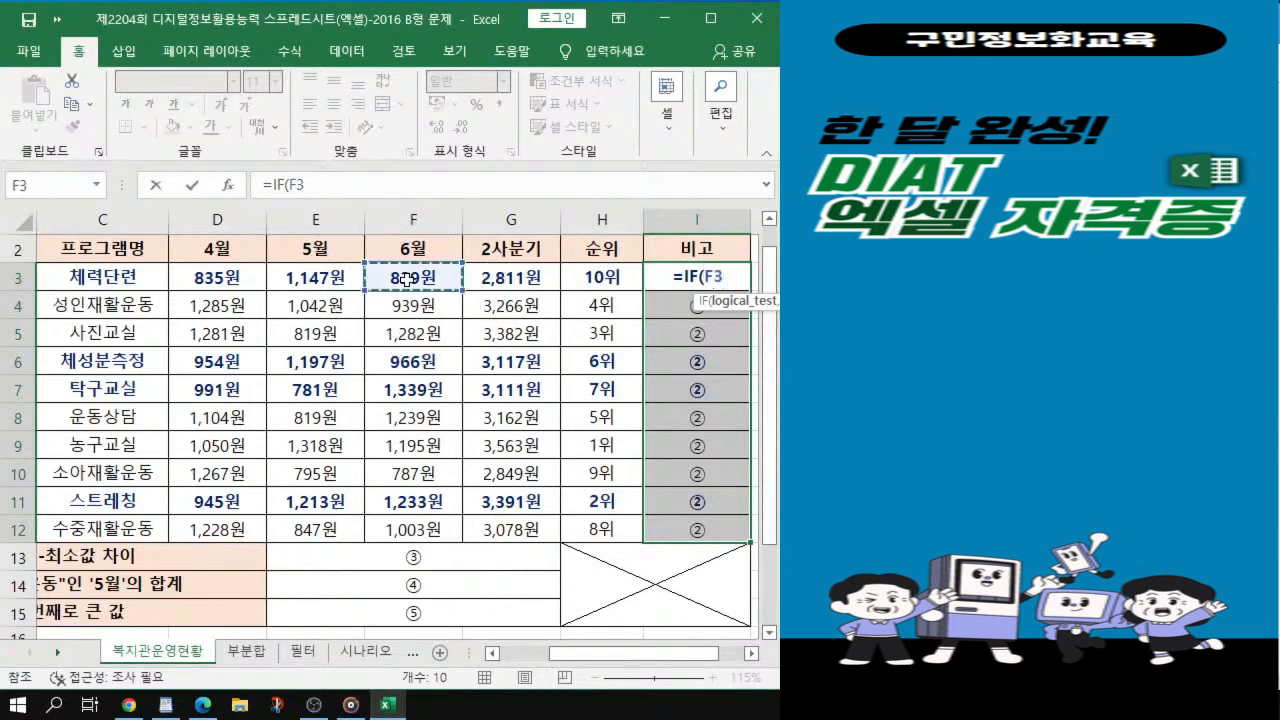
type(">=1200,")
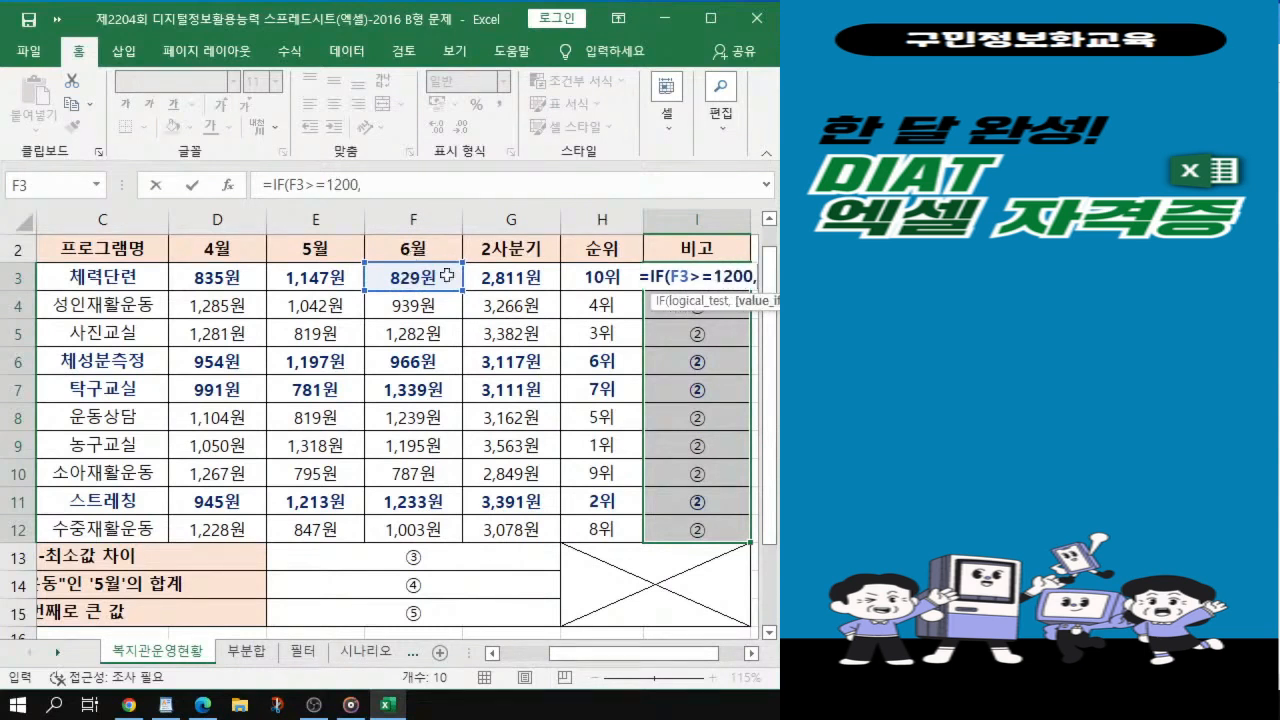
Step: Set the IF formula's result for a true condition to "6월우수"
key("alt+Tab")
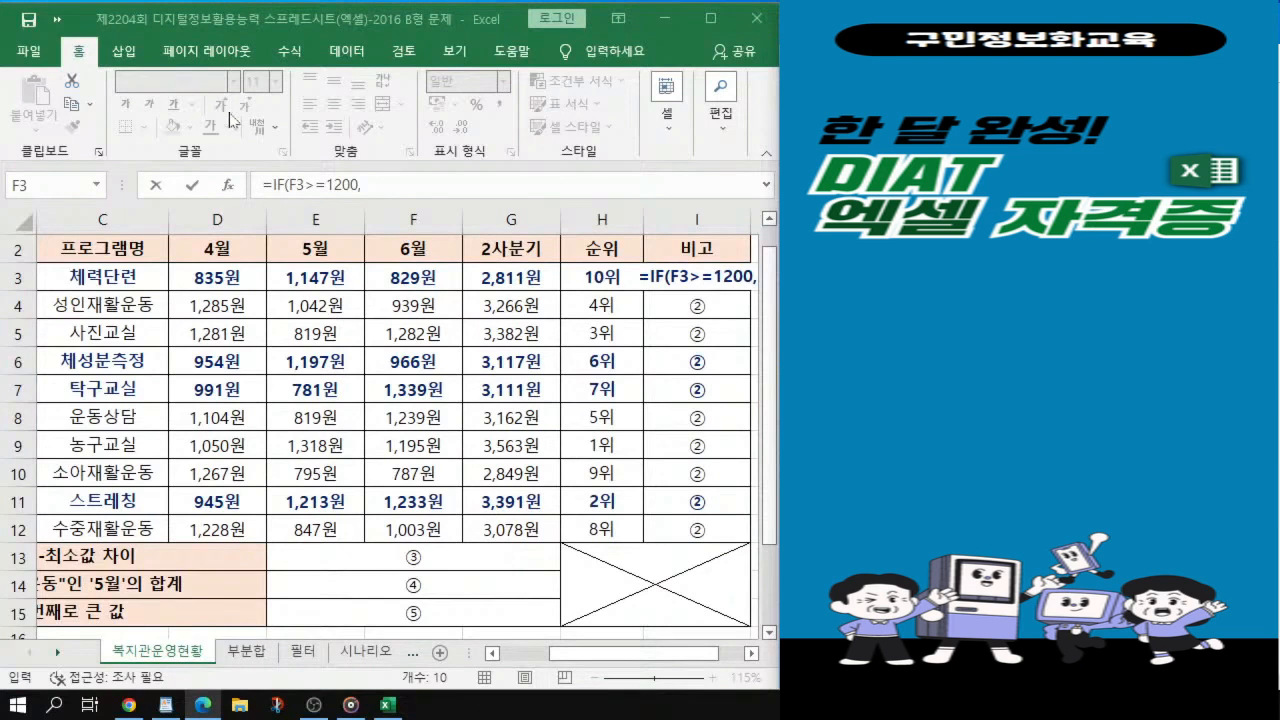
key("alt+Tab")
left_click(368, 185)
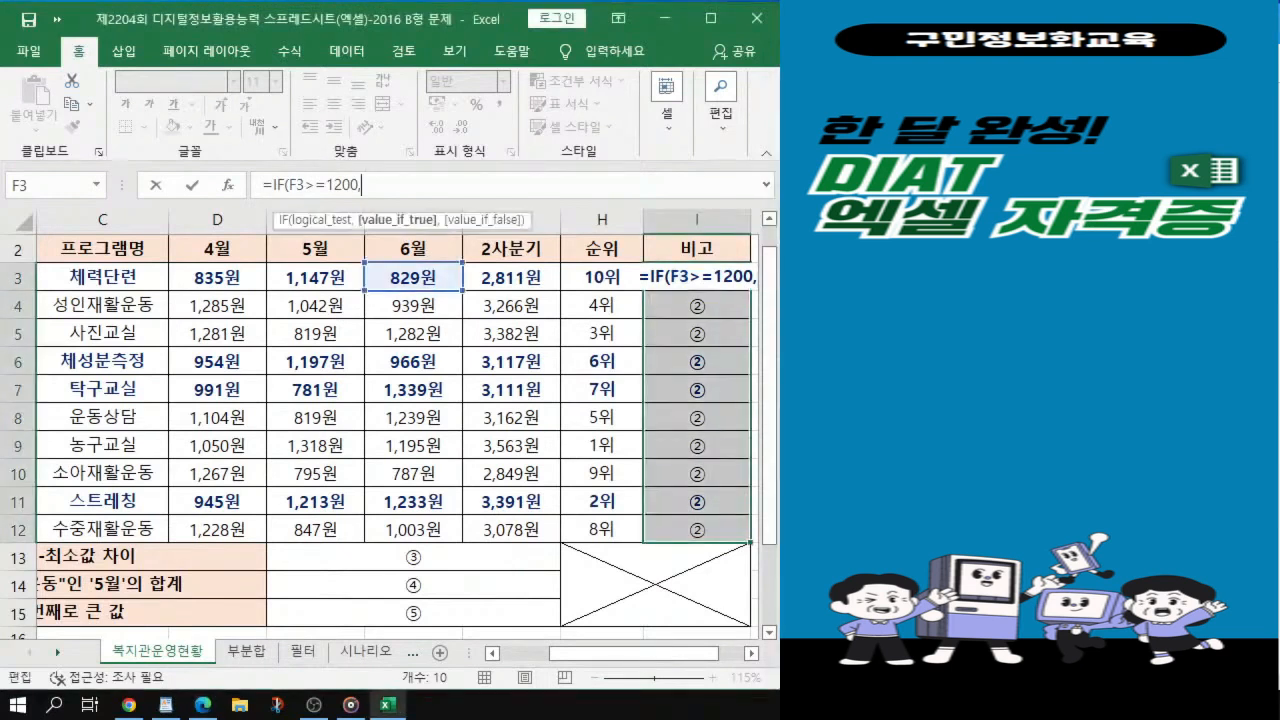
type("\"")
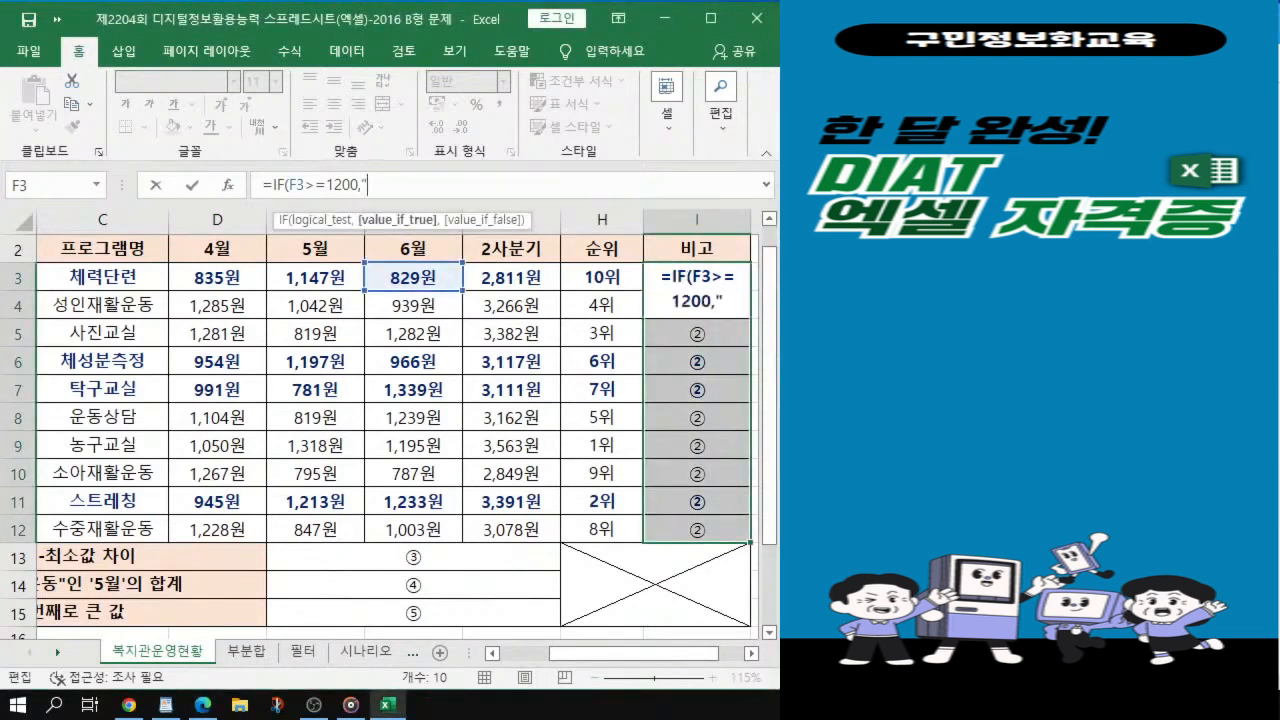
type("6dnjf")
key("BackSpace")
key("BackSpace")
key("BackSpace")
key("BackSpace")
type("월")
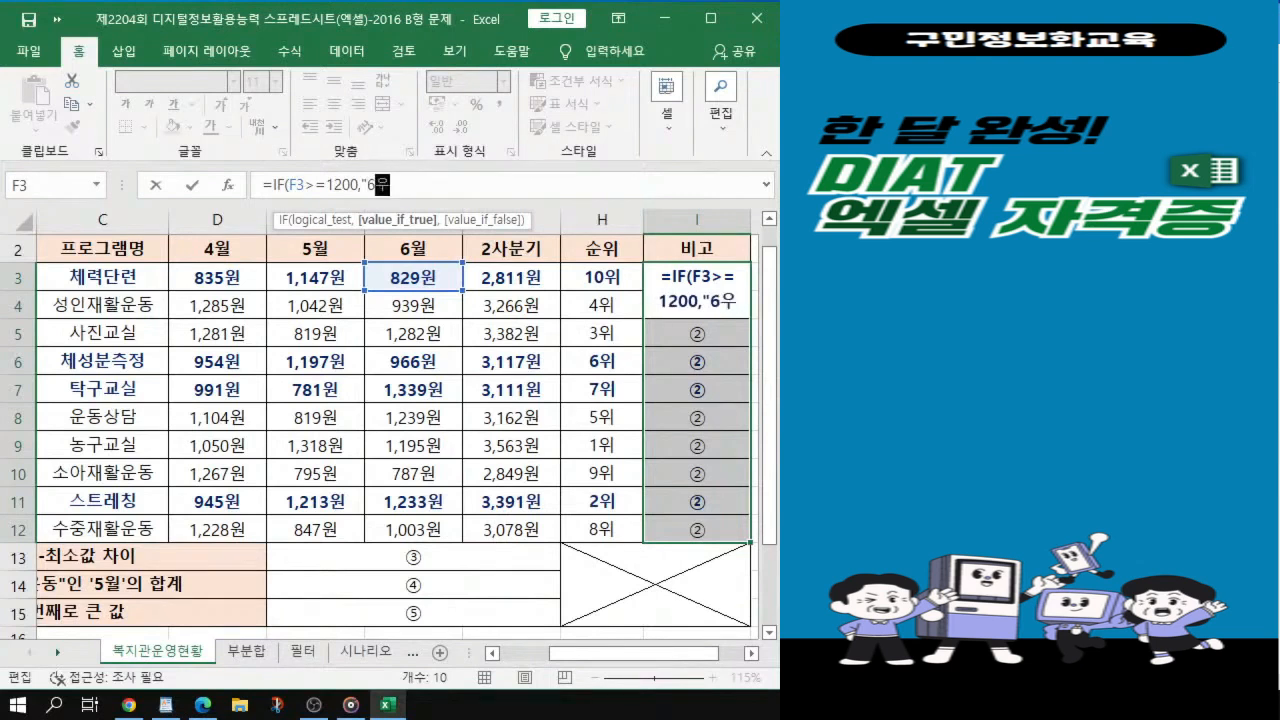
type("웃수\",\"")
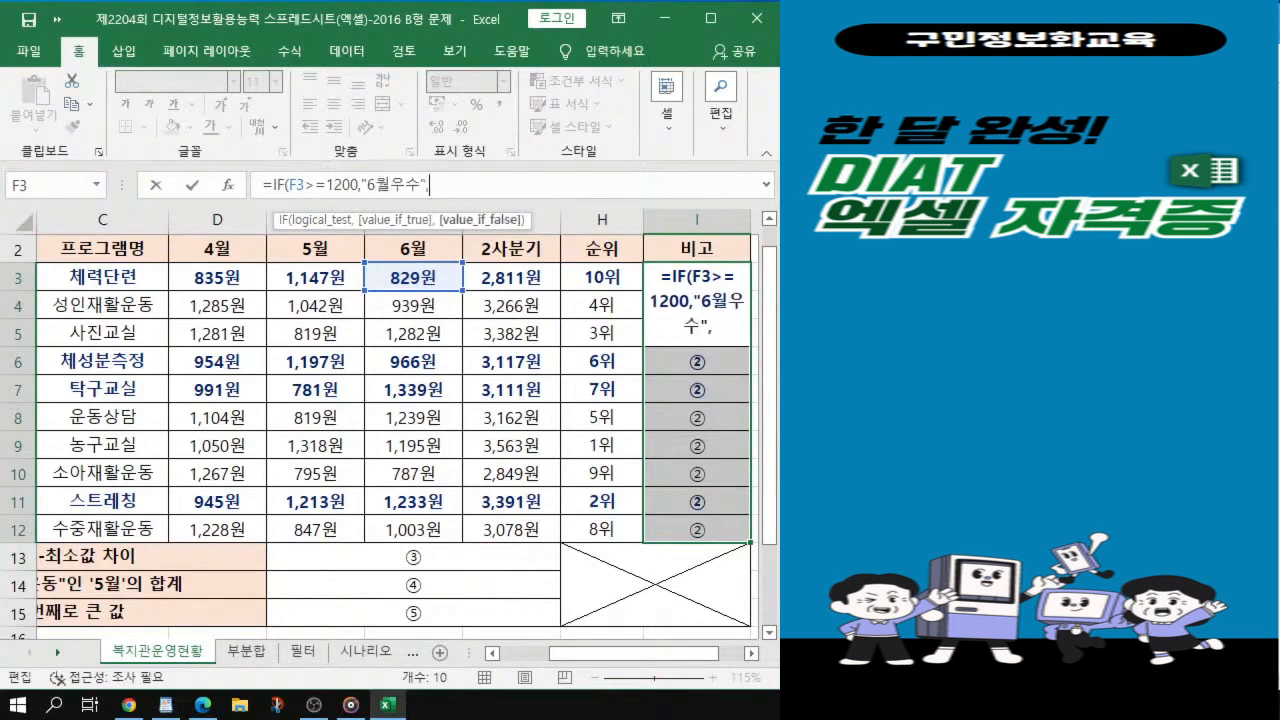
Step: Add an empty text as the false result, close the IF formula and fill it into all of I3:I12
type("\")")
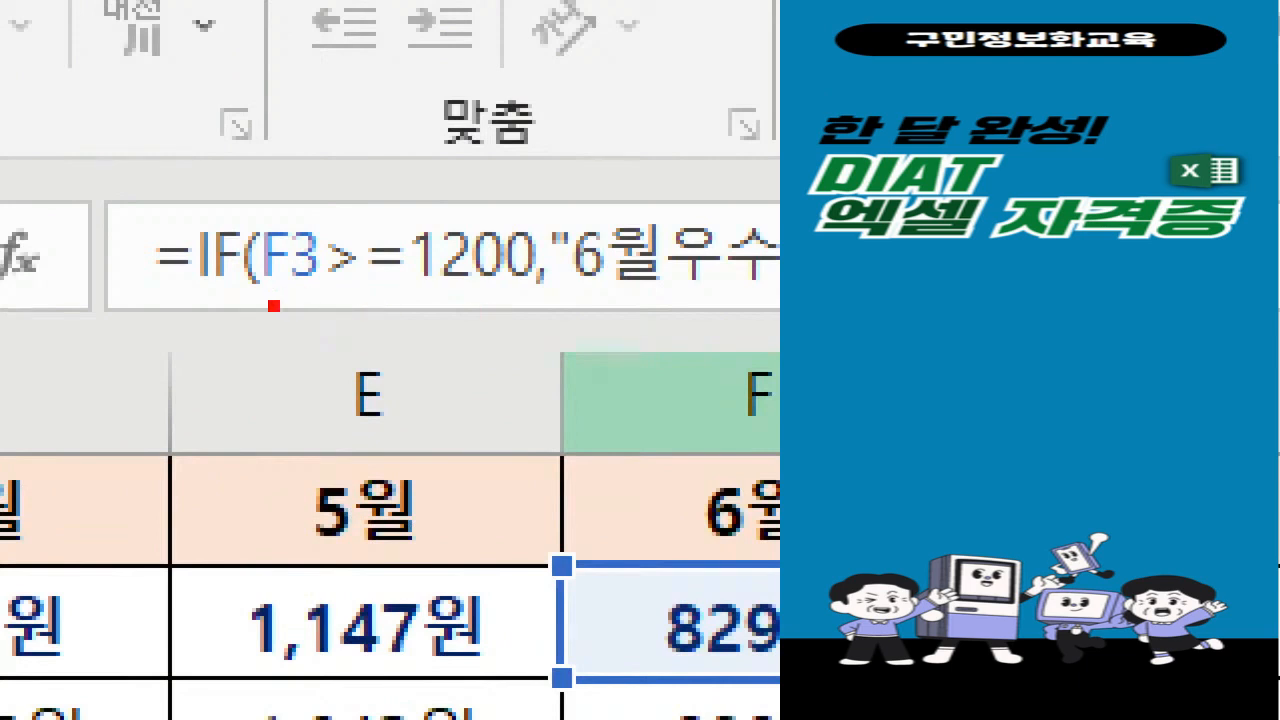
left_click_drag(273, 302, 502, 303)
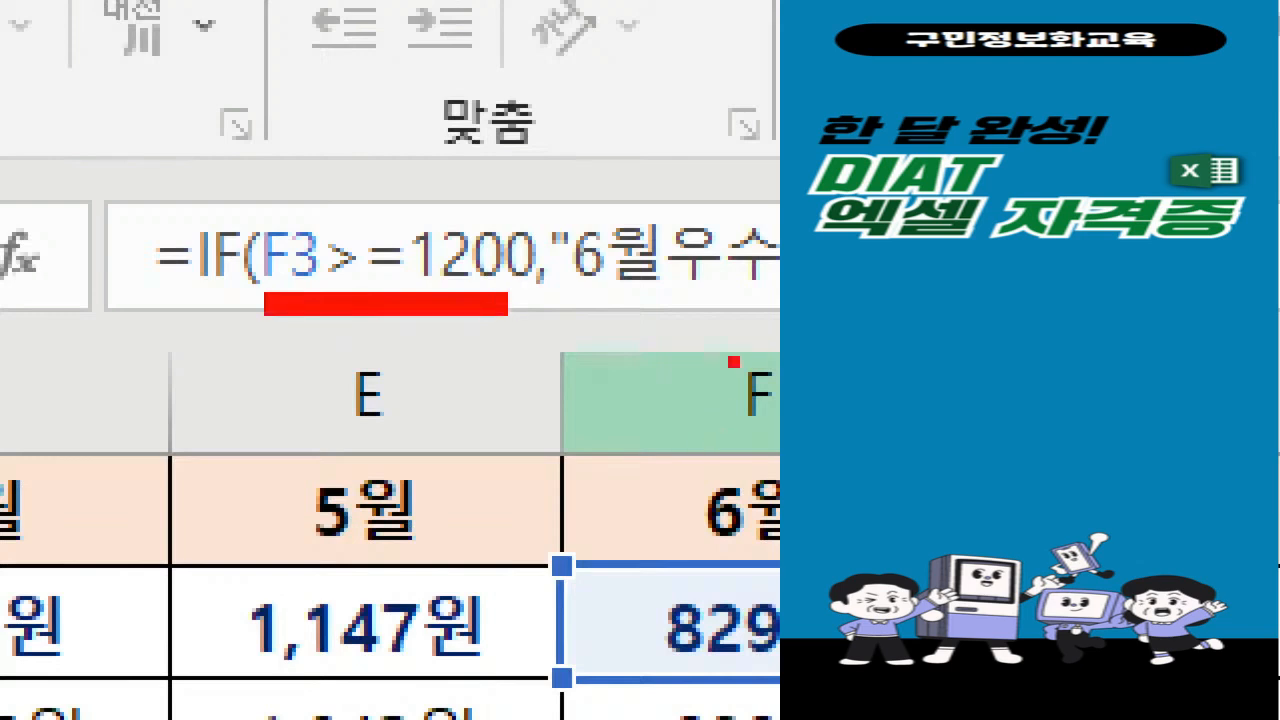
left_click_drag(572, 302, 774, 302)
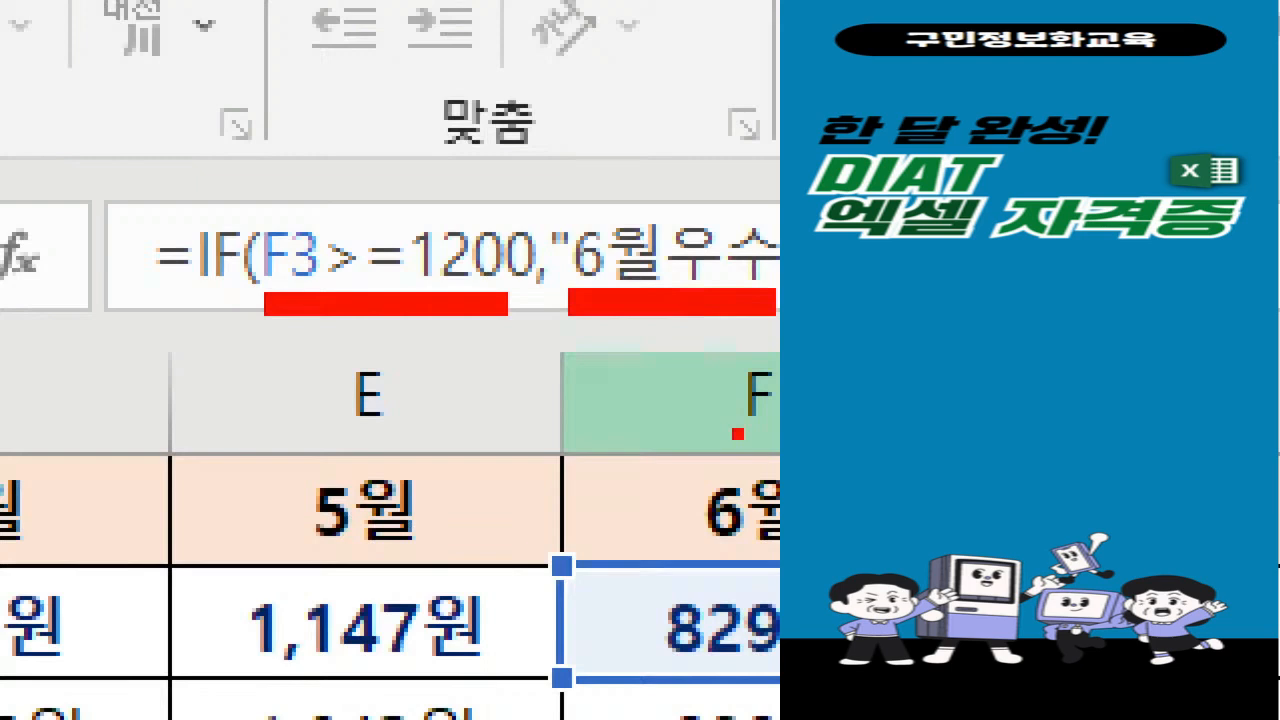
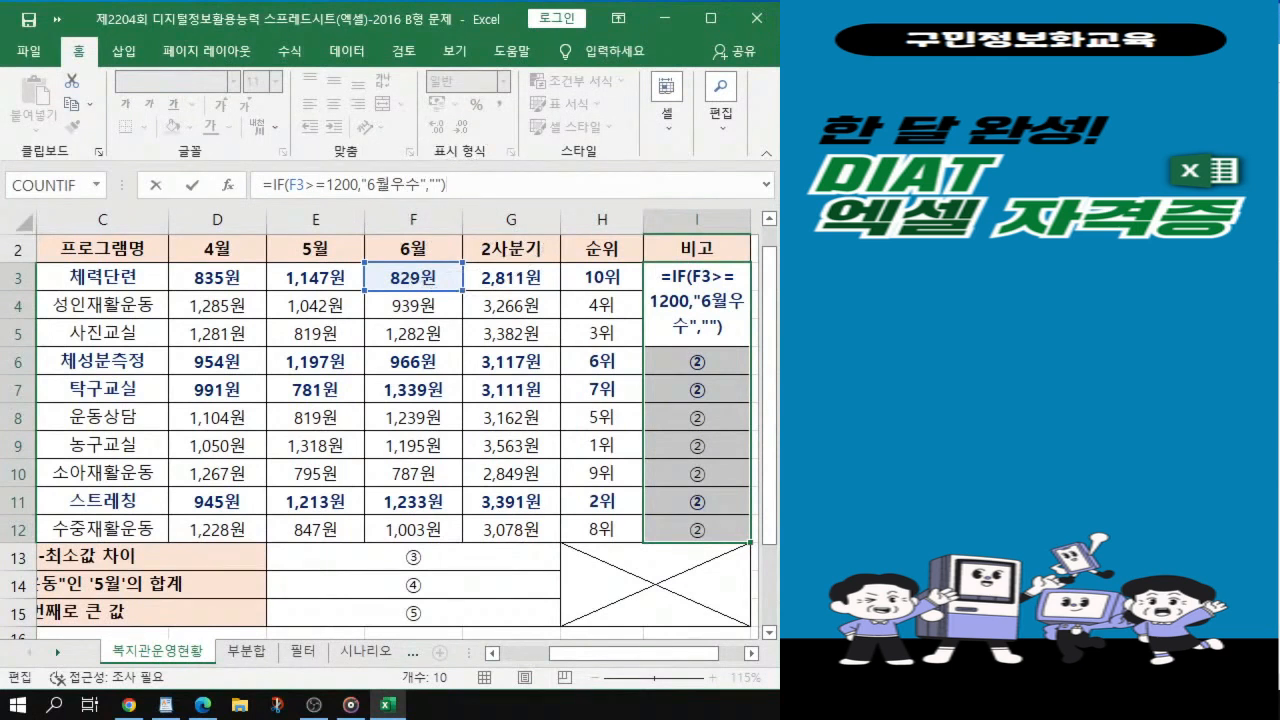
key("ctrl+Return")
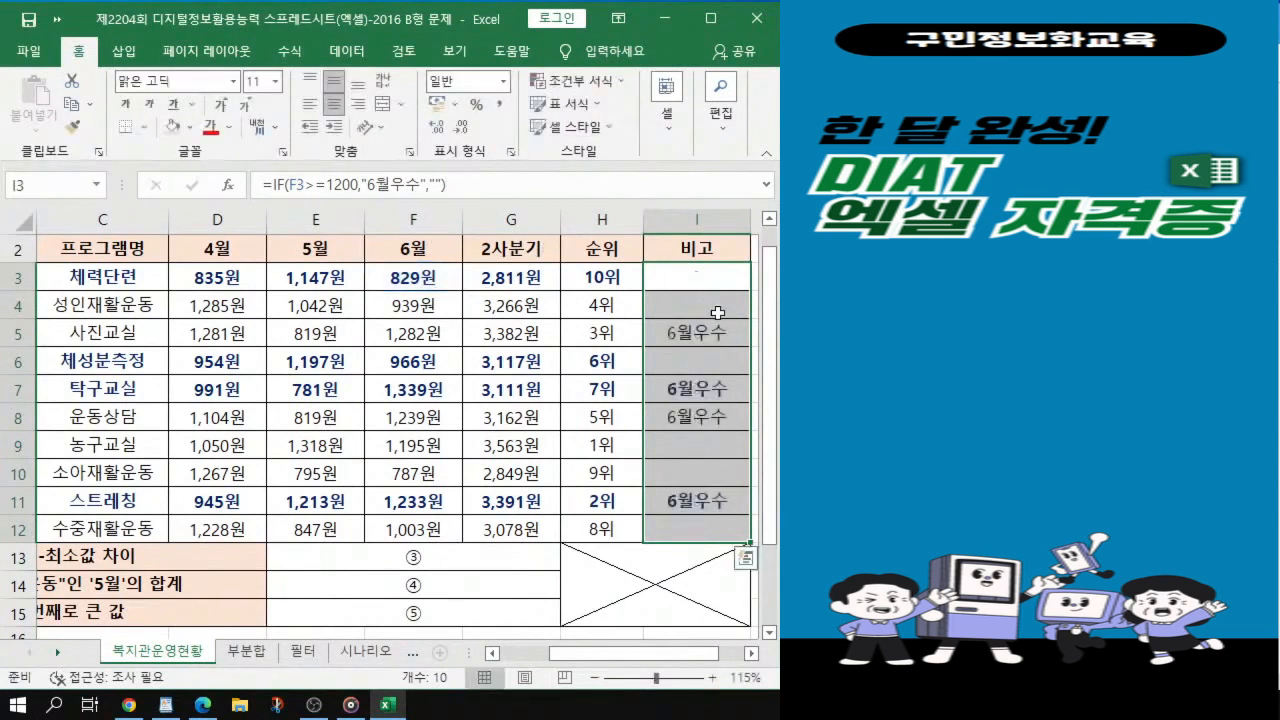
Step: Check the IF formulas in individual 비고 cells, both those showing 6월우수 and a blank one
left_click(694, 333)
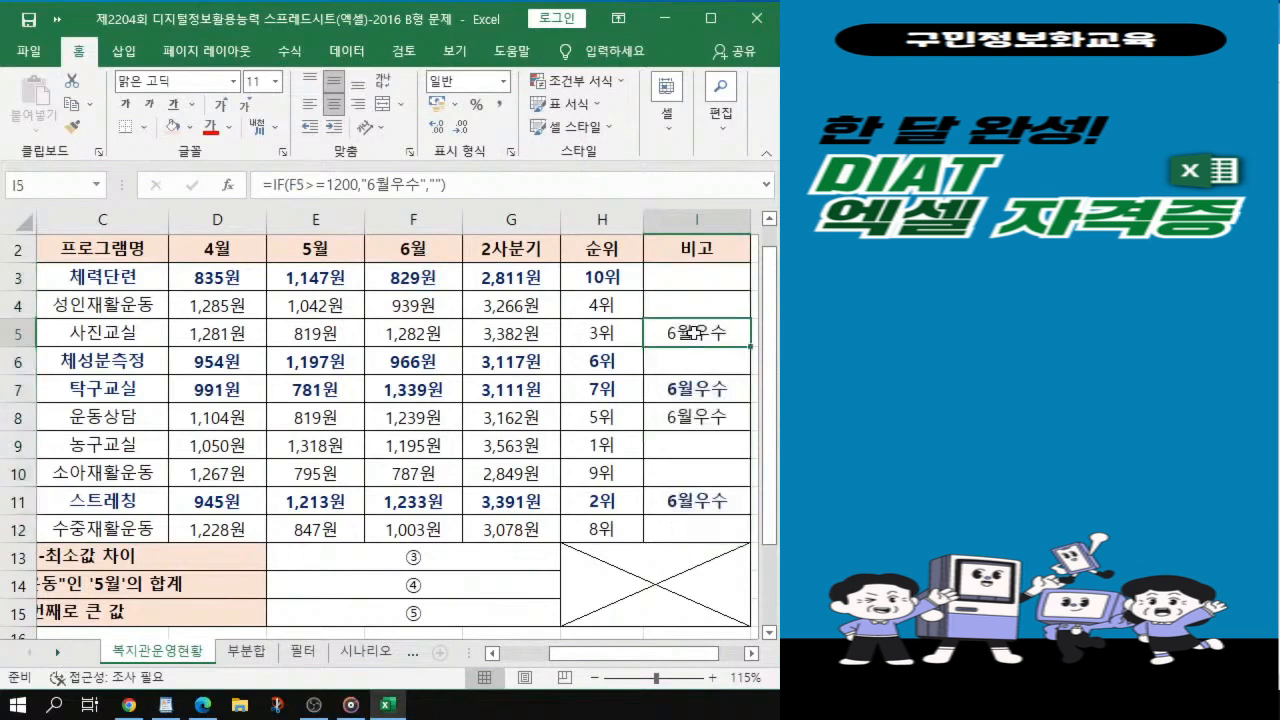
left_click(688, 390)
left_click(693, 425)
left_click(698, 502)
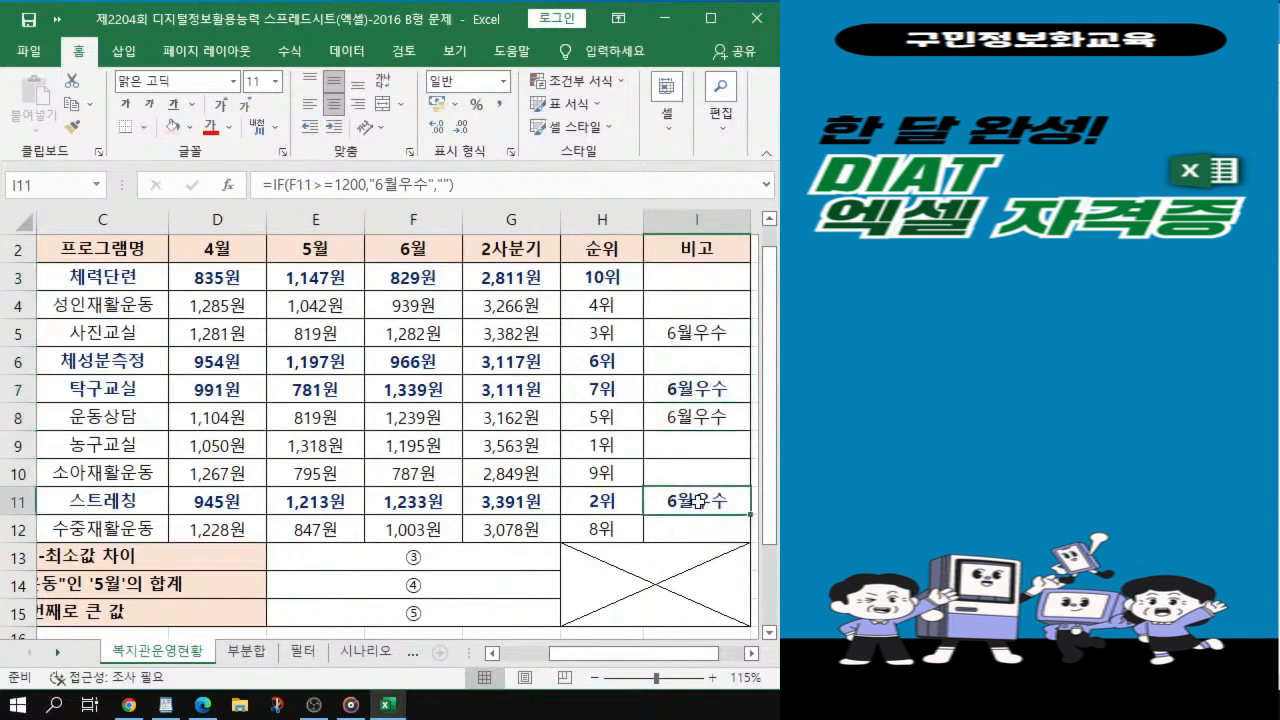
left_click(695, 306)
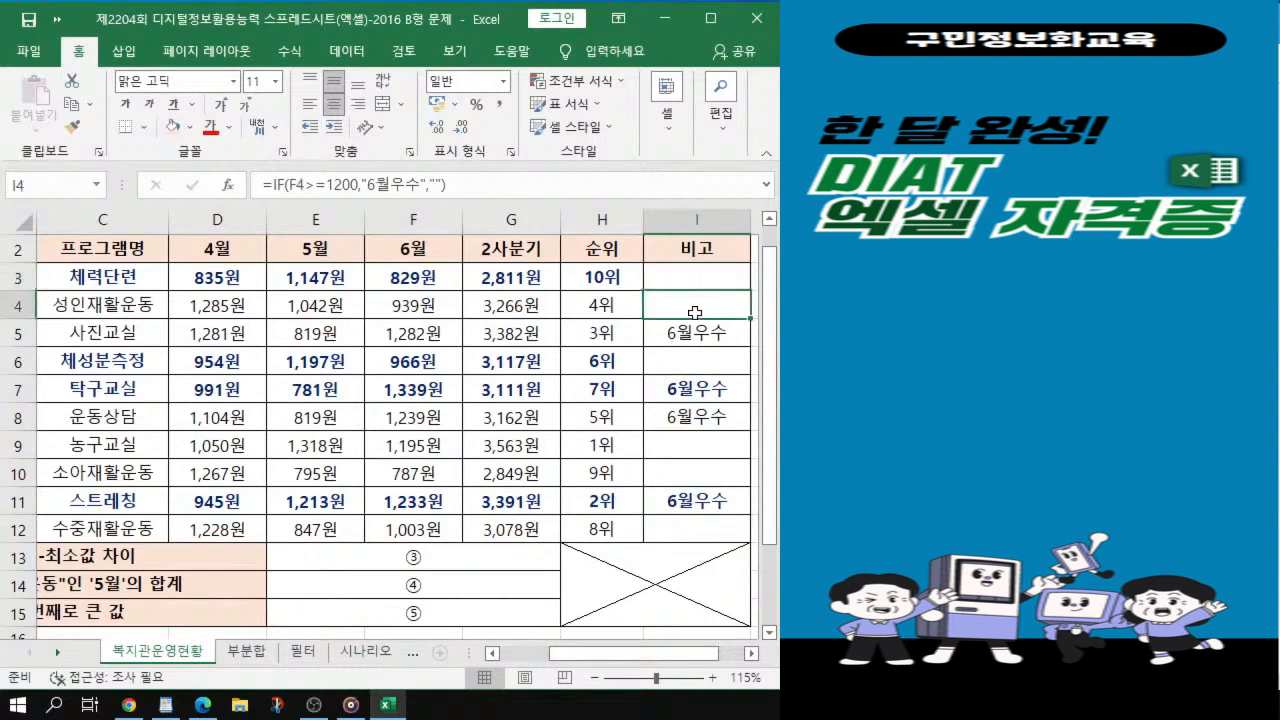
left_click(696, 390)
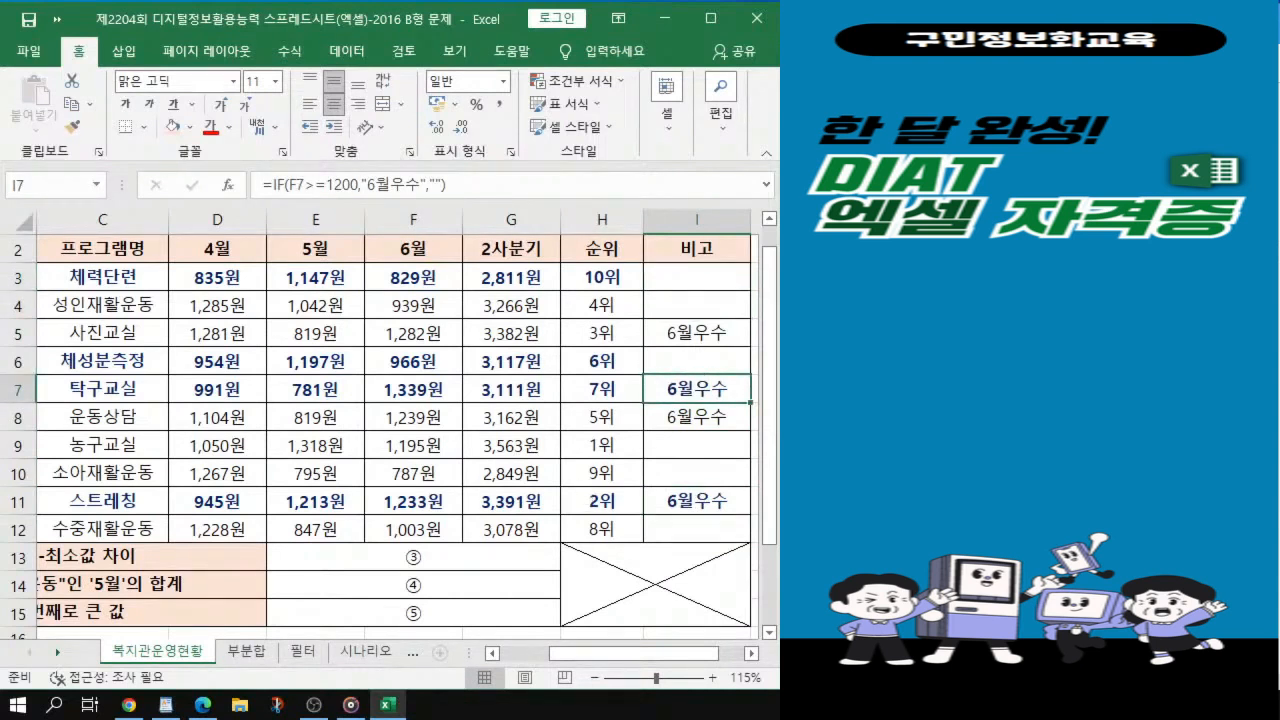
Step: Start a MAX formula in merged cell E13 for the '6월'의 최대값-최소값 차이 row
key("alt+Tab")
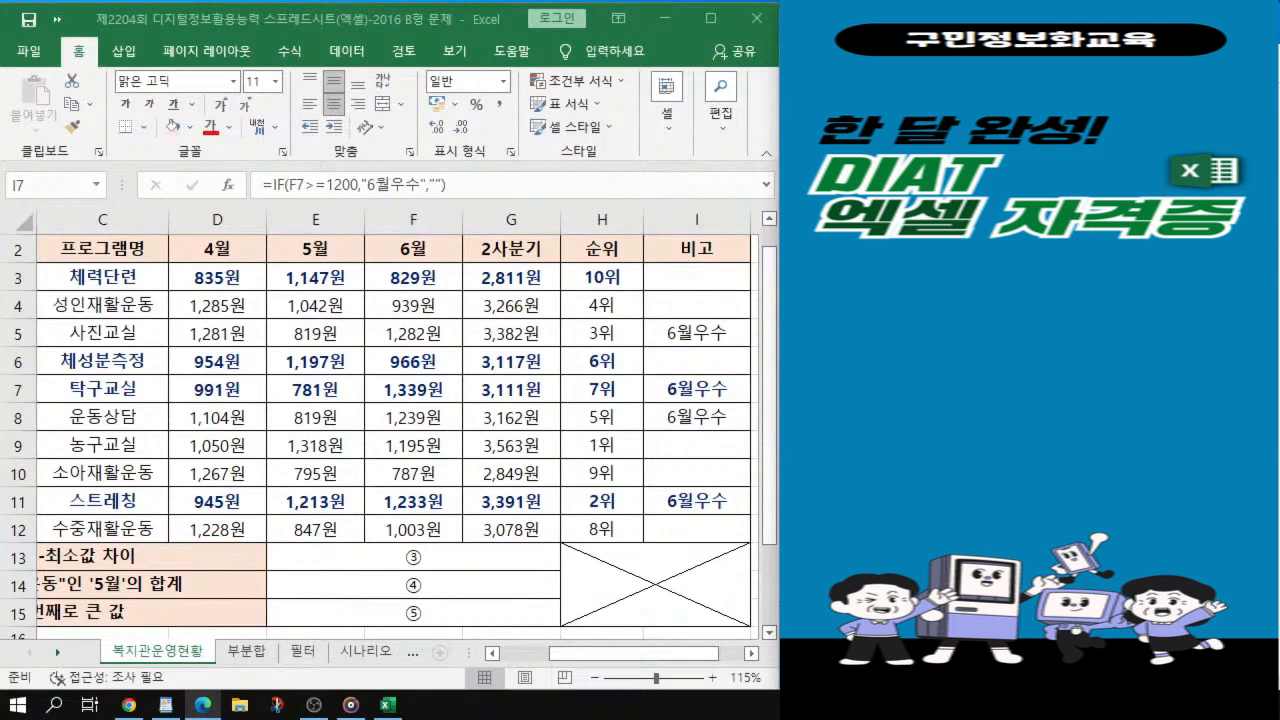
left_click(355, 557)
left_click_drag(587, 655, 545, 663)
left_click(192, 560)
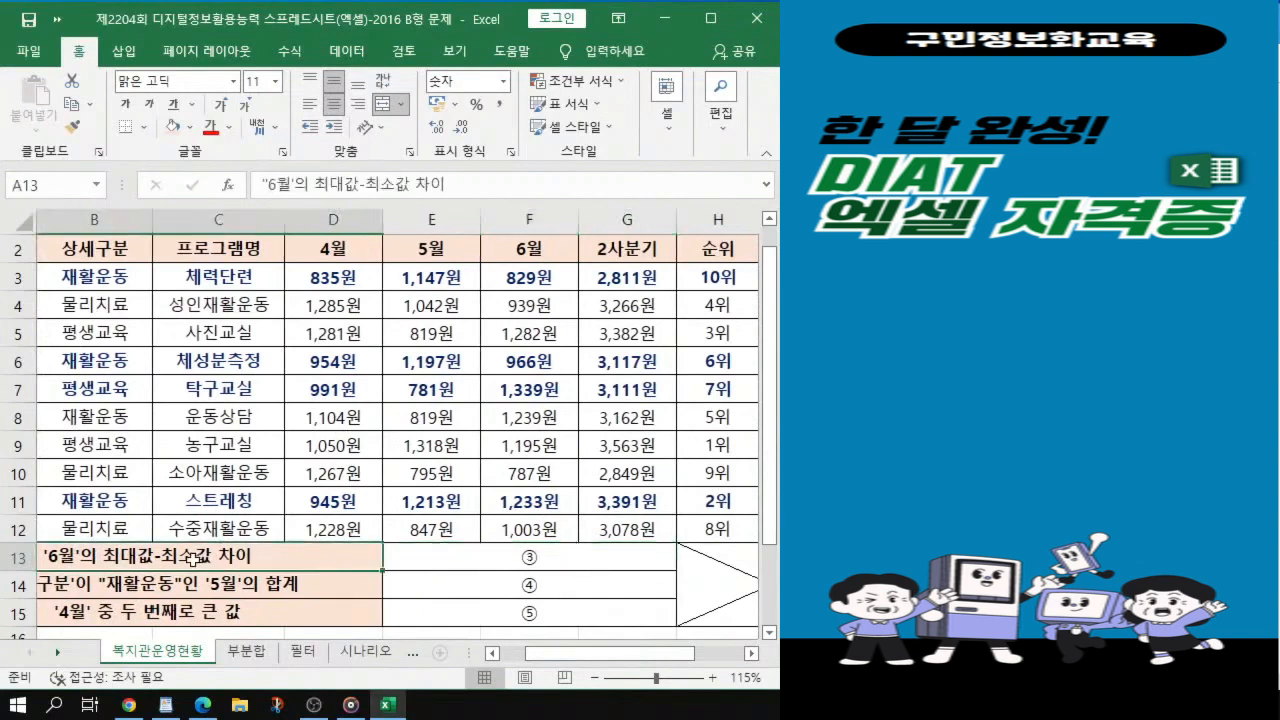
left_click(527, 558)
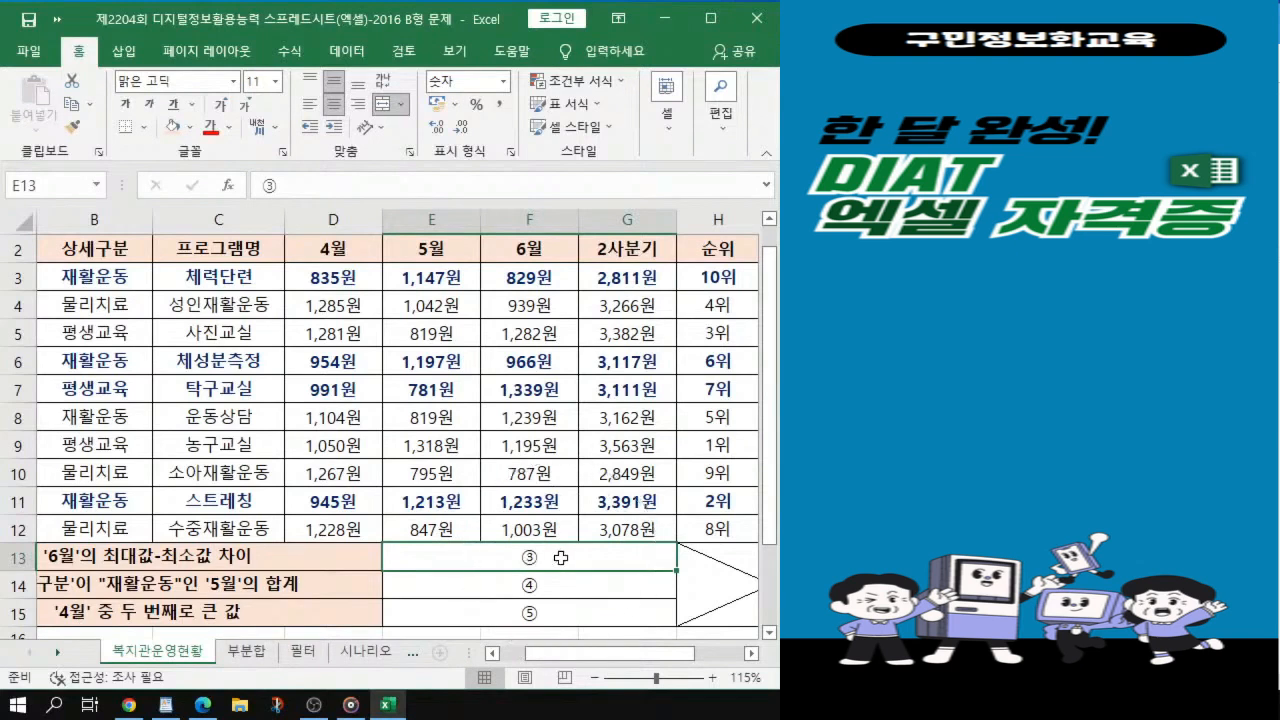
key("alt+Tab")
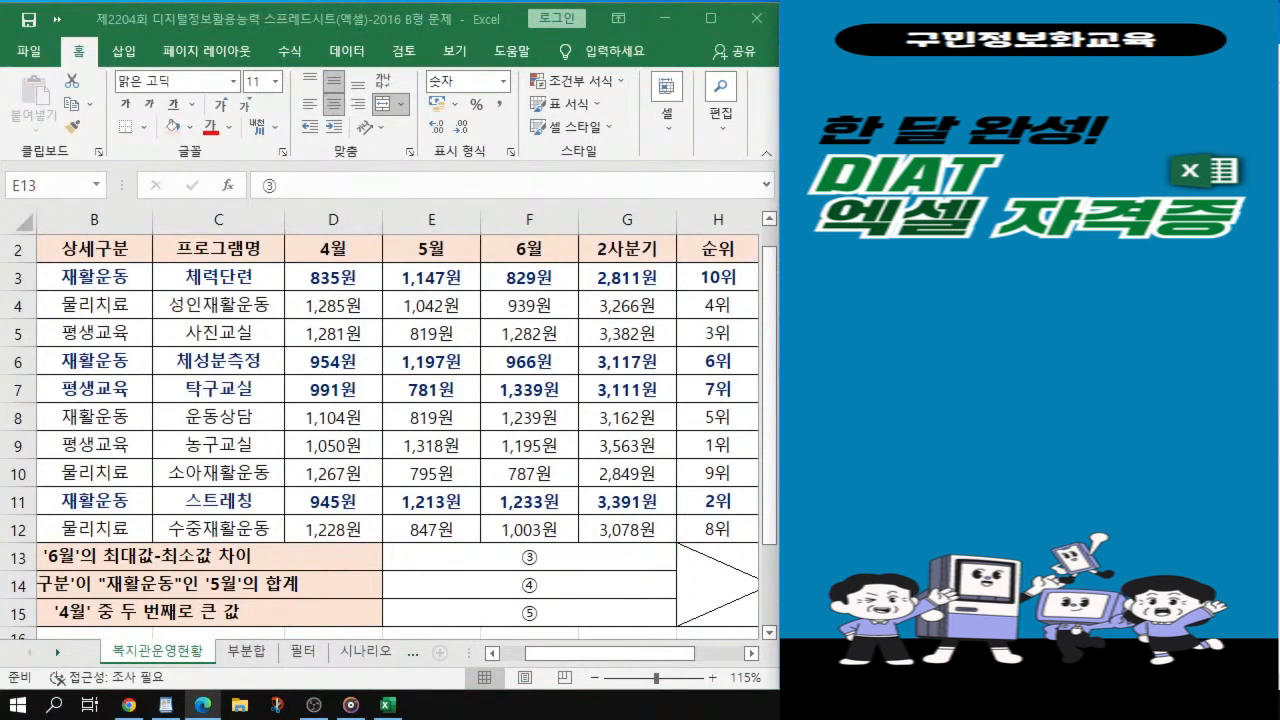
left_click(490, 560)
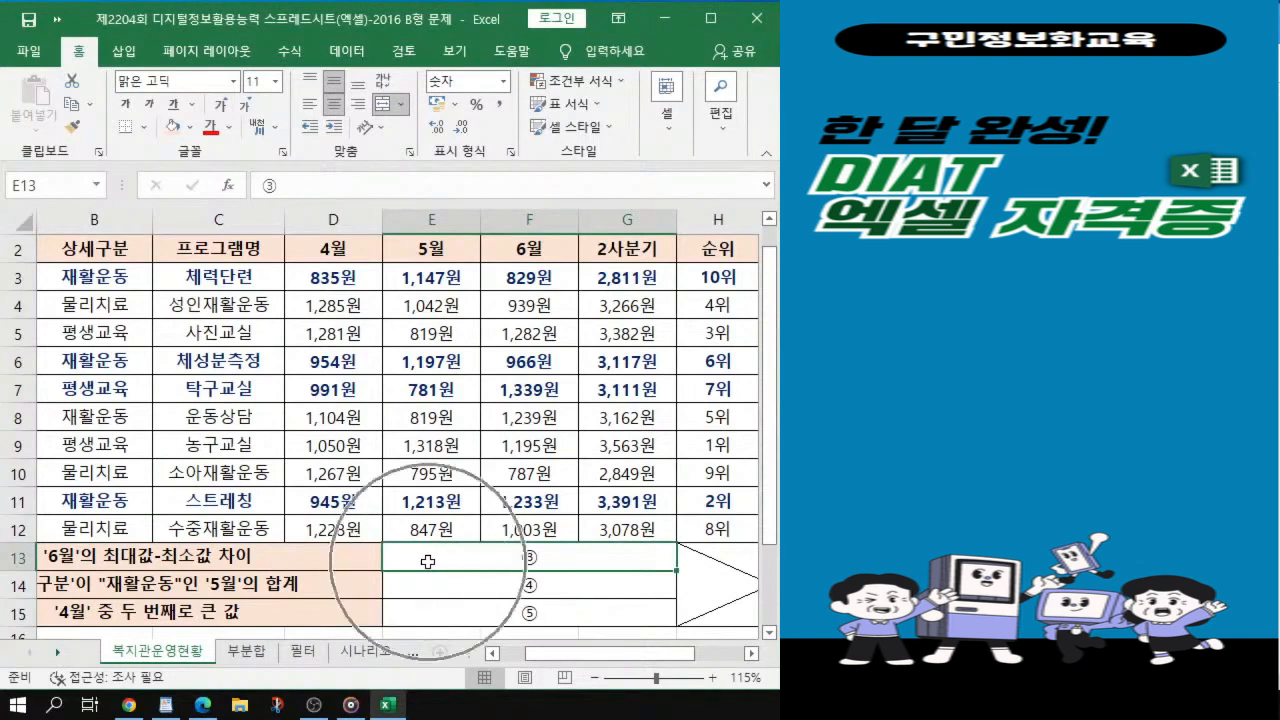
type("=")
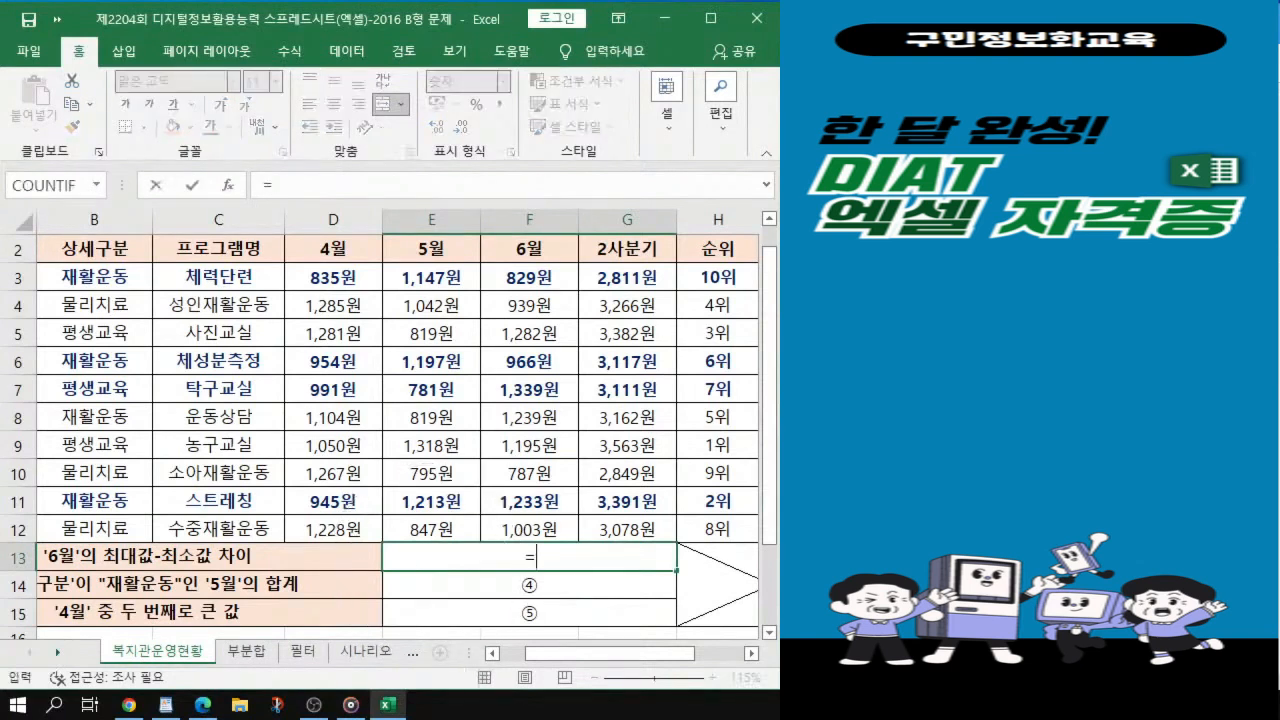
type("ㅡ")
key("BackSpace")
key("Hangul")
type("m")
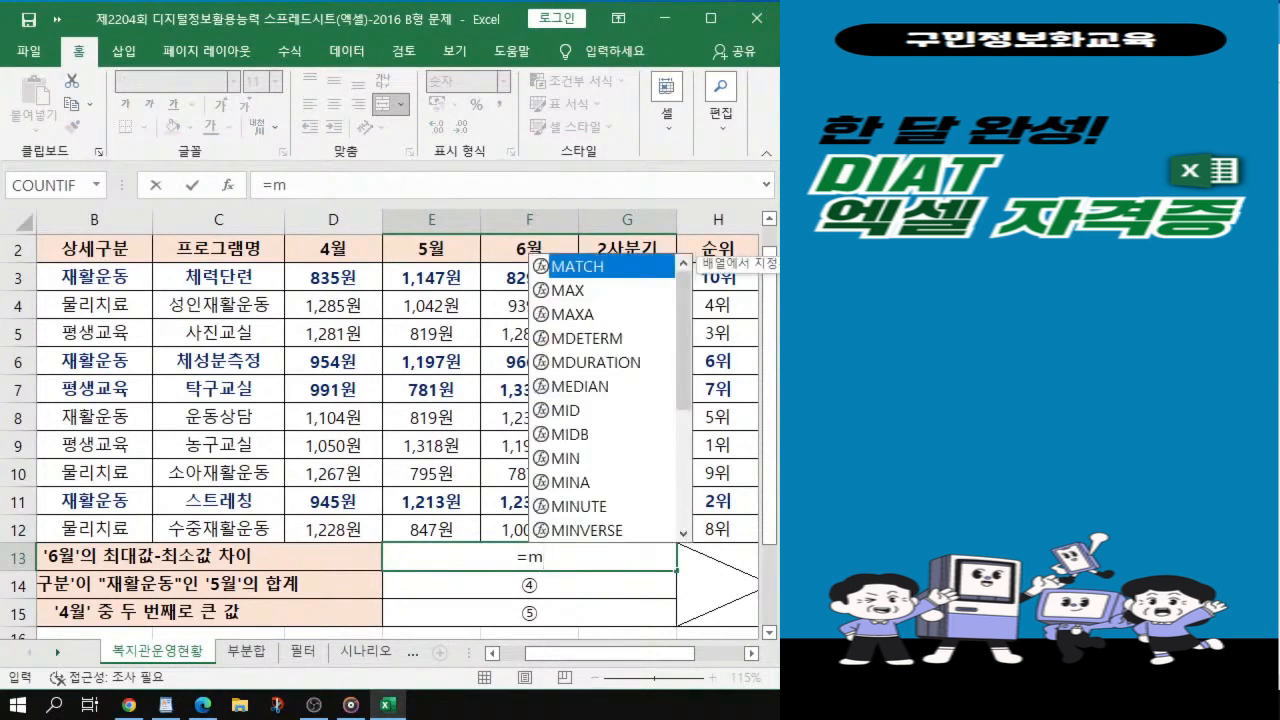
double_click(576, 291)
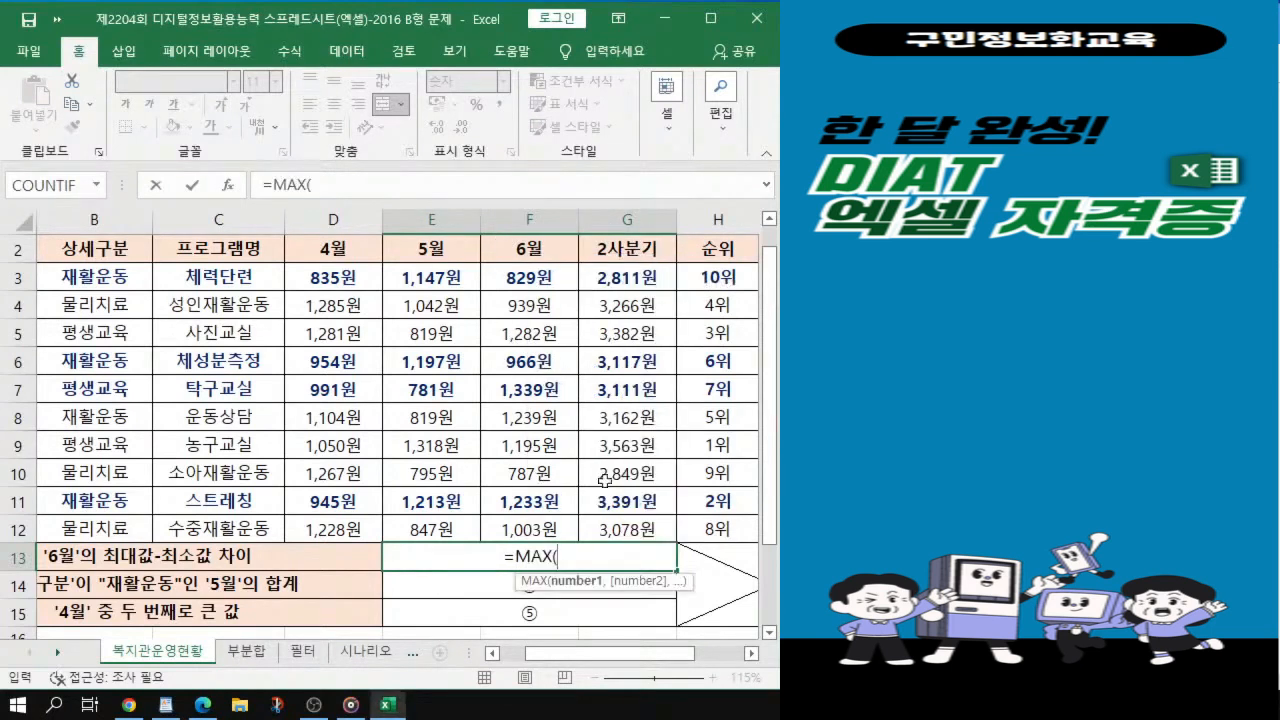
Step: Give the MAX function in E13 the '6월' range F3:F12, close it and add a minus sign
left_click(527, 277)
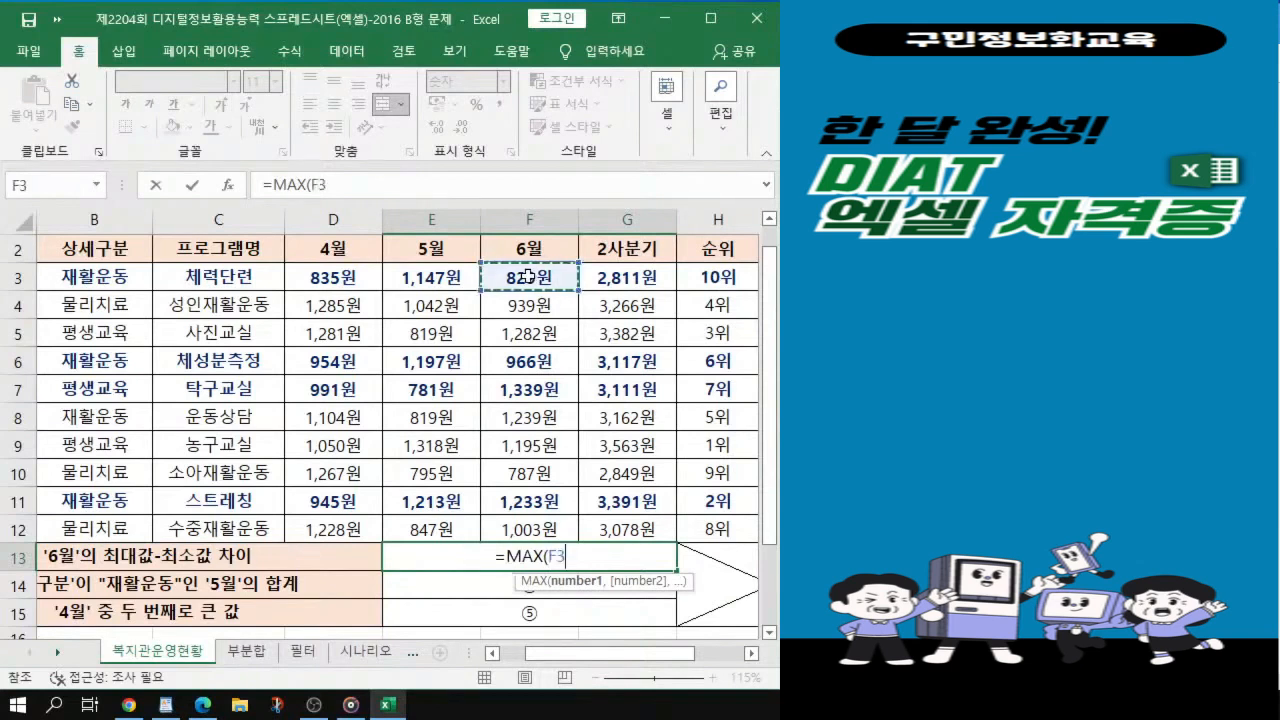
left_click_drag(527, 277, 527, 524)
type(")")
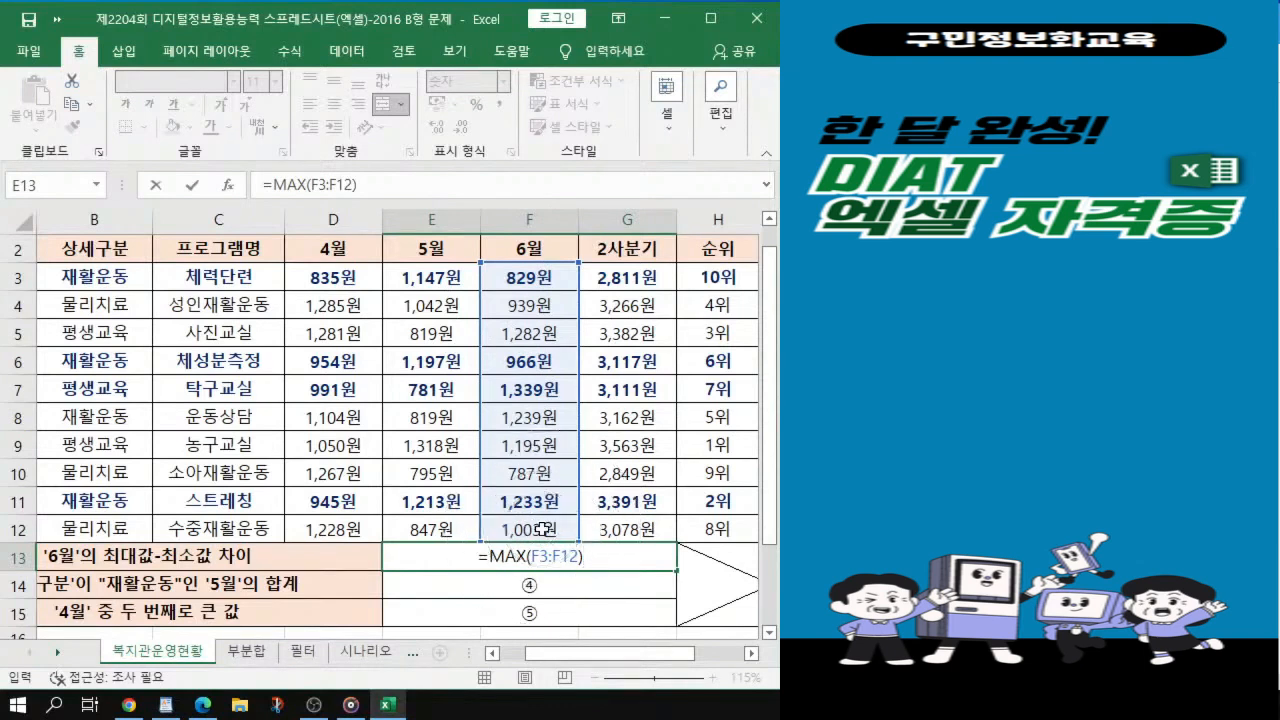
type("-")
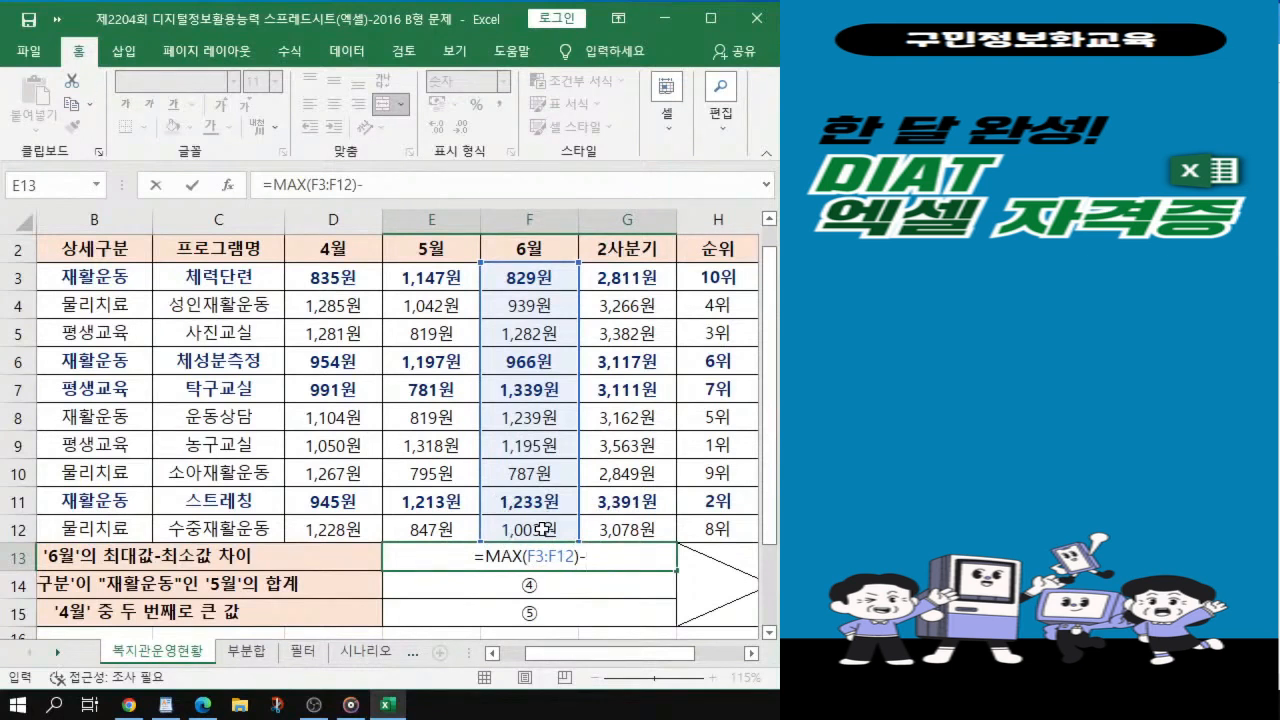
Step: Complete the E13 formula by subtracting MIN(F3:F12) and enter it
type("m")
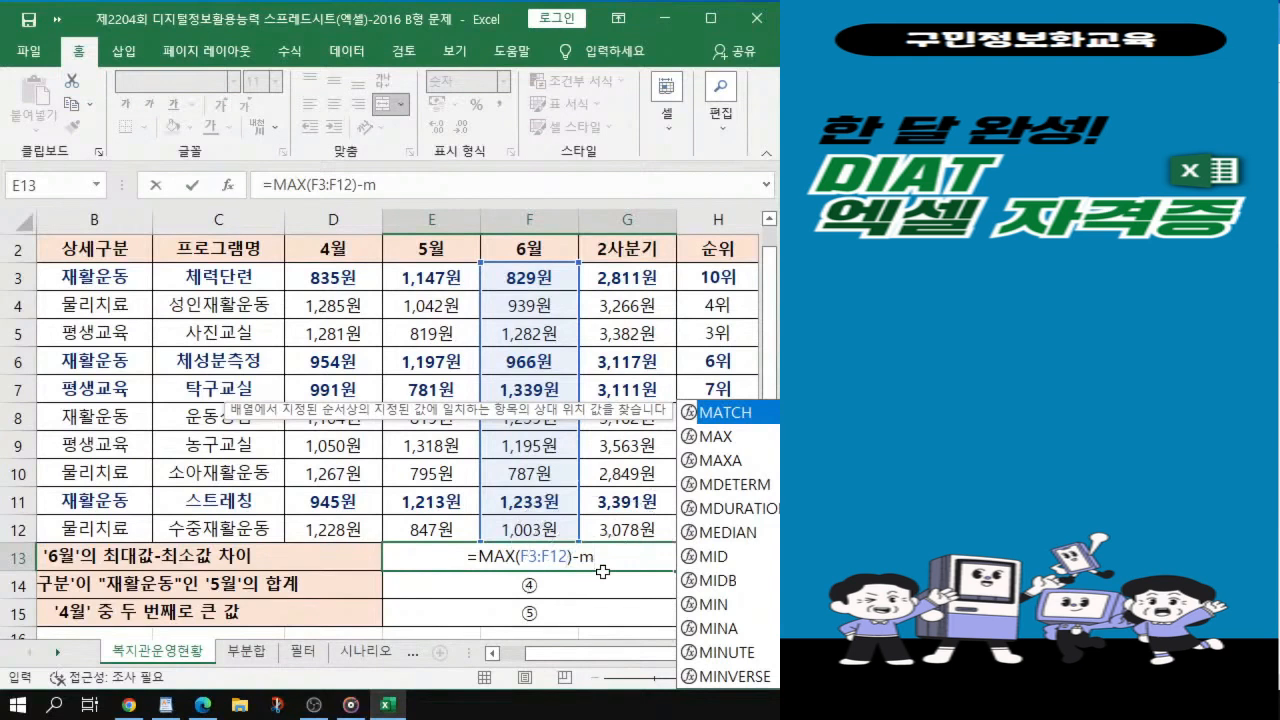
left_click(712, 605)
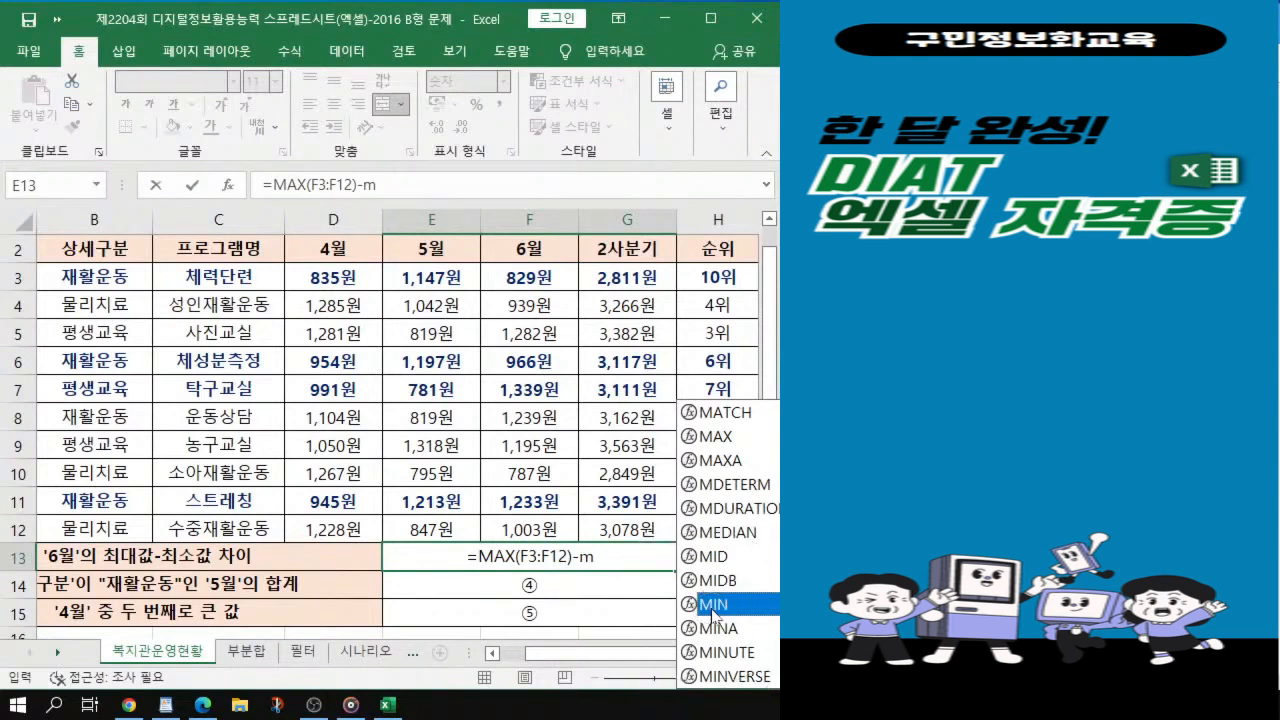
double_click(713, 605)
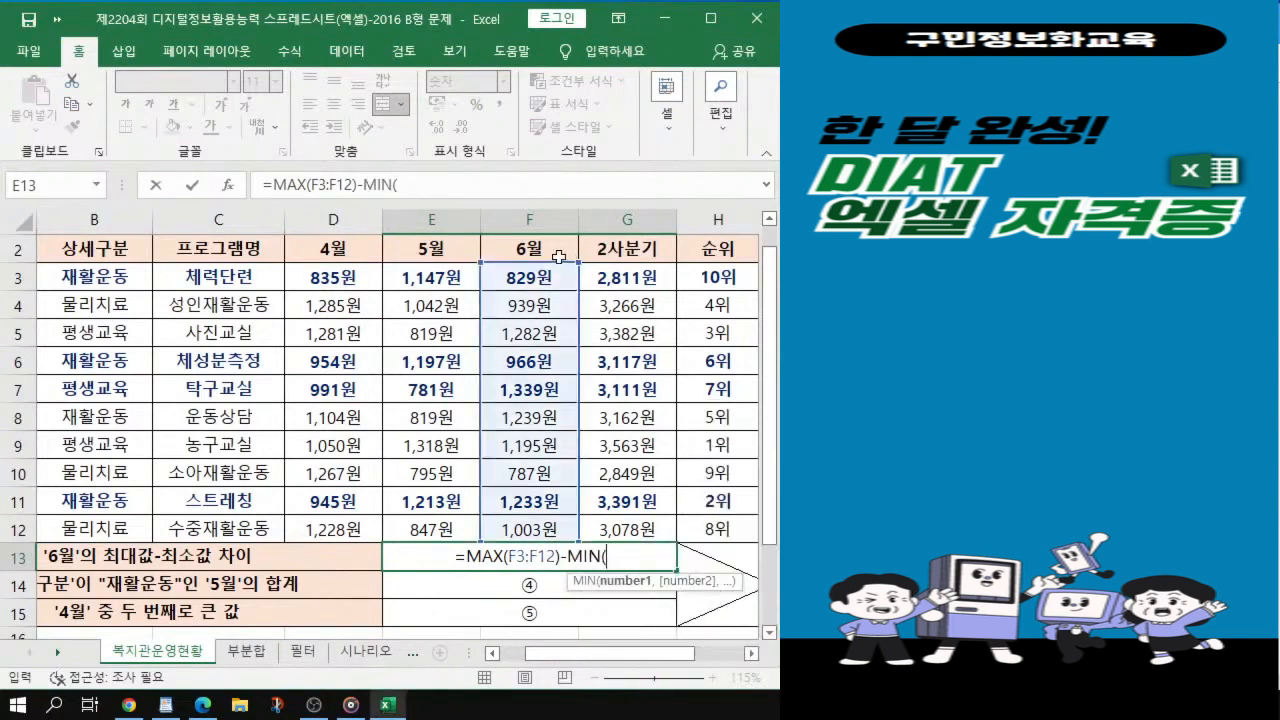
left_click(527, 274)
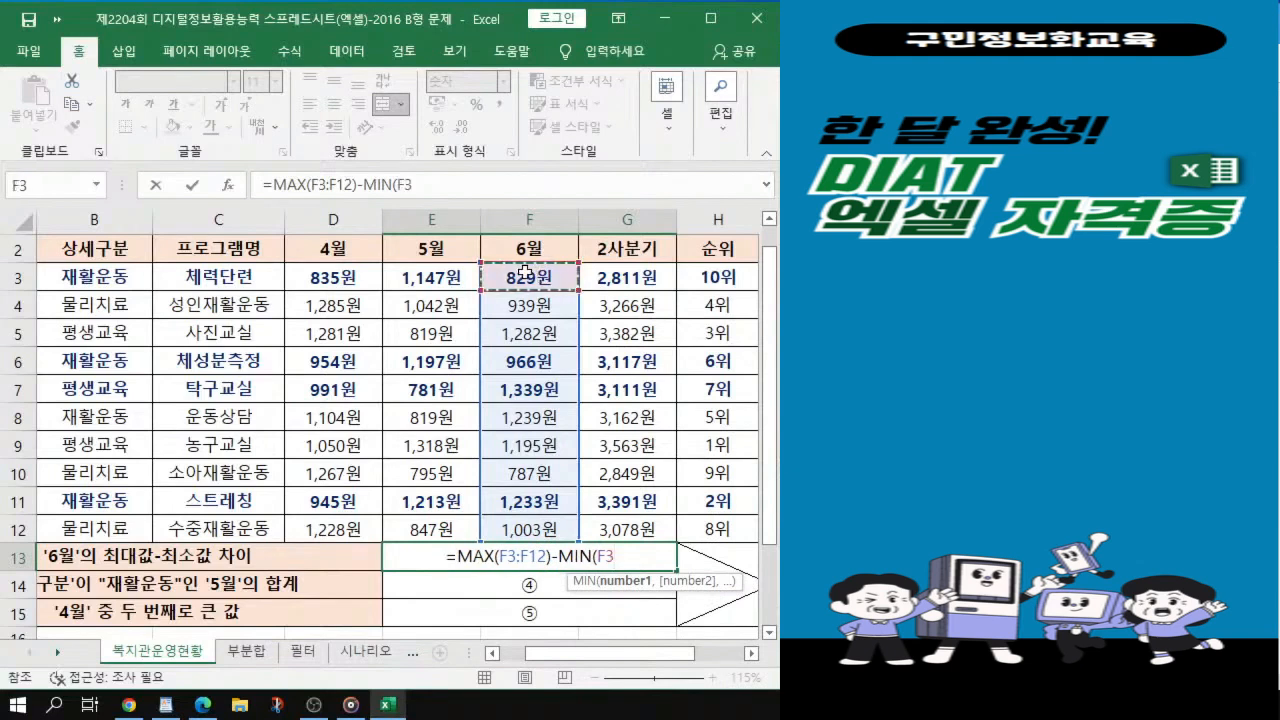
left_click_drag(524, 272, 527, 528)
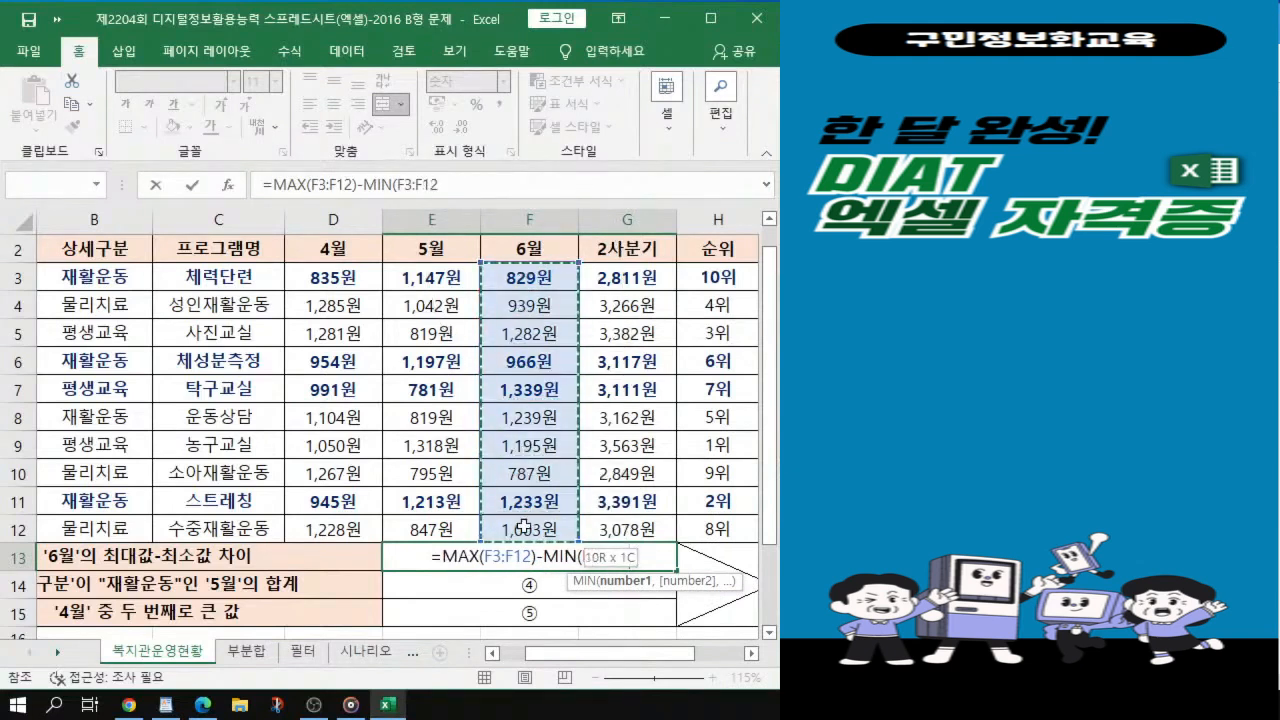
type(")")
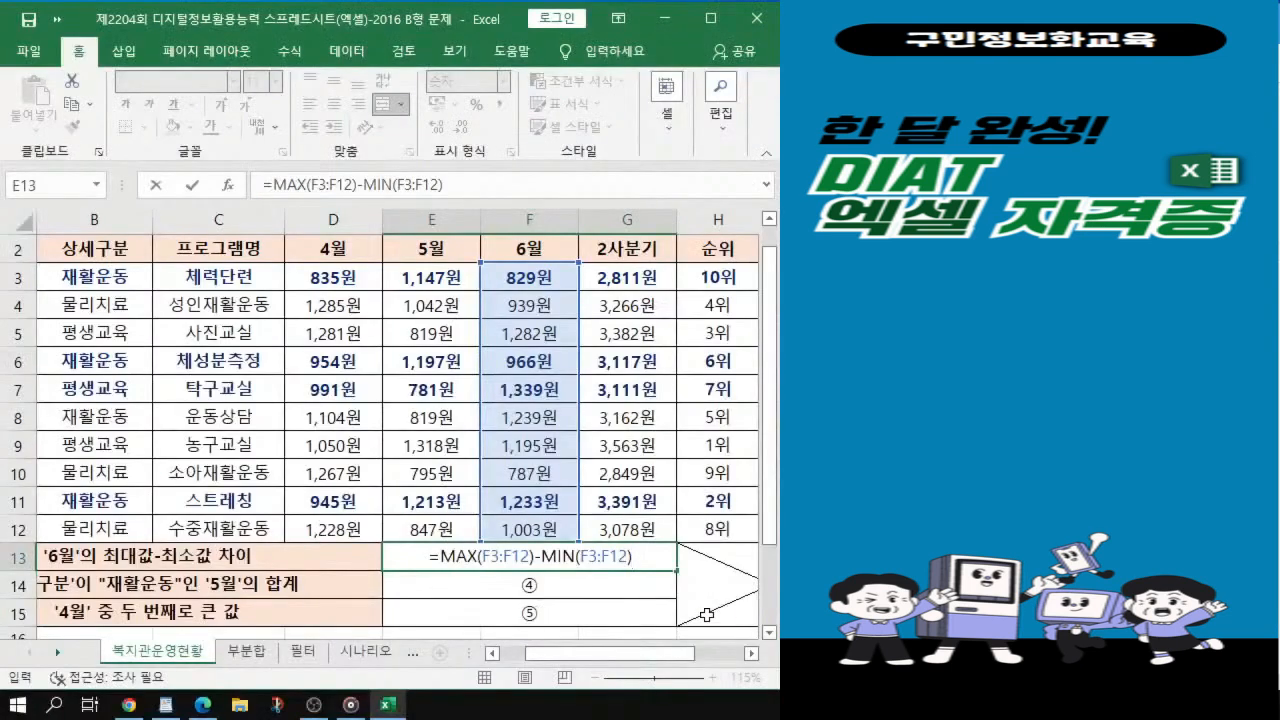
key("Return")
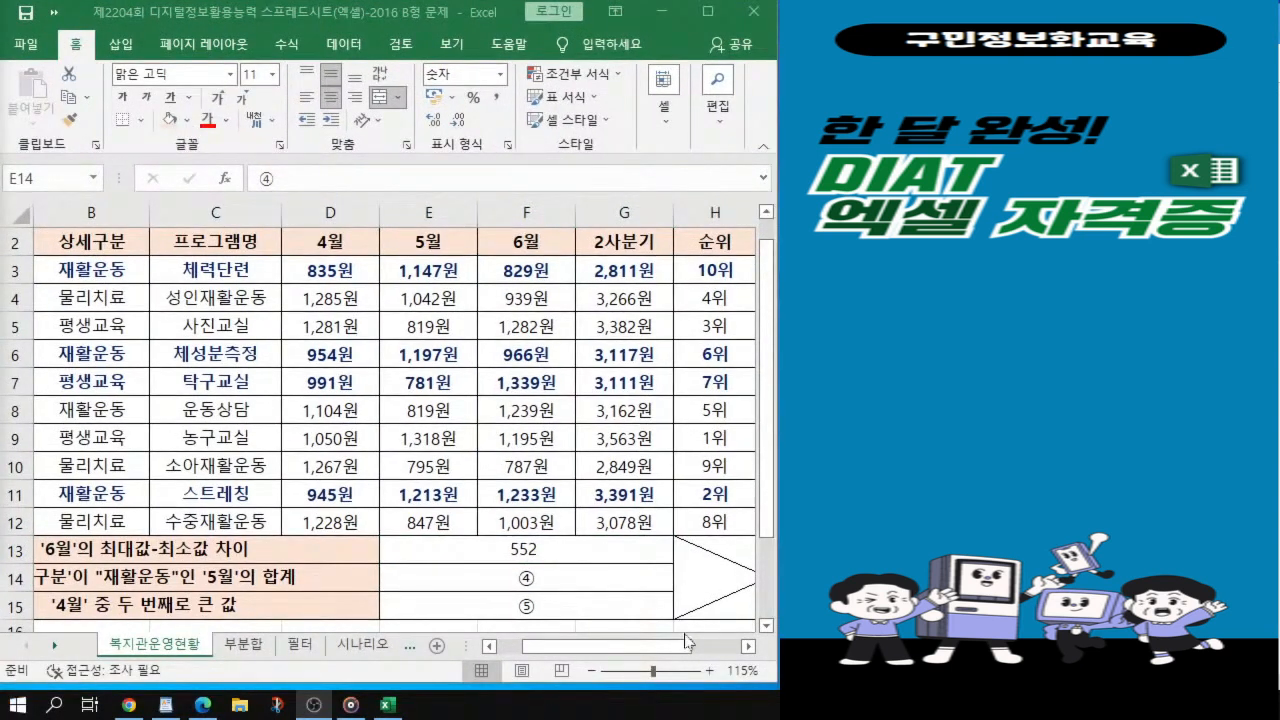
Step: Examine the row 14 label and its answer cell to see which condition and month the total requires
left_click(519, 578)
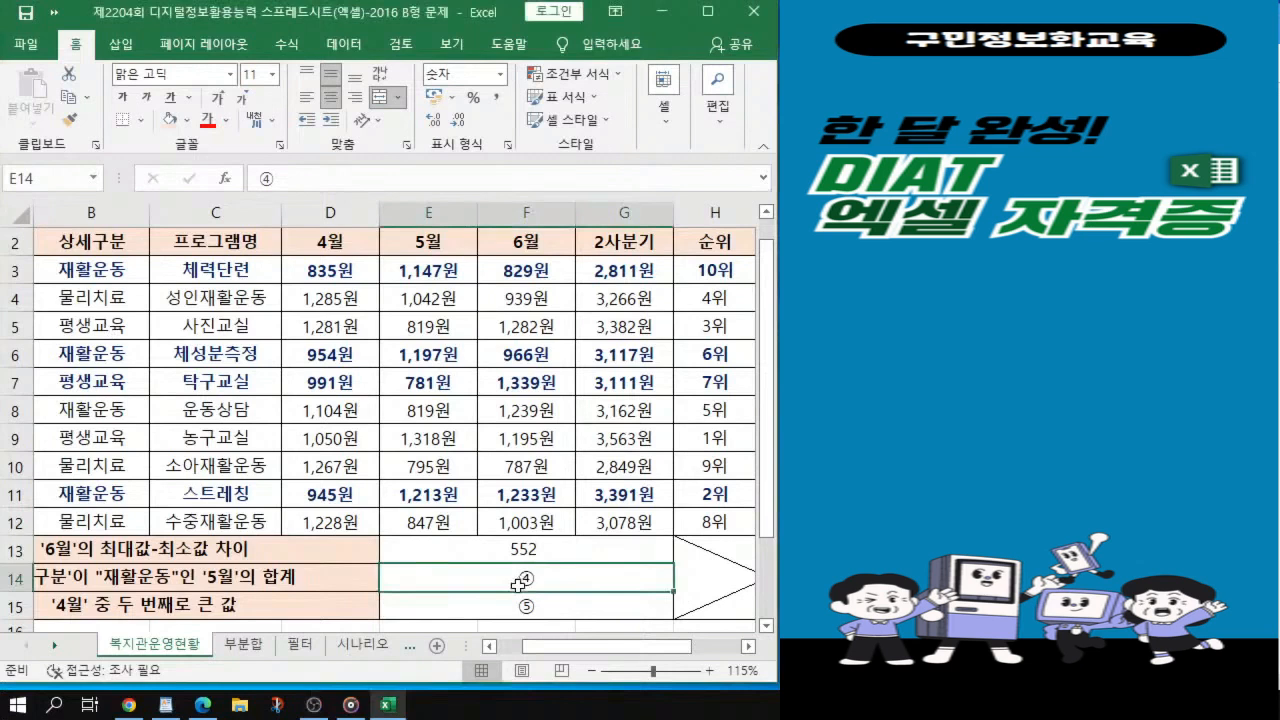
left_click(256, 584)
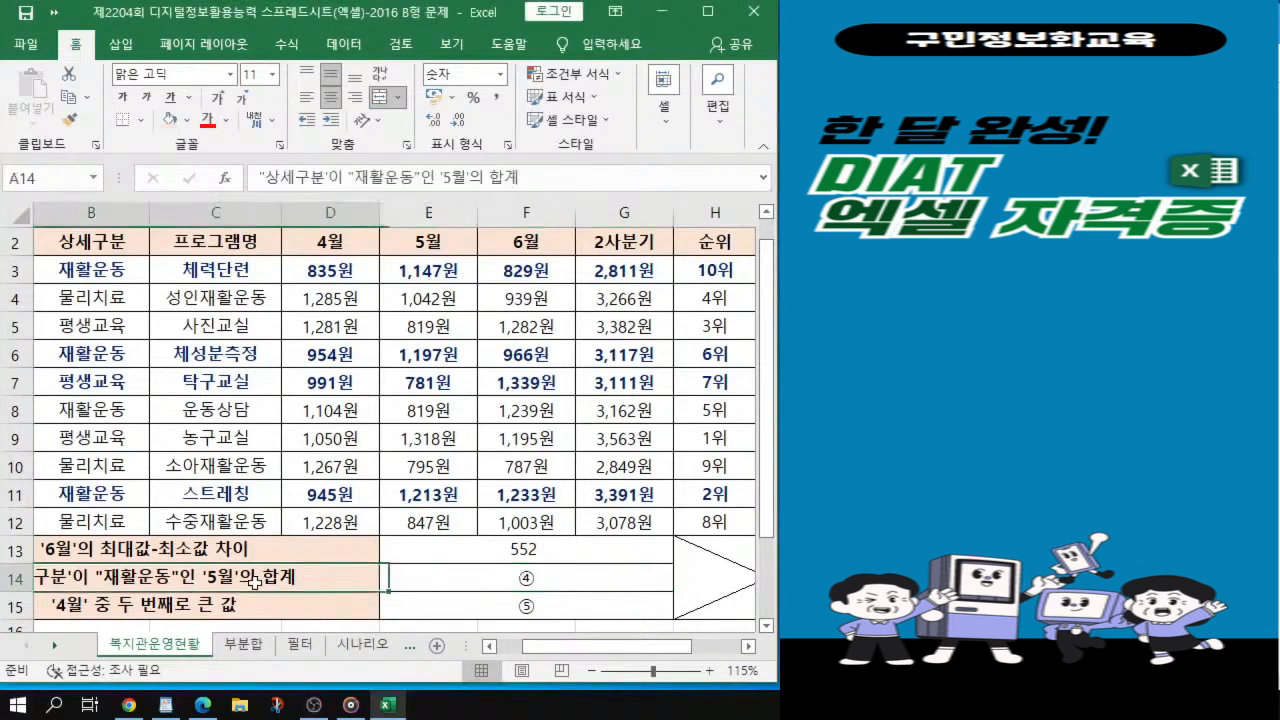
left_click(468, 579)
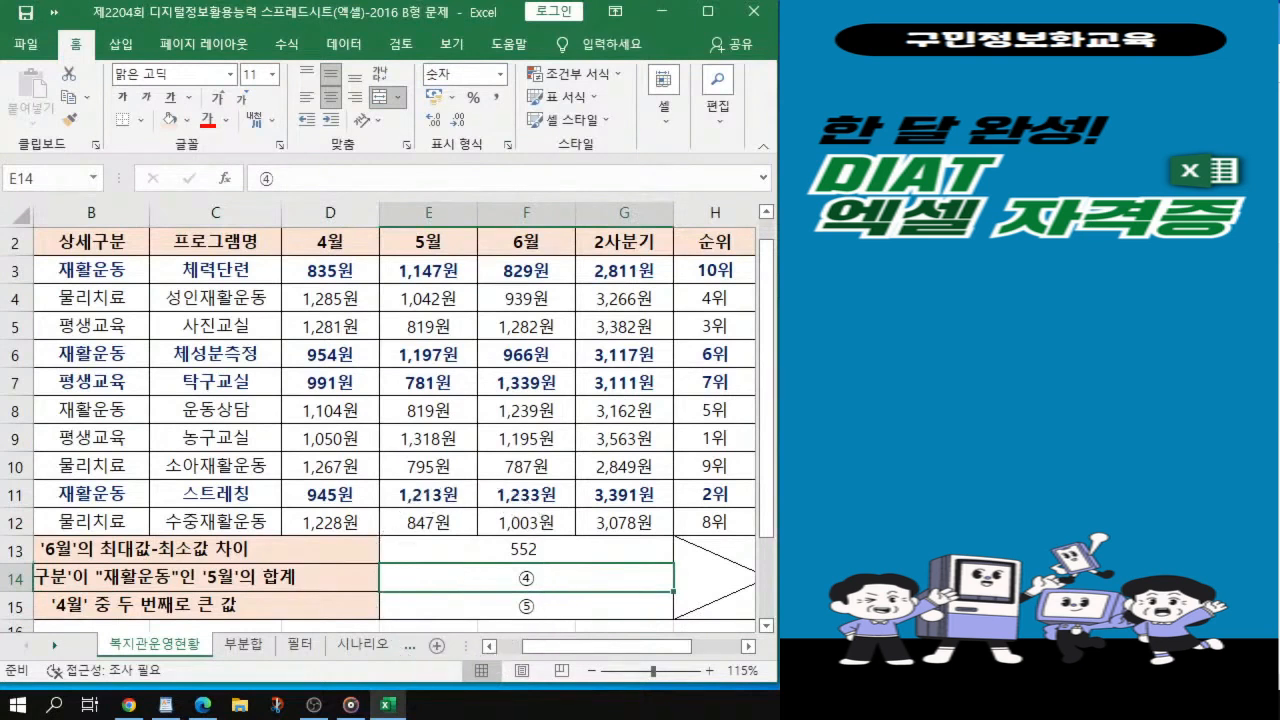
left_click(526, 582)
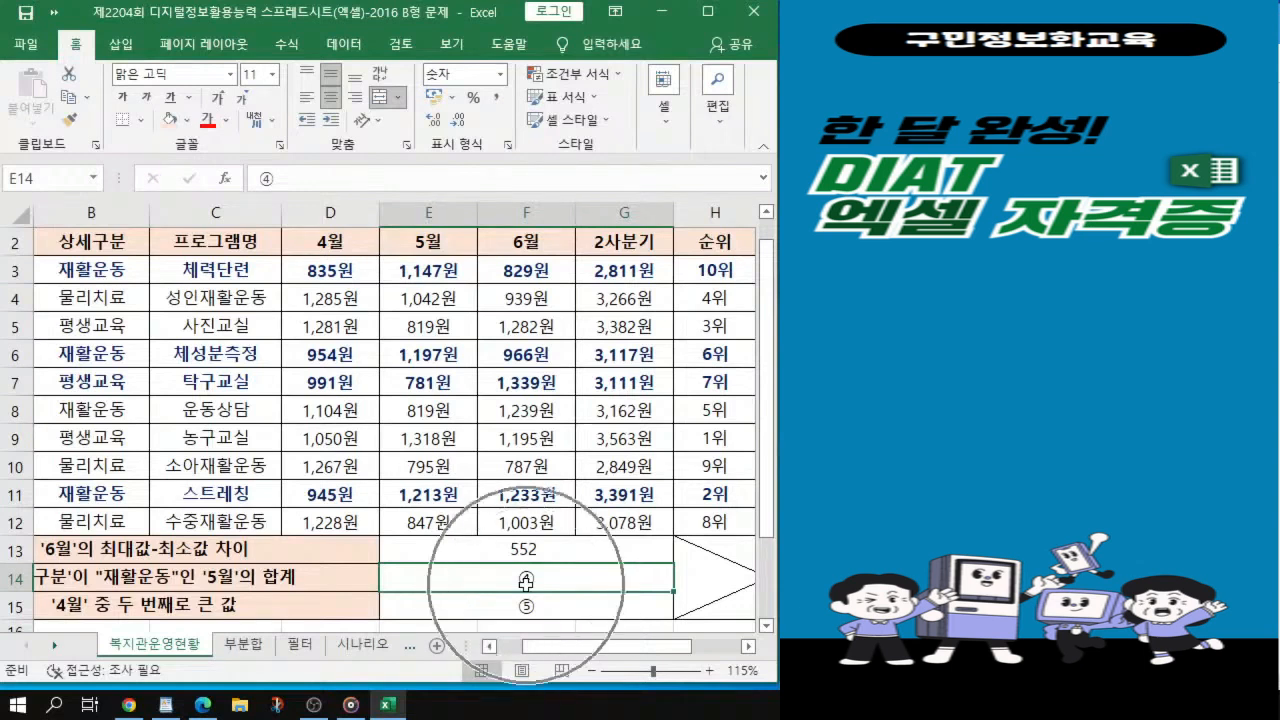
left_click(526, 582)
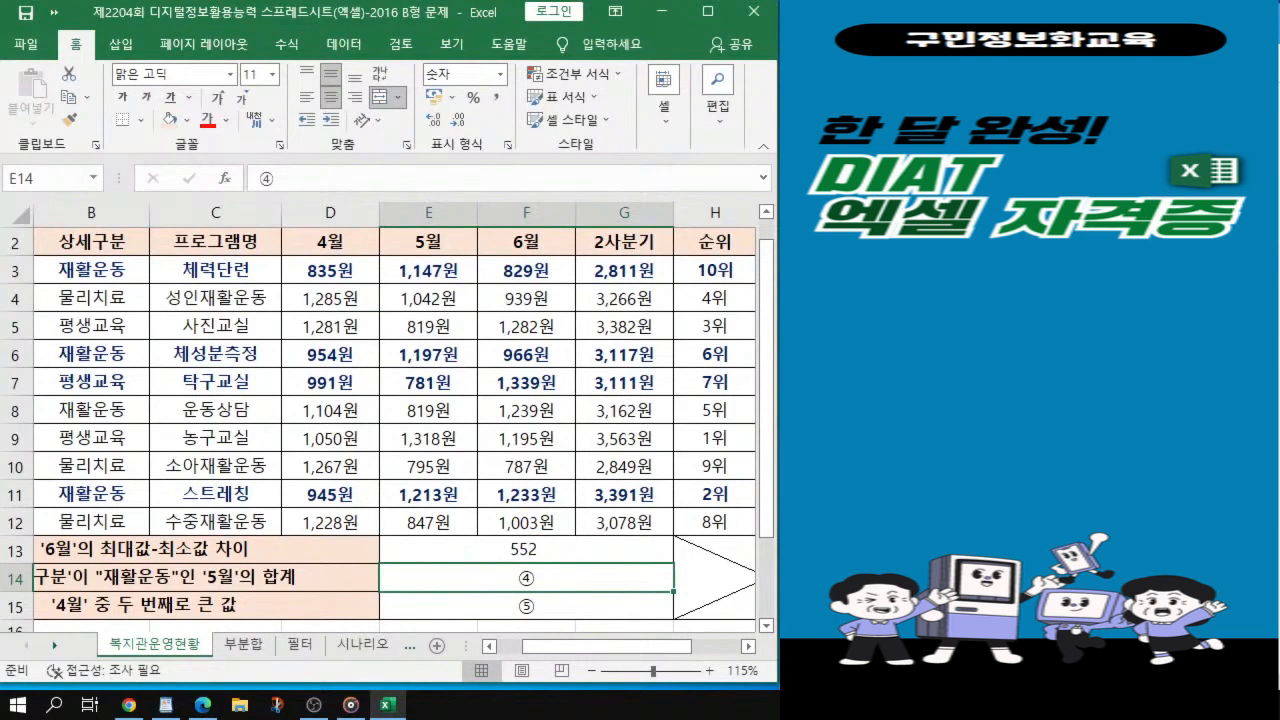
left_click_drag(570, 656, 549, 655)
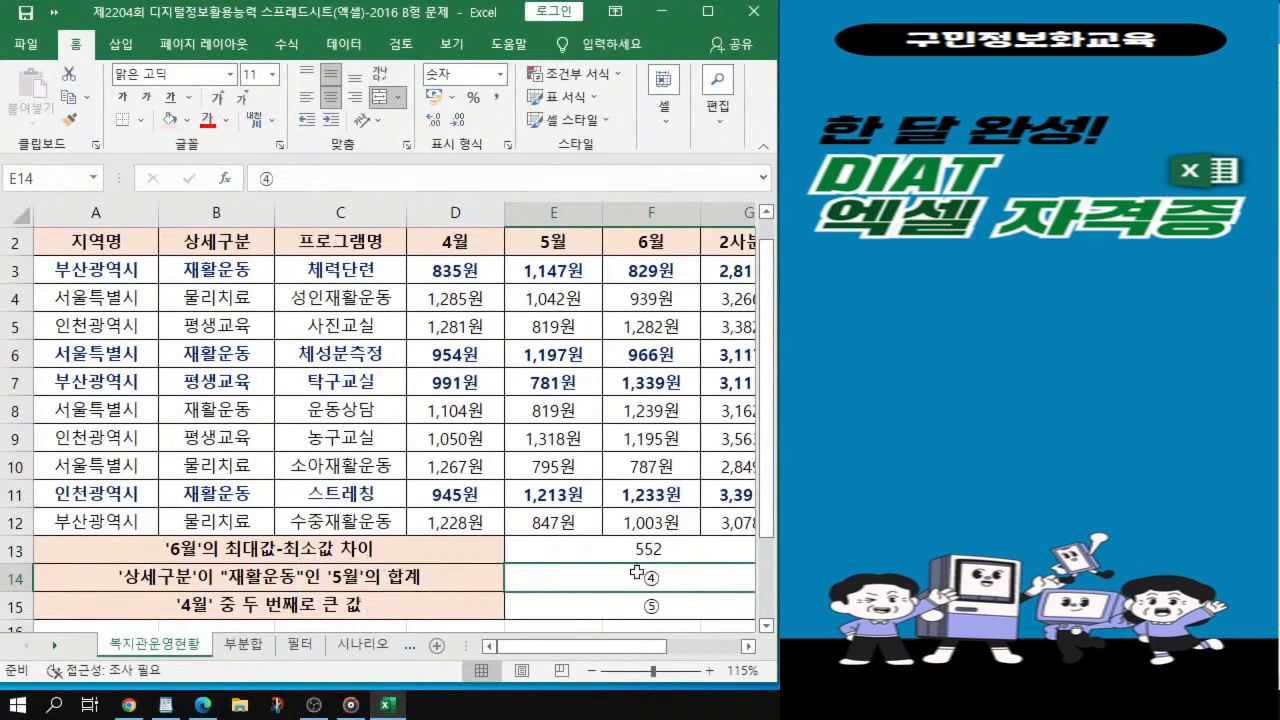
mouse_move(626, 658)
left_mouse_down()
mouse_move(660, 662)
mouse_move(630, 665)
mouse_move(648, 668)
left_mouse_up()
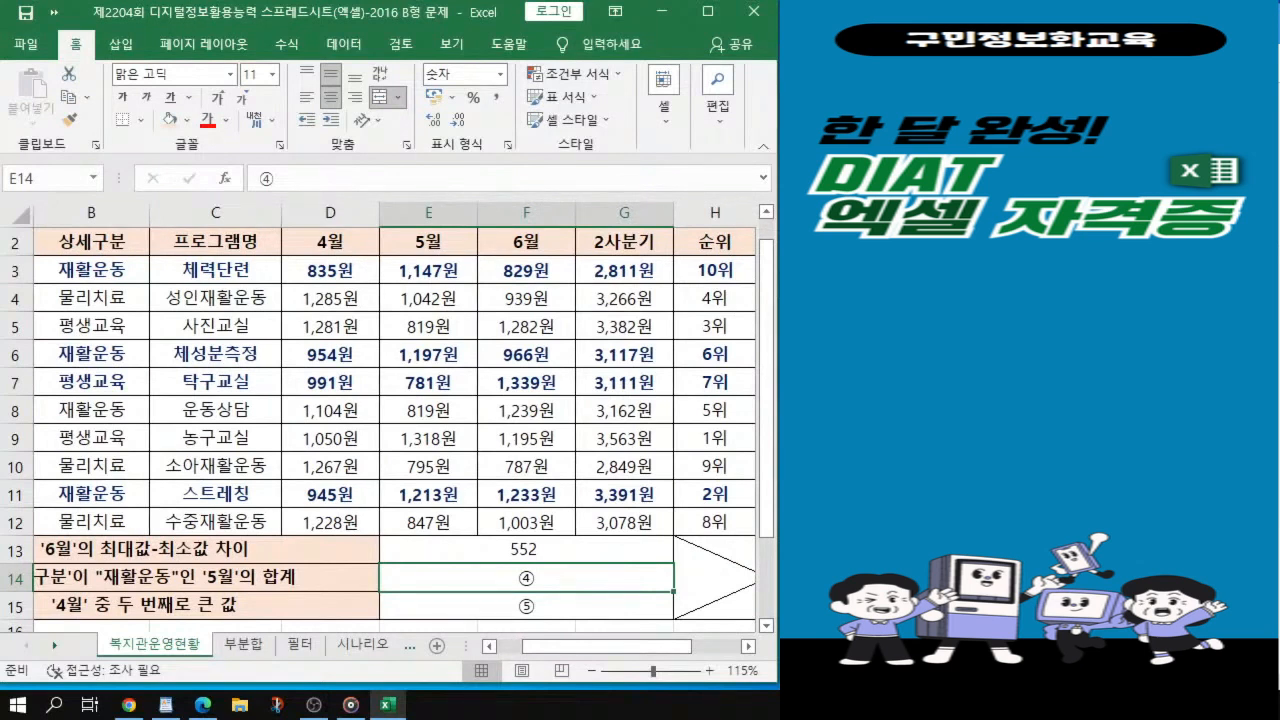
key("alt+Tab")
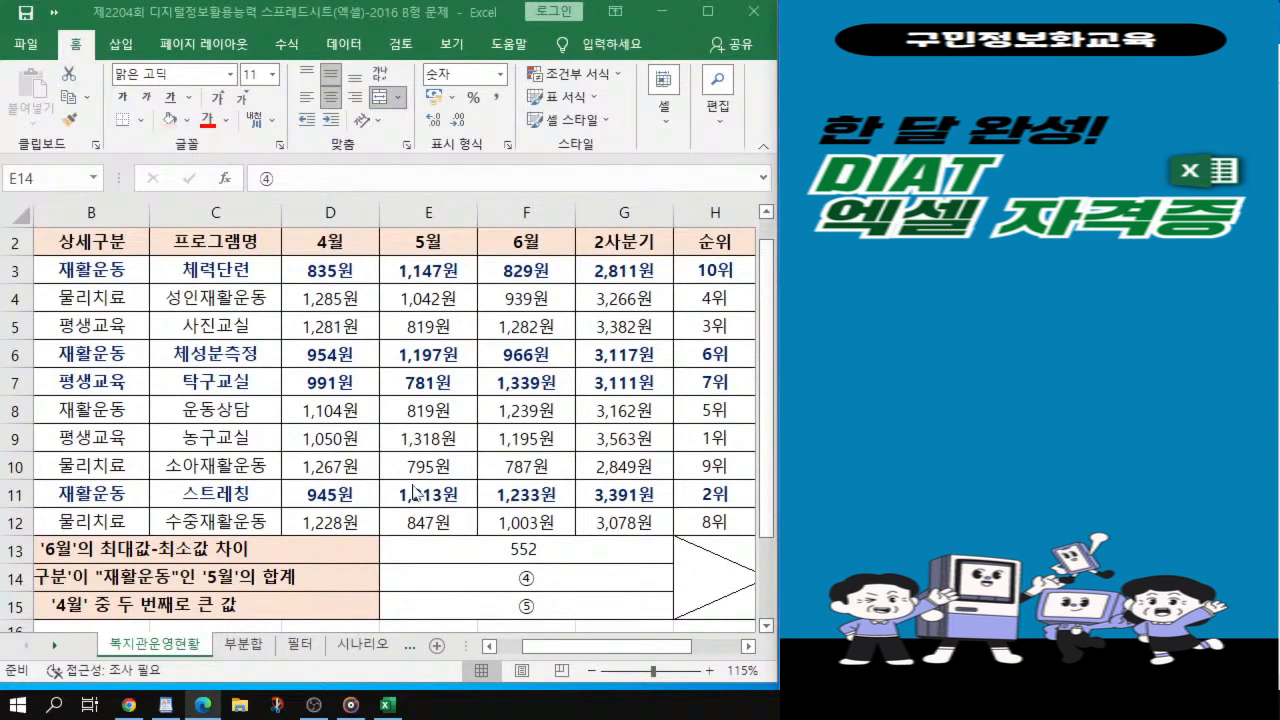
Step: Start a DSUM formula in merged cell E14 for the "재활운동" '5월' total
left_click(511, 579)
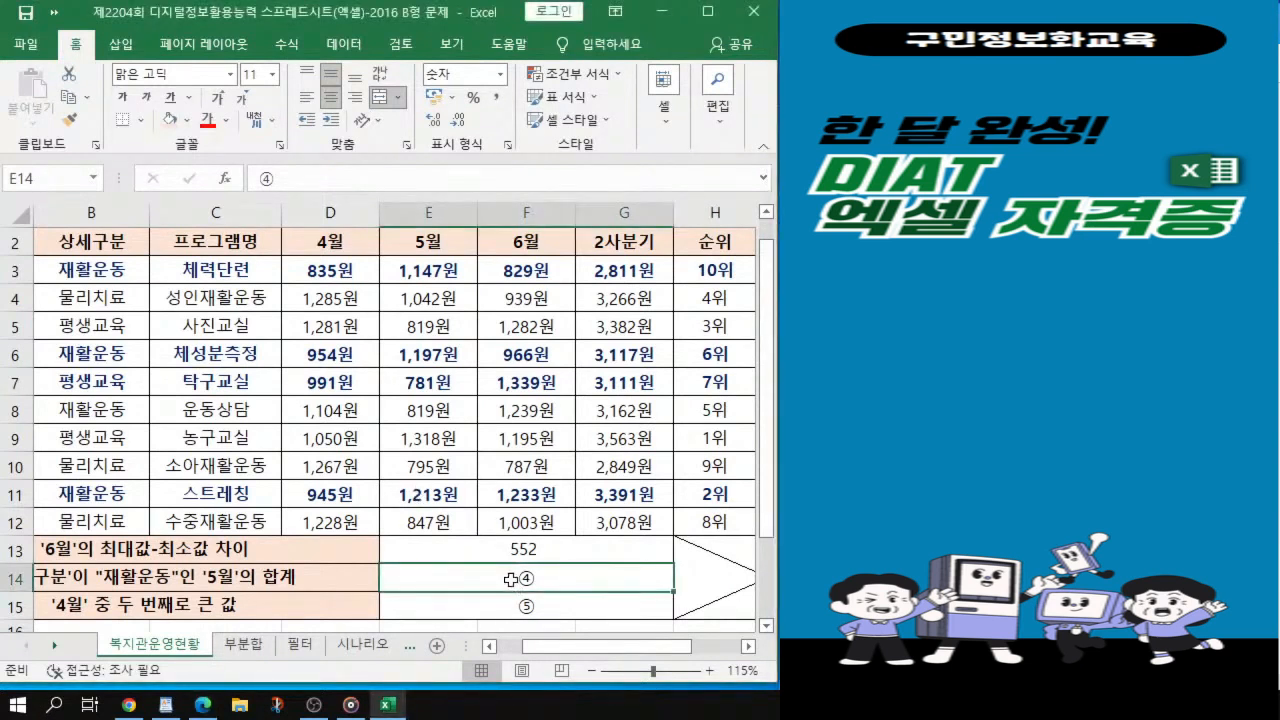
type("=")
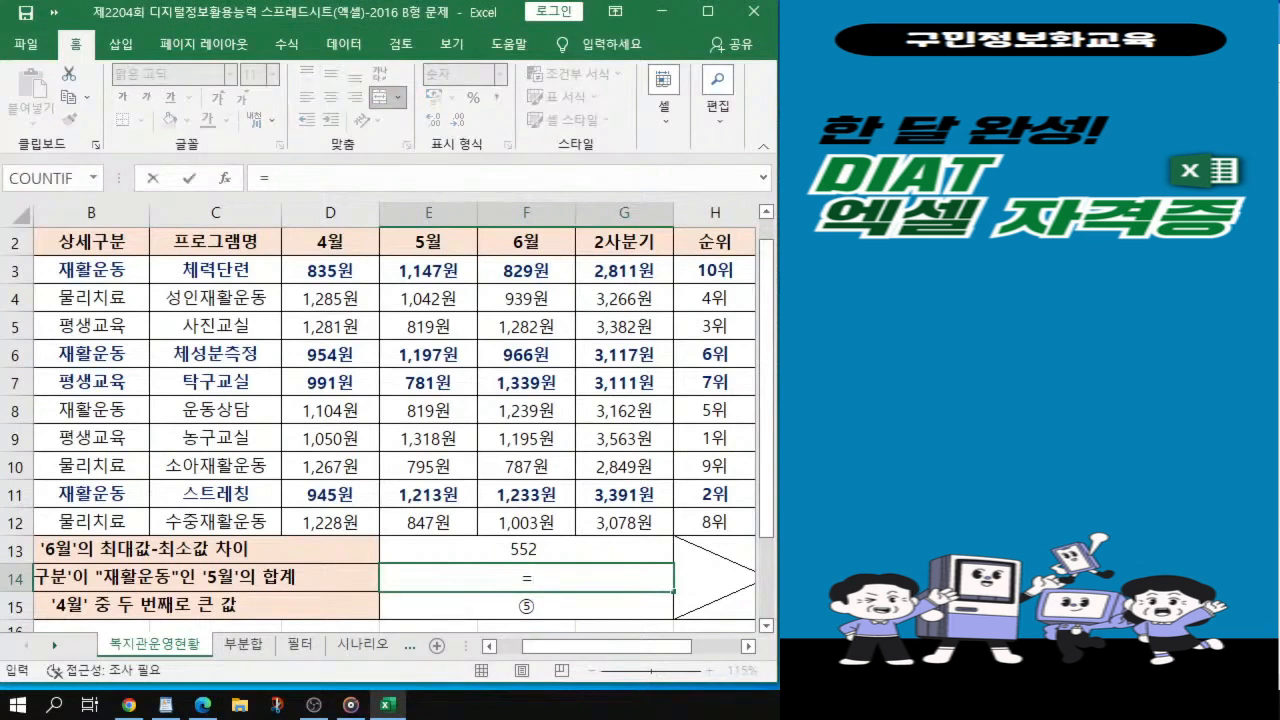
type("d")
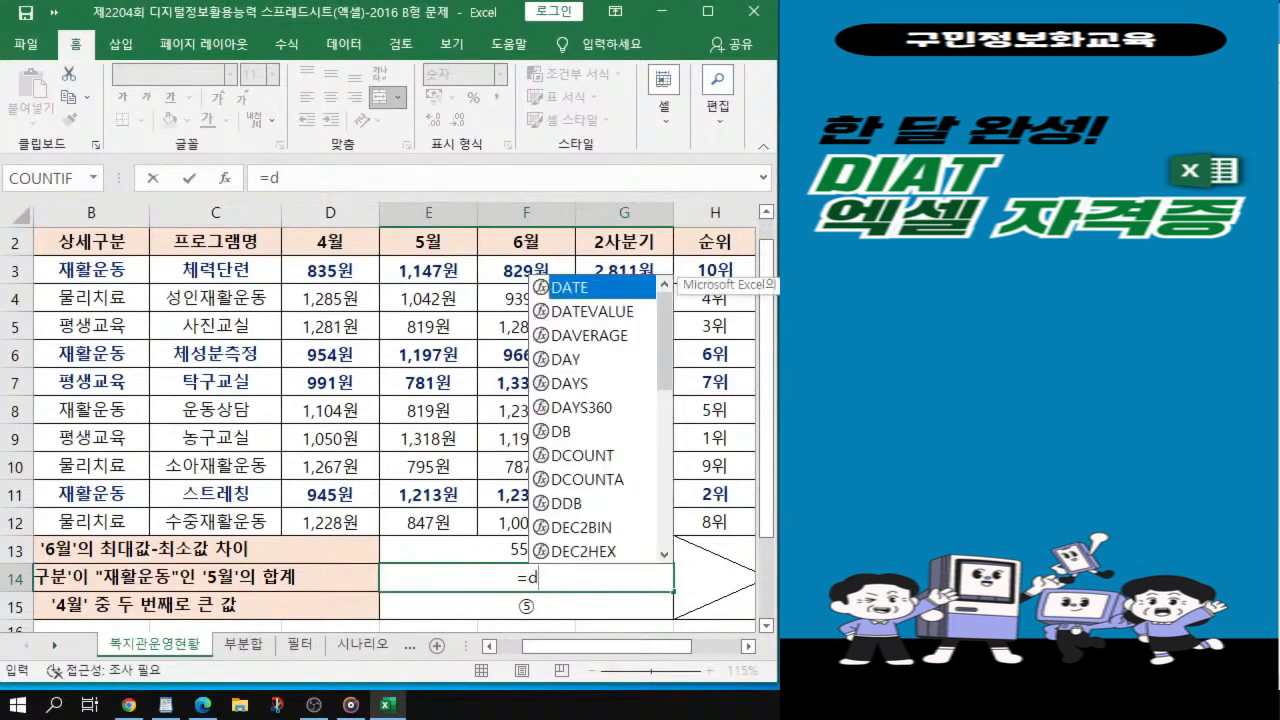
type("s")
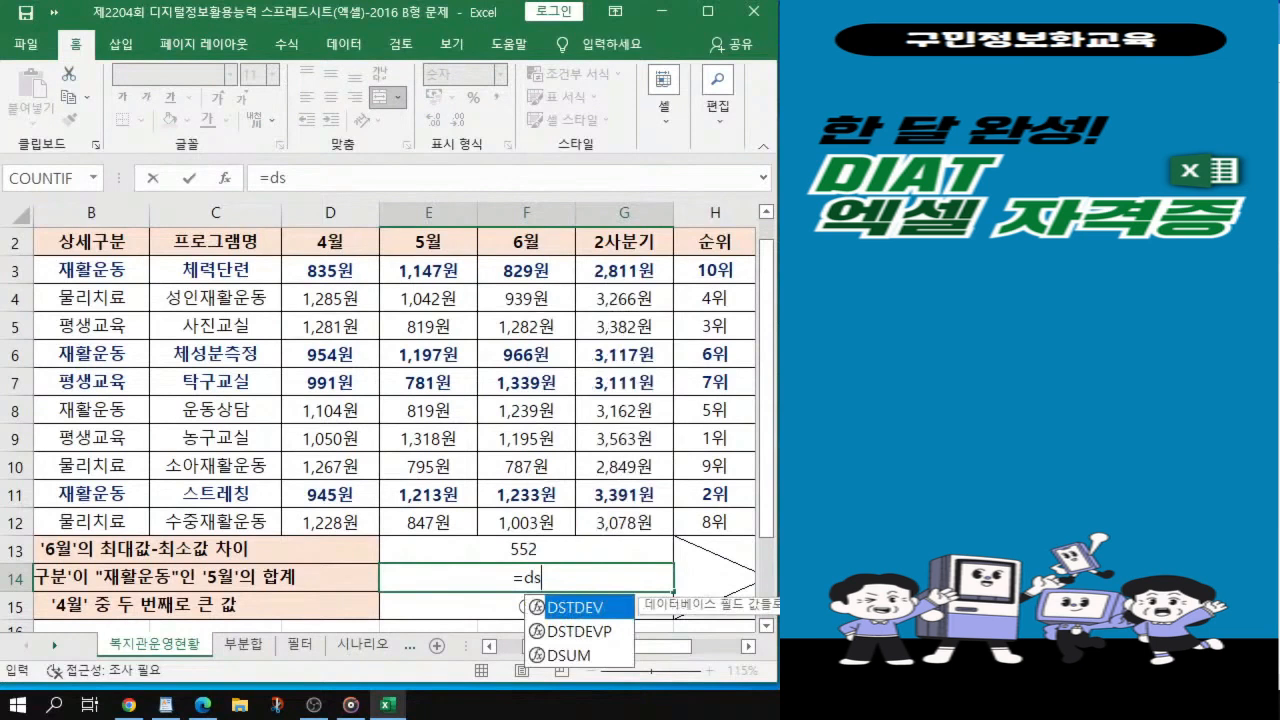
left_click(591, 656)
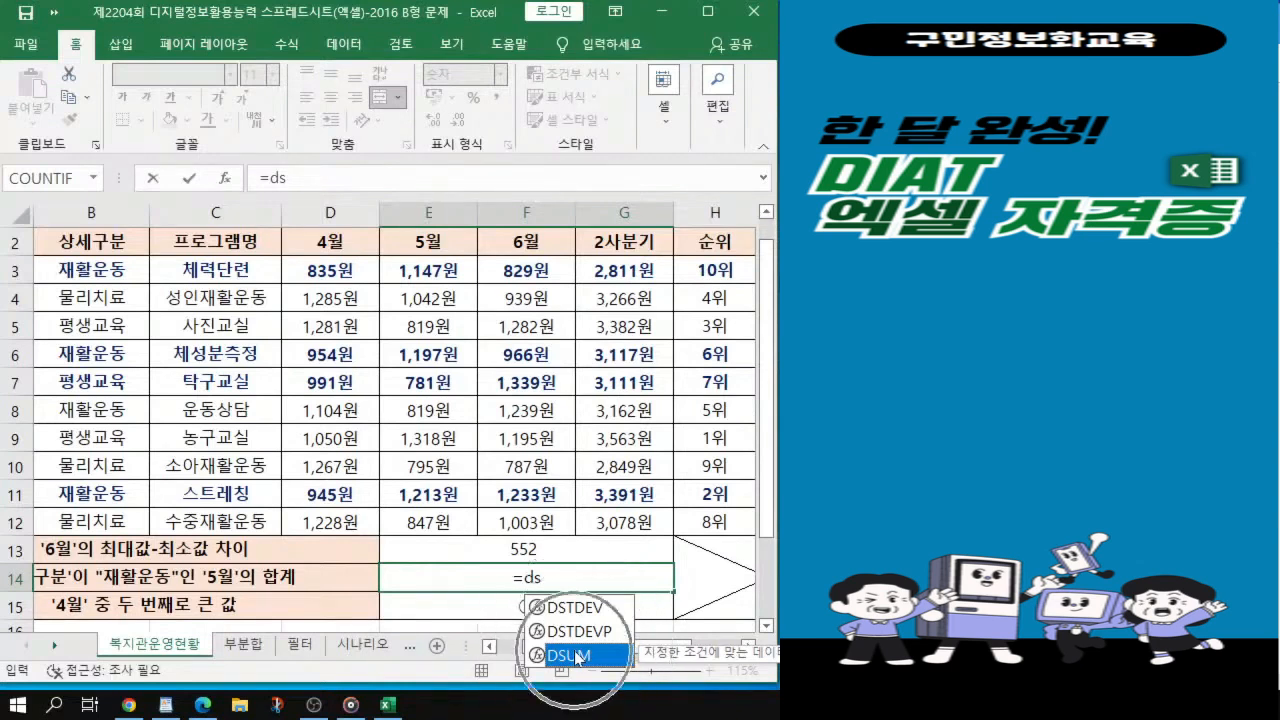
double_click(577, 658)
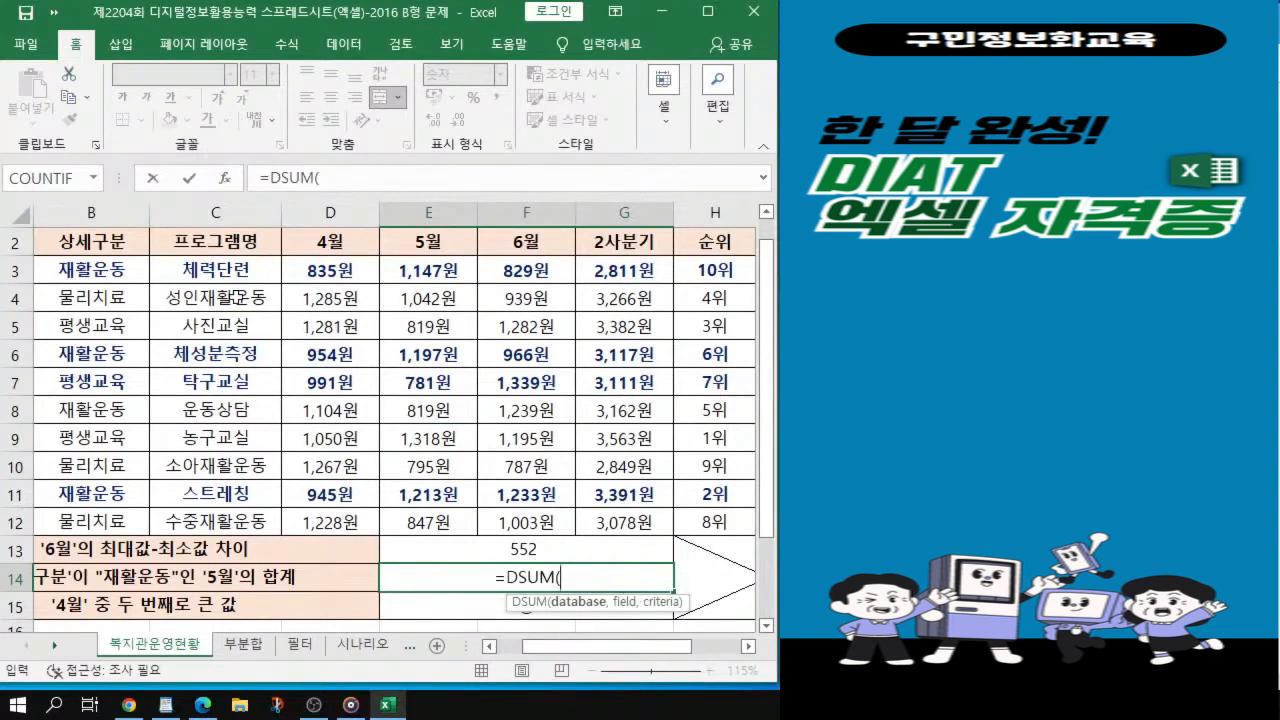
Step: Set the DSUM database to the whole table A2:I12 and its field to the '5월' header E2
left_click_drag(557, 648, 461, 657)
left_click(88, 240)
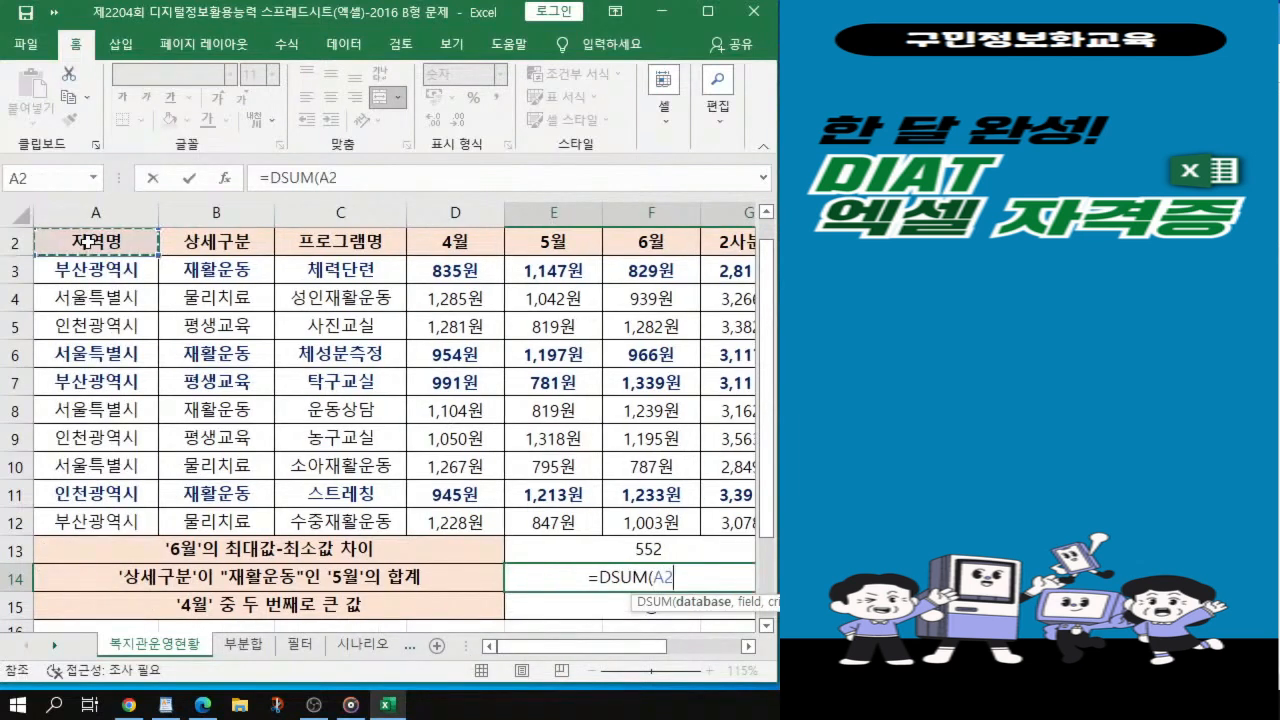
mouse_move(88, 240)
left_mouse_down()
mouse_move(100, 466)
mouse_move(210, 522)
mouse_move(560, 494)
mouse_move(758, 515)
mouse_move(700, 515)
mouse_move(680, 445)
mouse_move(666, 512)
mouse_move(688, 524)
left_mouse_up()
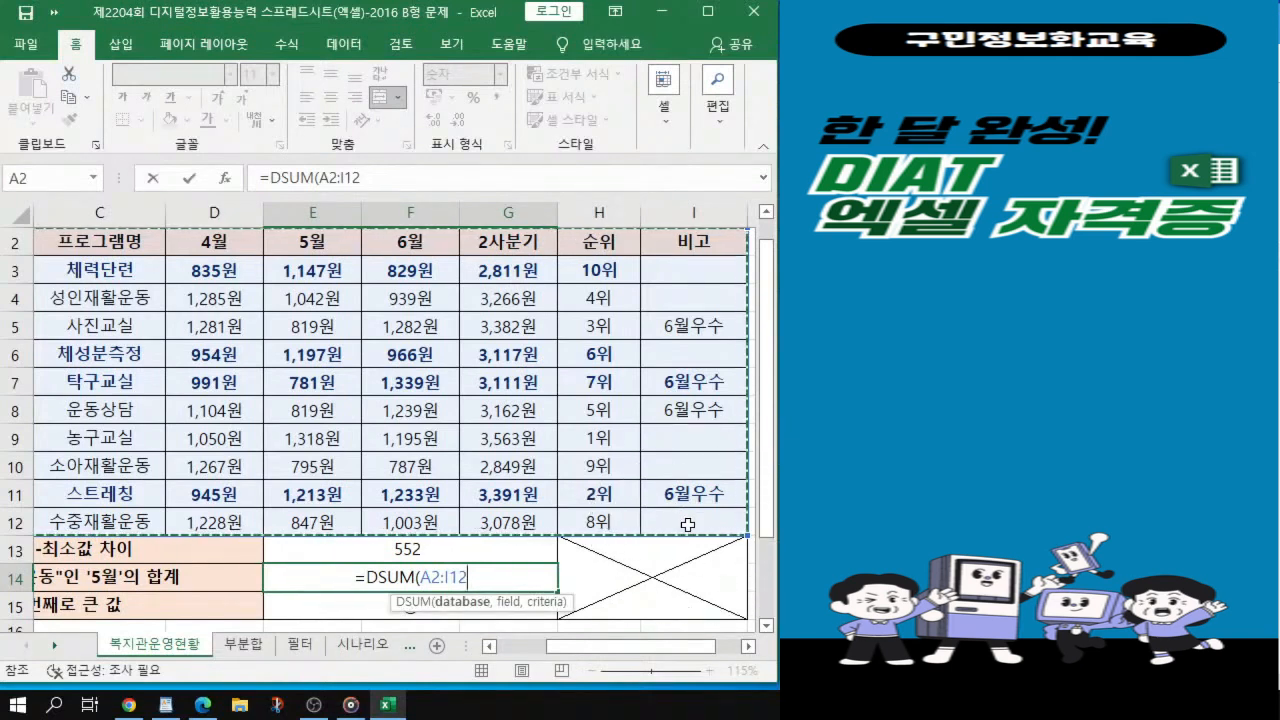
key("ctrl")
type(",")
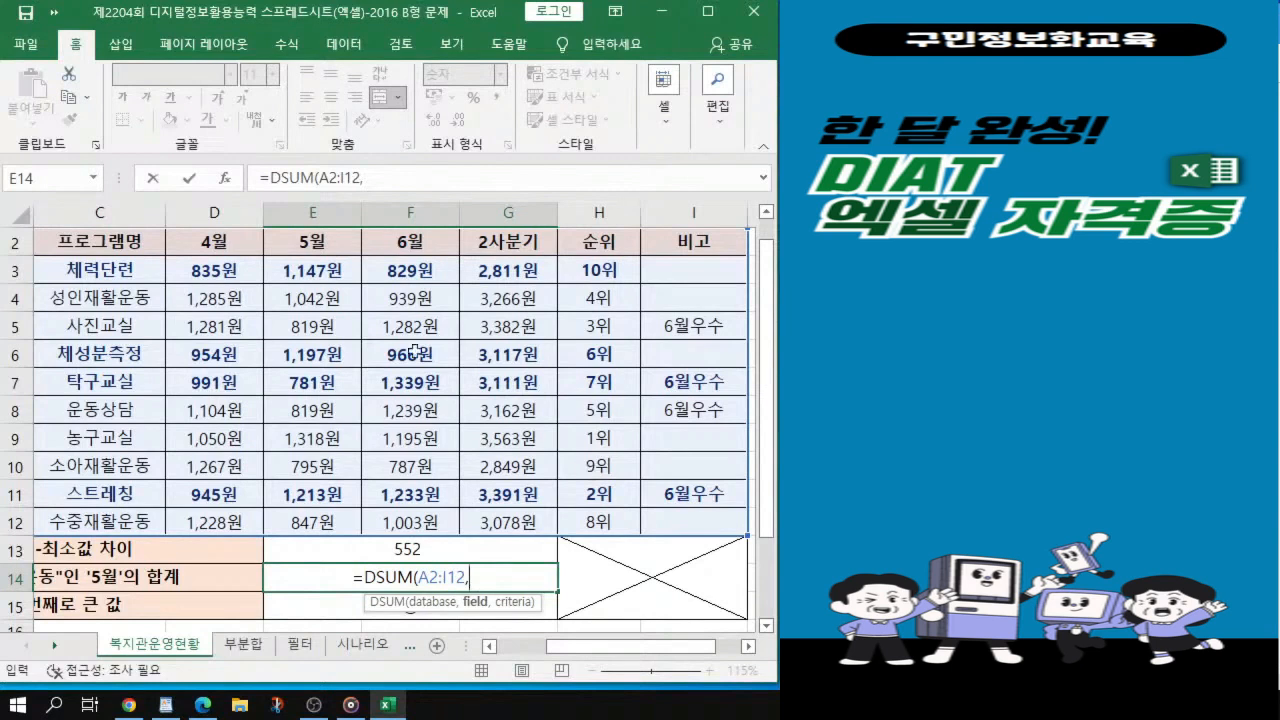
left_click(310, 241)
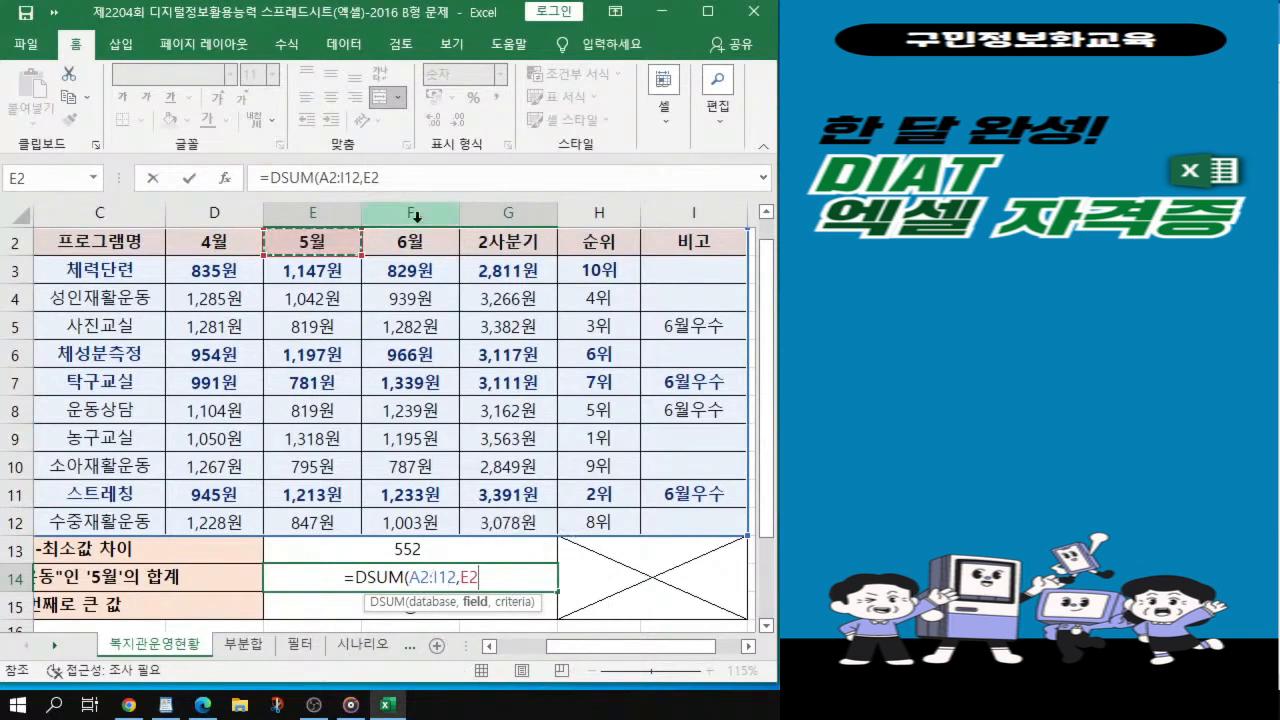
type(",")
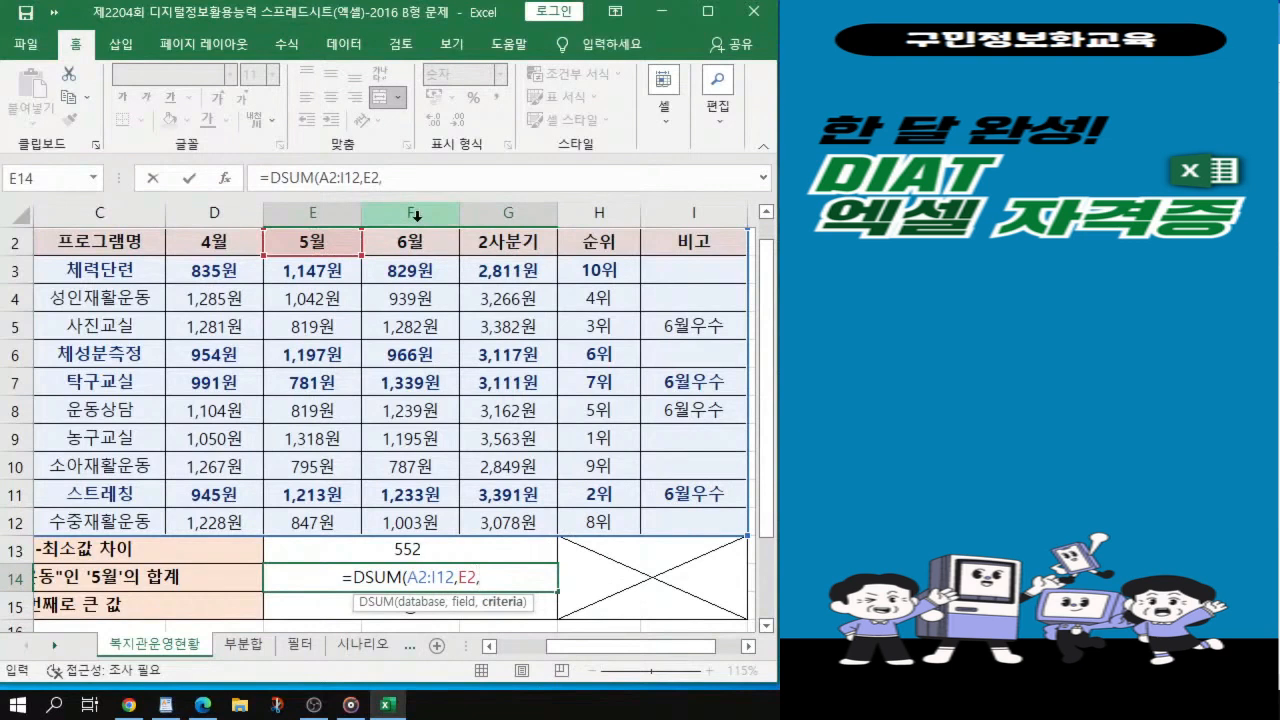
Step: Set the DSUM criteria to B2:B3, the 상세구분 header with 재활운동, and close the parenthesis
left_click_drag(616, 656, 568, 658)
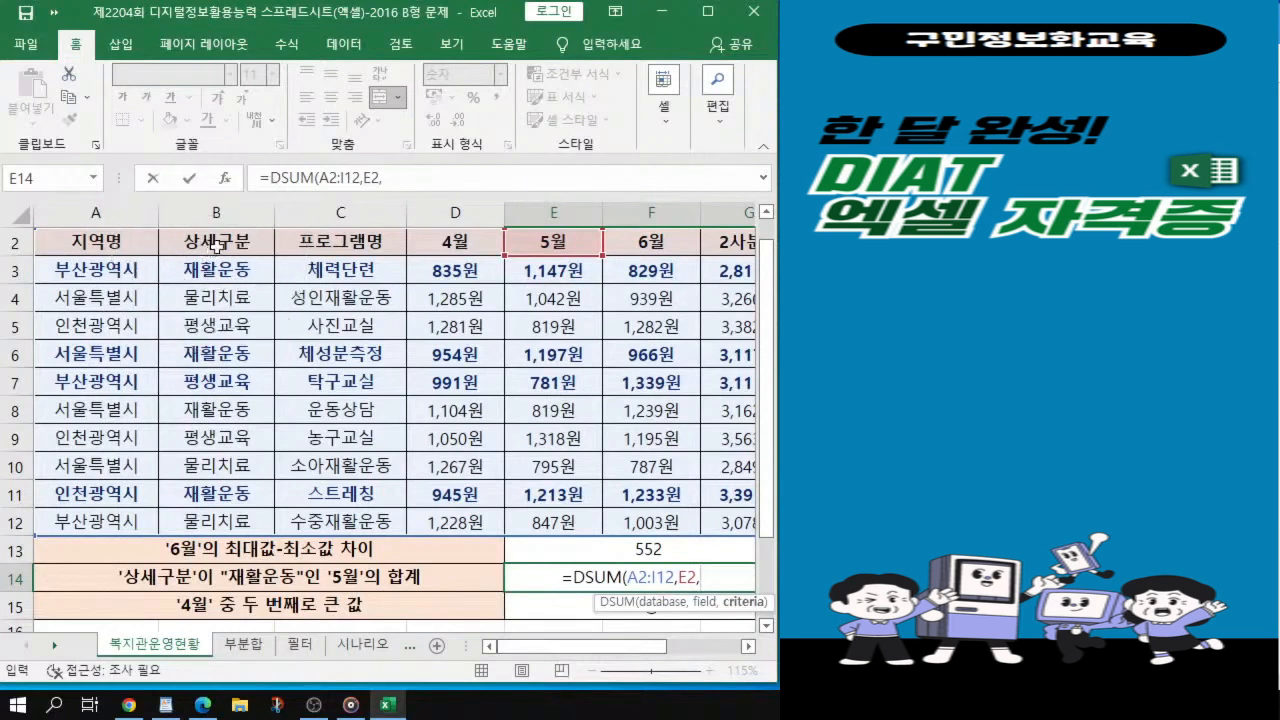
left_click_drag(215, 241, 215, 271)
key("ctrl")
key("ctrl")
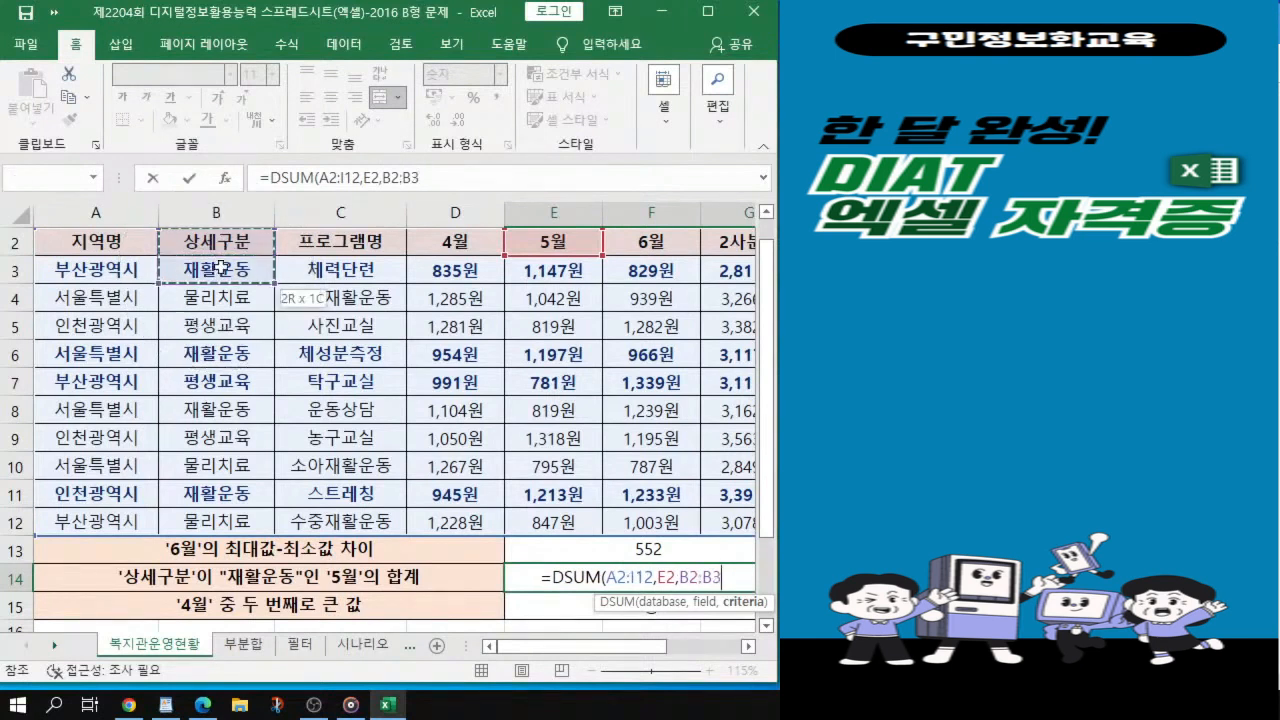
left_click_drag(221, 268, 223, 269)
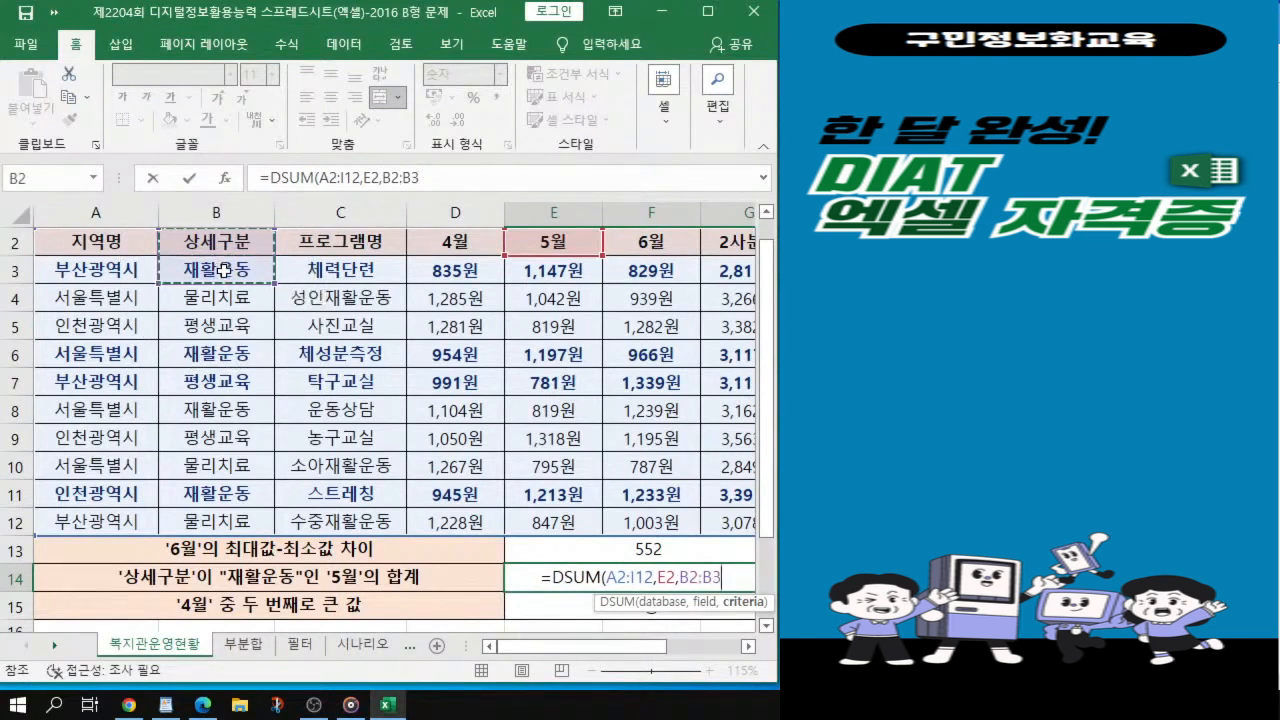
type(")")
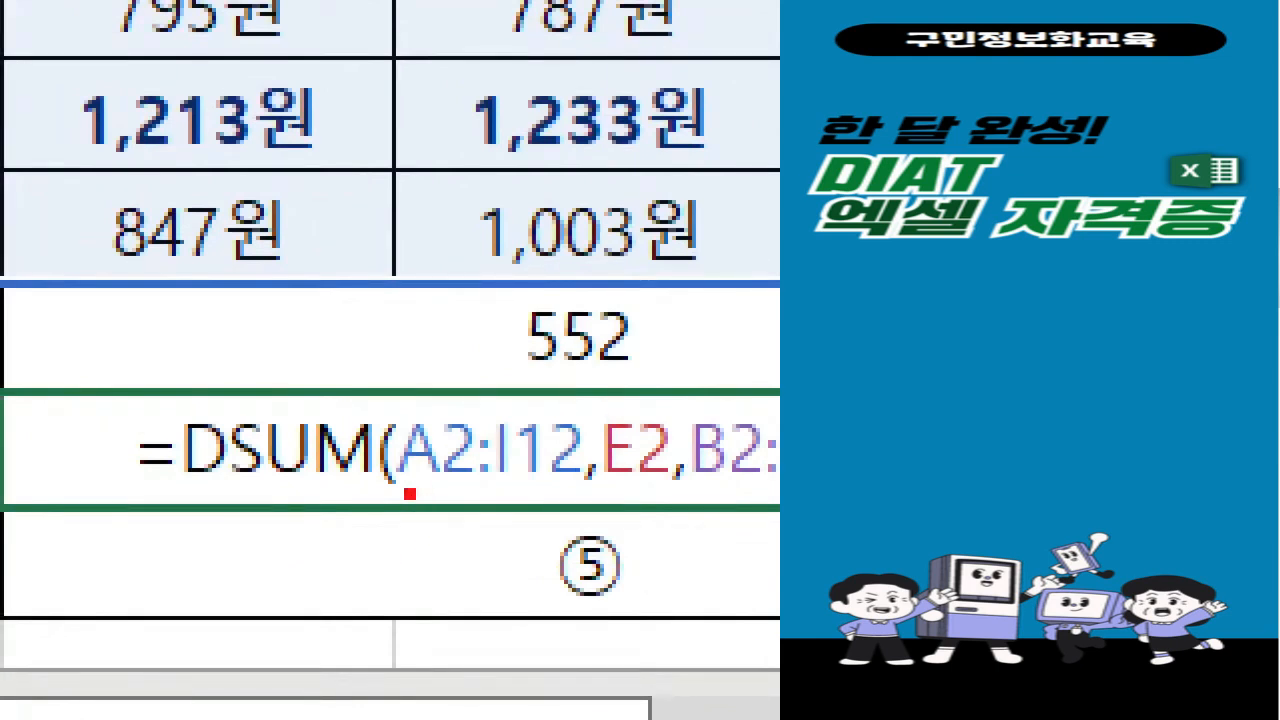
left_click_drag(395, 491, 577, 496)
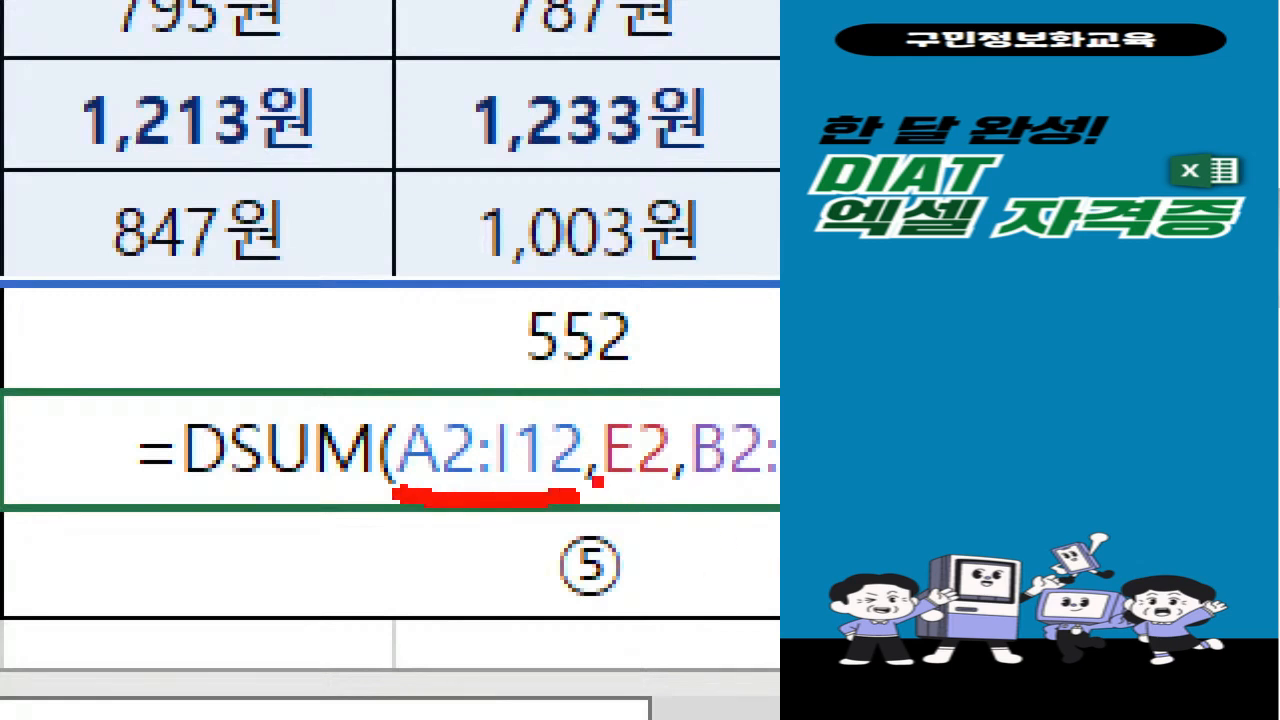
left_click_drag(617, 495, 663, 497)
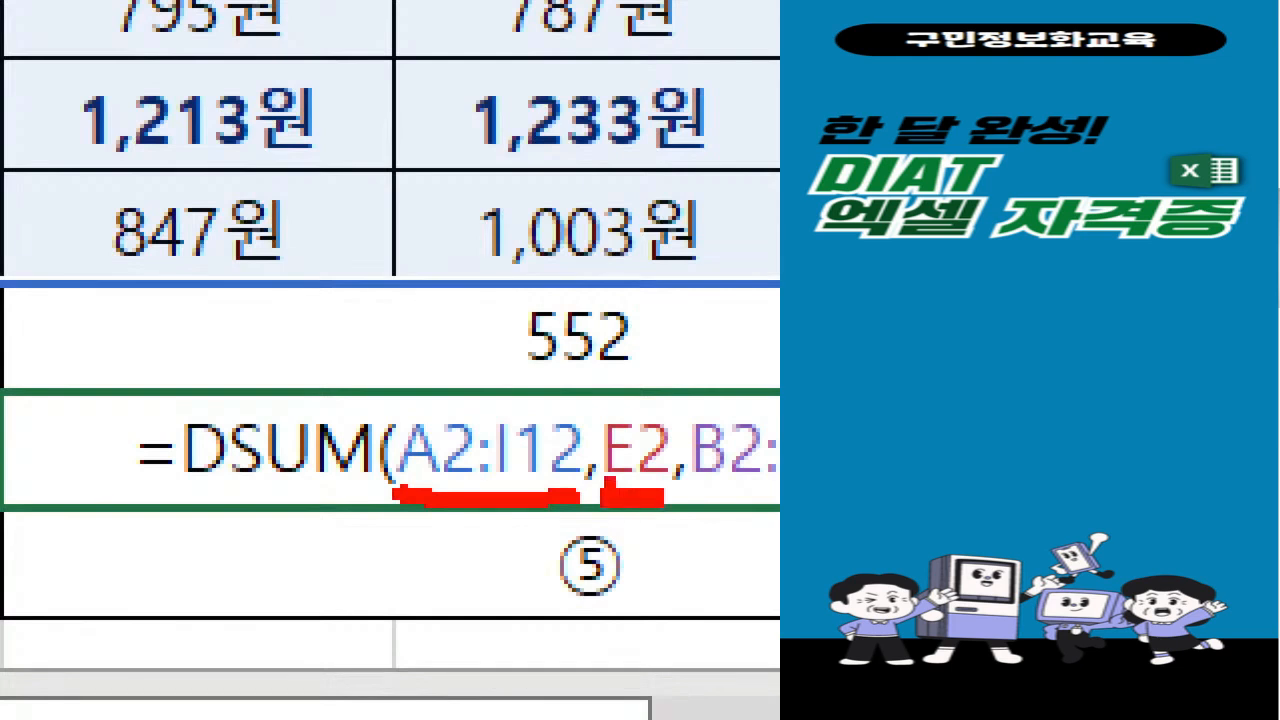
Step: Enter the completed DSUM formula in merged cell E14 for the "재활운동" '5월' total
left_click_drag(697, 487, 778, 490)
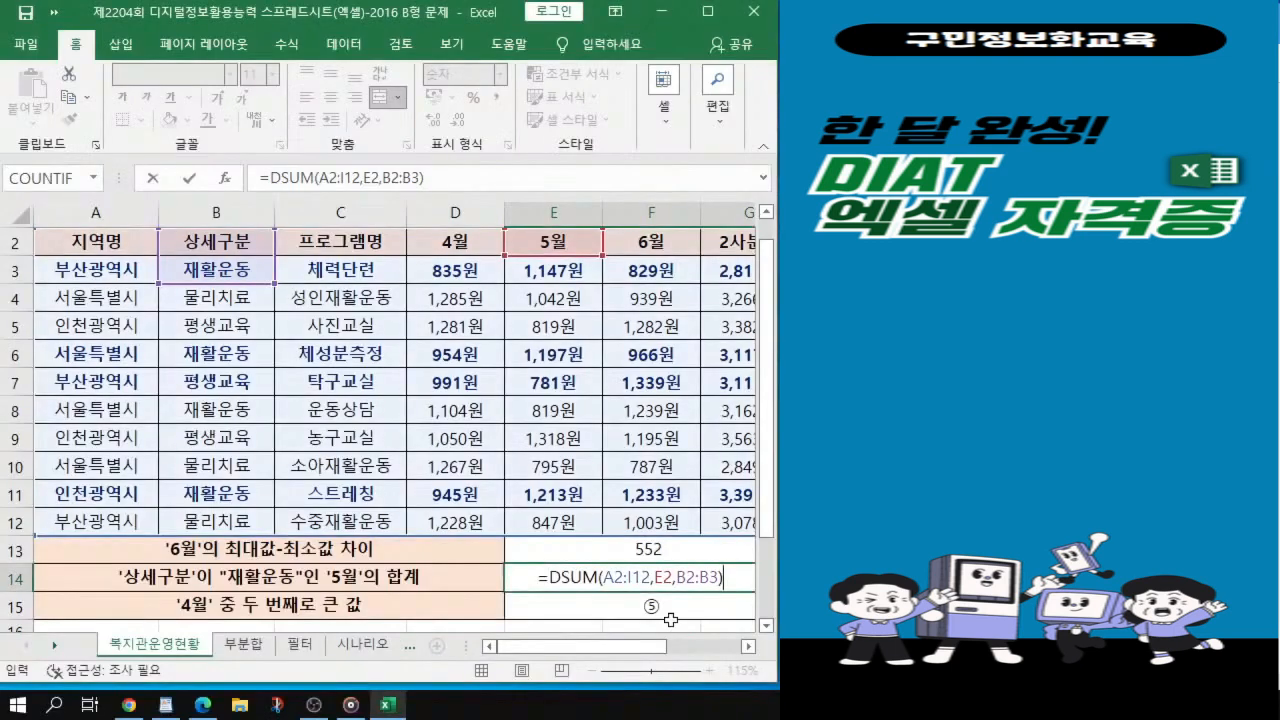
key("Return")
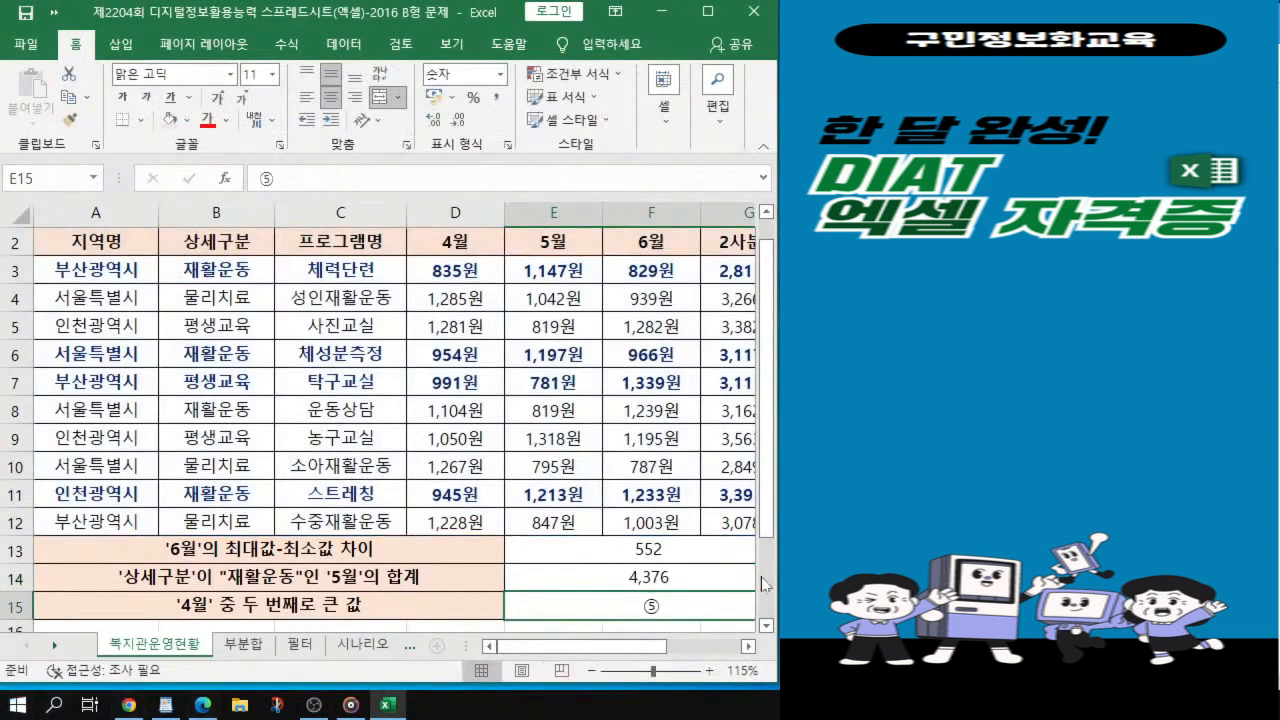
key("alt+Tab")
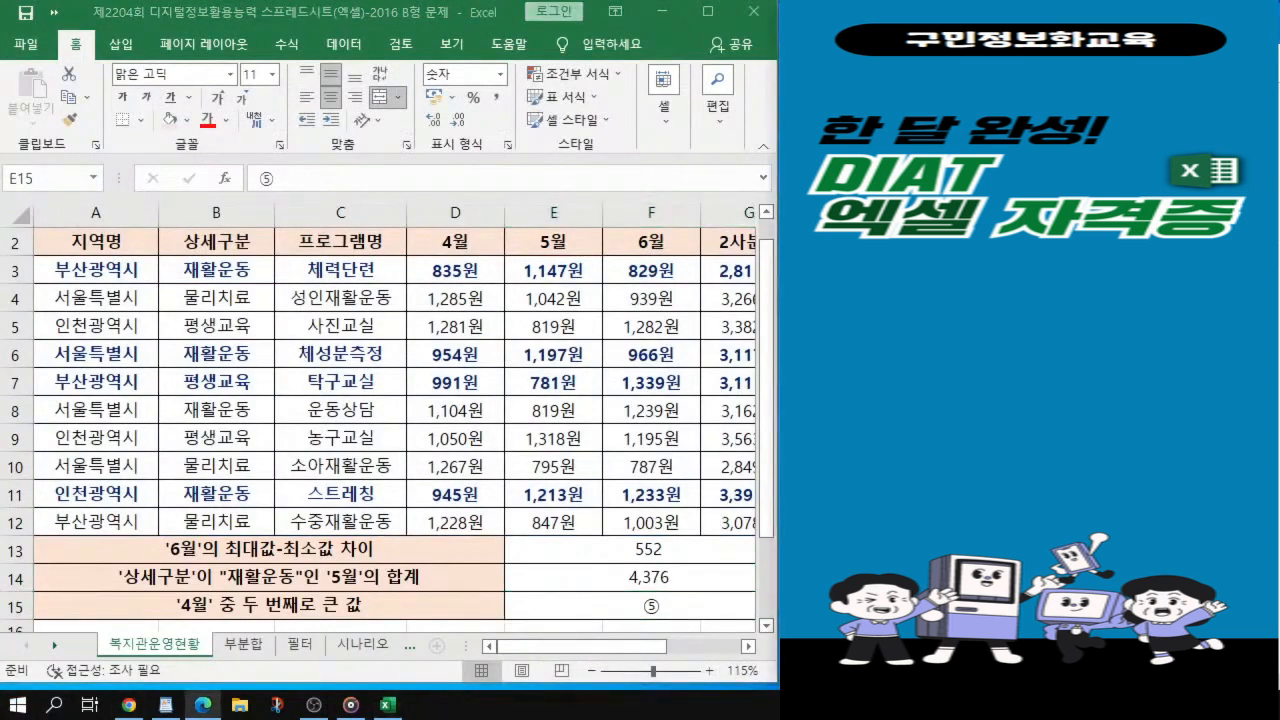
key("alt+Tab")
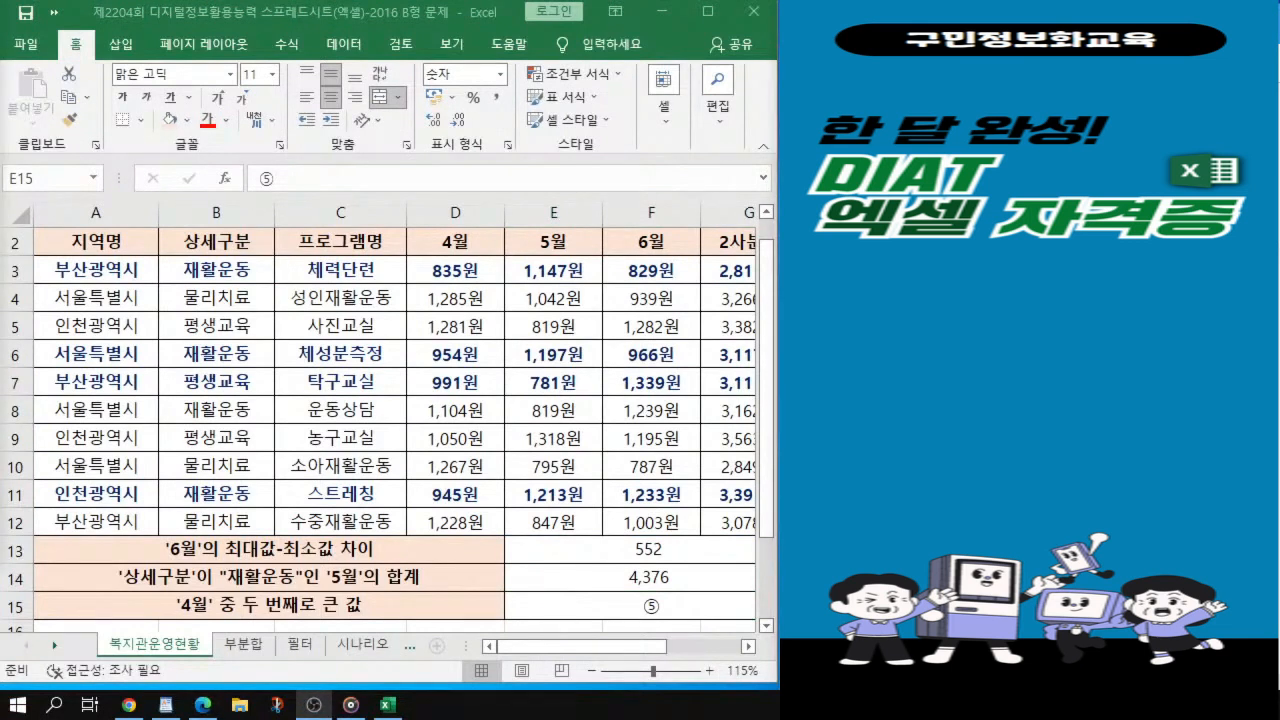
Step: Start a LARGE formula in merged cell E15 for the second-largest '4월' value
left_click(650, 608)
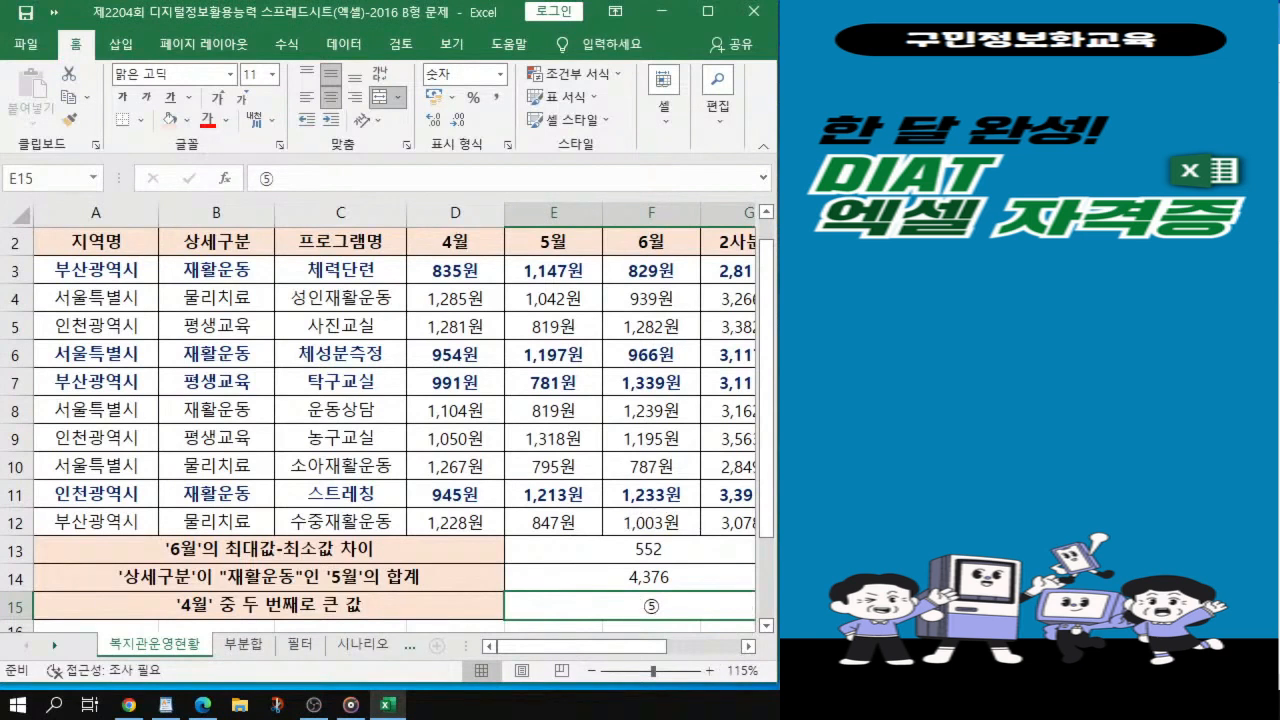
key("alt+Tab")
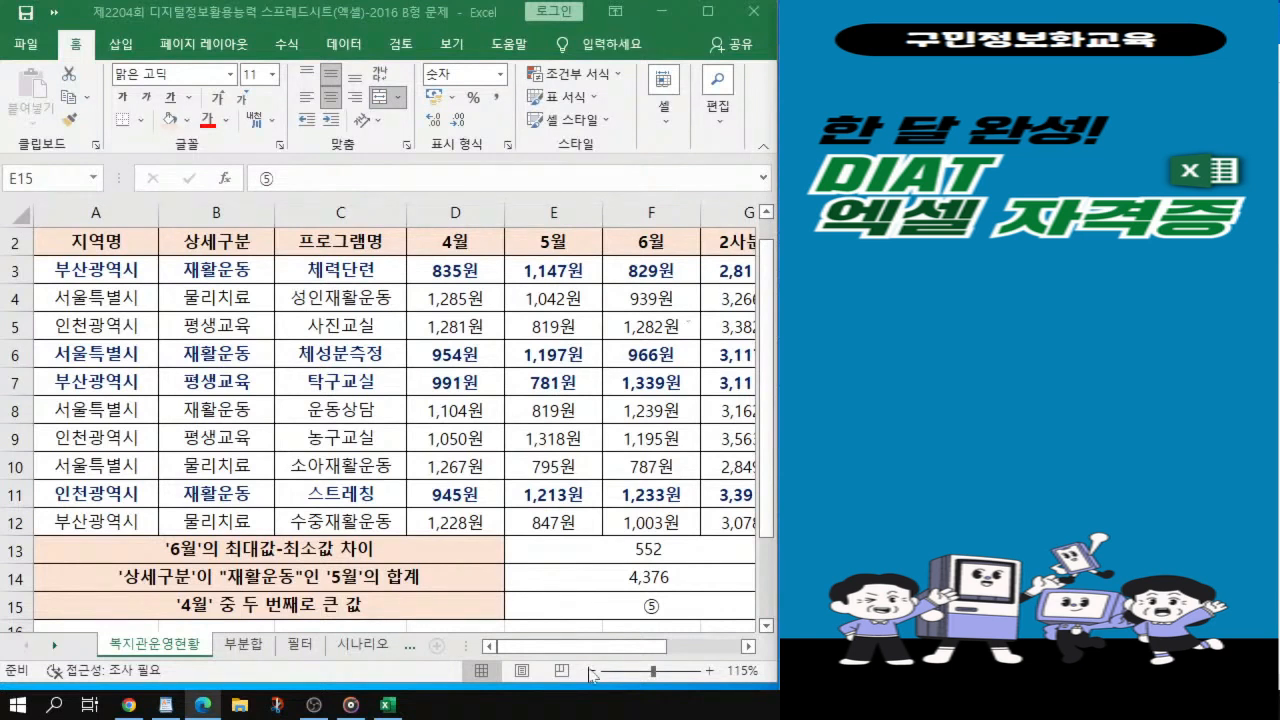
left_click(610, 600)
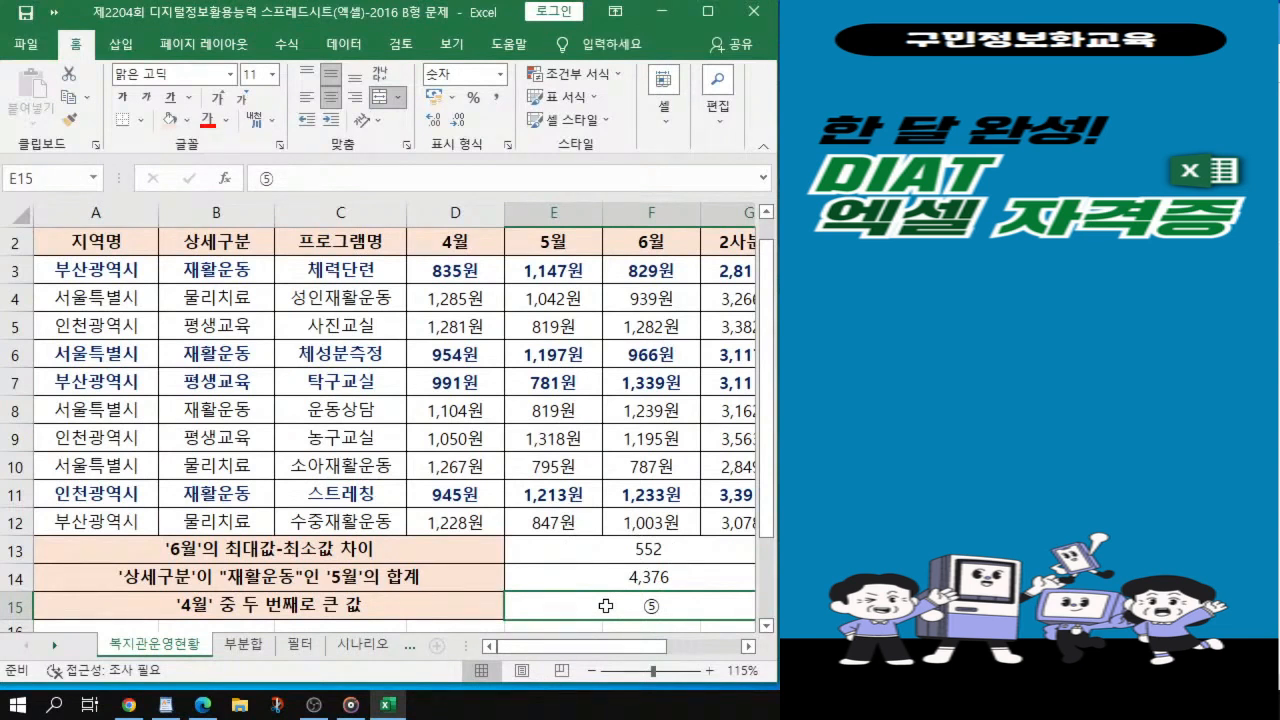
type("=")
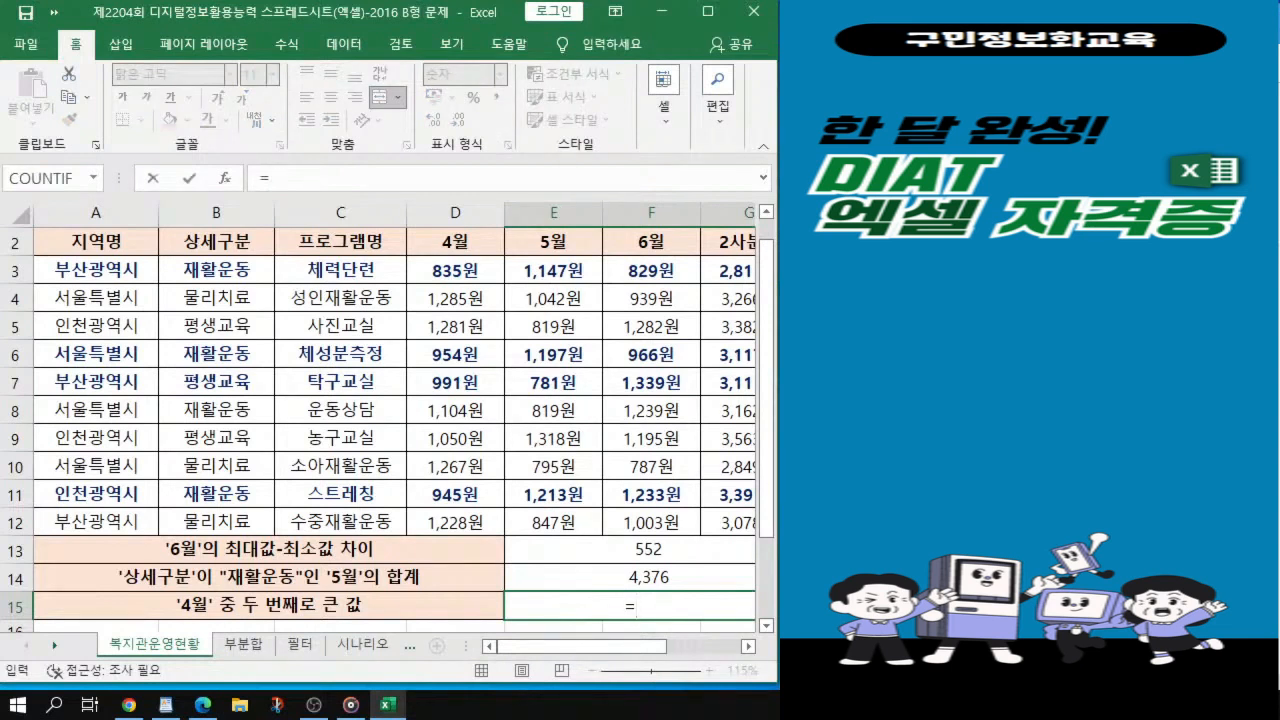
type("l")
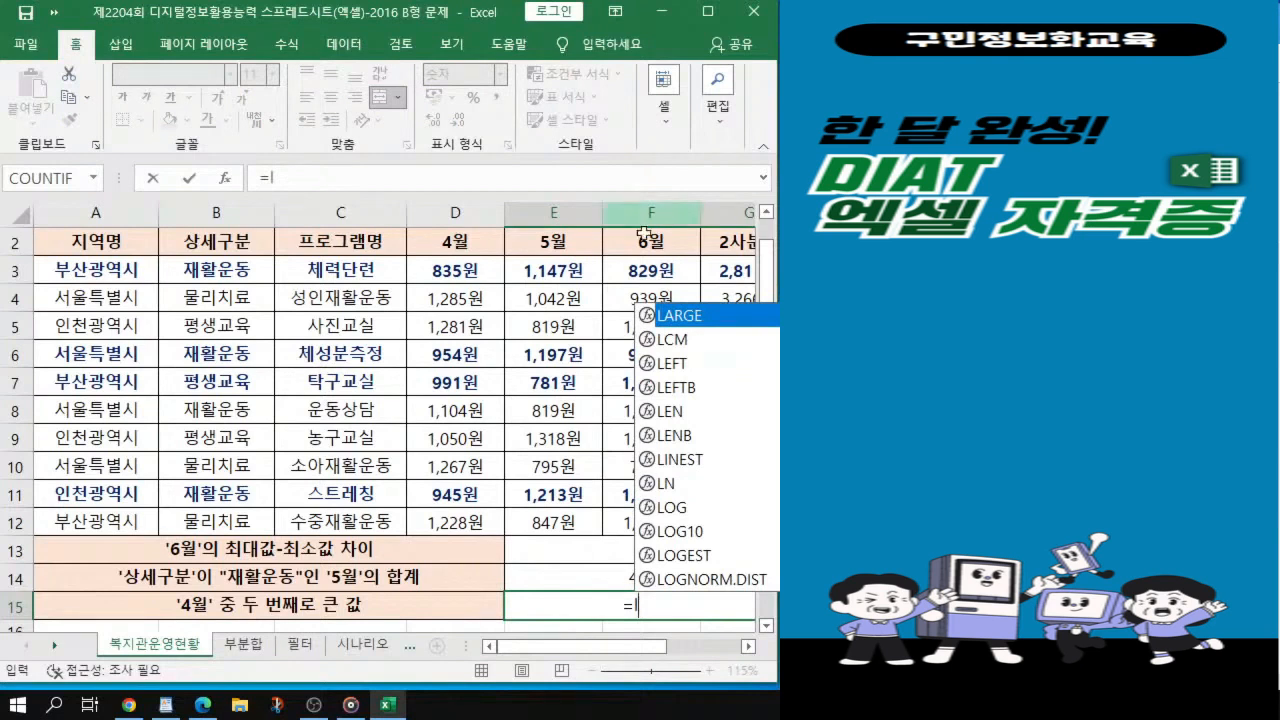
double_click(680, 316)
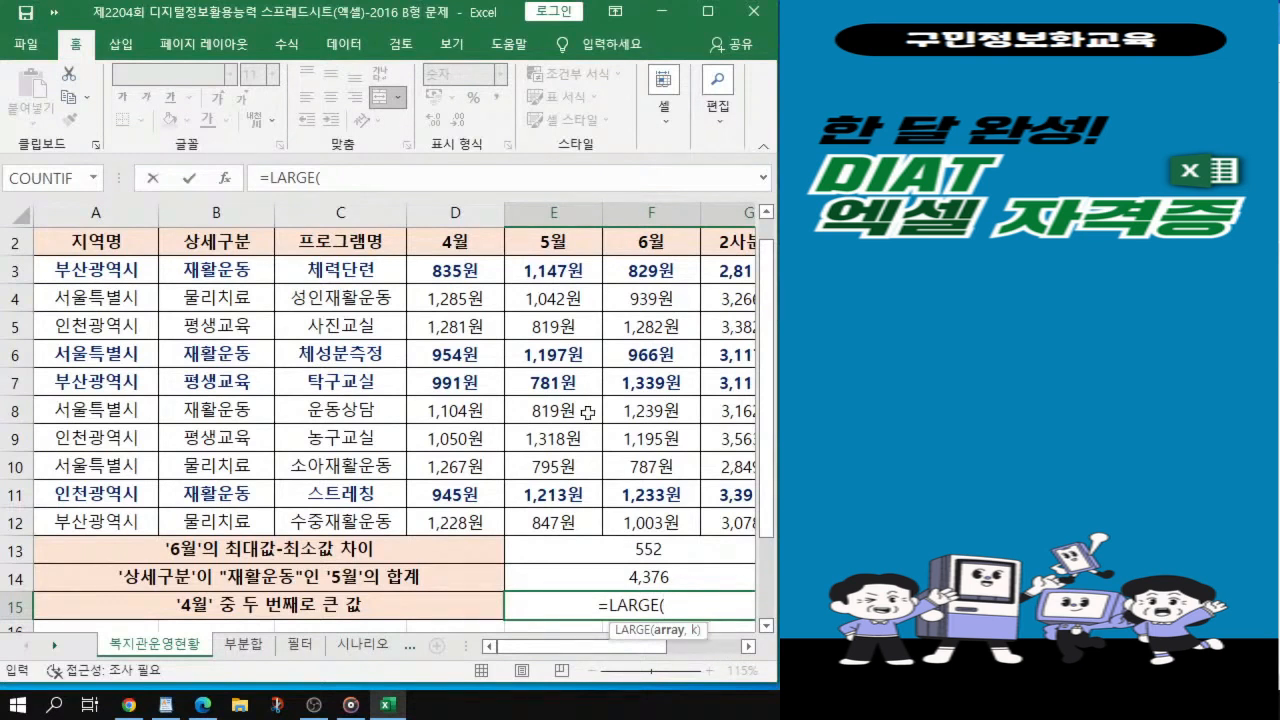
Step: Set the LARGE array to the '4월' values D3:D12 with k 2, and enter the formula
left_click(457, 270)
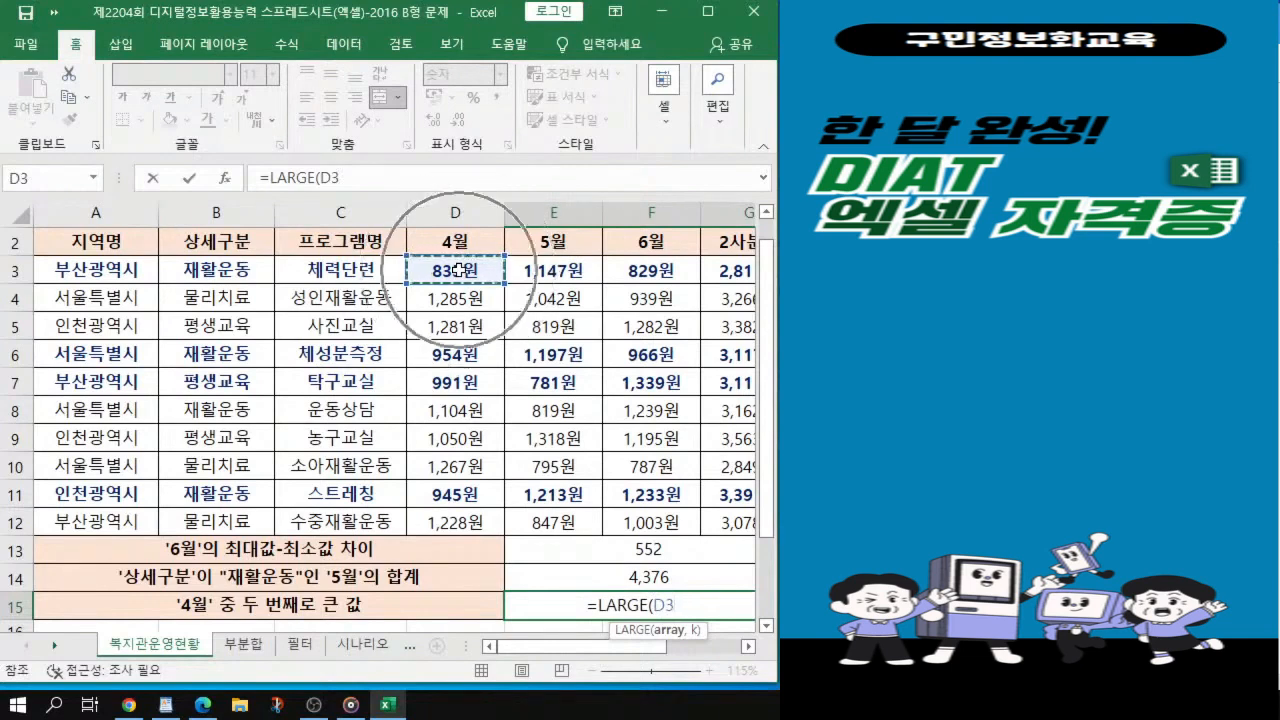
left_click_drag(457, 270, 455, 522)
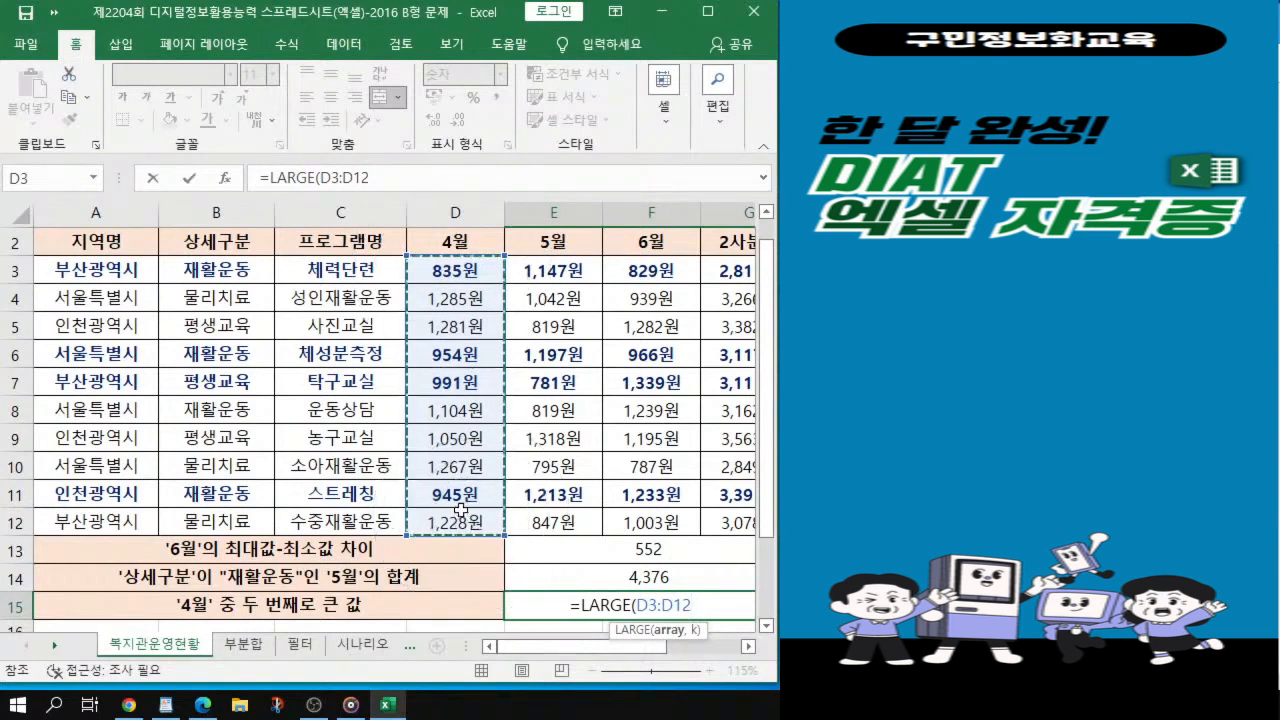
type(",")
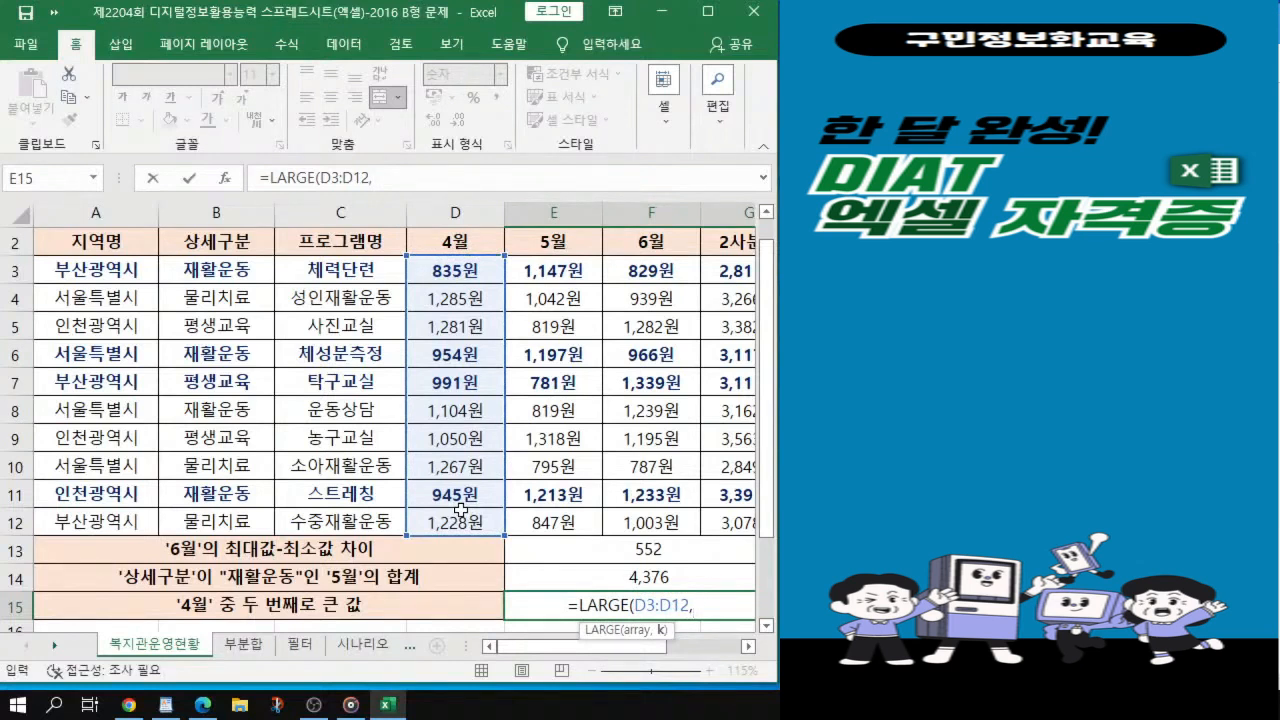
type("2)")
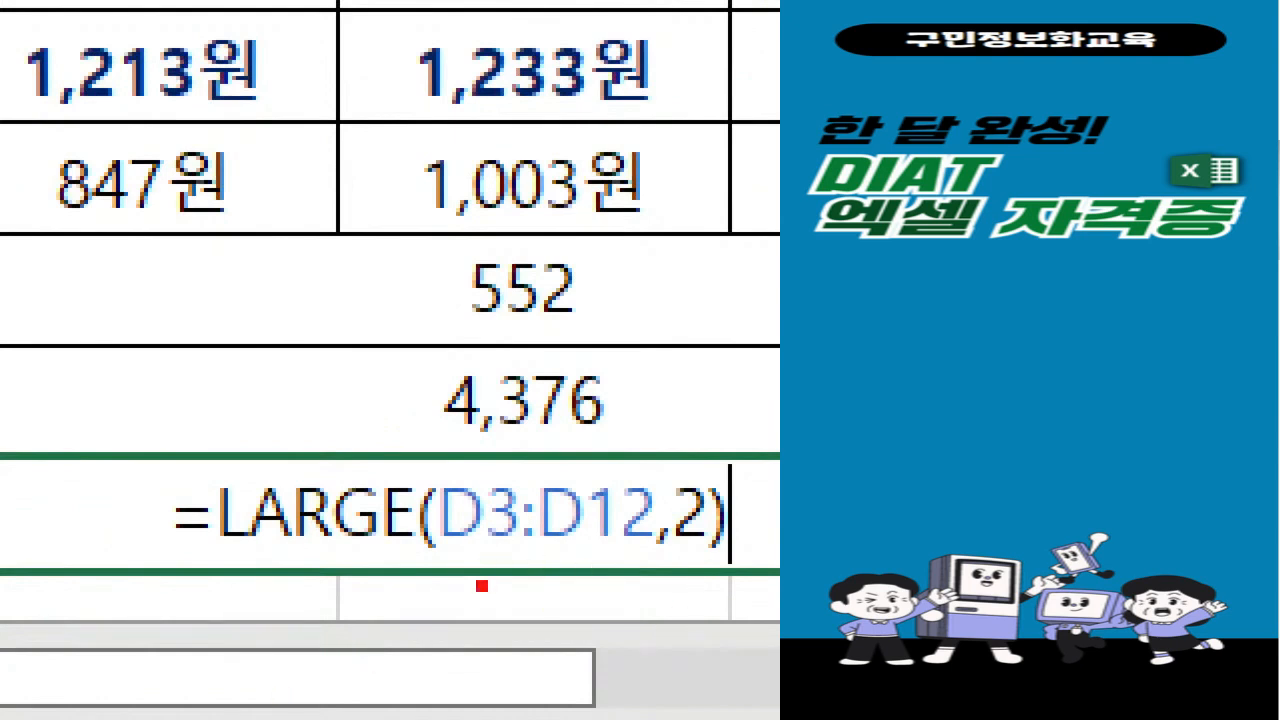
left_click_drag(462, 565, 610, 561)
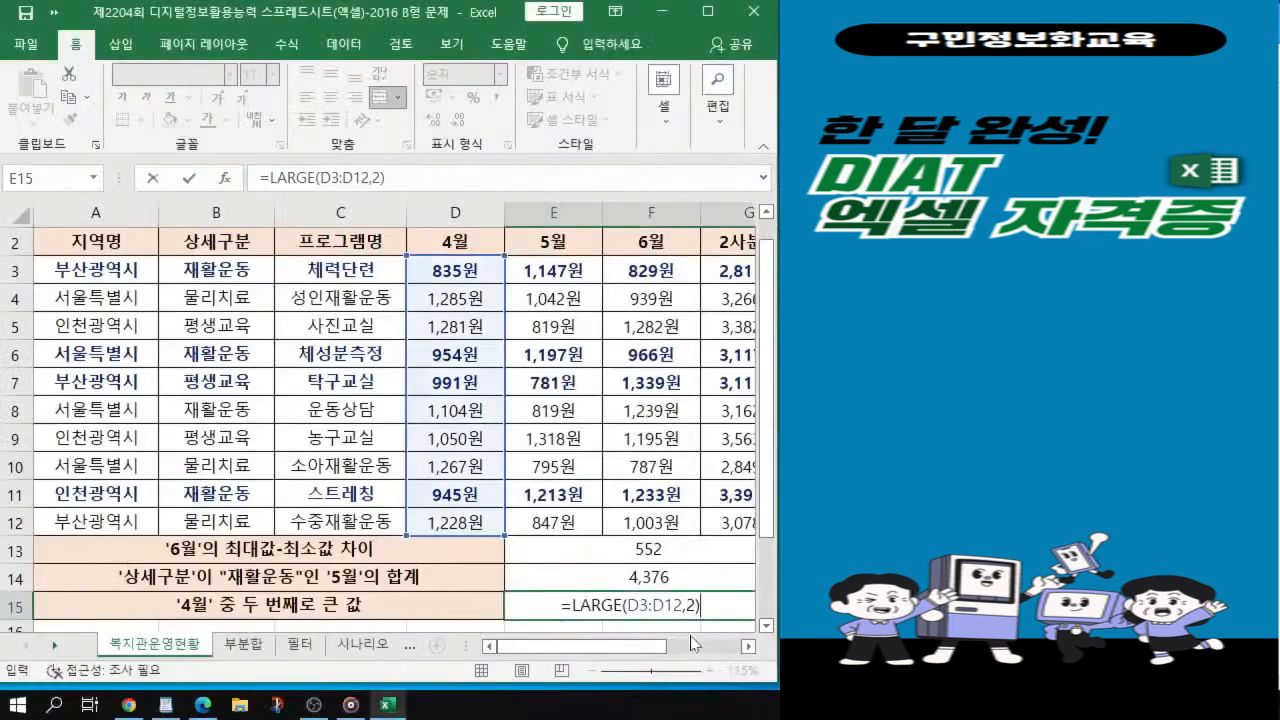
key("Return")
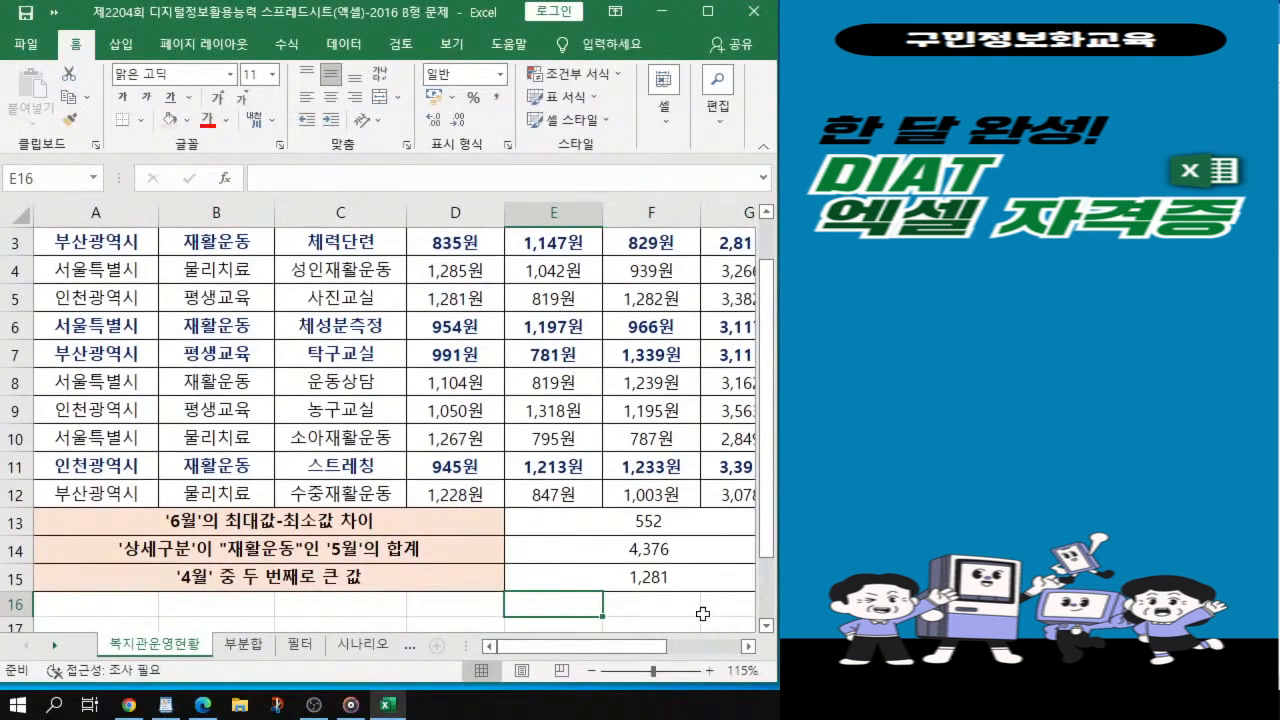
Step: Check the E15 result against the largest '4월' values in D4 and D5
left_click(692, 604)
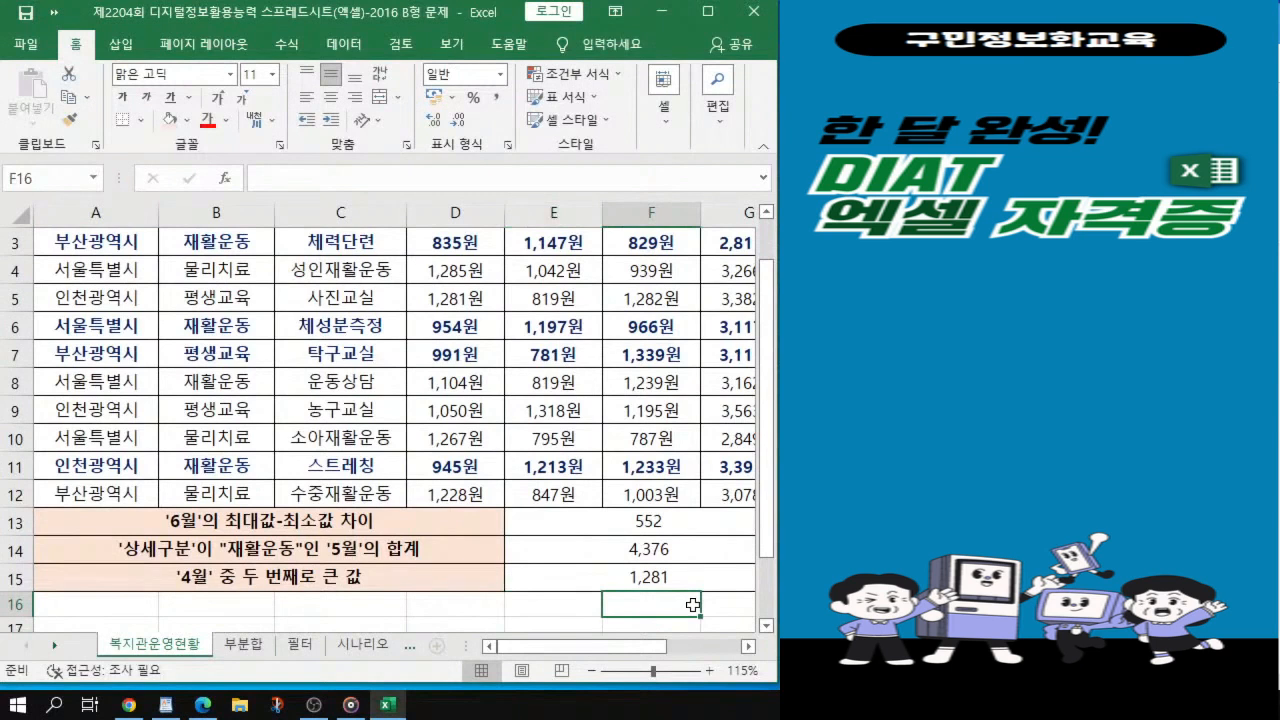
left_click_drag(476, 272, 474, 300)
left_click(476, 302)
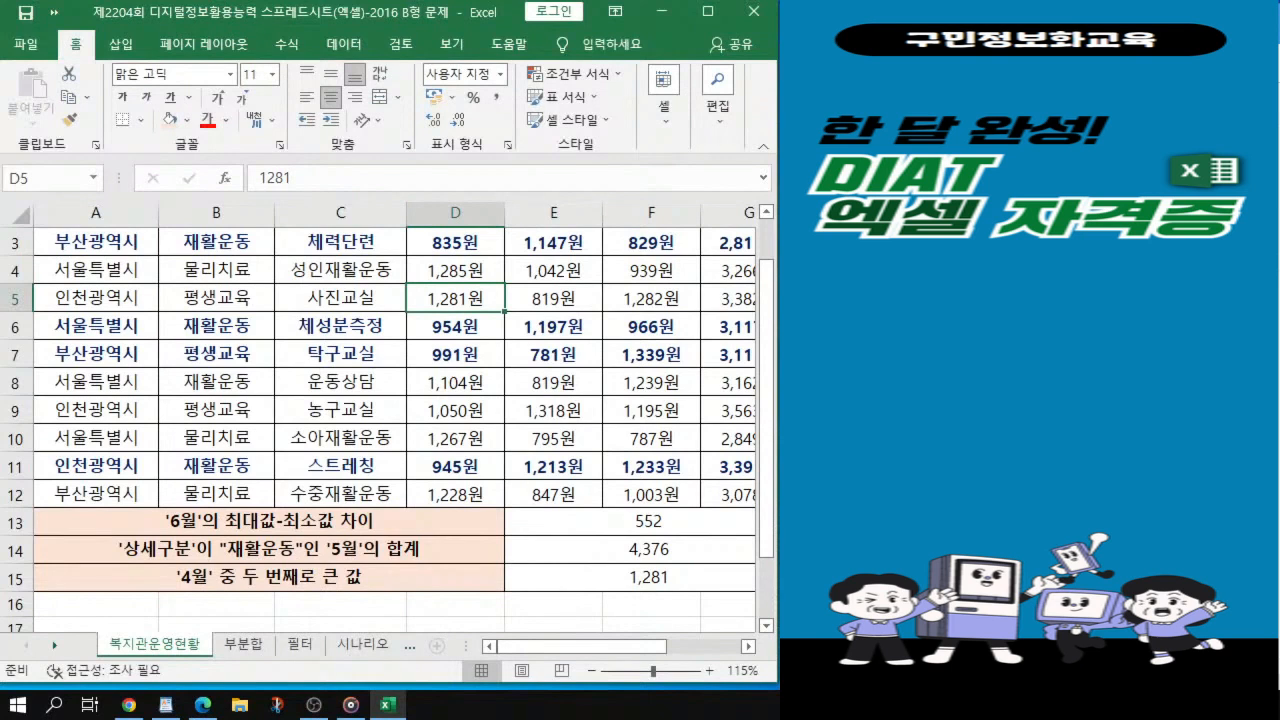
Step: Go to the 부분합 sheet and switch to the exam PDF in the browser for its task
left_click(245, 645)
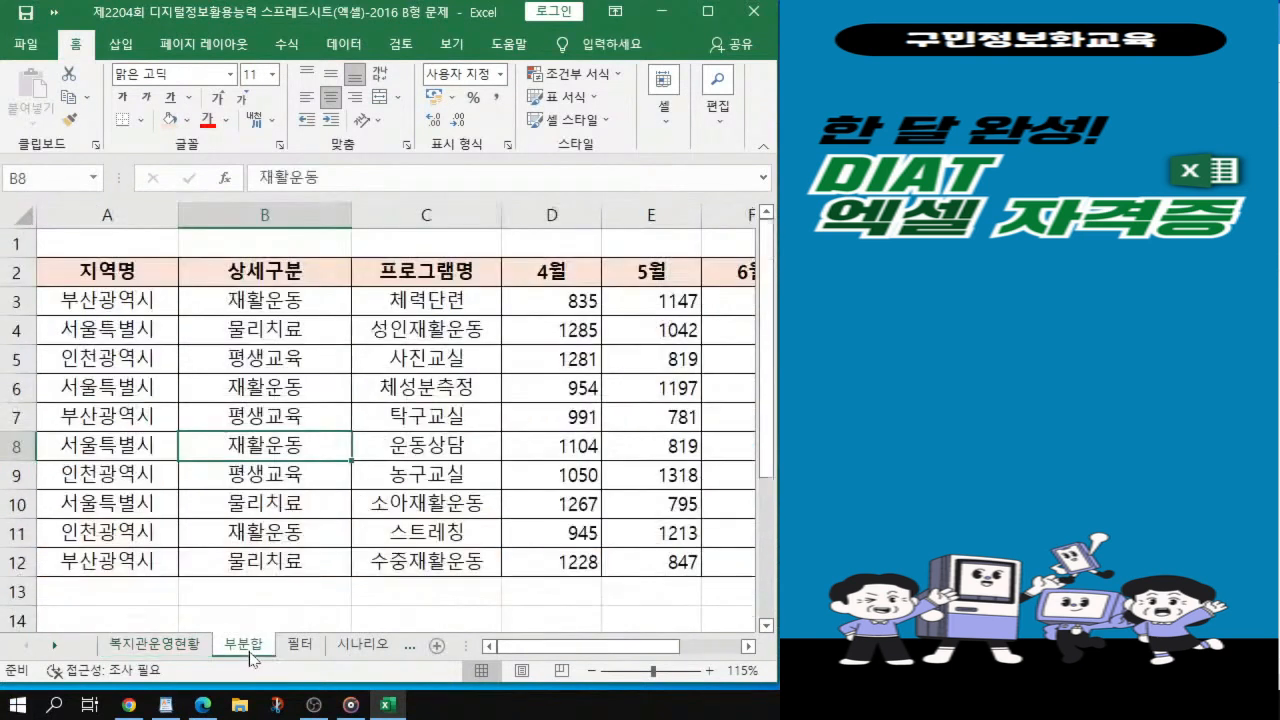
left_click(293, 330)
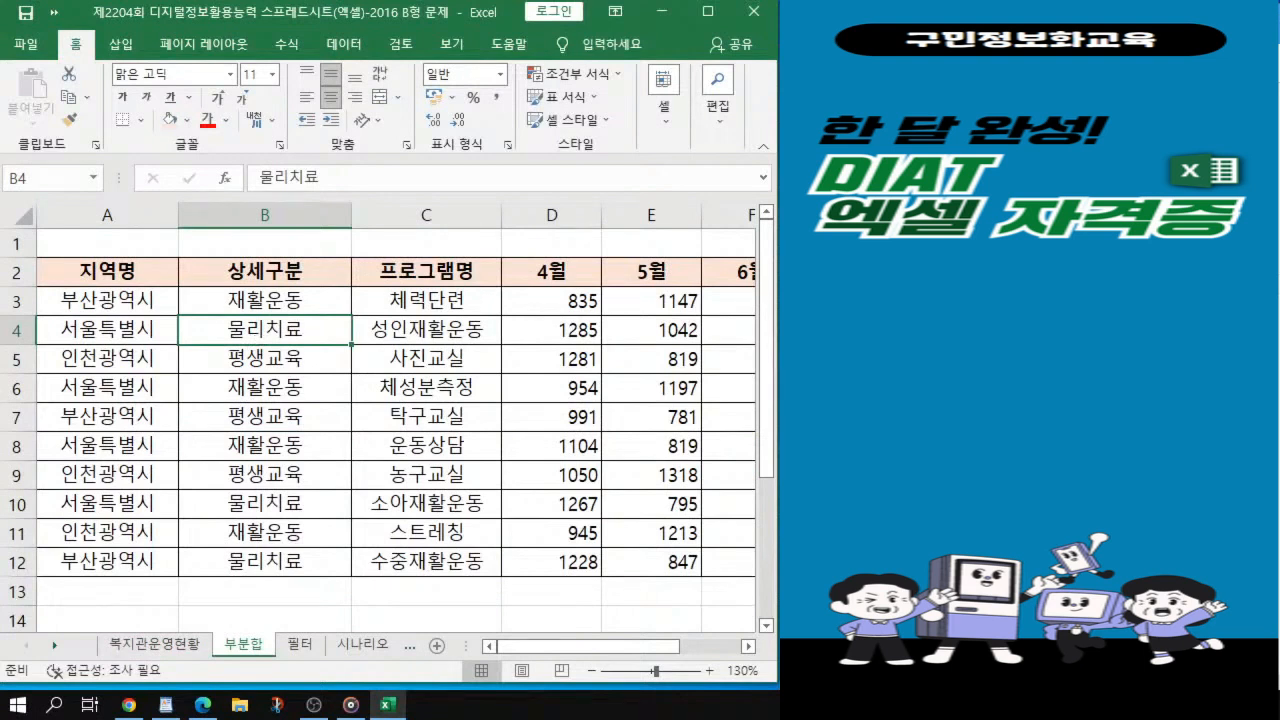
key("alt+Tab")
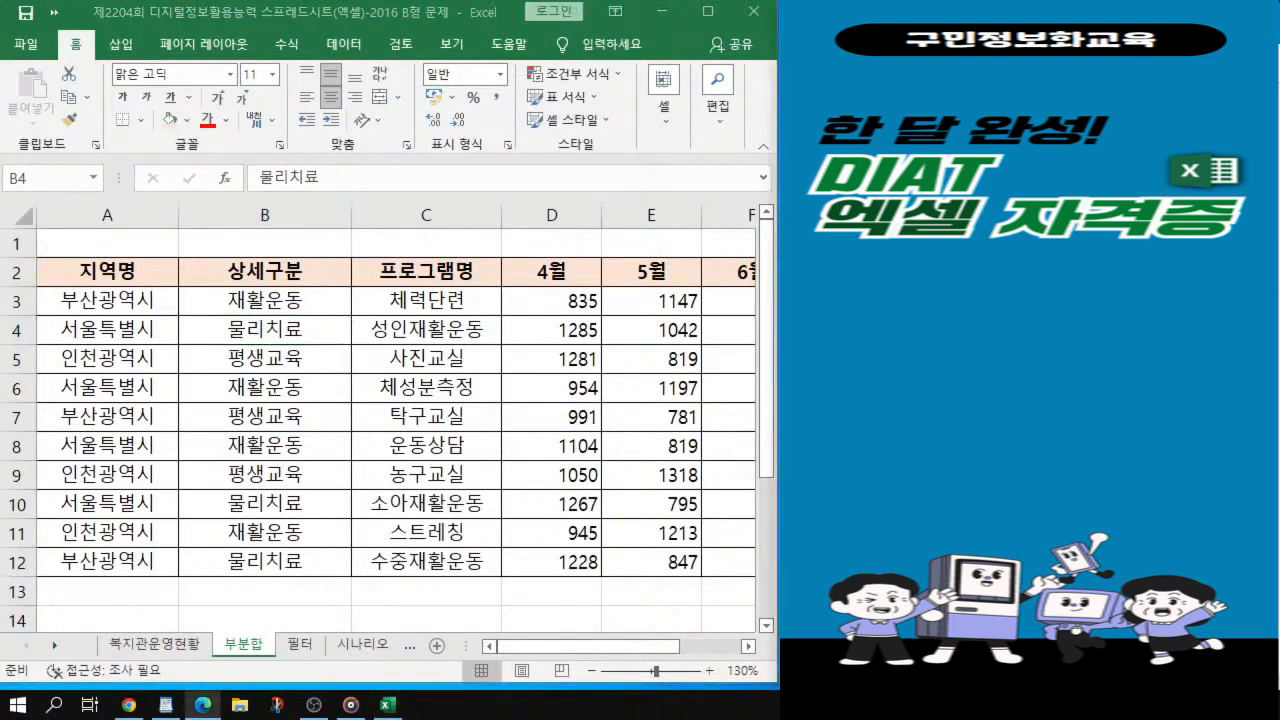
left_click_drag(1070, 14, 290, 0)
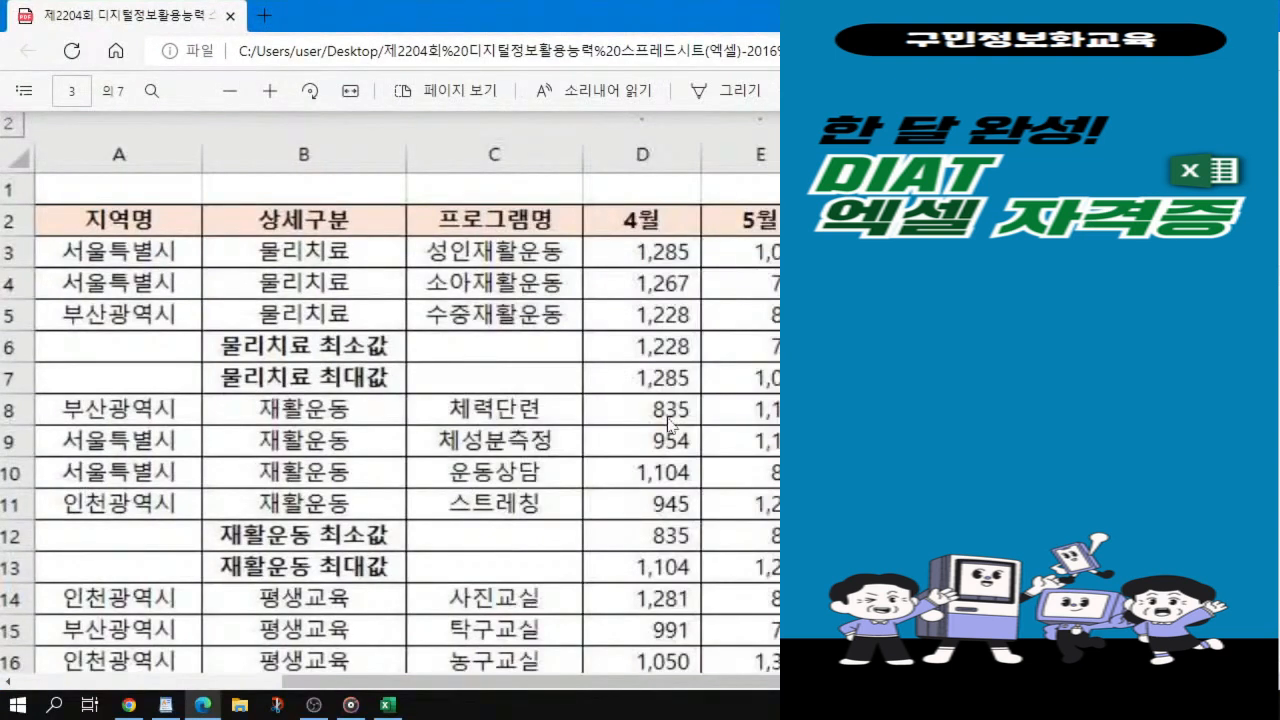
Step: Examine the PDF's sample subtotal output to see how 상세구분 is grouped and where the 최소값 and 최대값 rows go
scroll(439, 422, "down", 2)
scroll(659, 498, "down", 1)
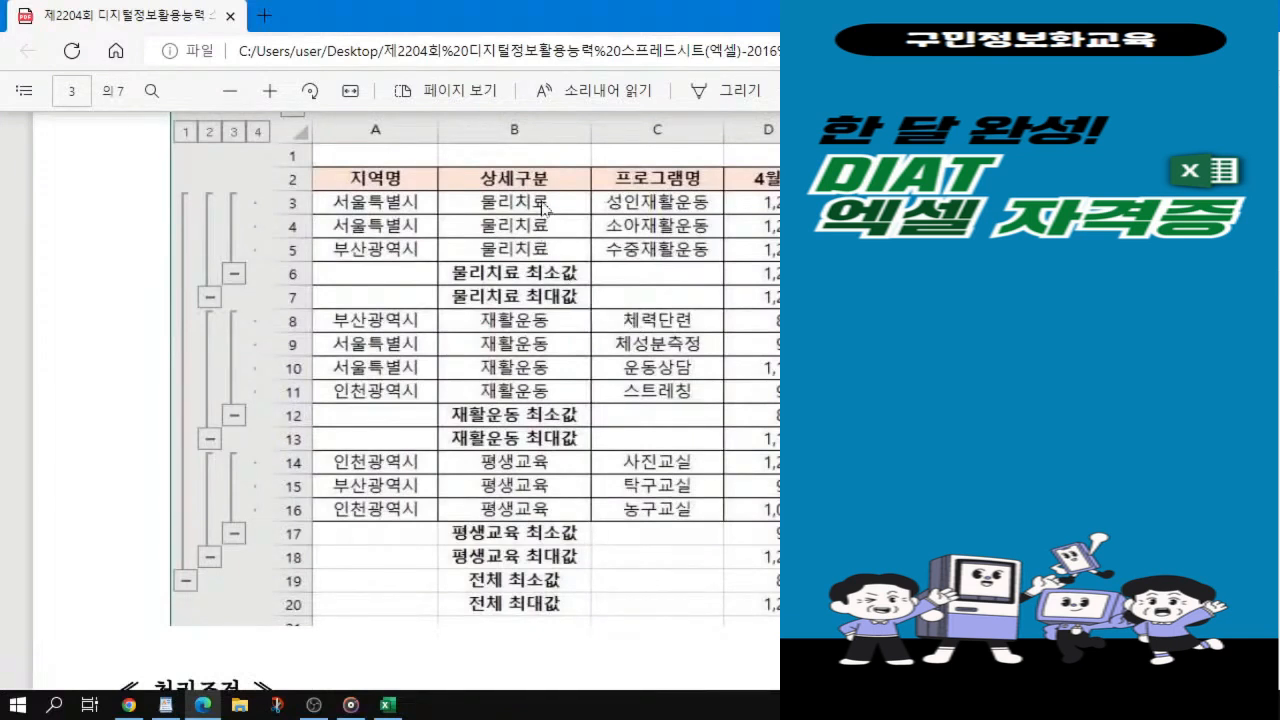
key("ctrl")
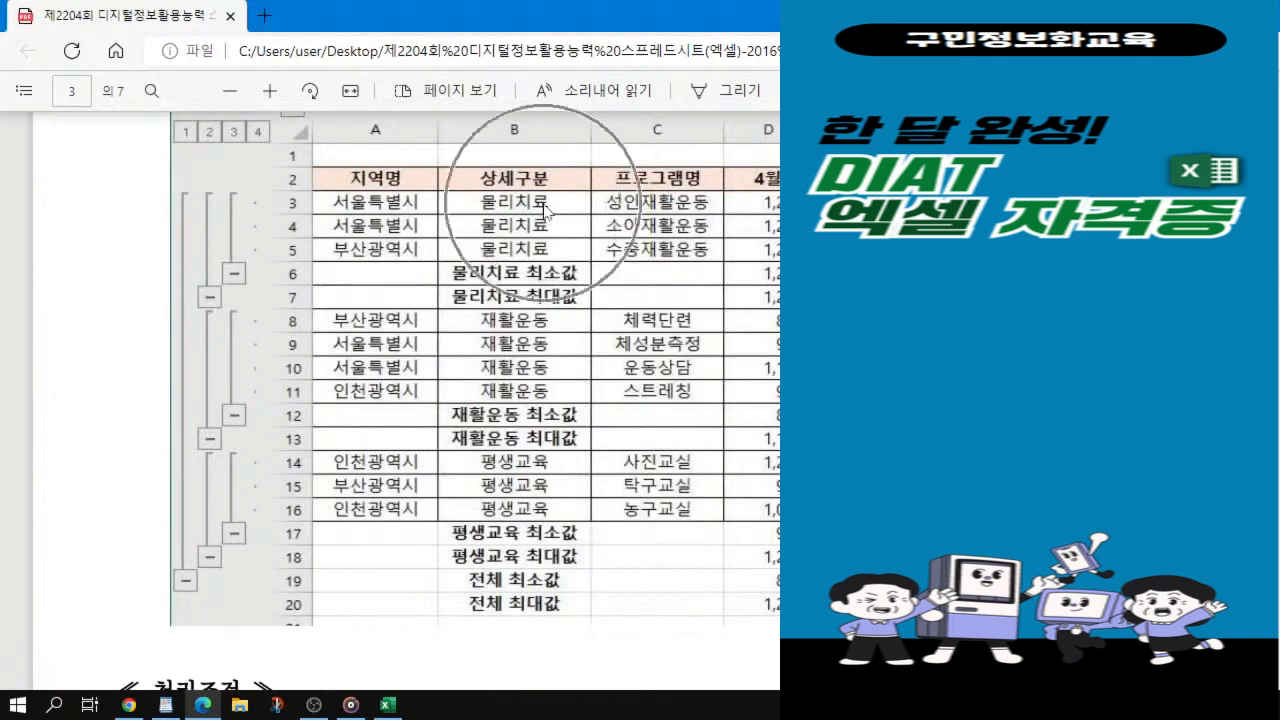
key("ctrl")
key("ctrl")
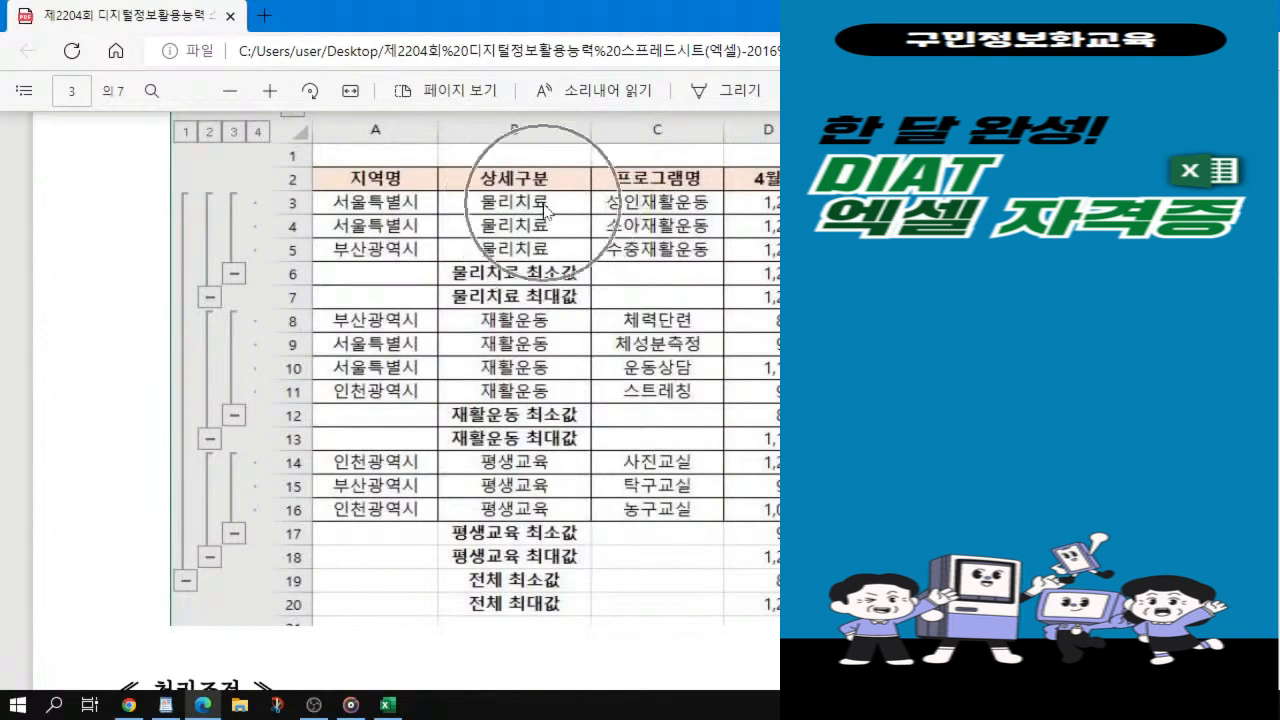
key("ctrl")
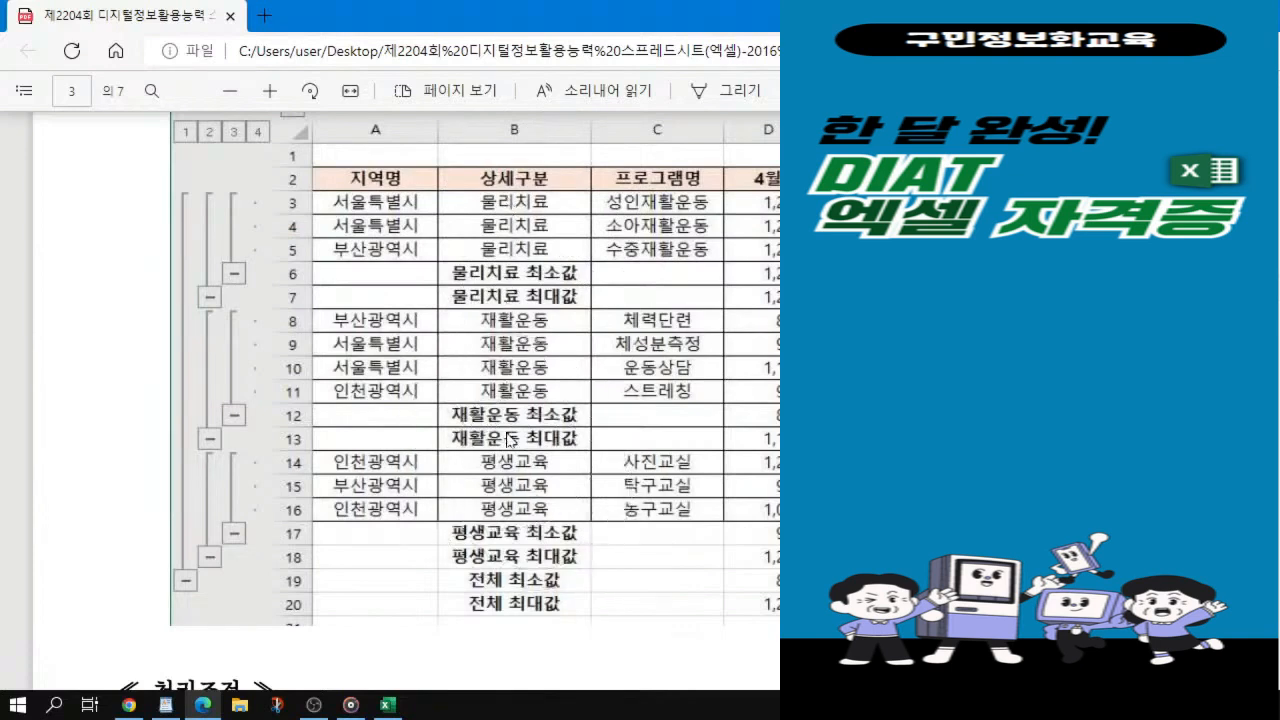
key("ctrl")
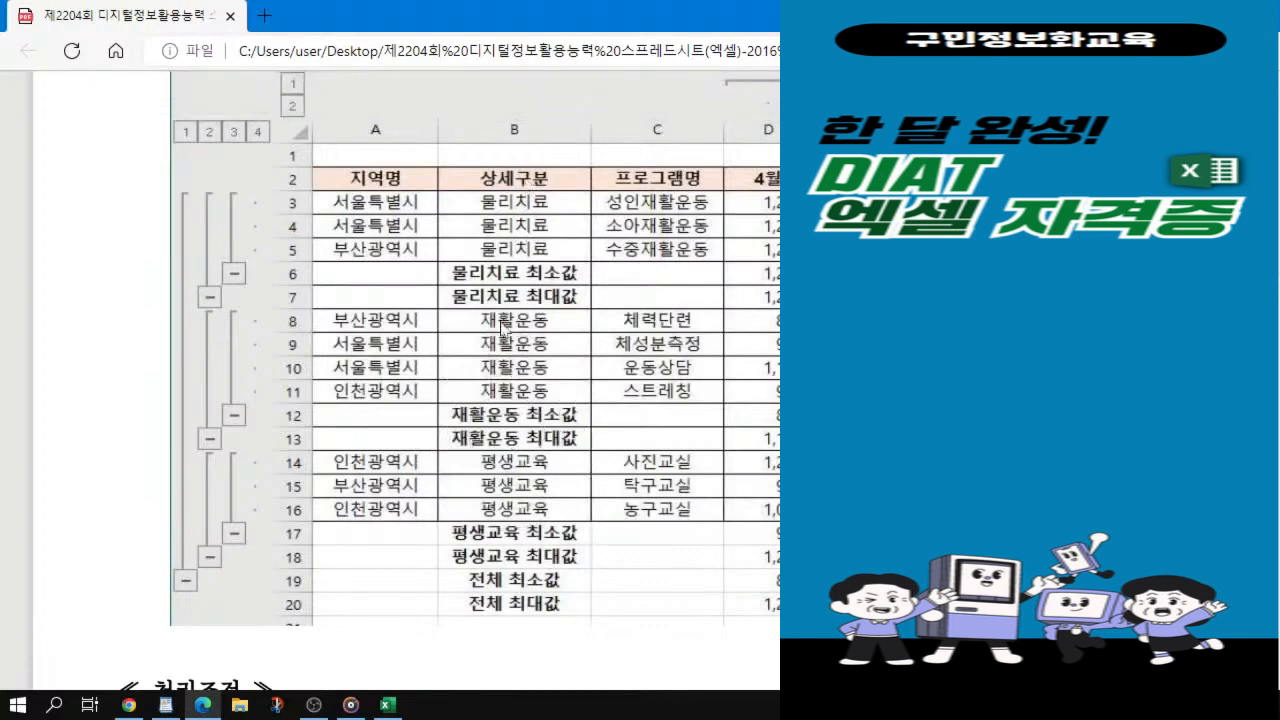
key("ctrl")
key("ctrl")
key("ctrl")
key("ctrl")
Step: Read the 처리조건 for the subtotal task and highlight the sorting condition "'상세구분' 기준으로 오름차순"
scroll(680, 463, "down", 6)
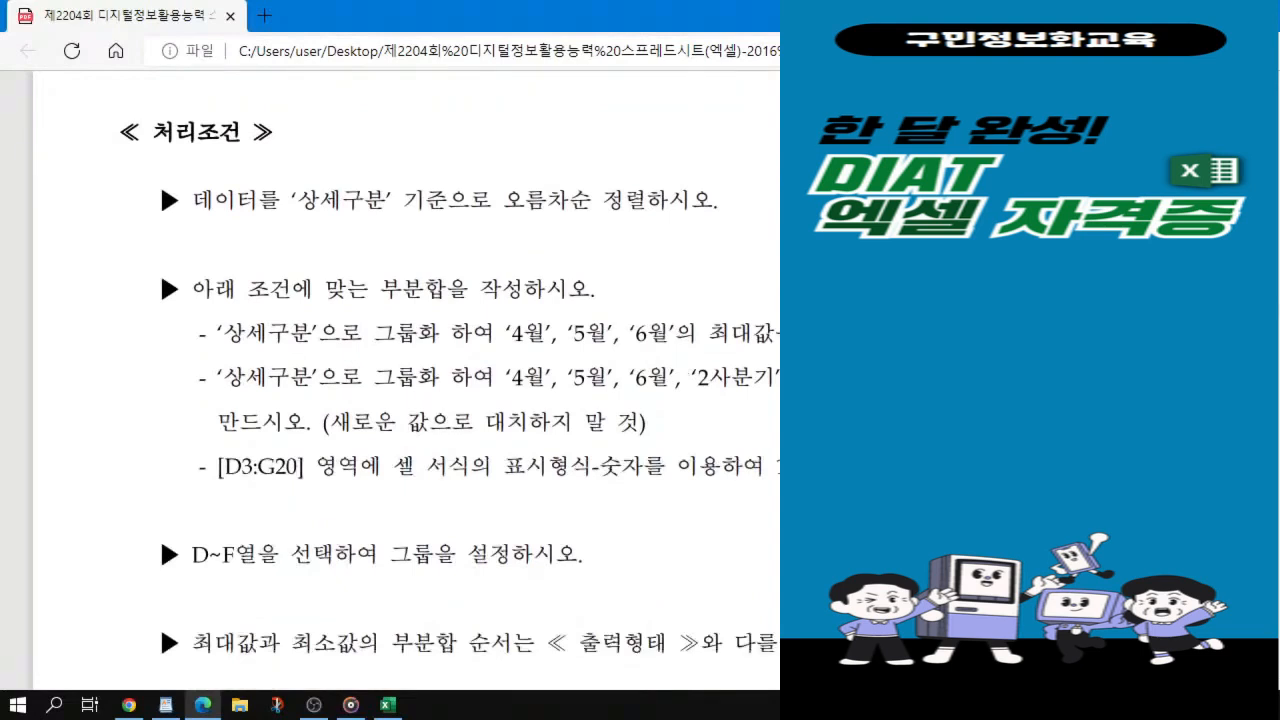
scroll(428, 203, "up", 1)
left_click_drag(256, 201, 632, 201)
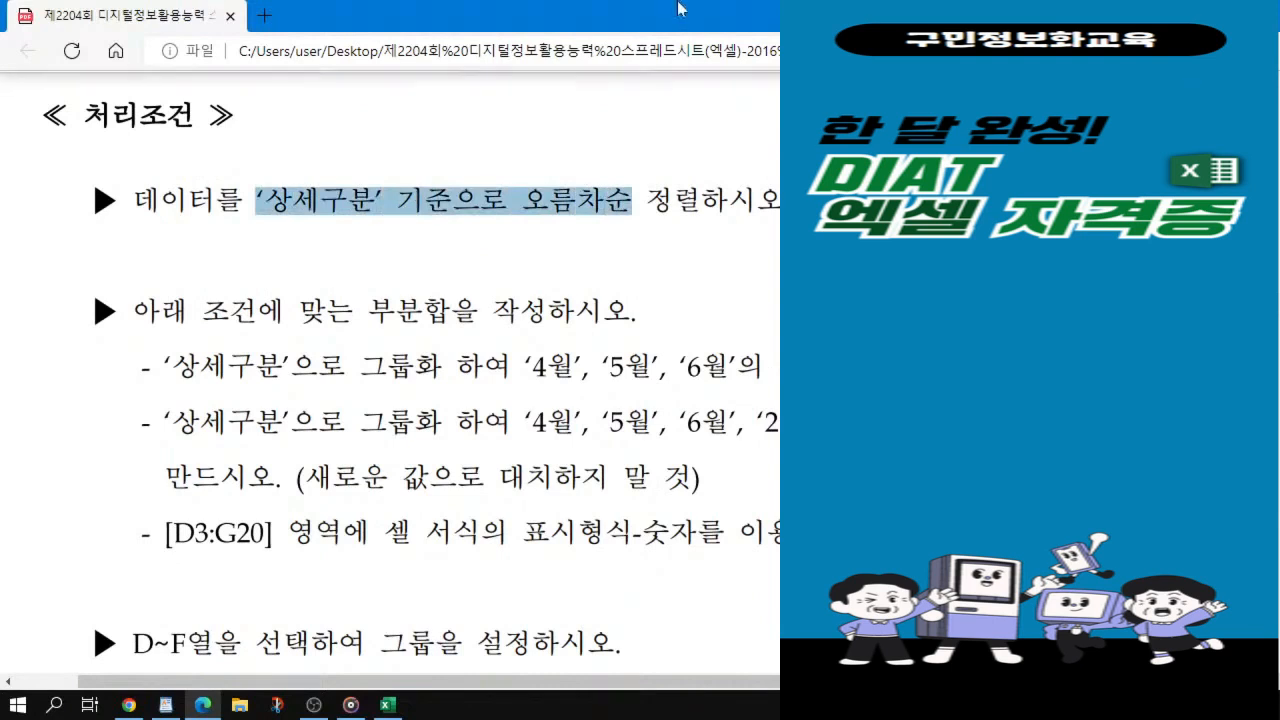
Step: Return to Excel and sort the 부분합 sheet's table by the 상세구분 column in ascending order
key("alt+Tab")
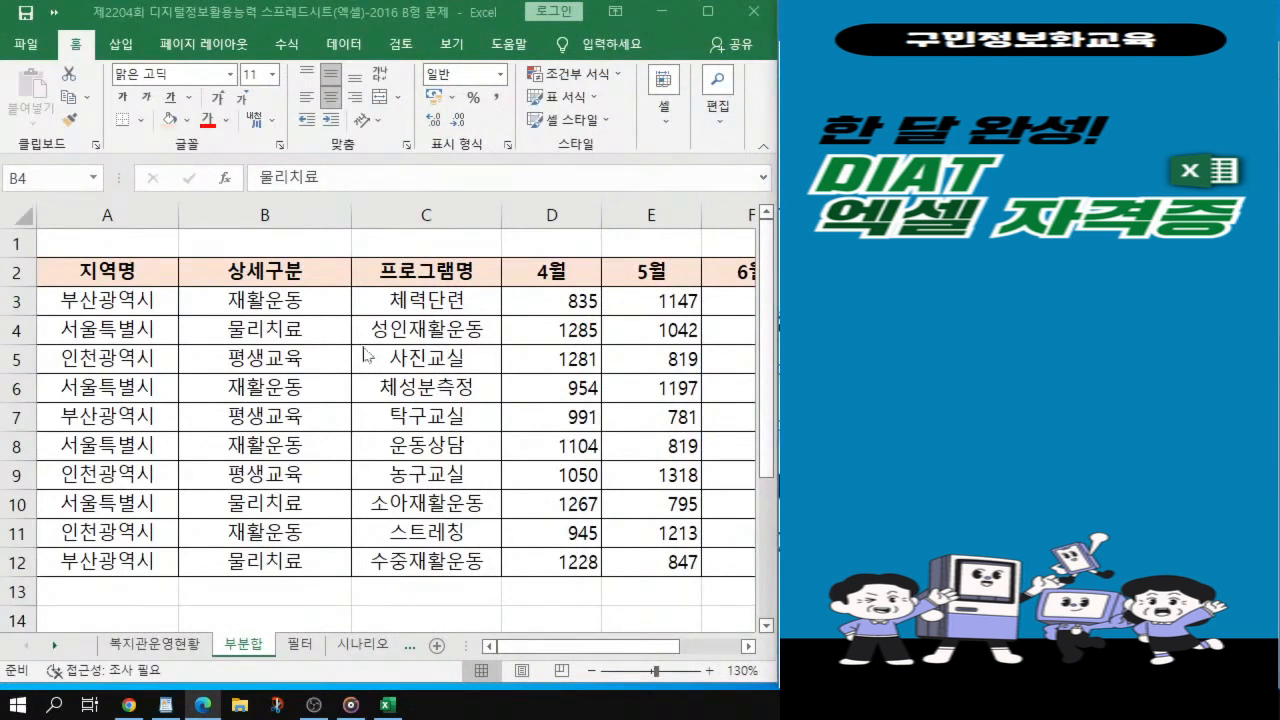
left_click(262, 300)
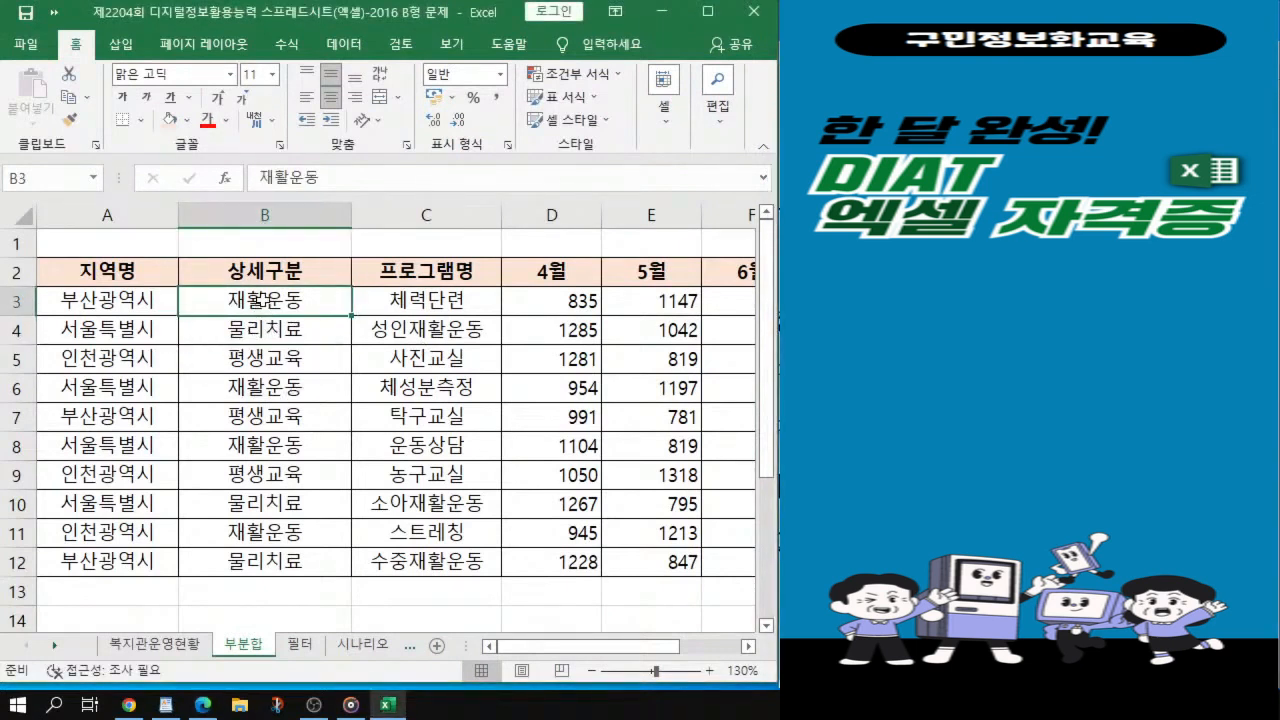
left_click(264, 330)
left_click(258, 414)
left_click(278, 448)
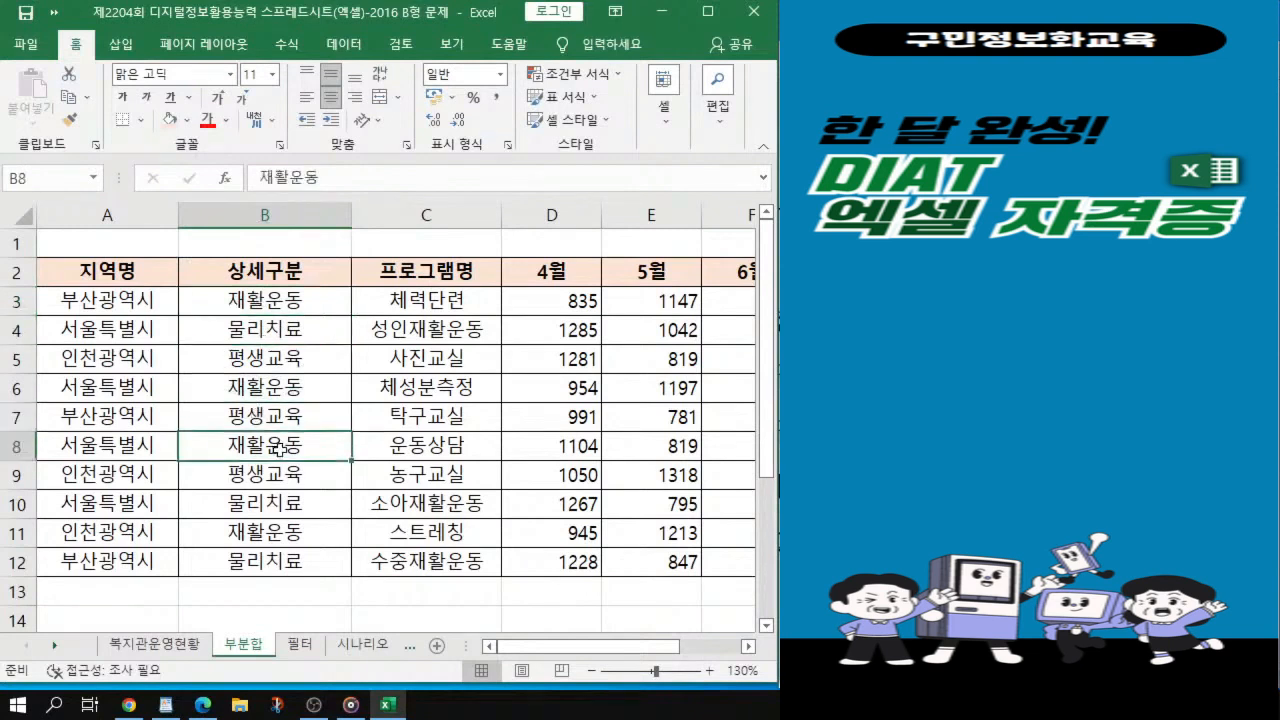
left_click(272, 358)
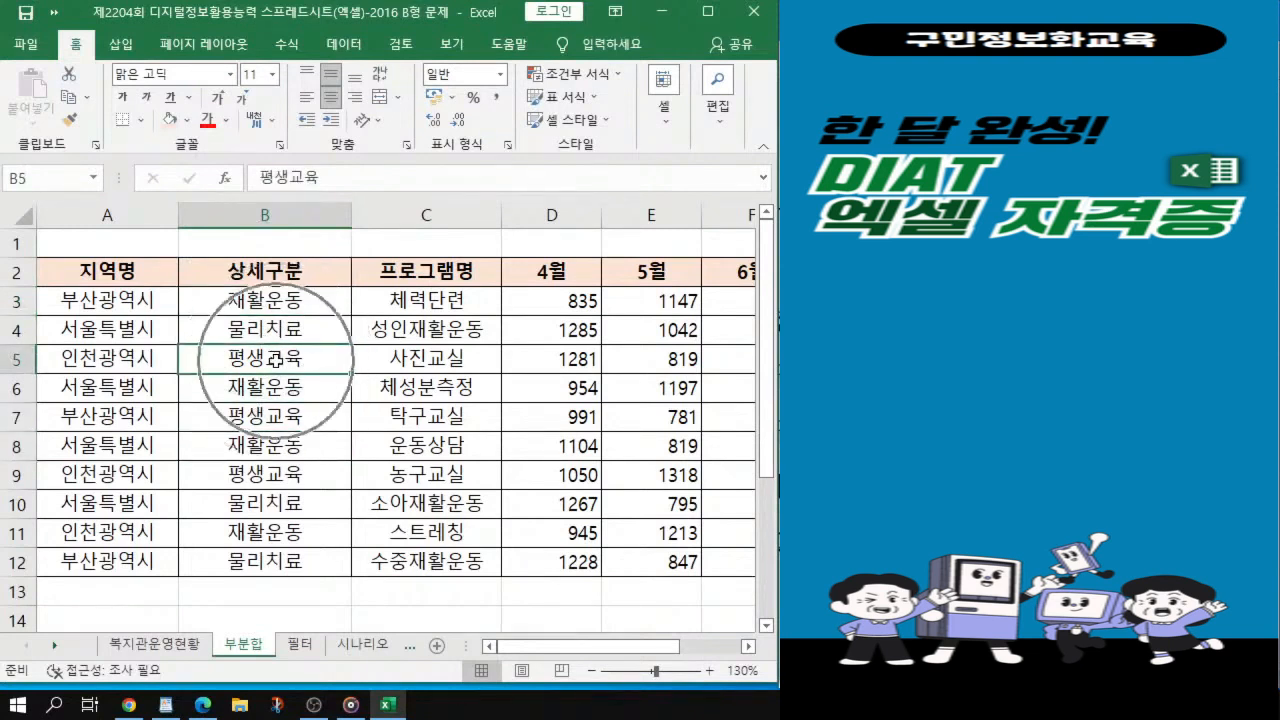
left_click(354, 47)
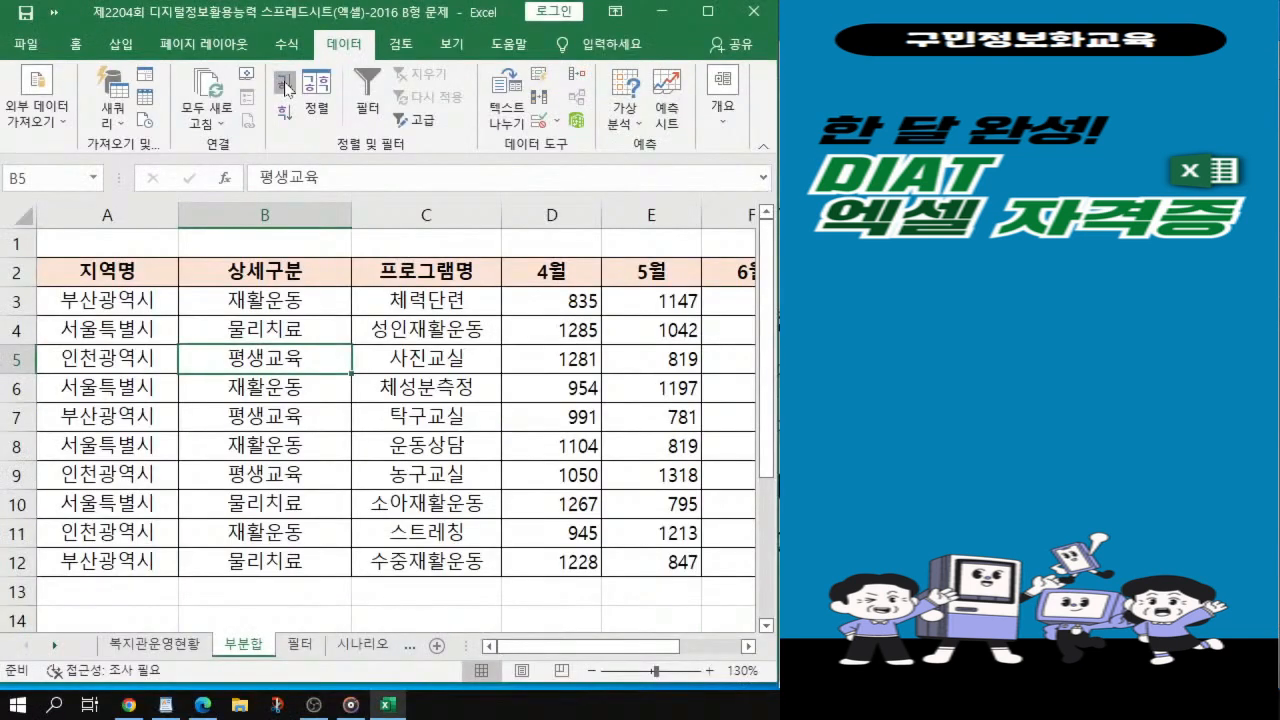
left_click(287, 88)
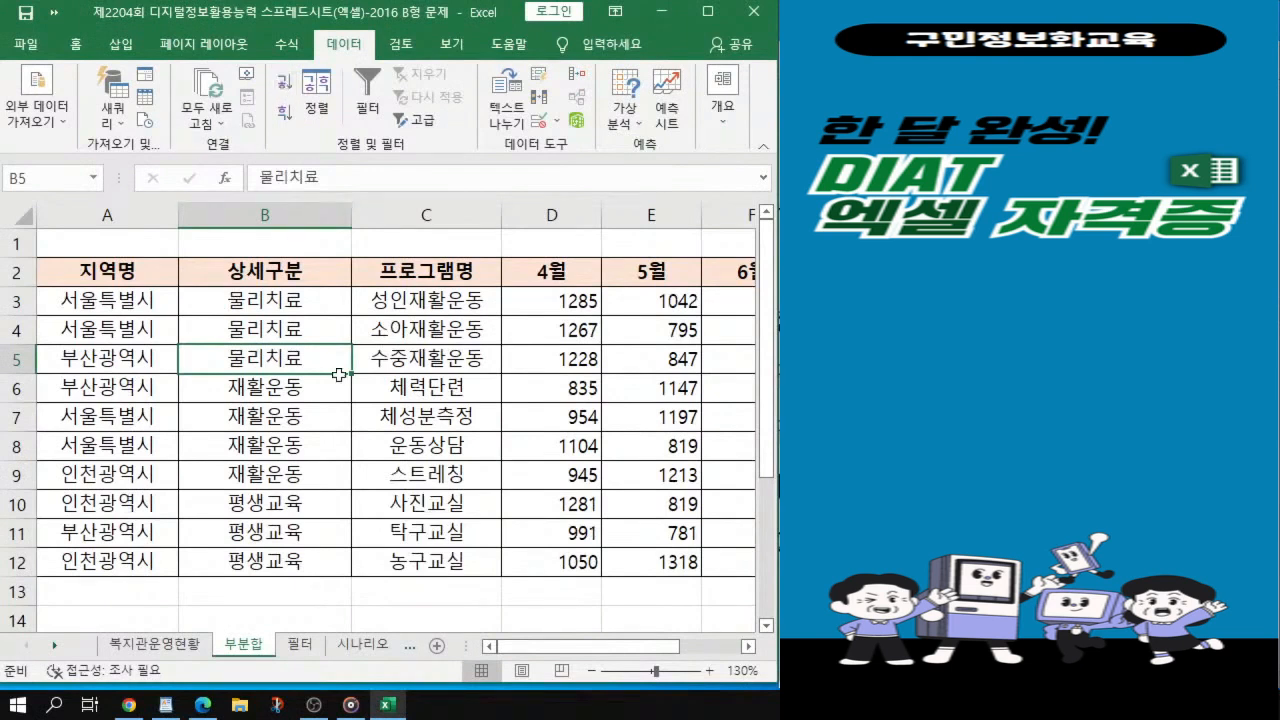
Step: Check the sorted 상세구분 column against the exam PDF's subtotal conditions and return to the 부분합 table
left_click_drag(290, 298, 308, 362)
left_click(309, 362)
key("alt+Tab")
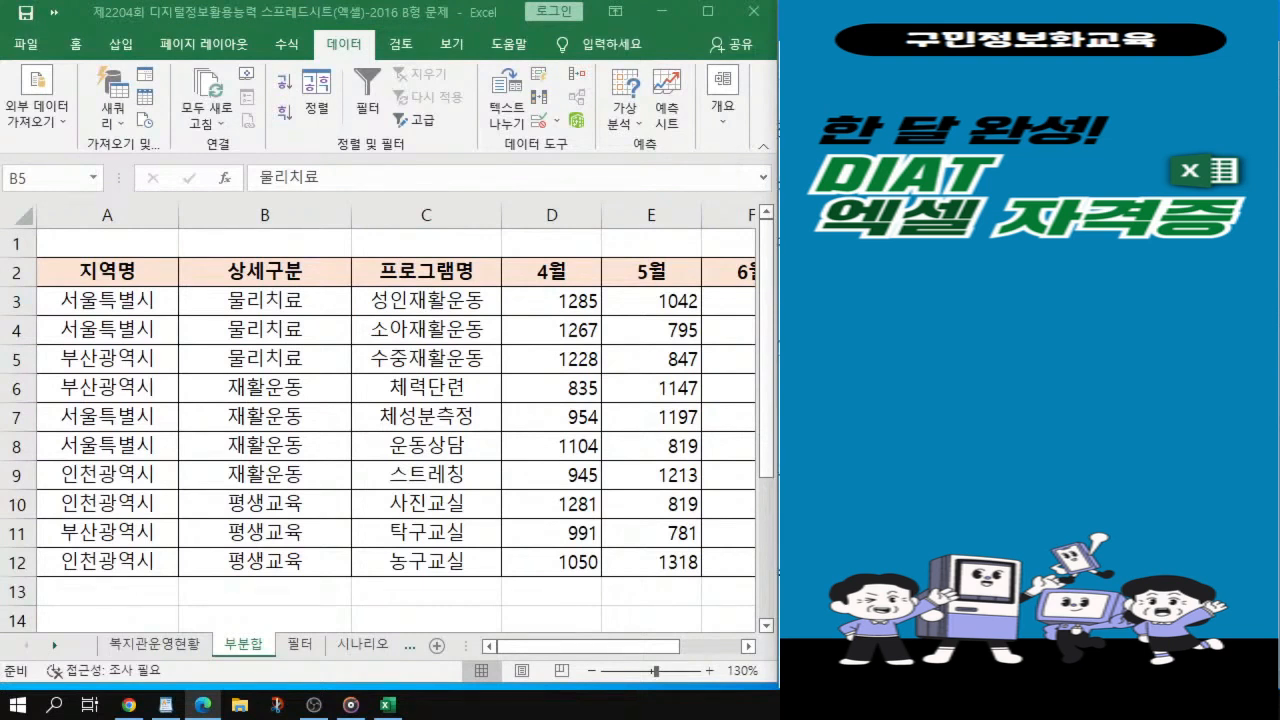
left_click(298, 360)
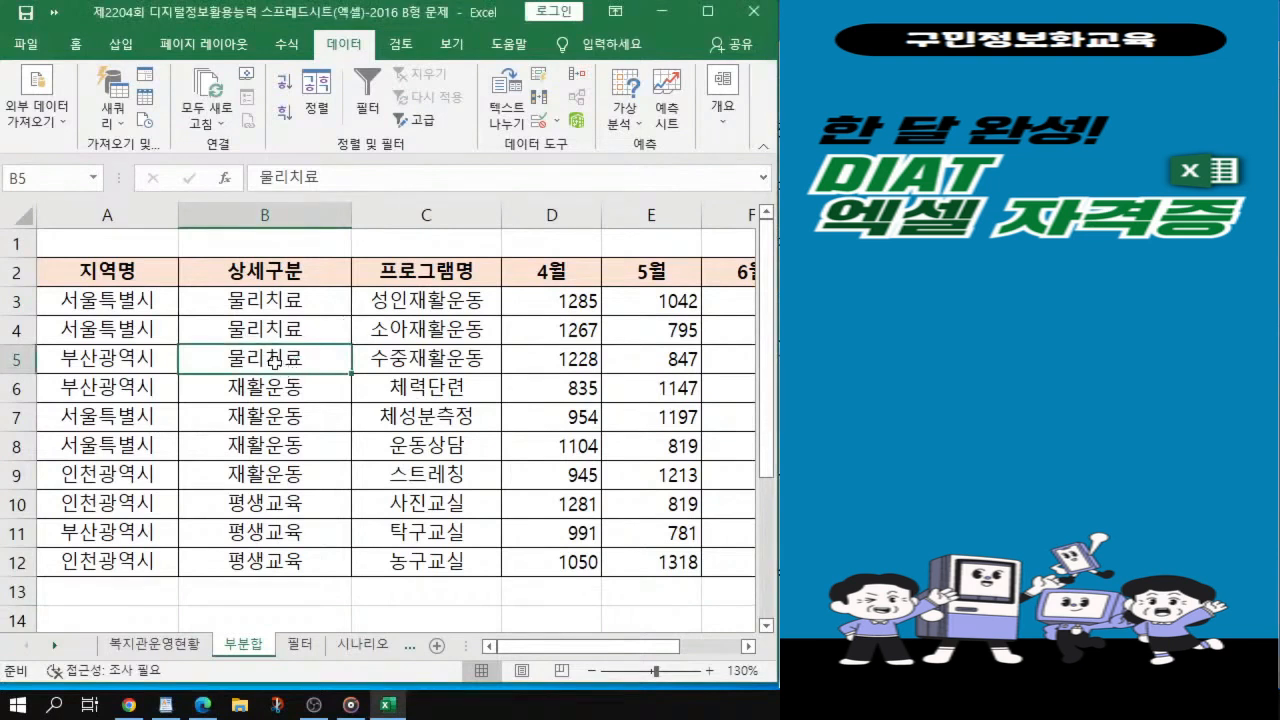
left_click(270, 360)
Step: Start a subtotal (부분합) on the sorted table with 상세구분 as the grouping field
left_click(722, 126)
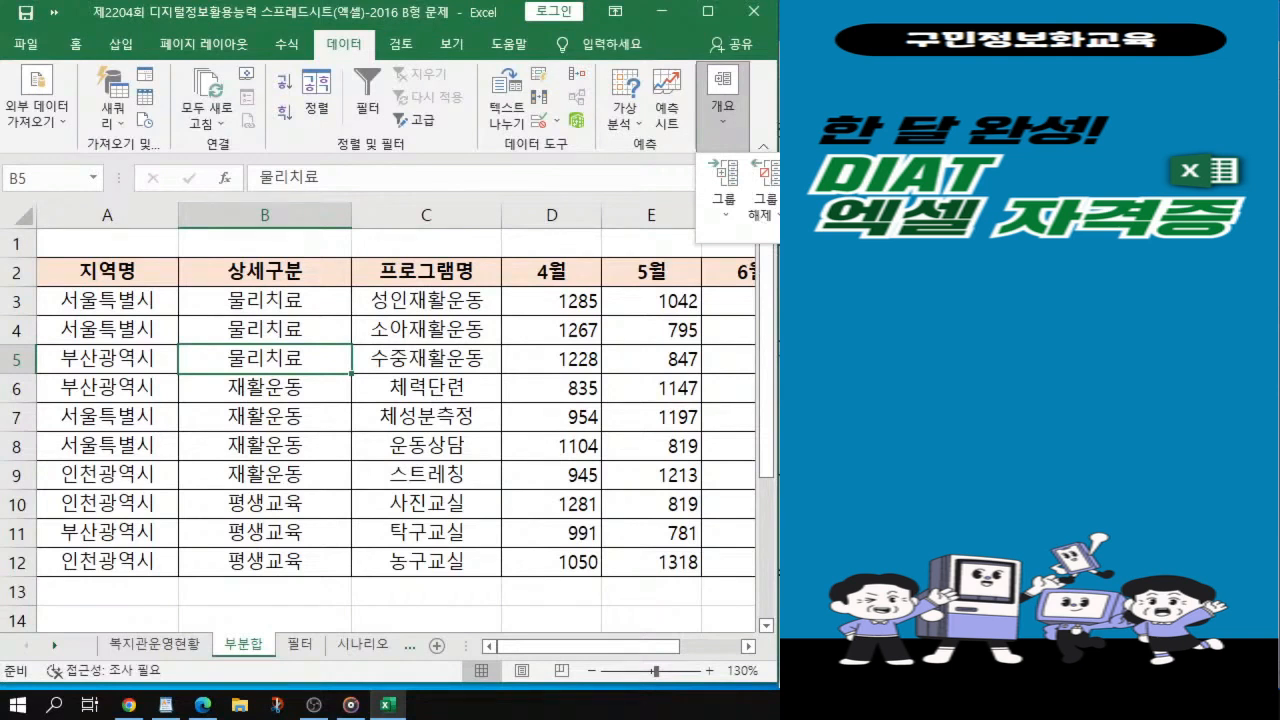
left_click(806, 188)
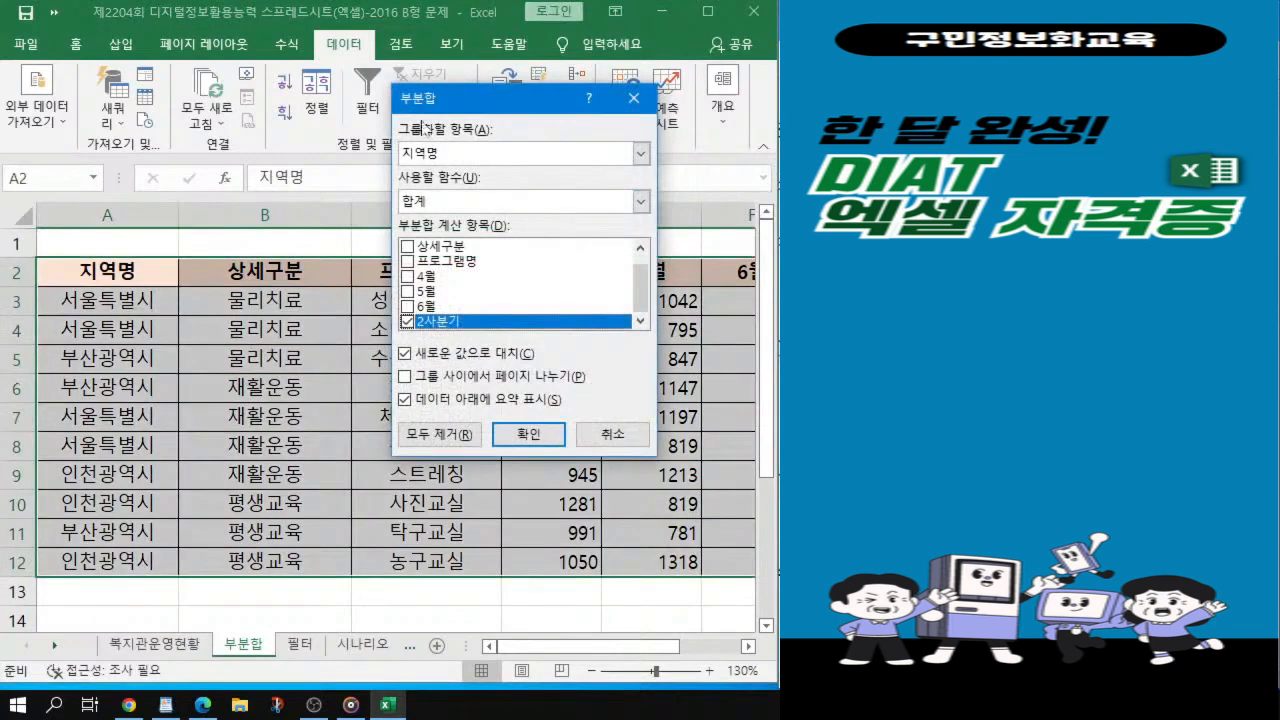
left_click(641, 154)
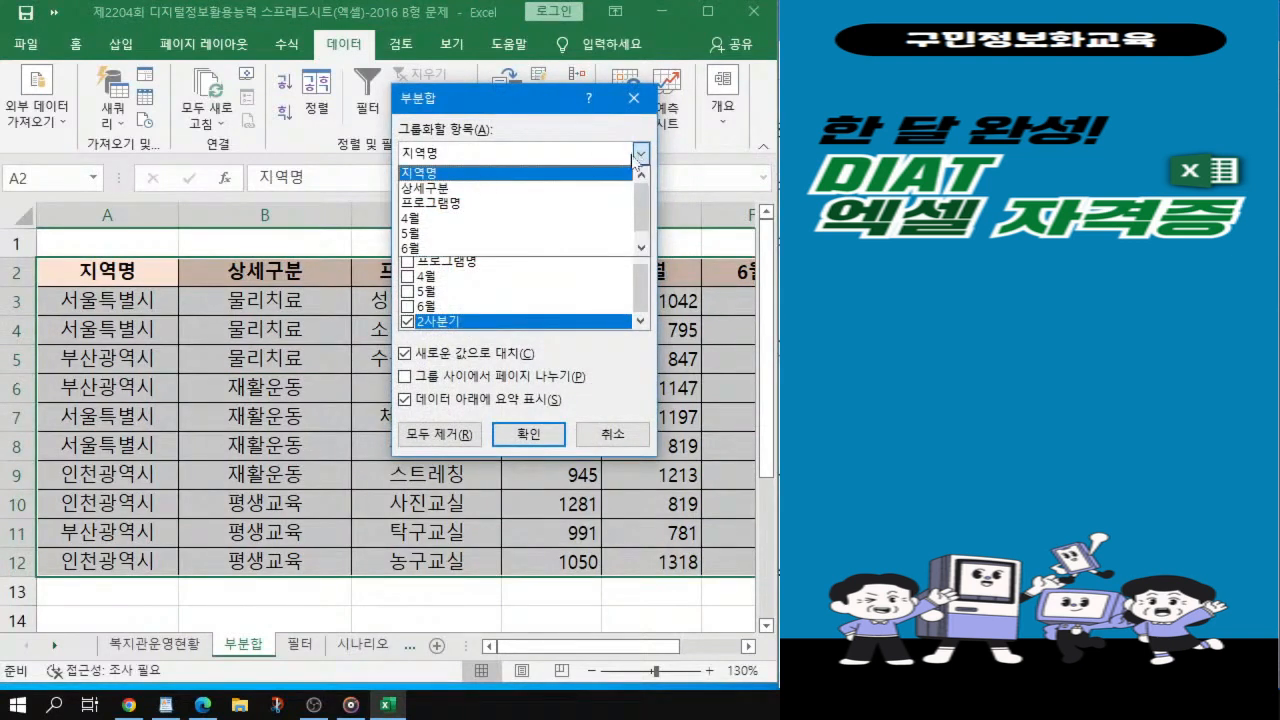
left_click(645, 162)
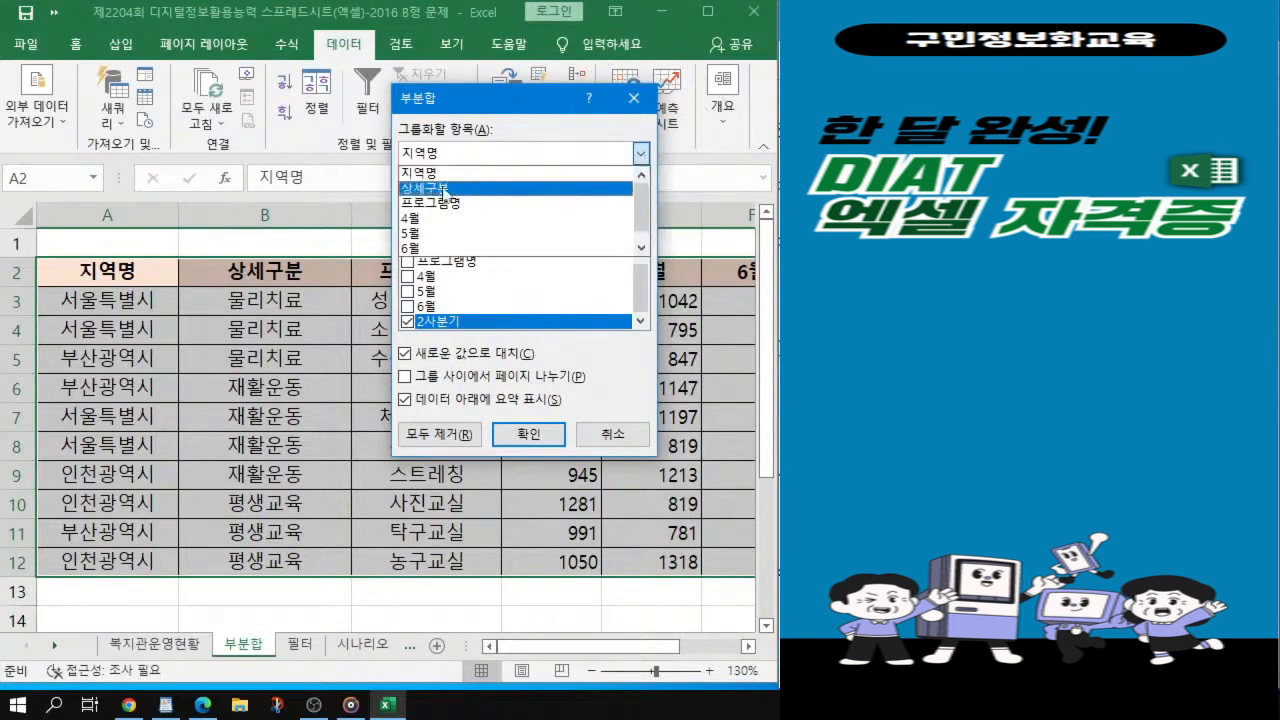
key("ctrl")
key("ctrl")
key("ctrl")
key("ctrl")
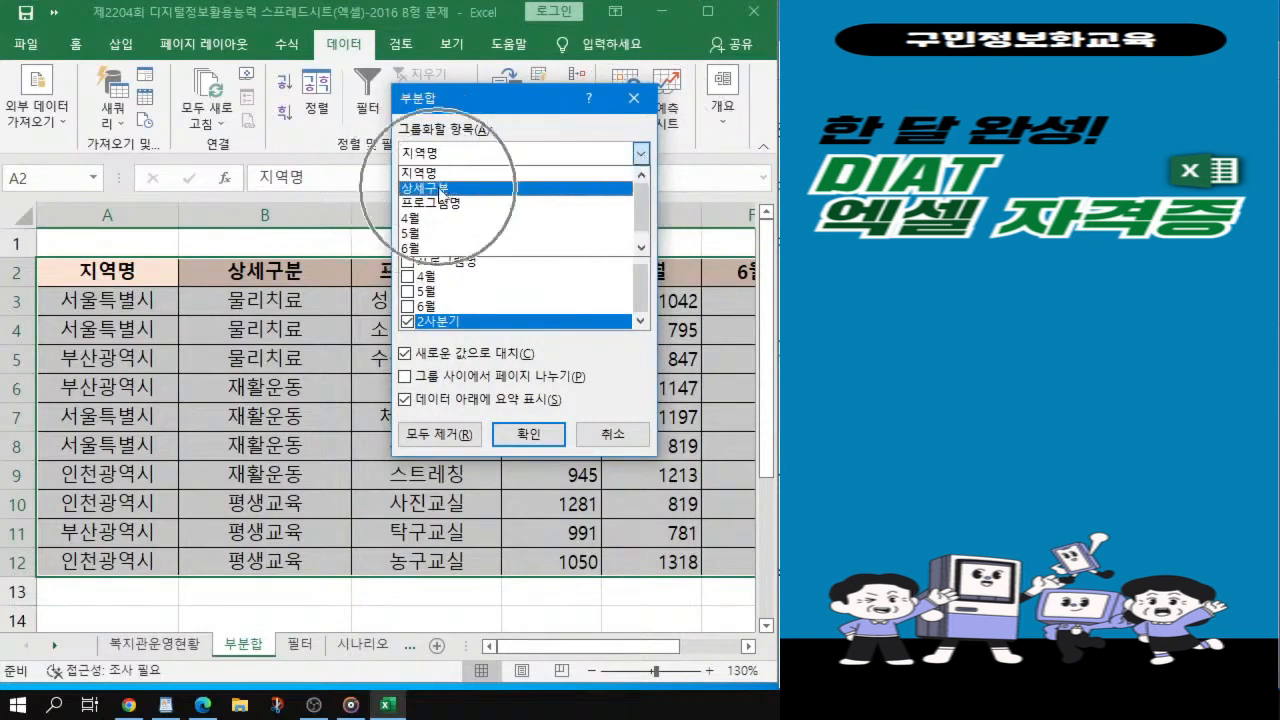
key("ctrl")
key("ctrl")
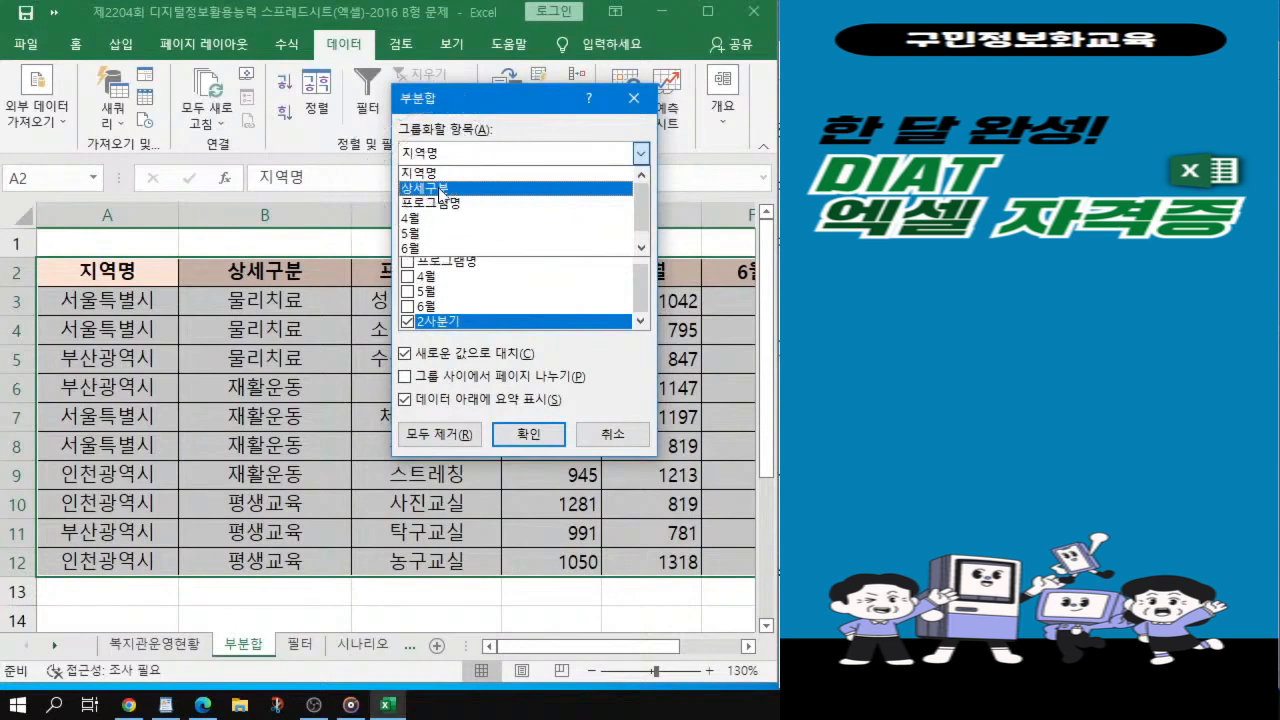
left_click(441, 189)
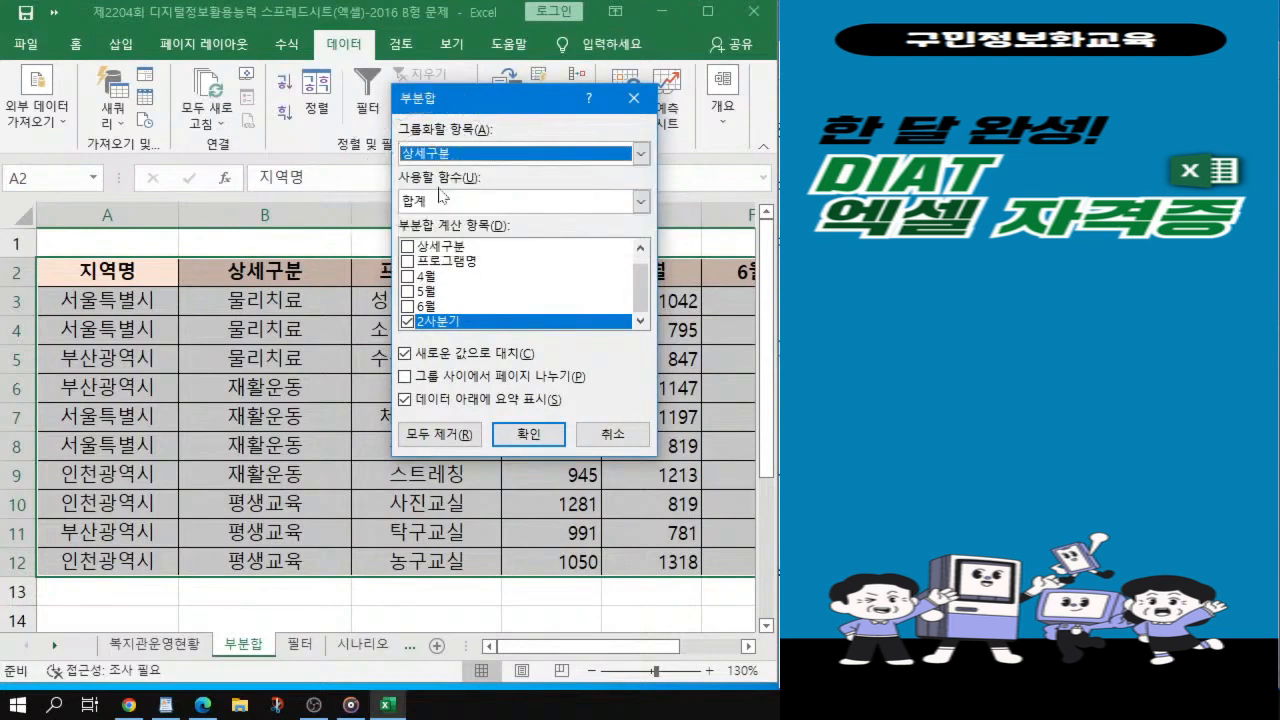
Step: Set the subtotal's function to 최대
left_click(641, 203)
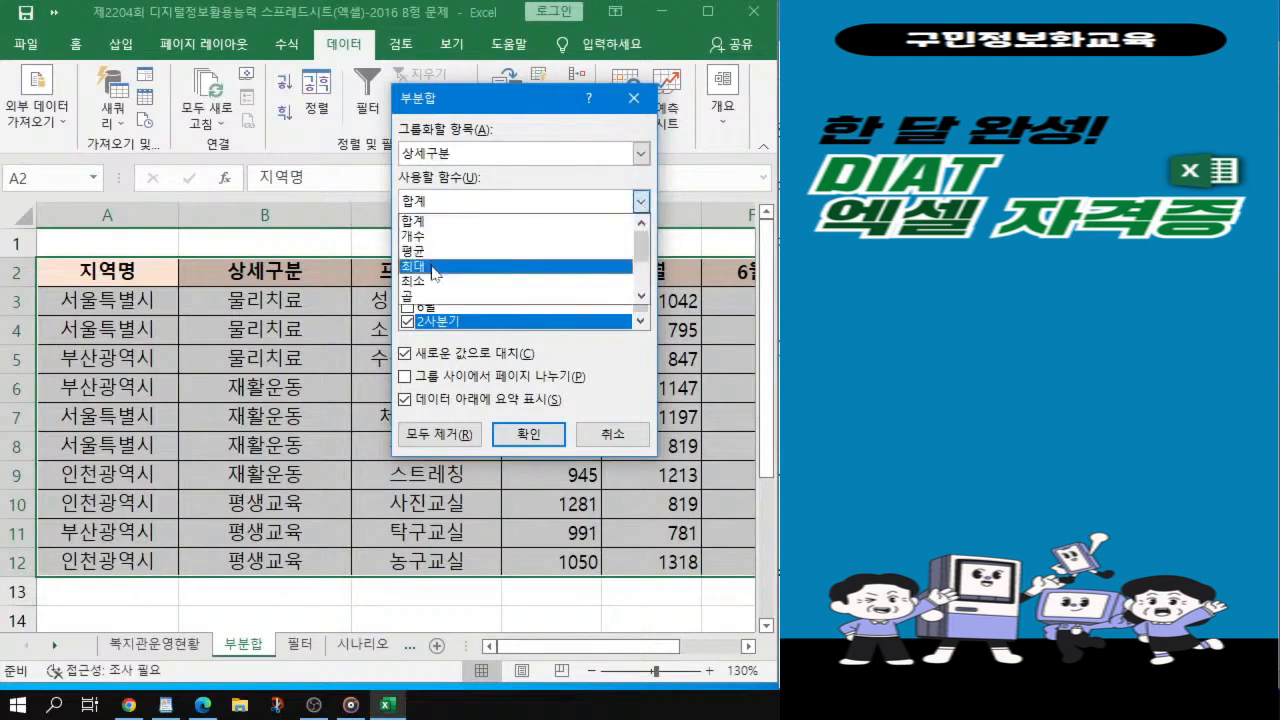
key("ctrl")
key("ctrl")
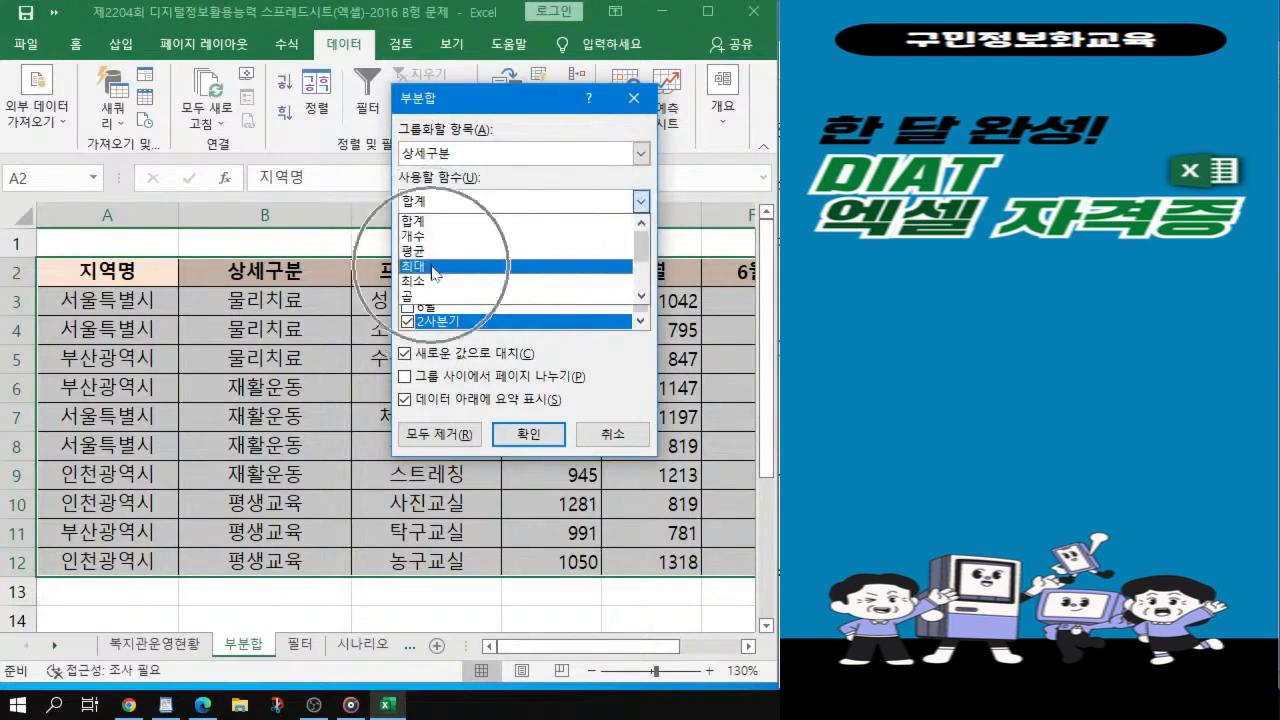
key("ctrl")
left_click(432, 268)
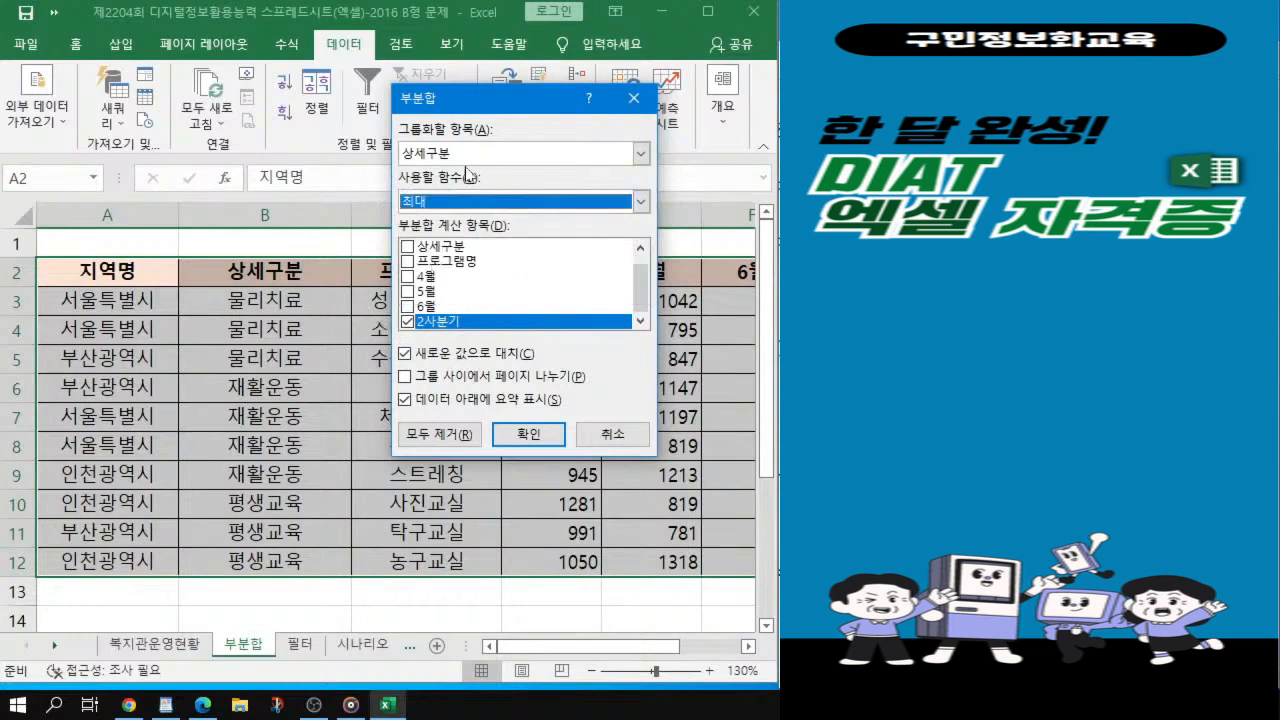
Step: Choose 4월, 5월 and 6월 as the subtotal fields, leave out 2사분기, and apply the 최대 subtotal
key("ctrl")
left_click(407, 322)
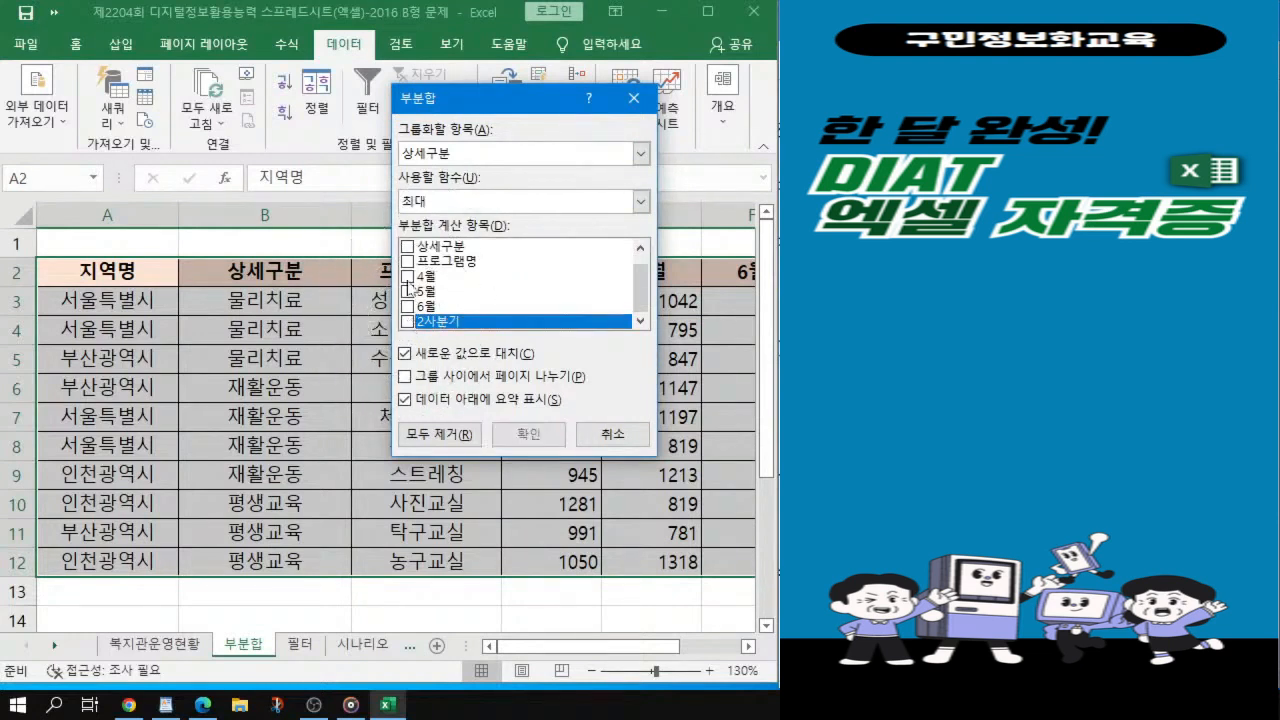
left_click(407, 277)
left_click(407, 291)
left_click(407, 306)
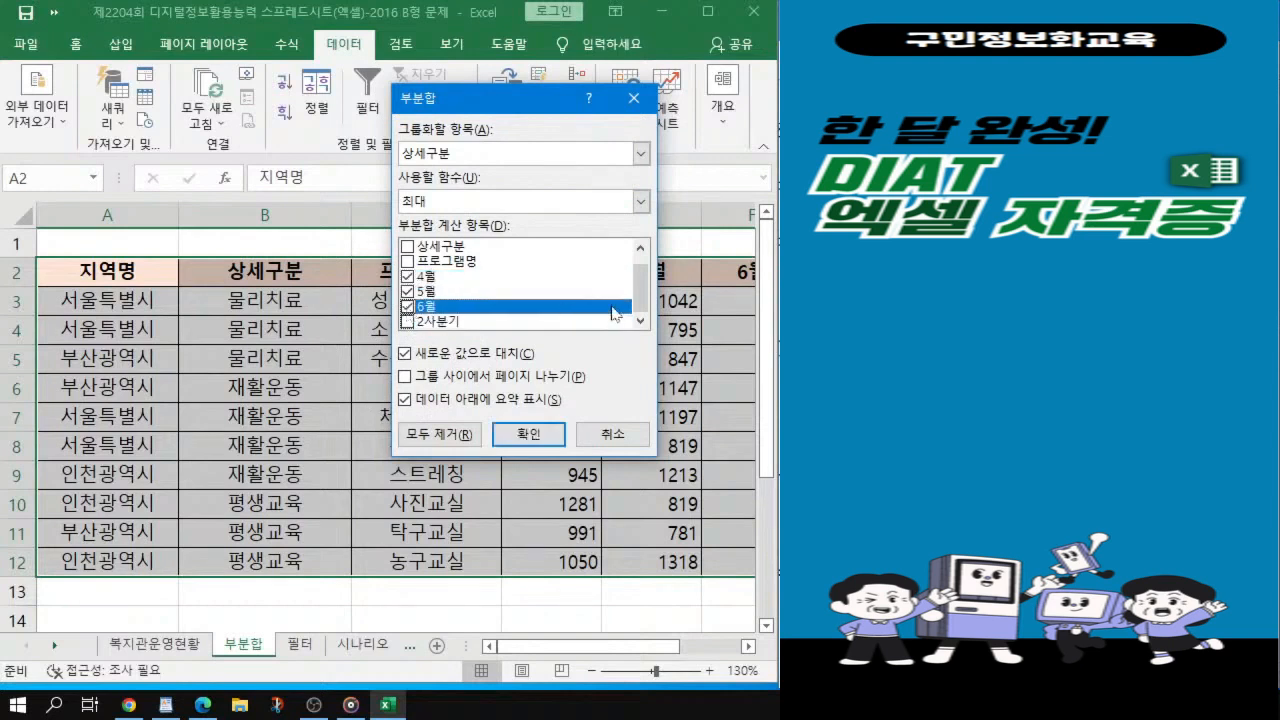
mouse_move(640, 298)
left_mouse_down()
mouse_move(640, 271)
mouse_move(632, 316)
left_mouse_up()
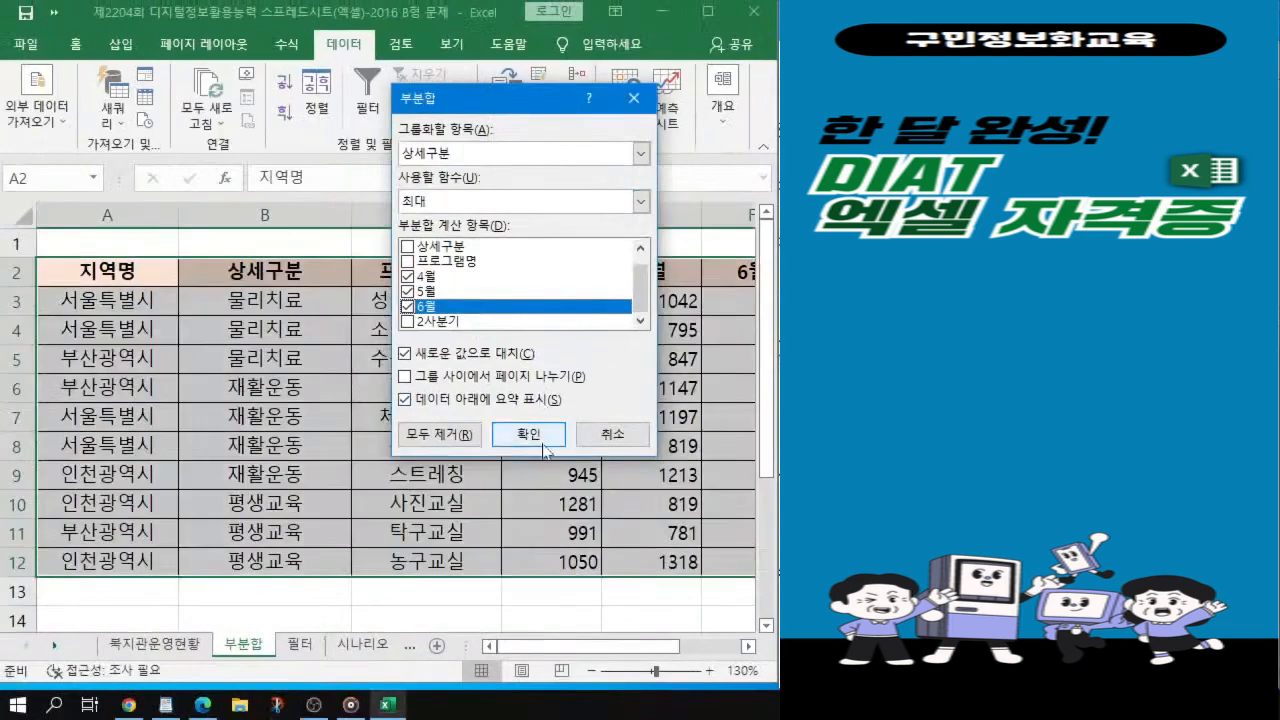
left_click(545, 710)
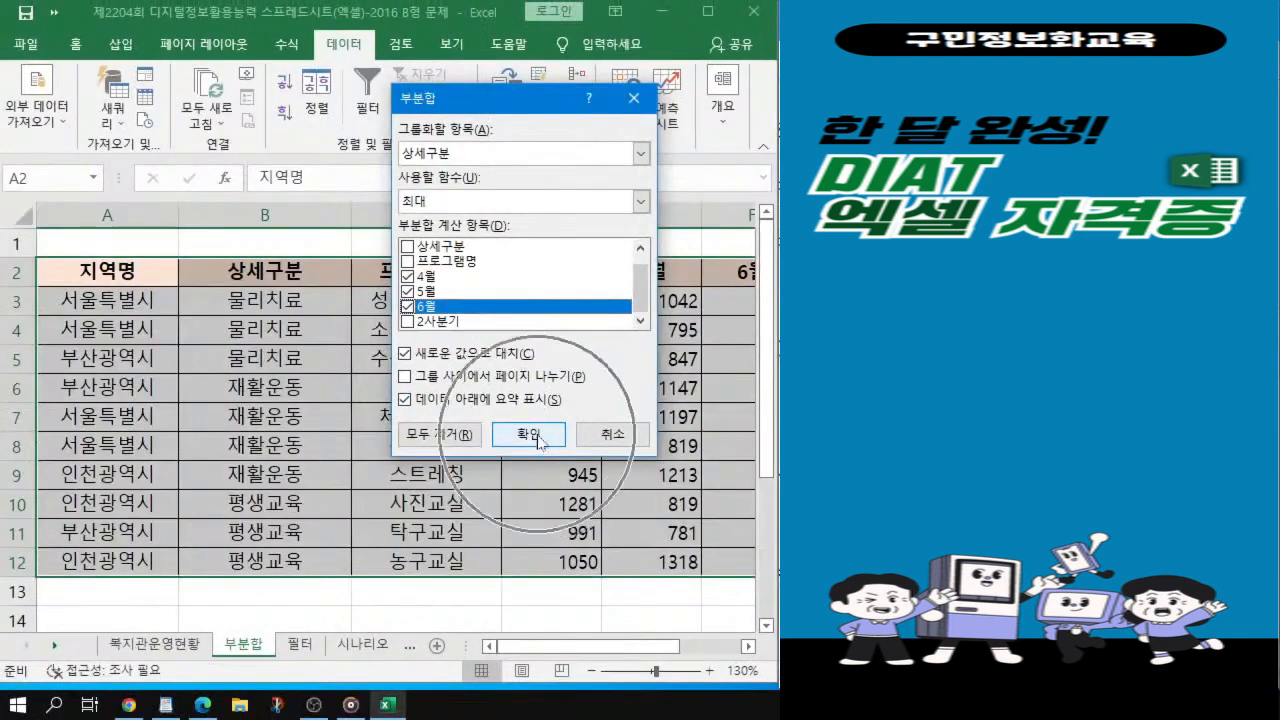
left_click(535, 437)
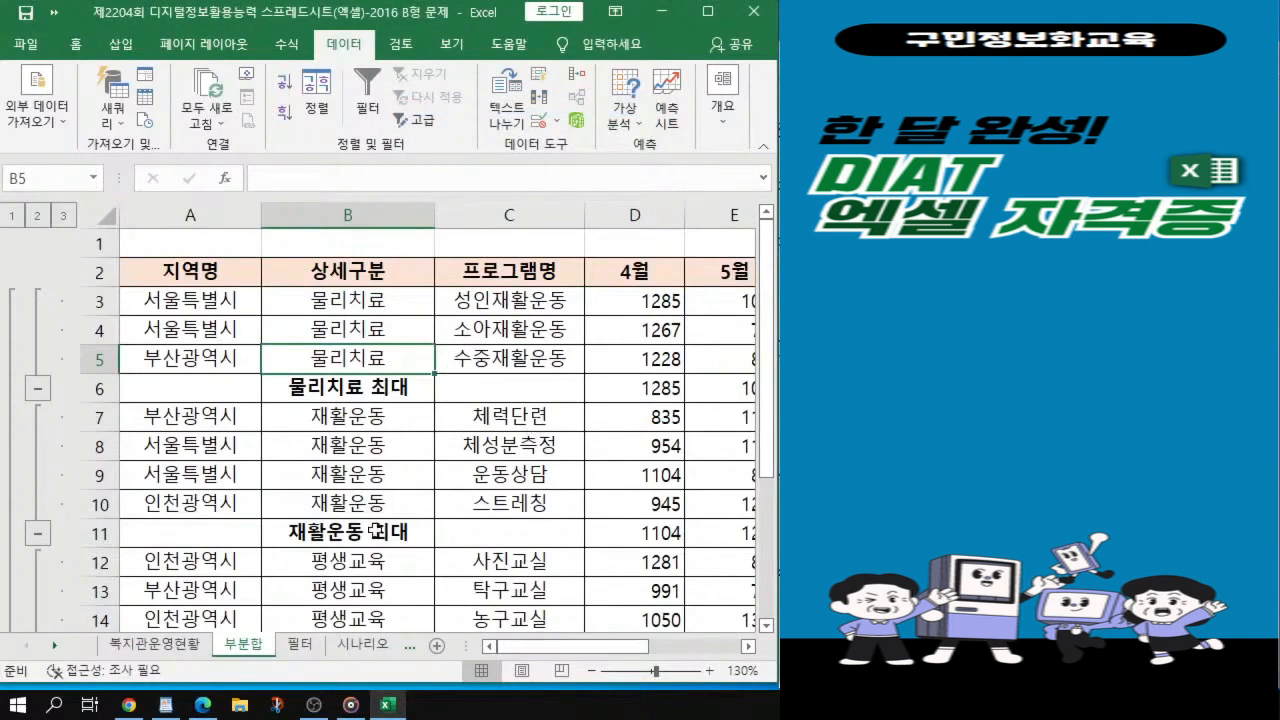
Step: Check the exam PDF and start a second subtotal on the table, still grouped by 상세구분, with the 최소 function
key("alt+Tab")
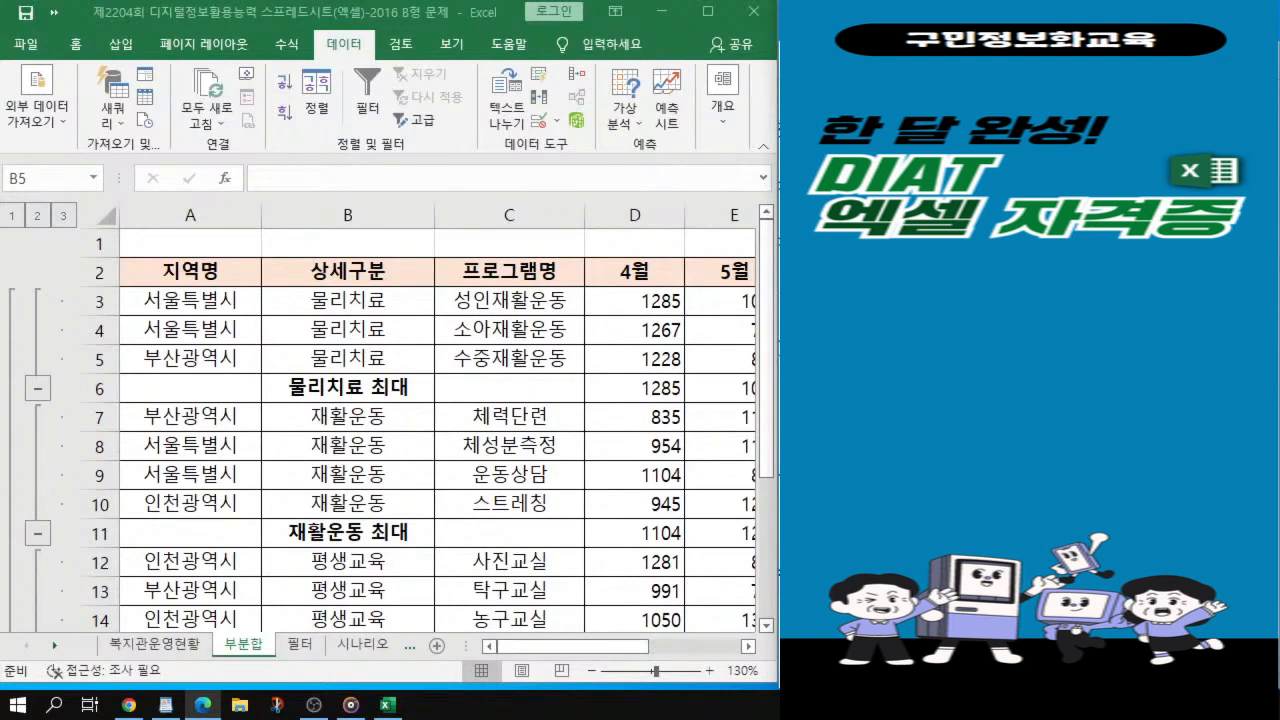
left_click(386, 430)
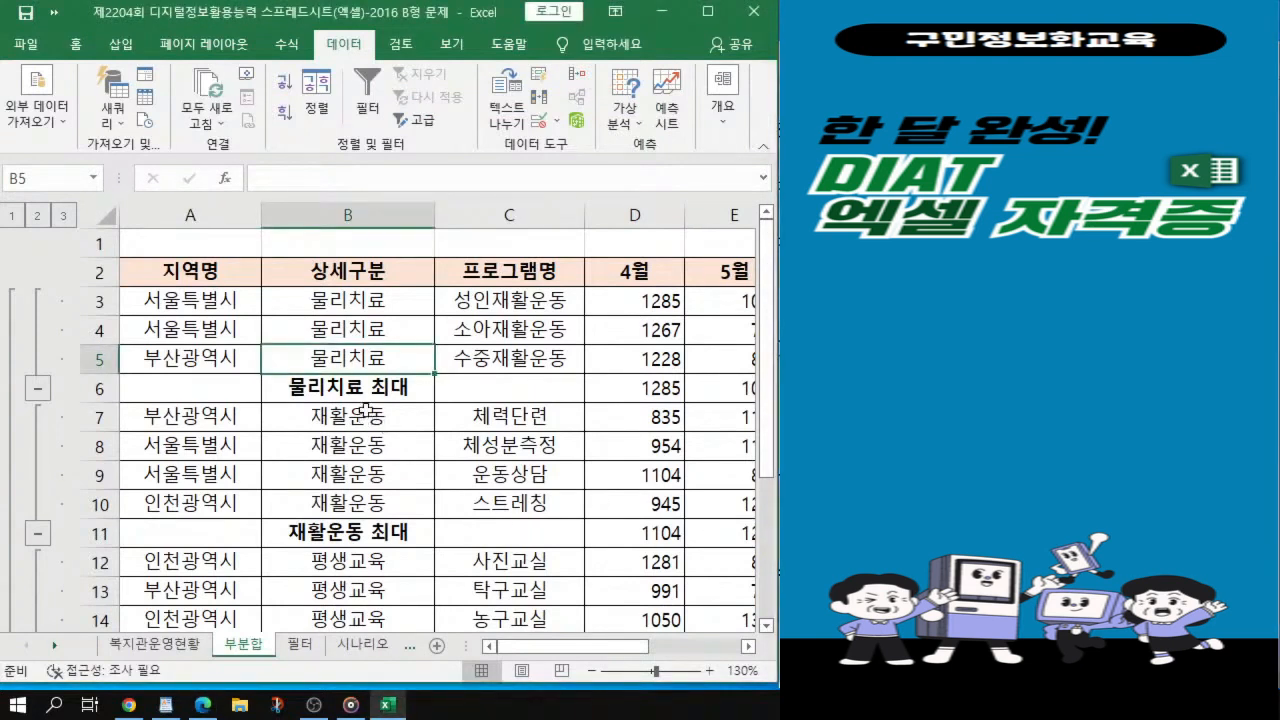
left_click(363, 407)
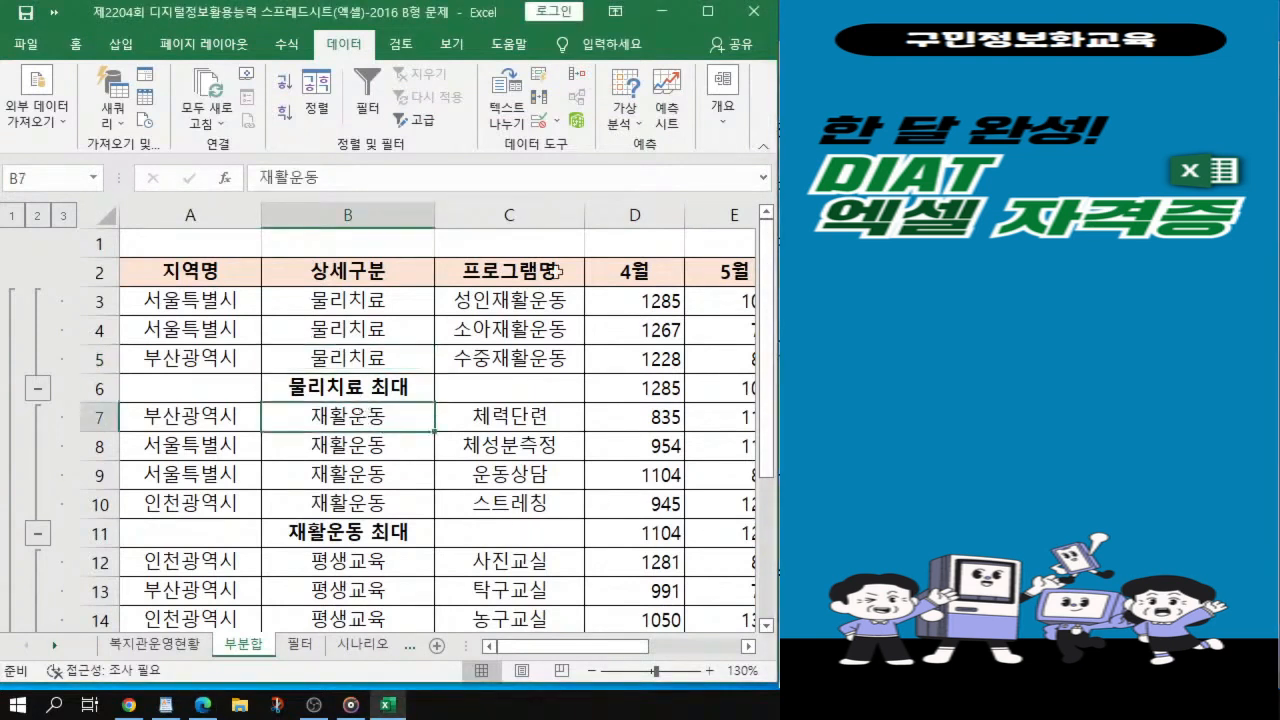
left_click(725, 112)
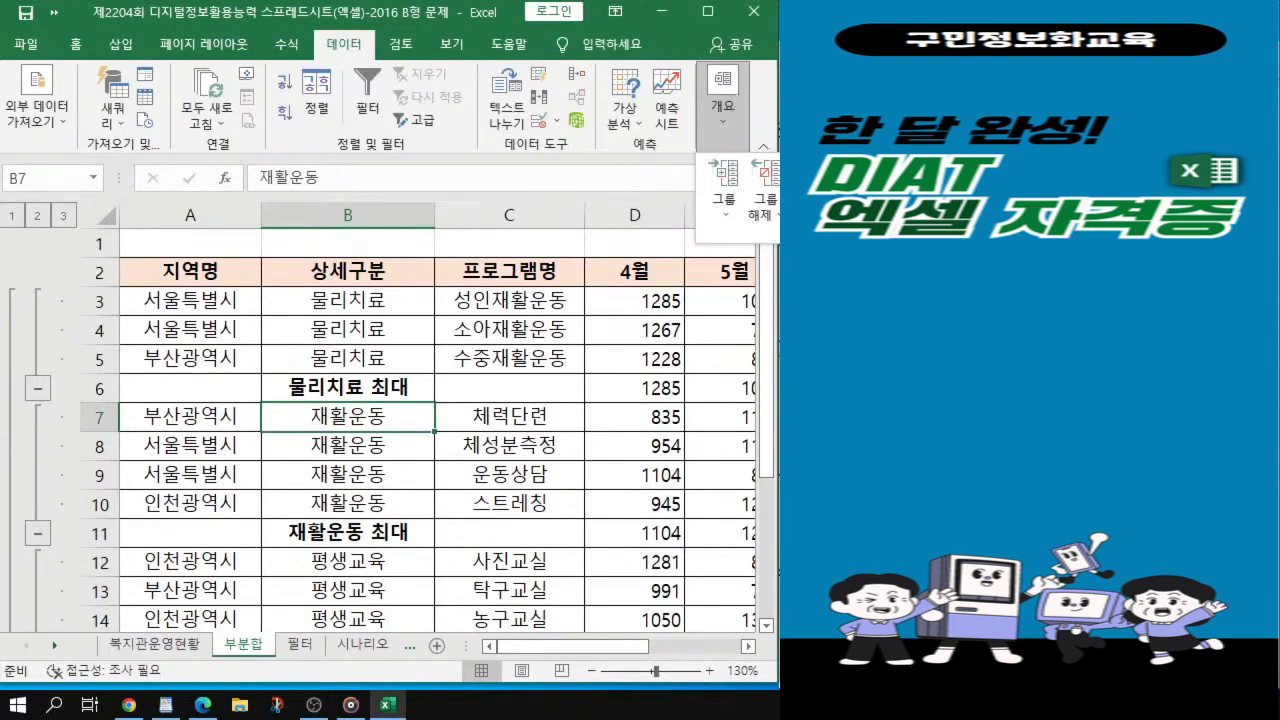
left_click(808, 188)
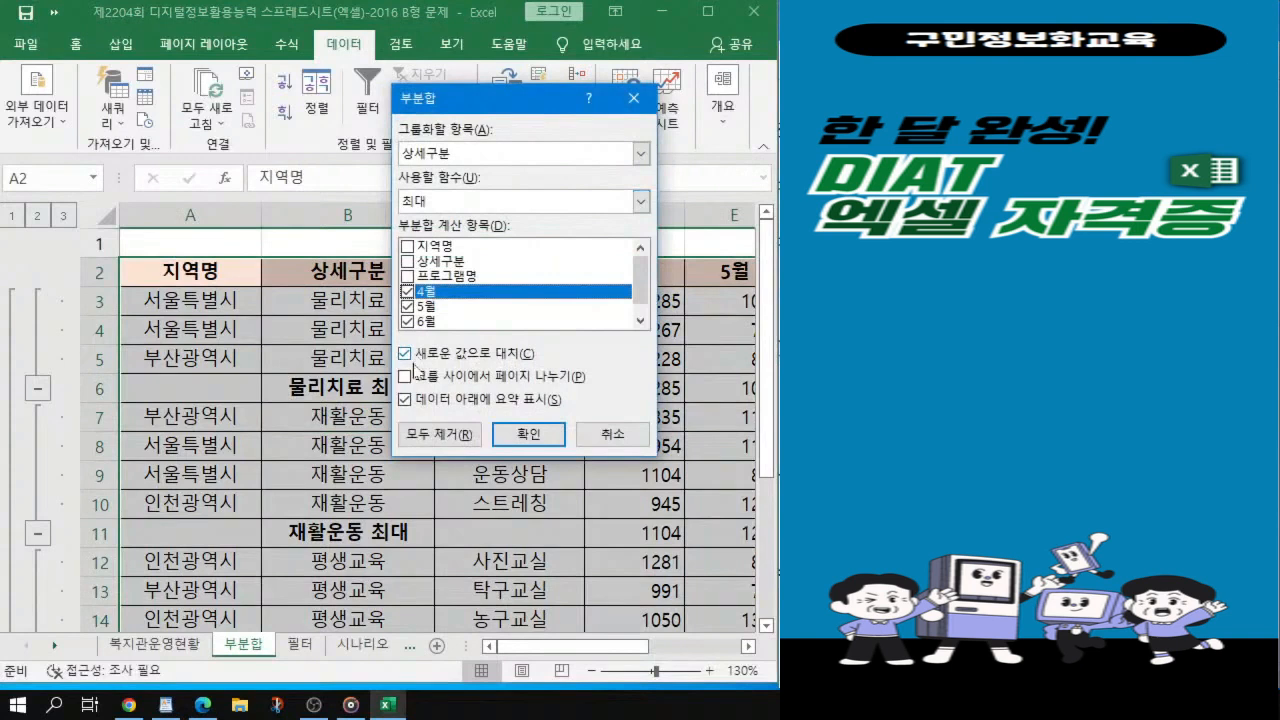
left_click(645, 205)
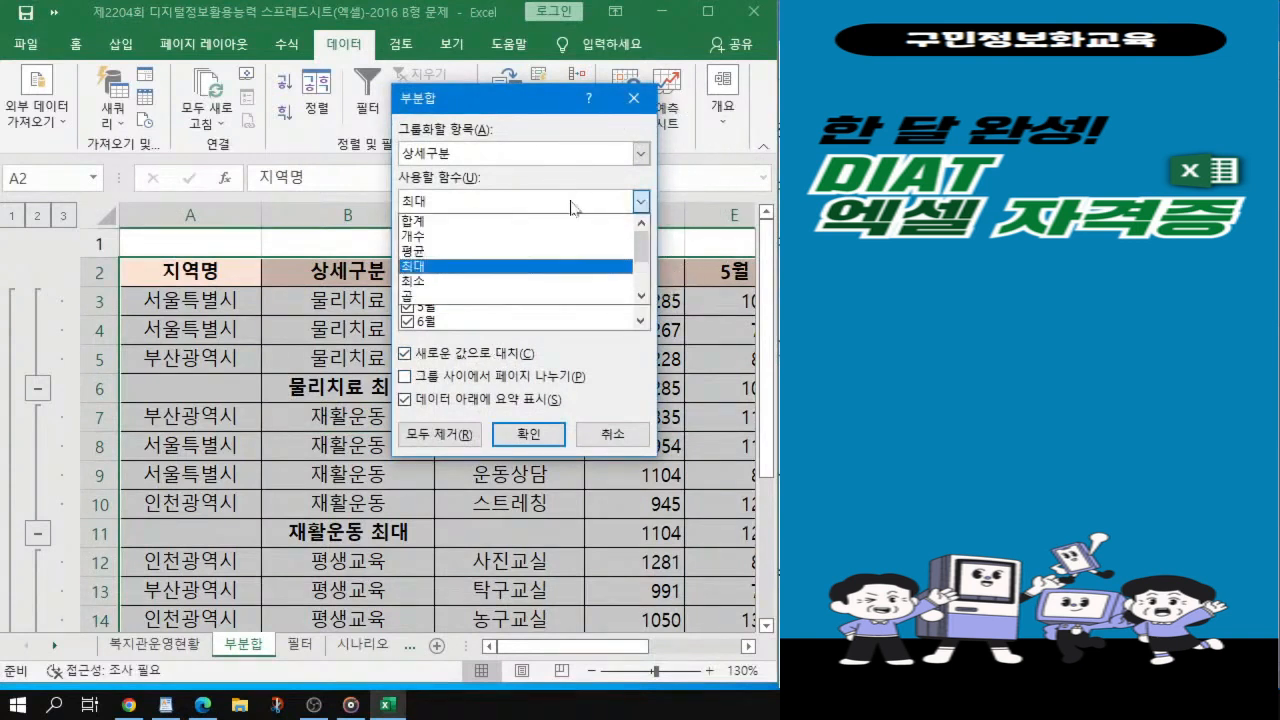
left_click(414, 285)
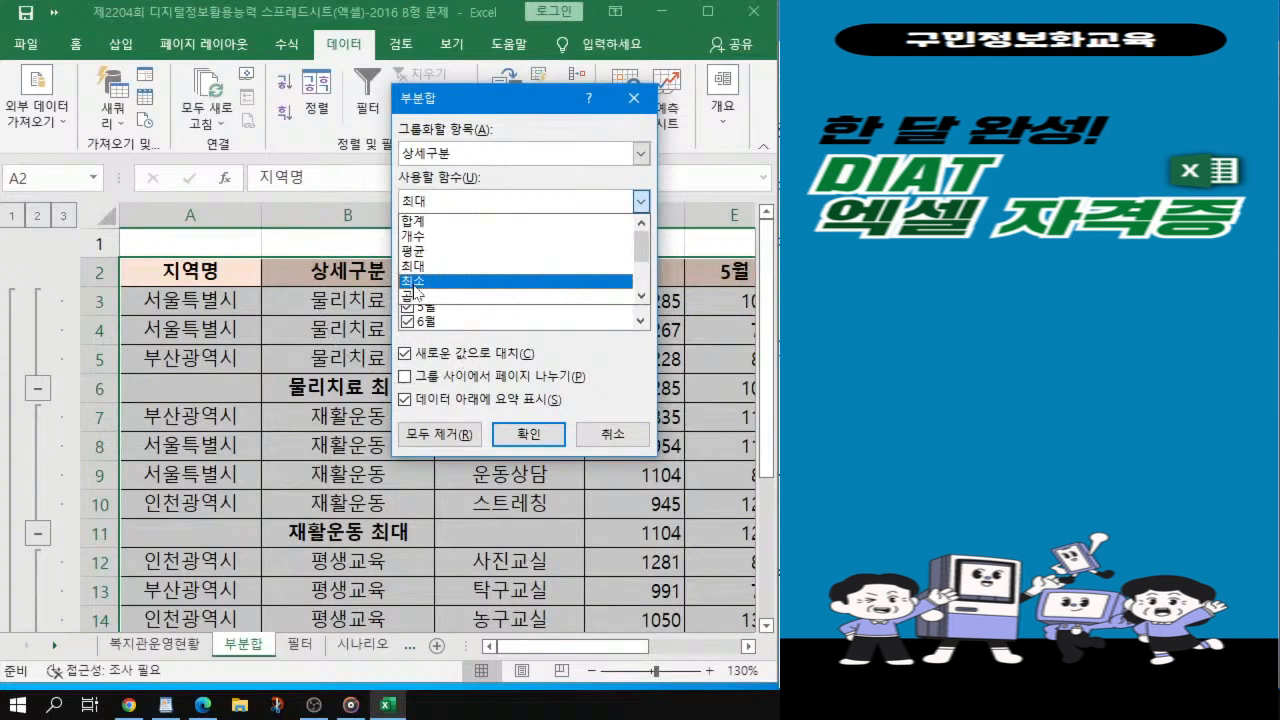
left_click(414, 285)
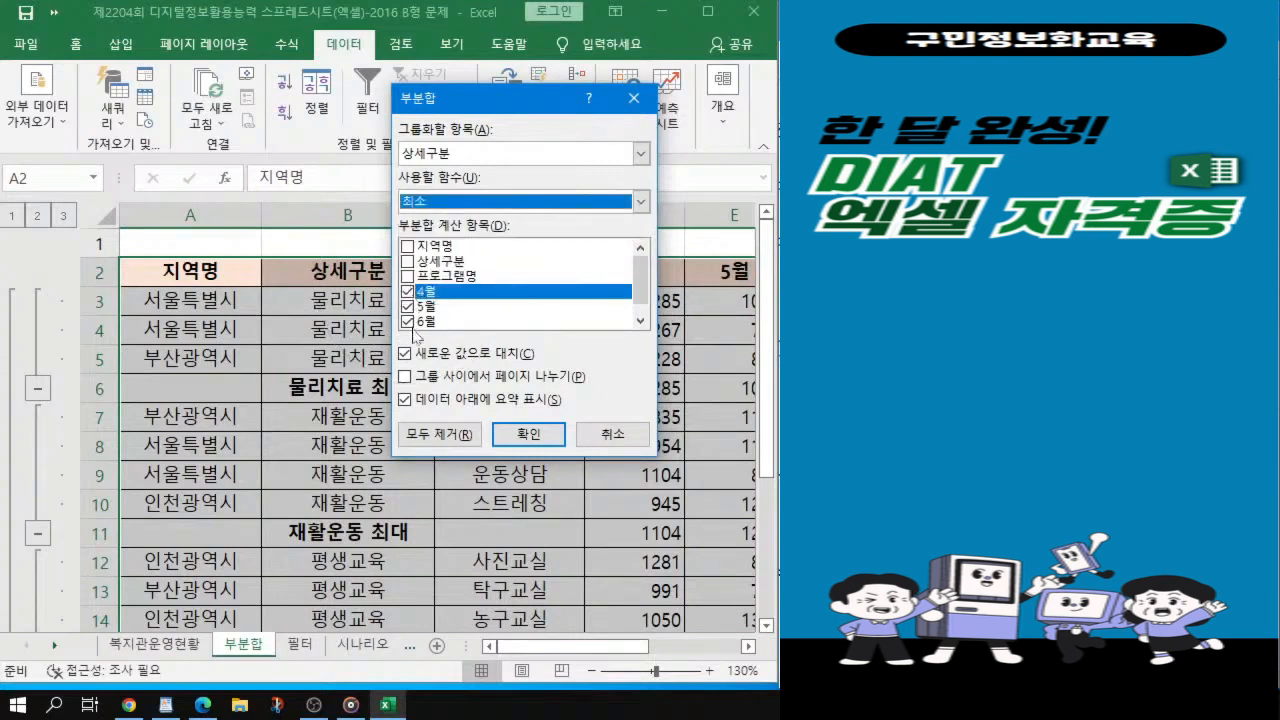
Step: Add 2사분기 to the 최소 subtotal's fields, turn off 새로운 값으로 대치, and apply the subtotal
mouse_move(644, 300)
left_mouse_down()
mouse_move(648, 318)
mouse_move(648, 287)
mouse_move(639, 305)
left_mouse_up()
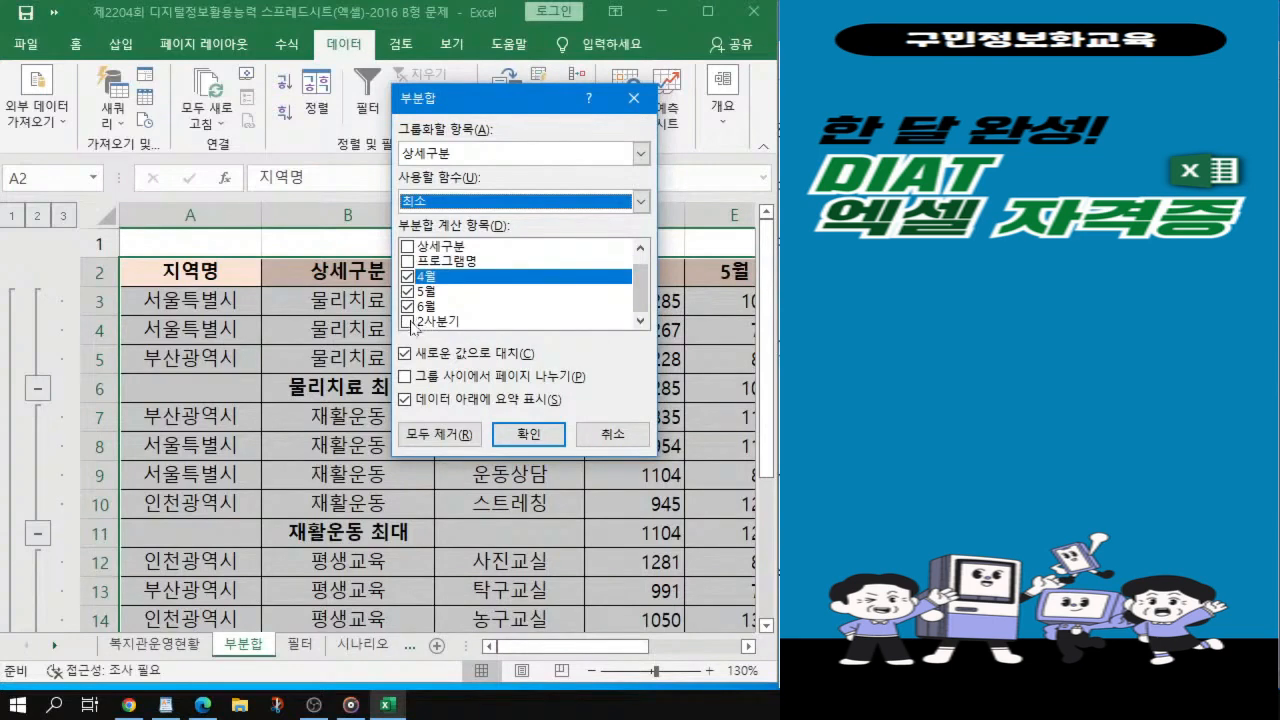
left_click(407, 321)
left_click(405, 354)
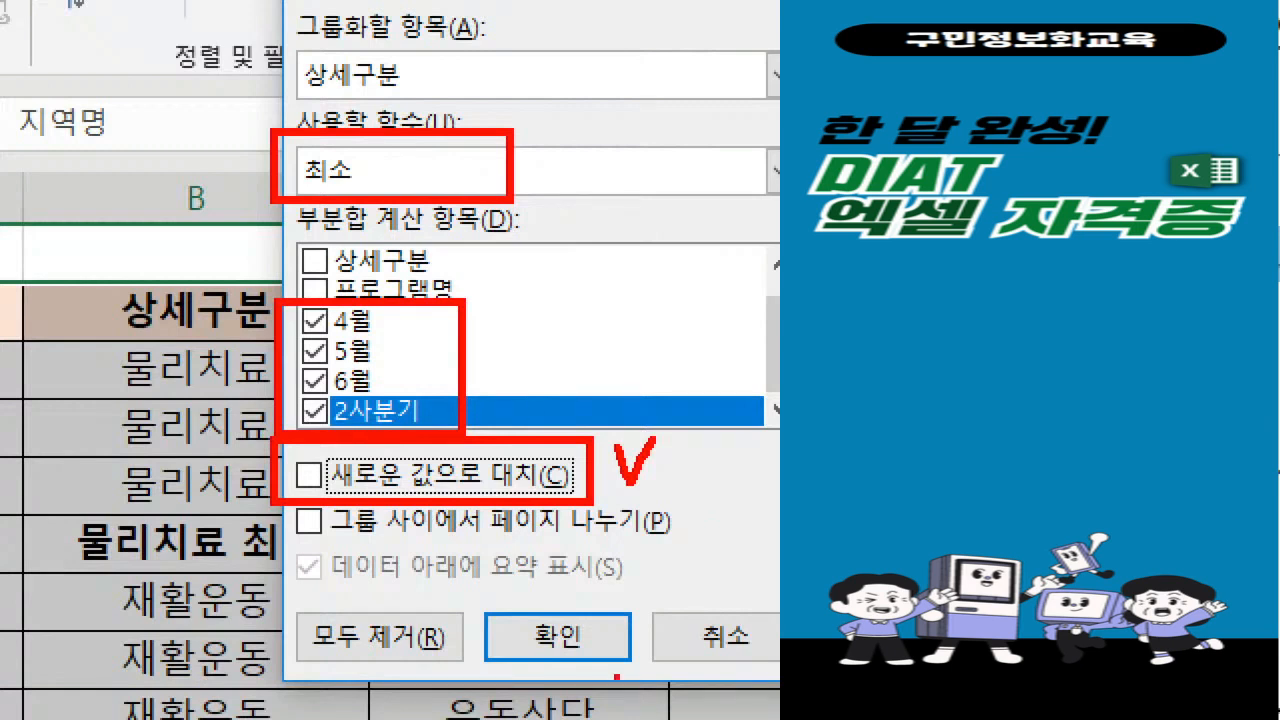
key("Escape")
key("ctrl")
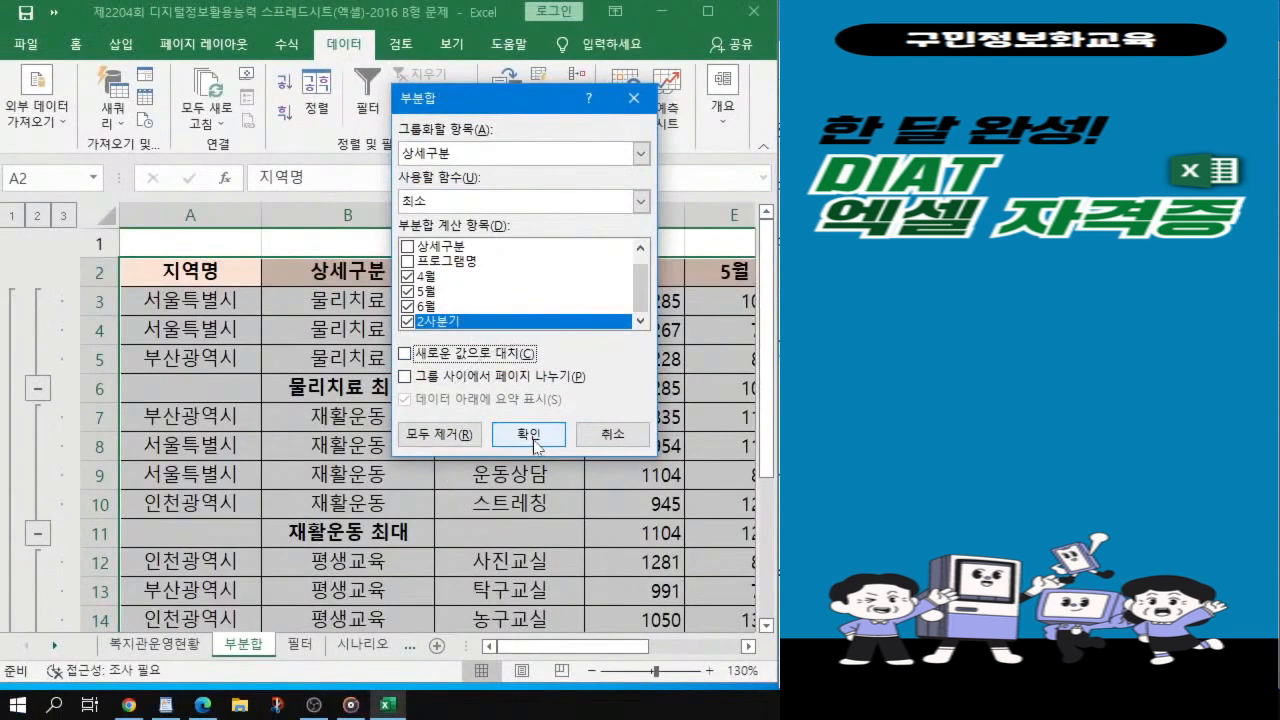
left_click(534, 444)
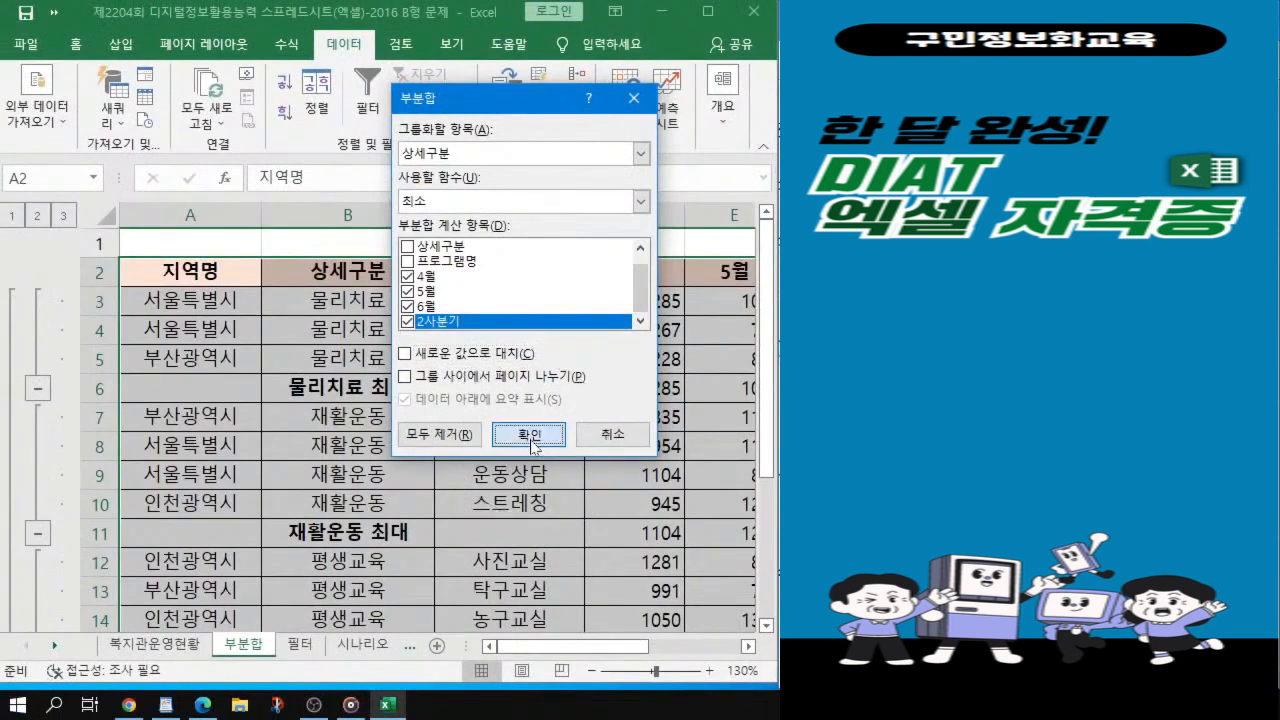
key("ctrl")
left_click(532, 440)
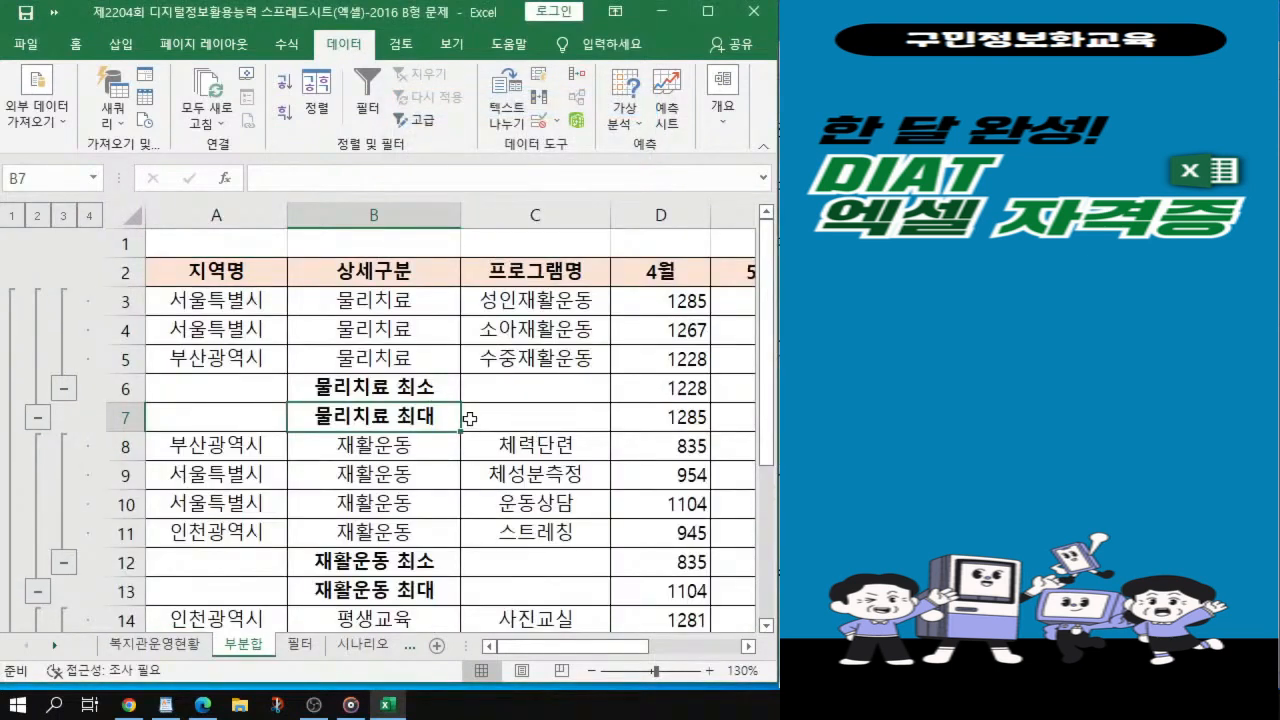
Step: Check the remaining subtotal conditions in the exam PDF and select the numeric cells D3:G20 of the 부분합 sheet
scroll(469, 418, "down", 1, "ctrl")
scroll(469, 418, "down", 1, "ctrl")
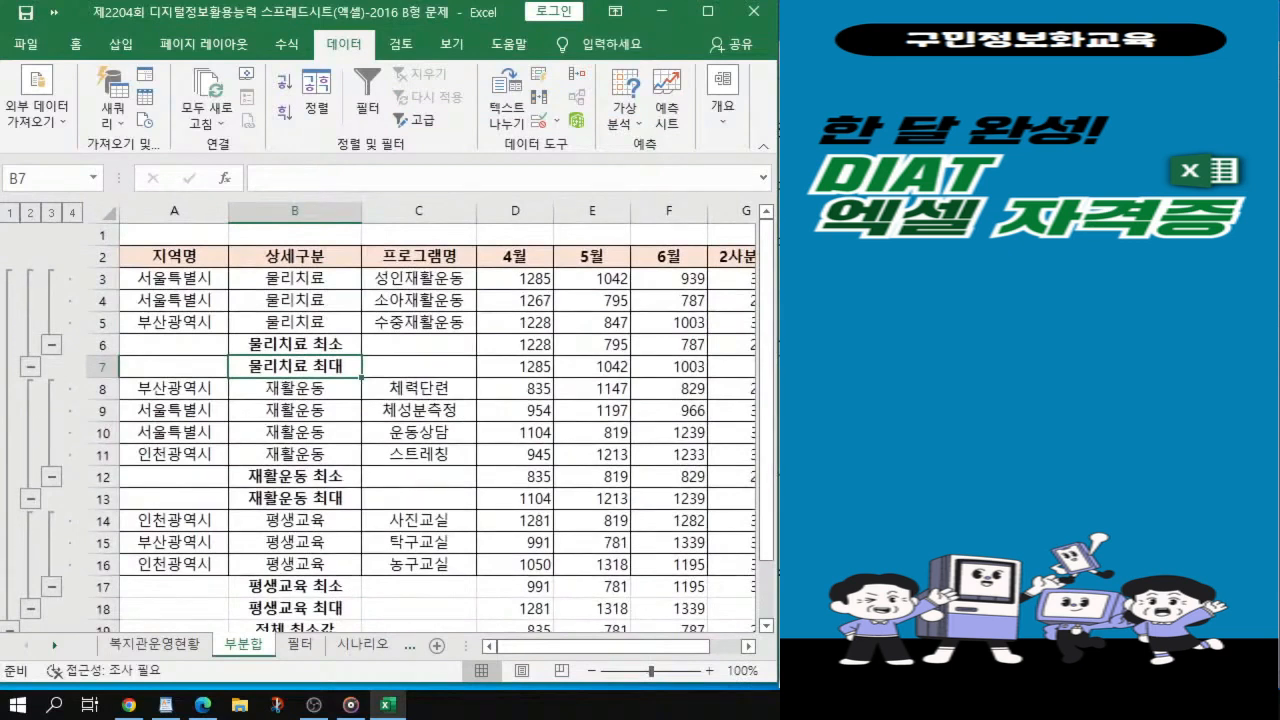
key("alt+Tab")
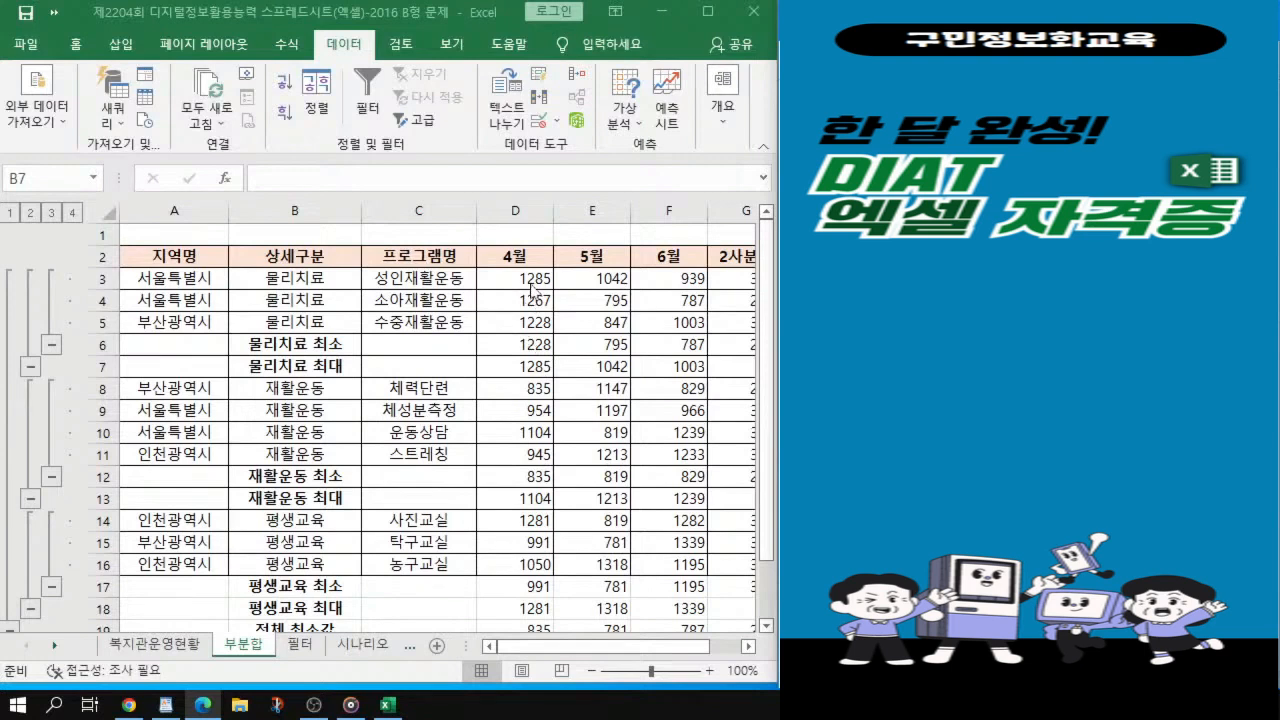
left_click(658, 652)
left_click_drag(689, 649, 720, 651)
left_click(416, 289)
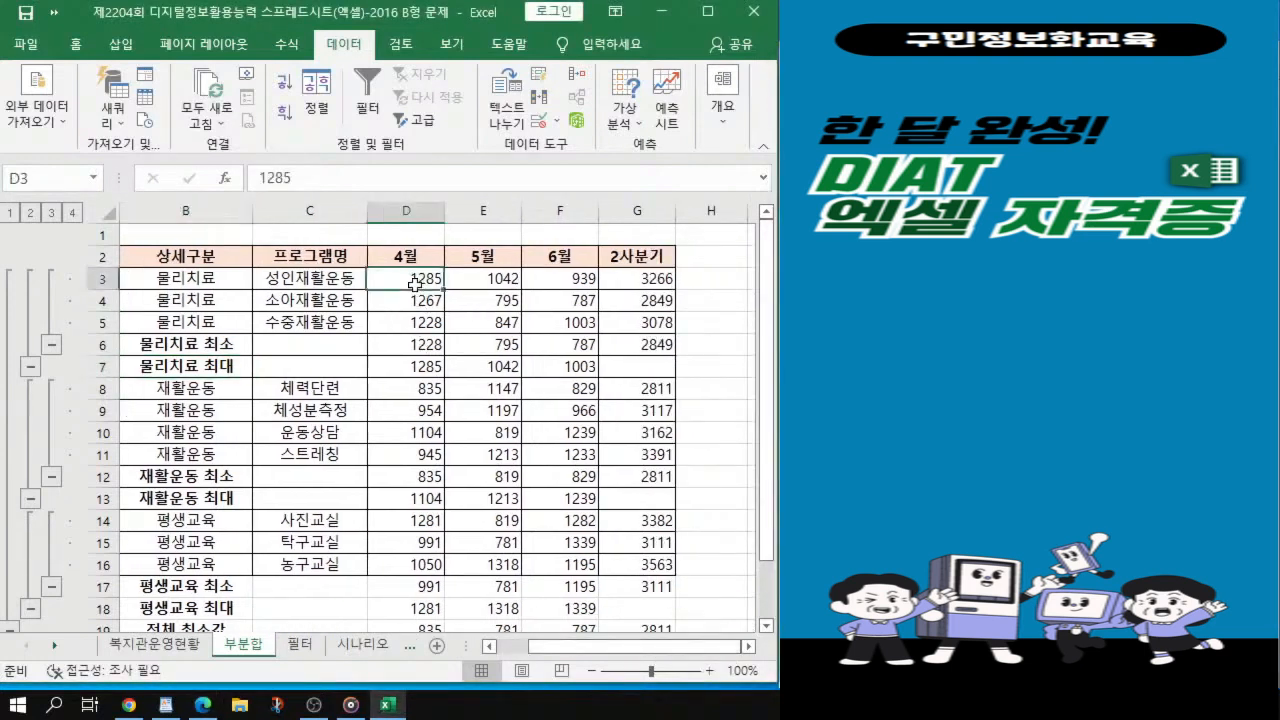
left_click_drag(416, 289, 658, 574)
left_click_drag(659, 638, 661, 588)
left_click(690, 612)
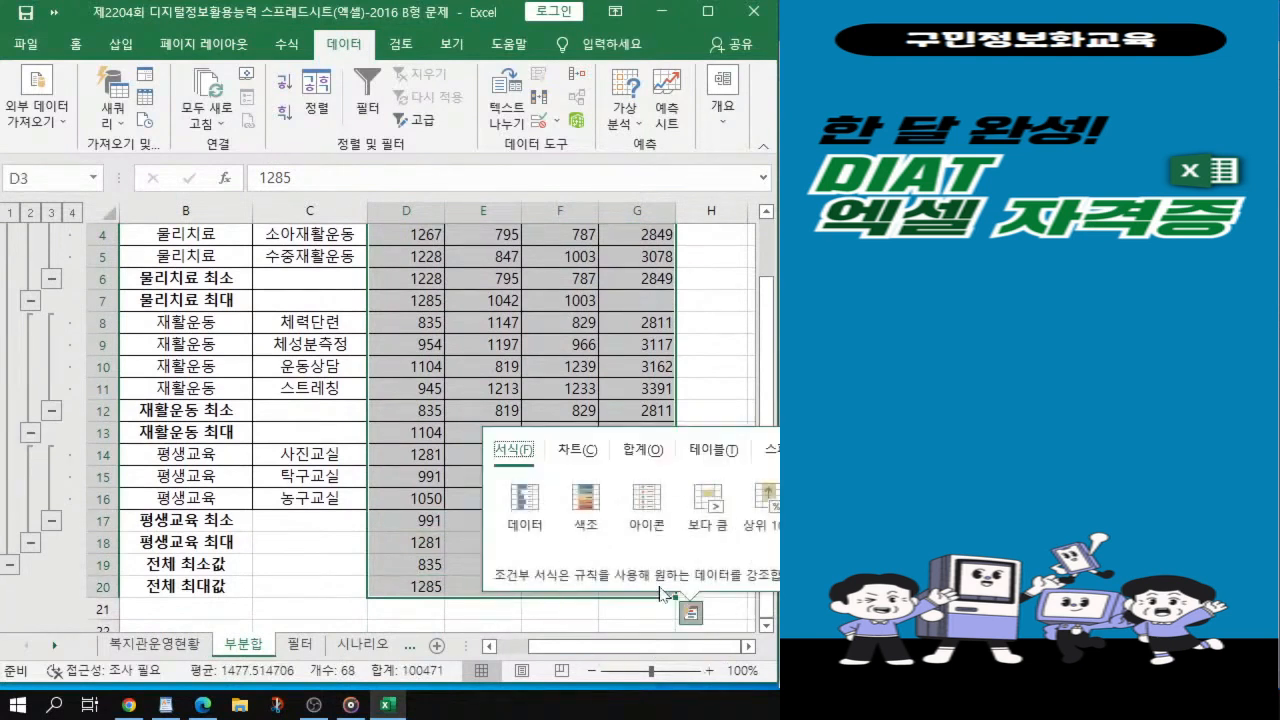
key("Escape")
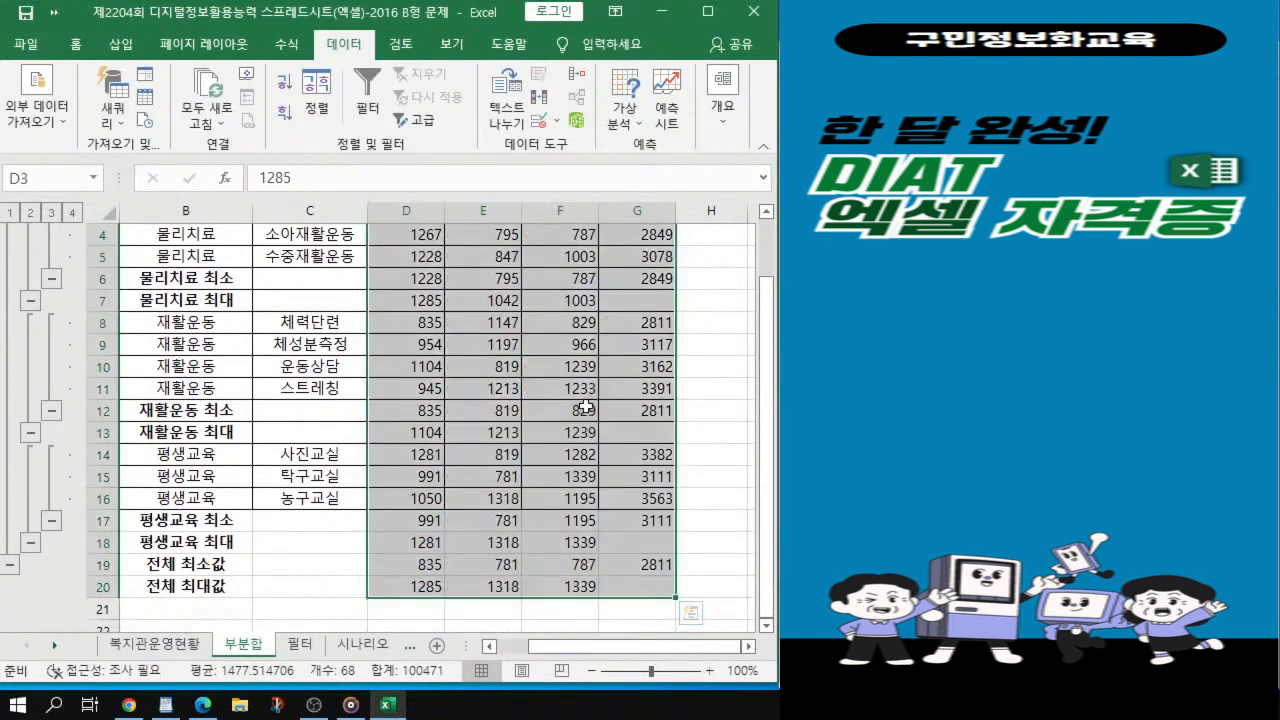
Step: Format cells D3:G20 of the subtotal table as 숫자 with the 1000 단위 구분 기호 enabled
key("alt+Tab")
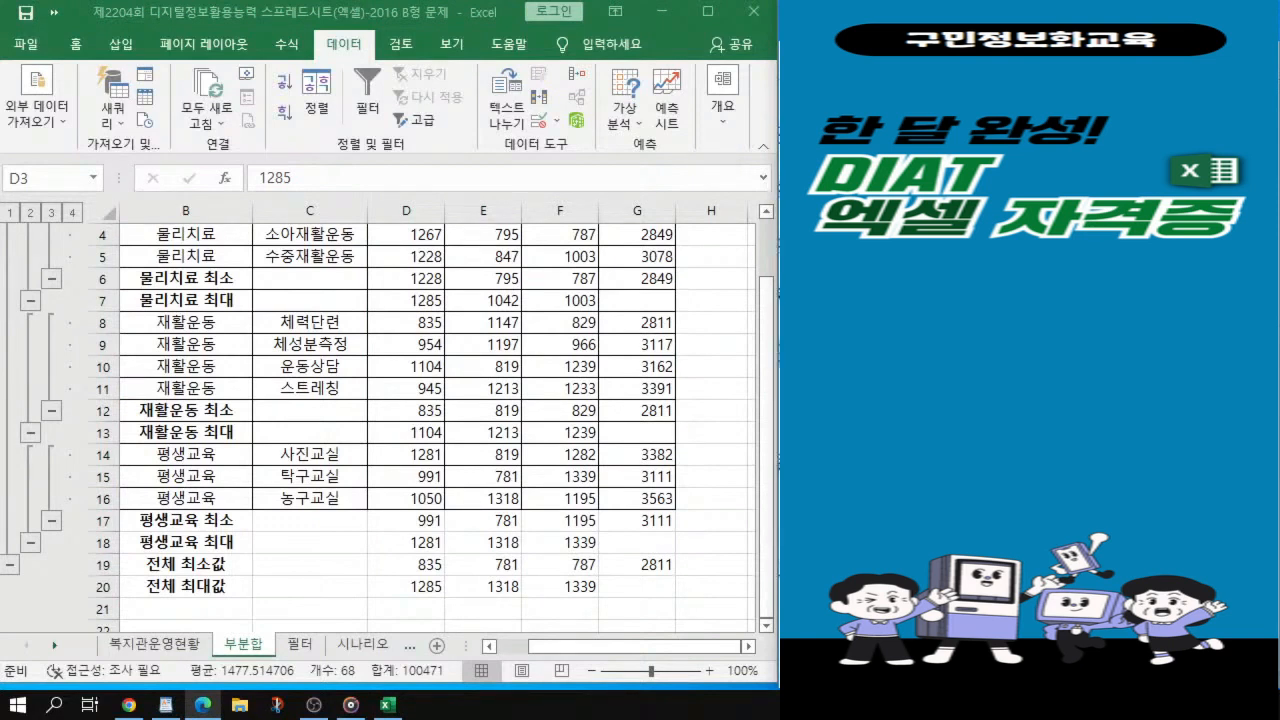
key("alt+Tab")
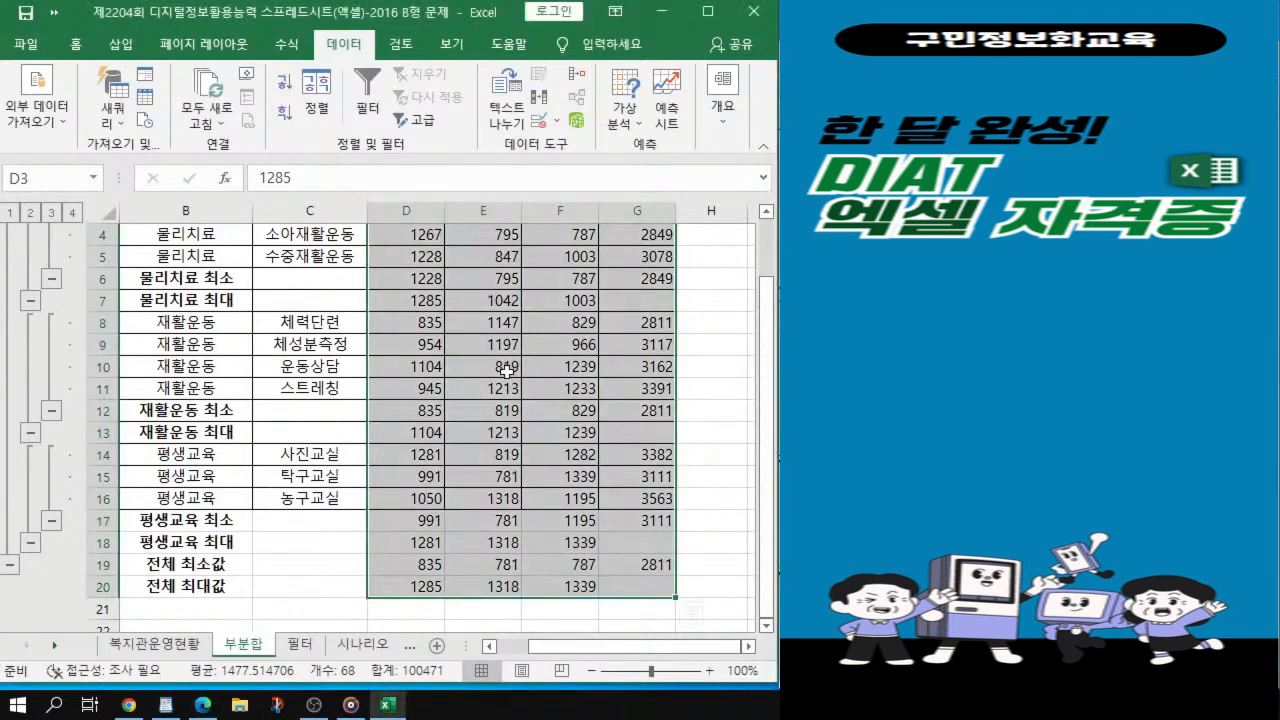
scroll(507, 370, "up", 1)
key("ctrl+1")
left_click_drag(405, 22, 308, 81)
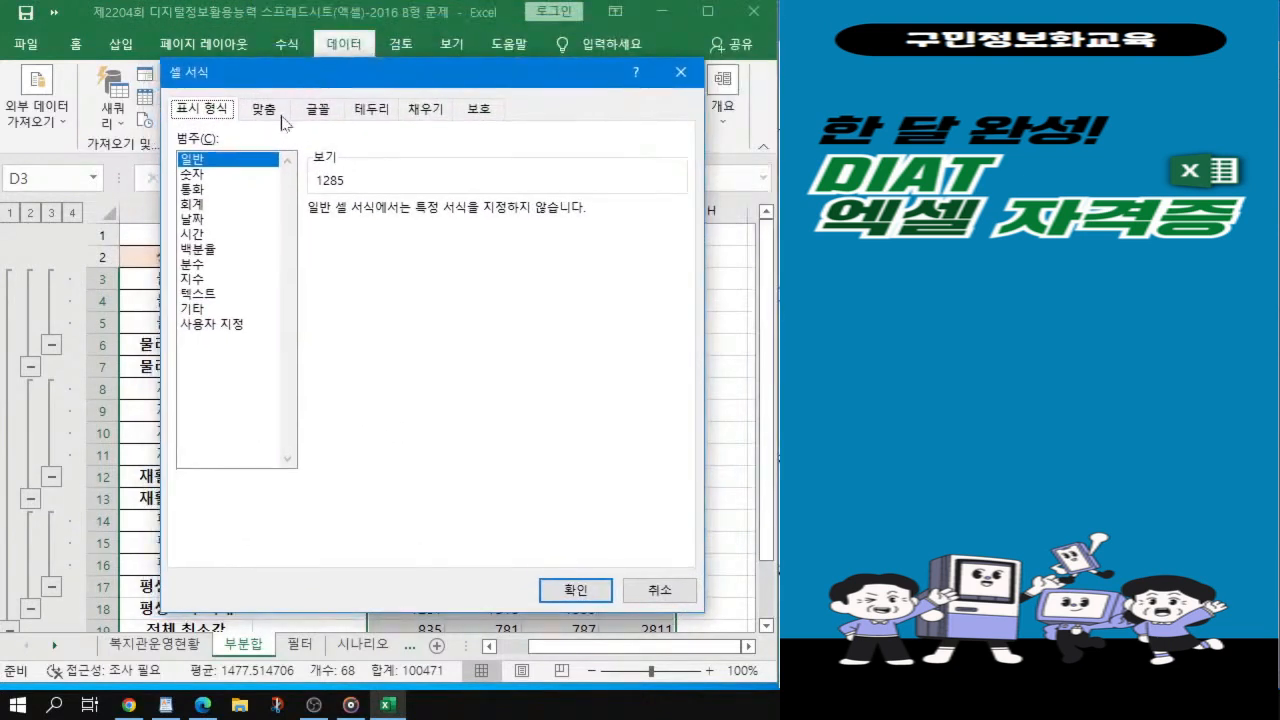
left_click(192, 174)
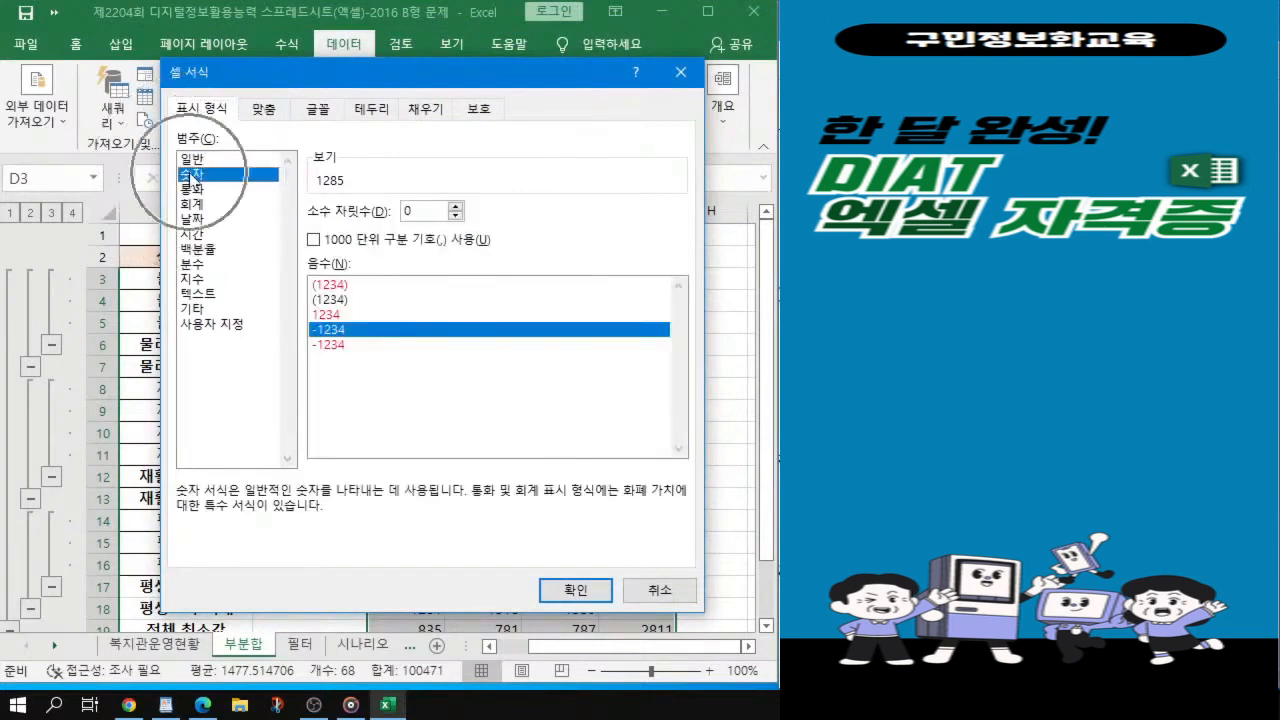
left_click(314, 240)
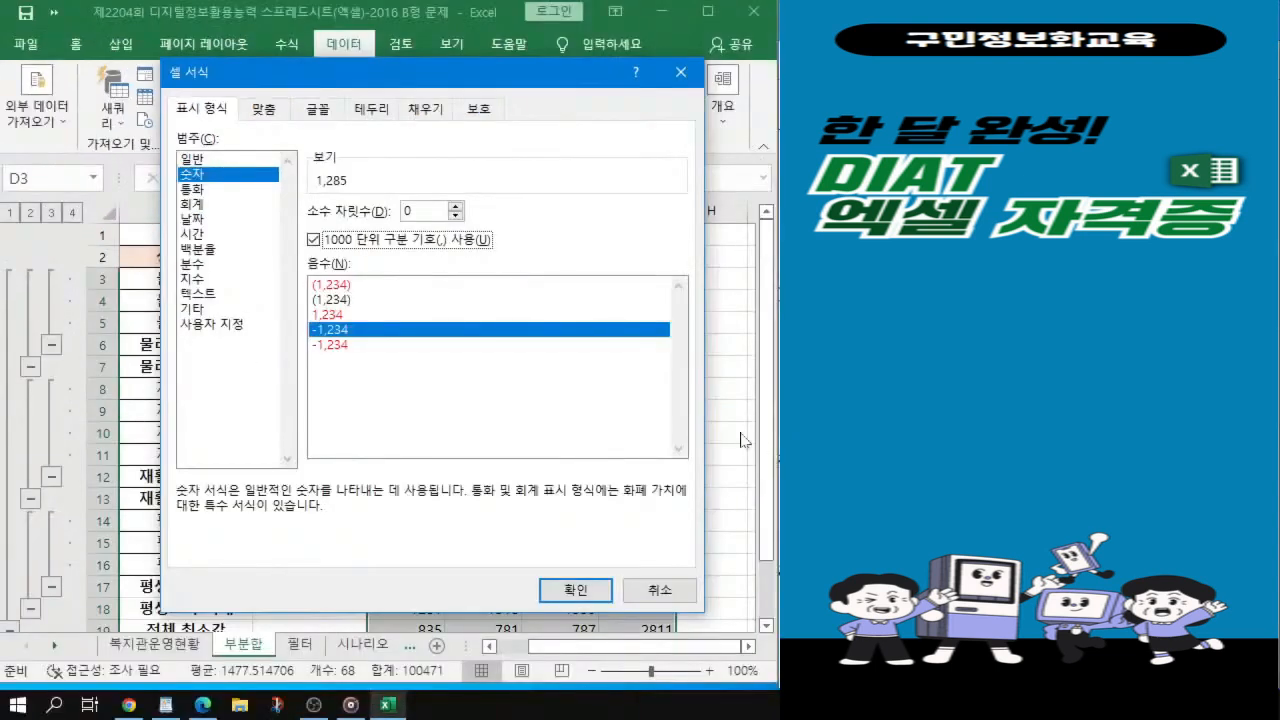
key("alt+Tab")
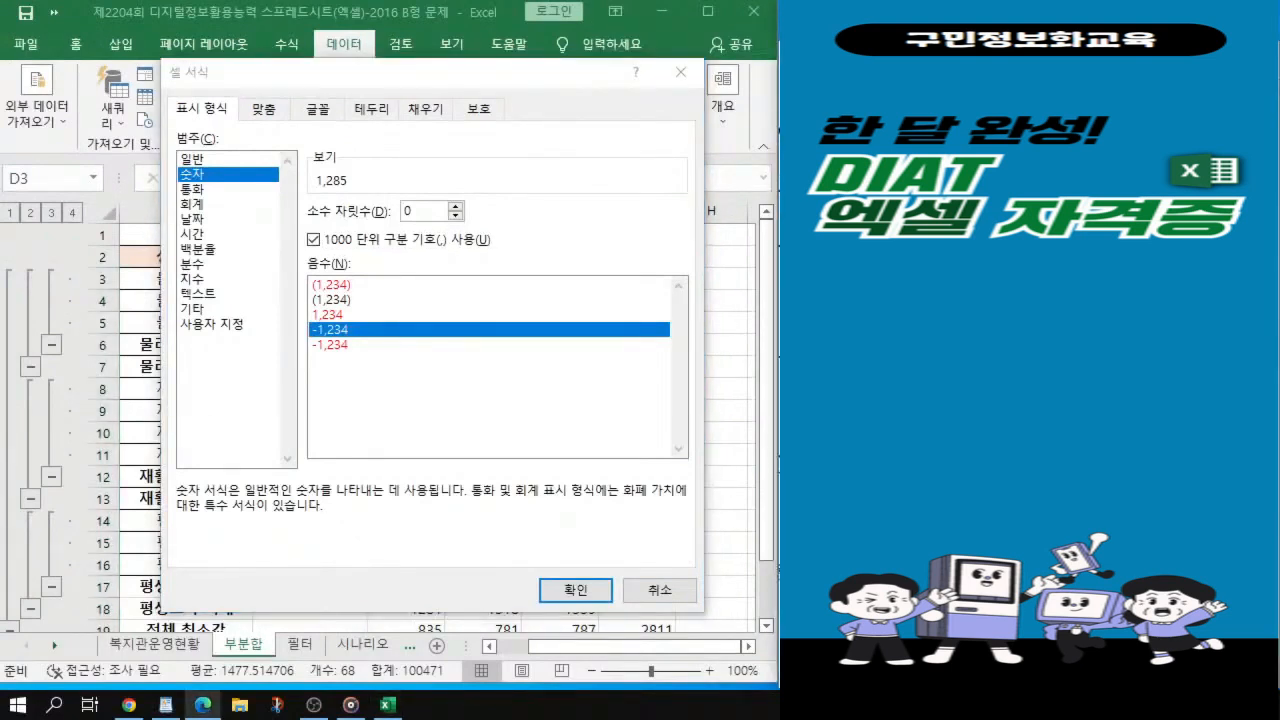
left_click(587, 597)
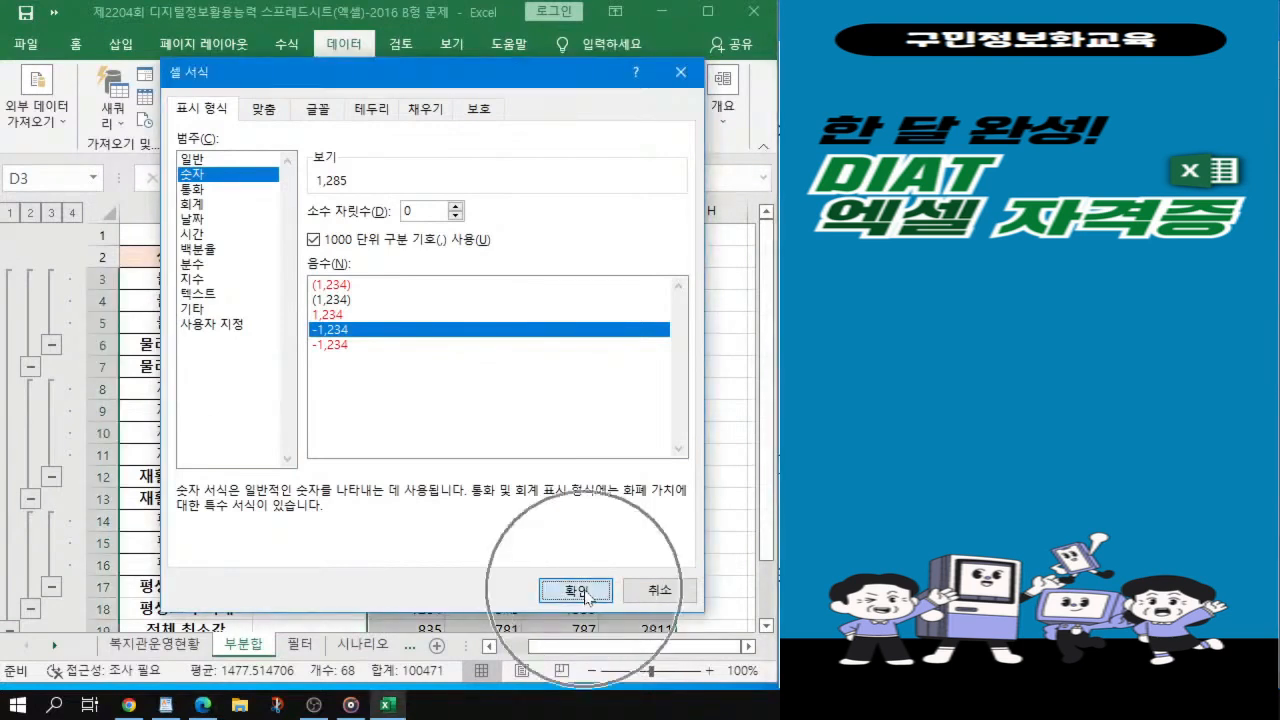
left_click(586, 592)
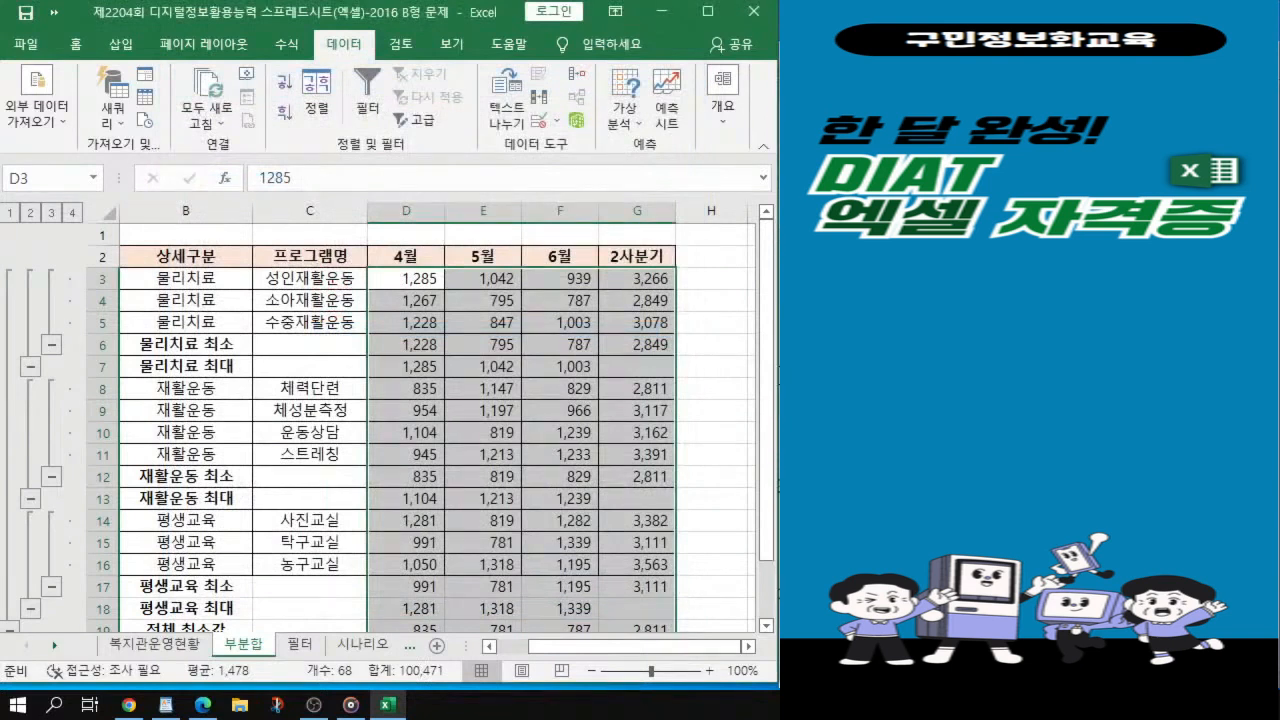
Step: Group columns D to F (4월, 5월, 6월) on the 부분합 sheet into an outline
key("alt+Tab")
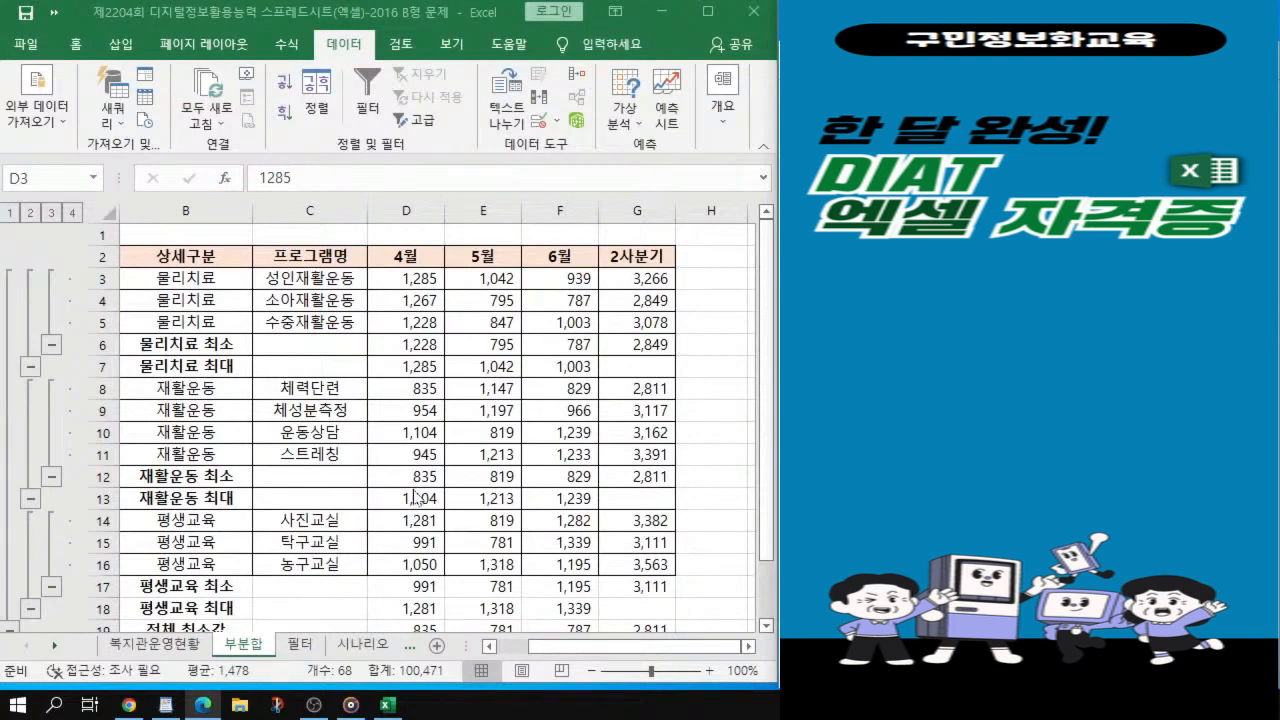
left_click(405, 212)
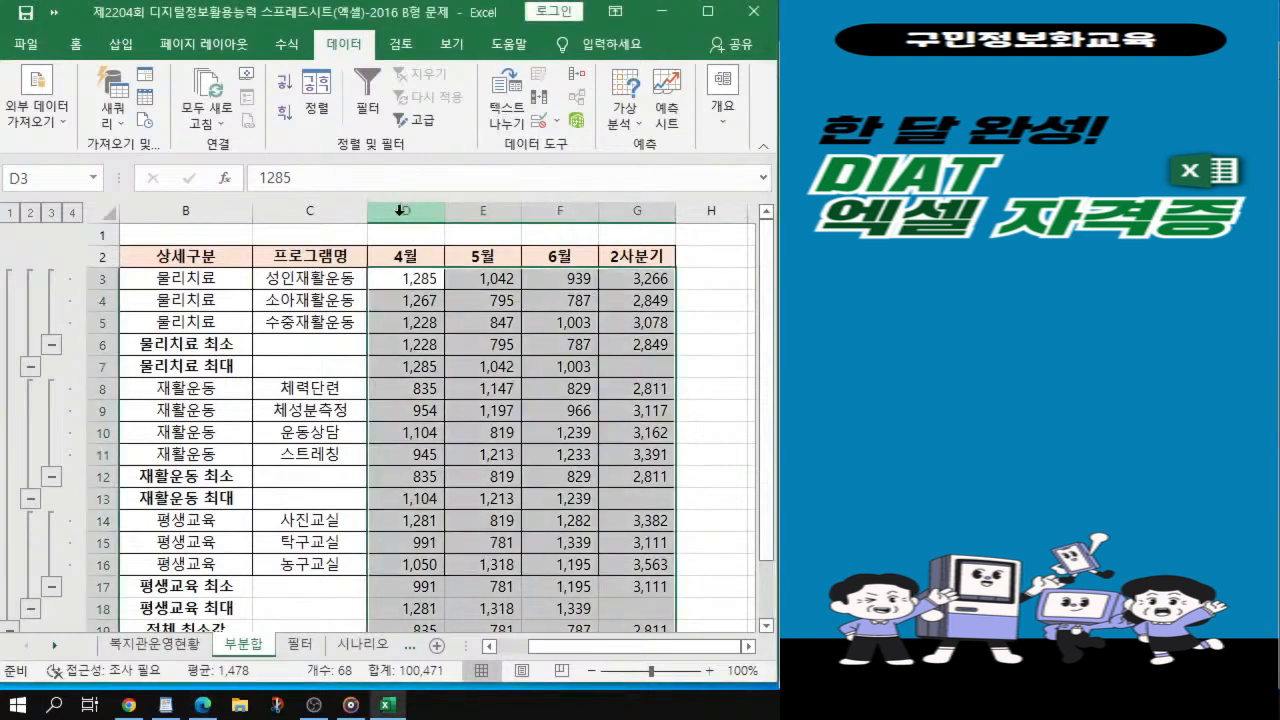
left_click(402, 210)
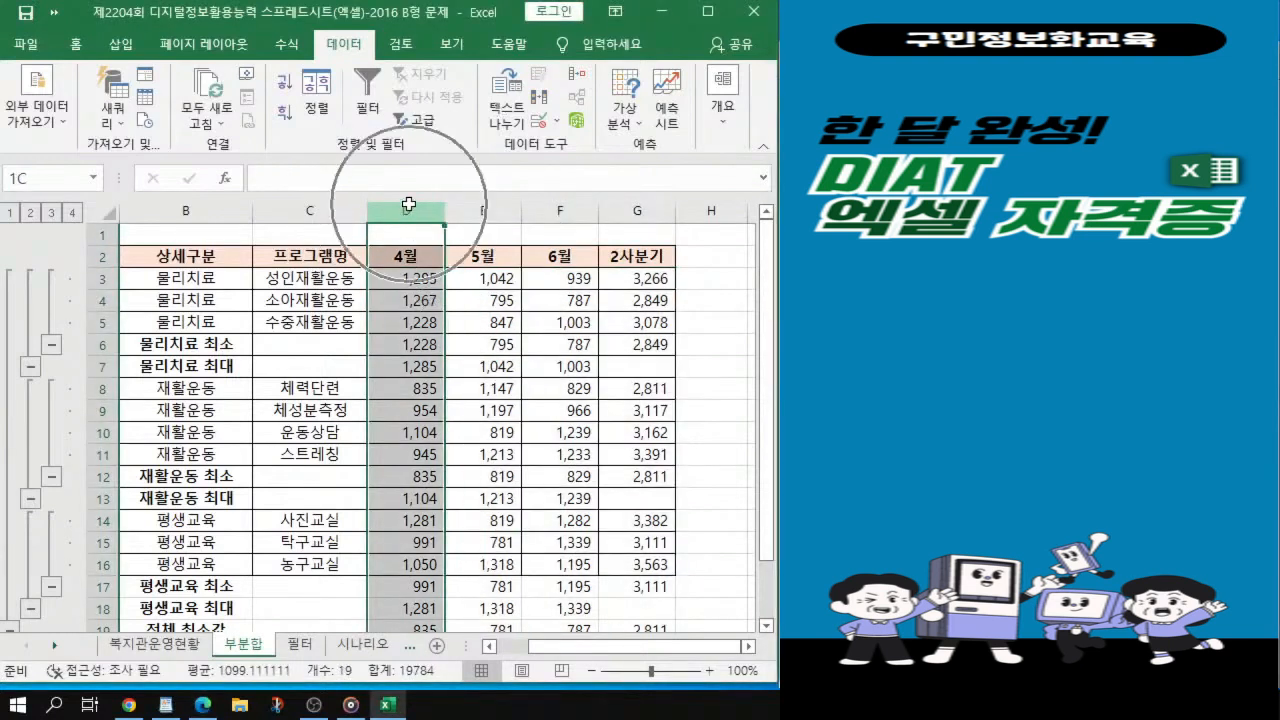
left_click_drag(409, 205, 551, 210)
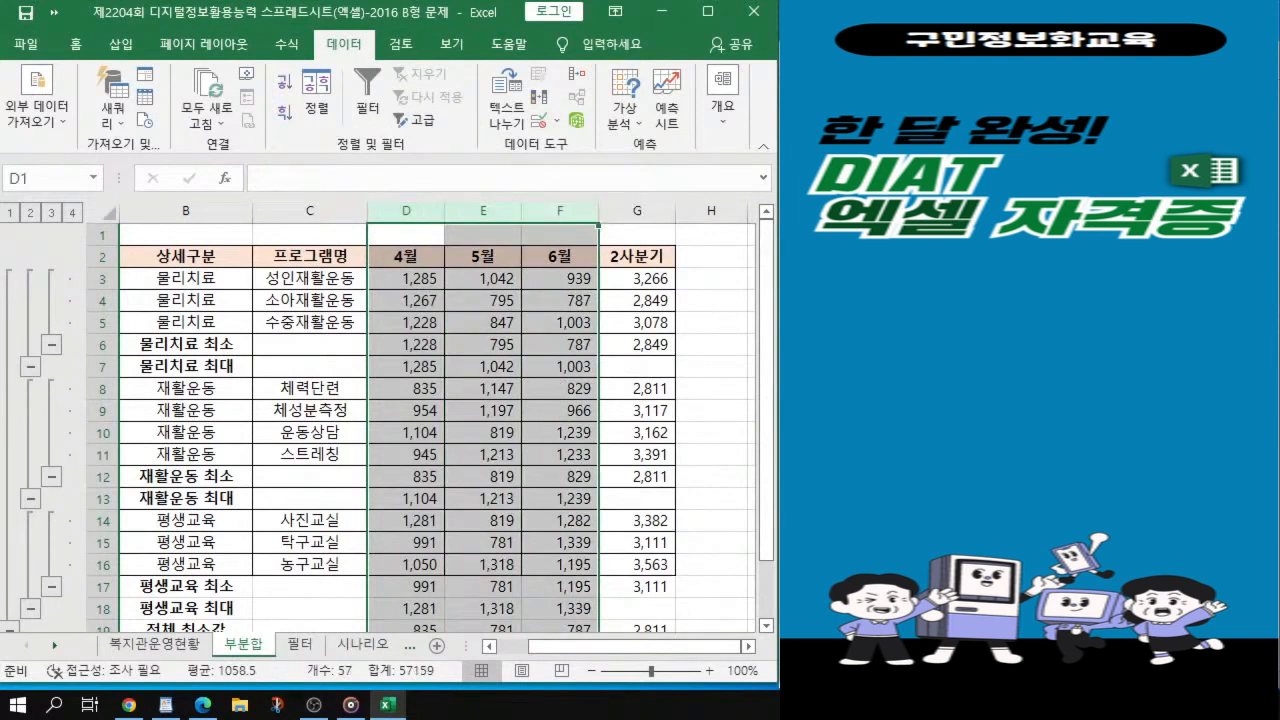
left_click(729, 130)
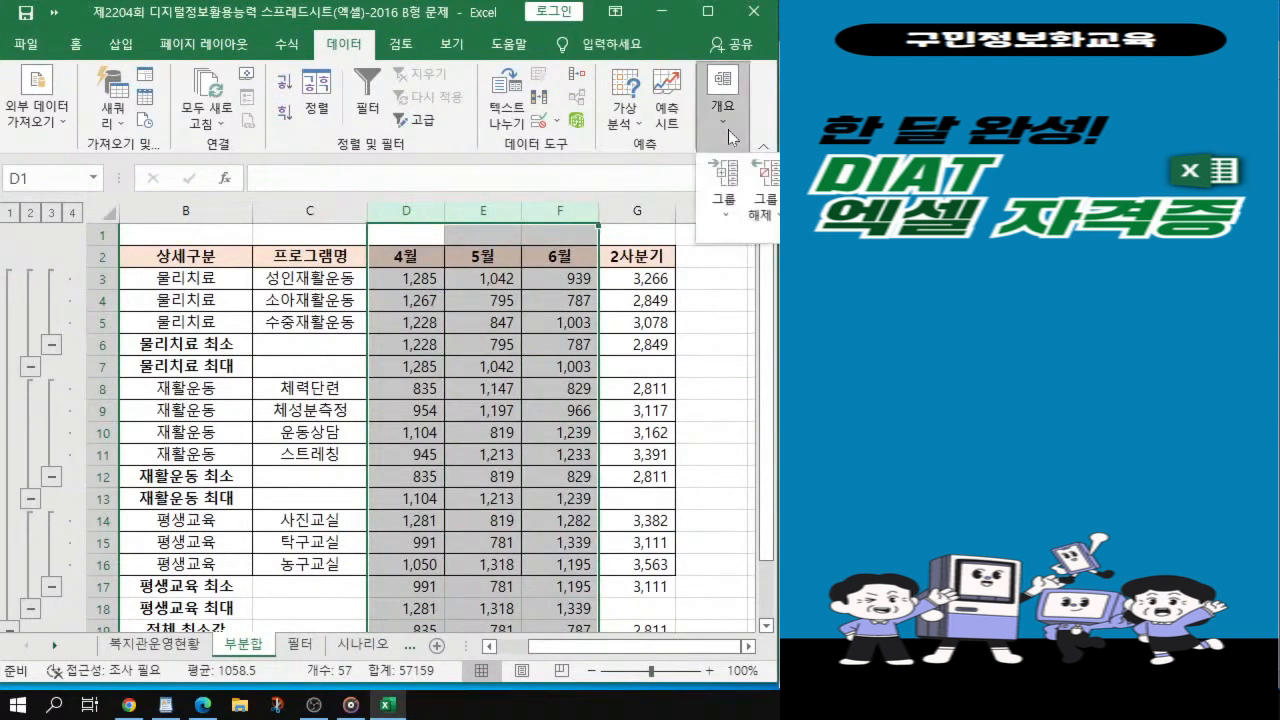
left_click(737, 210)
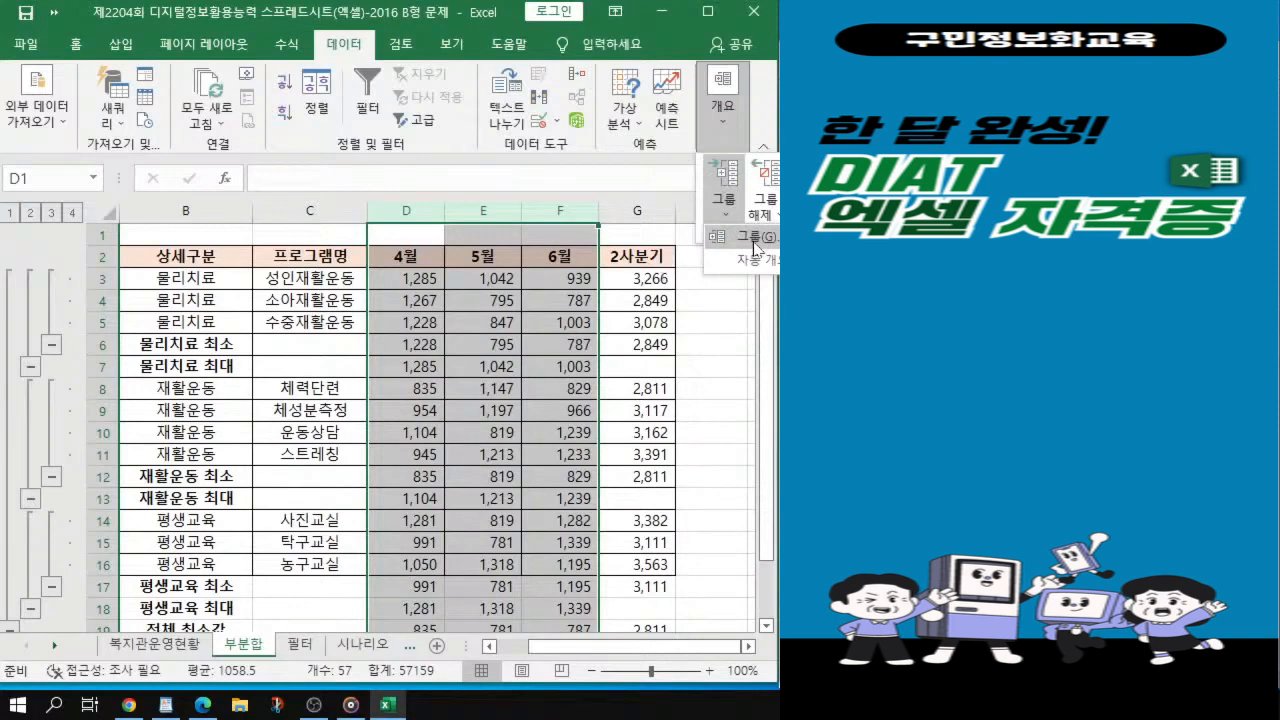
left_click(755, 237)
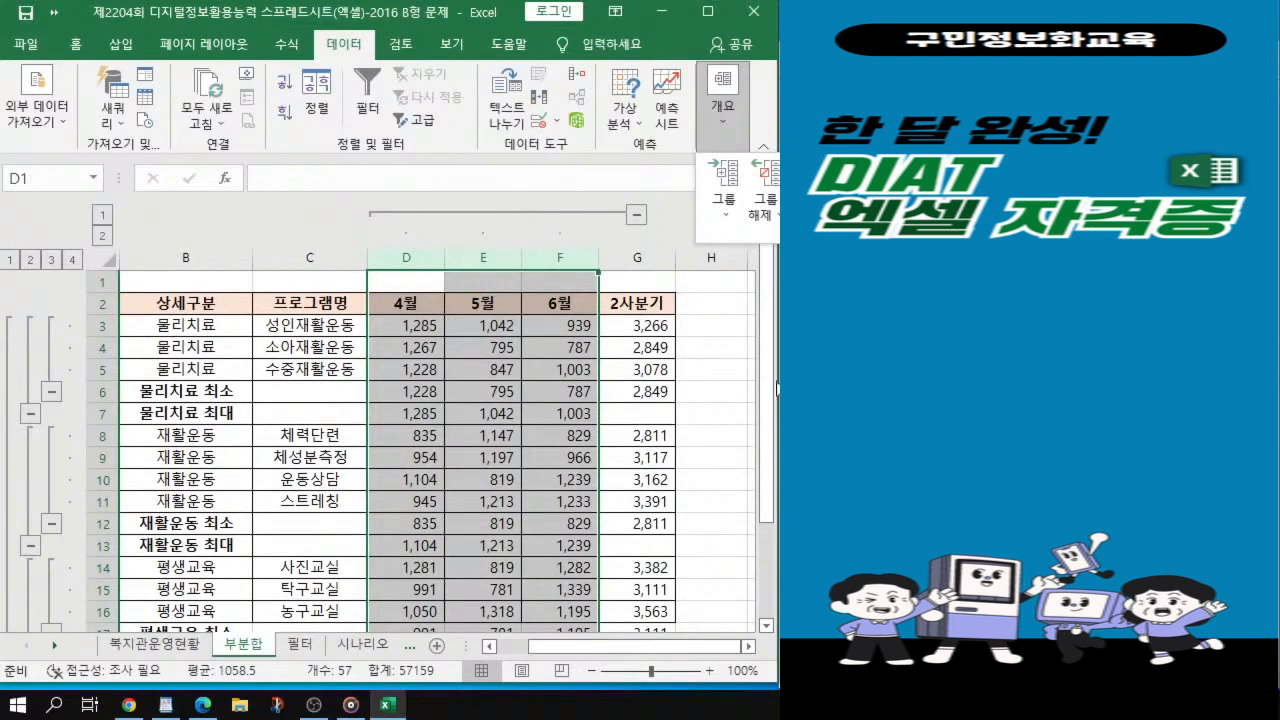
left_click(710, 472)
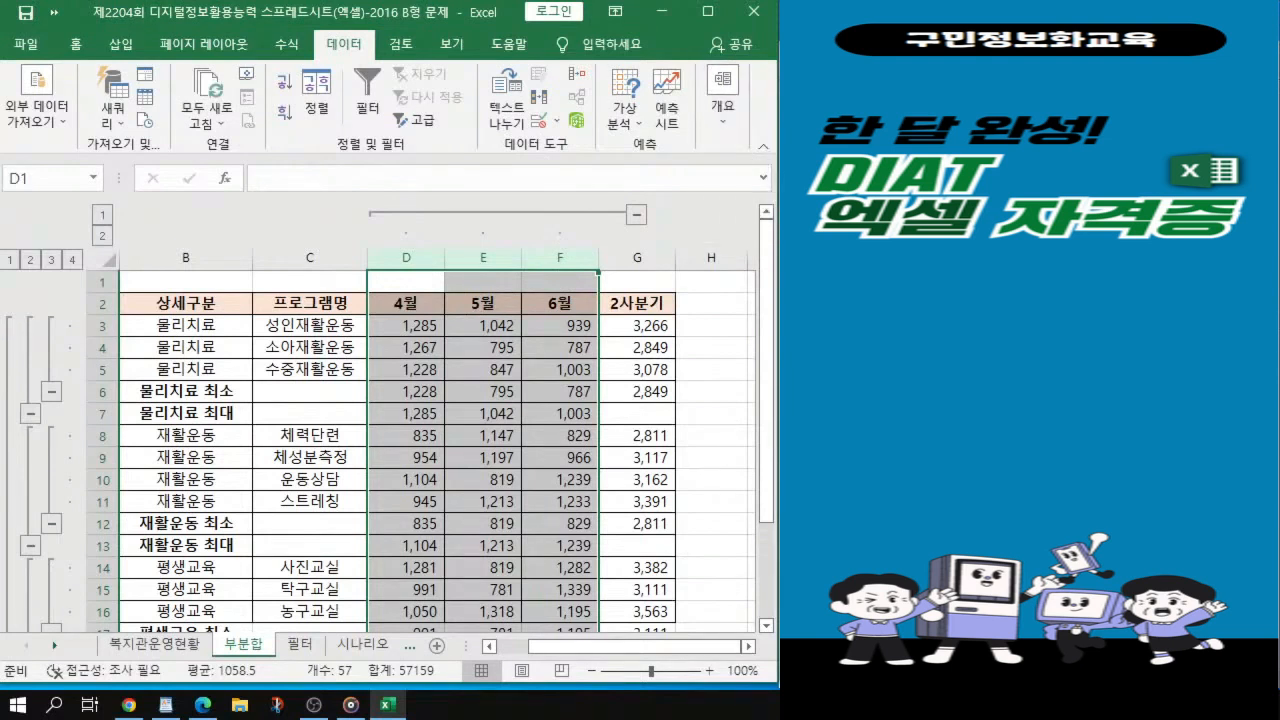
left_click(800, 290)
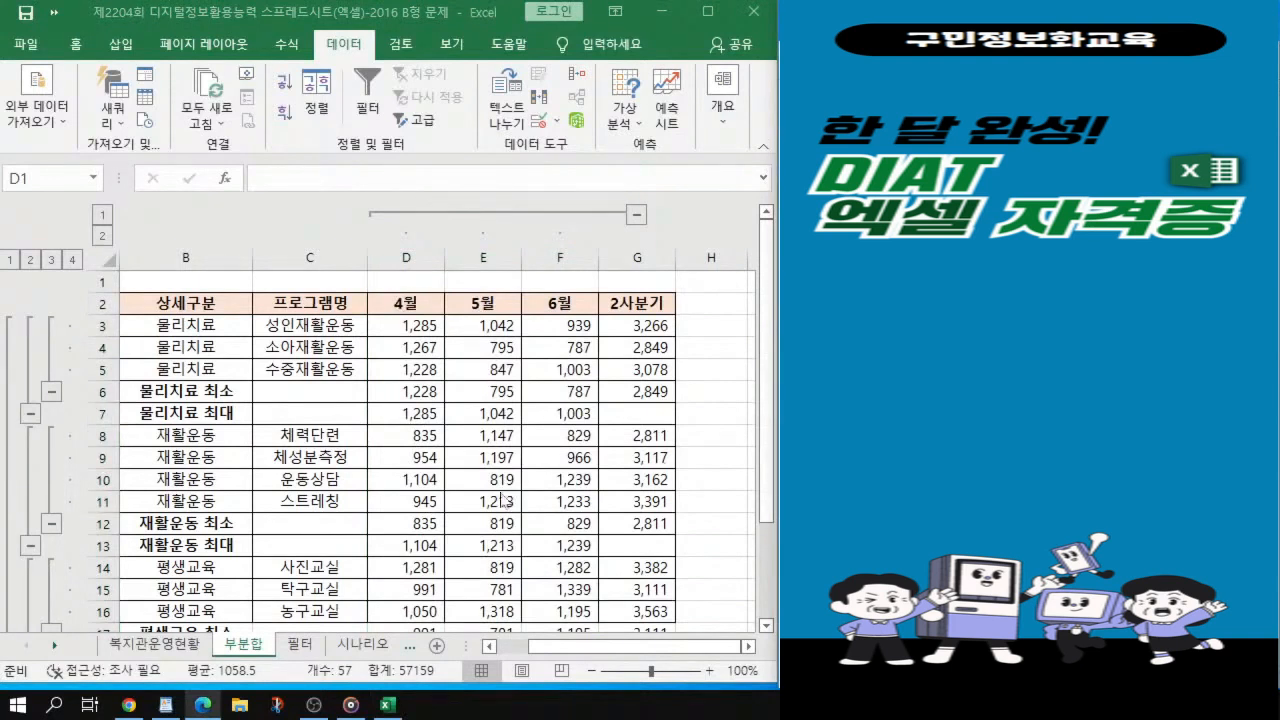
scroll(510, 495, "down", 1)
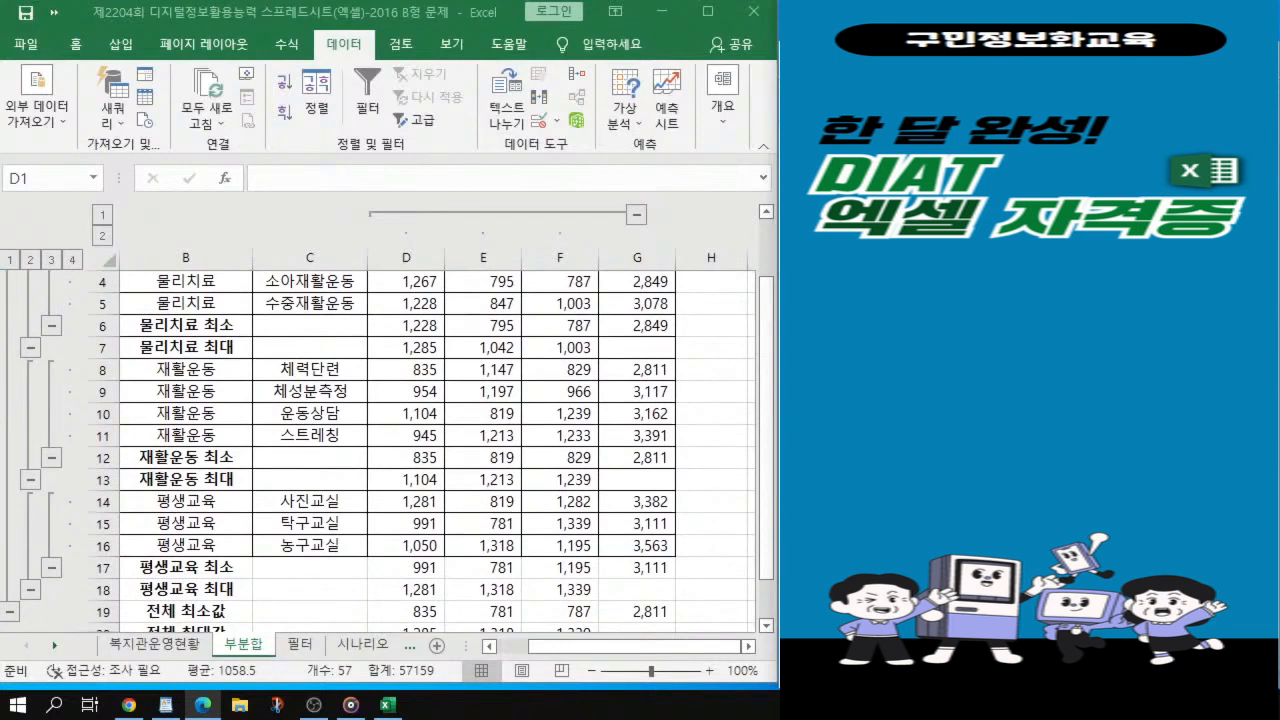
Step: Open the 필터 sheet, and in the exam PDF in Edge examine 문제 3's advanced filter conditions and the condition and result locations
left_click(300, 645)
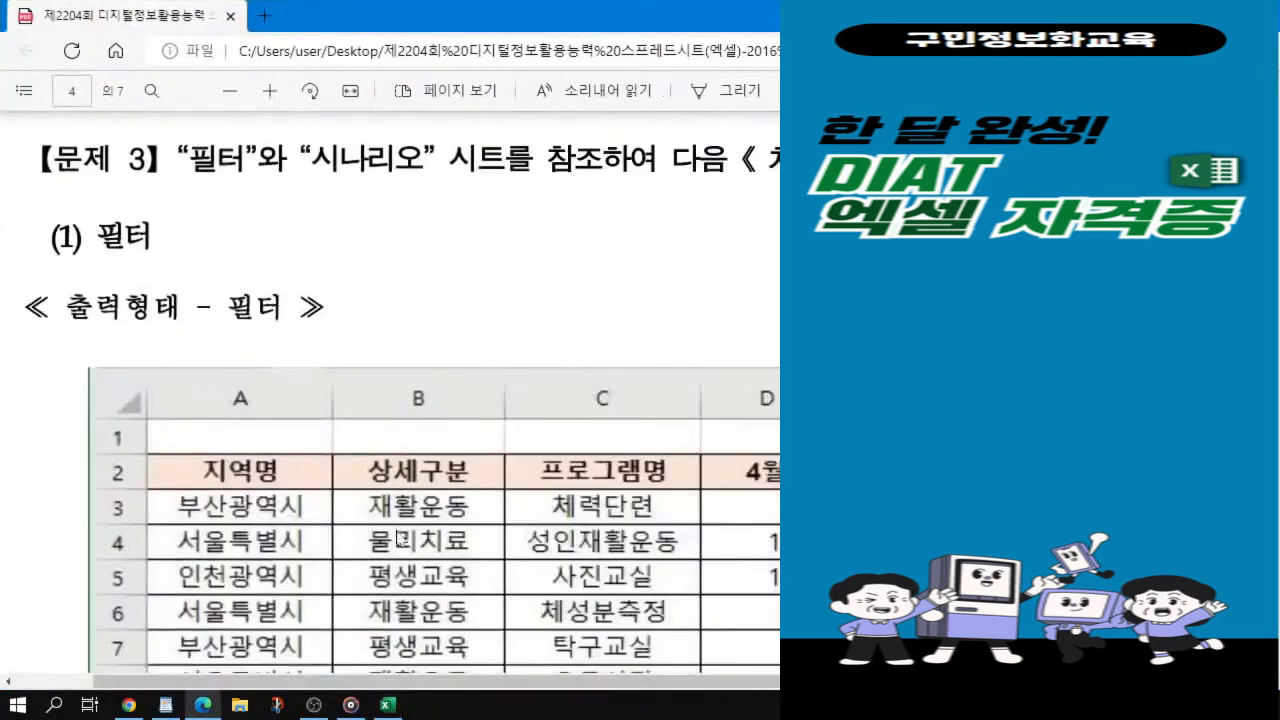
scroll(444, 424, "down", 5)
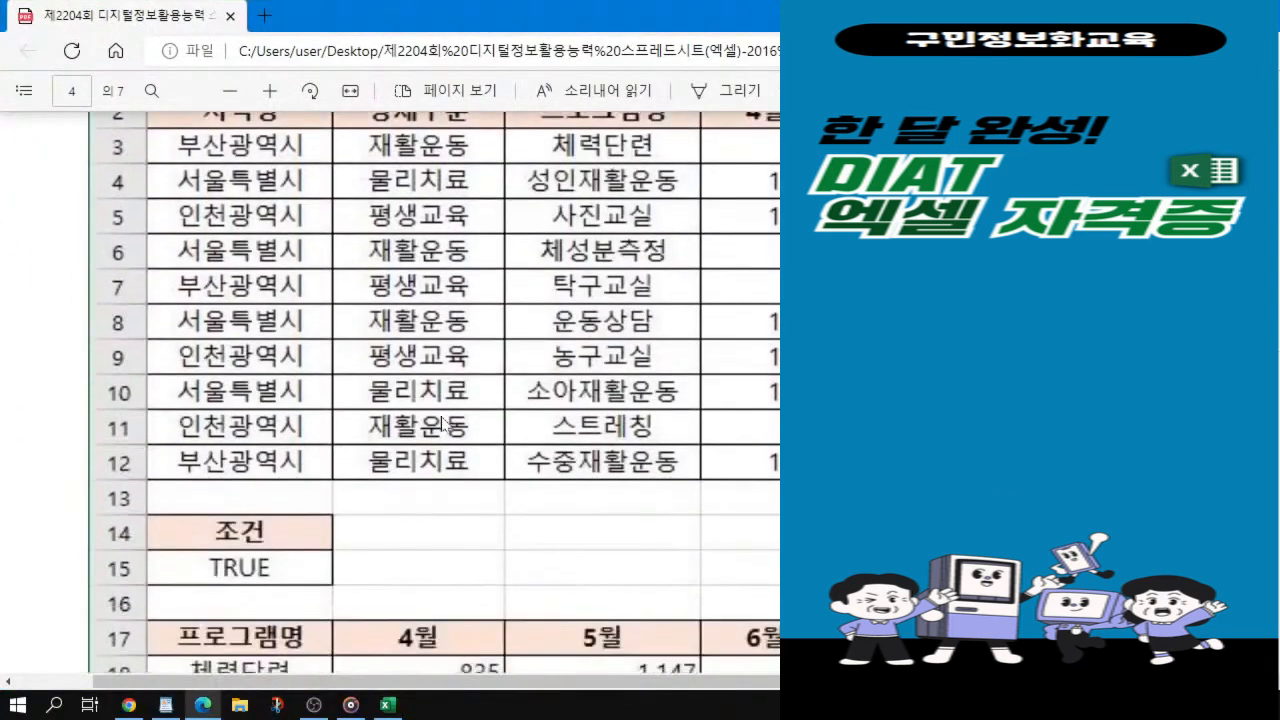
scroll(444, 424, "down", 10)
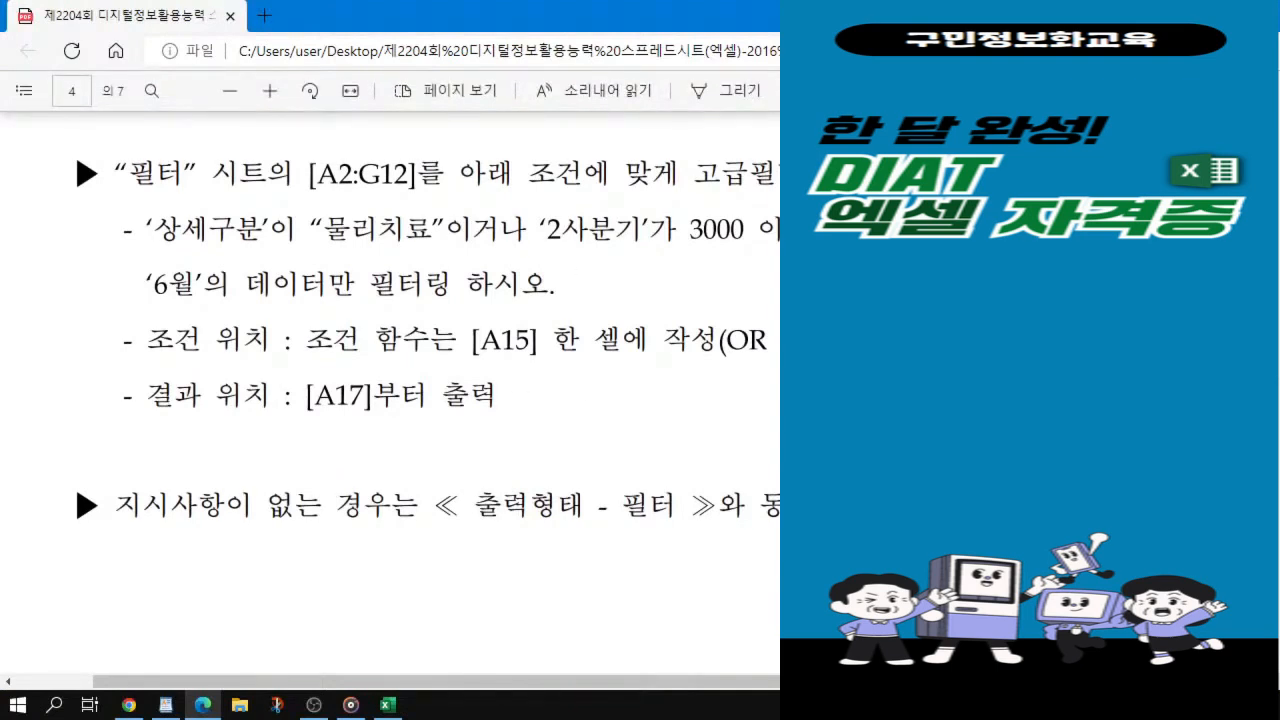
left_click_drag(147, 229, 526, 229)
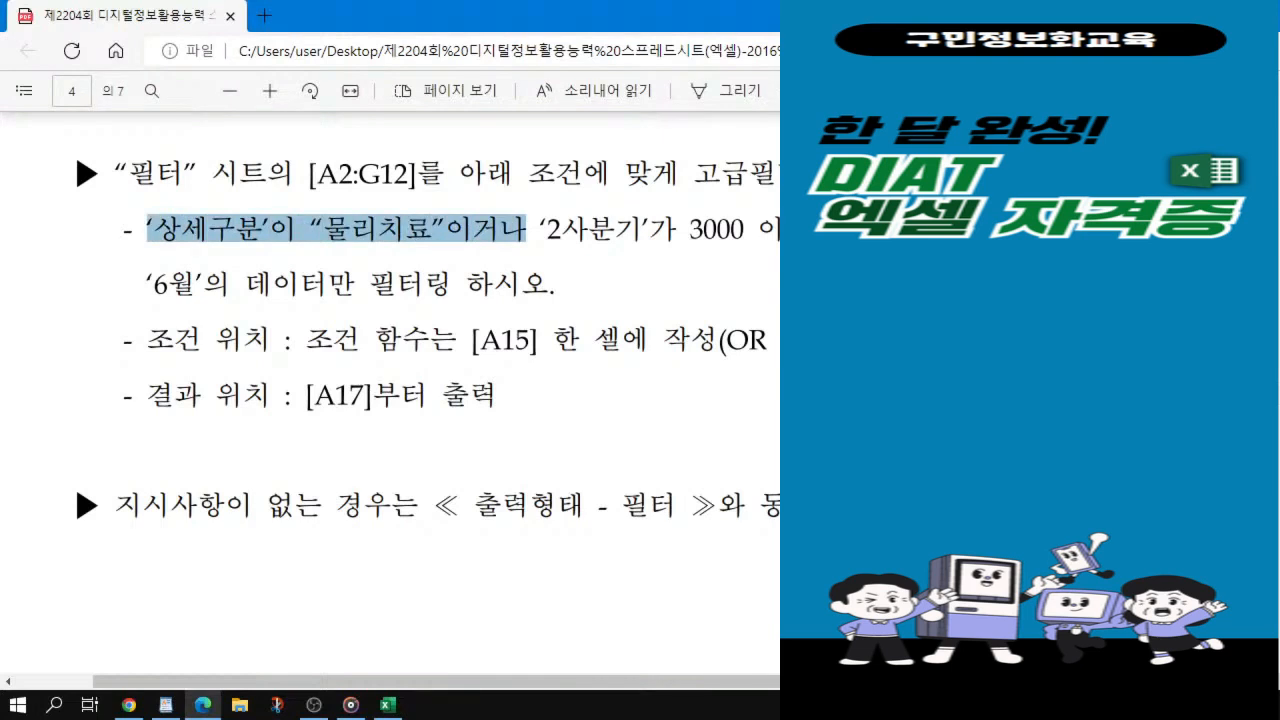
left_click_drag(526, 229, 778, 229)
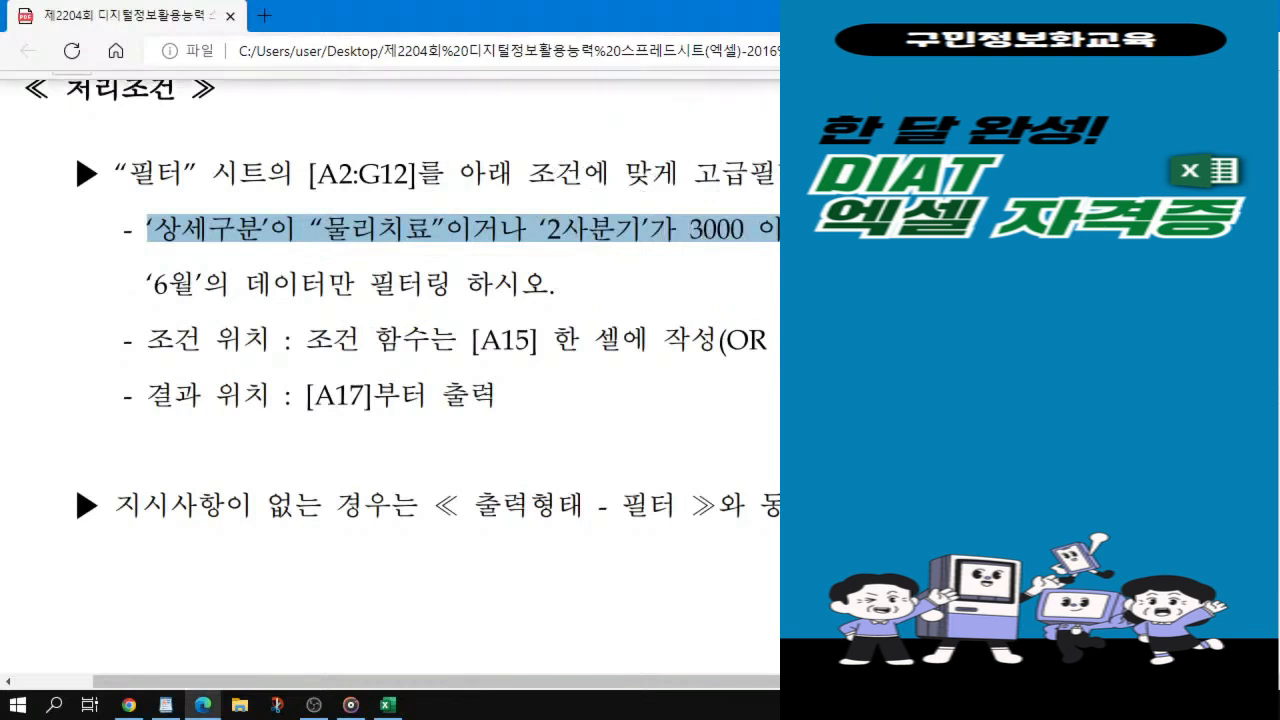
scroll(420, 380, "right", 2)
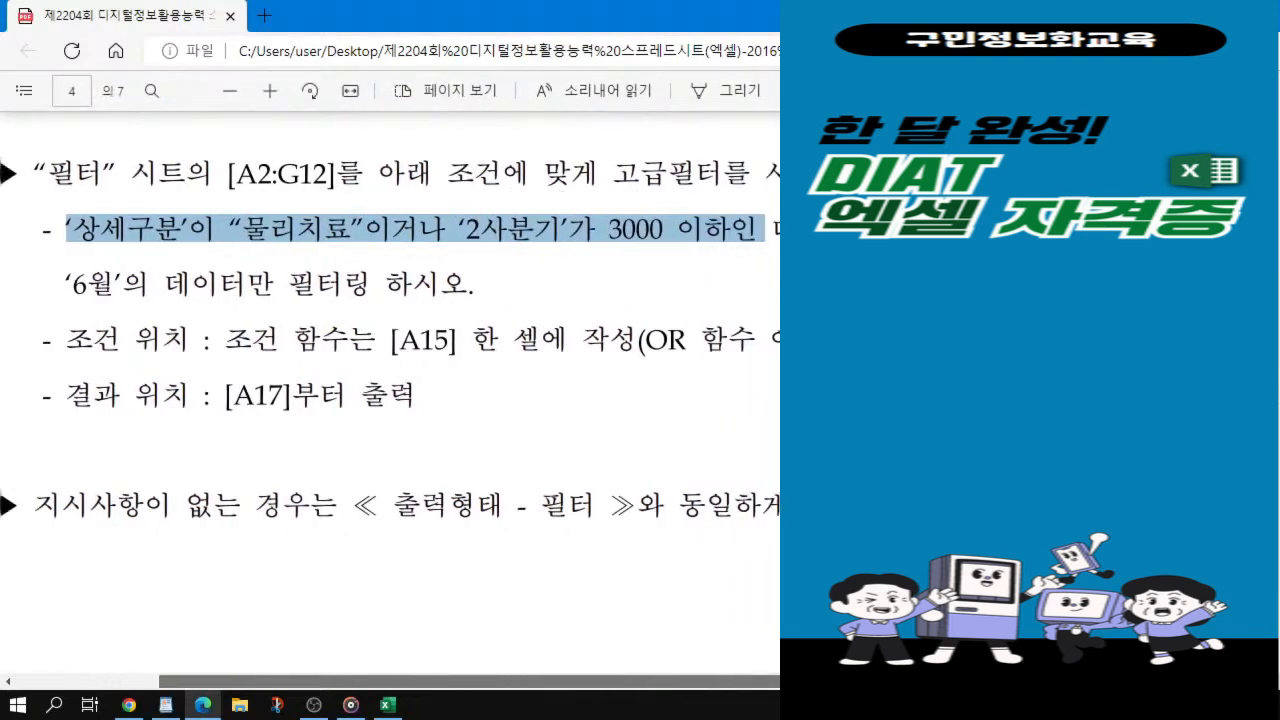
left_click(480, 310)
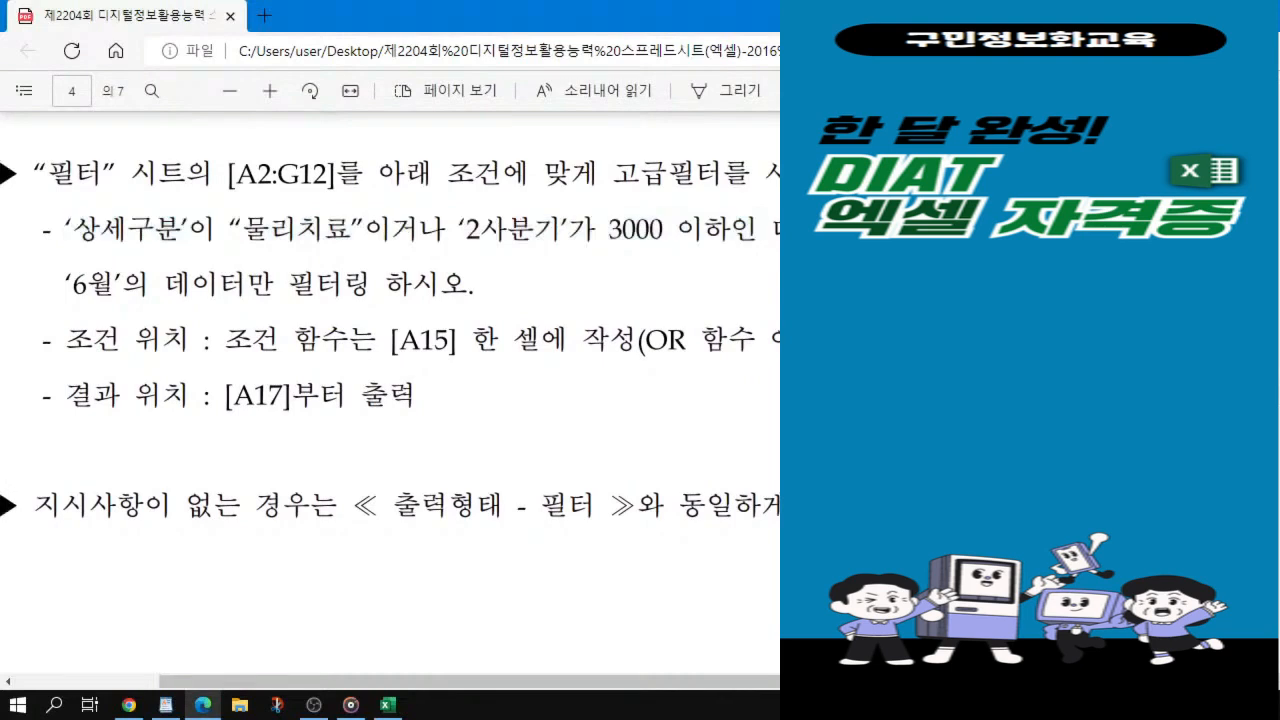
left_click_drag(66, 284, 114, 286)
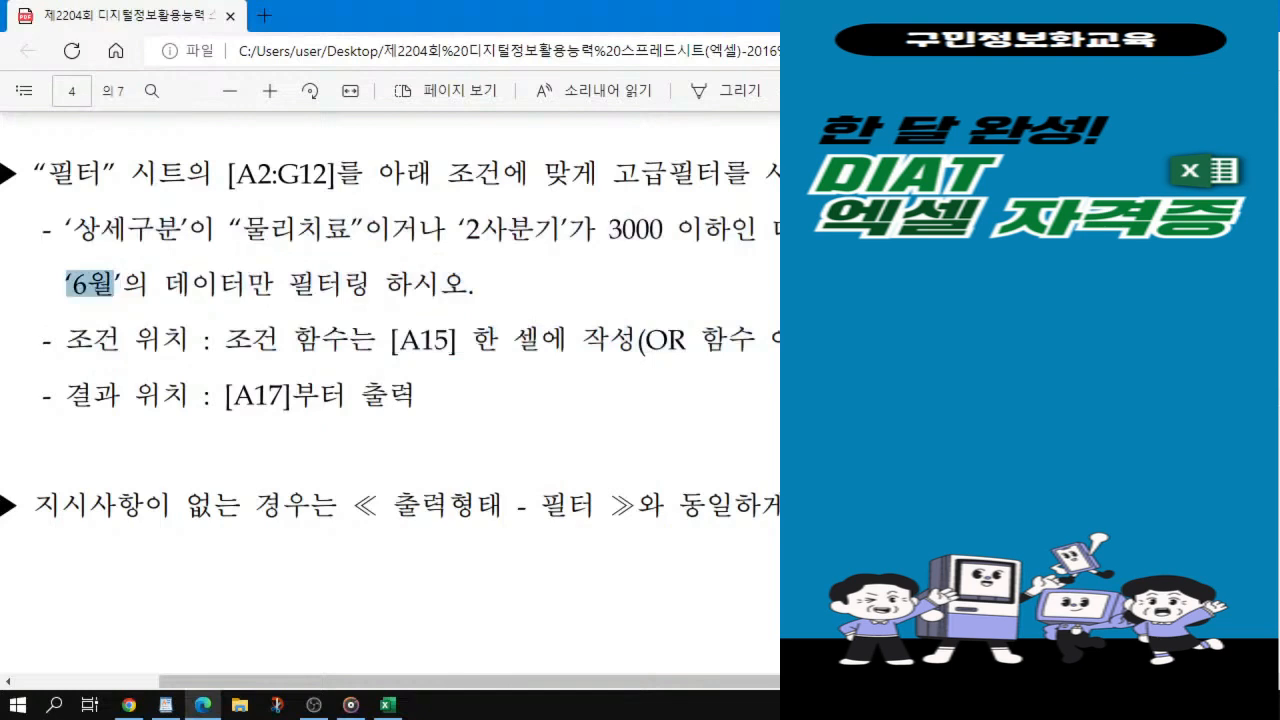
left_click_drag(390, 340, 448, 340)
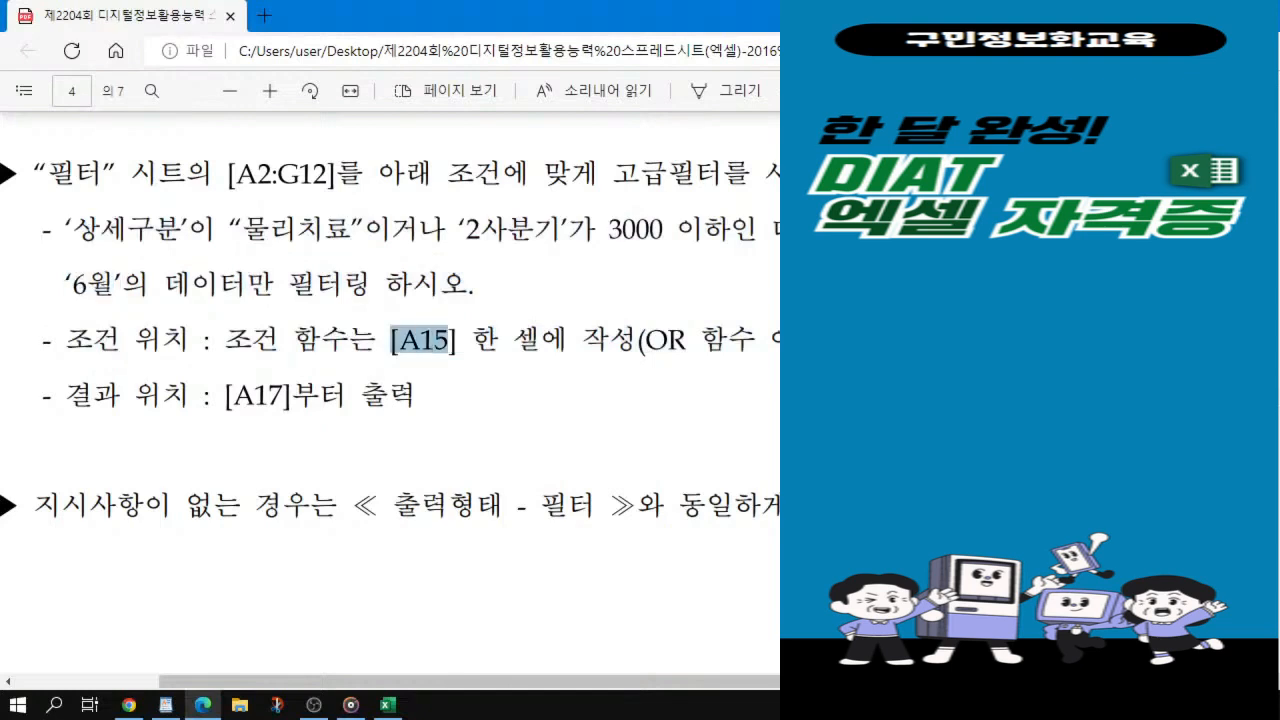
left_click_drag(66, 229, 765, 229)
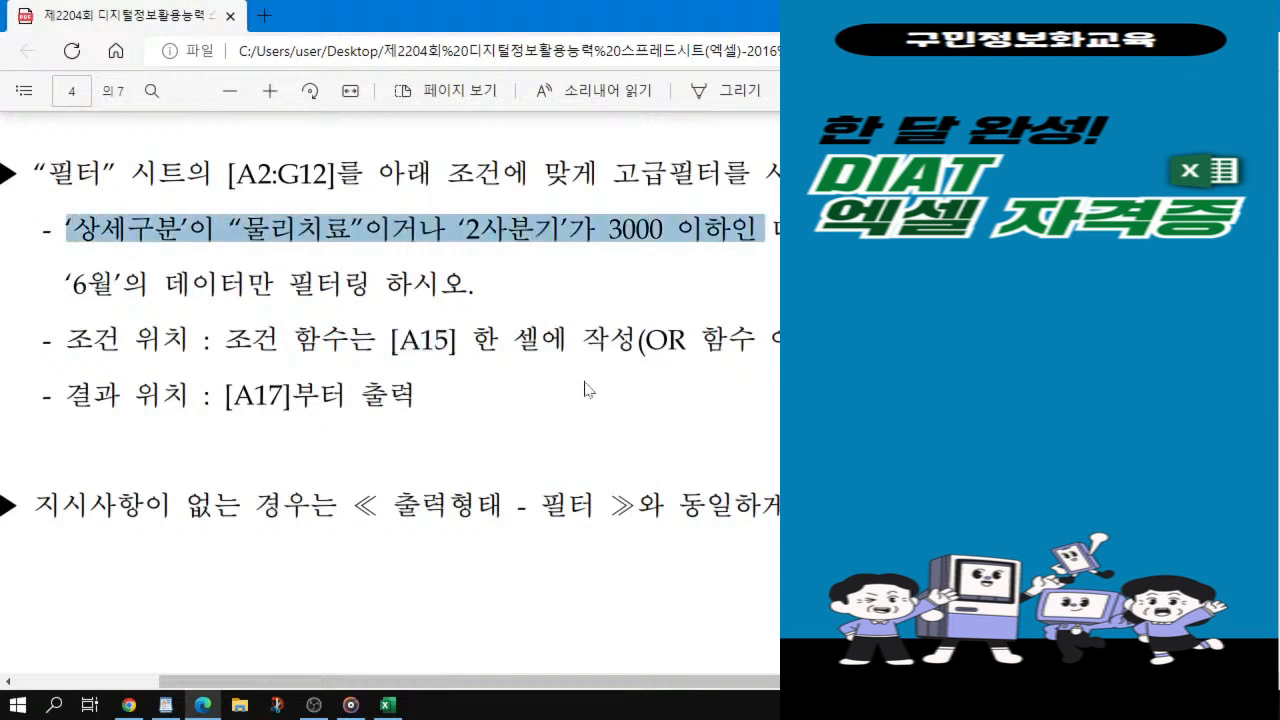
Step: Switch back to Excel and start an OR formula in A15 of the 필터 sheet with the first condition B3="물리치료"
left_click(745, 15)
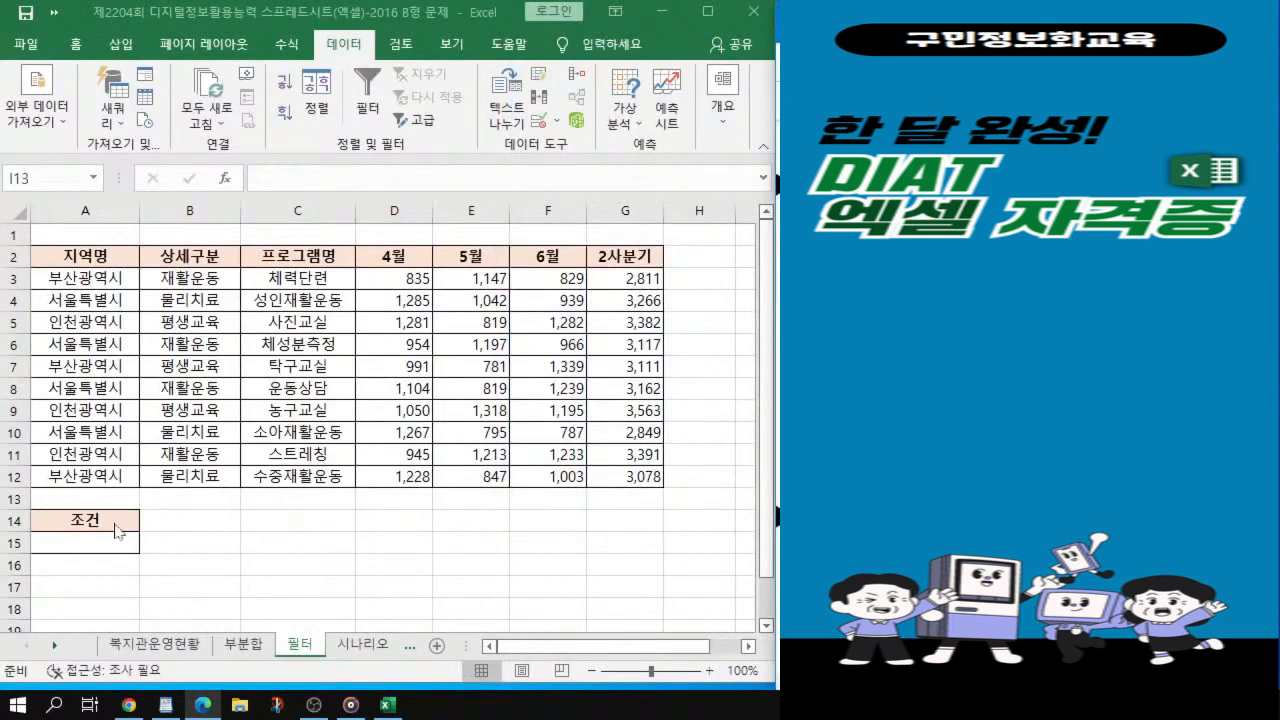
left_click(75, 546)
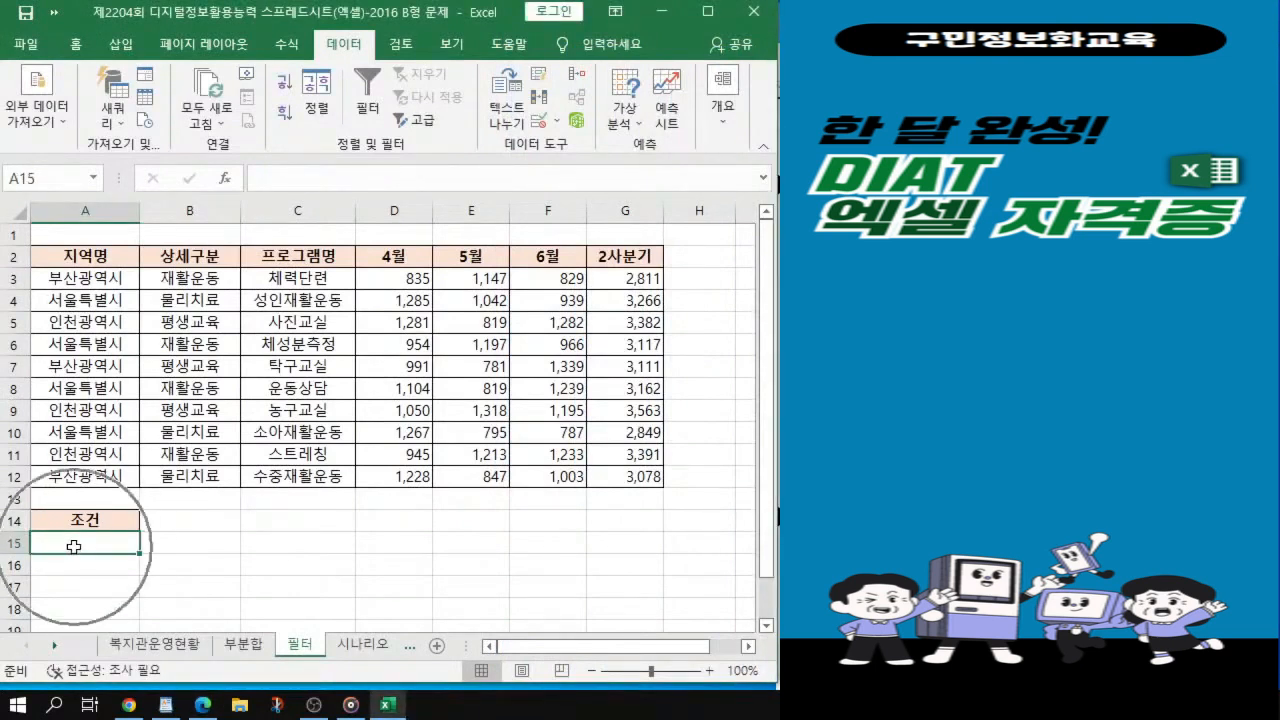
scroll(76, 550, "up", 1, "ctrl")
left_click(106, 597)
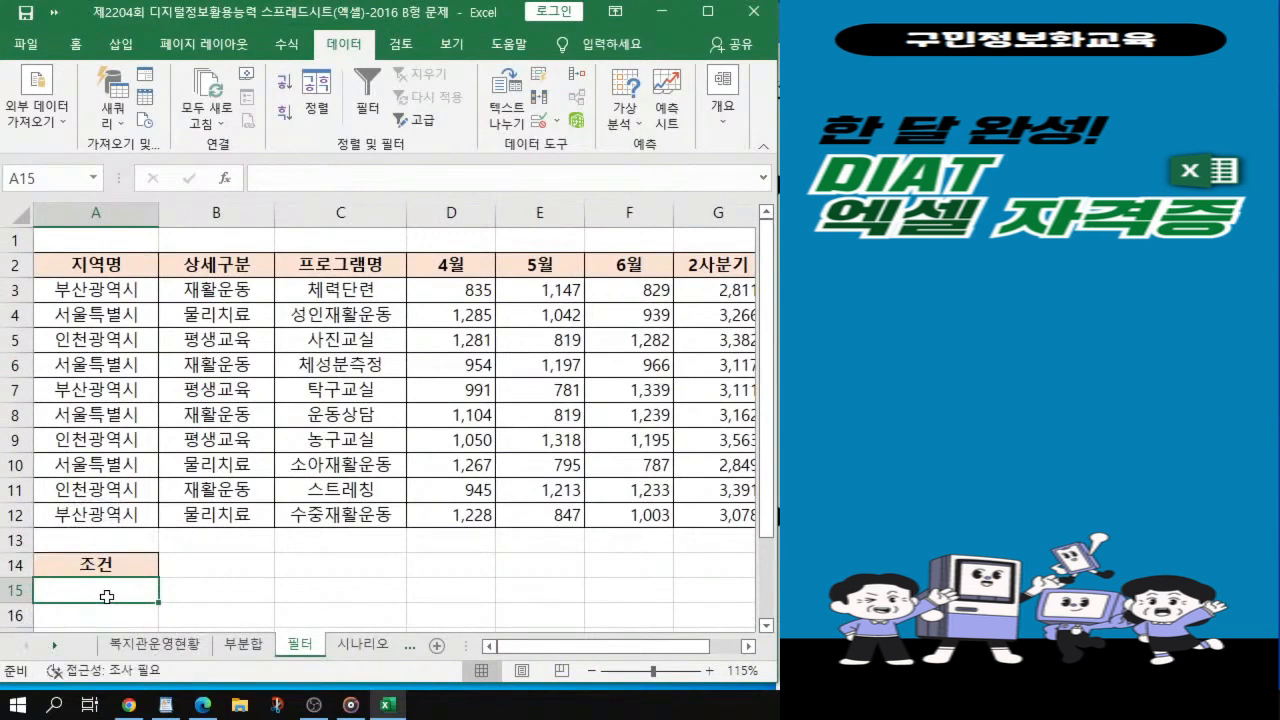
type("=")
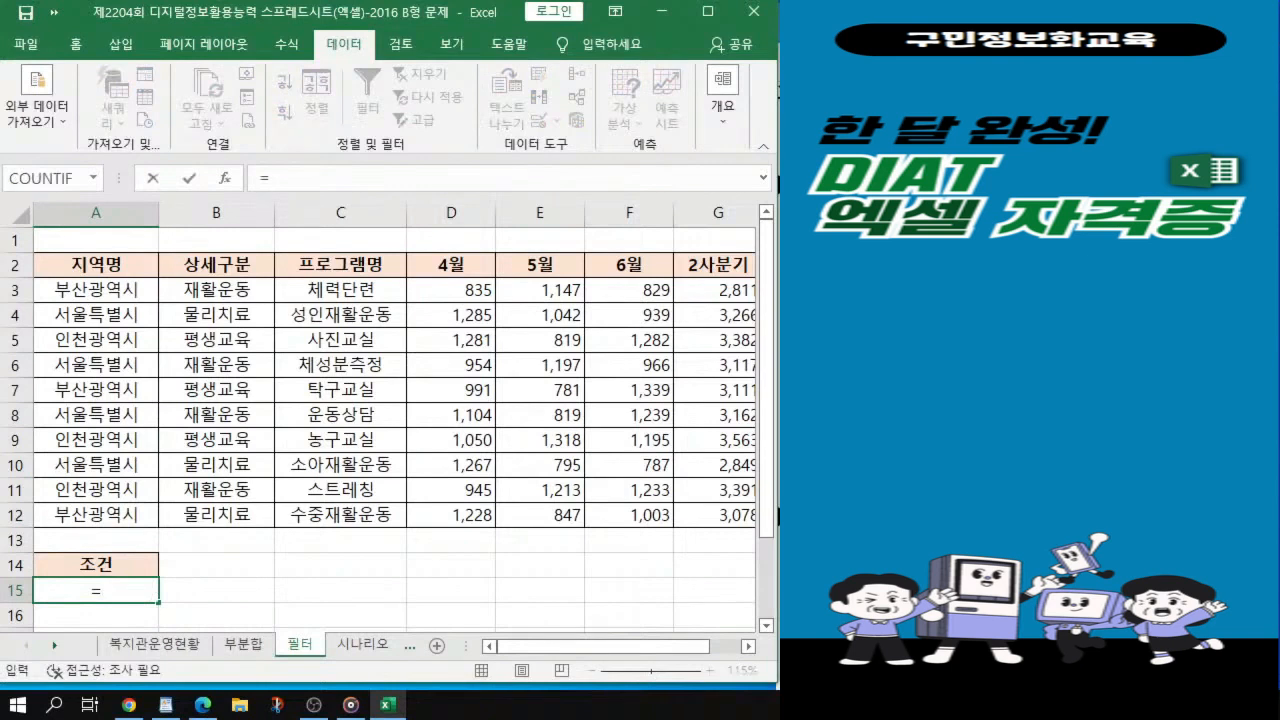
type("or")
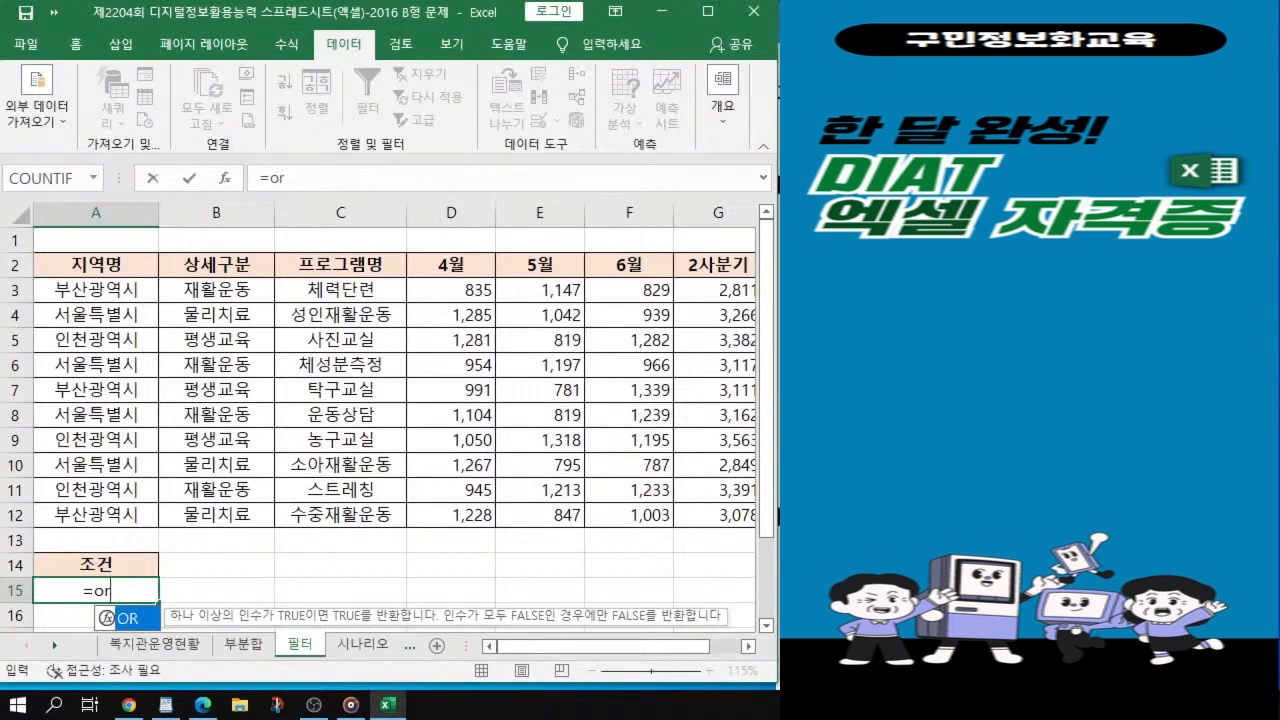
double_click(128, 620)
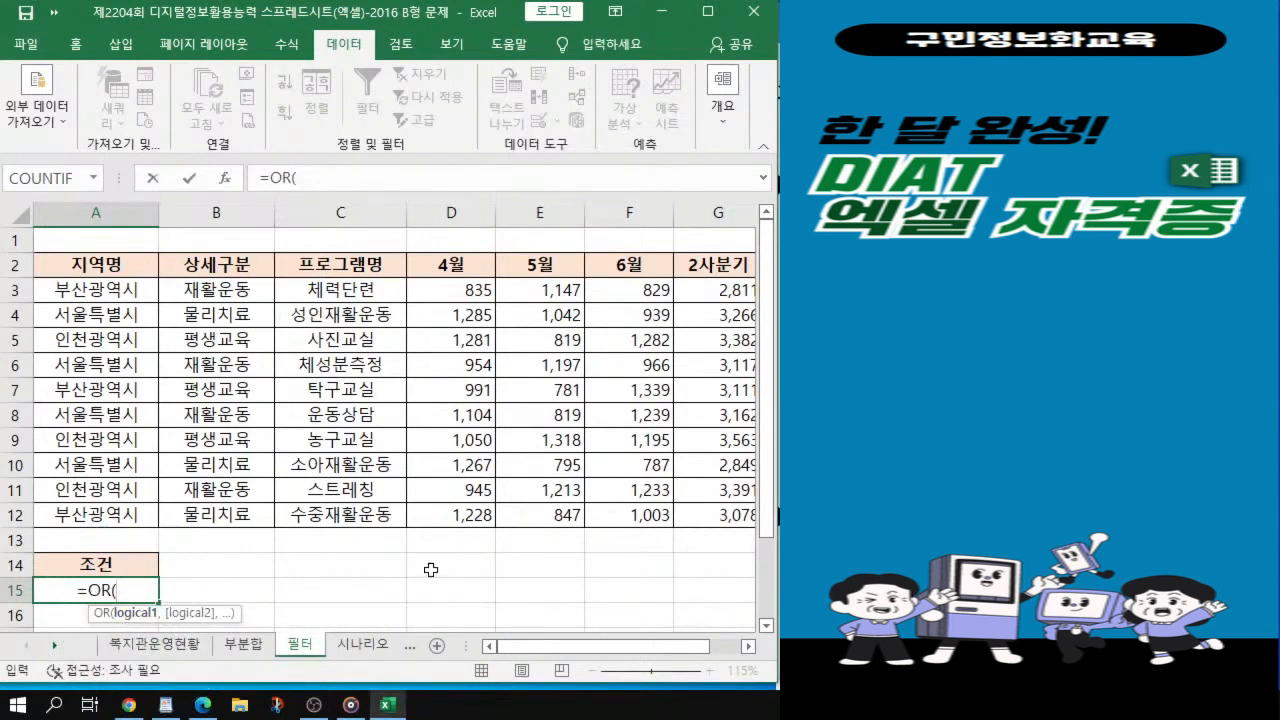
left_click(232, 293)
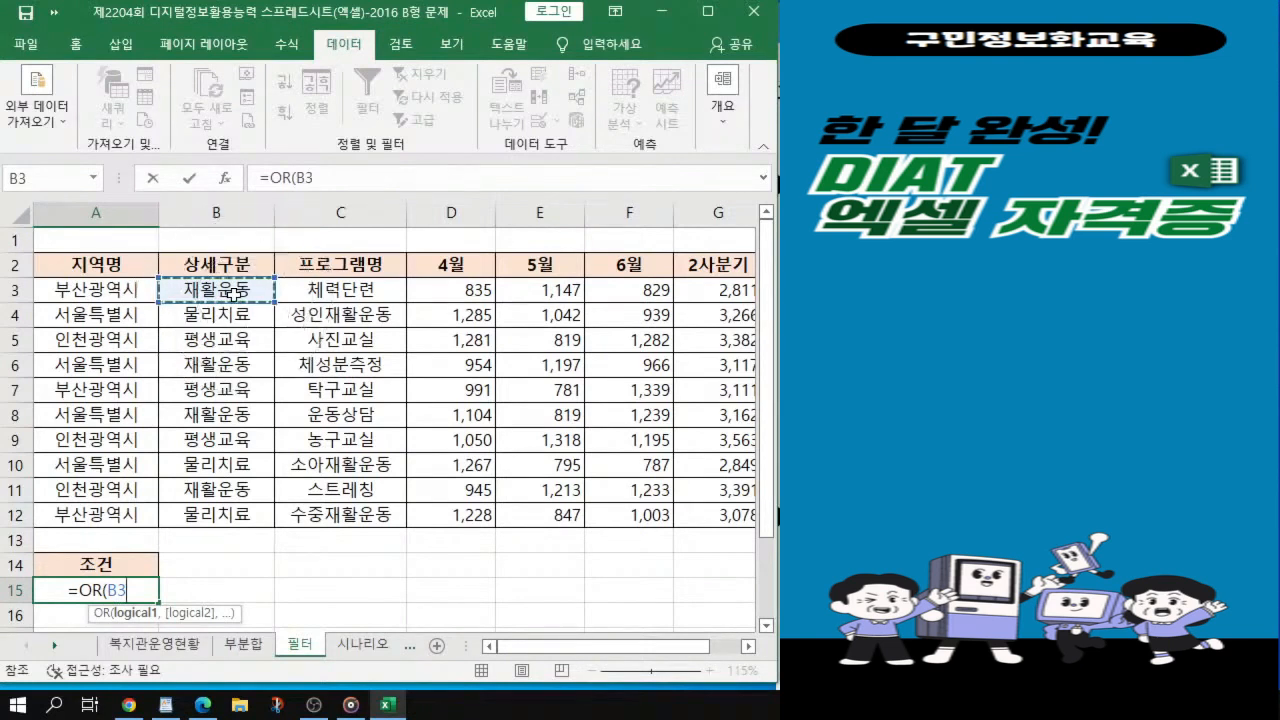
type("=")
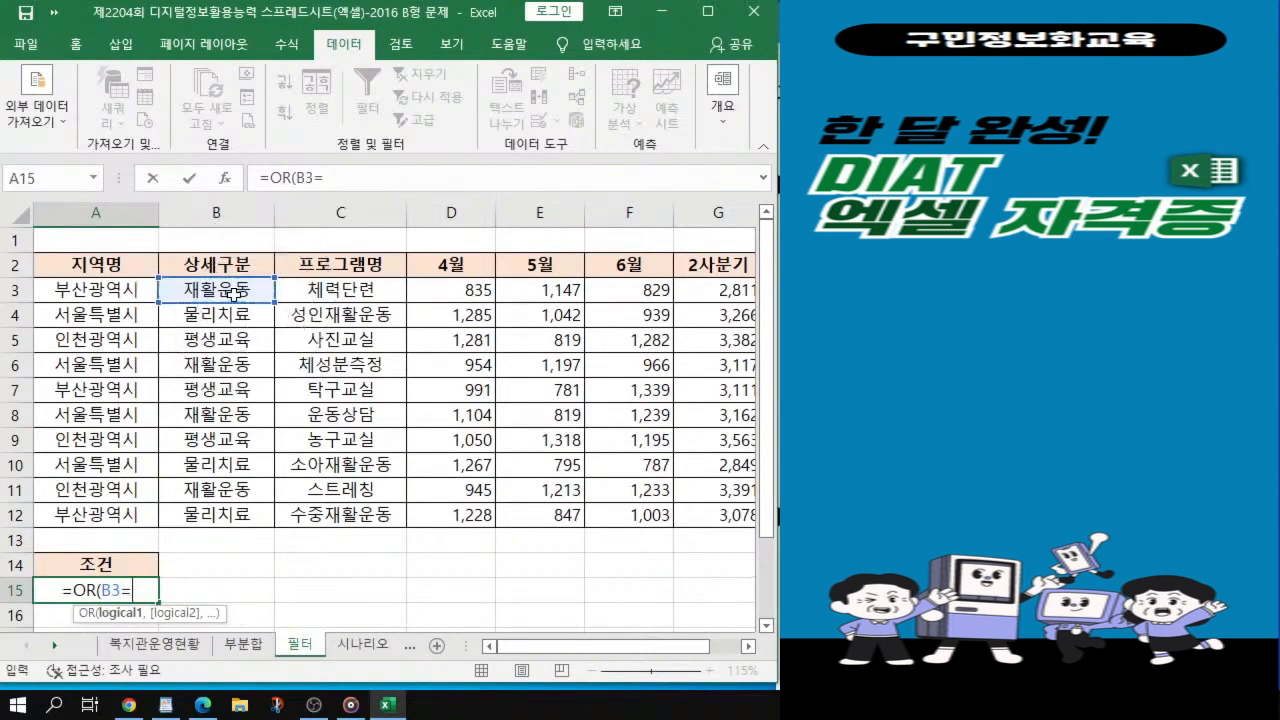
type("\"물리치료\"")
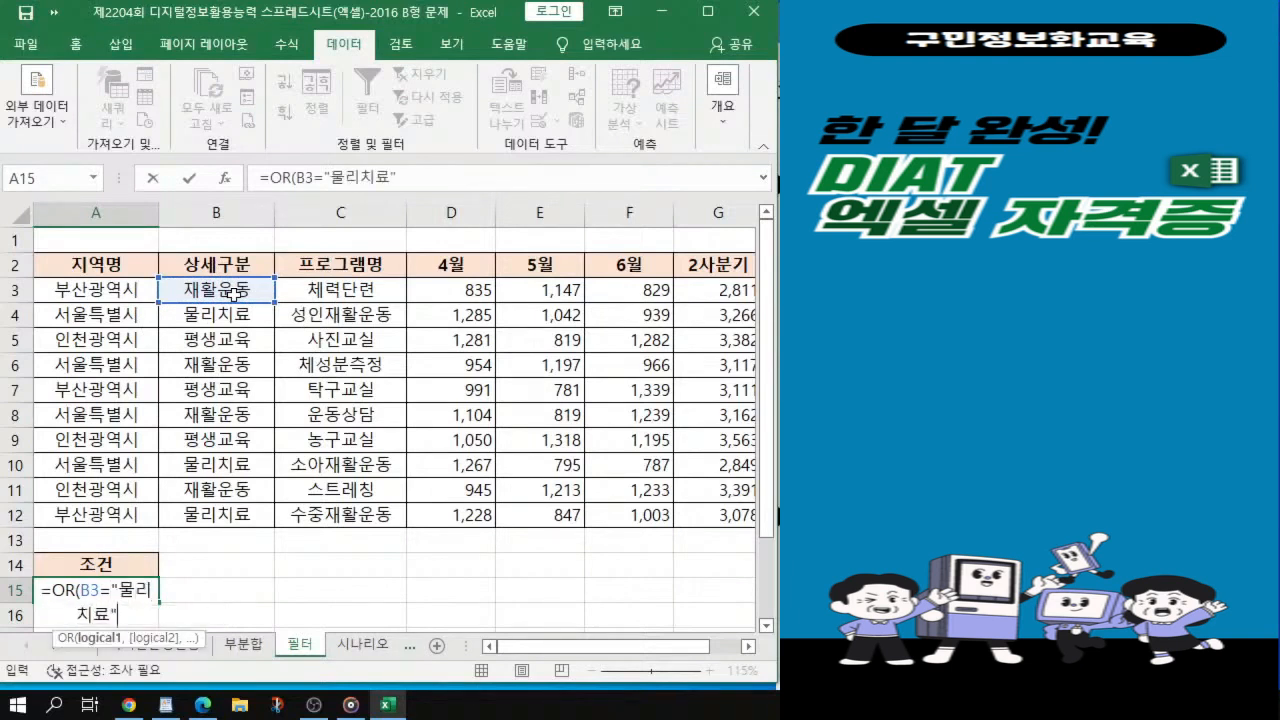
type(",")
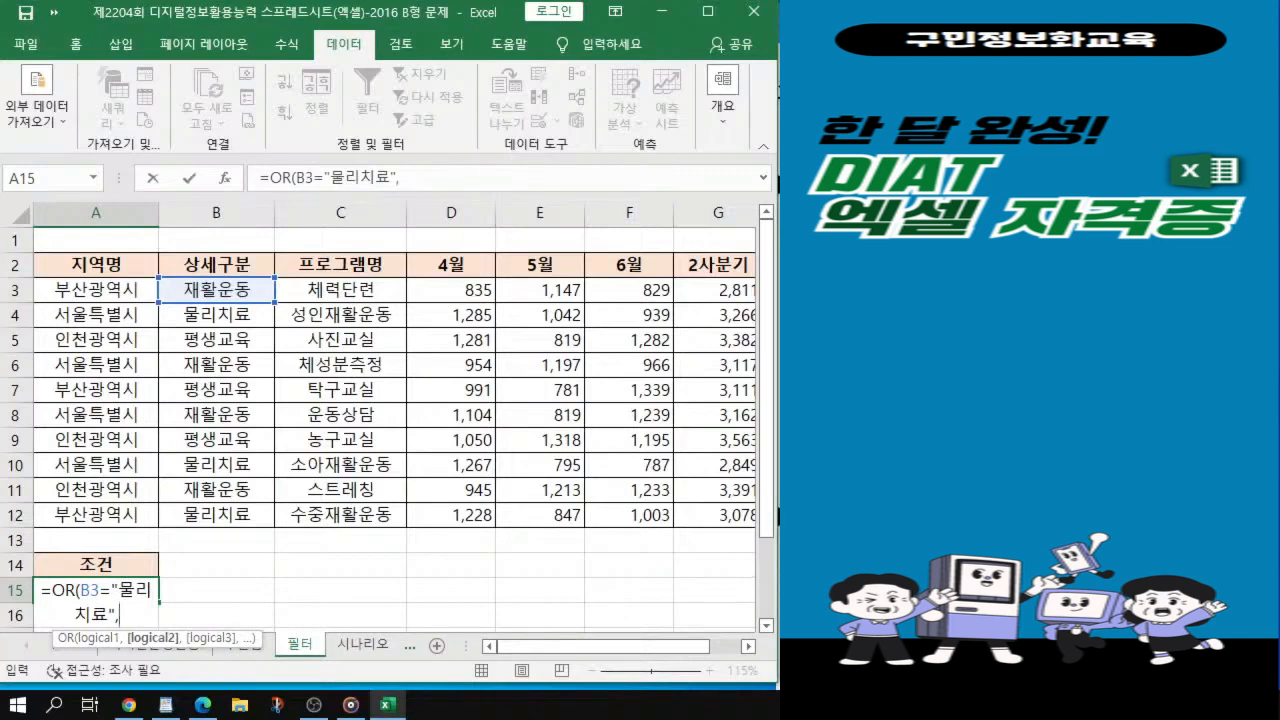
Step: Add G3<=3000 as the second condition of the OR formula in A15 and complete the formula
key("alt+Tab")
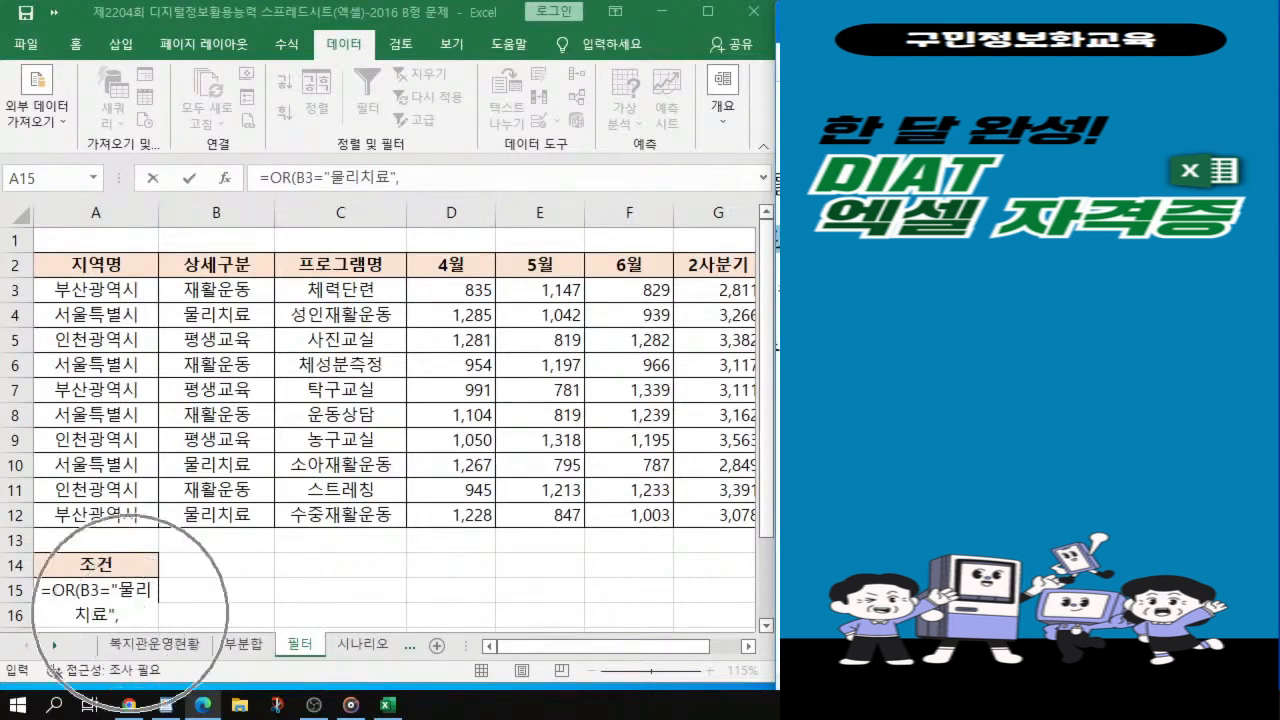
left_click(138, 610)
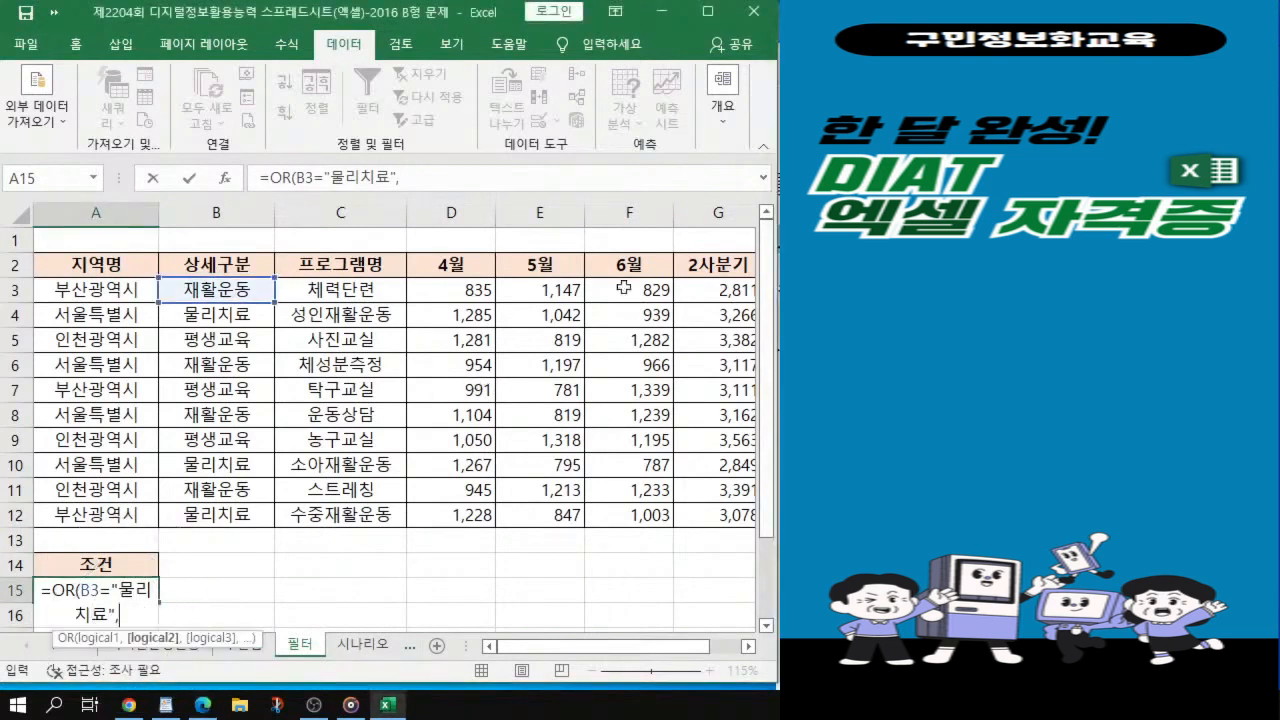
left_click(735, 288)
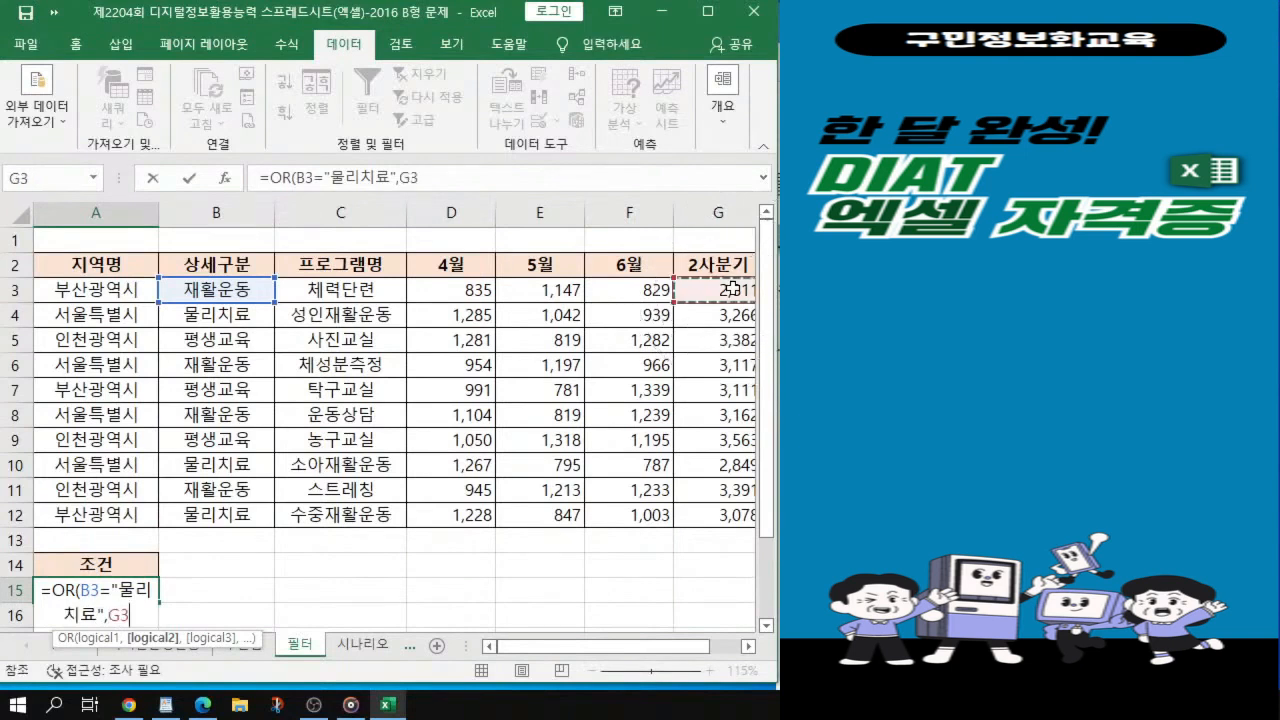
type("<=3000")
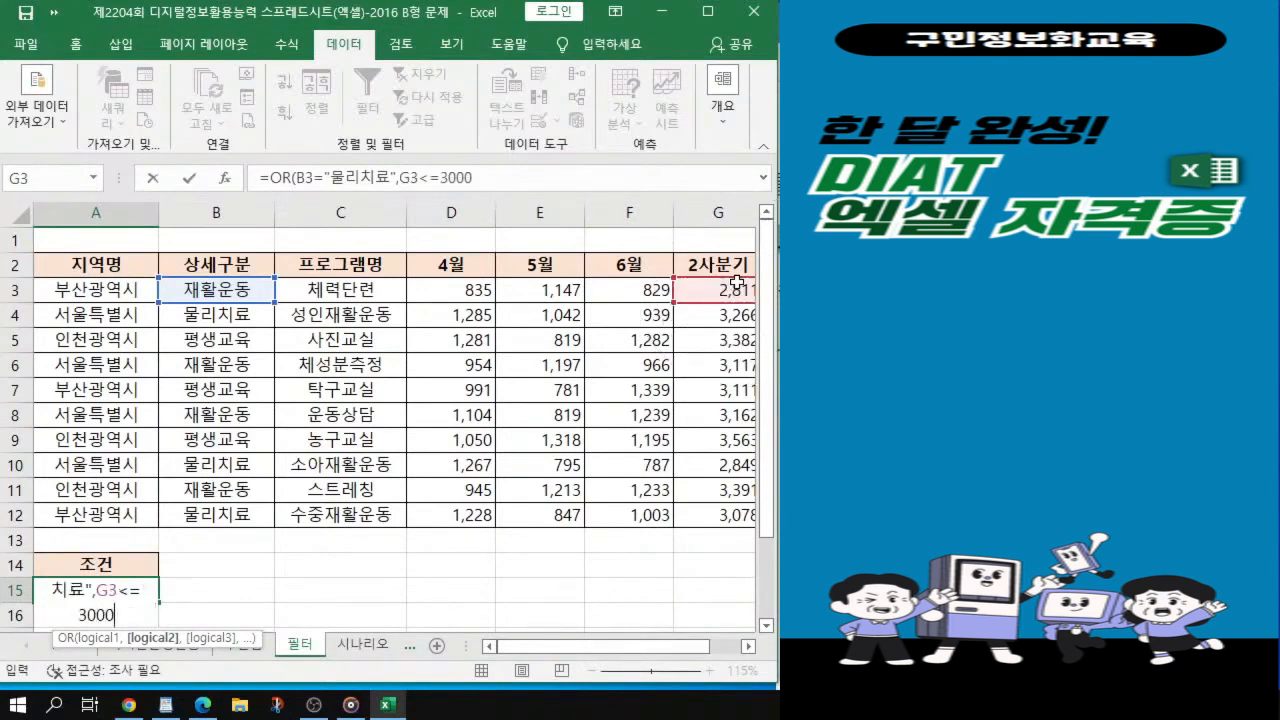
type(")")
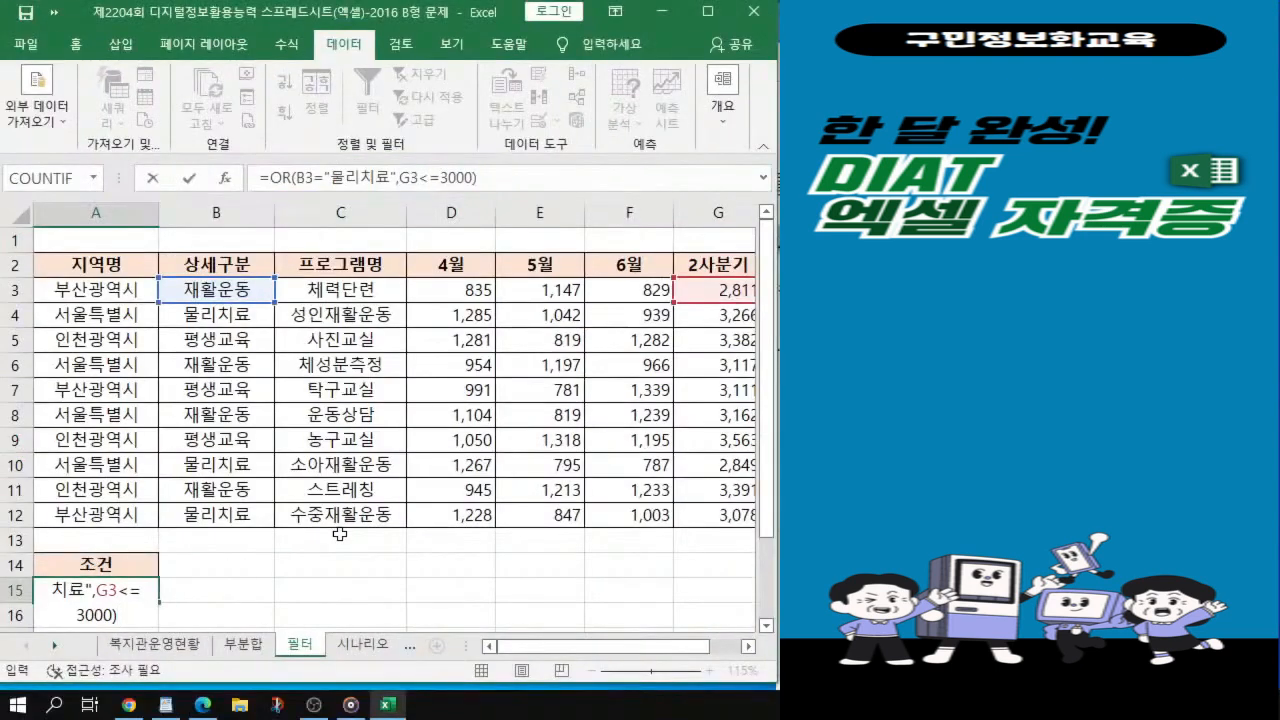
key("Return")
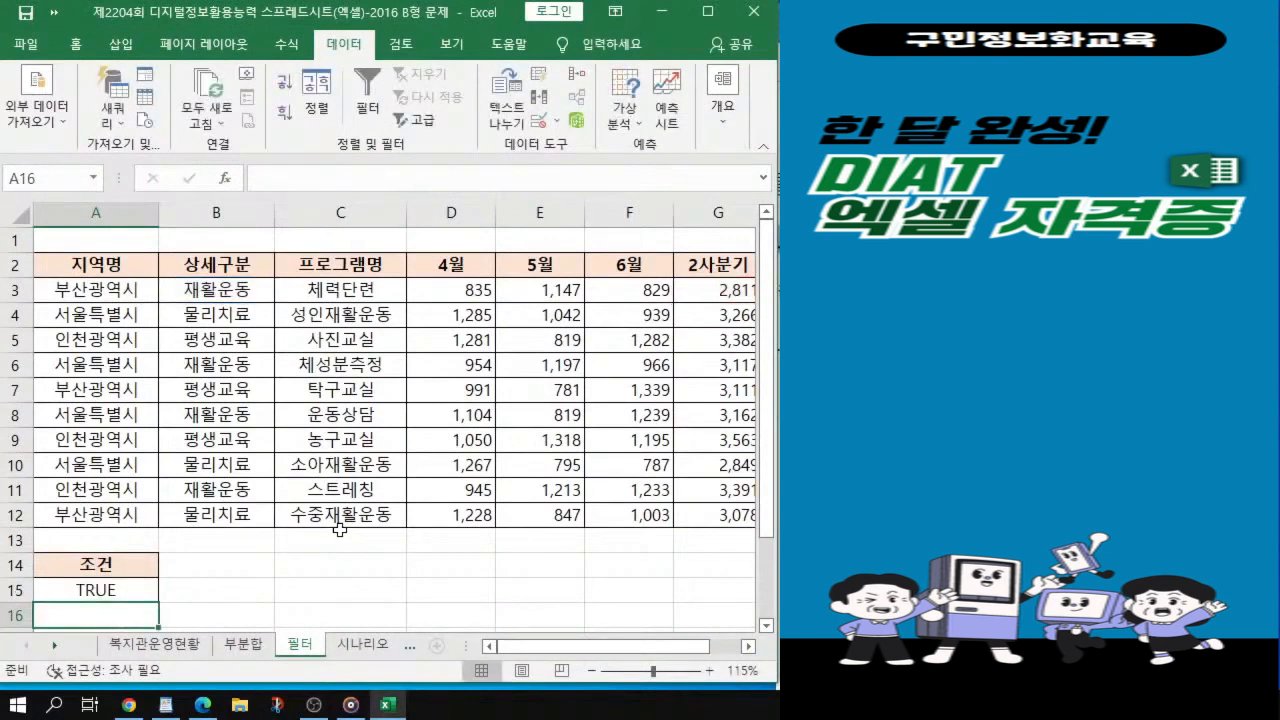
Step: Copy the headers 프로그램명, 4월, 5월 and 6월 from C2:F2 and paste them starting at A17
key("alt+Tab")
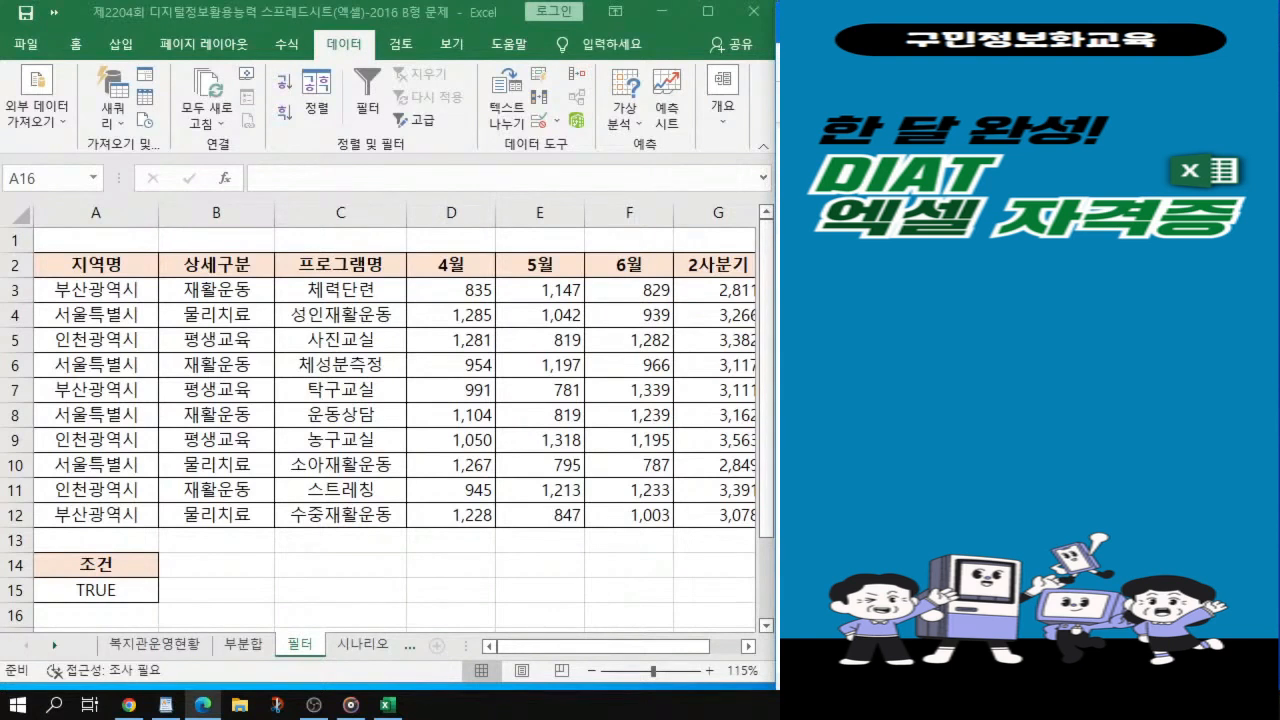
left_click(358, 265, "ctrl")
left_click_drag(358, 265, 632, 270)
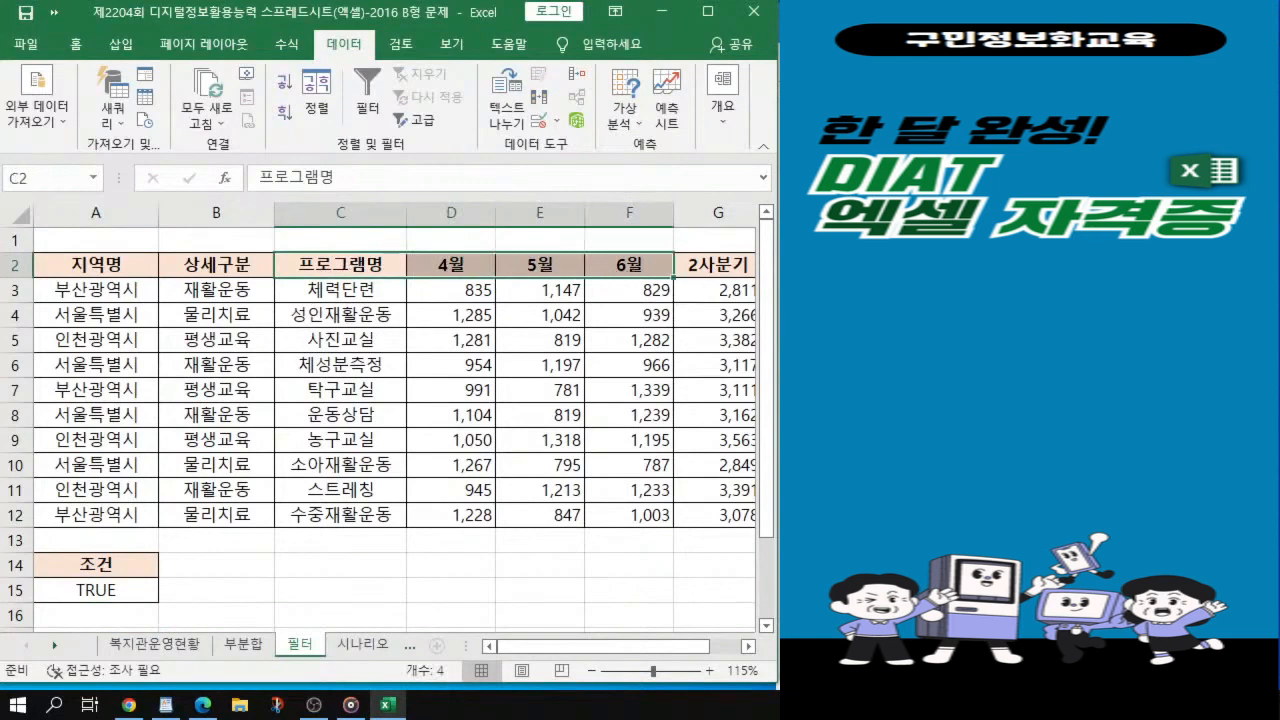
key("alt+Tab")
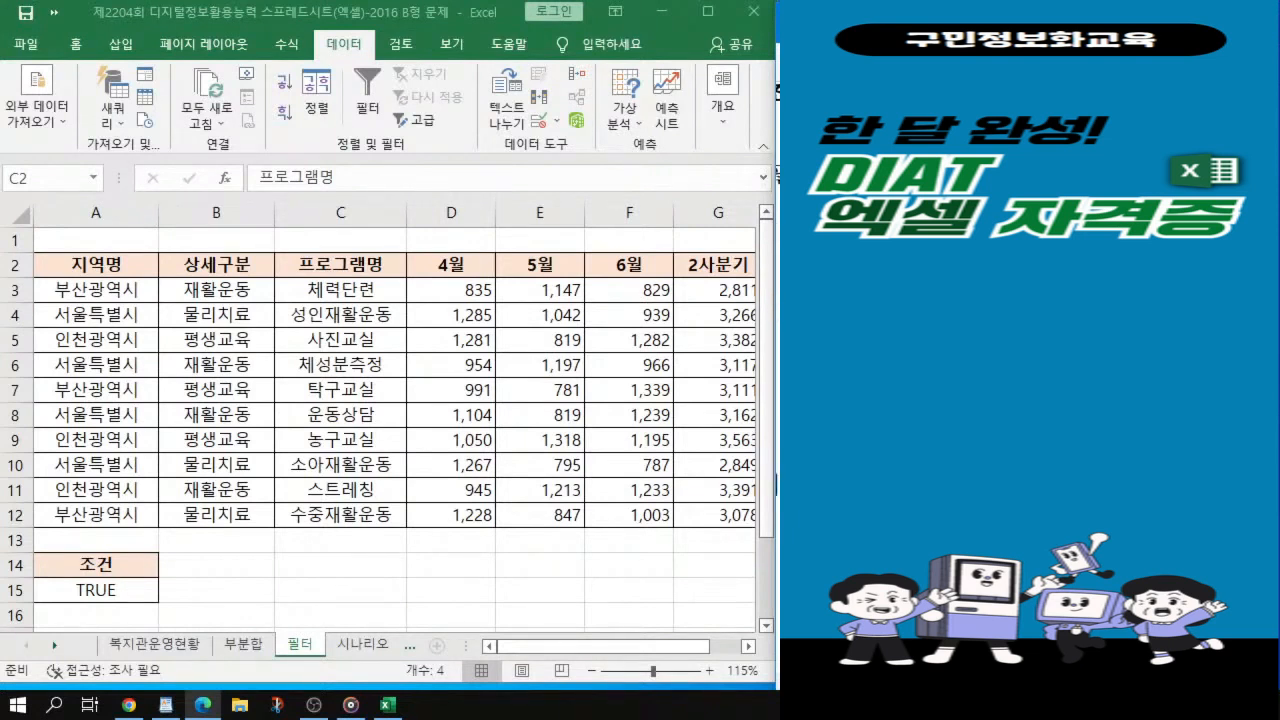
left_click(325, 265)
left_click_drag(338, 263, 626, 266)
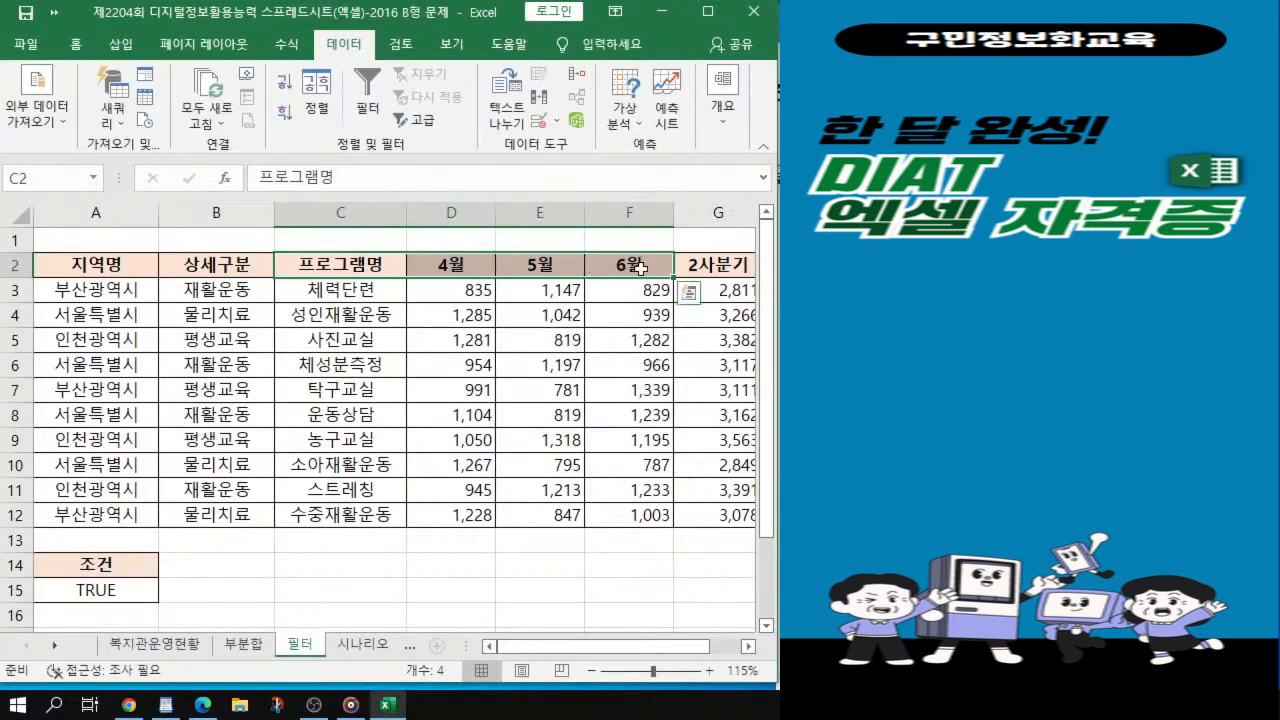
key("ctrl+c")
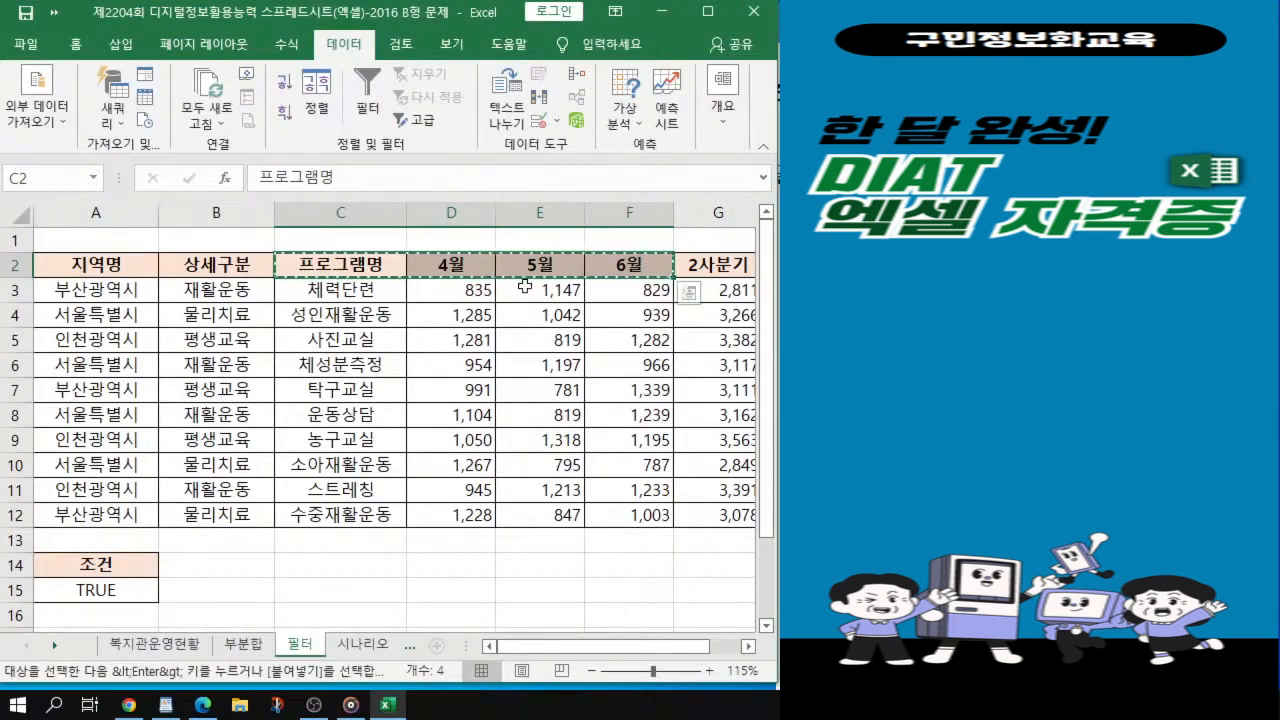
scroll(170, 530, "down", 1)
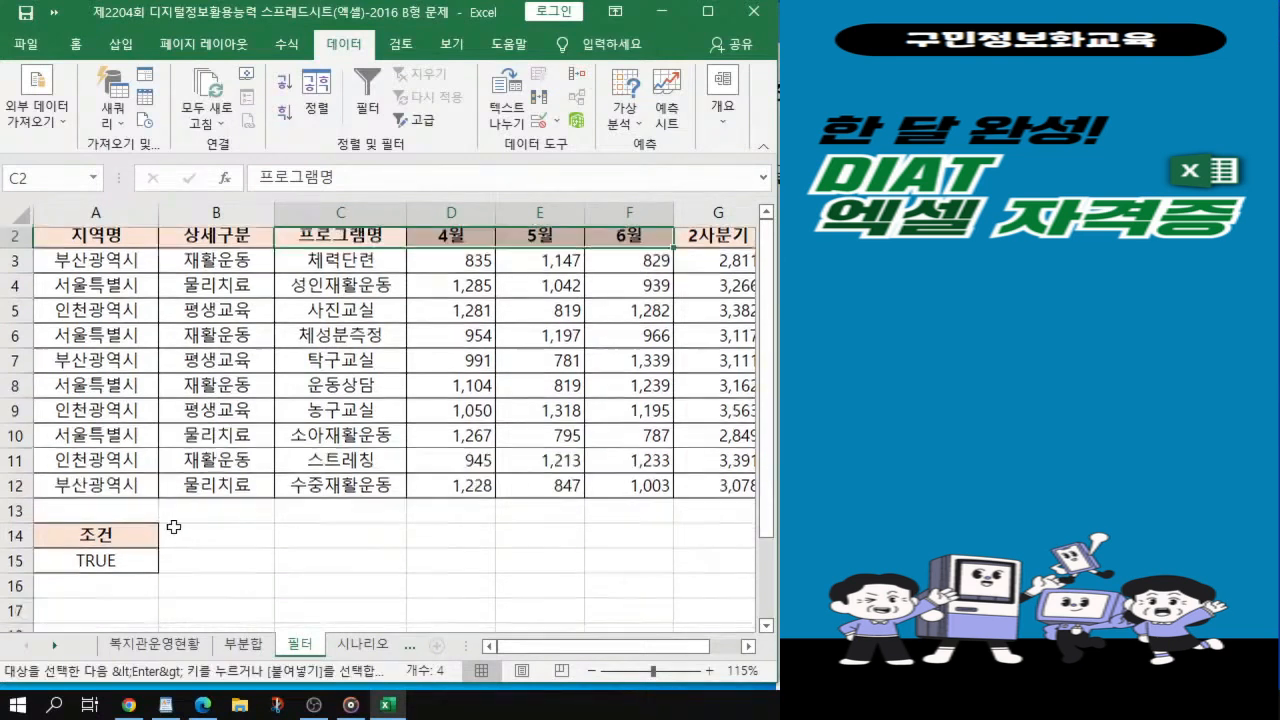
left_click(86, 567)
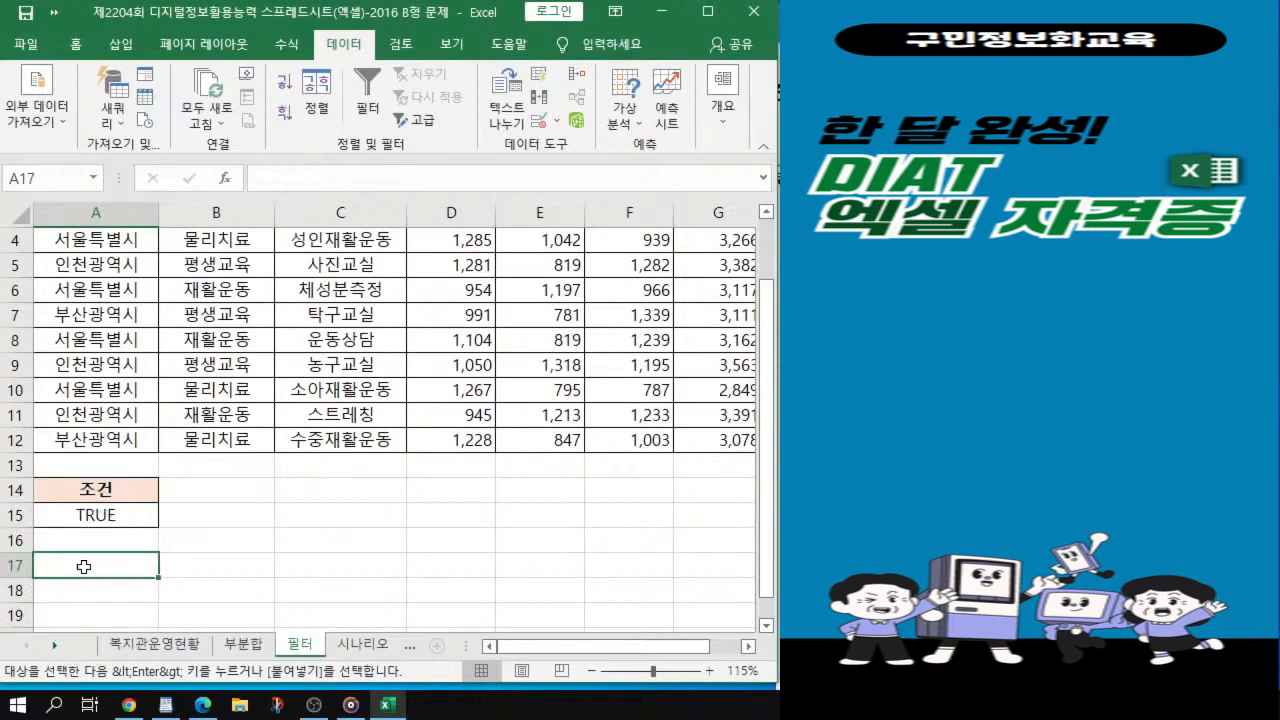
key("ctrl+v")
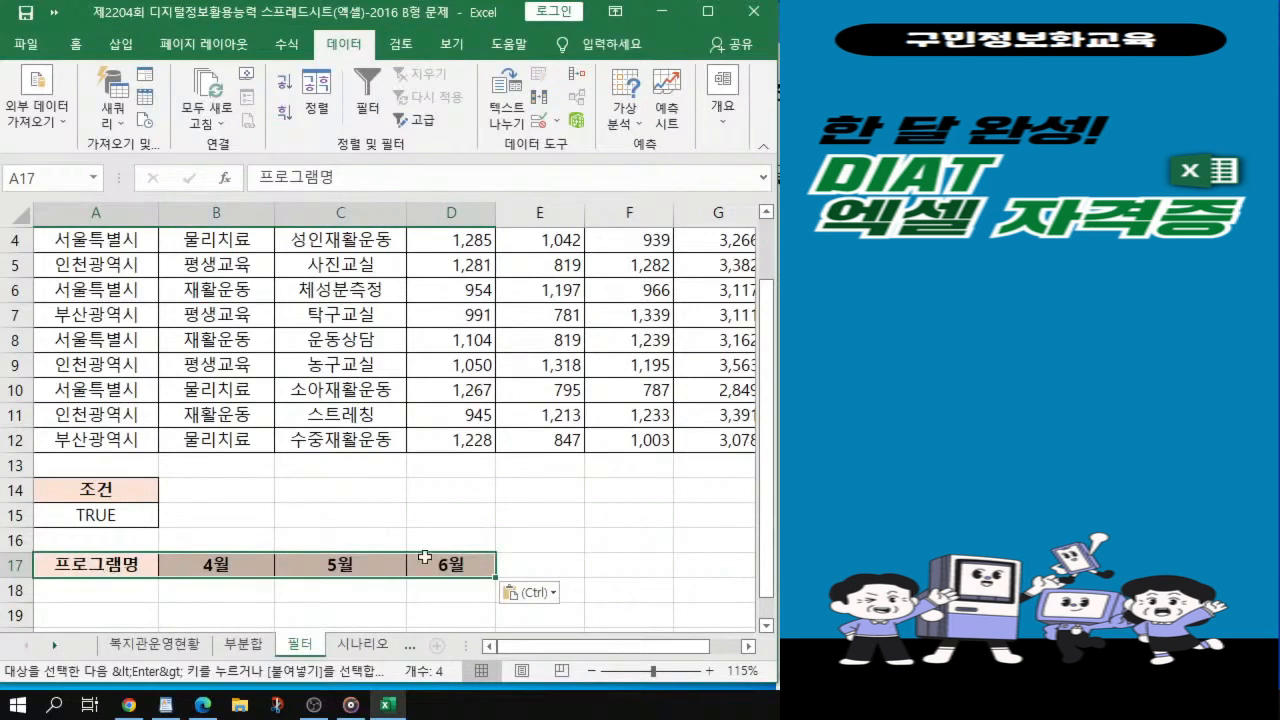
key("ctrl")
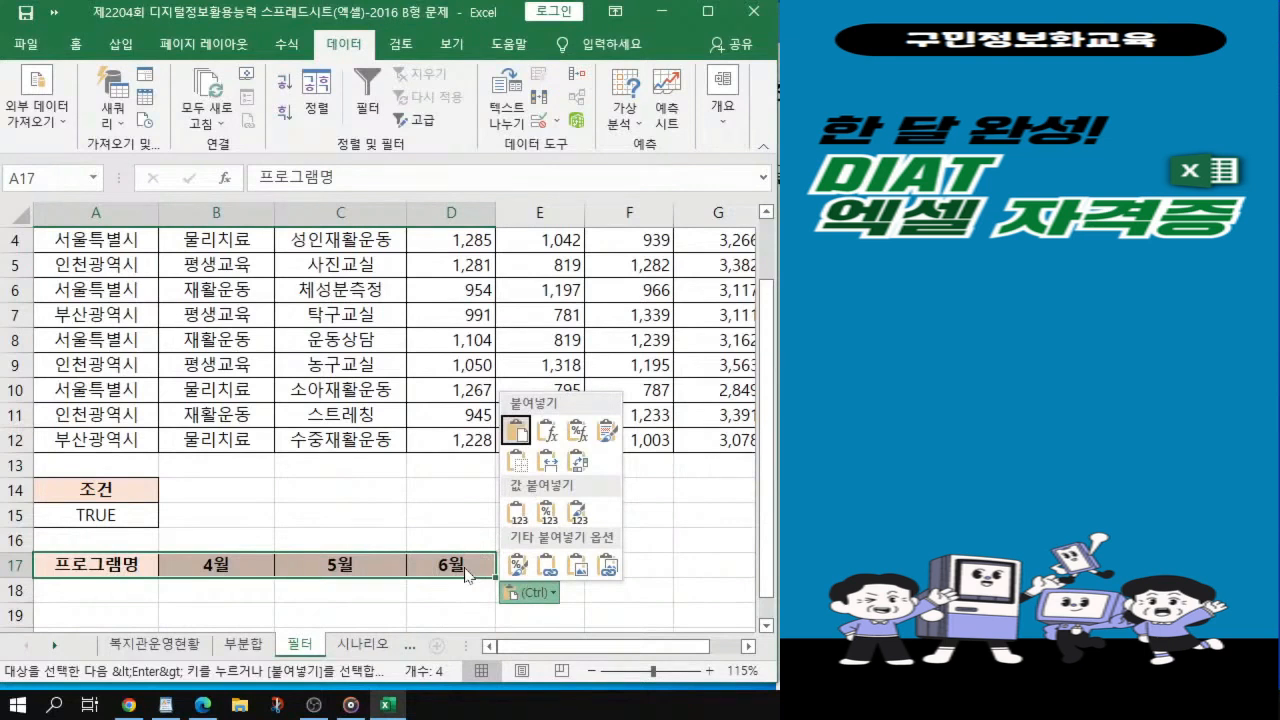
key("Escape")
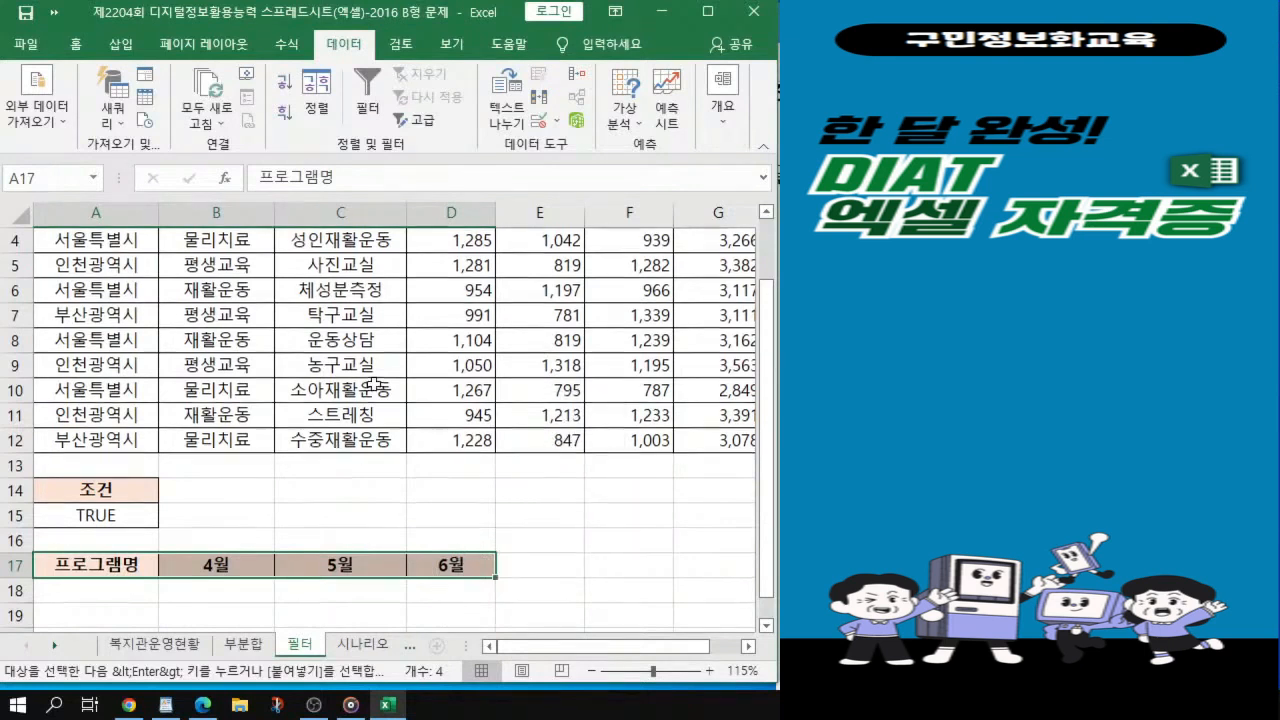
Step: Start an advanced filter on the table with list range A2:G12, set to copy the results to another location
scroll(372, 385, "up", 1)
left_click(323, 320)
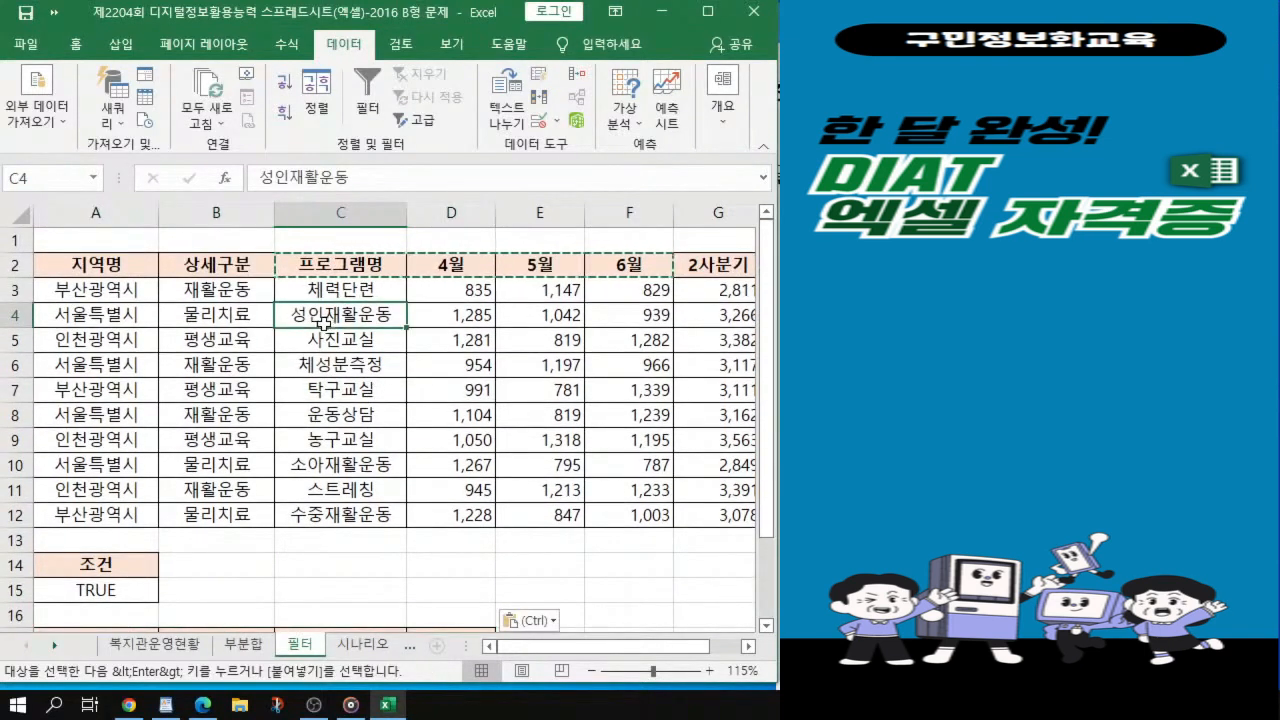
key("ctrl")
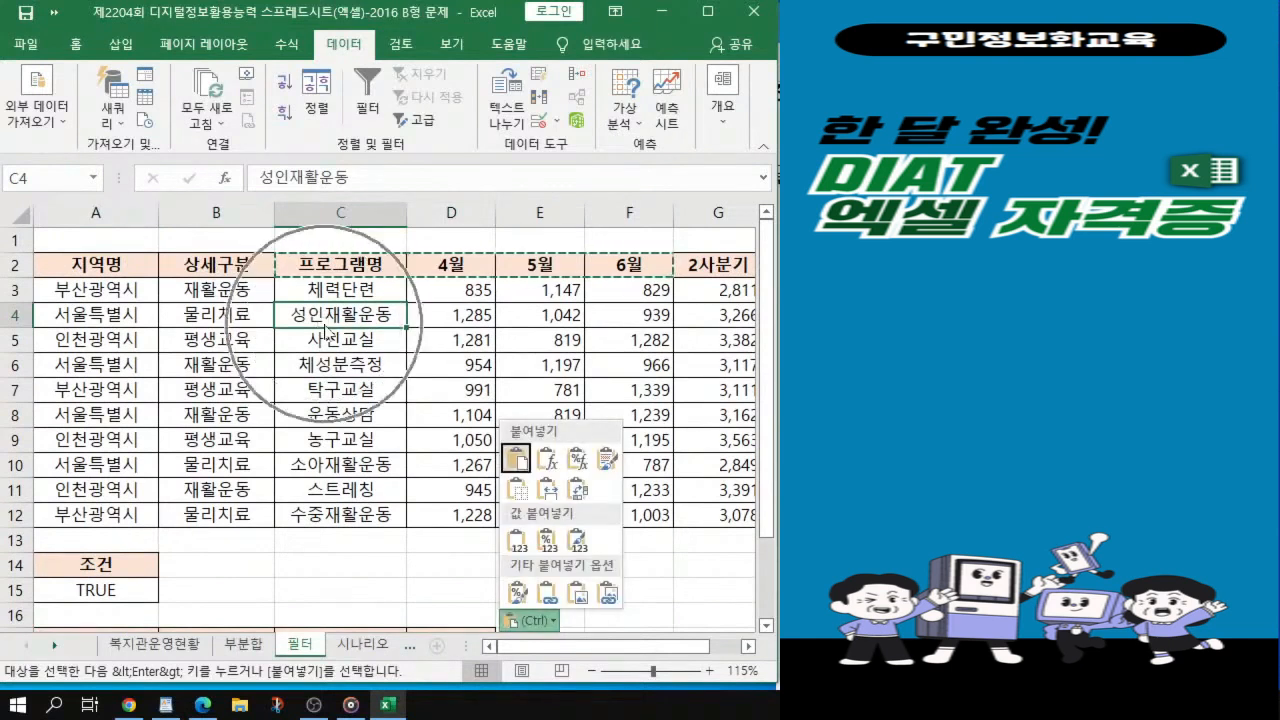
key("ctrl")
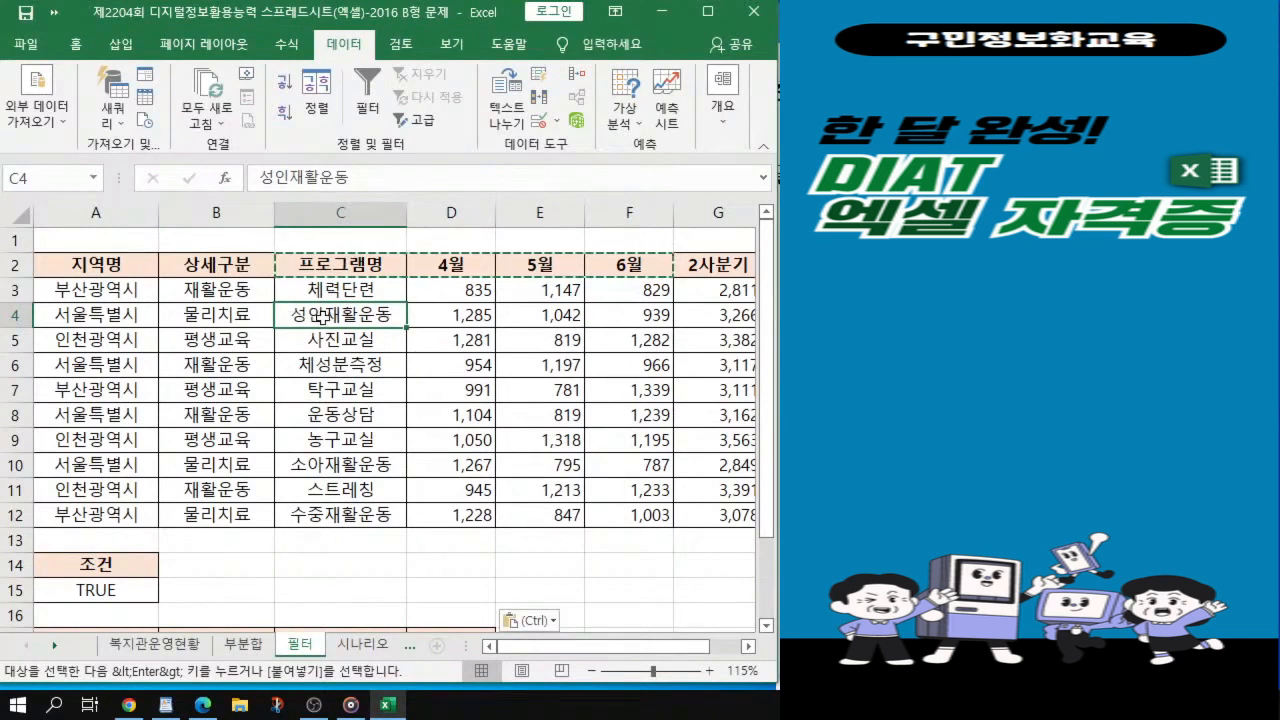
key("Escape")
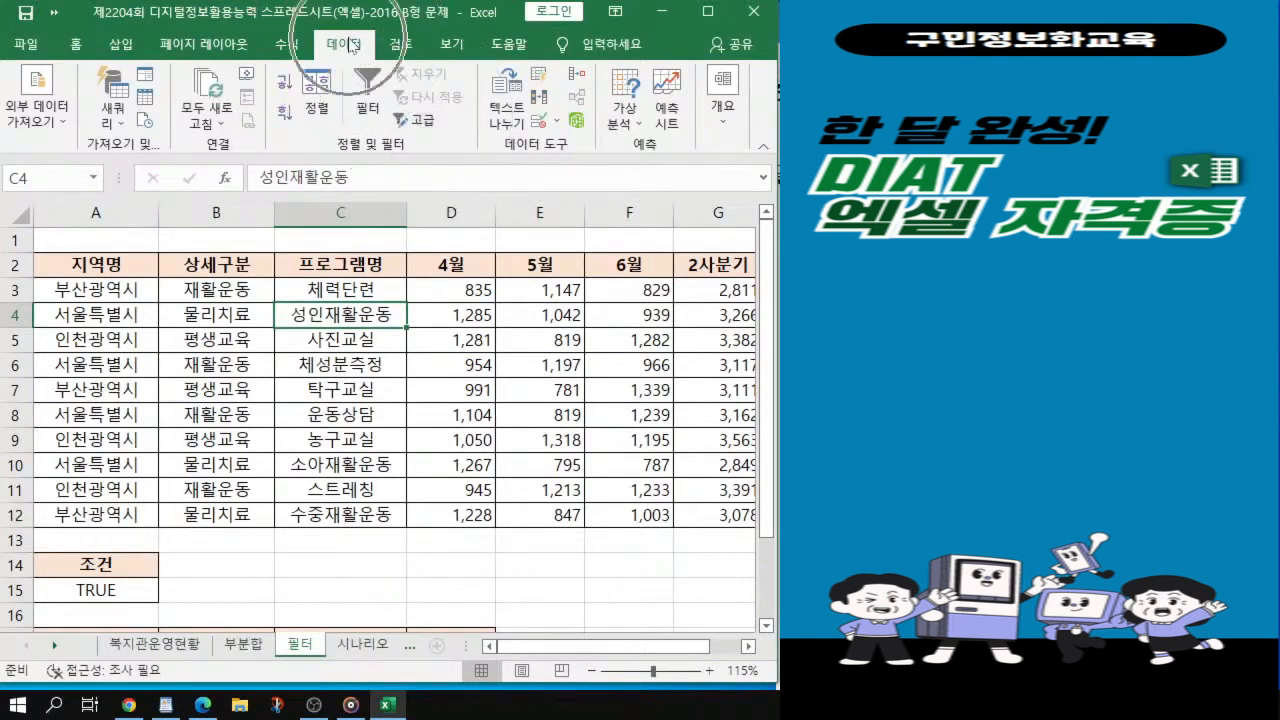
left_click(424, 121)
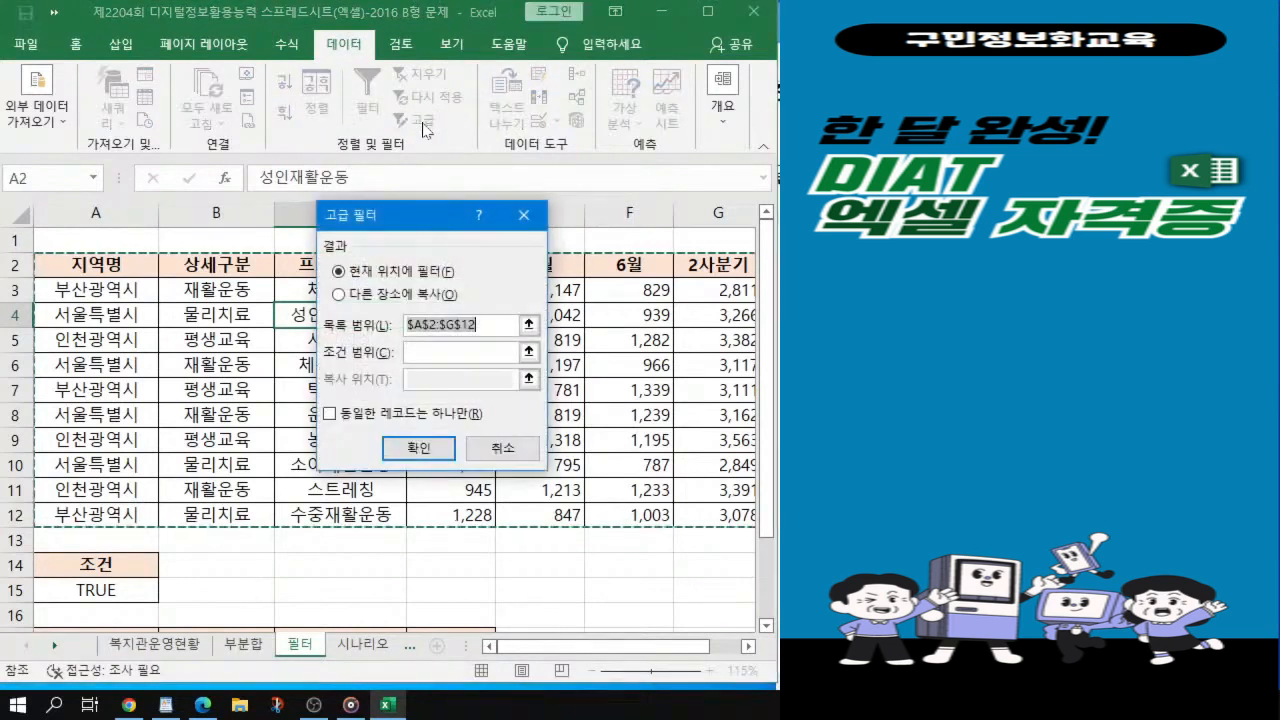
left_click(344, 300)
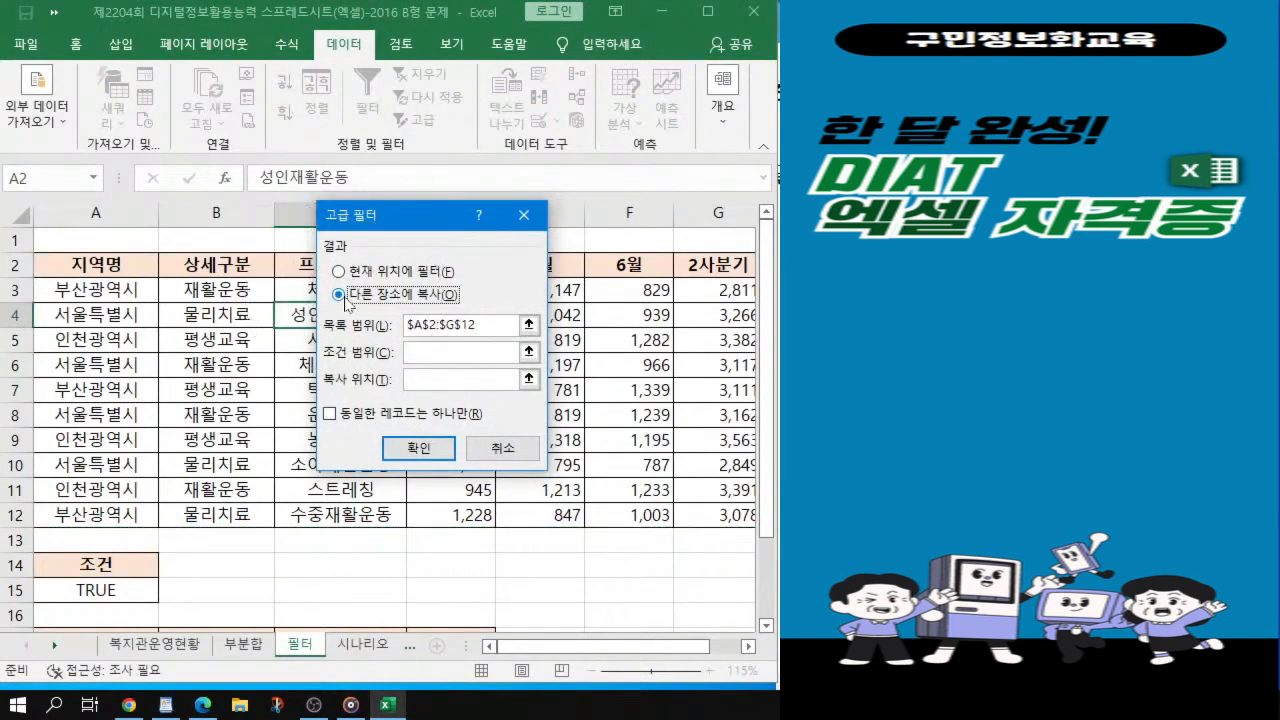
left_click(498, 325)
left_click_drag(570, 652, 600, 655)
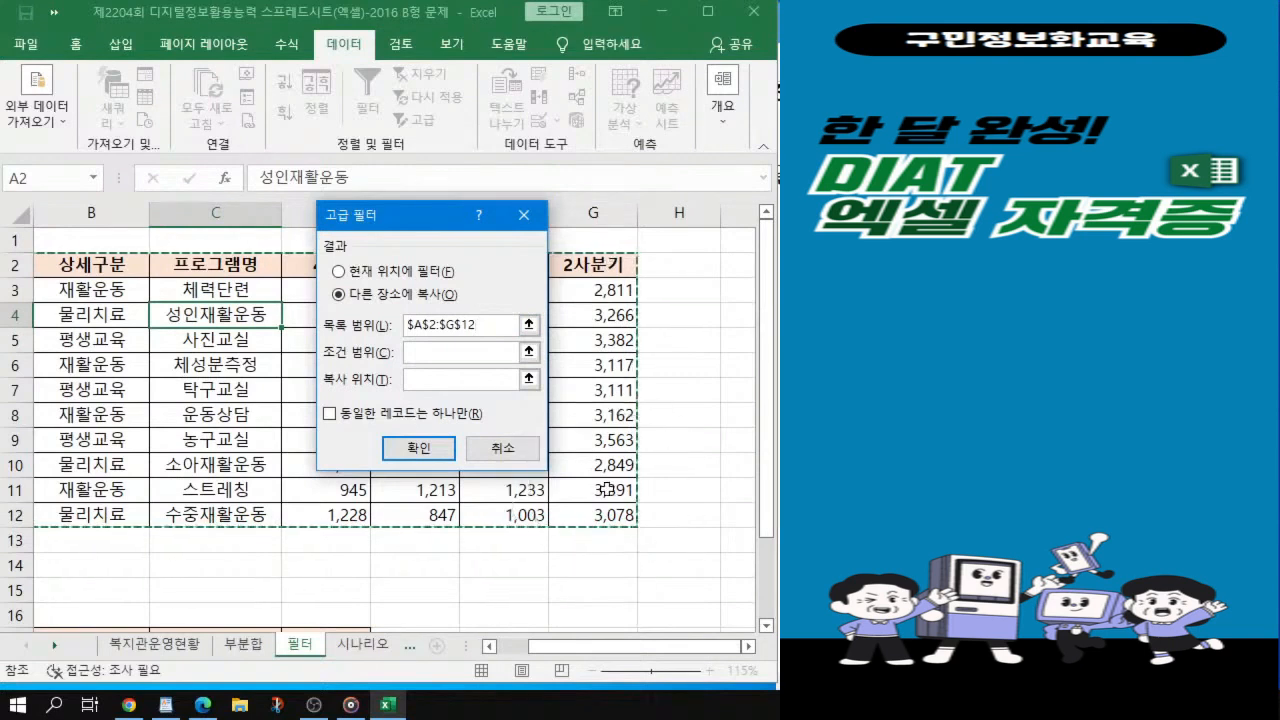
Step: Set the advanced filter's criteria range to A14:A15
left_click(424, 354)
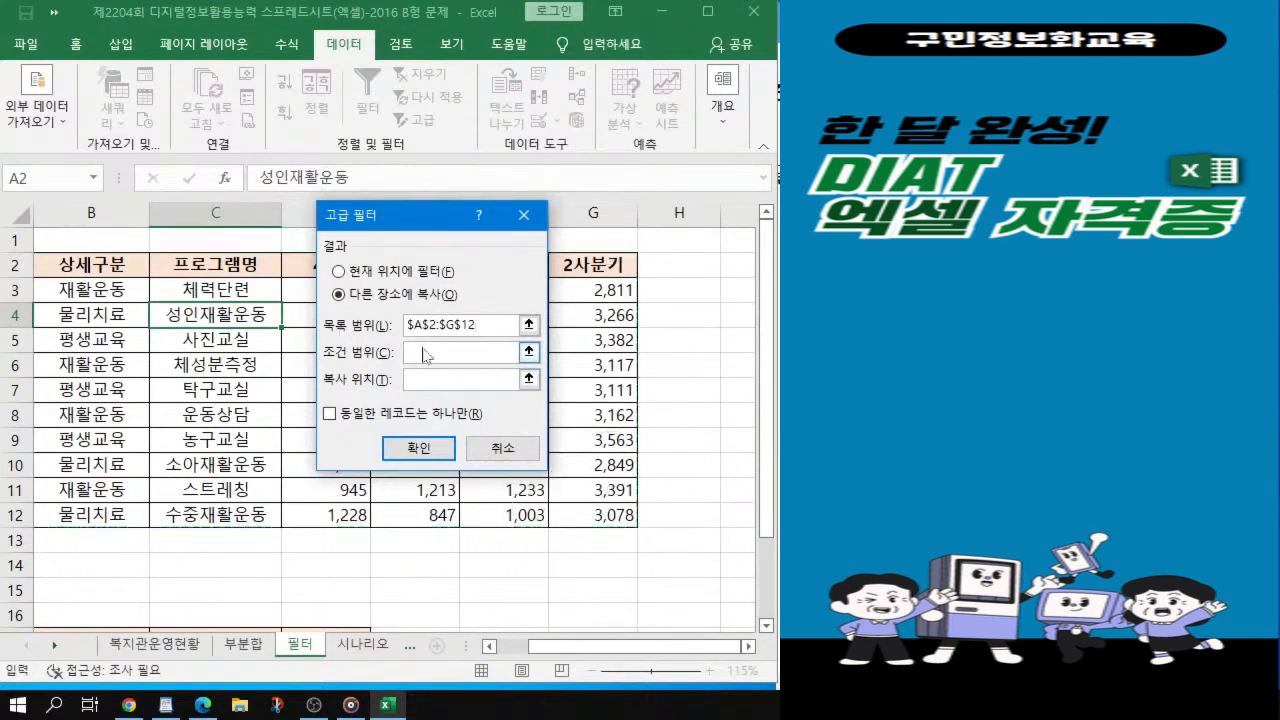
left_click_drag(569, 650, 532, 648)
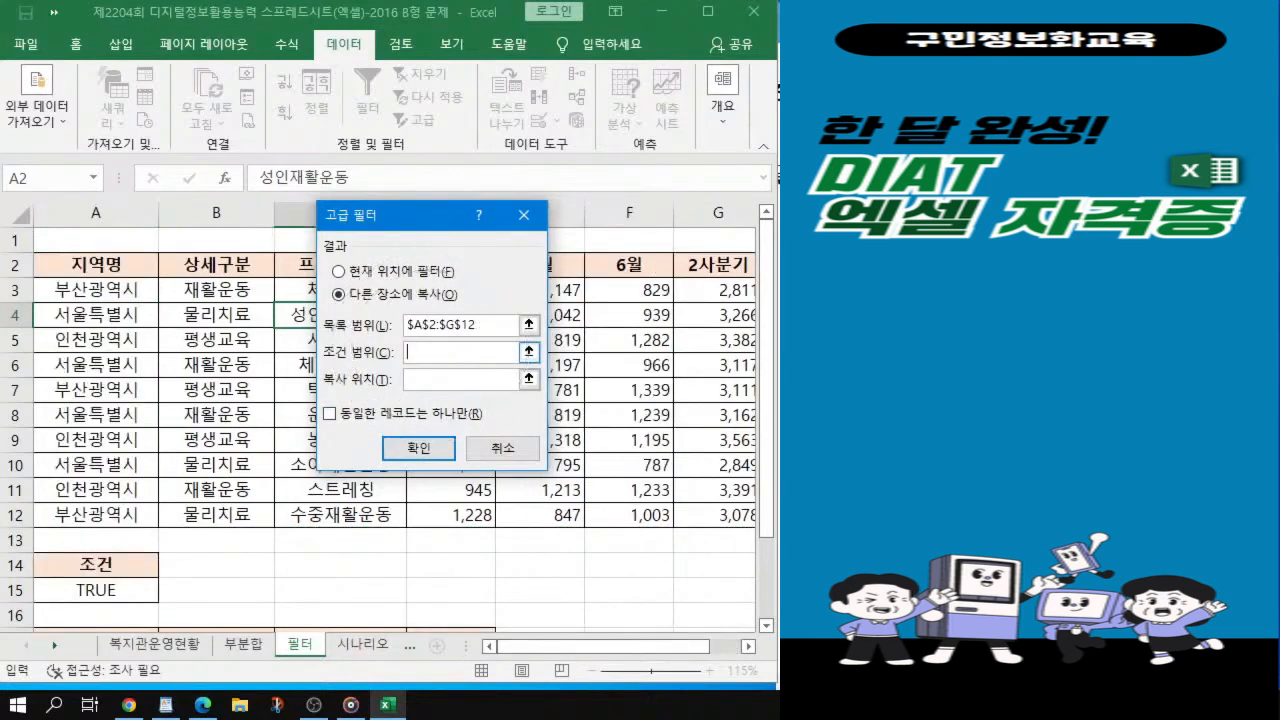
left_click(110, 566)
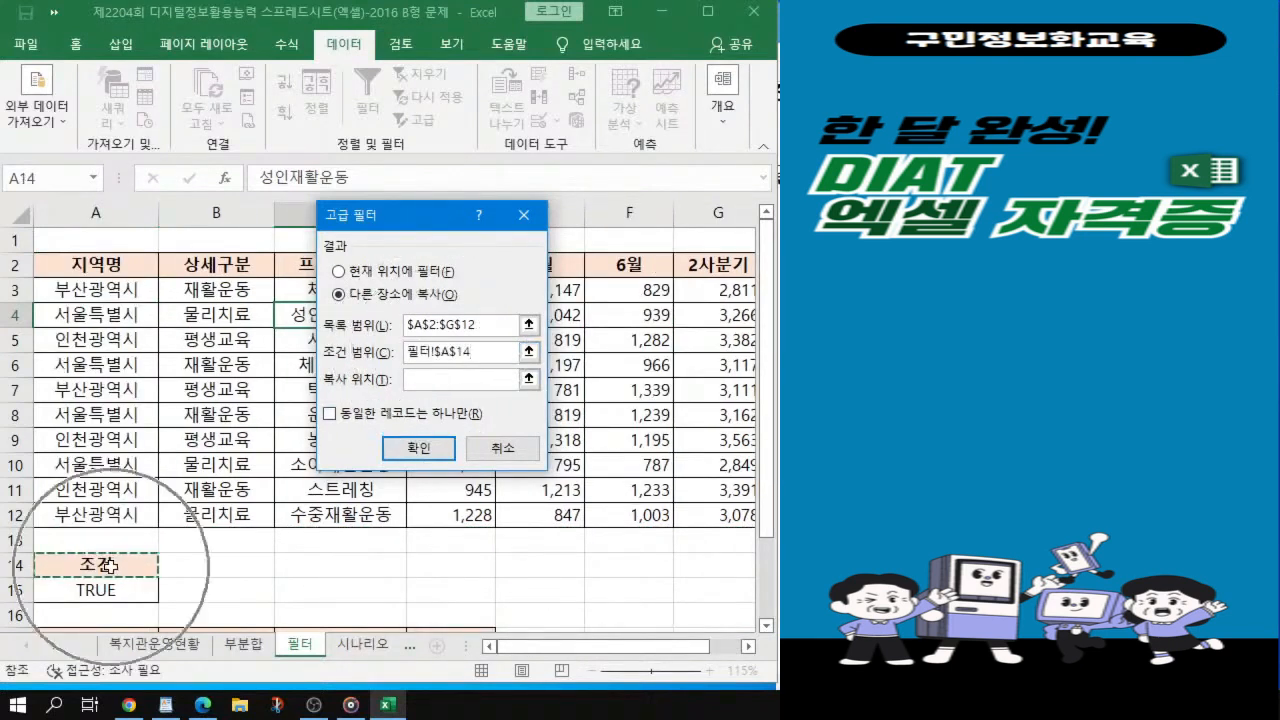
left_click_drag(110, 566, 117, 587)
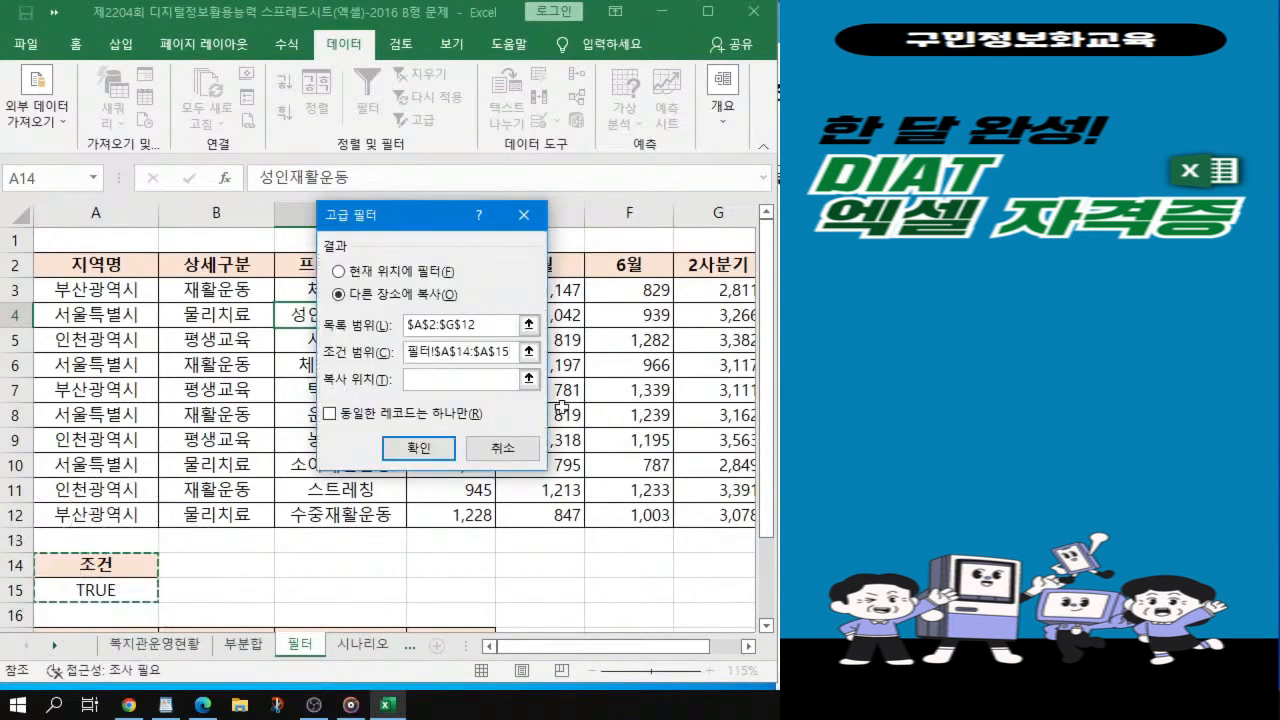
Step: Set the copy destination to the headers in A17:D17 and run the advanced filter
scroll(177, 445, "down", 2)
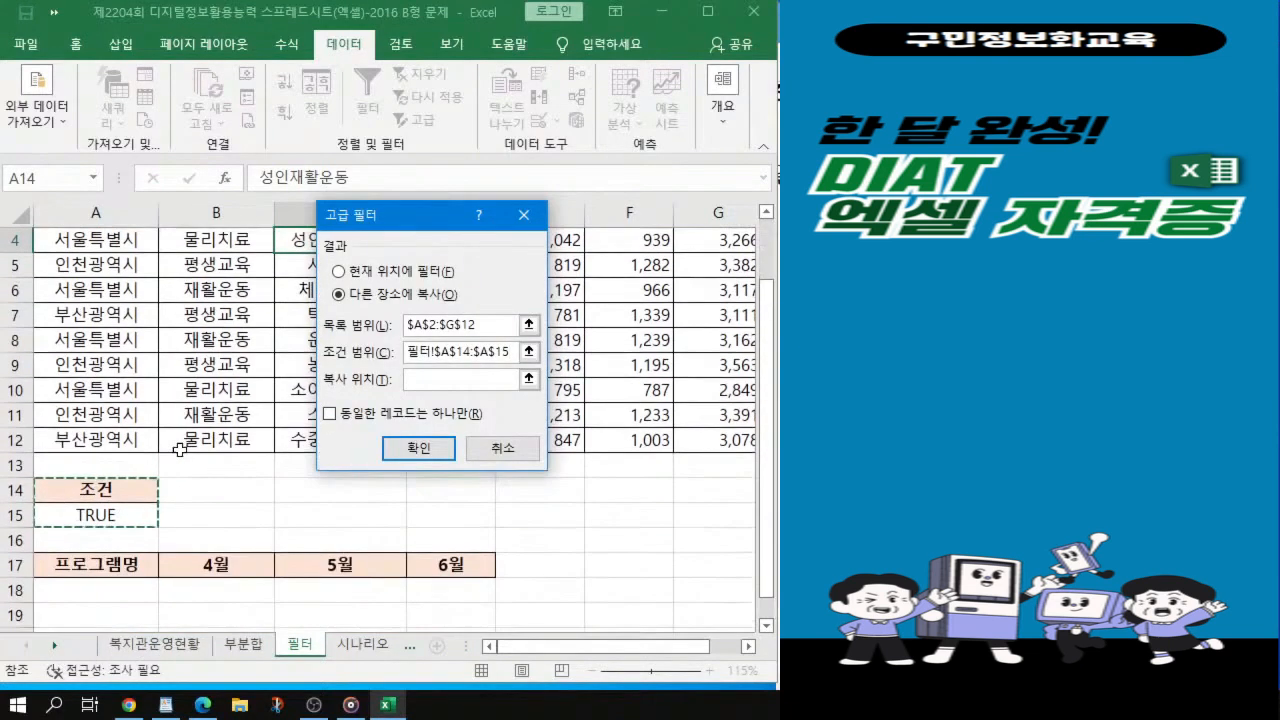
left_click(424, 382)
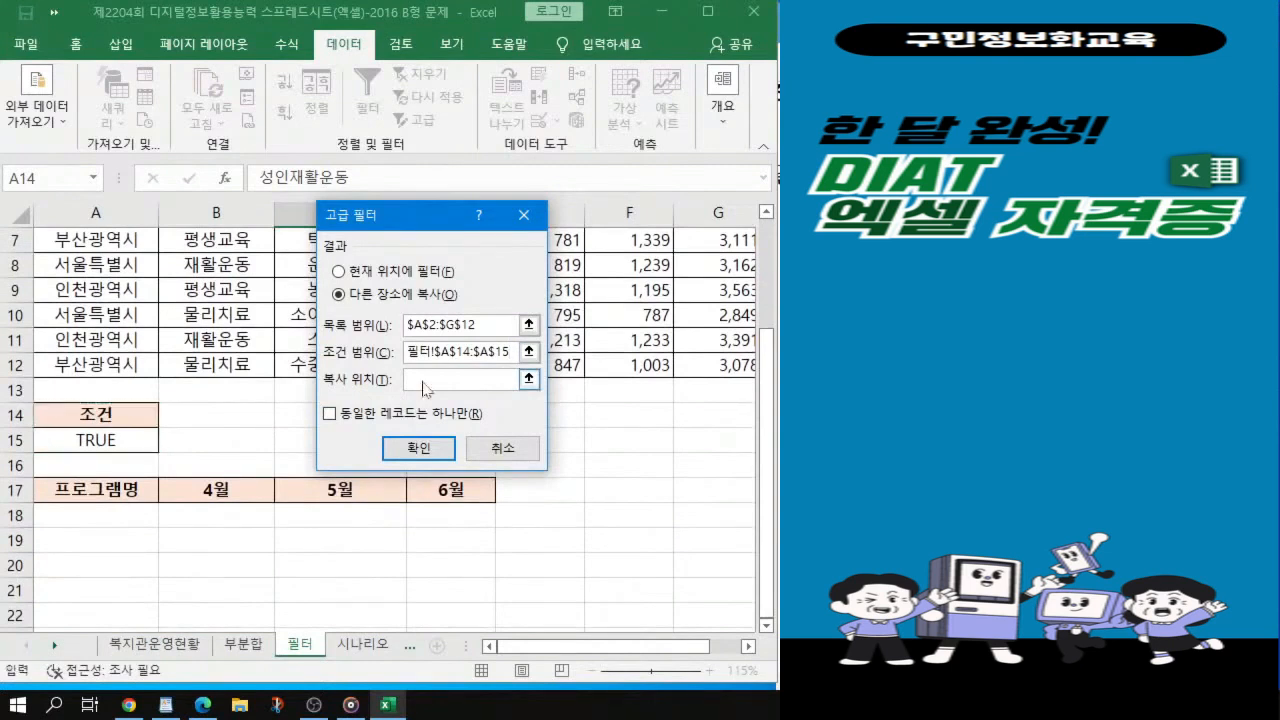
left_click_drag(88, 490, 432, 487)
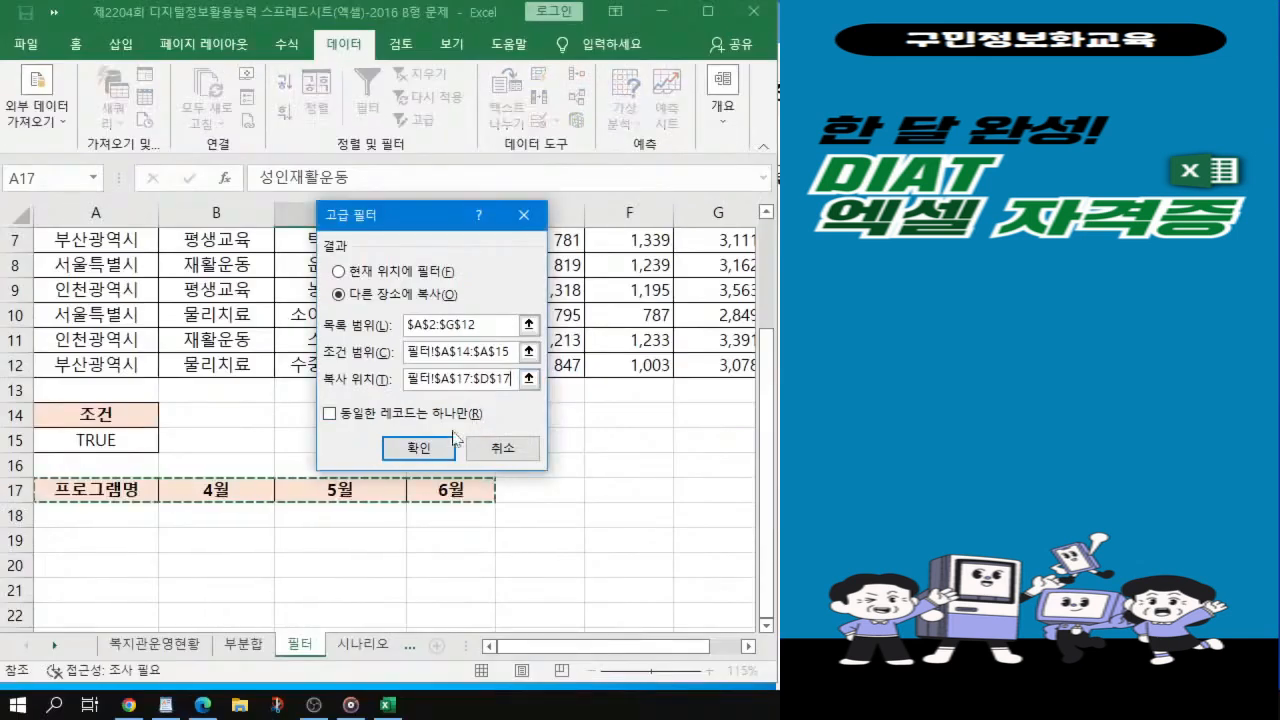
left_click(425, 455)
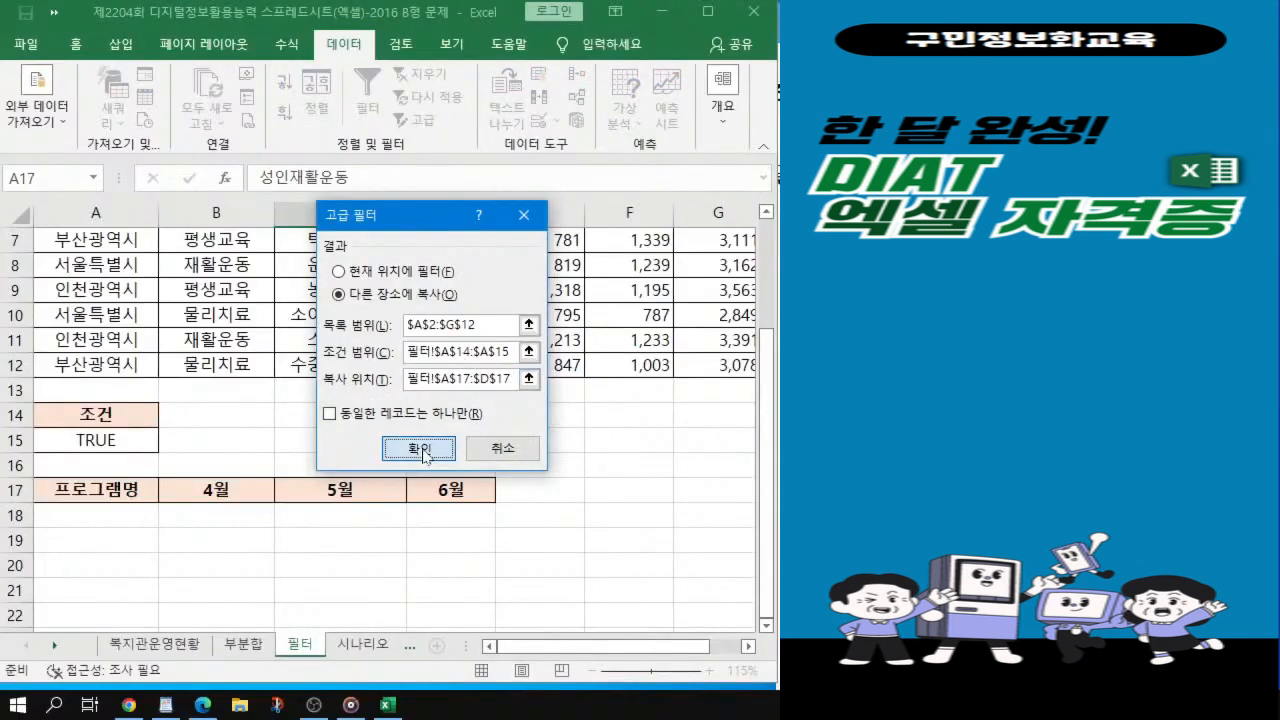
scroll(423, 480, "down", 2)
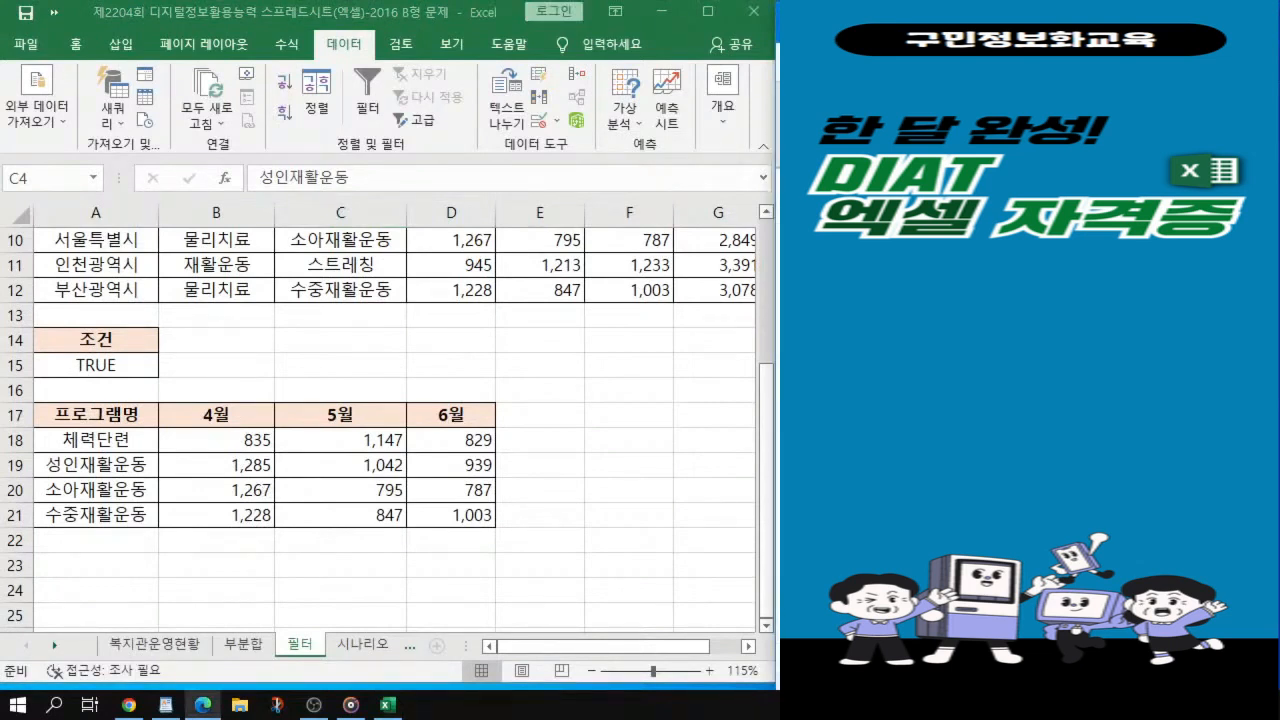
Step: Open the 시나리오 sheet
left_click(338, 648)
key("ctrl")
key("ctrl")
key("ctrl")
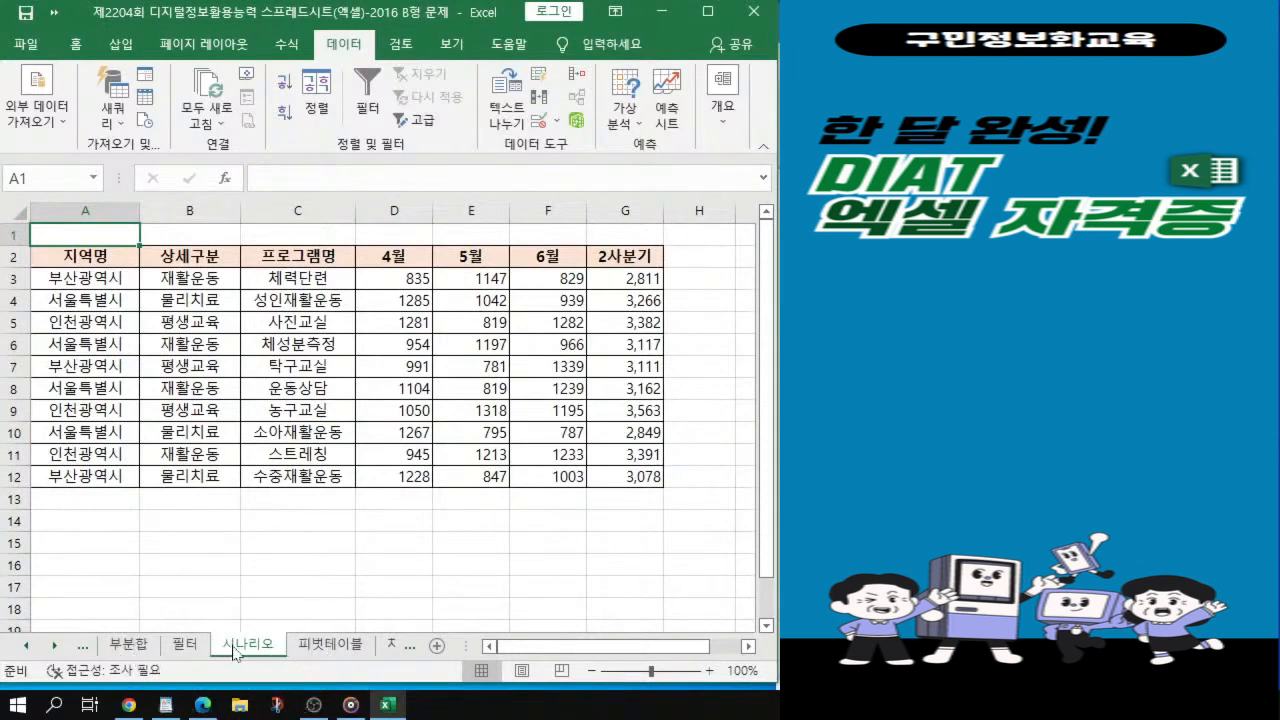
Step: Switch to the exam PDF in Edge and examine the sample 시나리오 요약 report's scenario names, changing cells and result cells
key("alt+Tab")
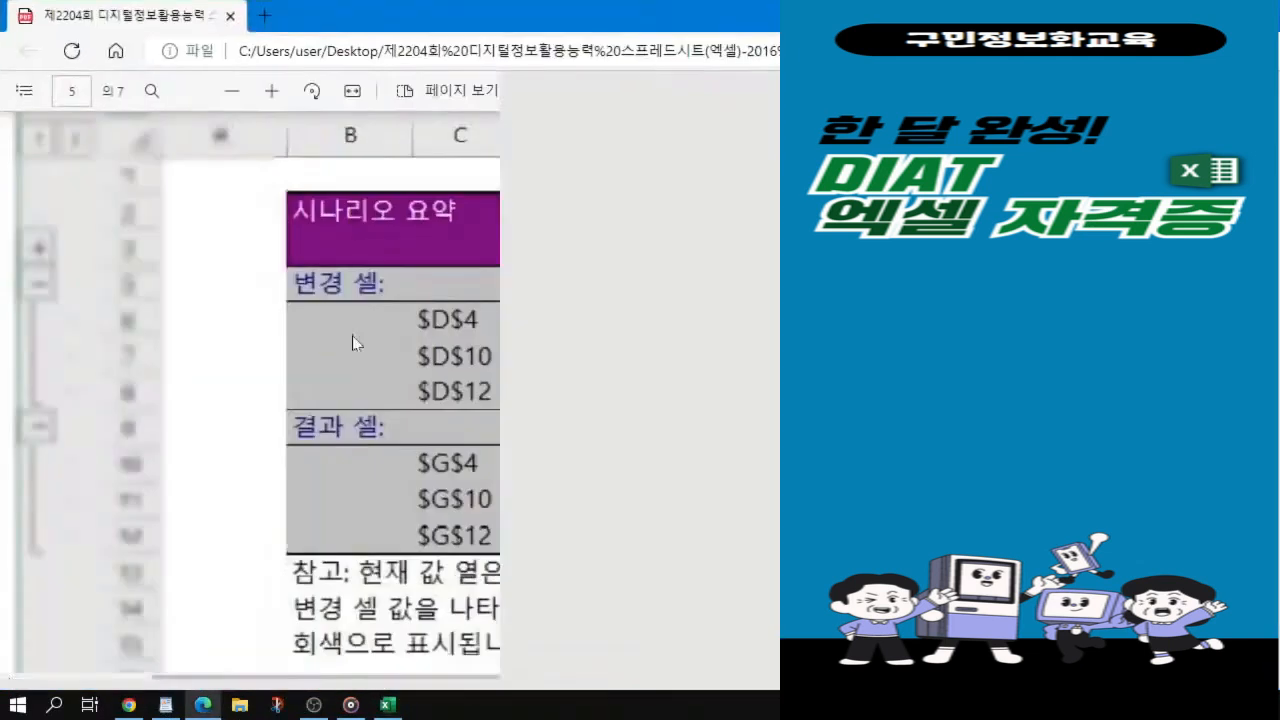
key("ctrl")
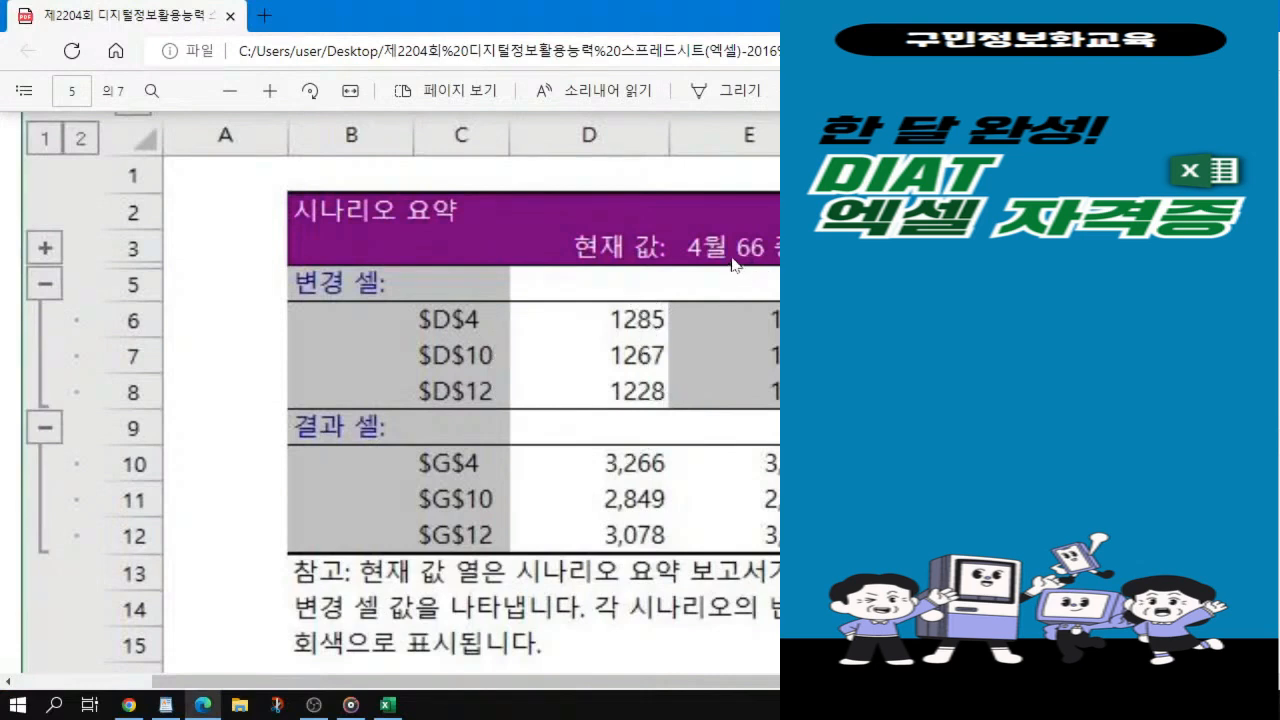
key("ctrl")
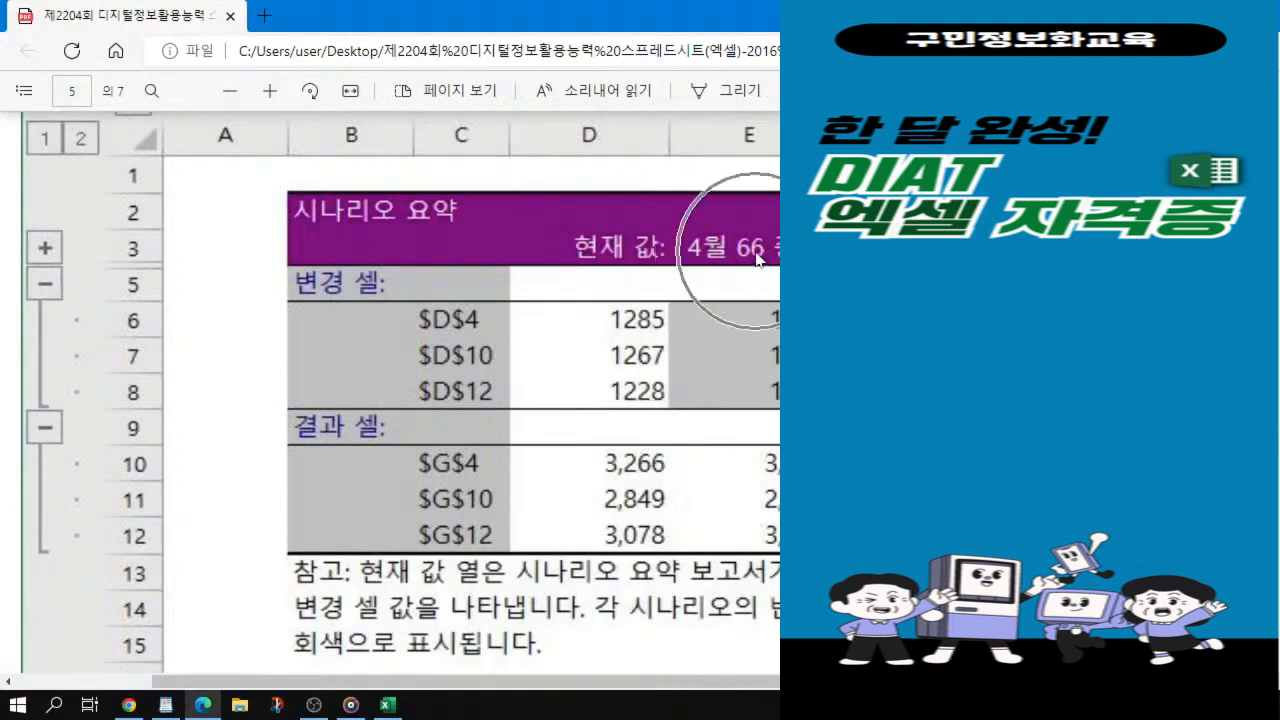
key("ctrl")
key("ctrl")
key("ctrl")
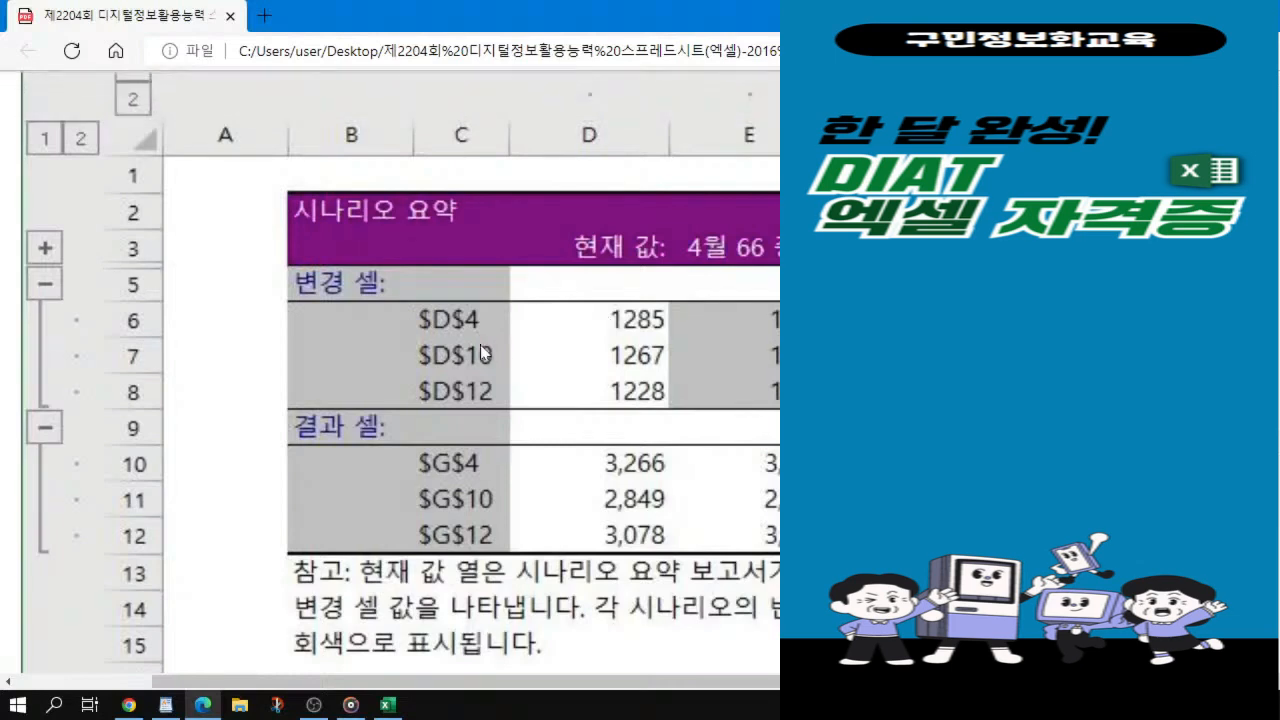
key("ctrl")
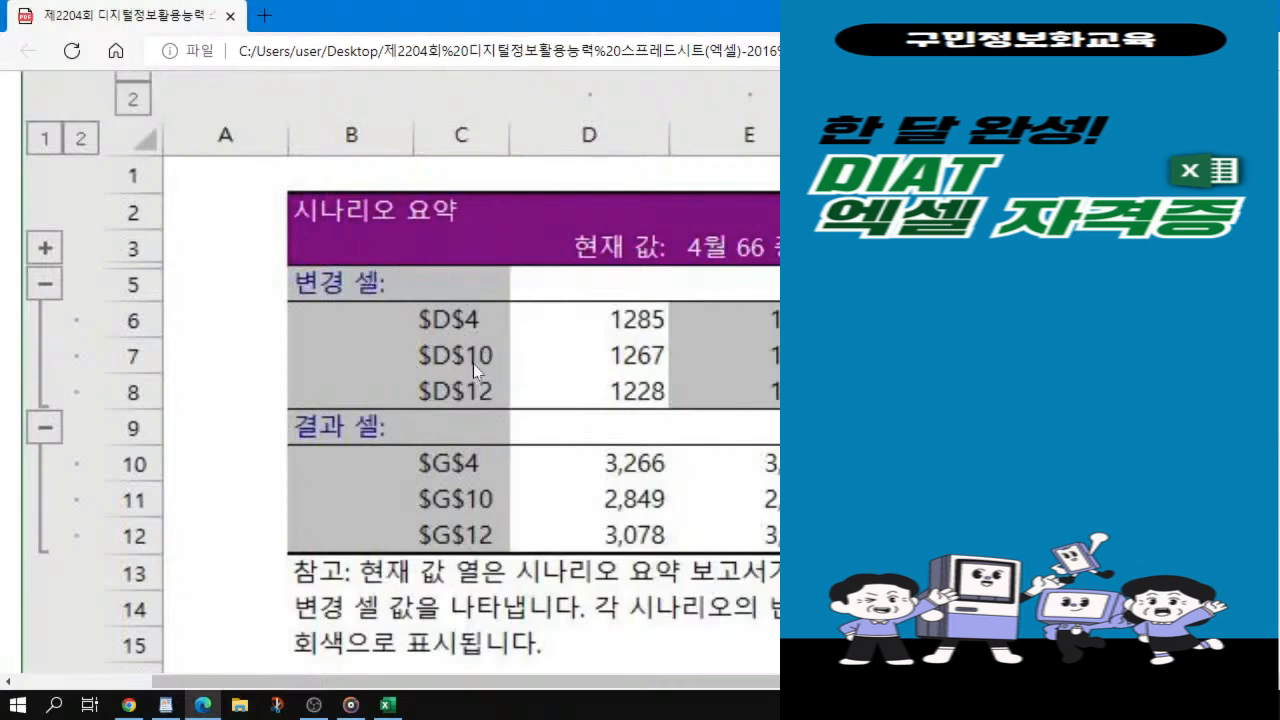
key("ctrl")
key("ctrl")
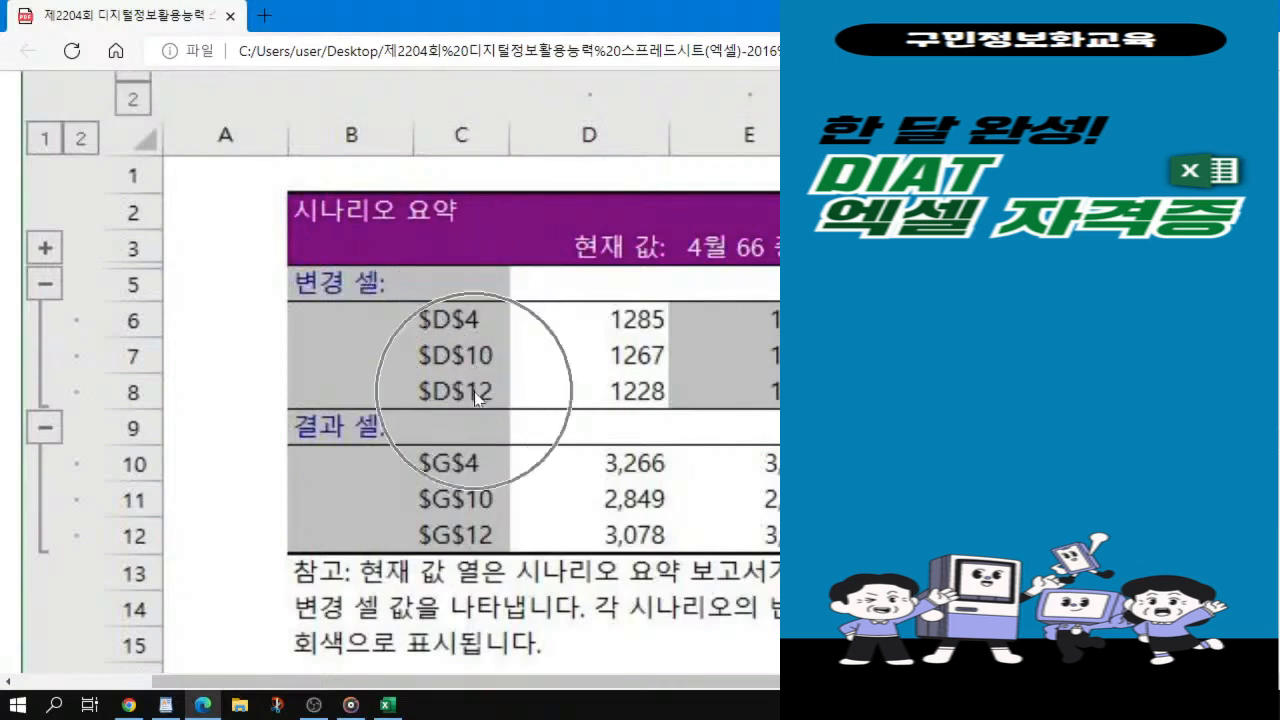
key("ctrl")
key("ctrl")
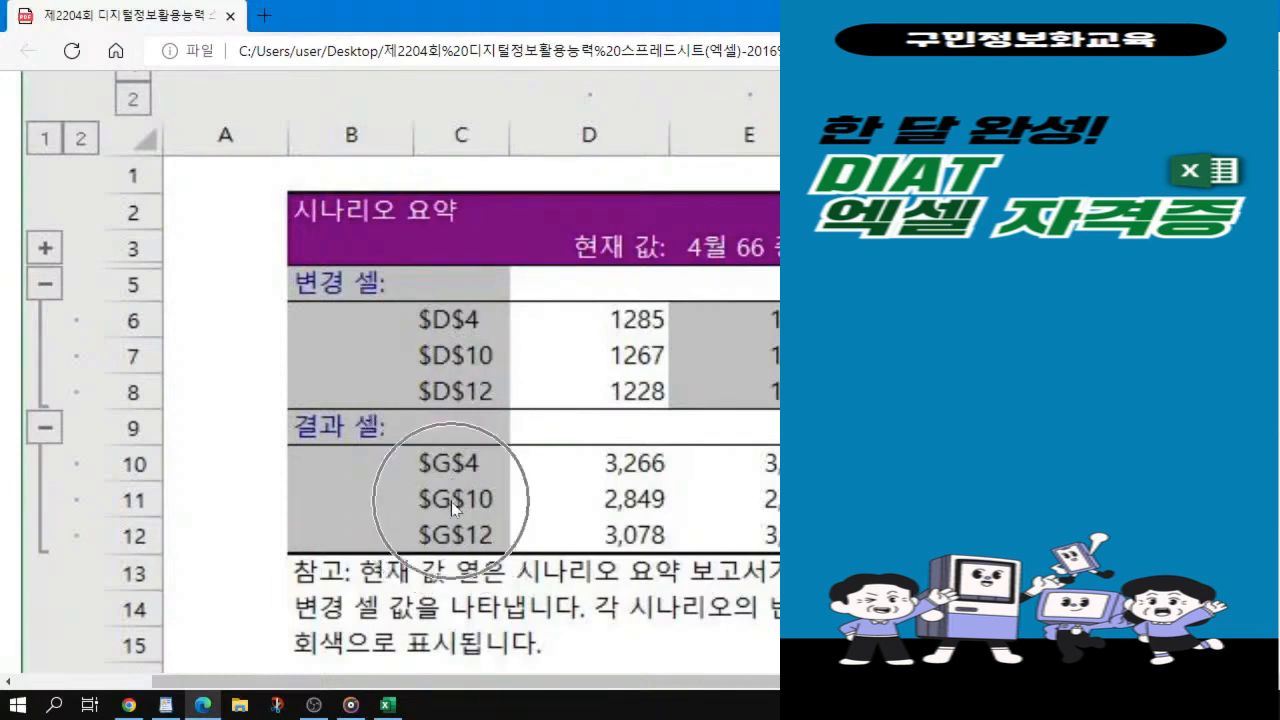
key("ctrl")
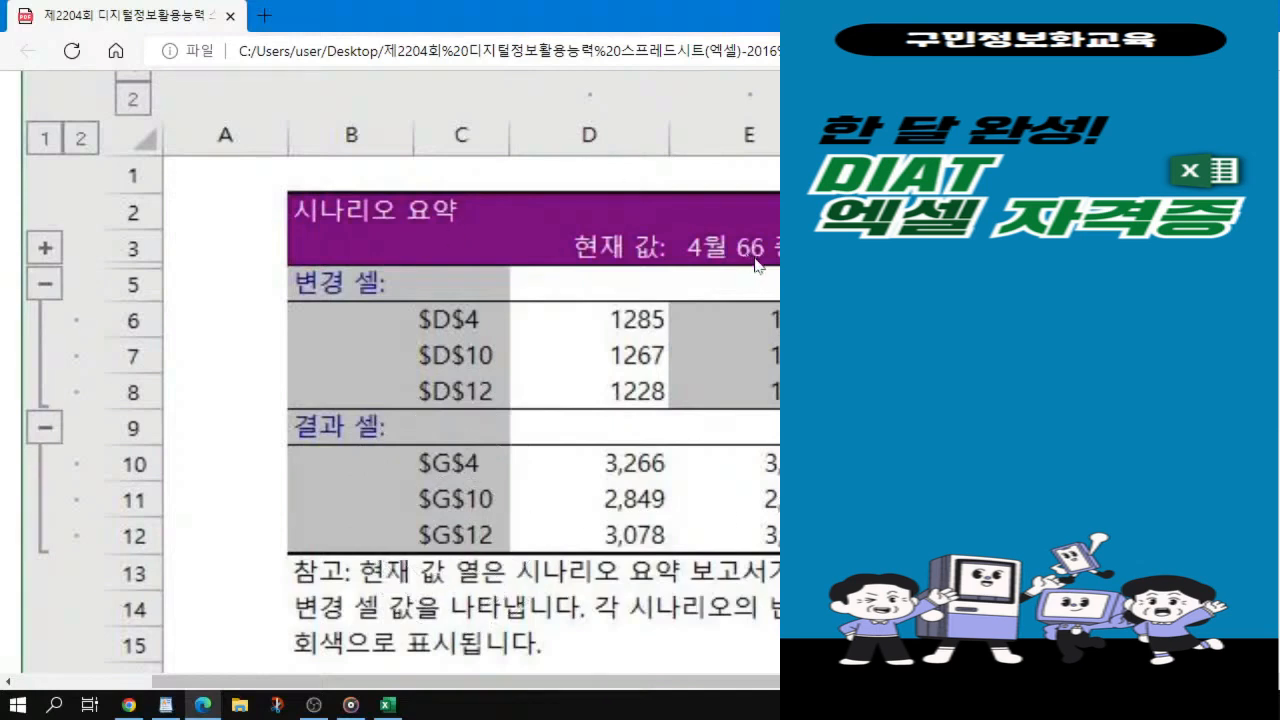
key("ctrl")
Step: Read the scenario task's 처리조건 for the two scenario names, the changes to 4월 and which 상세구분 rows are affected
scroll(400, 380, "down", 6)
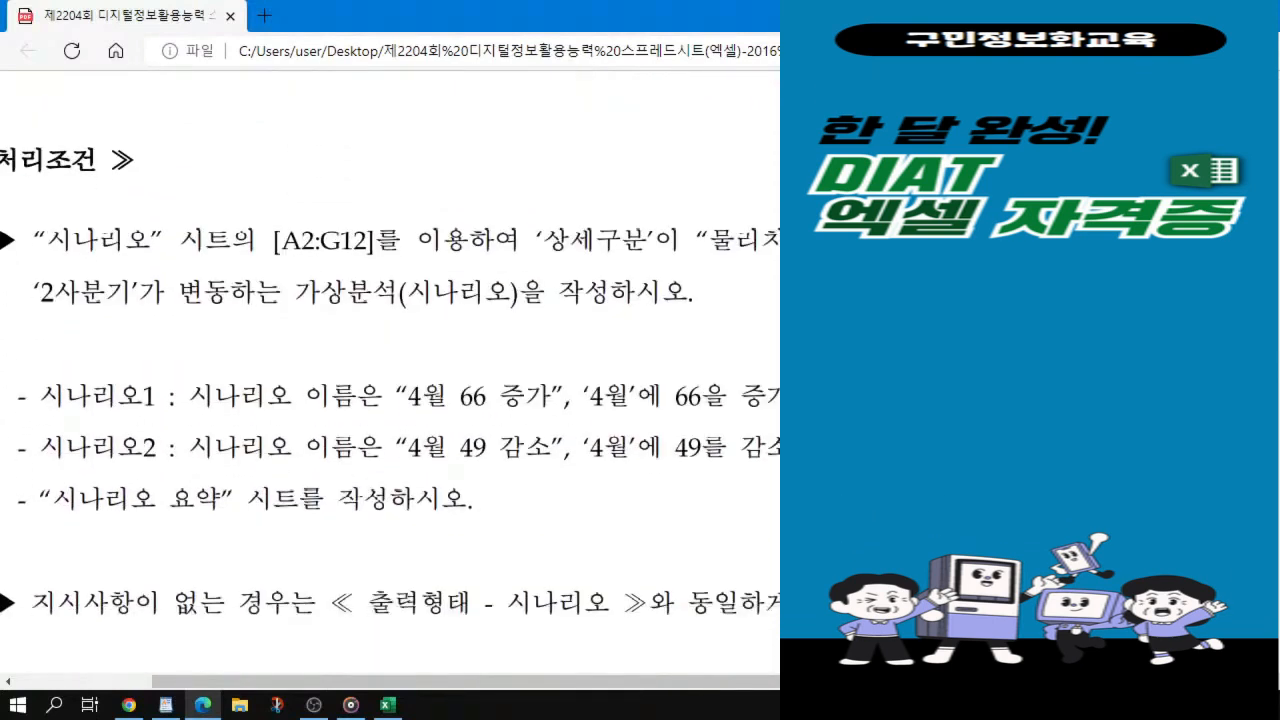
scroll(390, 380, "down", 1)
left_click_drag(395, 305, 580, 305)
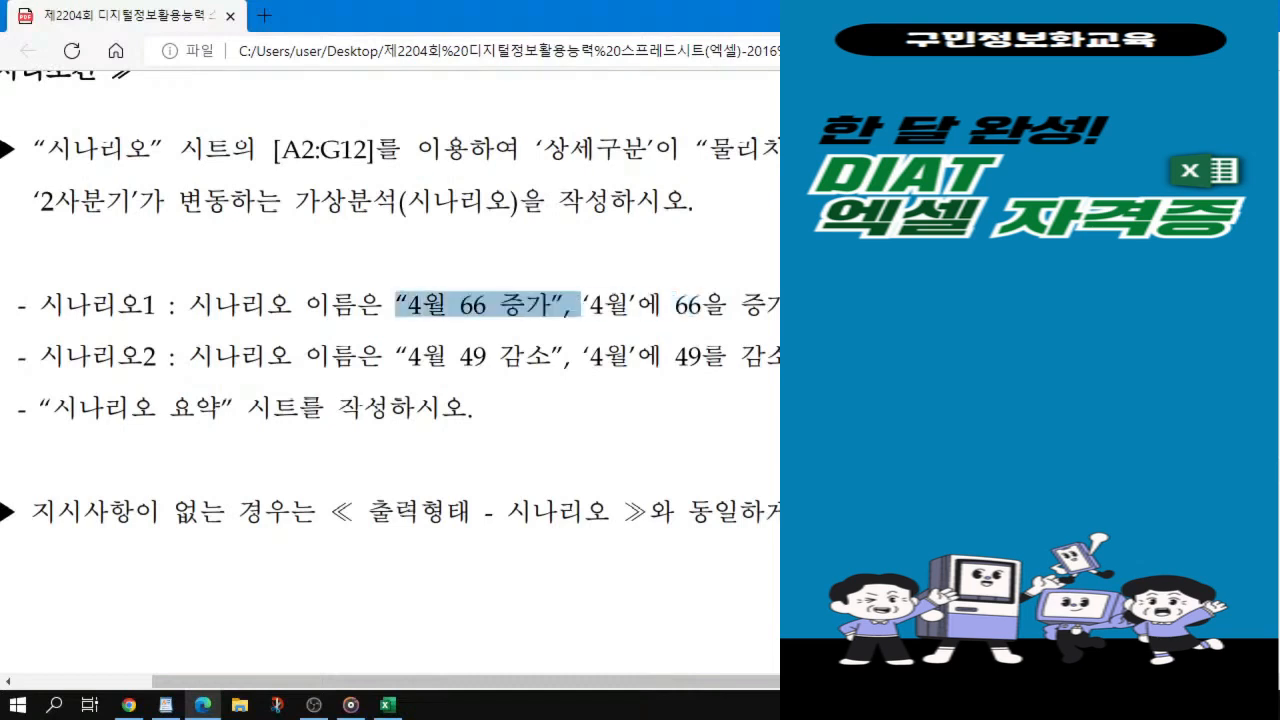
left_click_drag(395, 355, 580, 355)
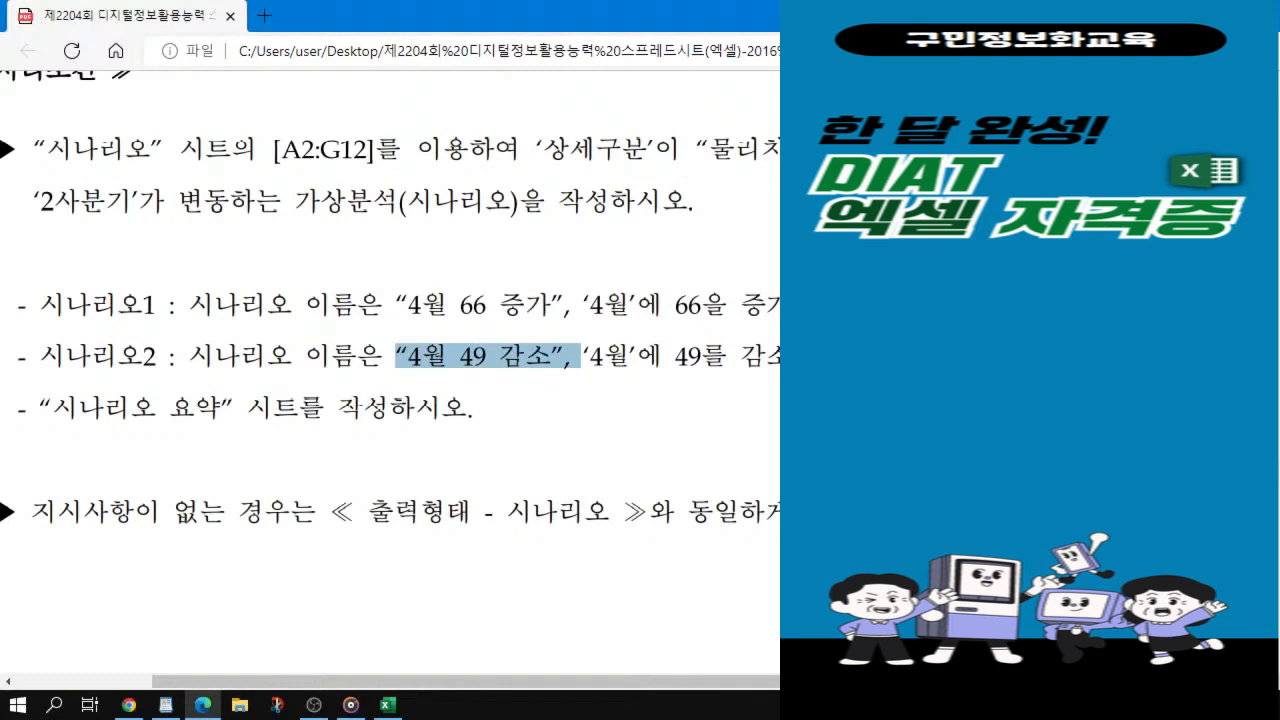
scroll(390, 380, "up", 1)
left_click(510, 448)
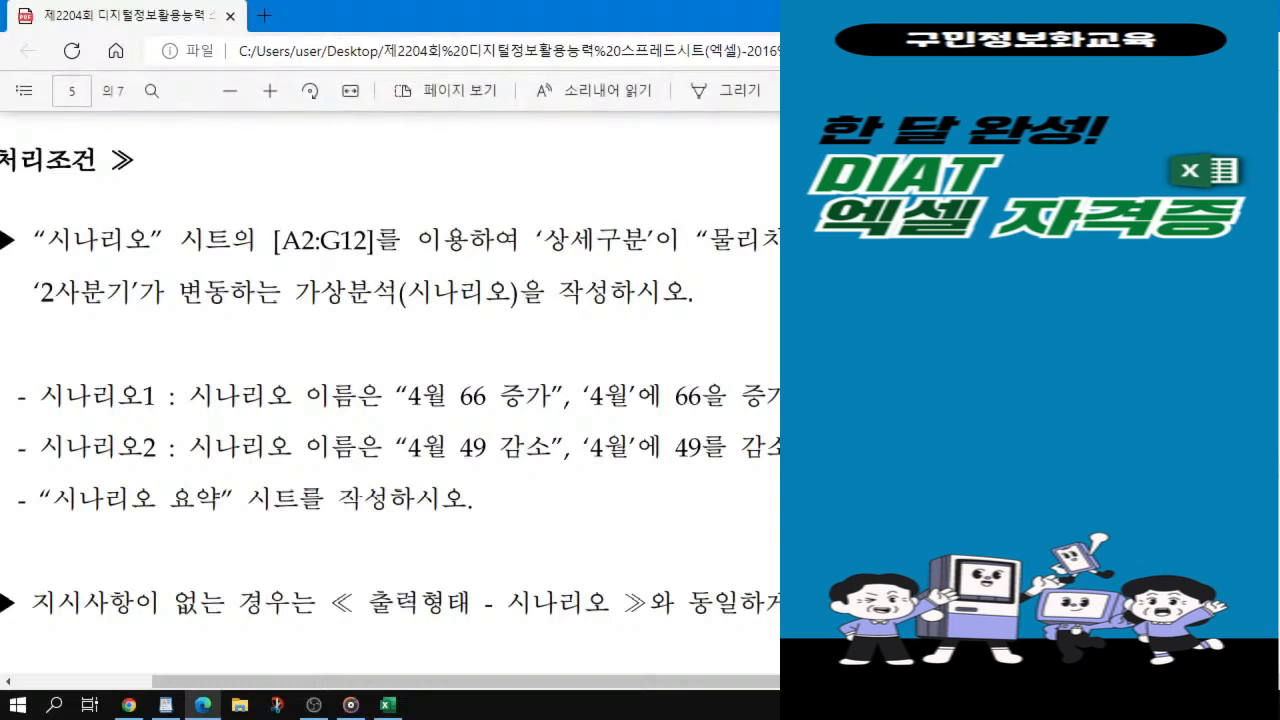
left_click_drag(34, 292, 230, 292)
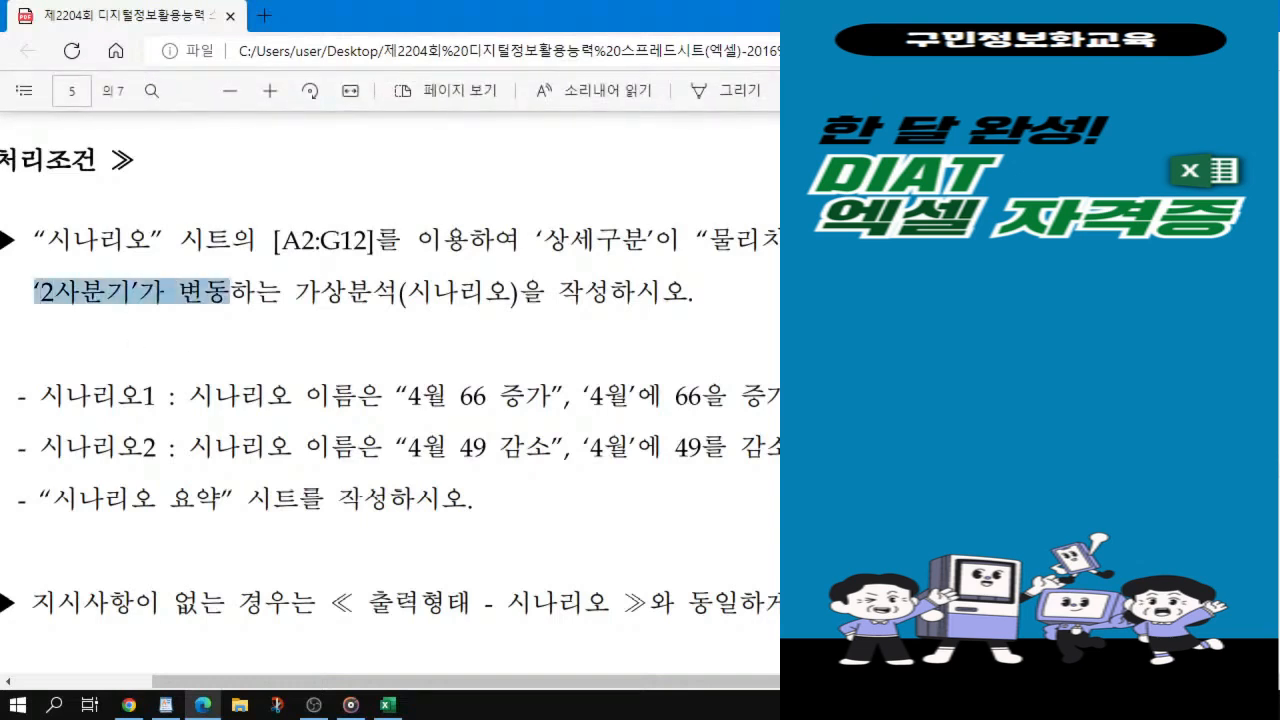
left_click(230, 292)
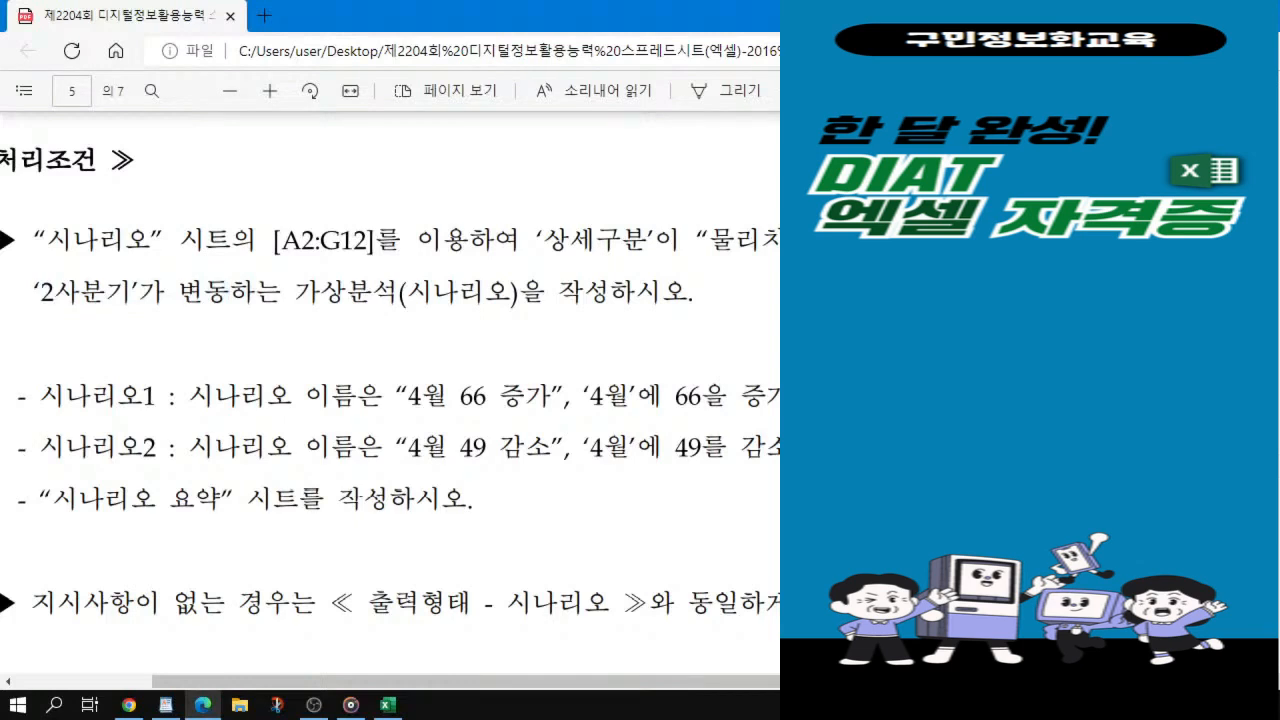
left_click_drag(697, 240, 779, 240)
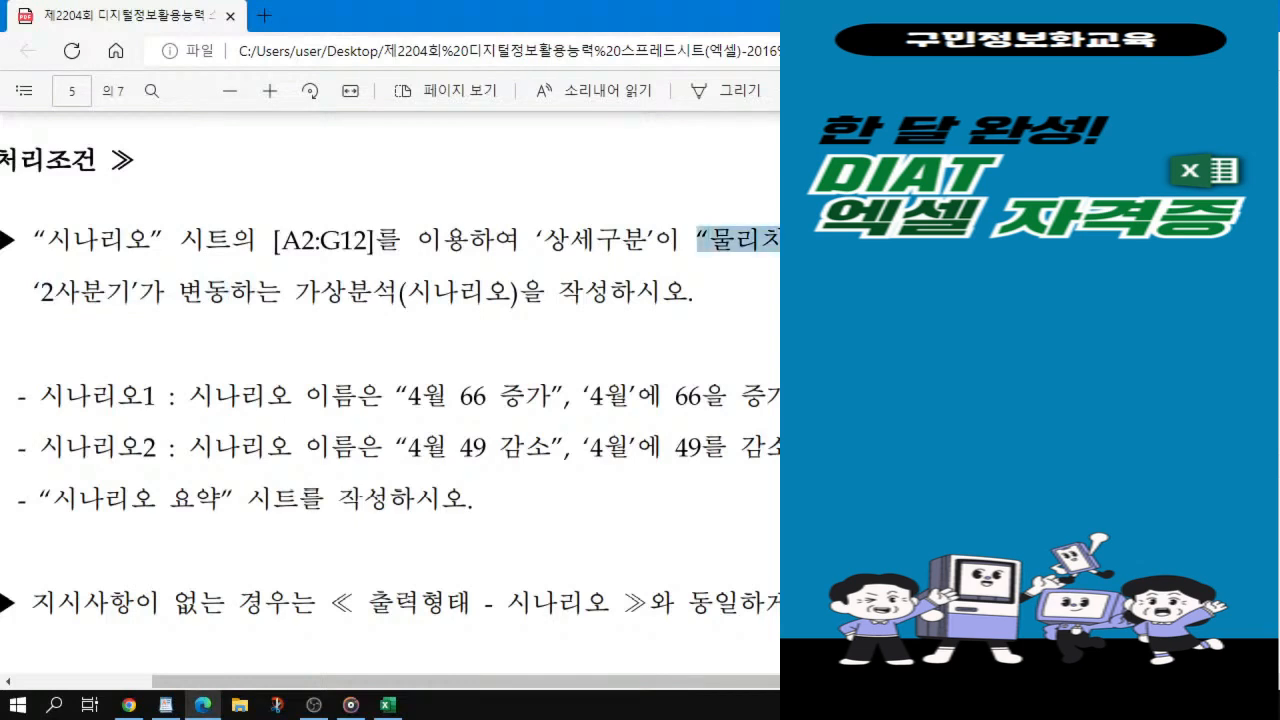
Step: Switch back to the Excel workbook and open the Scenario Manager for the 시나리오 sheet
key("alt+Tab")
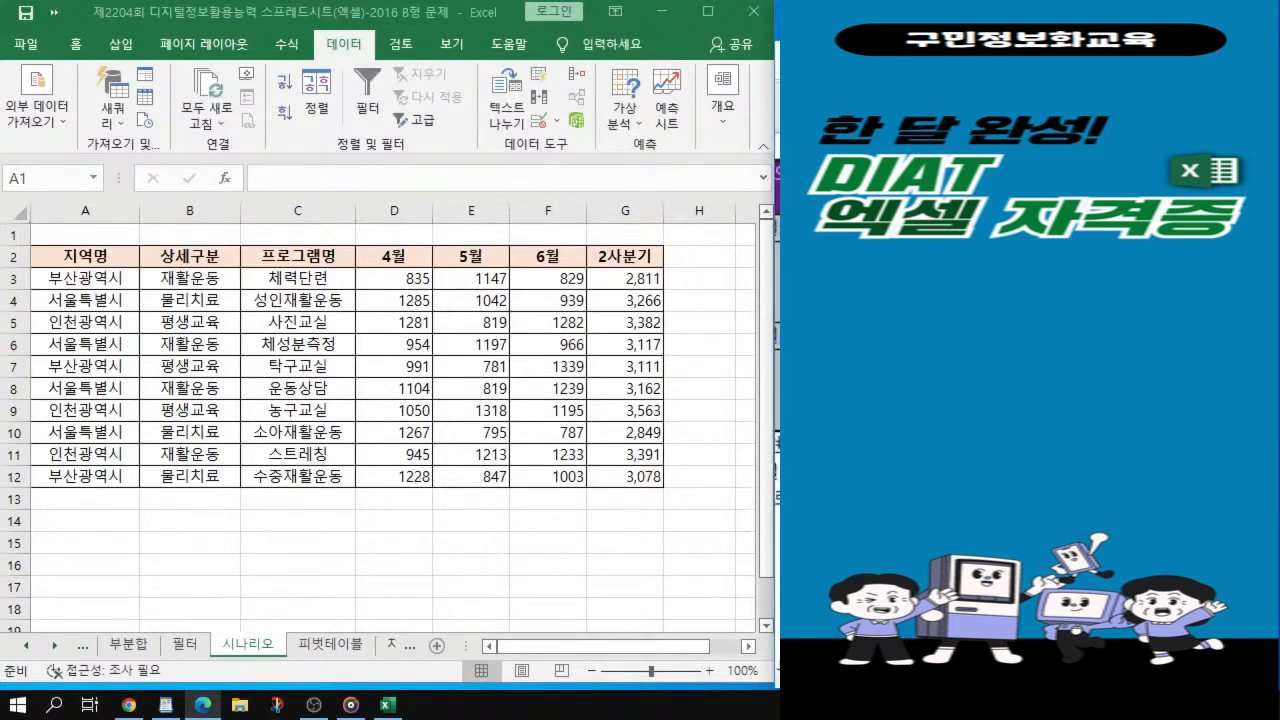
left_click(204, 339)
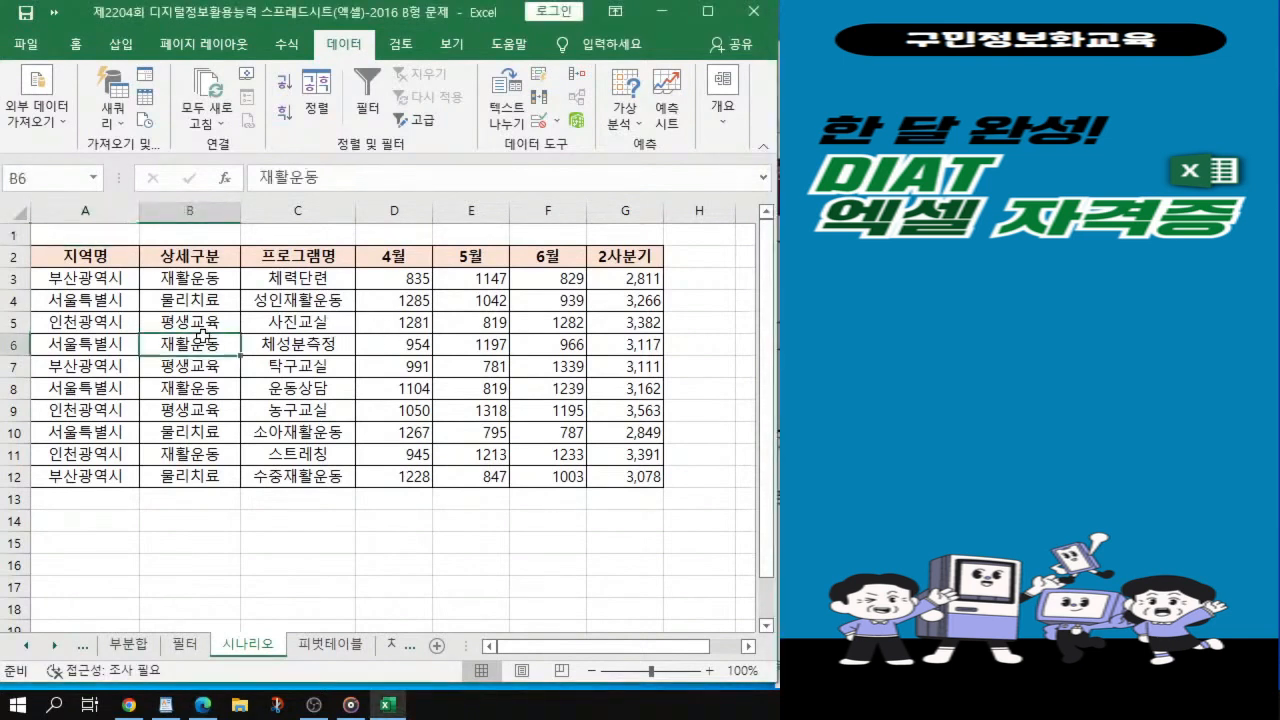
left_click(284, 344)
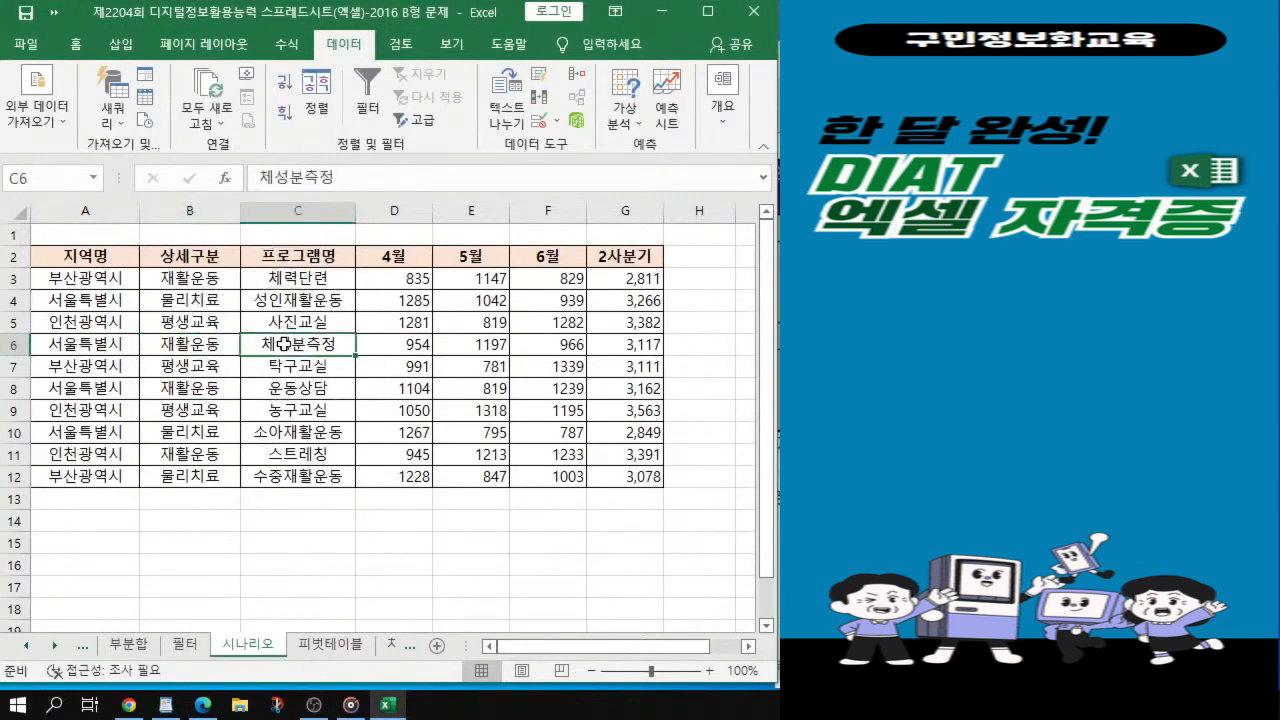
key("ctrl")
left_click(628, 126)
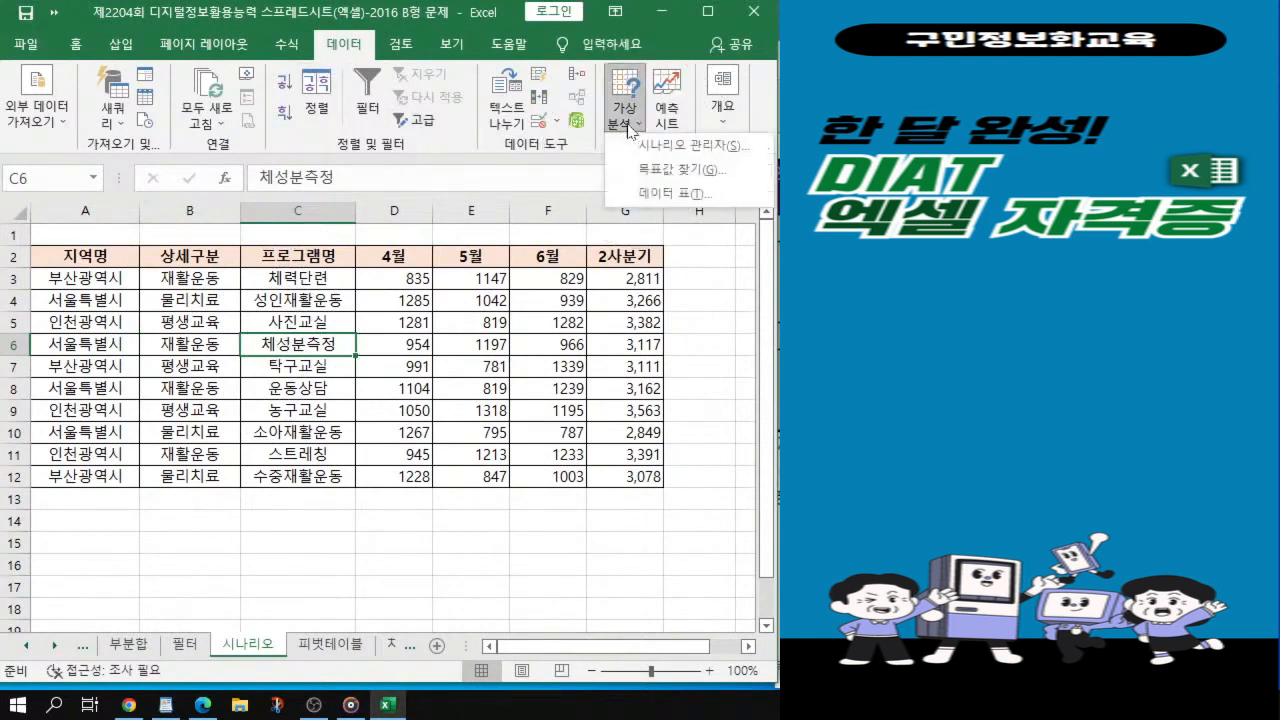
key("ctrl")
key("ctrl")
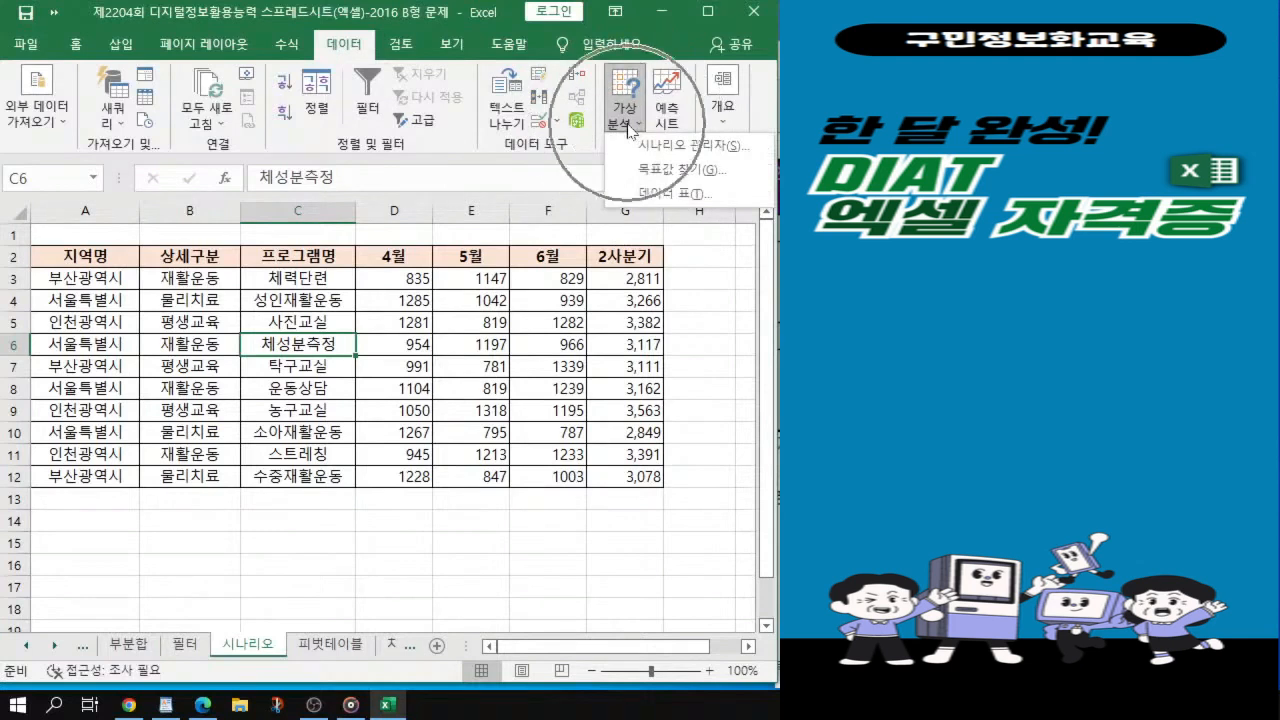
key("ctrl")
key("ctrl")
key("ctrl")
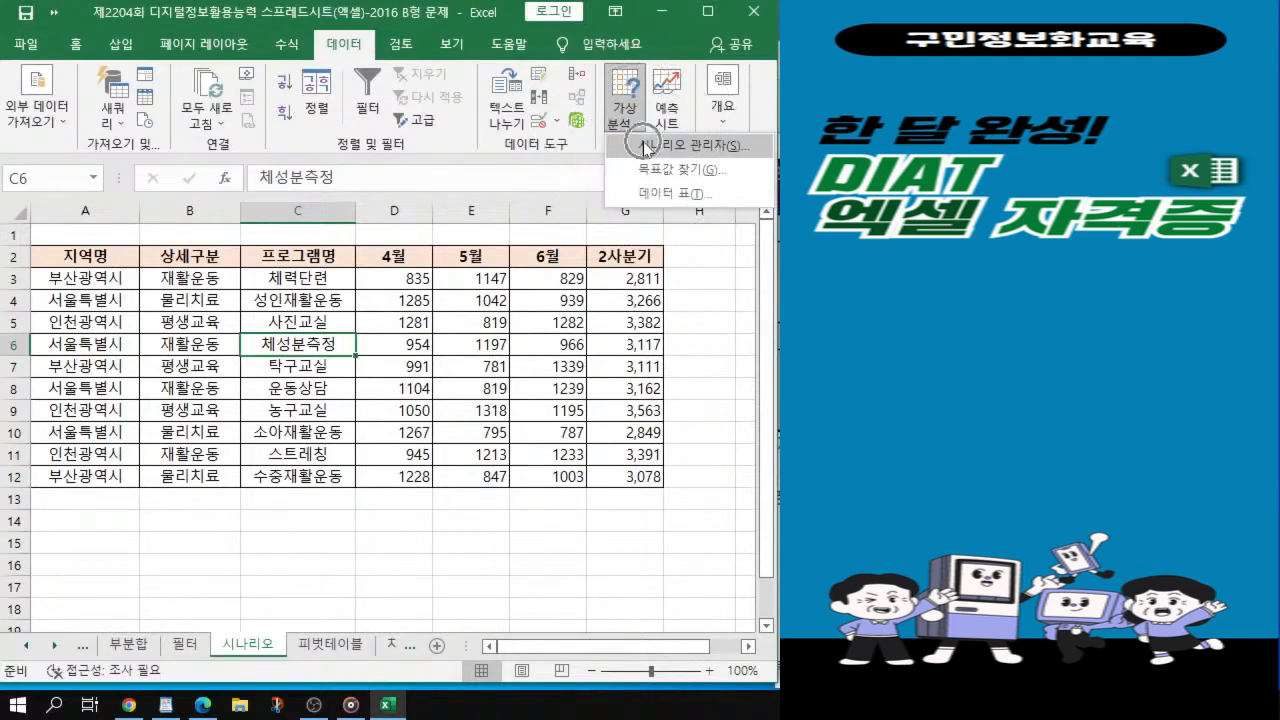
key("ctrl")
key("ctrl")
left_click(645, 150)
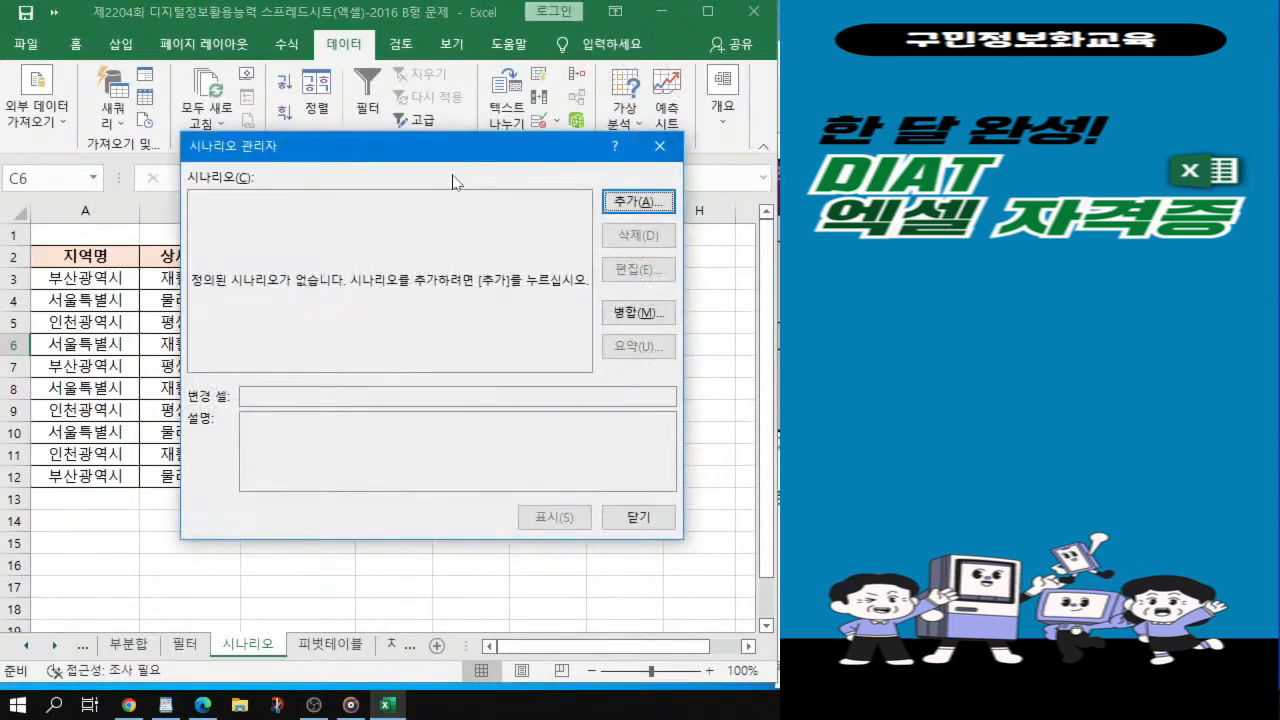
Step: Add a new scenario and name it 4월 66 증가
left_click_drag(450, 157, 419, 151)
left_click(606, 197)
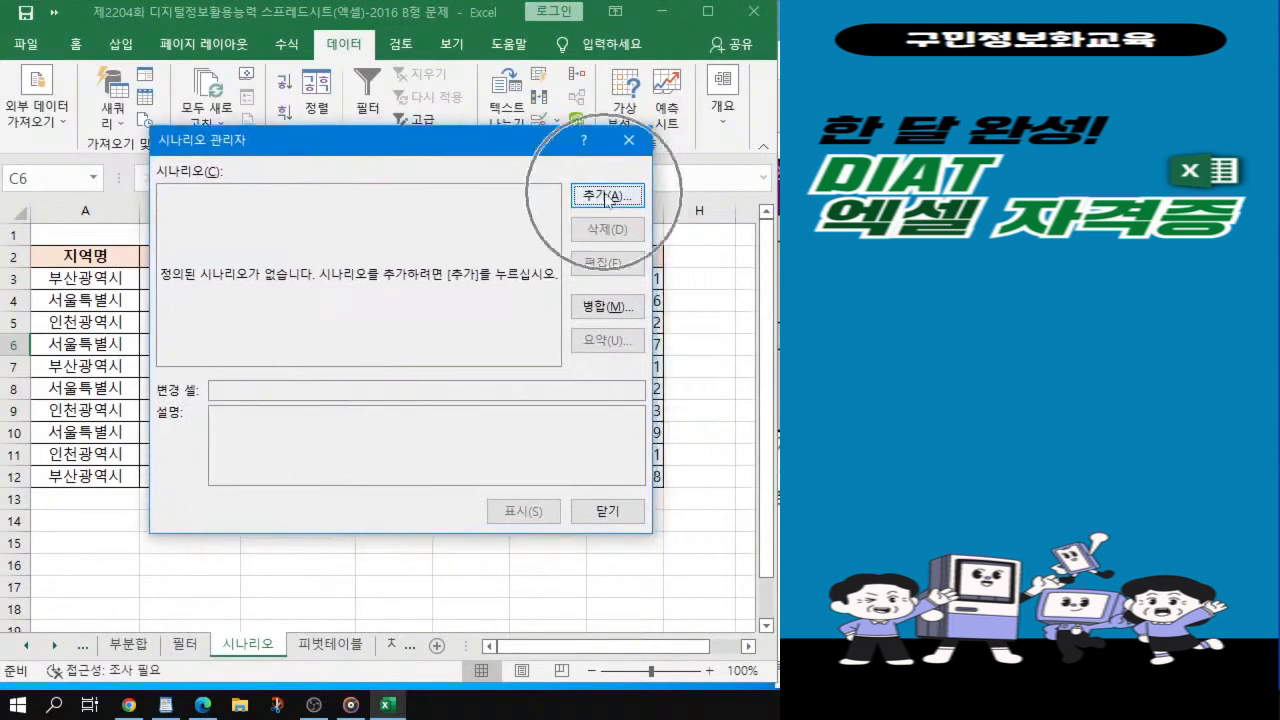
left_click(606, 197)
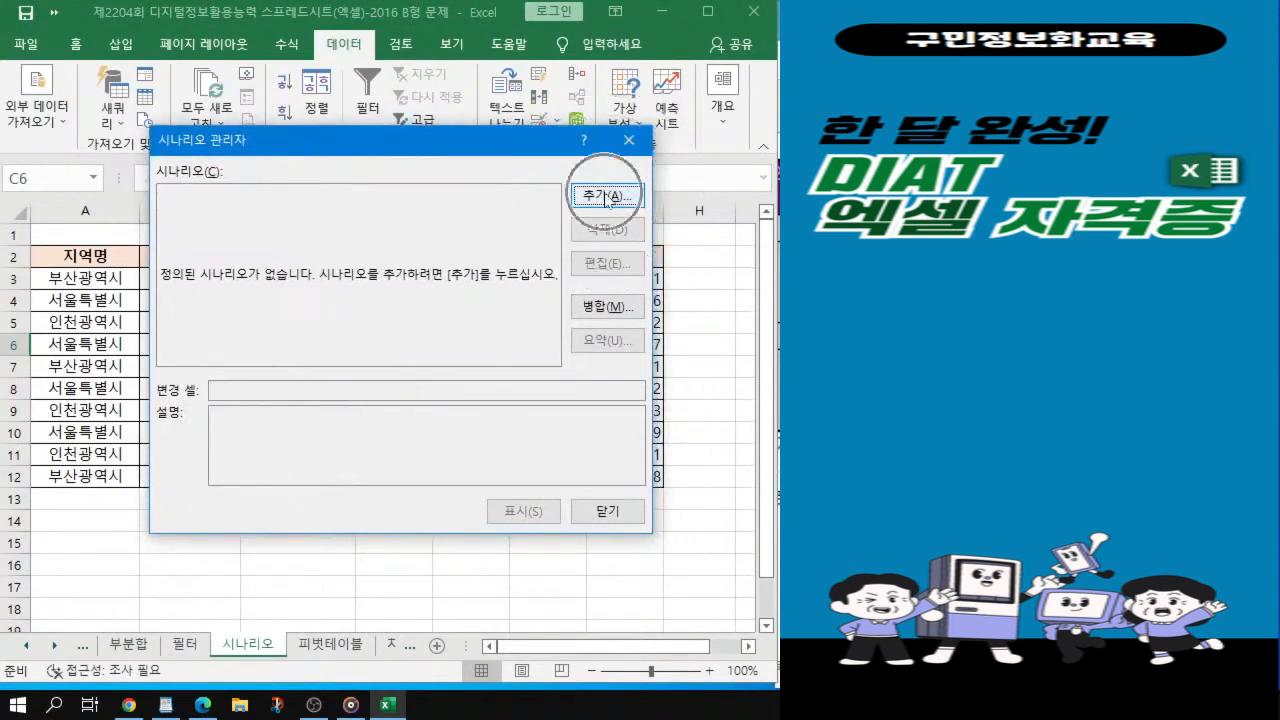
left_click(606, 197)
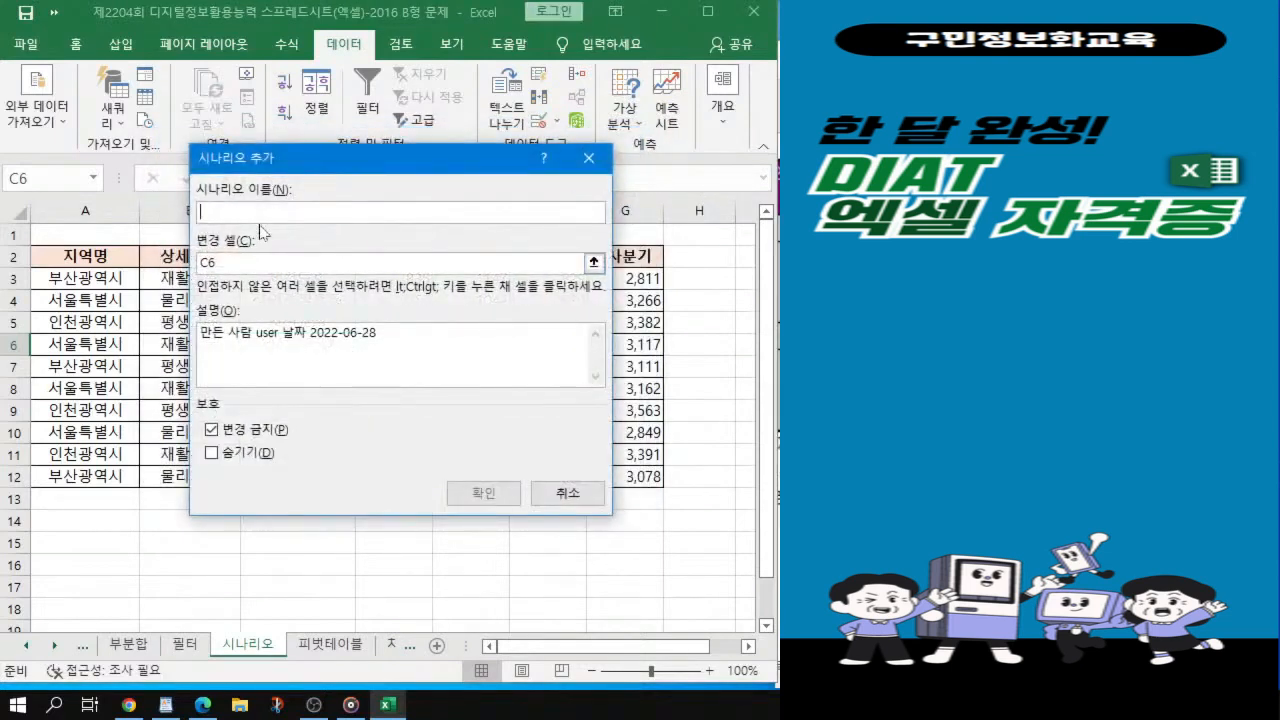
type("4")
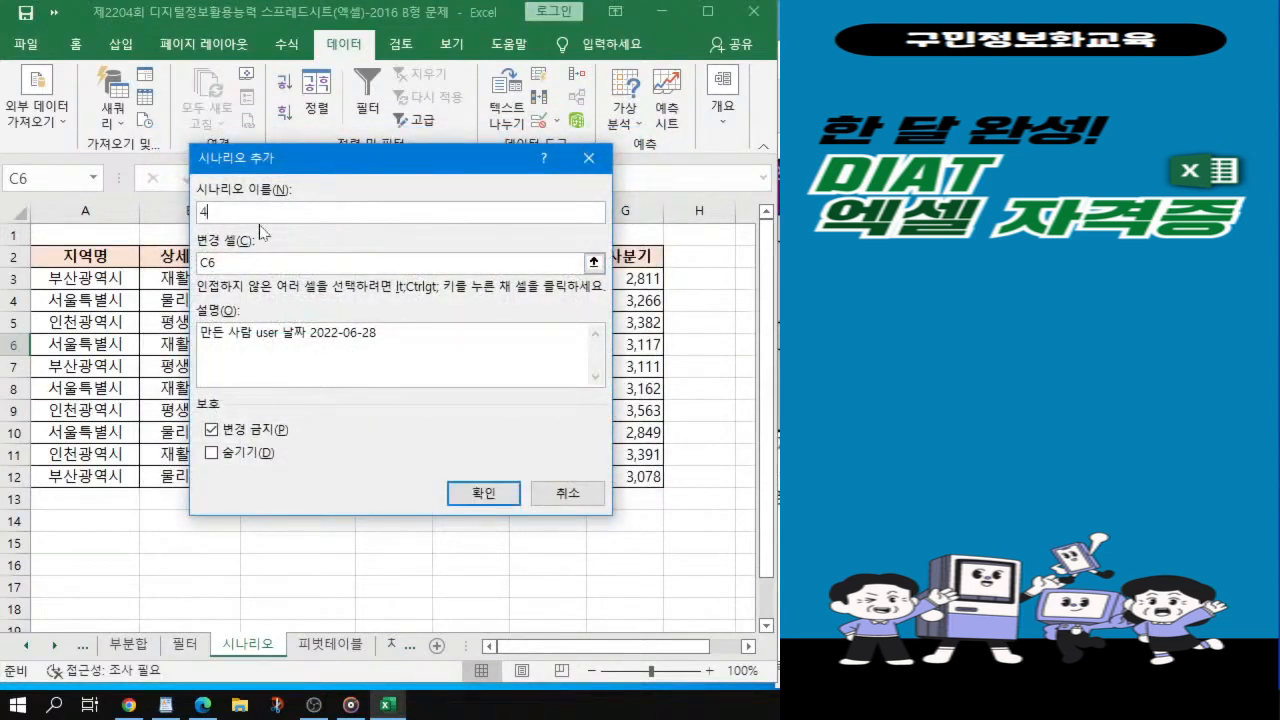
type("월 66 증가")
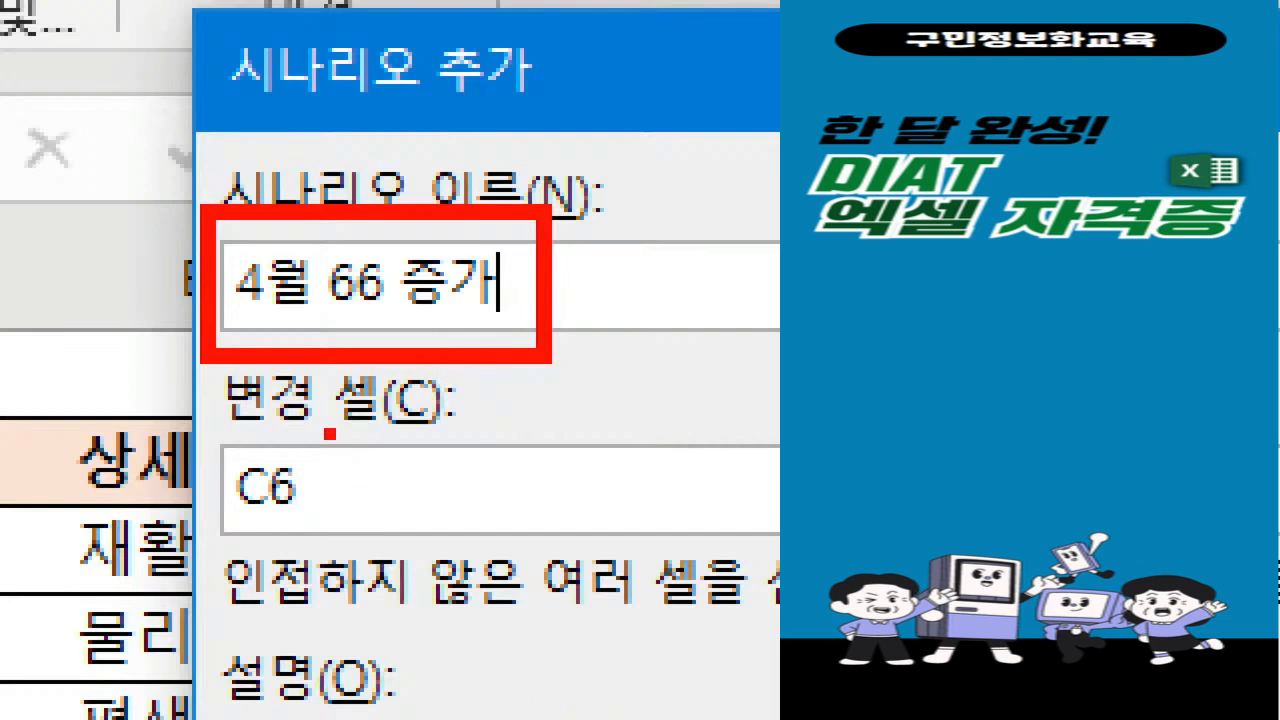
Step: Set the scenario's changing cells to the 물리치료 rows' 4월 values, D4, D10 and D12, and accept the definition
mouse_move(329, 454)
left_mouse_down()
mouse_move(362, 484)
mouse_move(430, 432)
left_mouse_up()
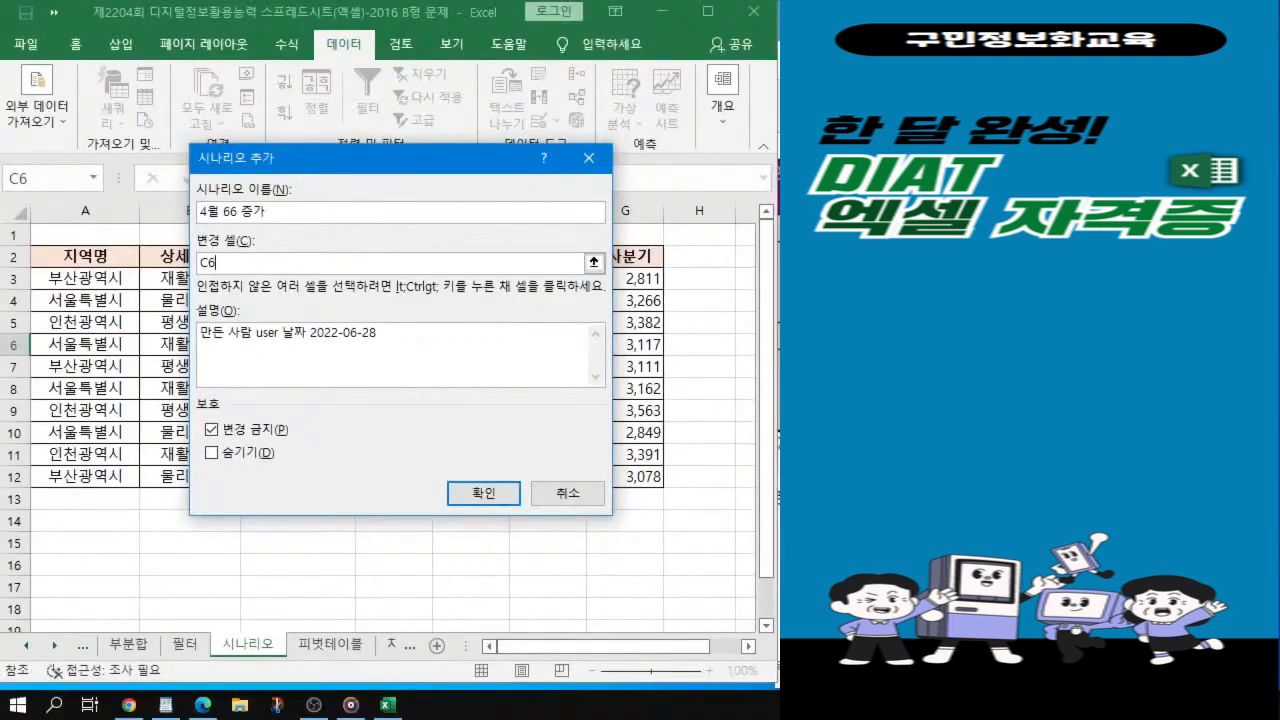
key("BackSpace")
left_click_drag(402, 166, 713, 171)
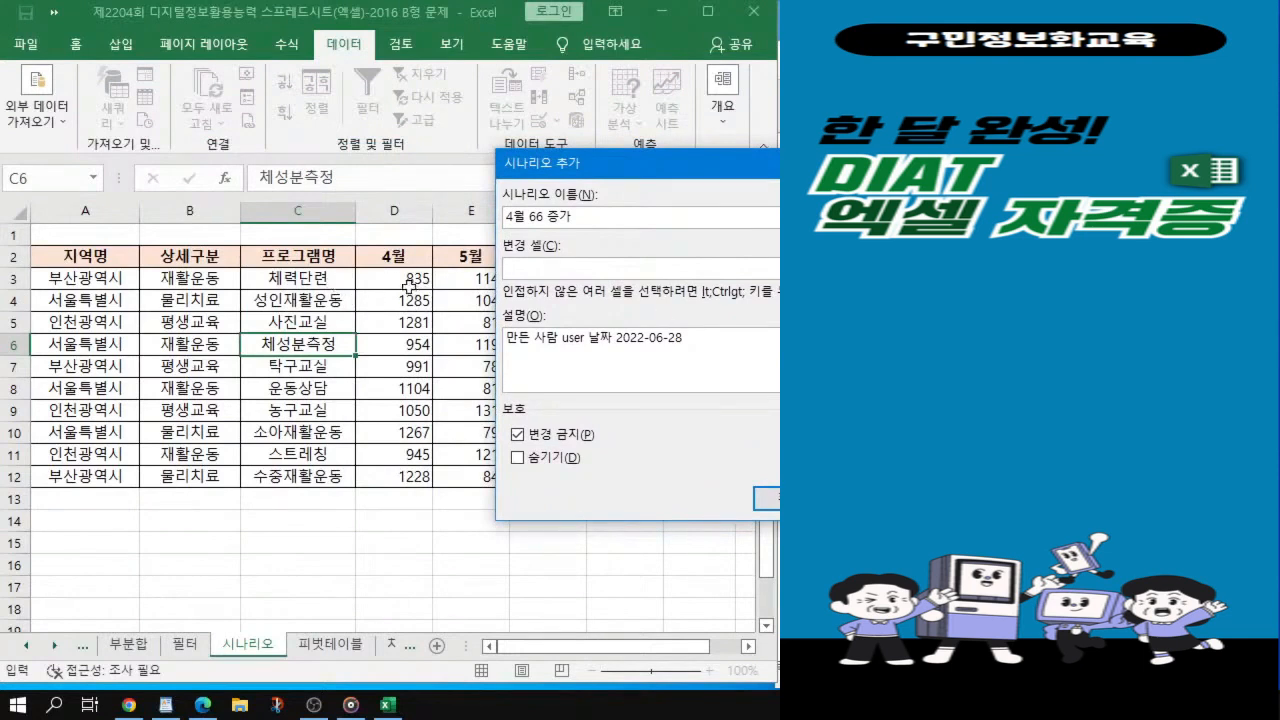
left_click(396, 300)
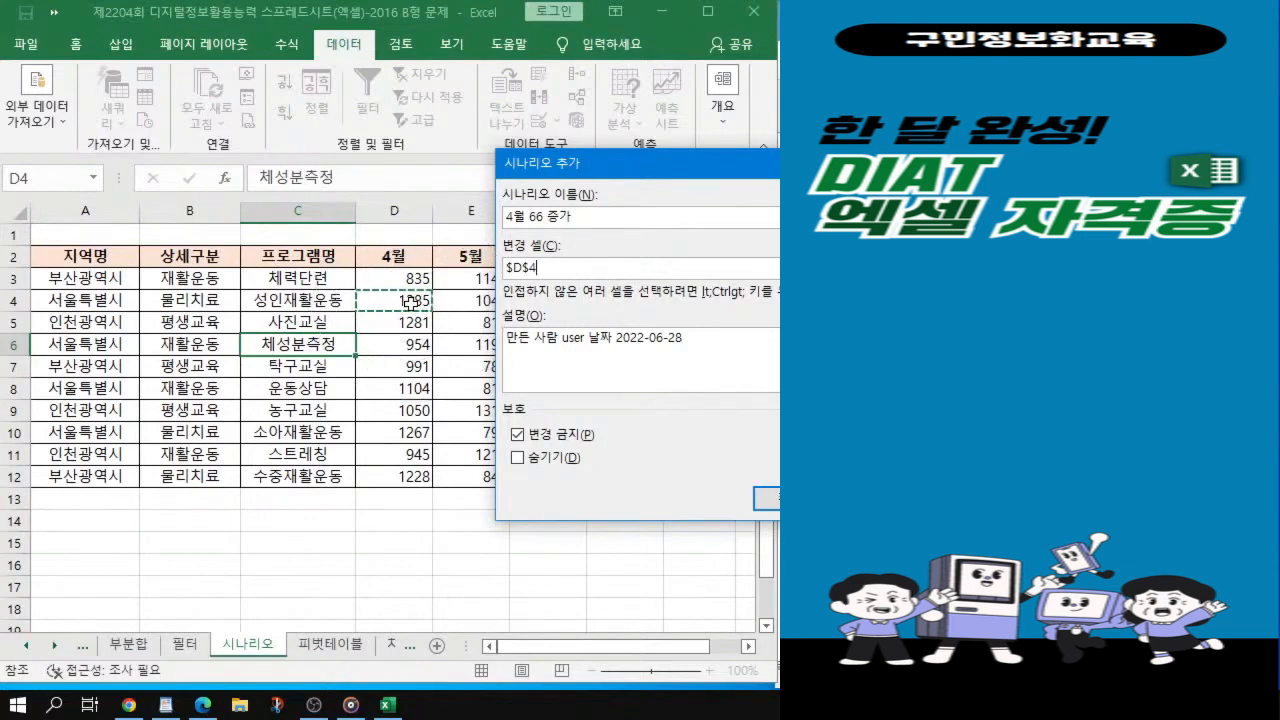
left_click_drag(700, 163, 415, 521)
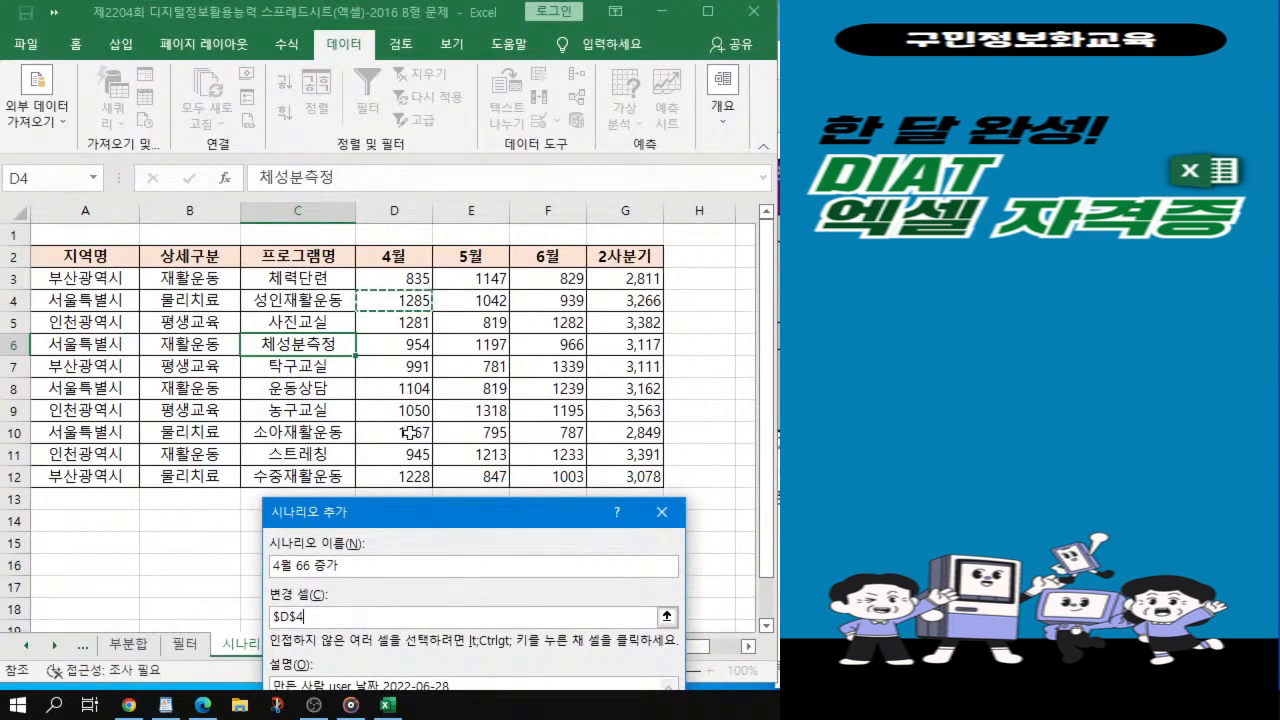
left_click(410, 432, "ctrl")
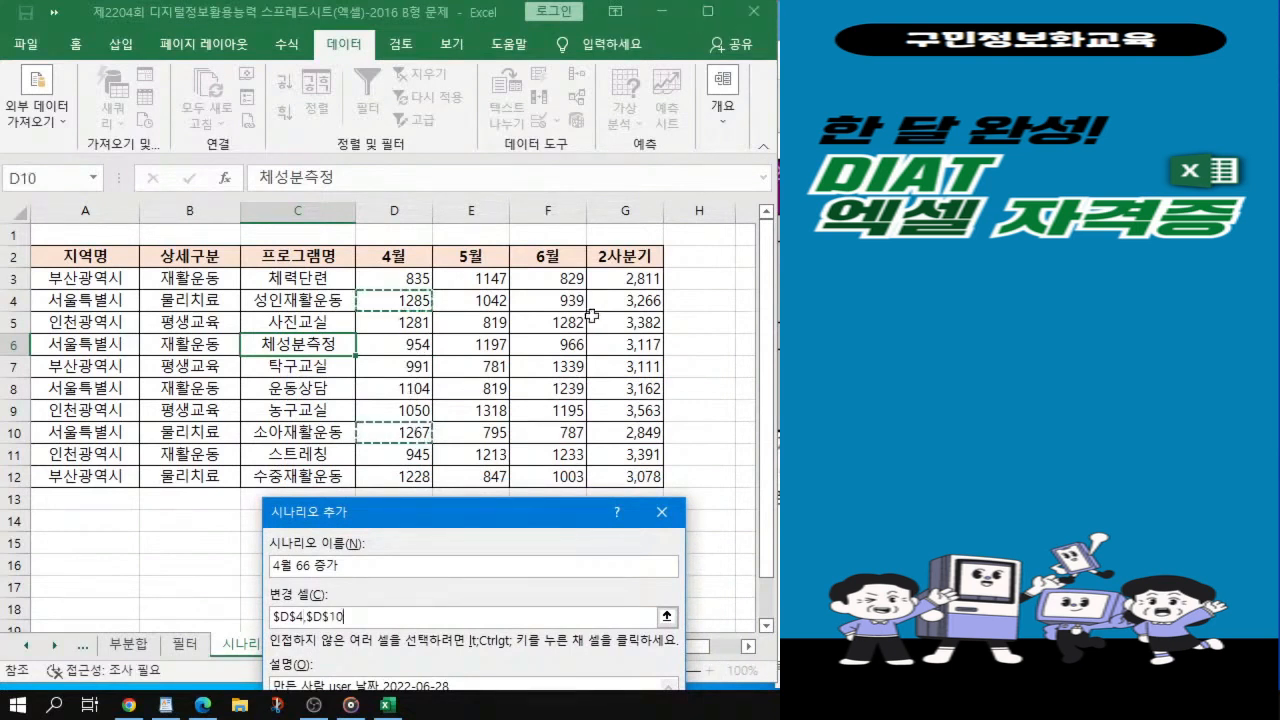
left_click(413, 478, "ctrl")
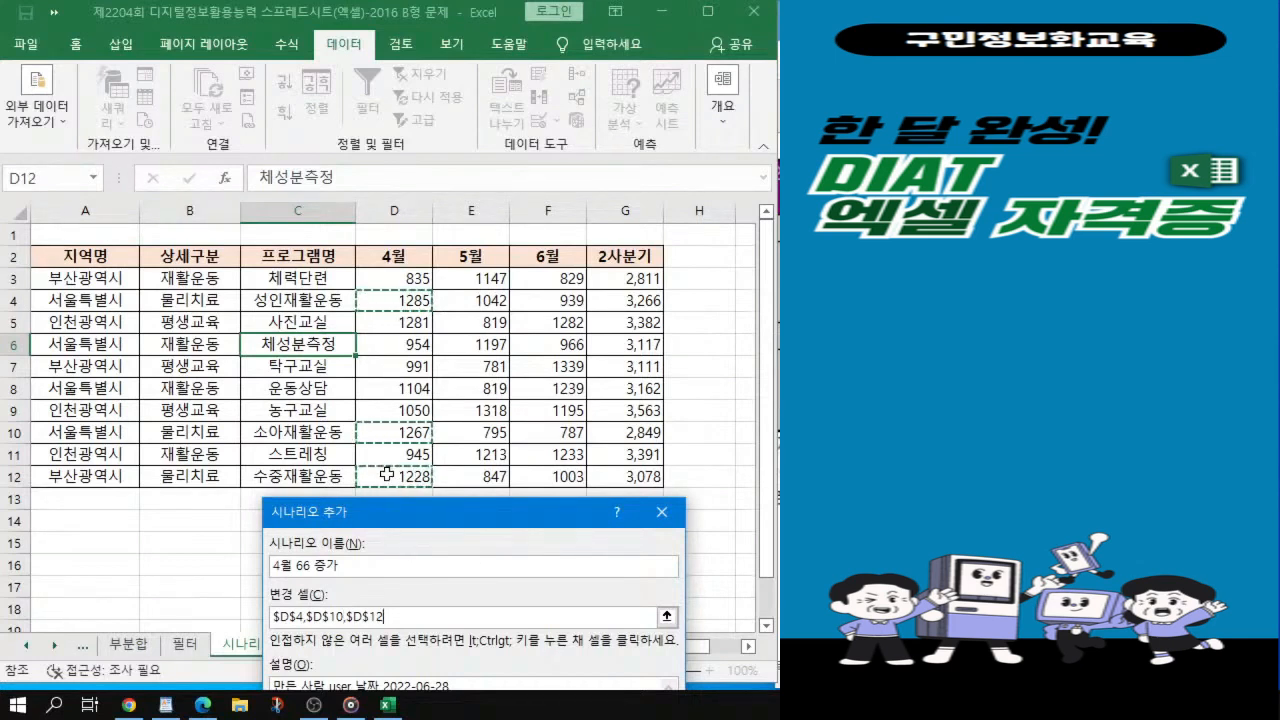
left_click_drag(509, 511, 540, 153)
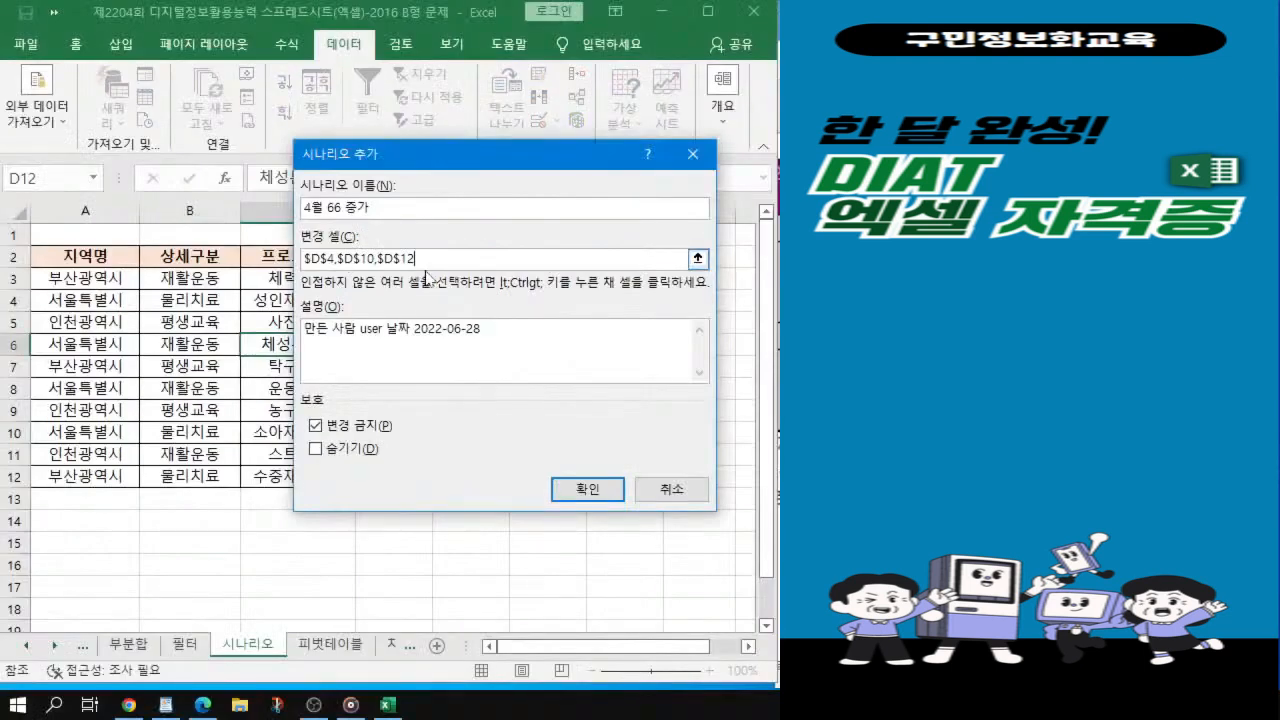
left_click(590, 491)
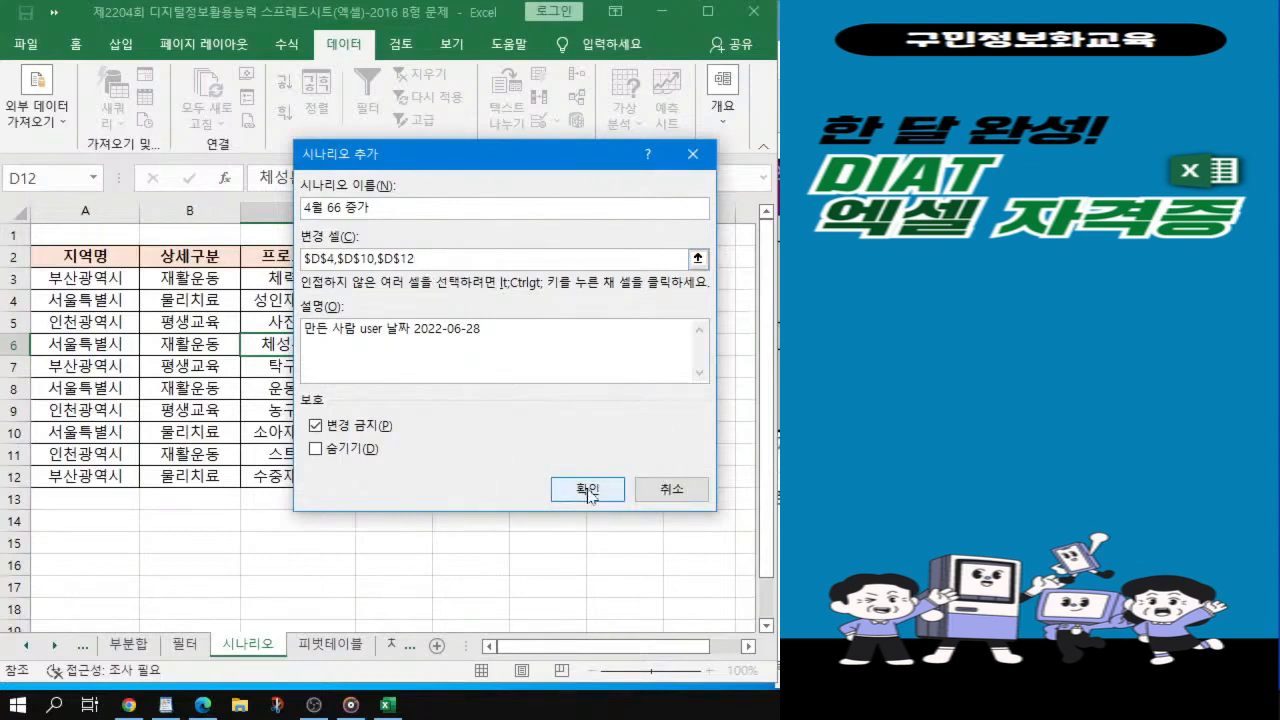
left_click(590, 491)
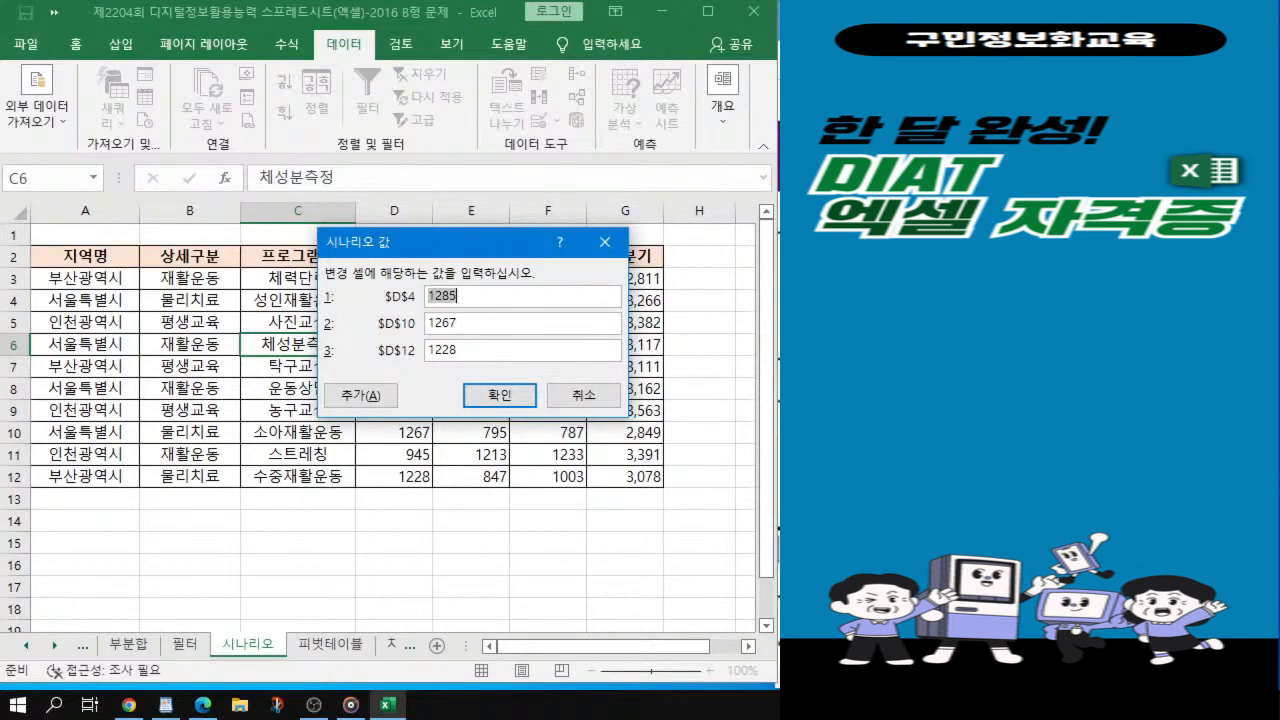
Step: Enter the 4월 66 증가 scenario values: 1351 for D4, 1333 for D10 and 1294 for D12
type("1351")
key("shift+Home")
type("1333")
key("Tab")
type("1")
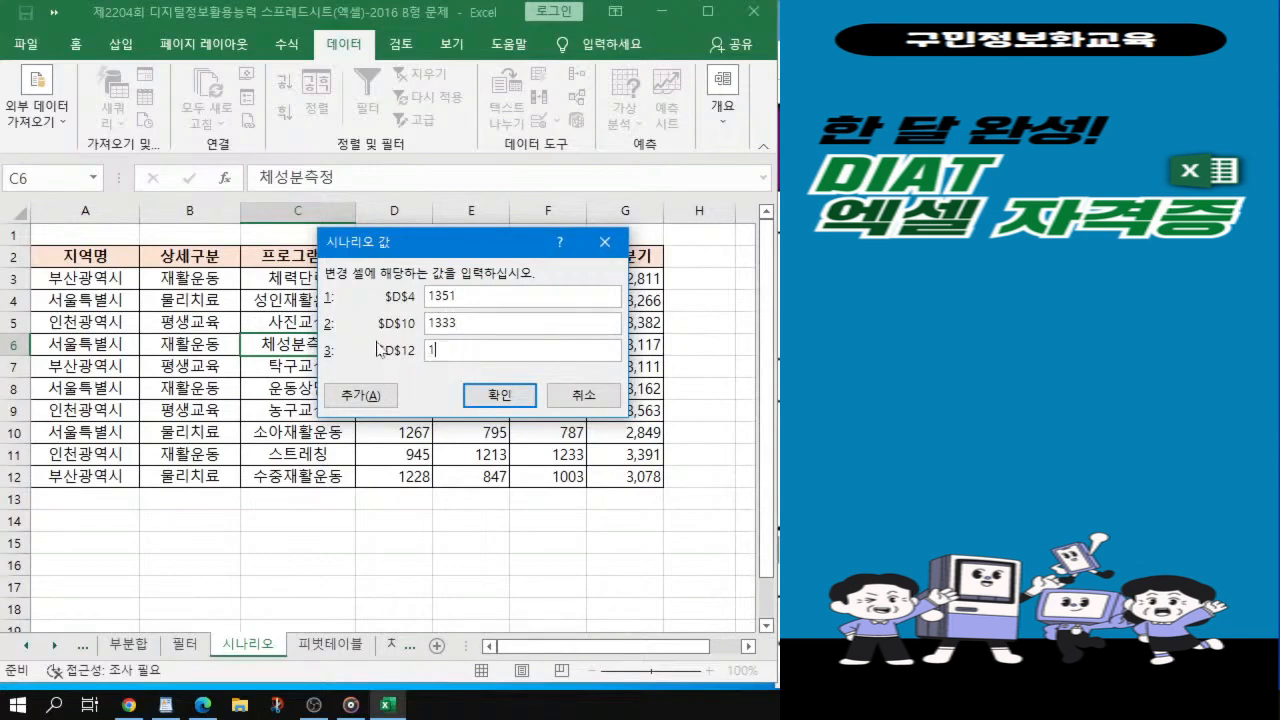
type("294")
Step: Add a second scenario named 4월 49 감소, keeping D4, D10 and D12 as its changing cells
left_click(362, 399)
key("alt+Tab")
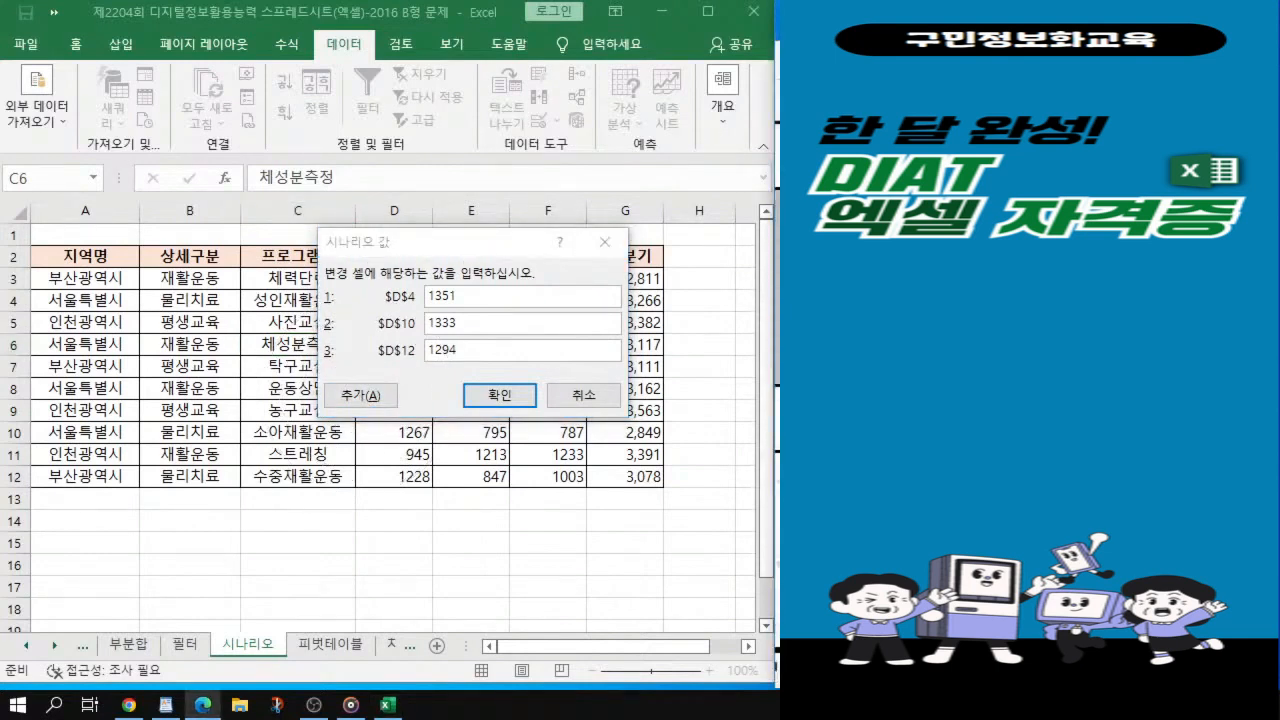
left_click(363, 397)
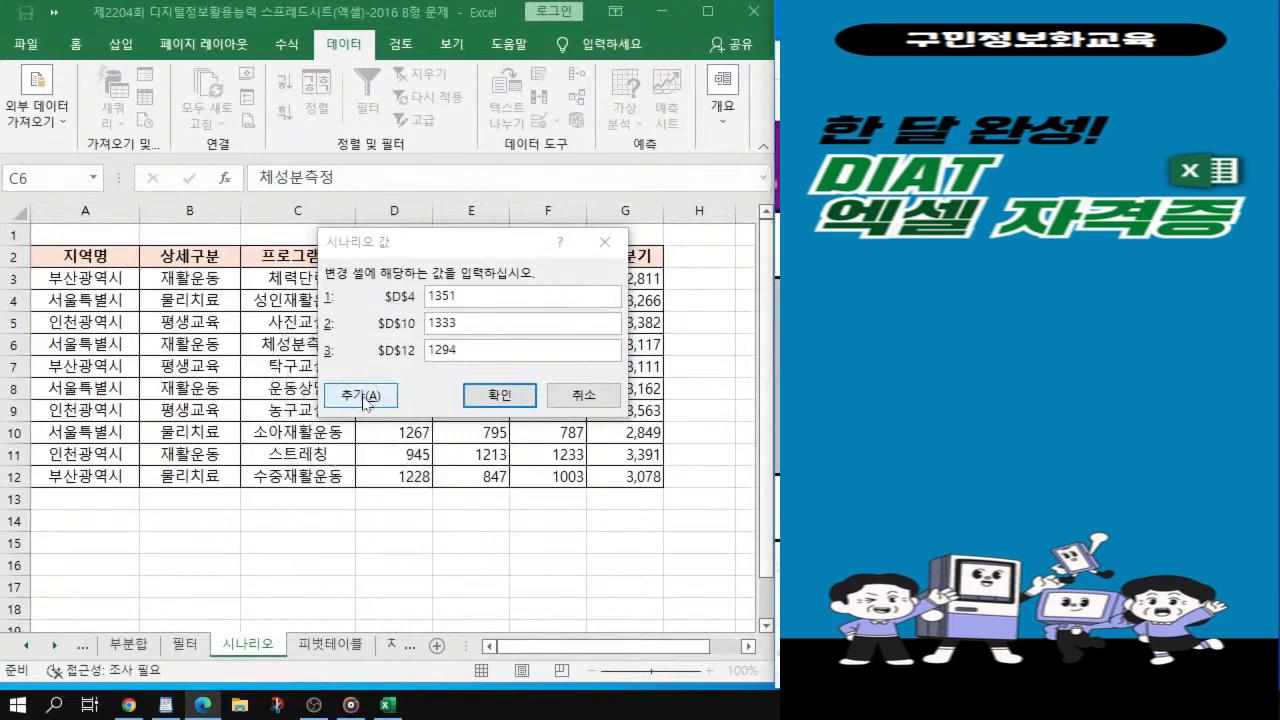
left_click(363, 397)
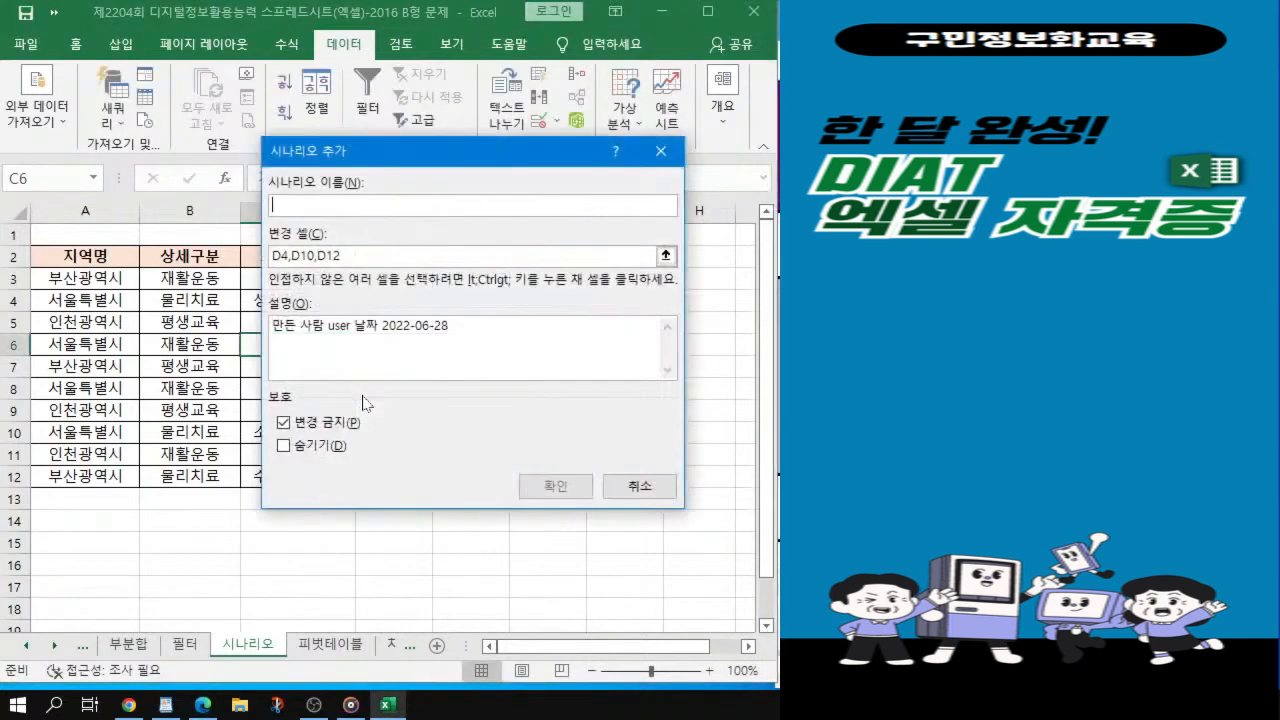
type("4월 49 감소")
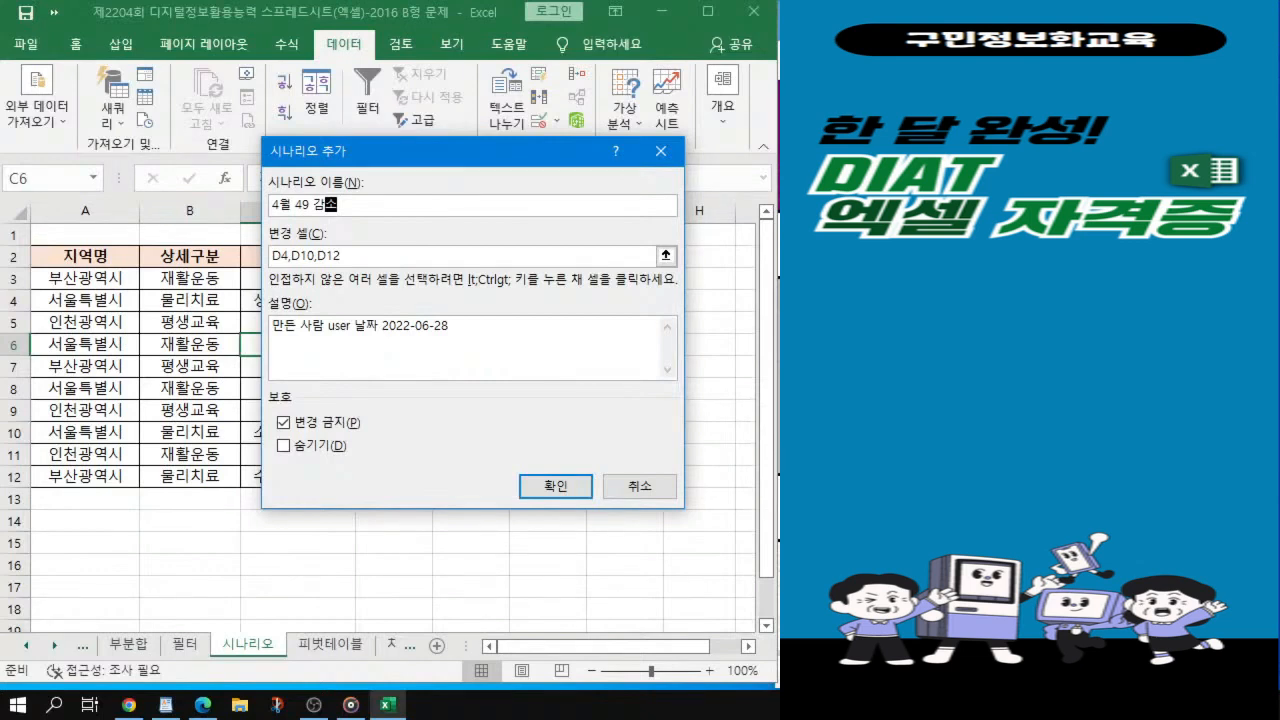
left_click(573, 488)
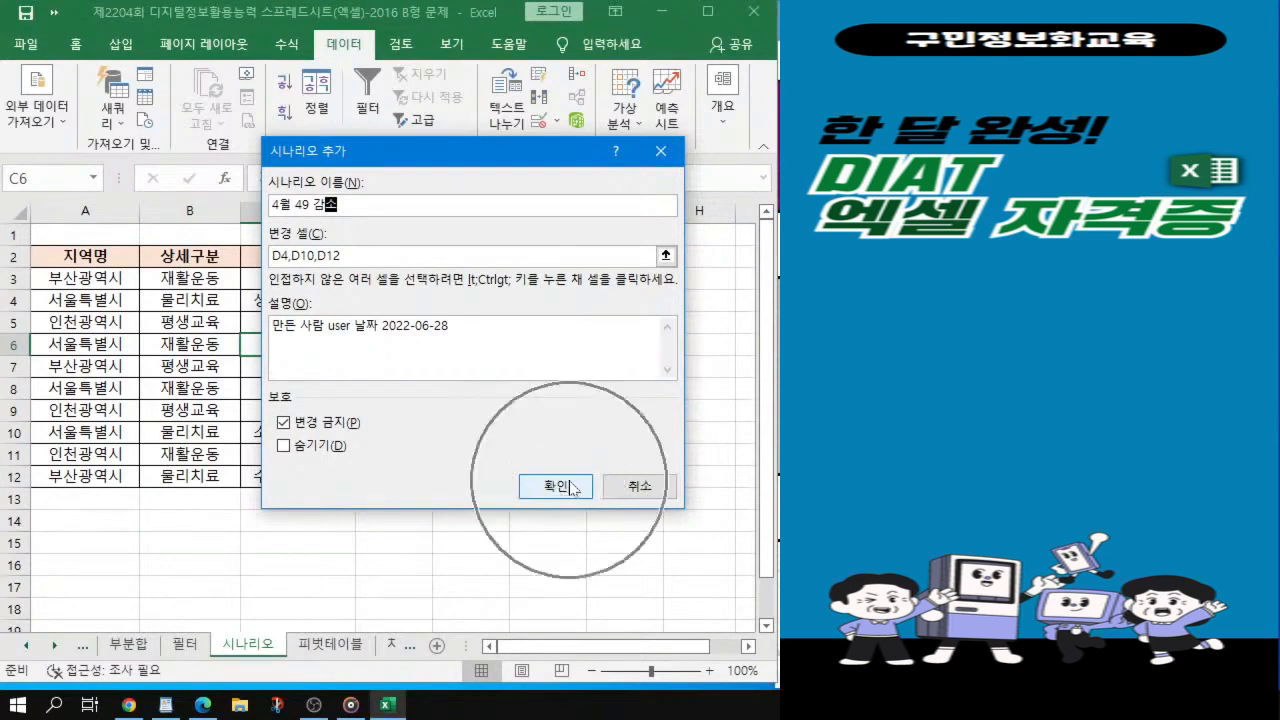
left_click(573, 488)
left_click(573, 488)
left_click(573, 488)
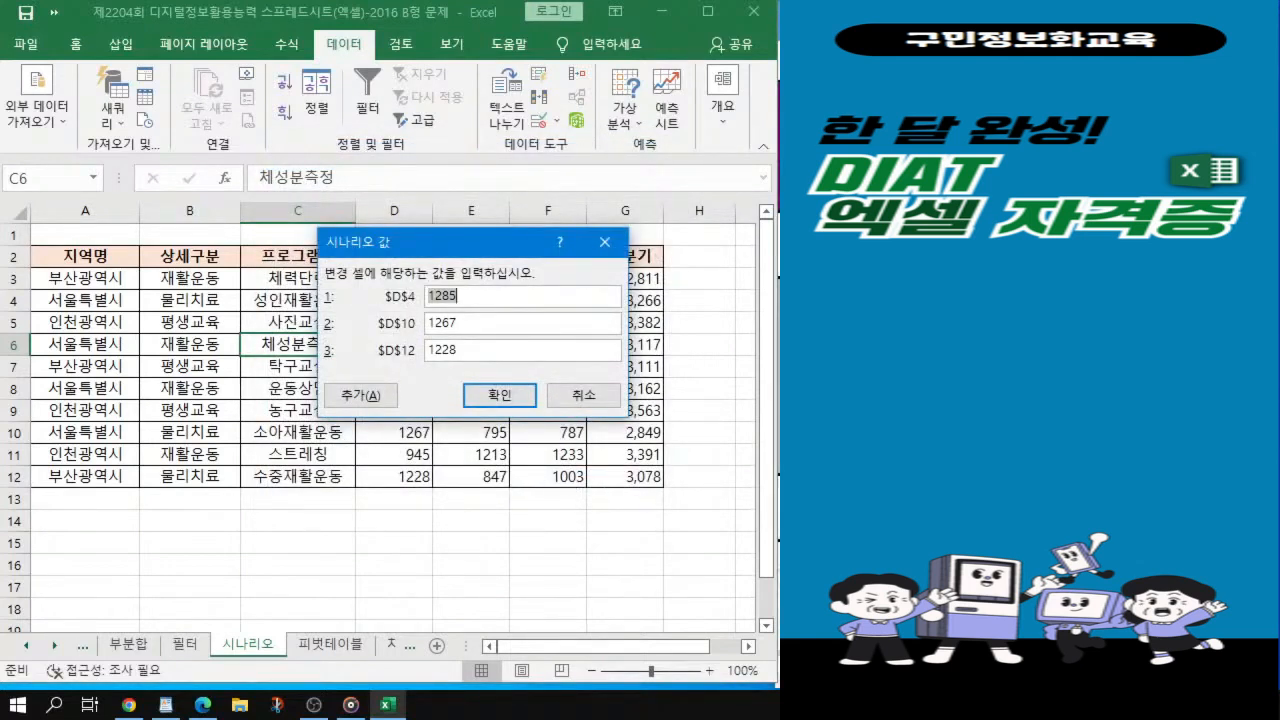
Step: Enter the 4월 49 감소 values, 1236 for D4, 1218 for D10 and 1179 for D12, and save the scenario
key("alt+Tab")
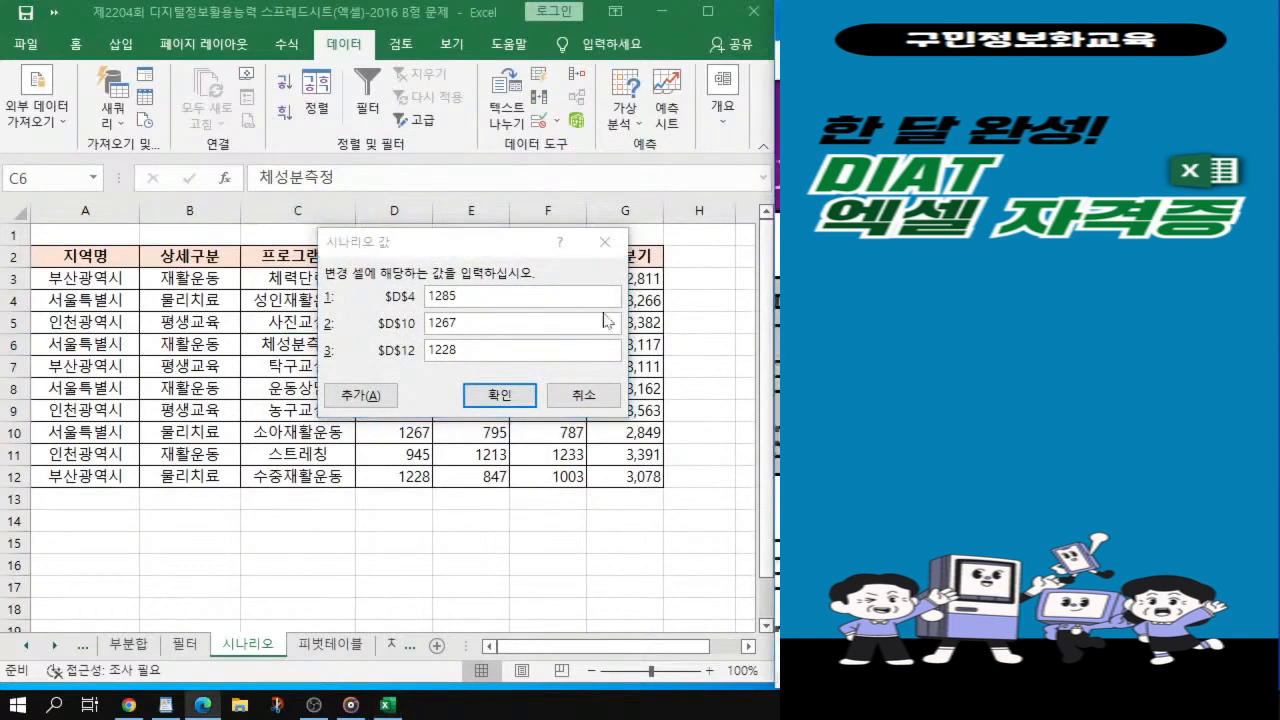
key("alt+Tab")
type("1236")
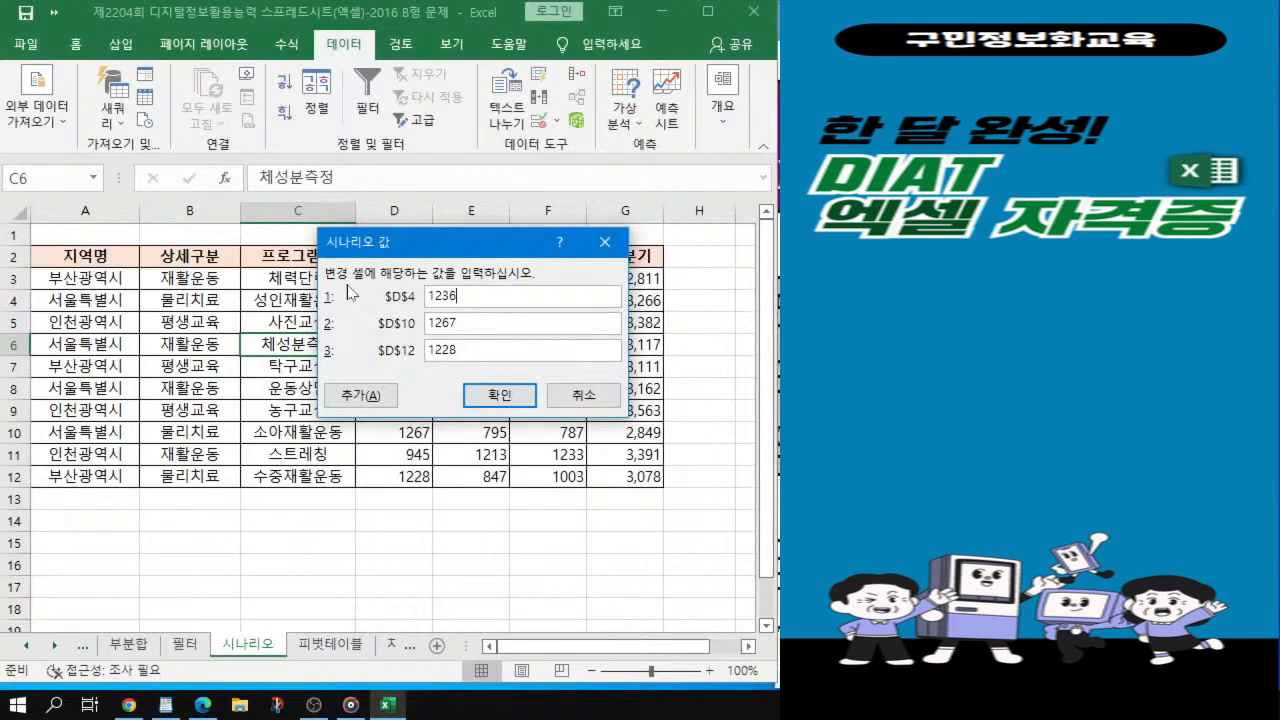
key("Tab")
type("121118")
key("BackSpace")
key("BackSpace")
key("BackSpace")
type("8")
key("Tab")
type("1179")
left_click(494, 395)
left_click(494, 395)
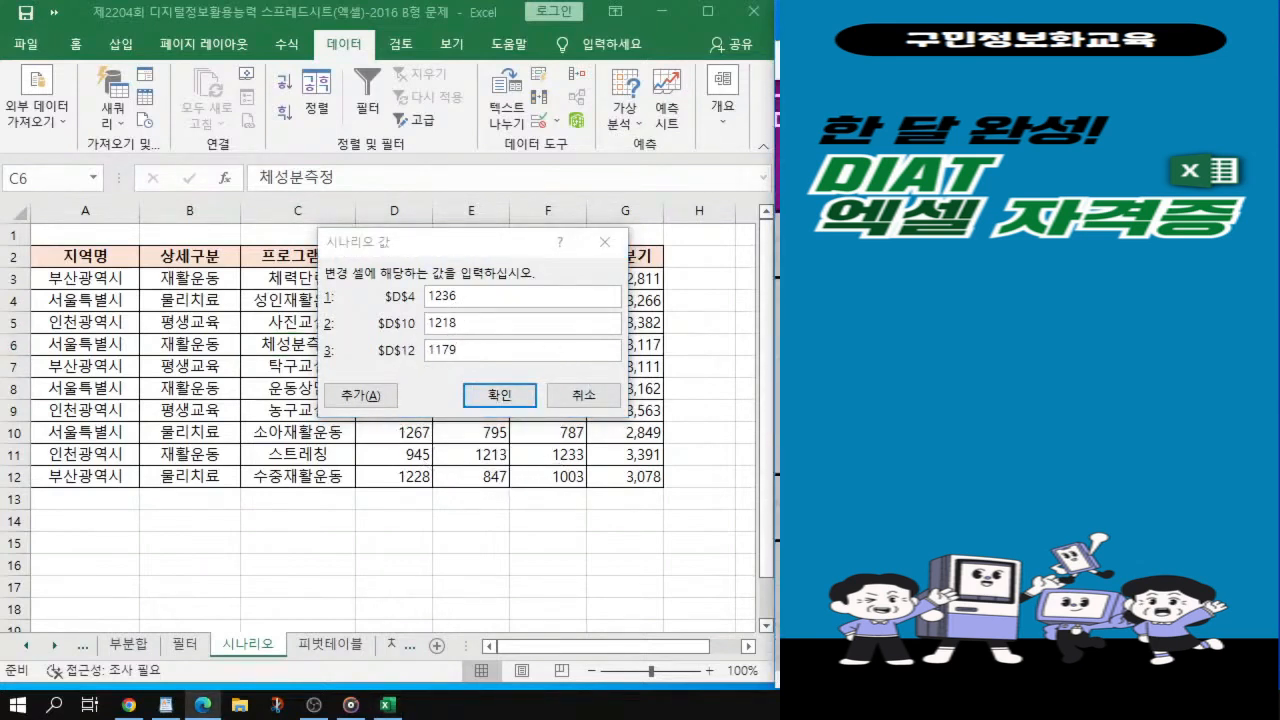
left_click(514, 397)
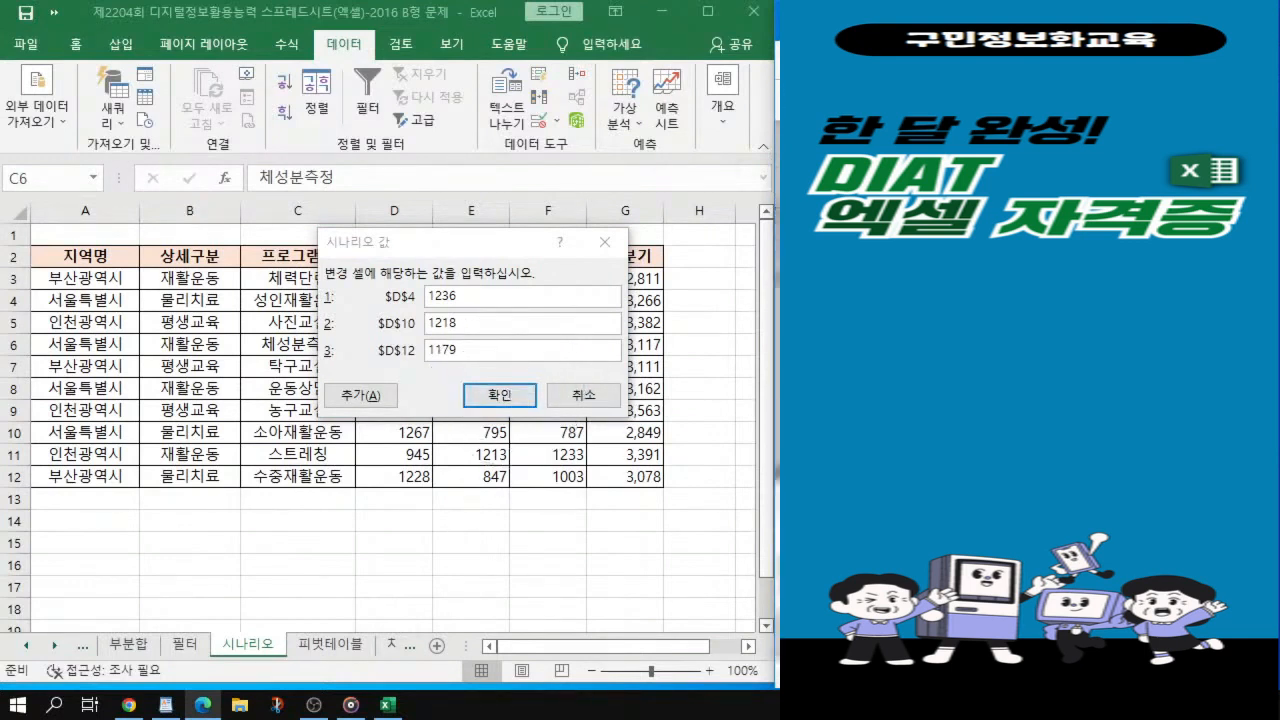
left_click(494, 399)
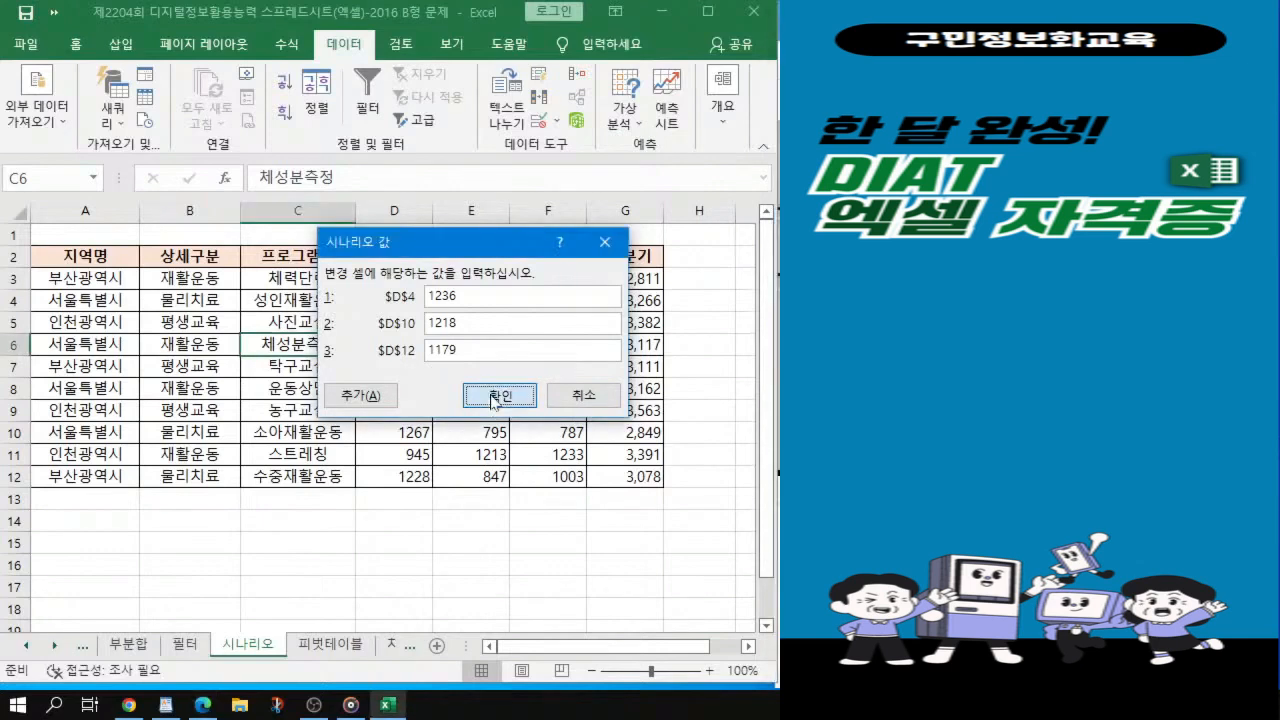
left_click(494, 399)
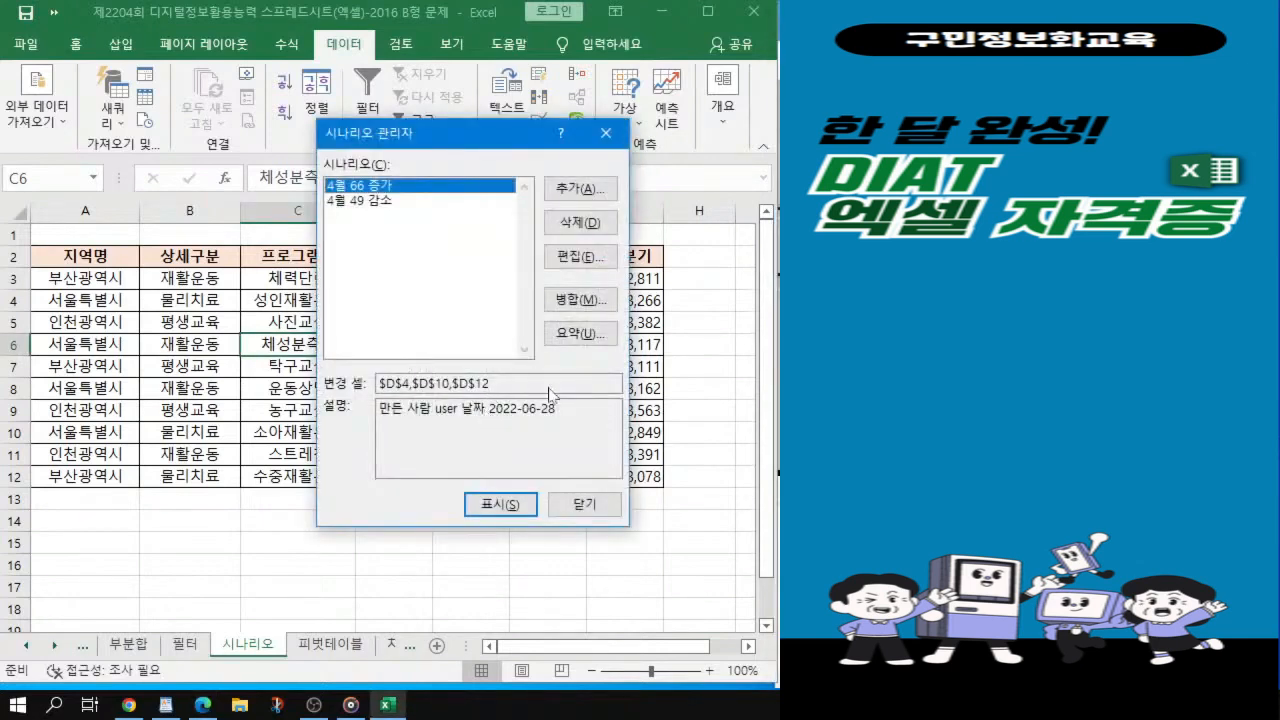
left_click(575, 342)
key("ctrl")
key("ctrl")
key("ctrl")
key("ctrl")
key("ctrl")
key("ctrl")
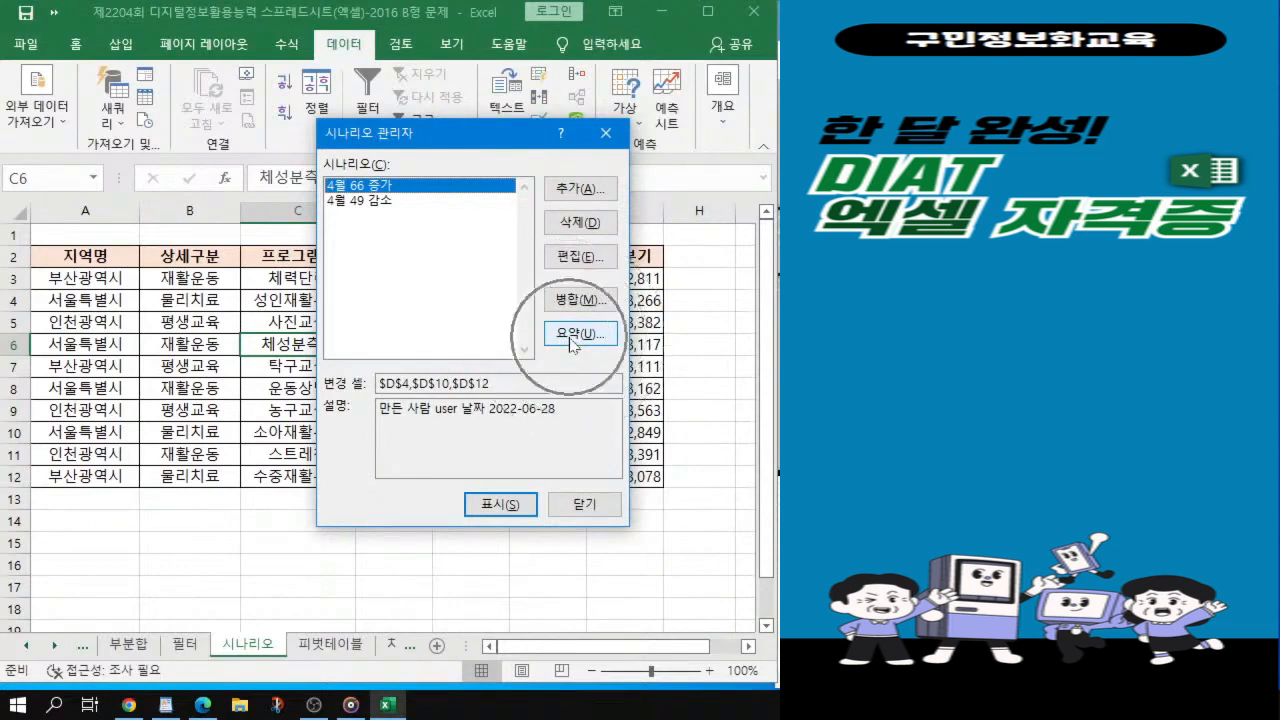
Step: Generate a 시나리오 요약 report using the 물리치료 rows' 2사분기 totals, G4, G10 and G12, as result cells
left_click(573, 336)
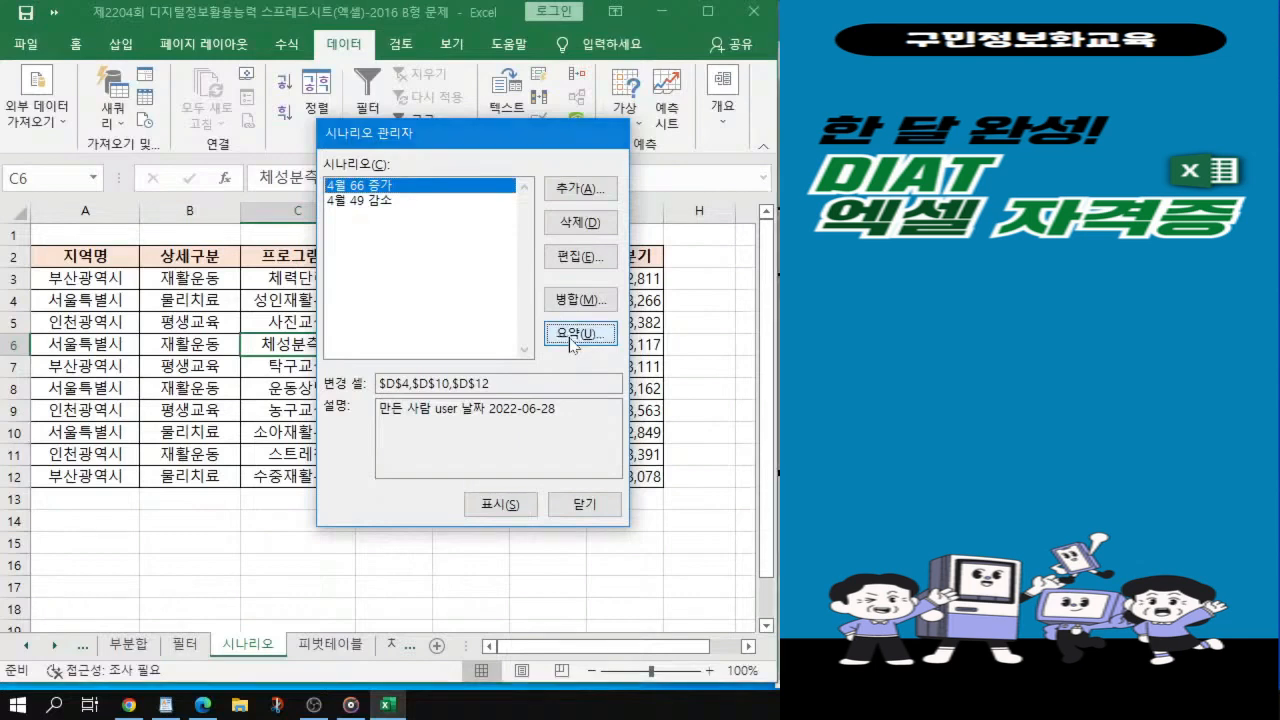
left_click_drag(474, 249, 348, 238)
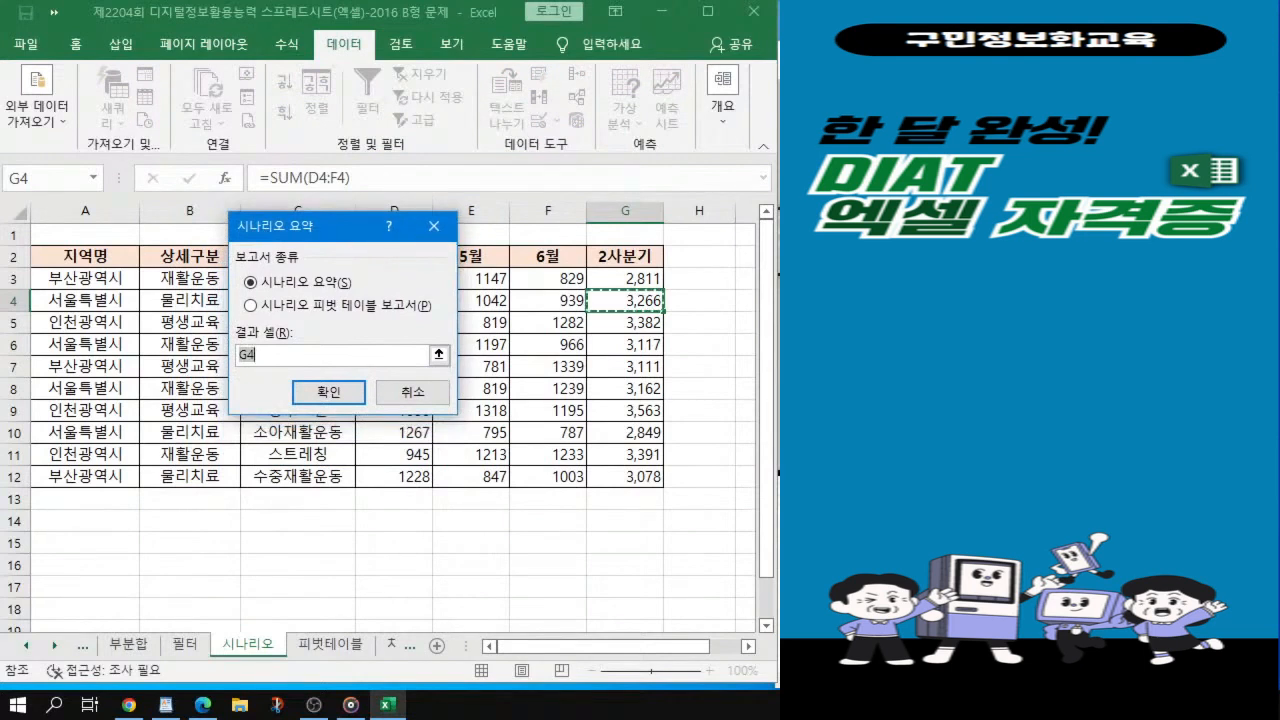
left_click(622, 304)
left_click(620, 433, "ctrl")
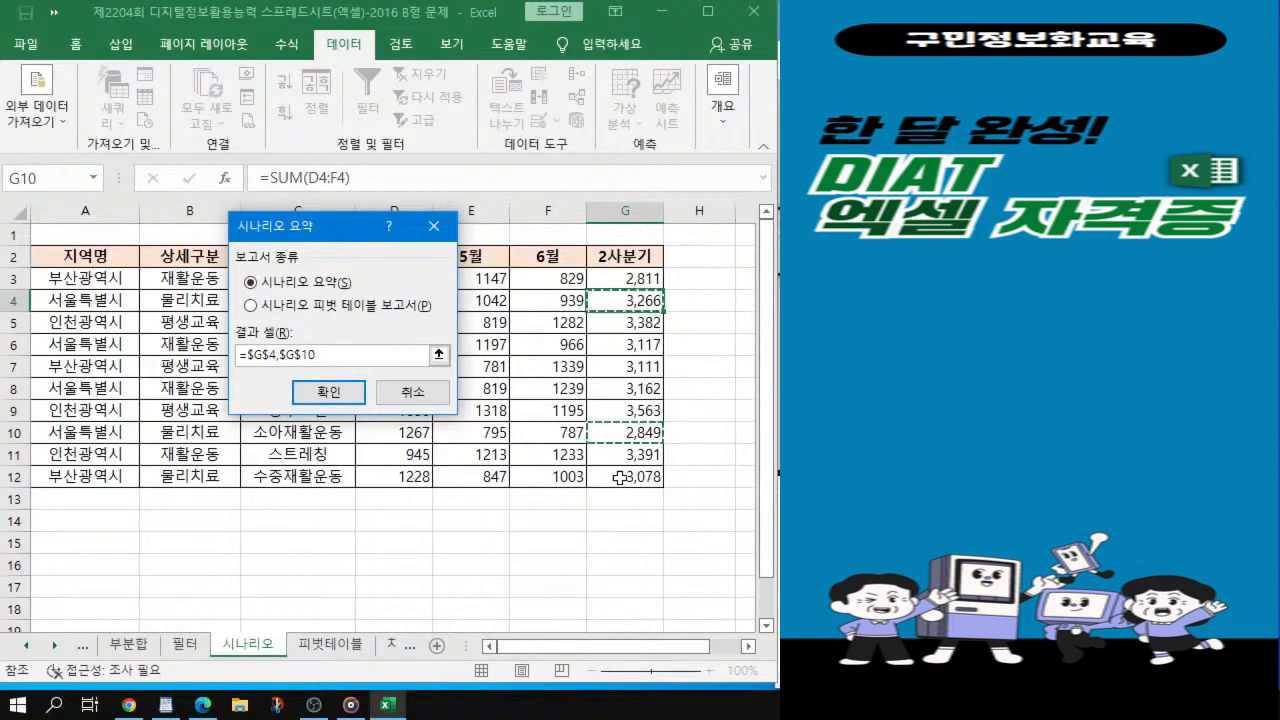
left_click(620, 477, "ctrl")
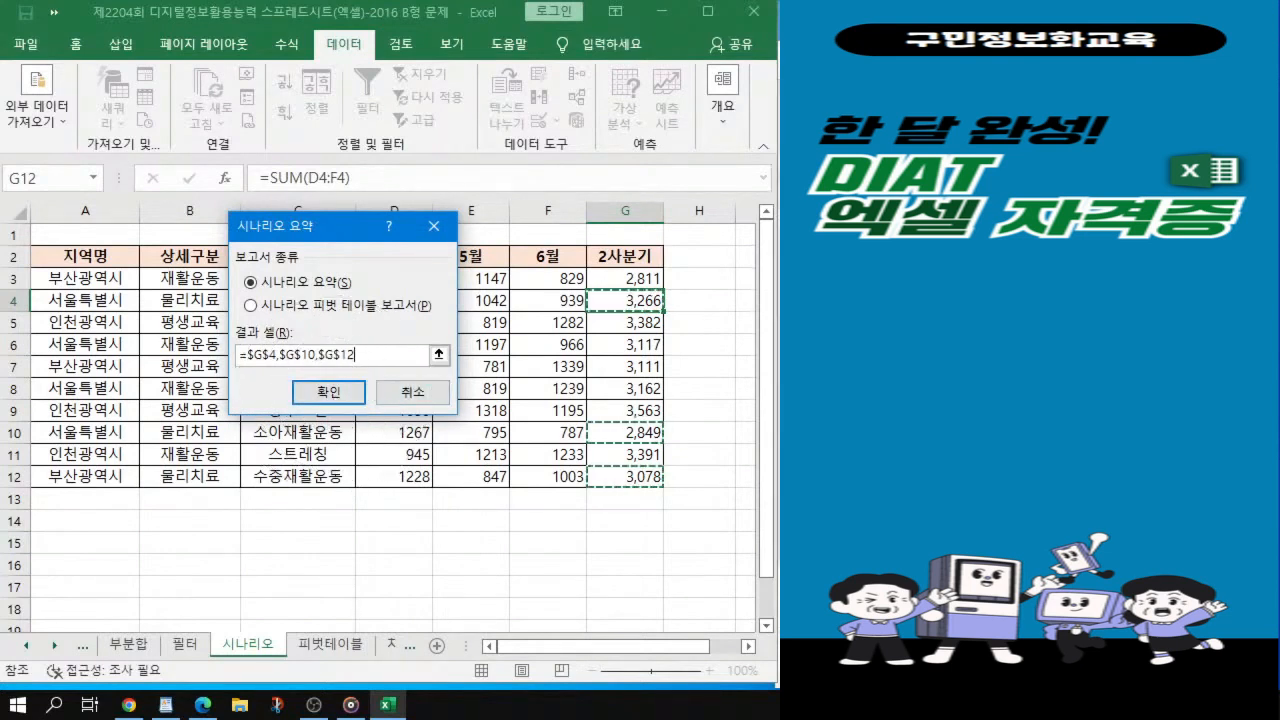
key("alt+Tab")
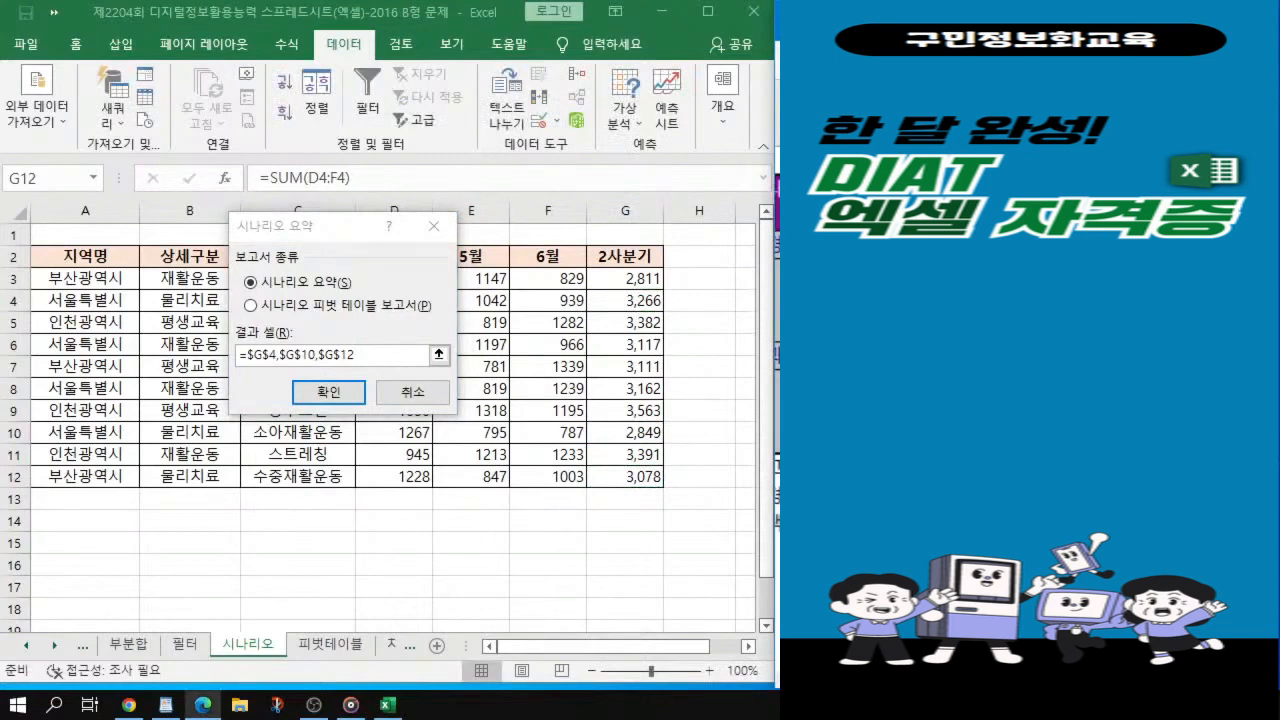
left_click(326, 393)
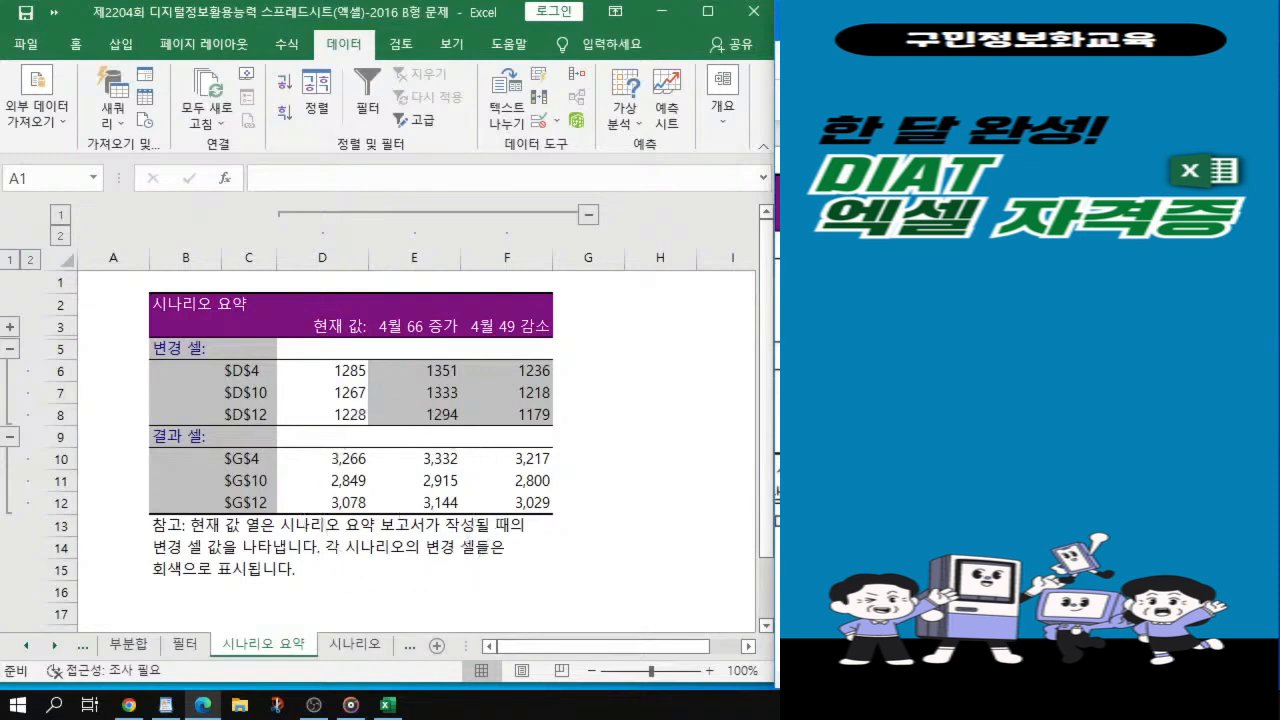
Step: Insert a pivot table on a new worksheet from the data range A2:G12 of the 피벗테이블 sheet
left_click(362, 650)
left_click(410, 650)
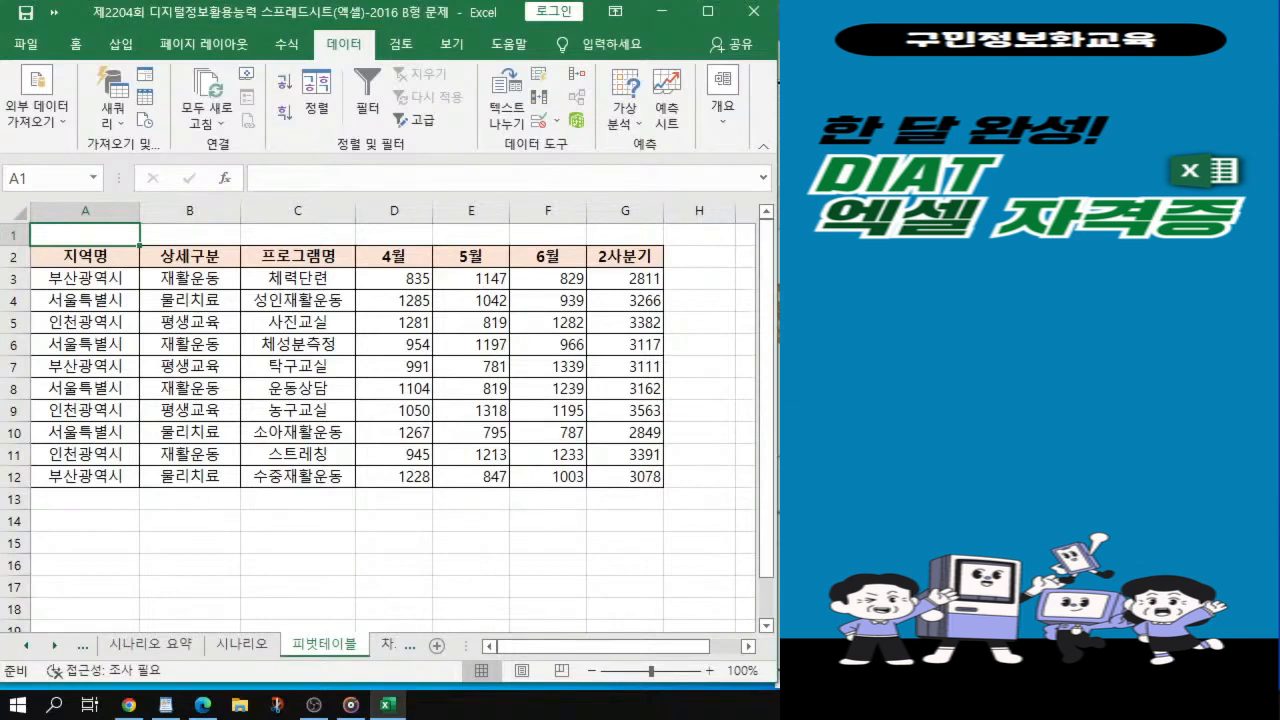
key("alt+Tab")
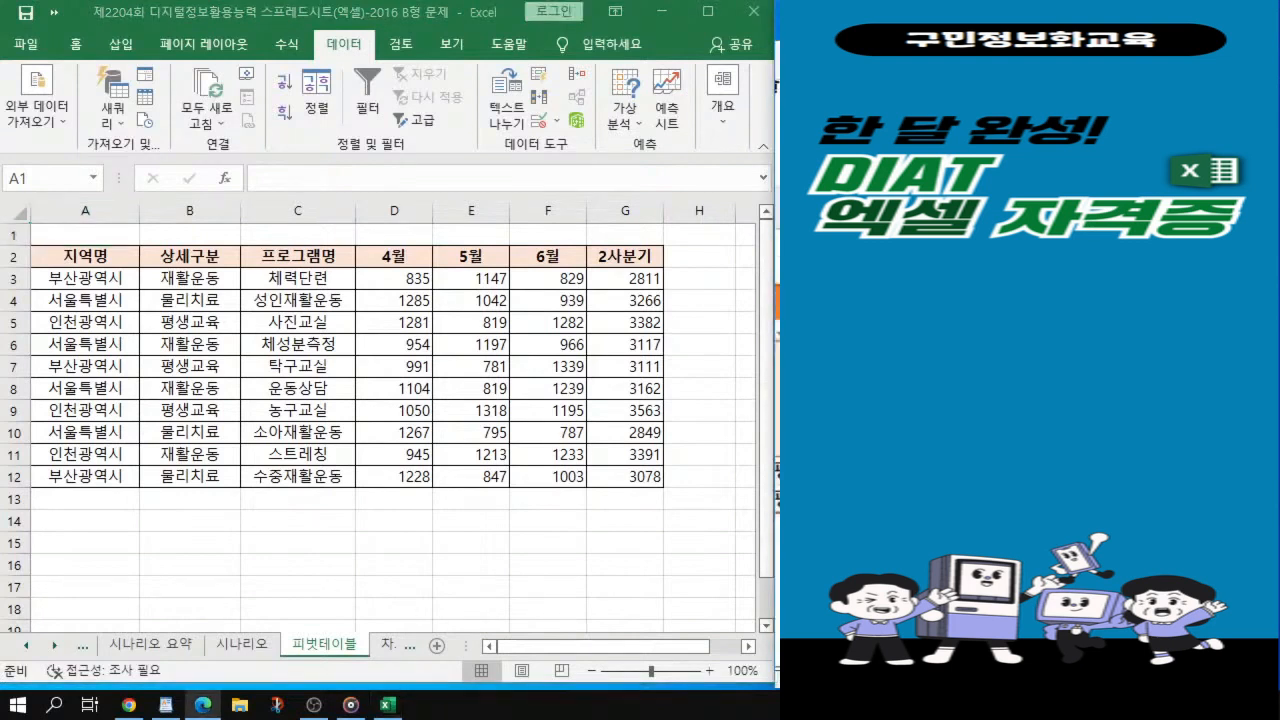
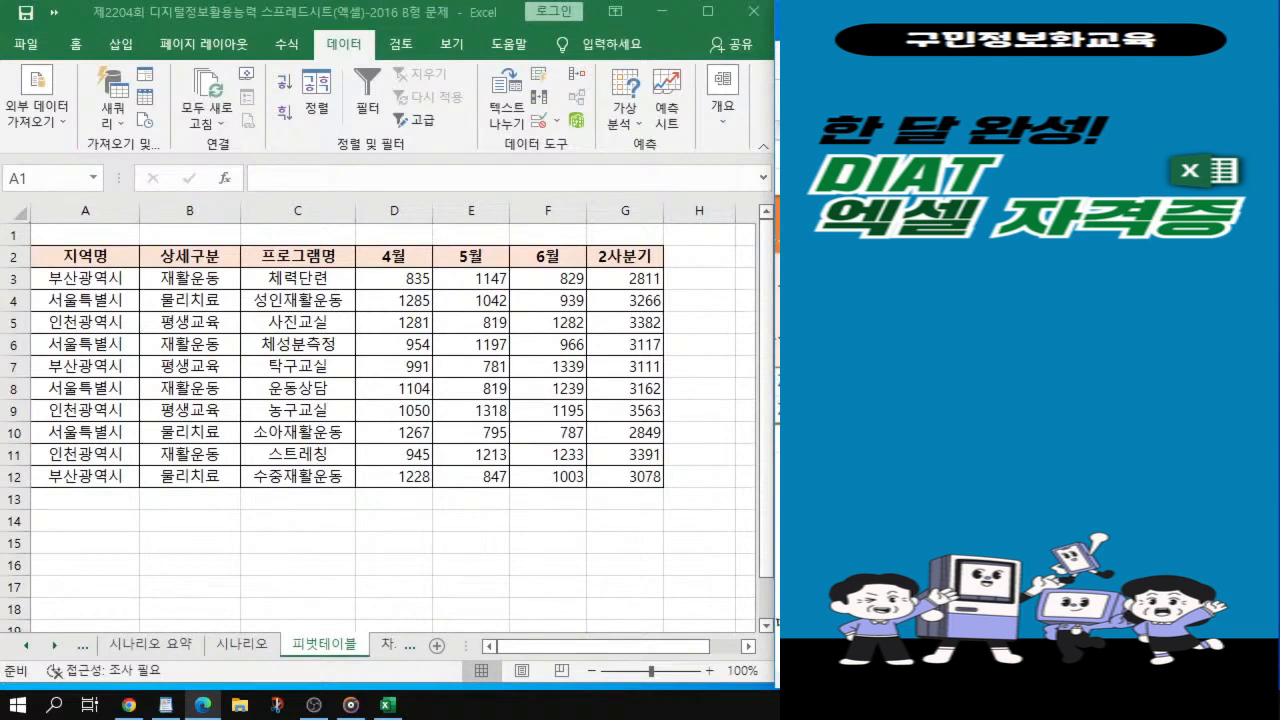
left_click(212, 348)
left_click(290, 360)
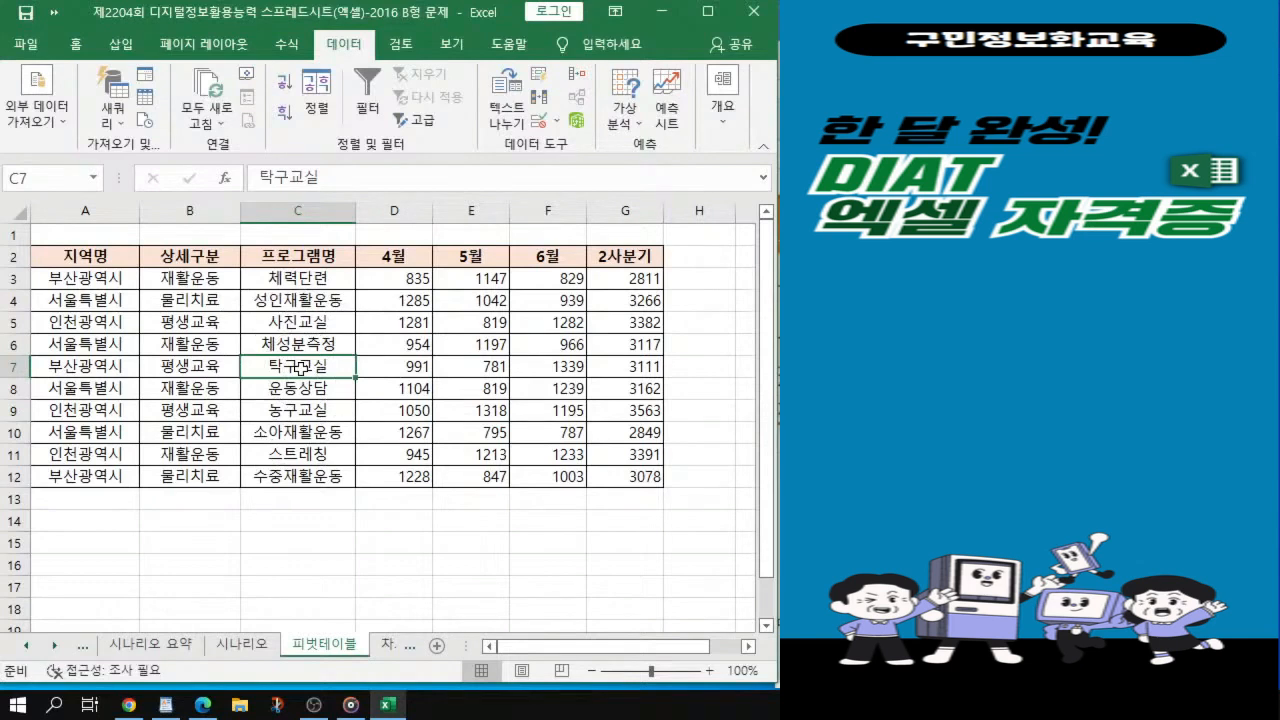
left_click(125, 45)
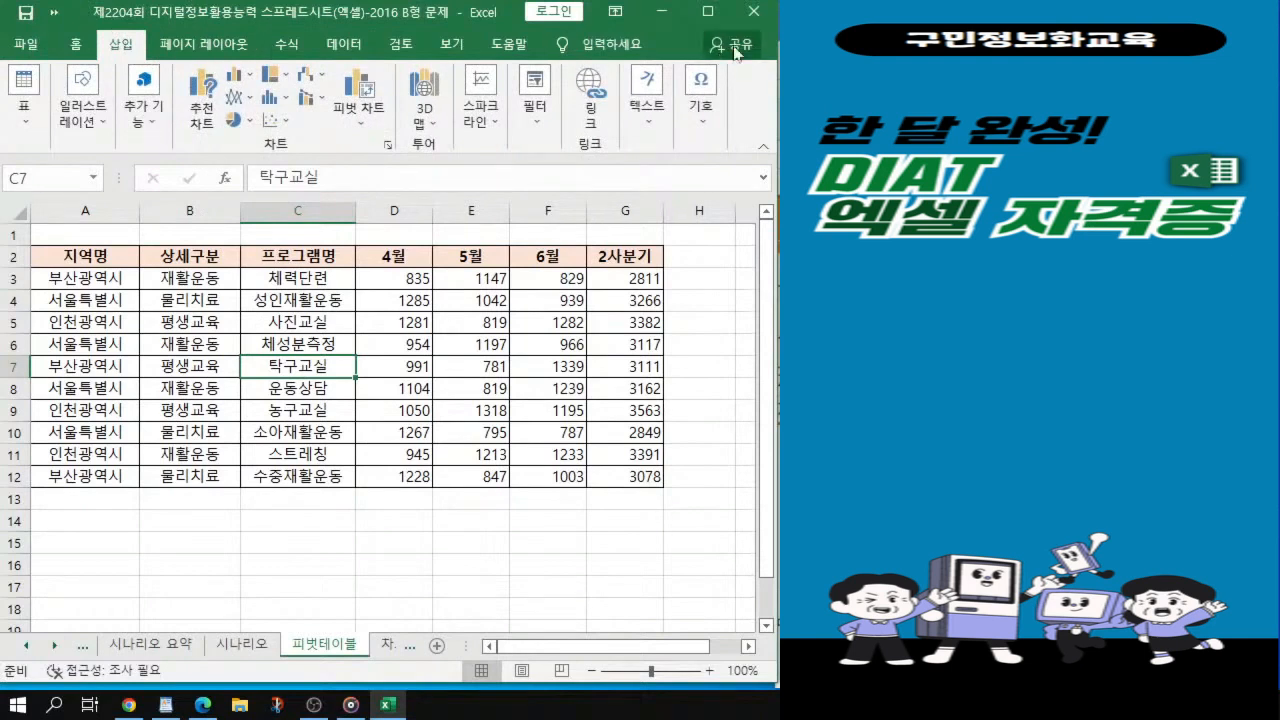
left_click(35, 124)
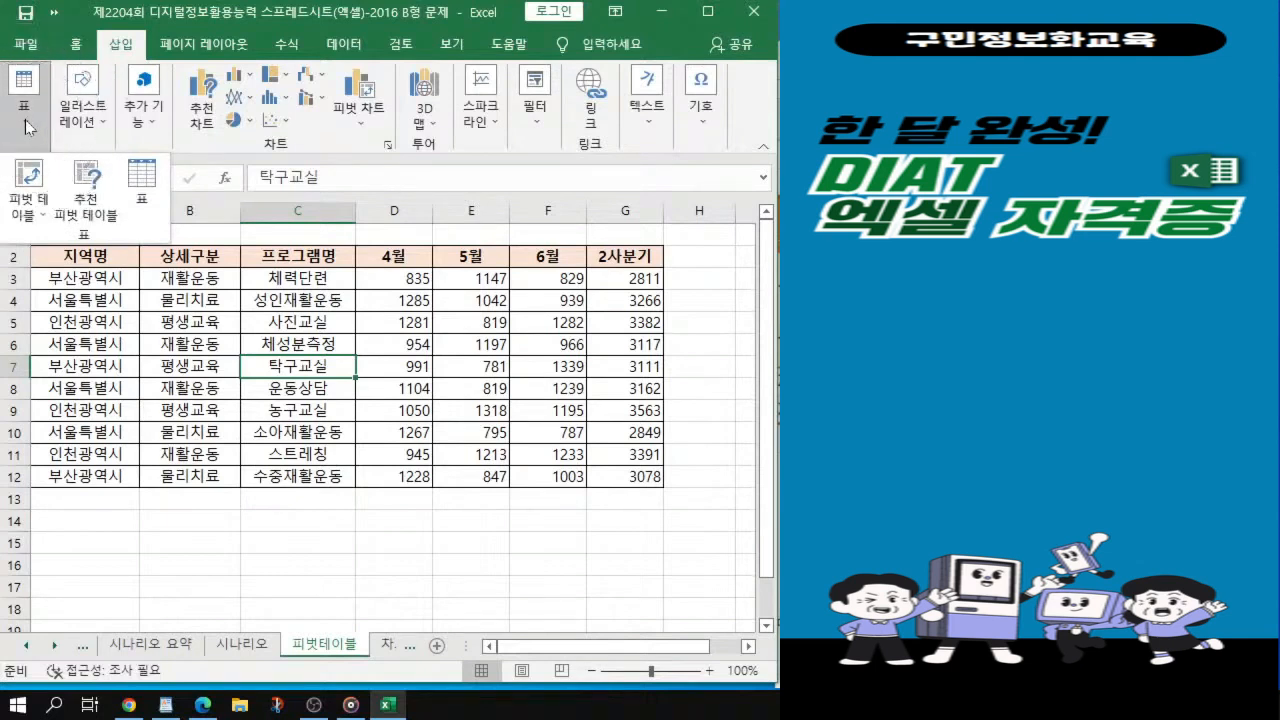
left_click(30, 178)
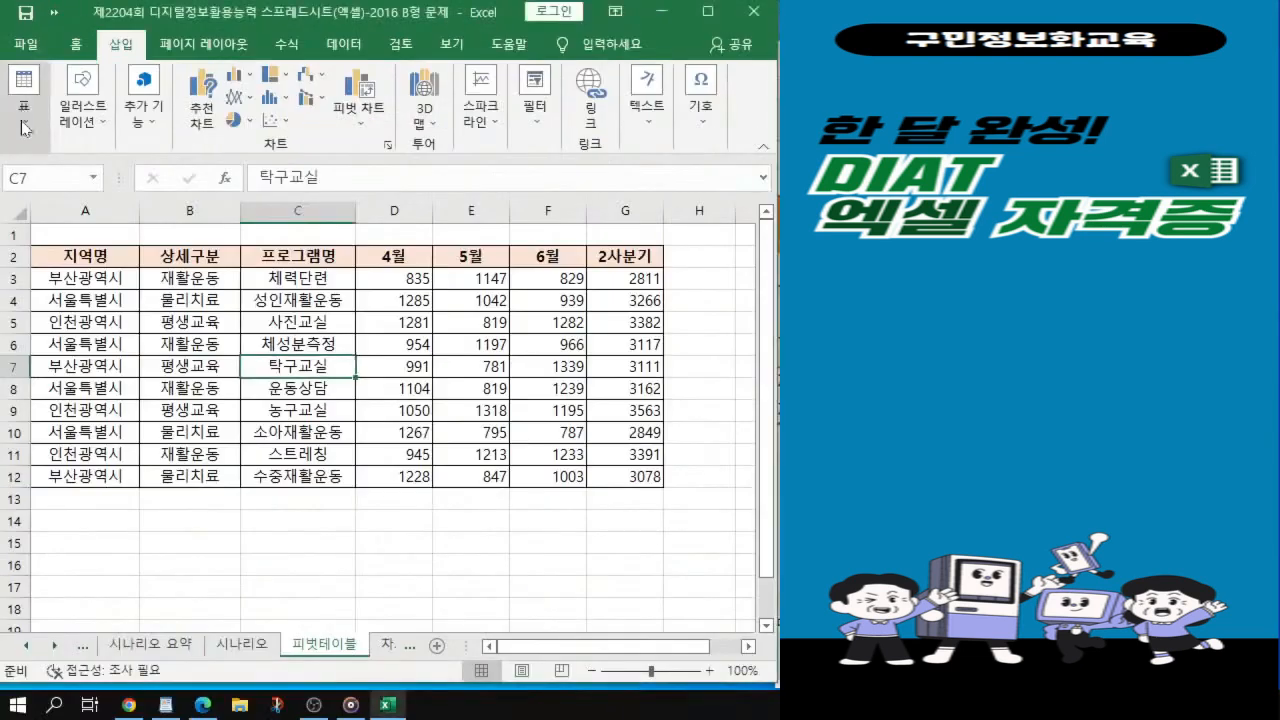
left_click(25, 128)
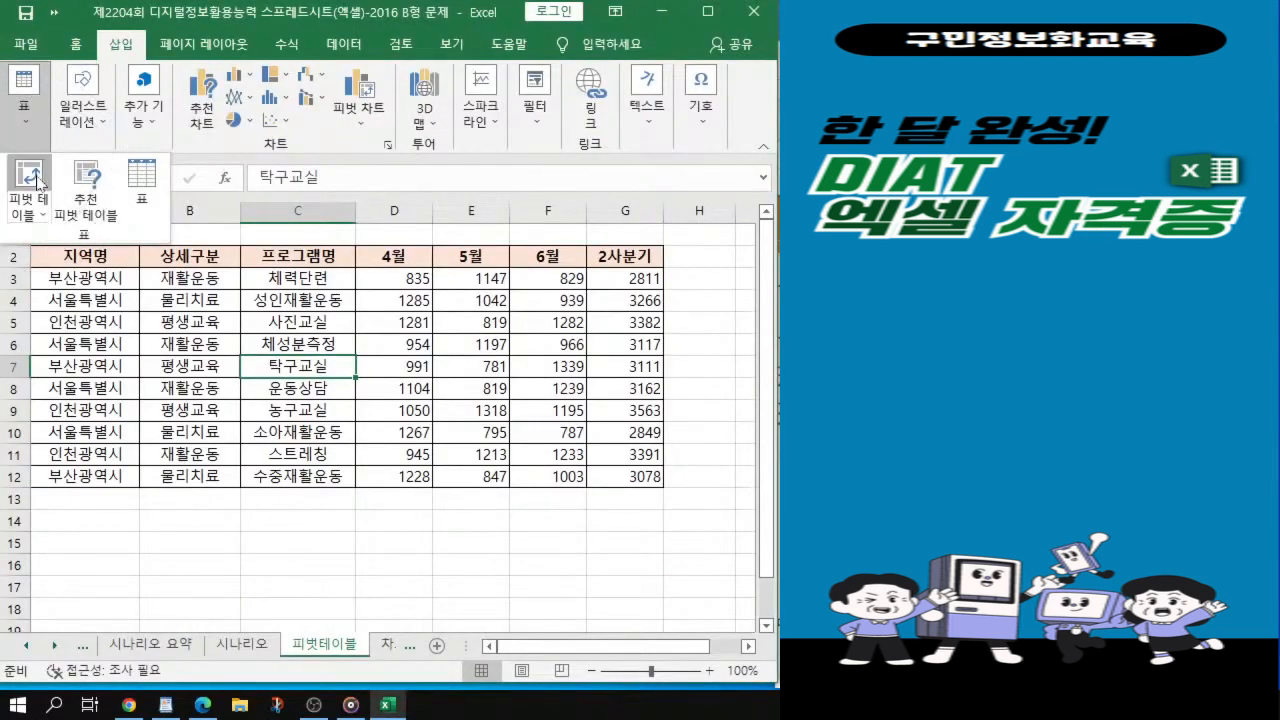
left_click(36, 182)
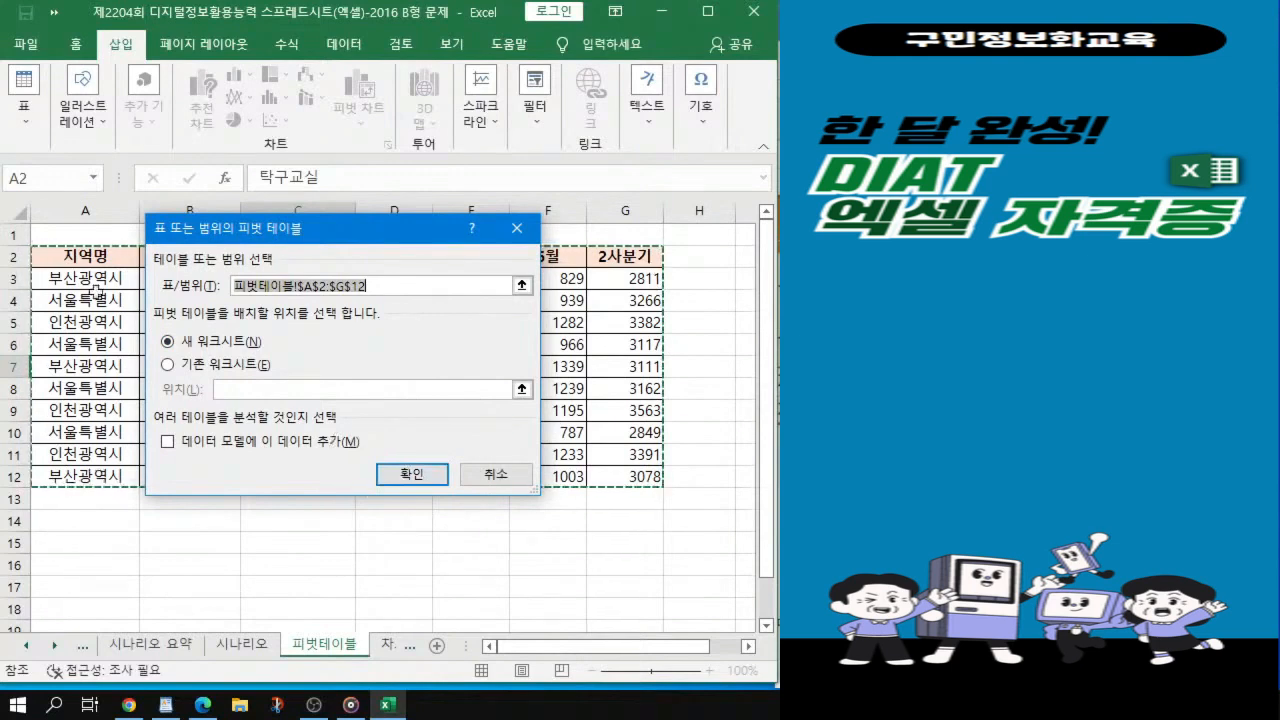
left_click(410, 476)
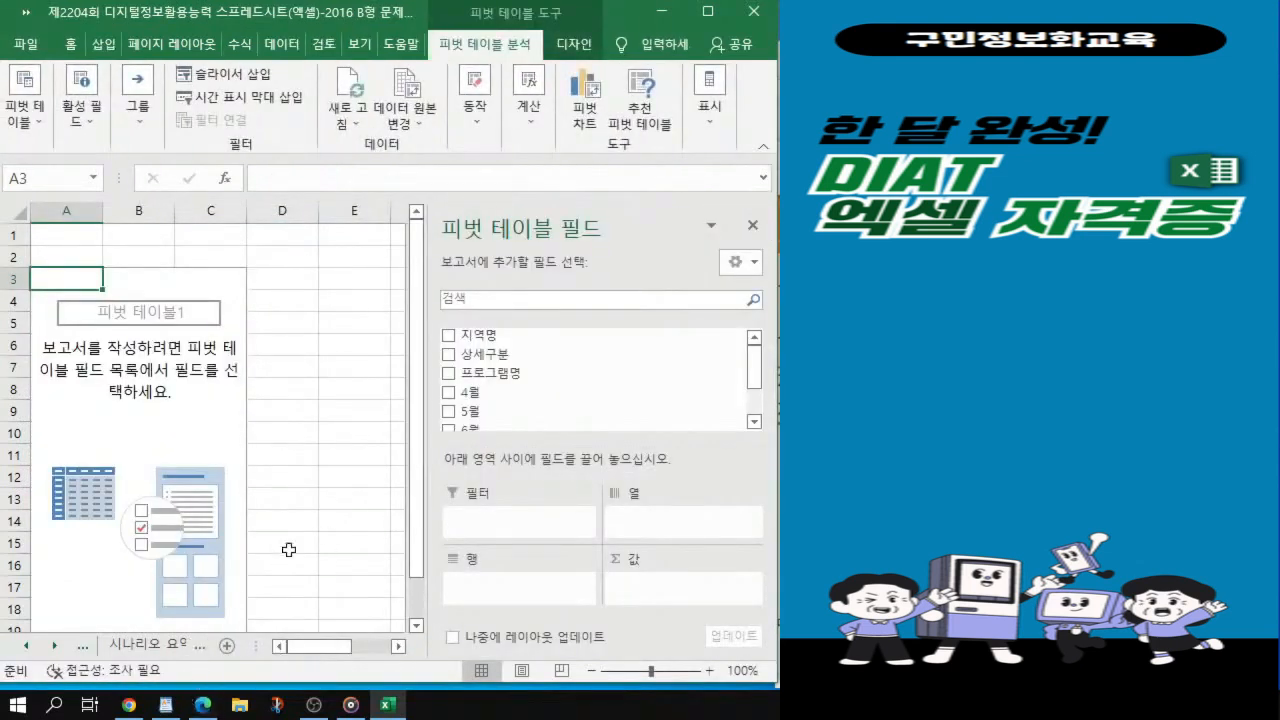
Step: Maximize the window and rename the new pivot table worksheet as 피벗테이블 정답
left_click(712, 11)
left_click(718, 32)
left_click(316, 654)
left_click(320, 656)
double_click(320, 655)
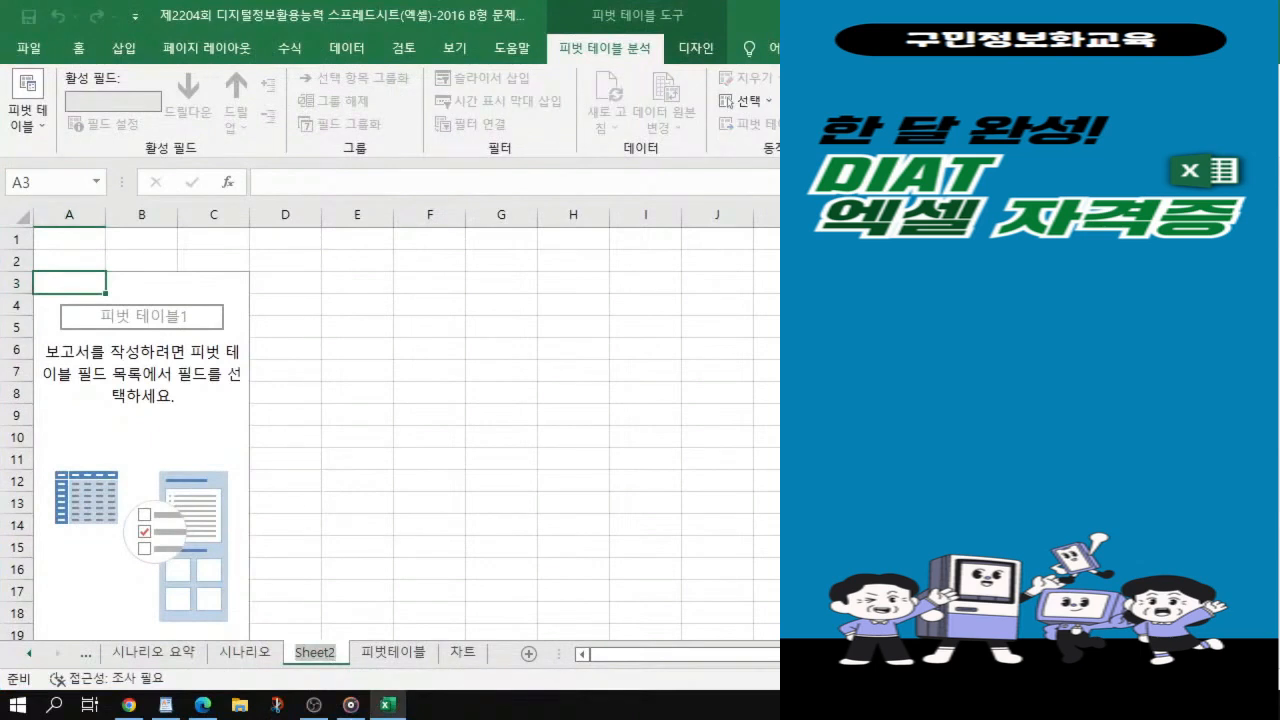
type("피")
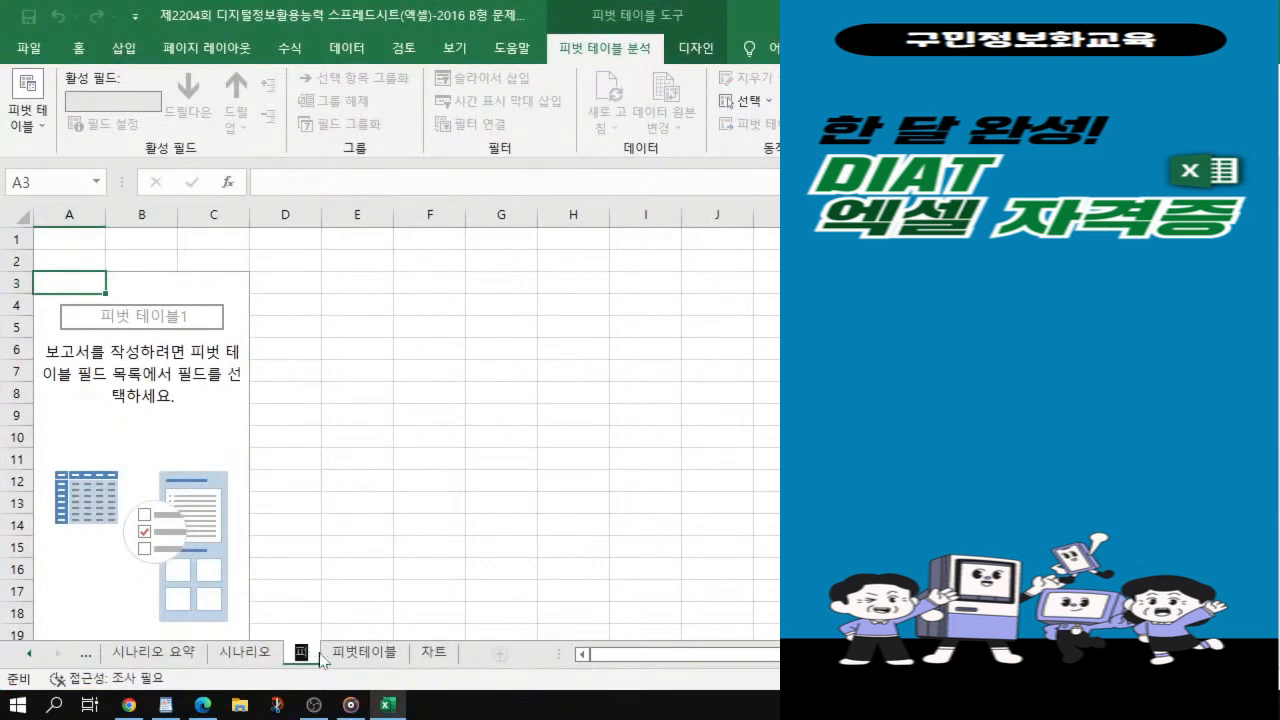
type("벗")
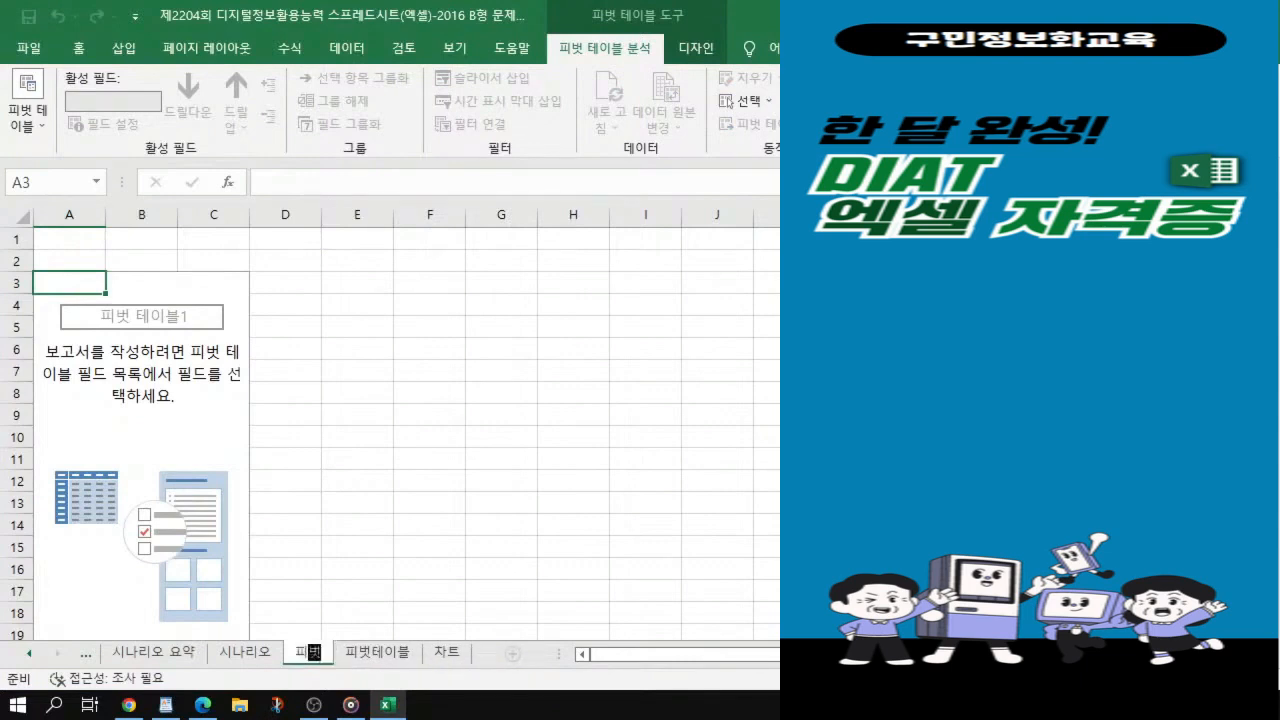
type("테이블 정")
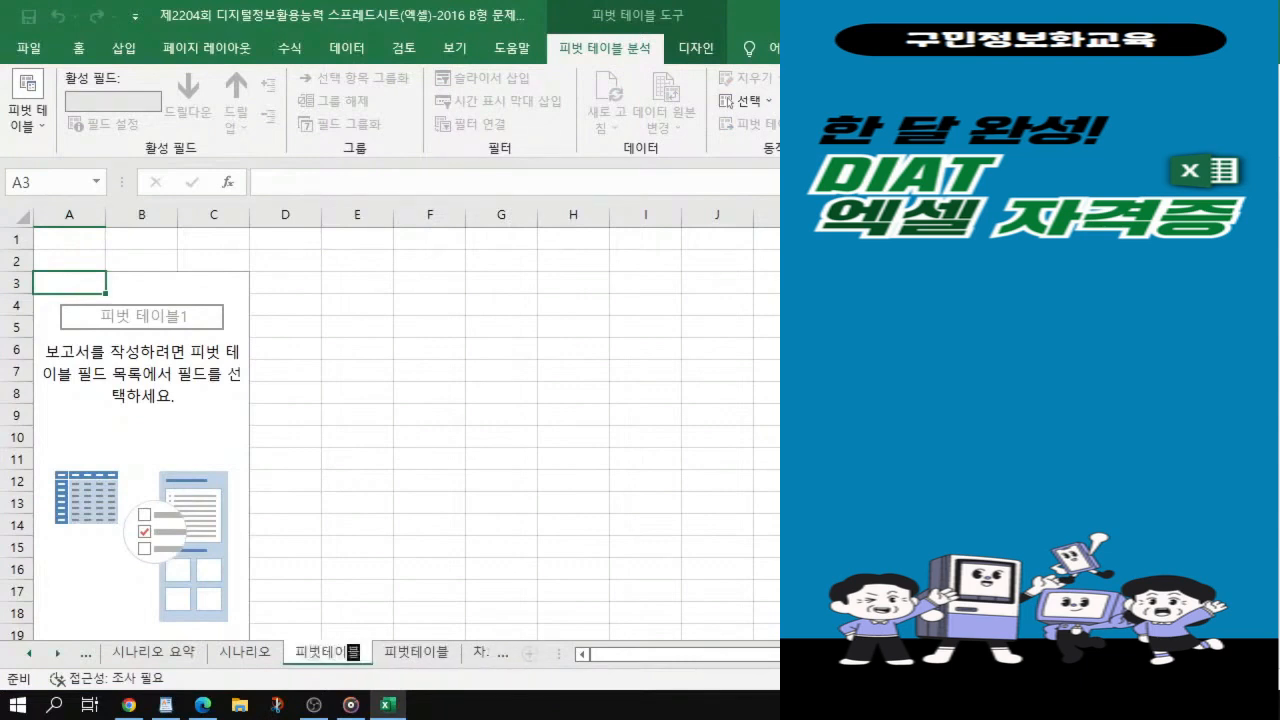
type("답")
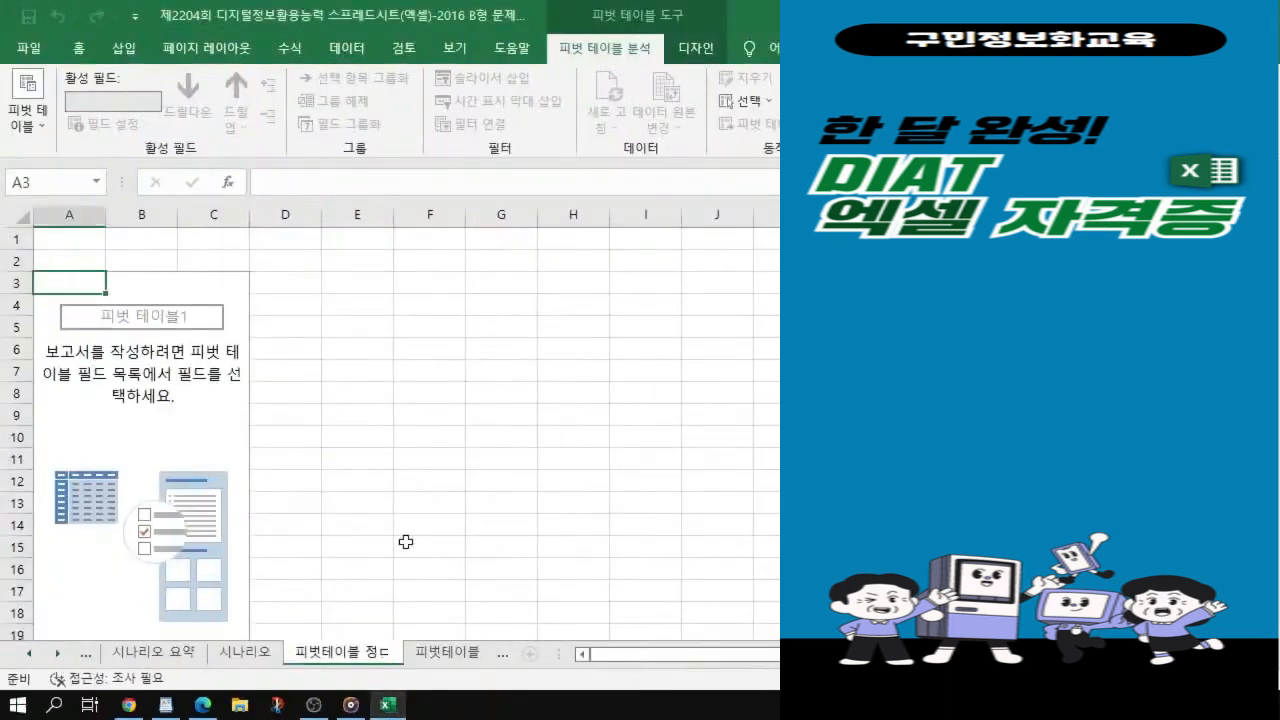
left_click(640, 90)
left_click(220, 520)
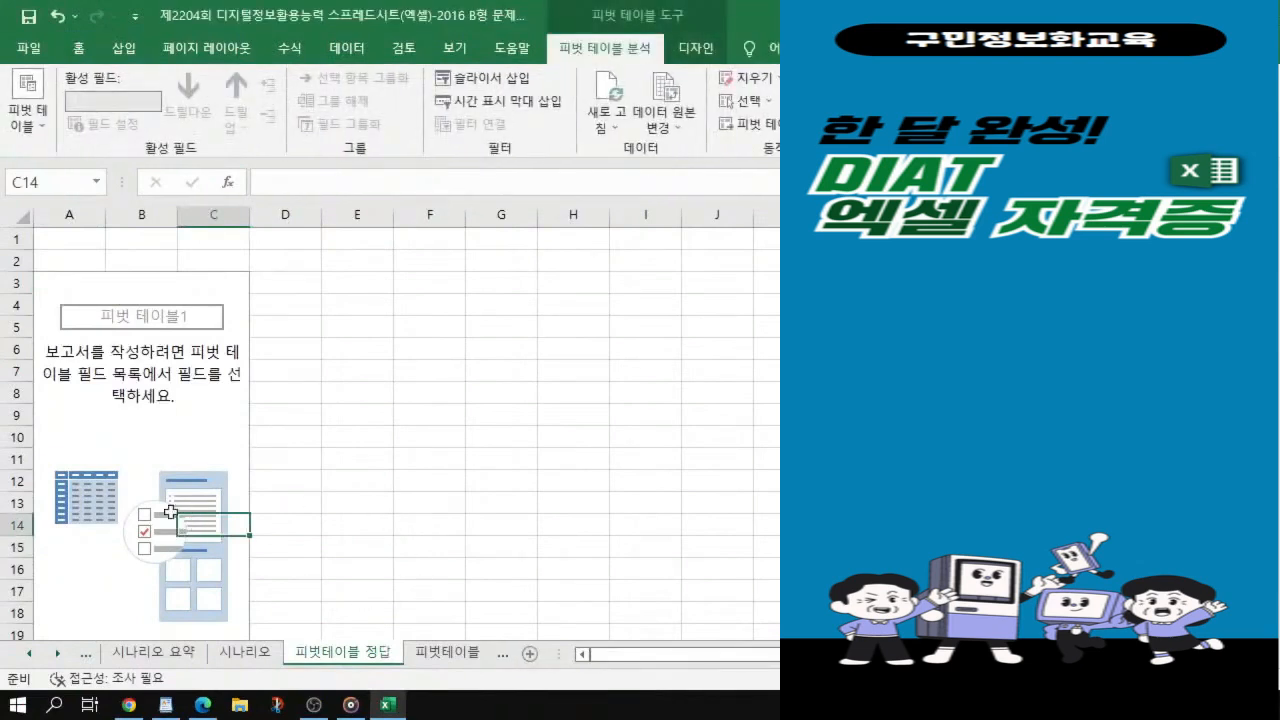
Step: Select a cell outside the empty pivot table, reselect the pivot area and restore the smaller window with its field list in view
left_click(137, 420)
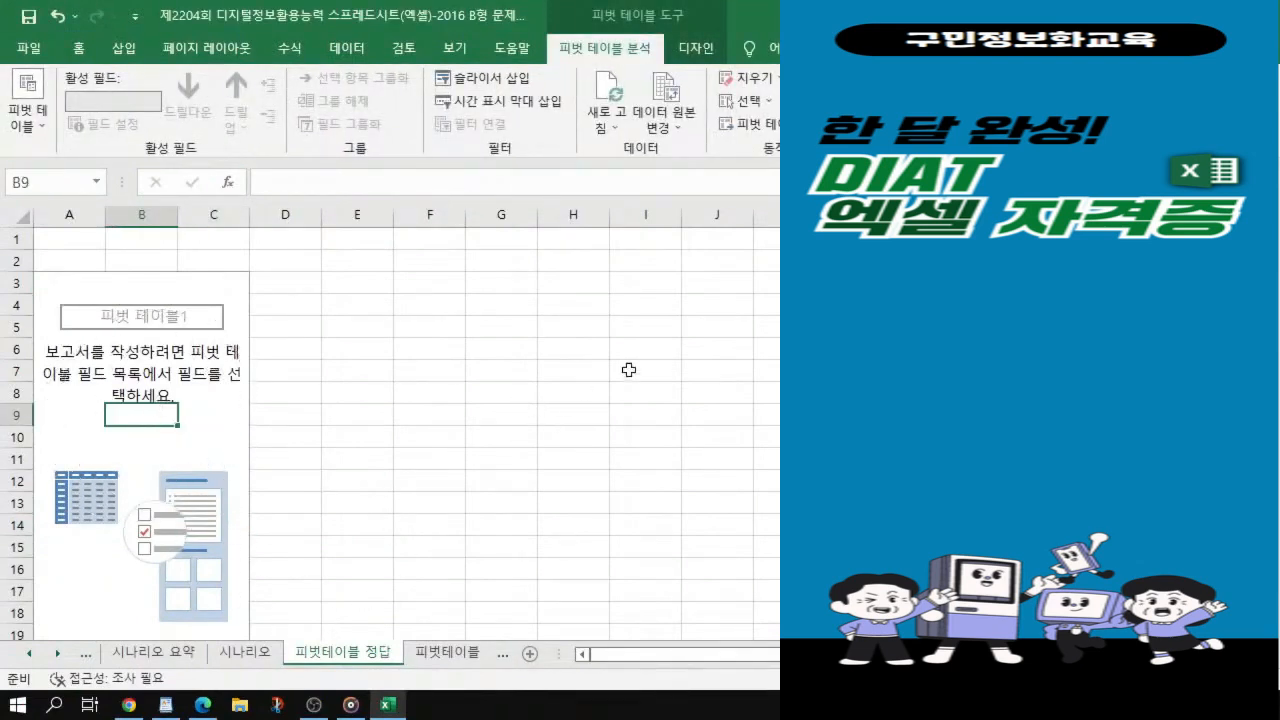
left_click(553, 391)
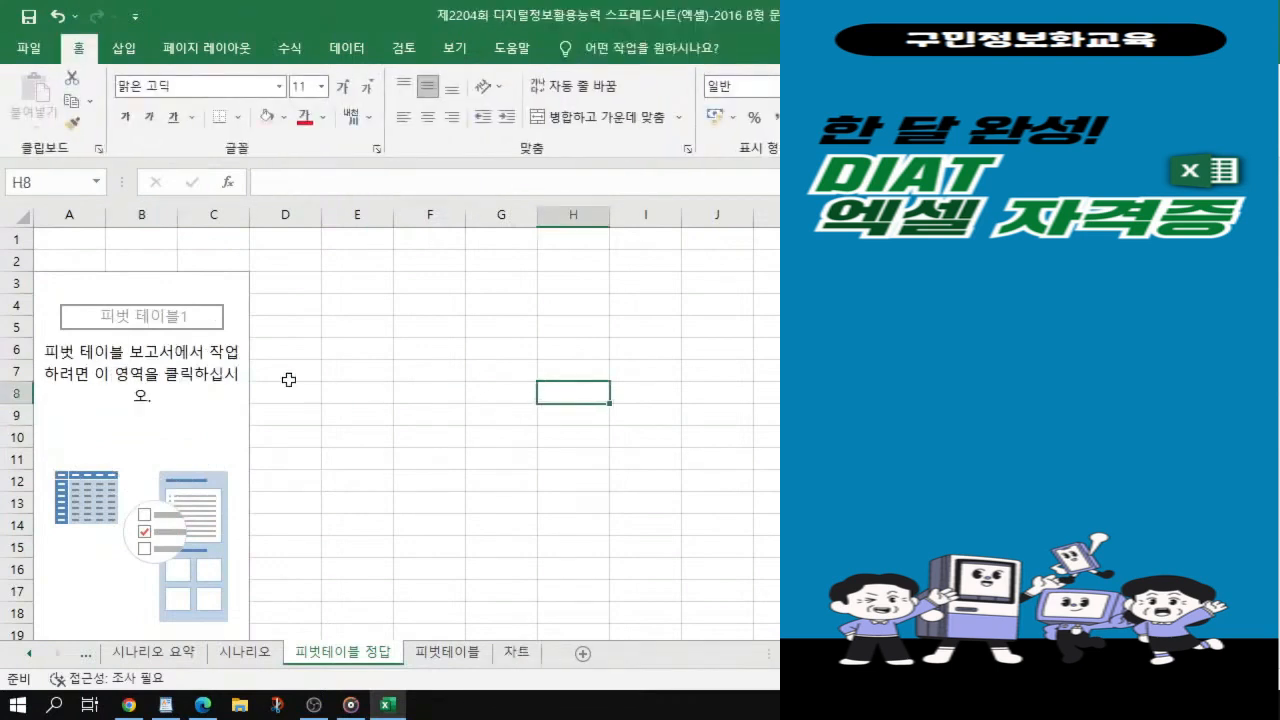
left_click(141, 372)
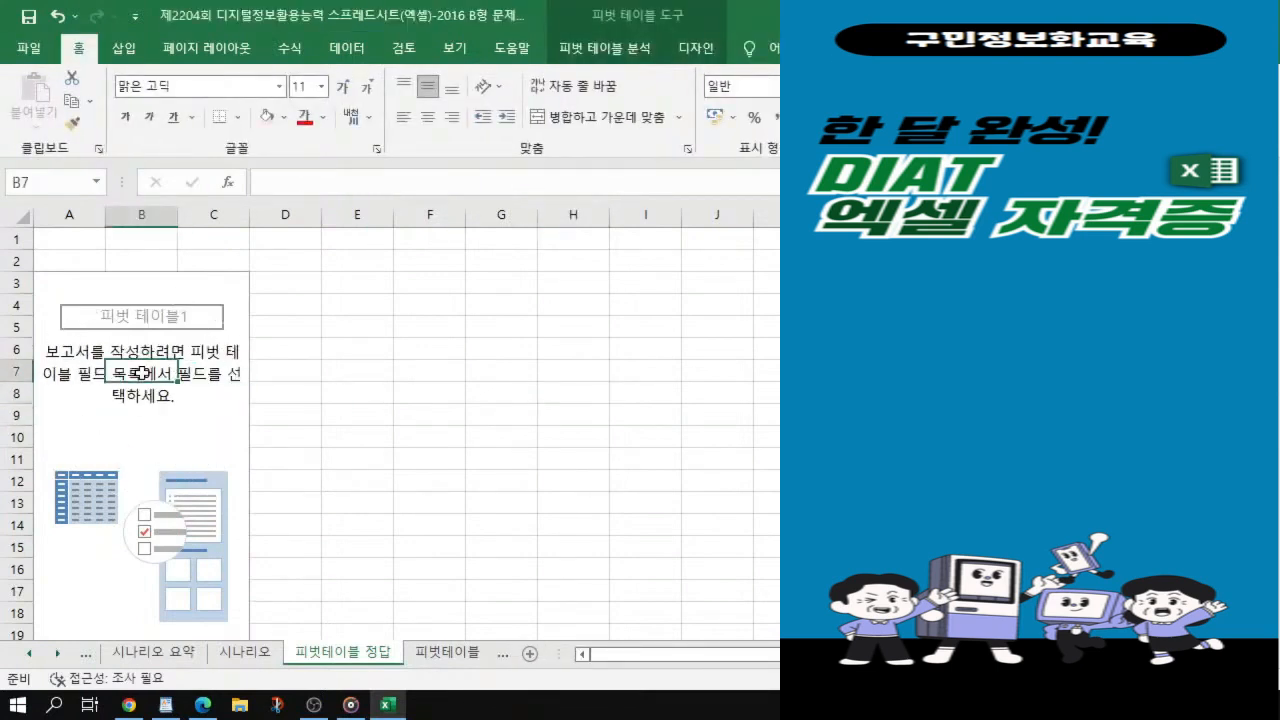
left_click(141, 372)
left_click_drag(655, 25, 397, 31)
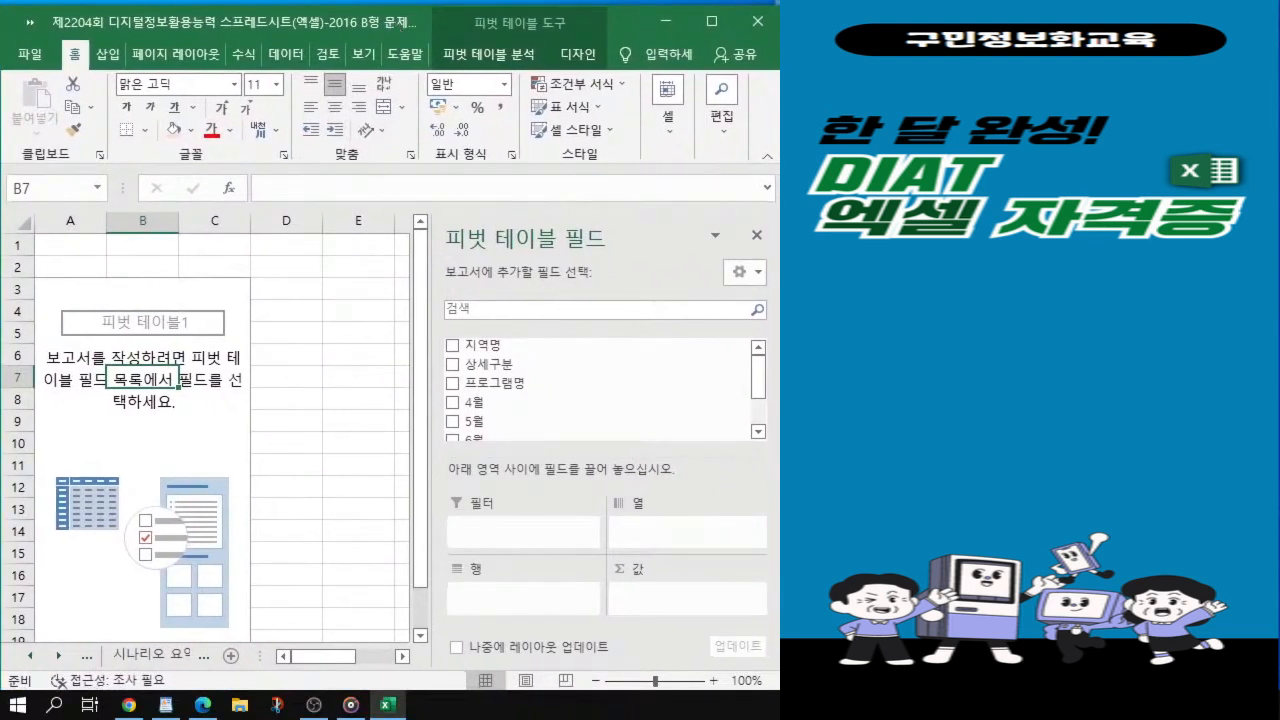
Step: Check the exam instructions, add the 지역명 field to the pivot table and move it from the rows to the columns
key("alt+Tab")
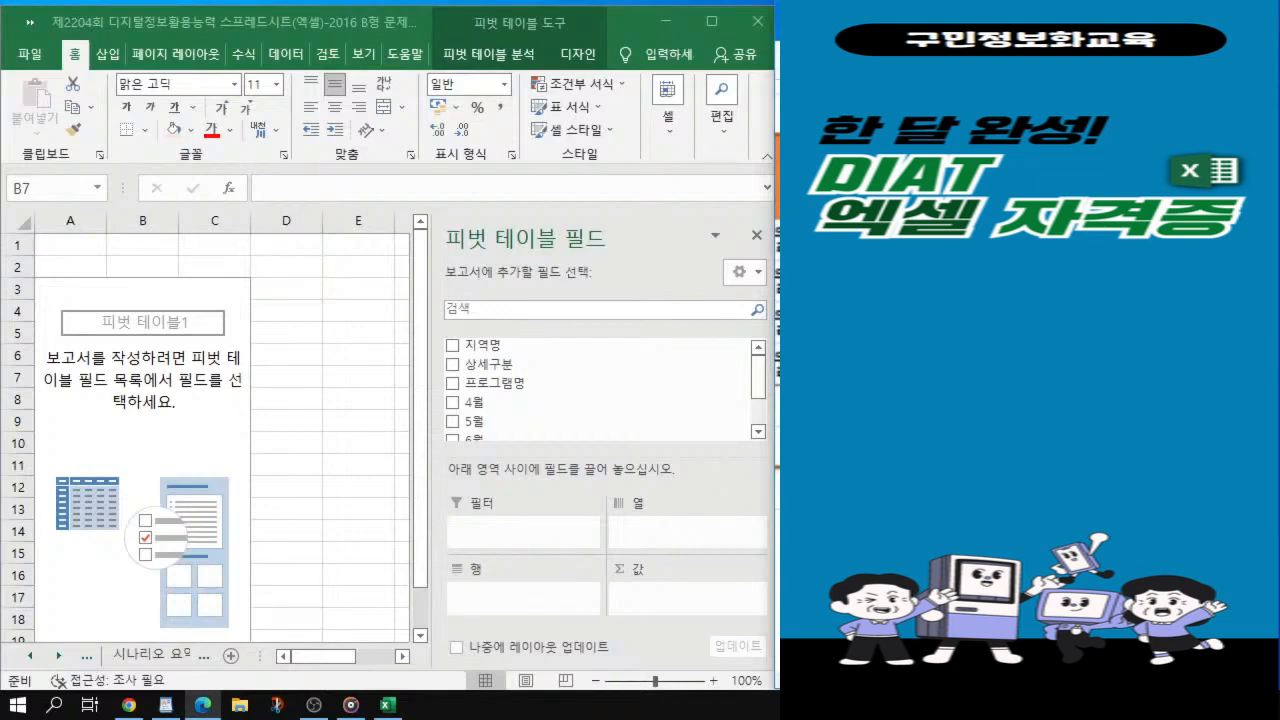
left_click(478, 348)
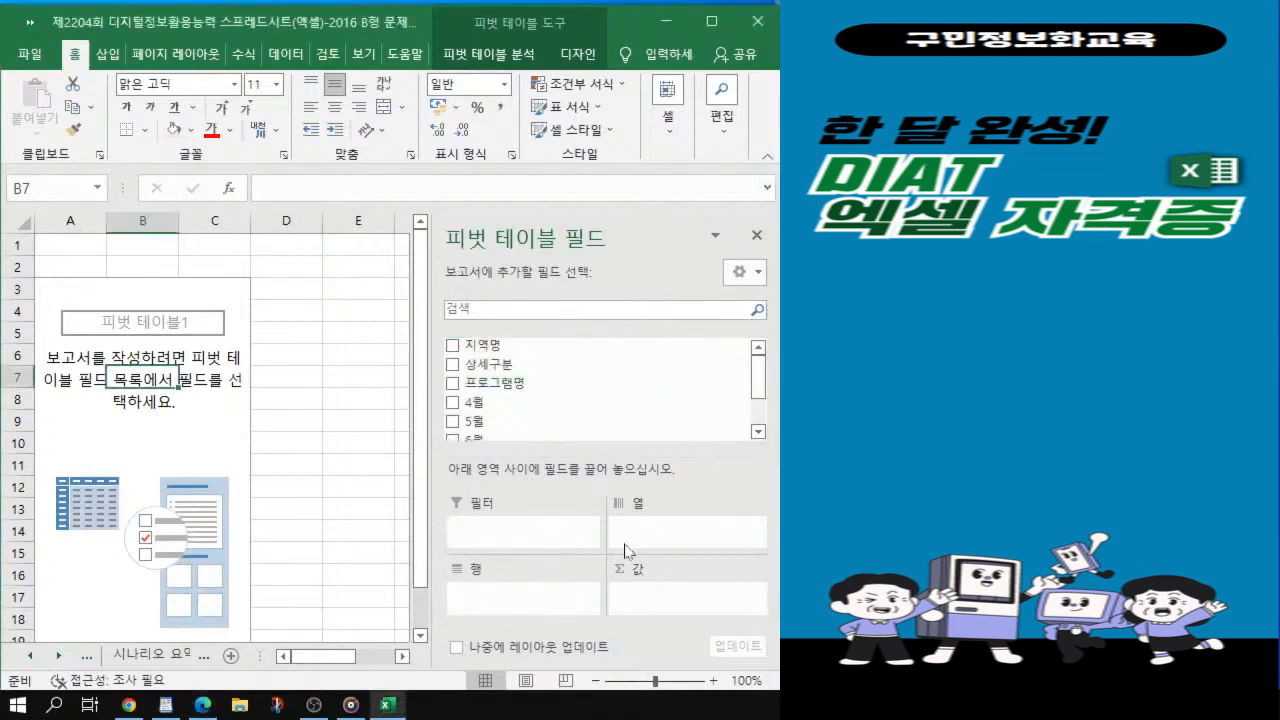
left_click(453, 345)
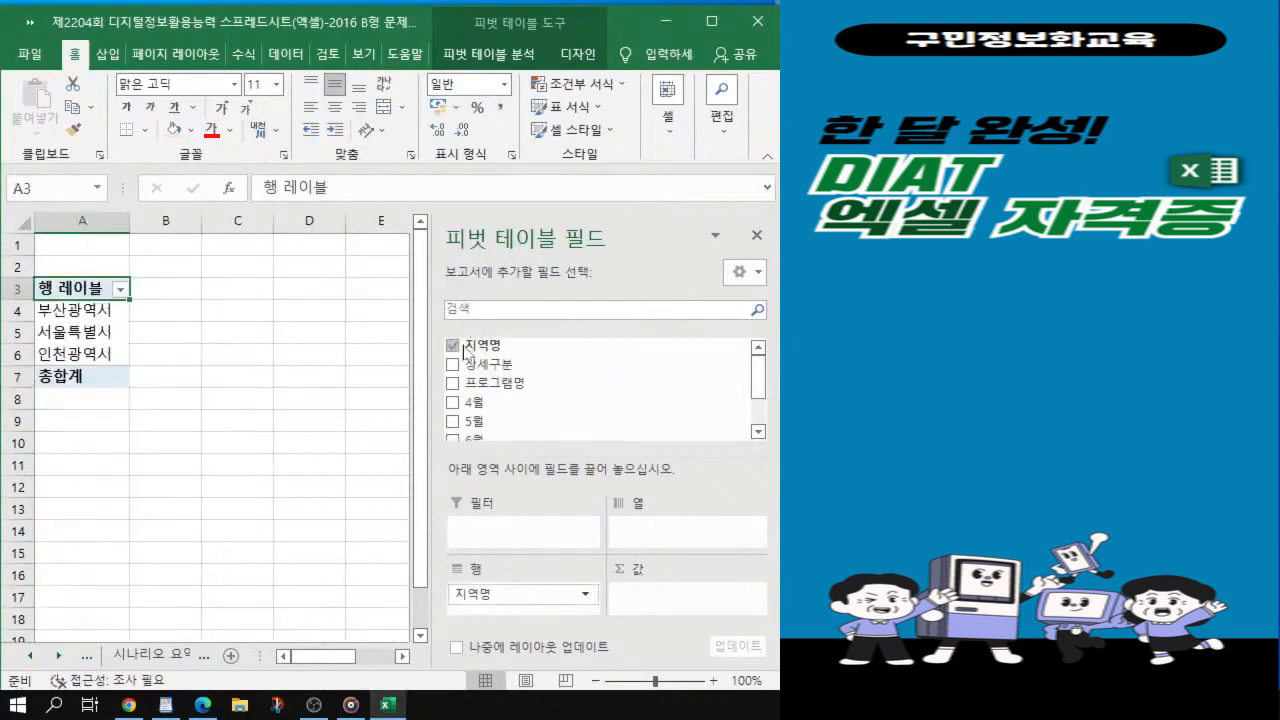
left_click_drag(517, 598, 676, 530)
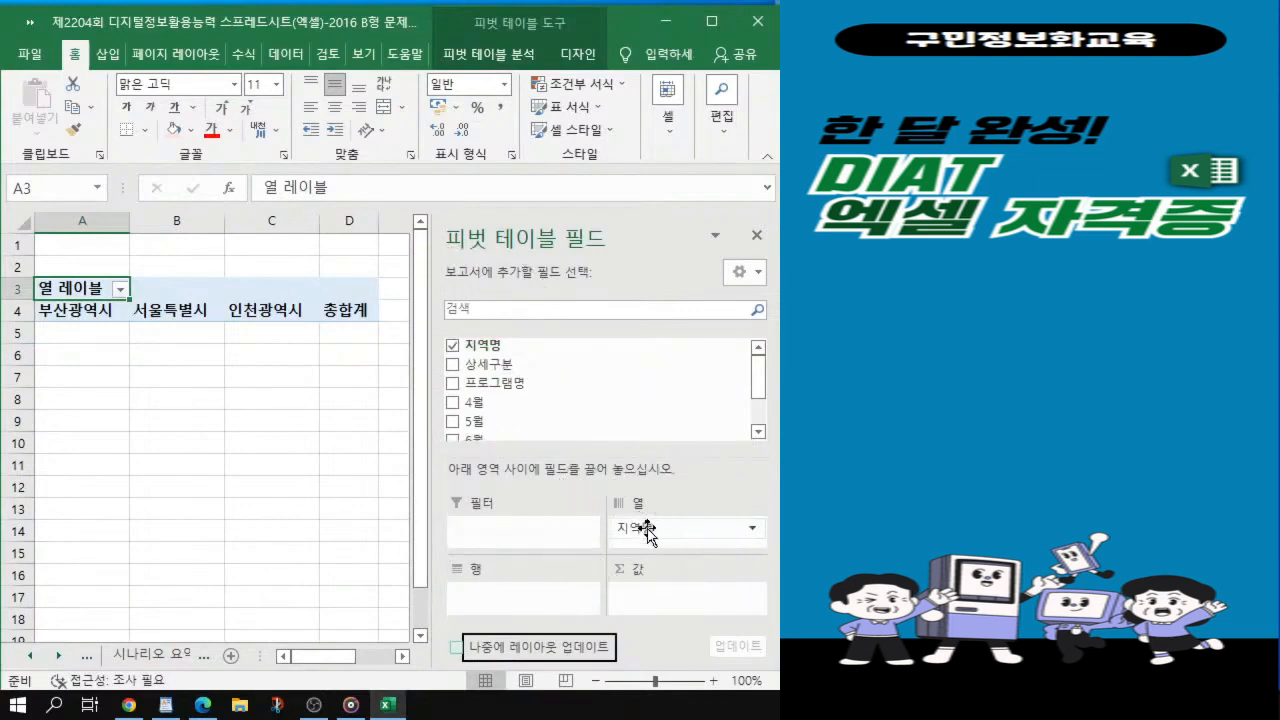
Step: Add the 상세구분 field to the pivot table's rows, consulting the exam instructions
key("alt+Tab")
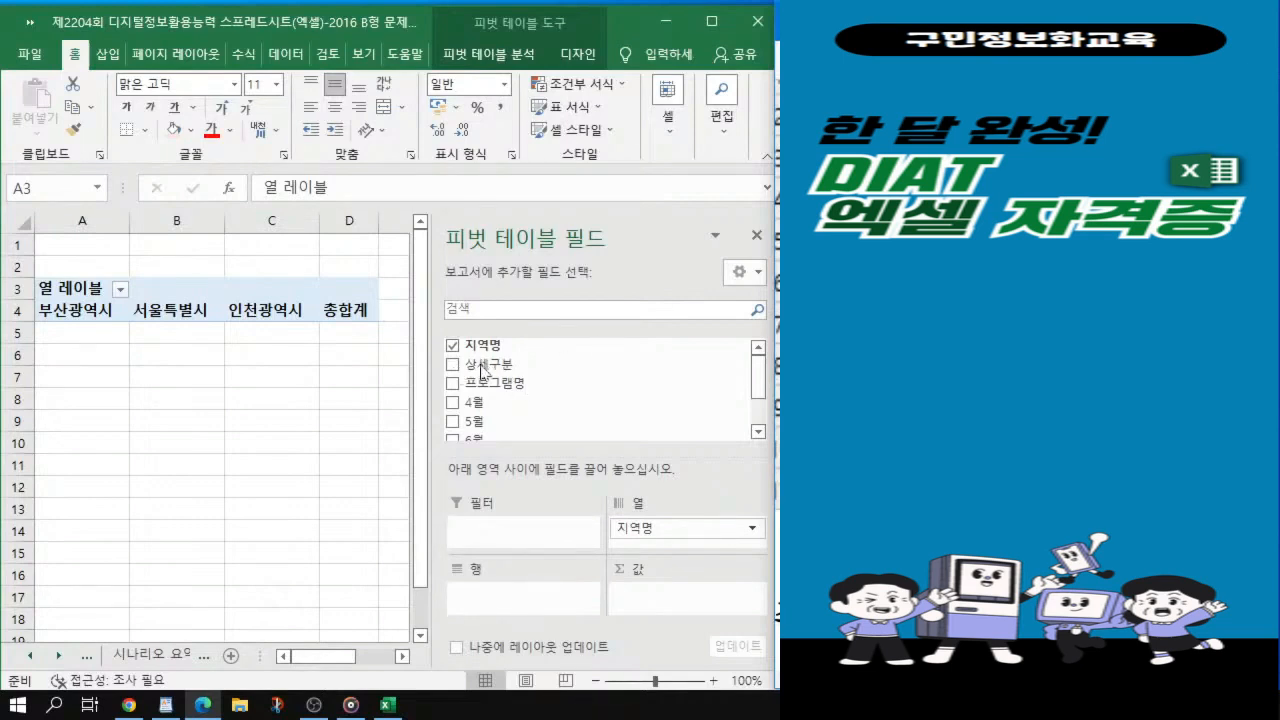
left_click_drag(481, 367, 483, 368)
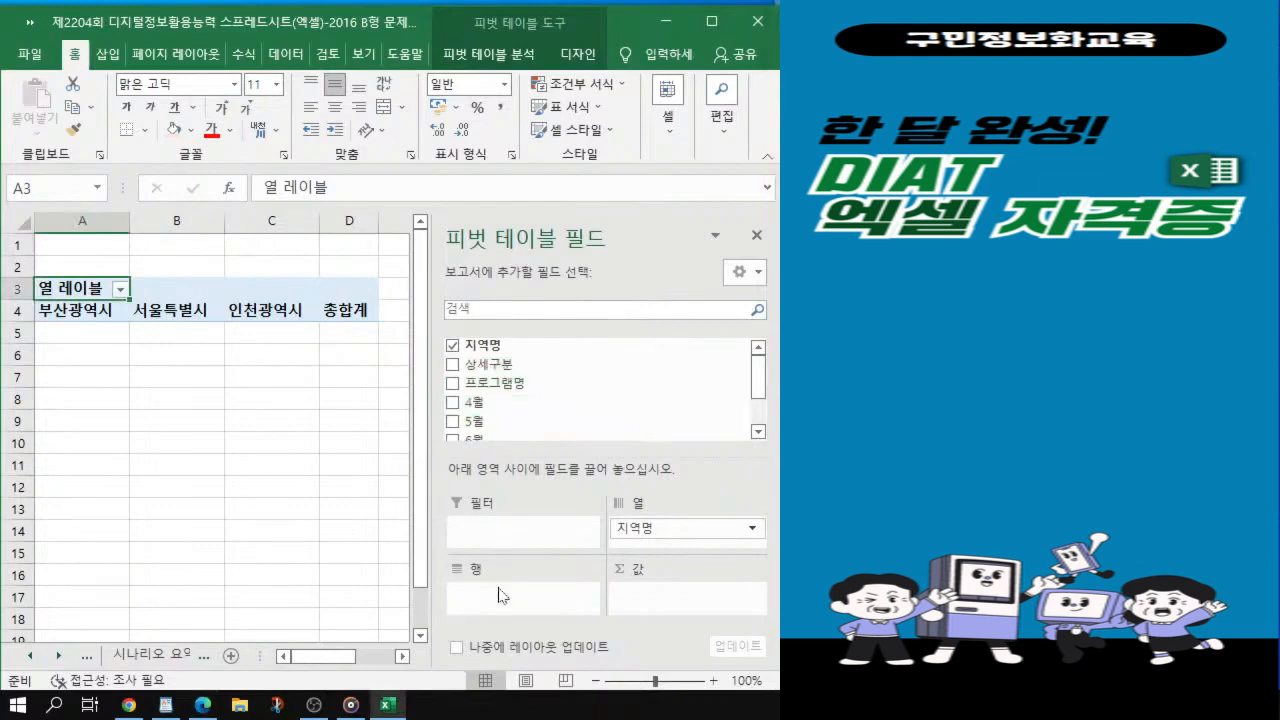
left_click(452, 366)
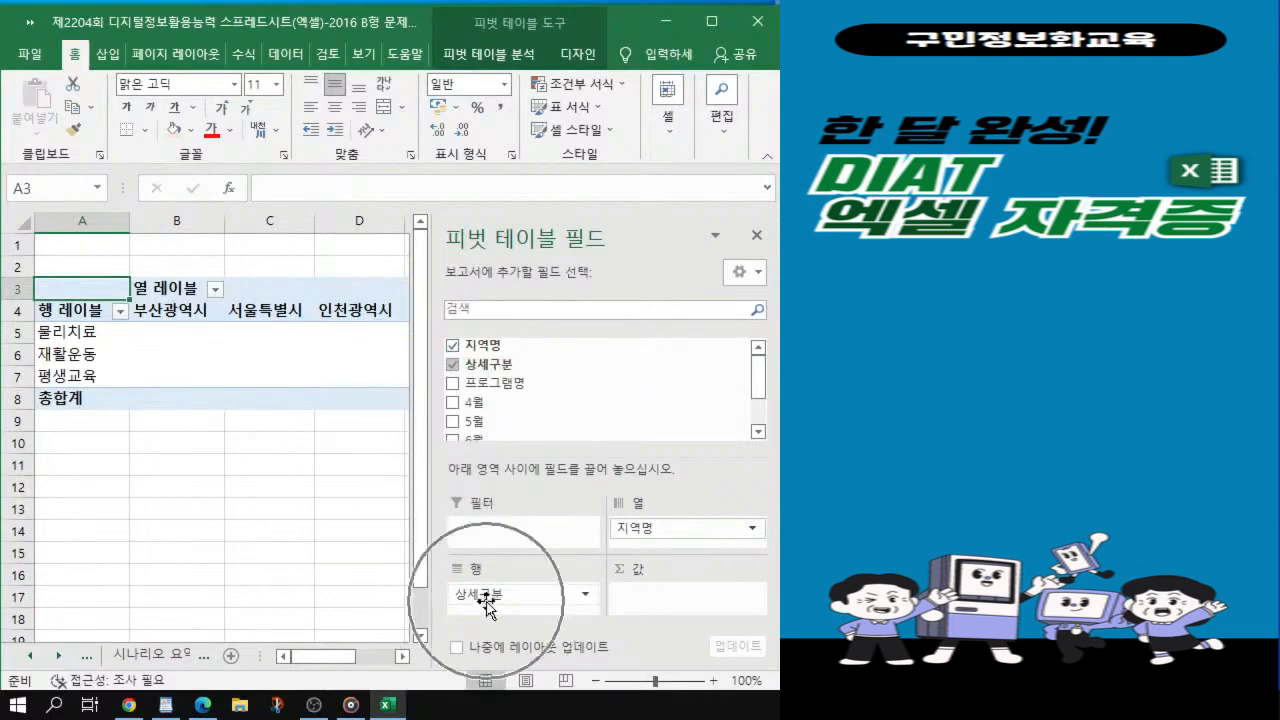
key("alt+Tab")
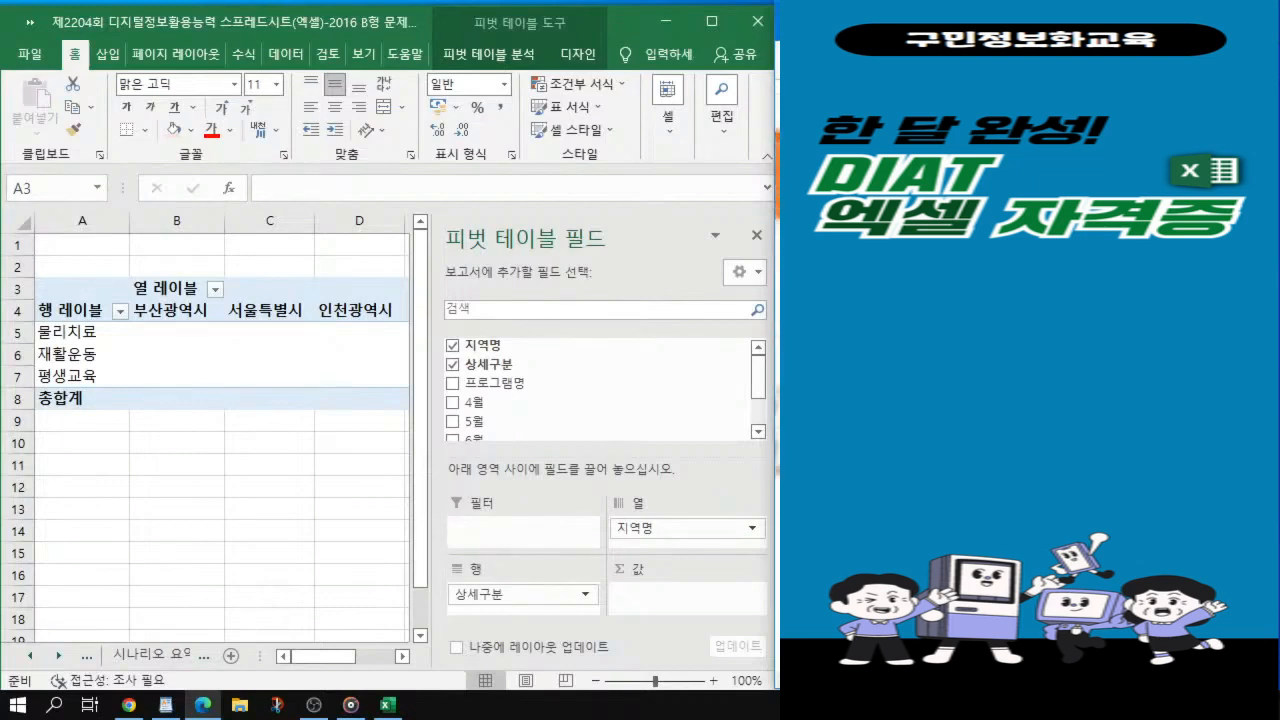
Step: Add the 5월 and 6월 fields to the pivot table's values
scroll(515, 400, "down", 3)
scroll(510, 395, "up", 3)
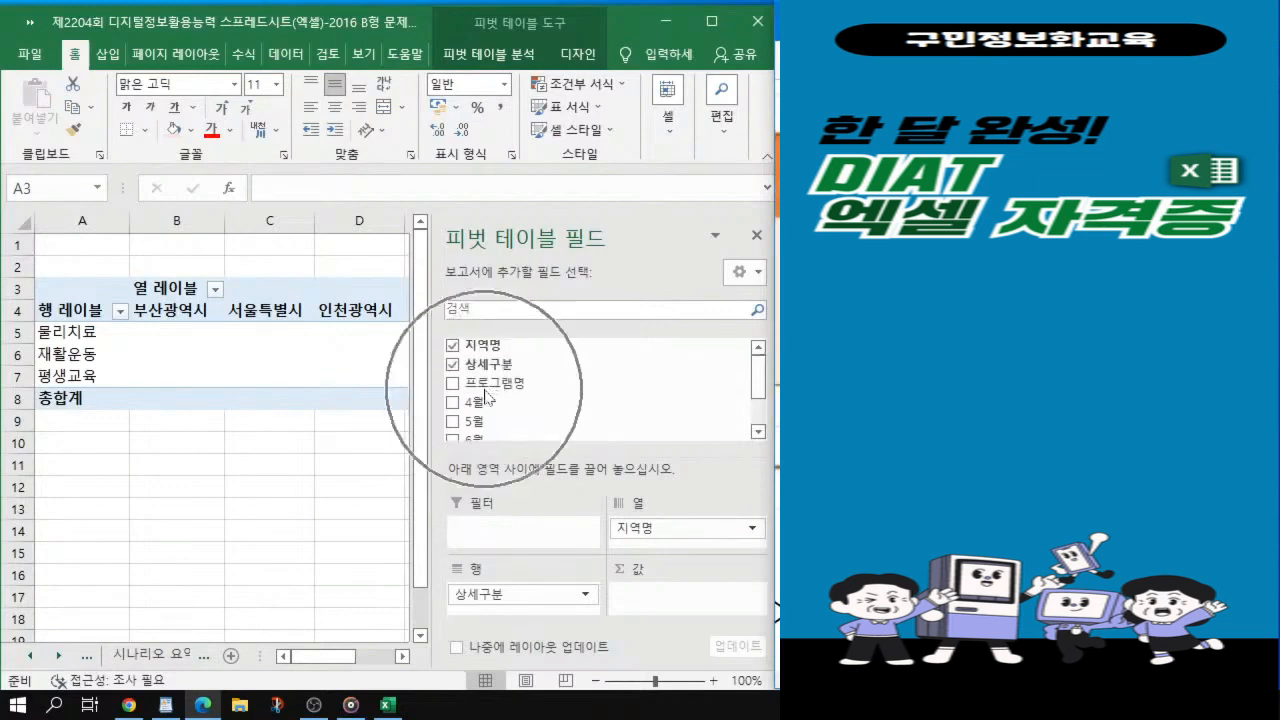
scroll(500, 395, "down", 1)
key("ctrl")
left_click(453, 376)
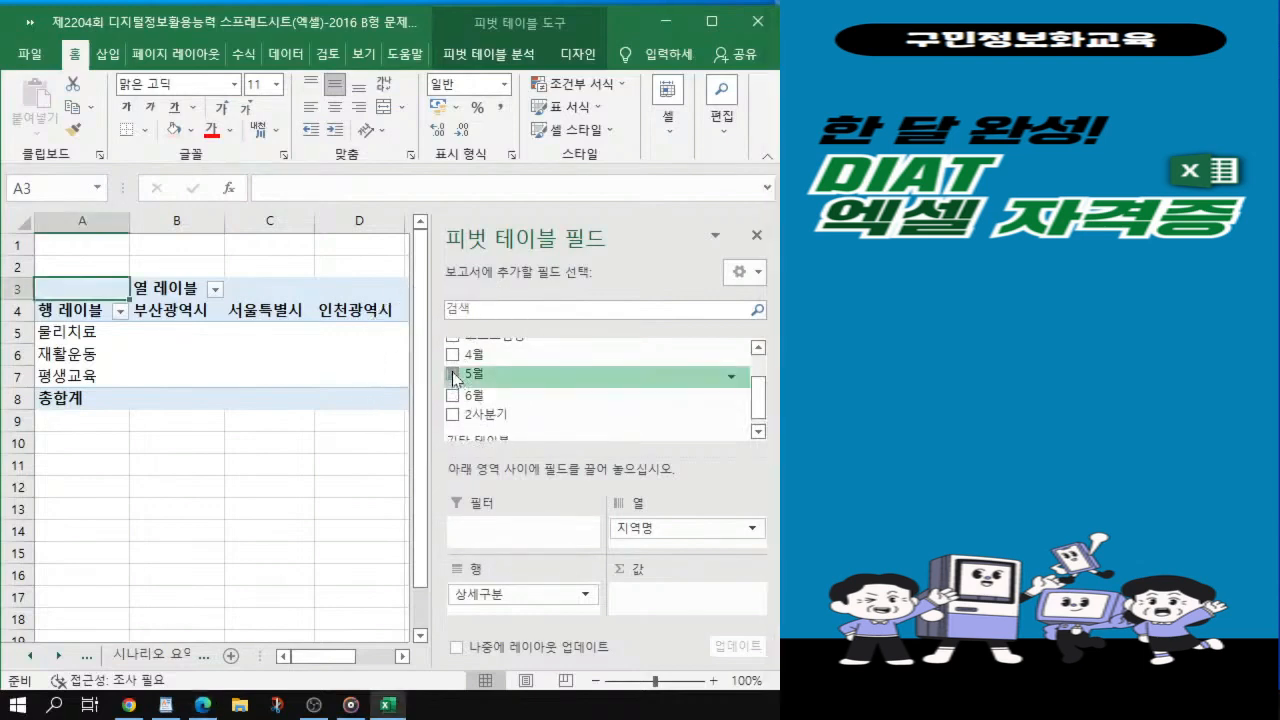
key("ctrl")
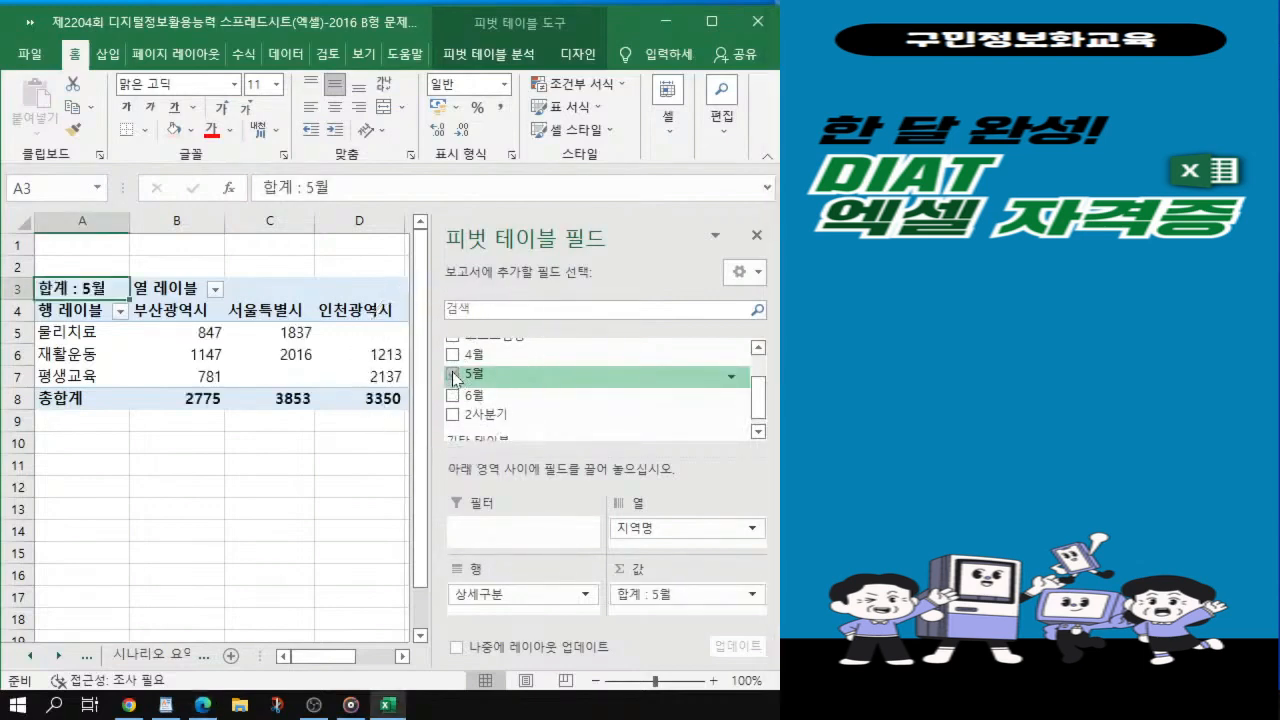
key("ctrl")
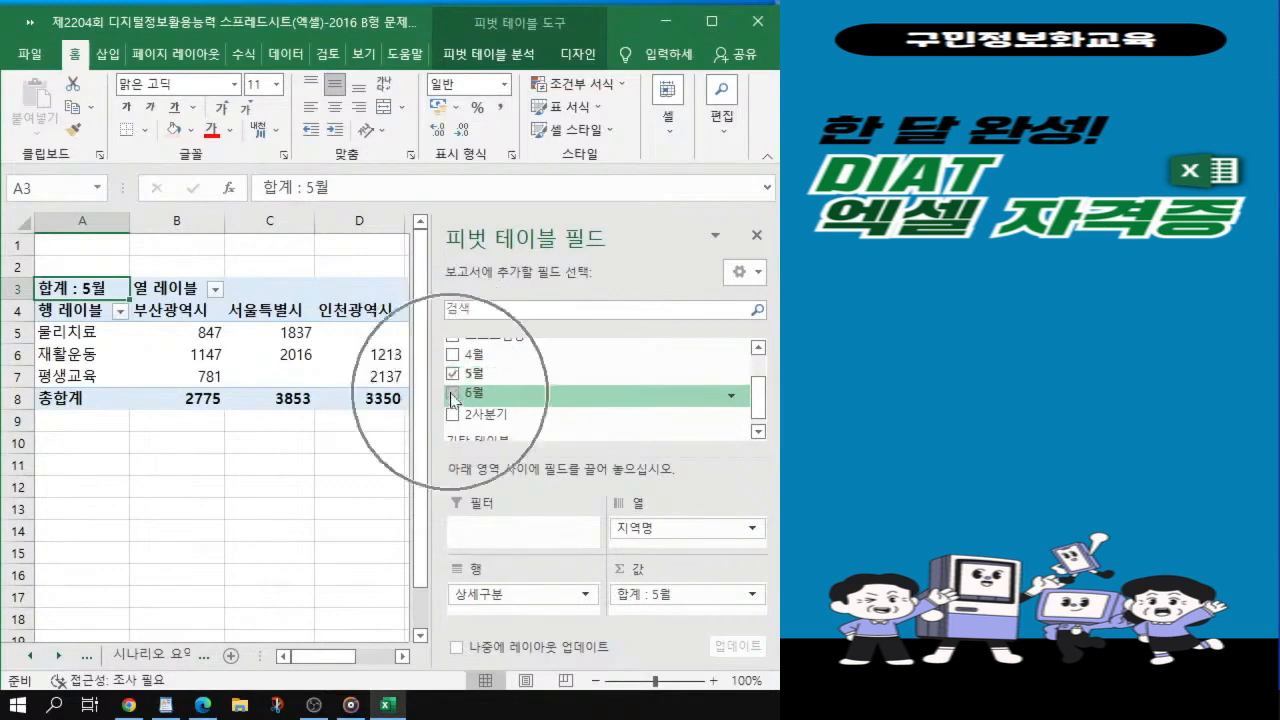
left_click(453, 396)
key("ctrl")
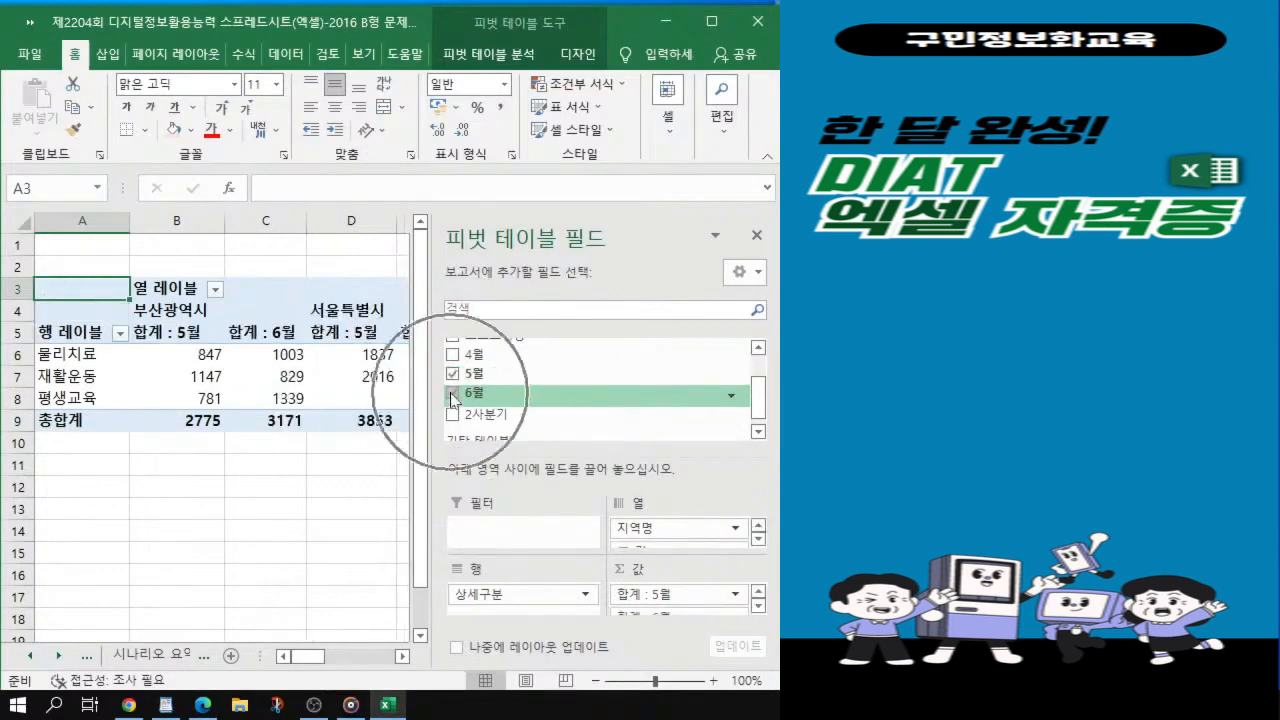
key("ctrl")
key("ctrl")
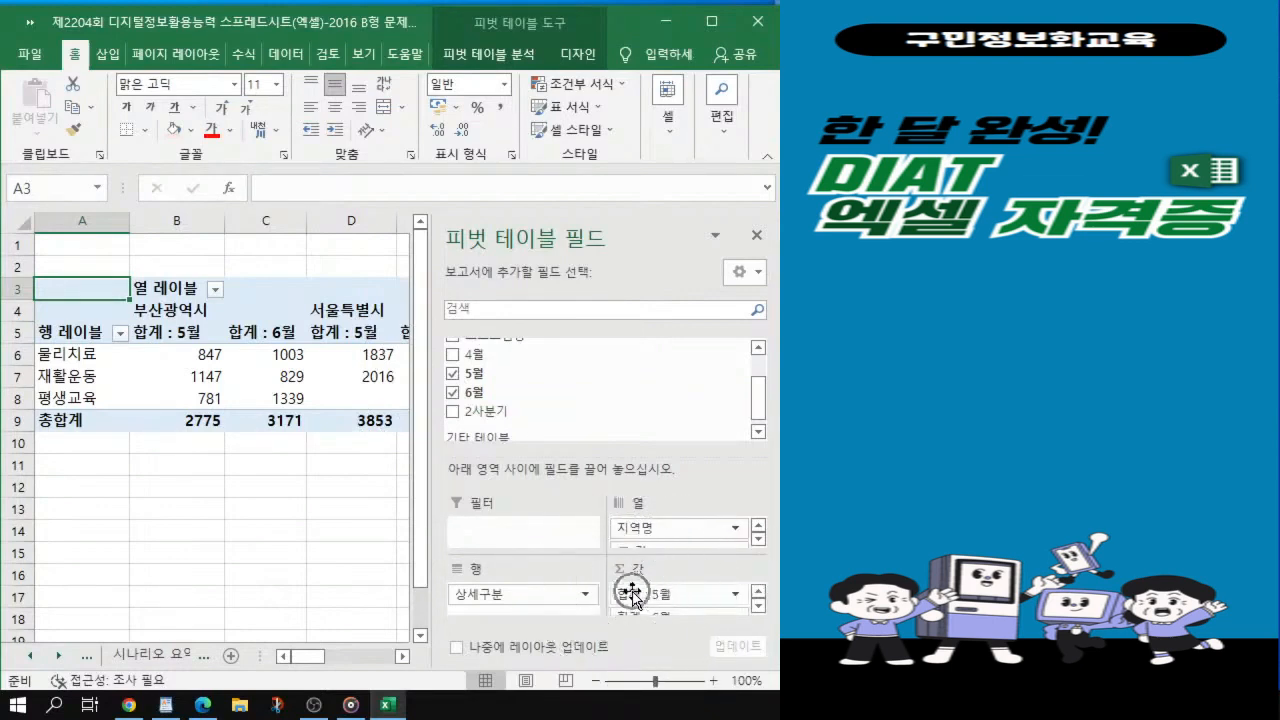
Step: Summarize the pivot table's 5월 value field by 평균
left_click(632, 597)
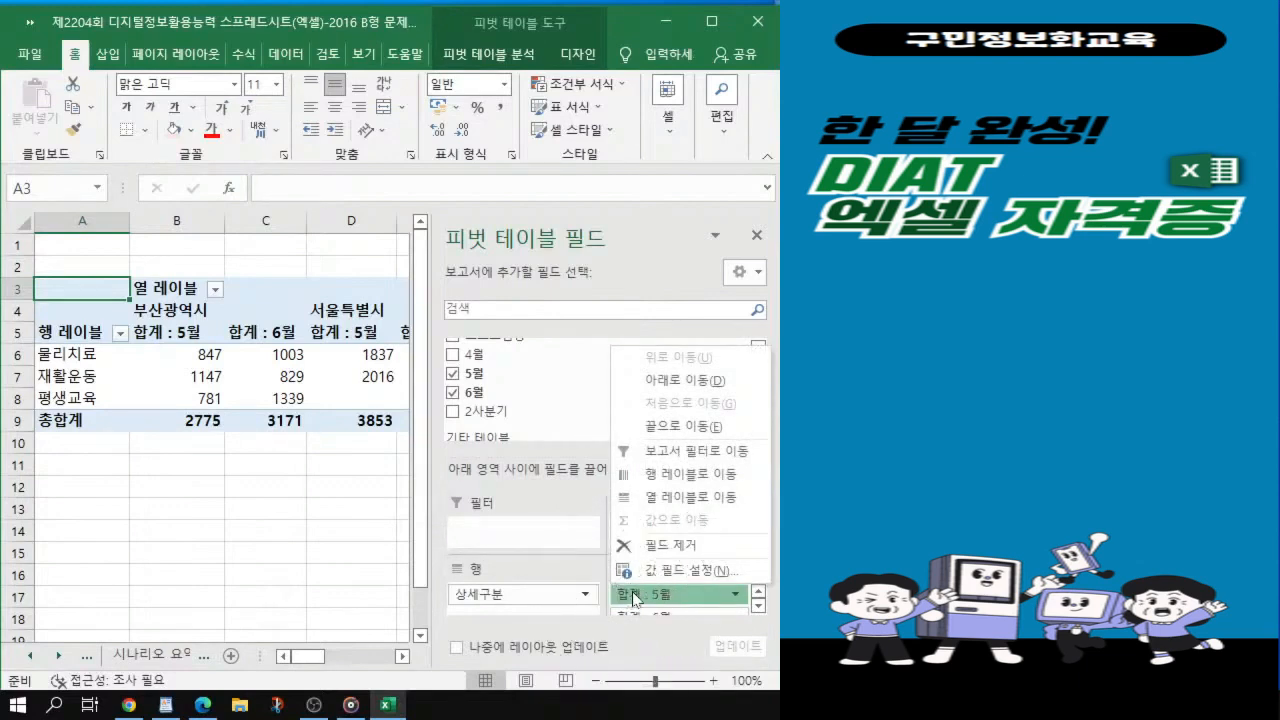
left_click(683, 571)
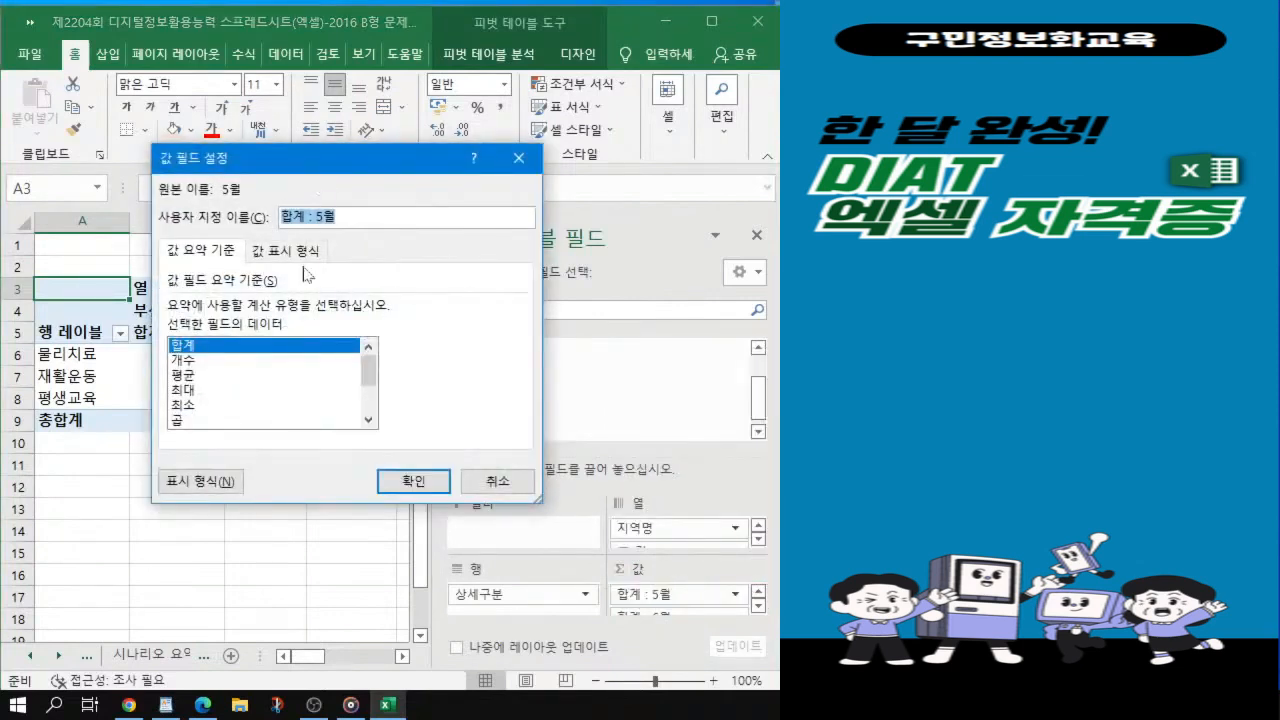
left_click(189, 377)
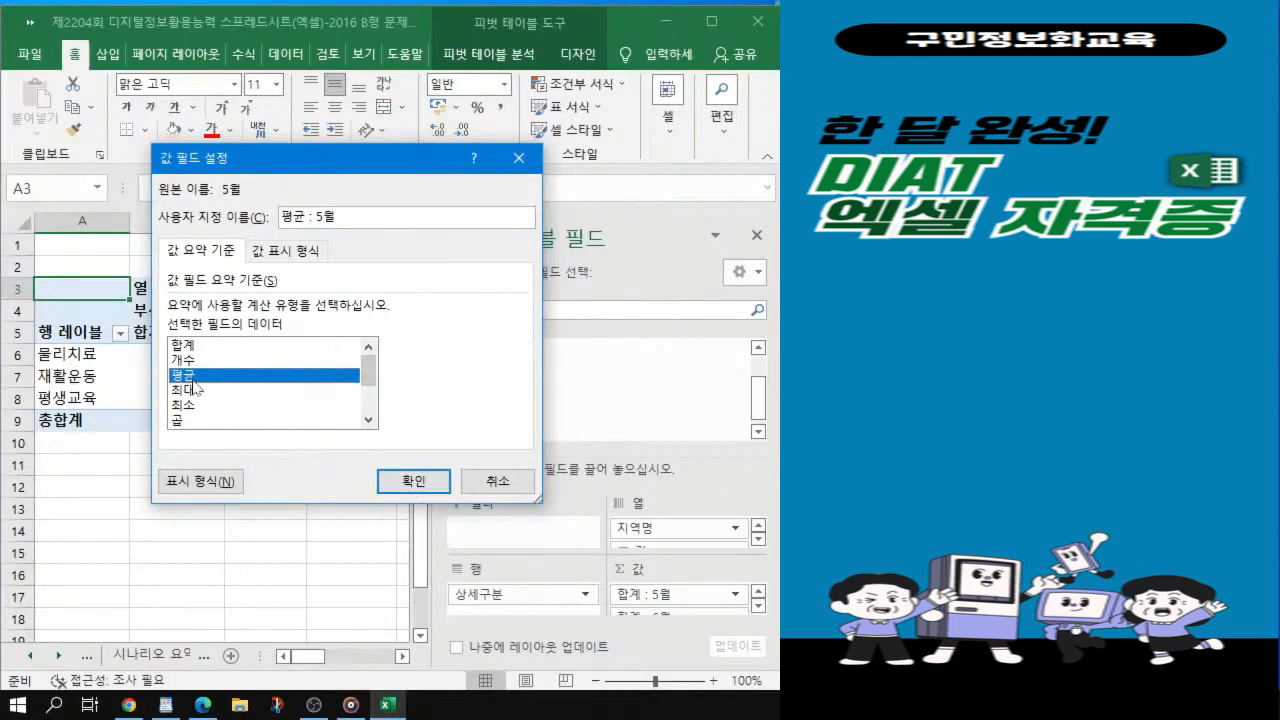
left_click(438, 487)
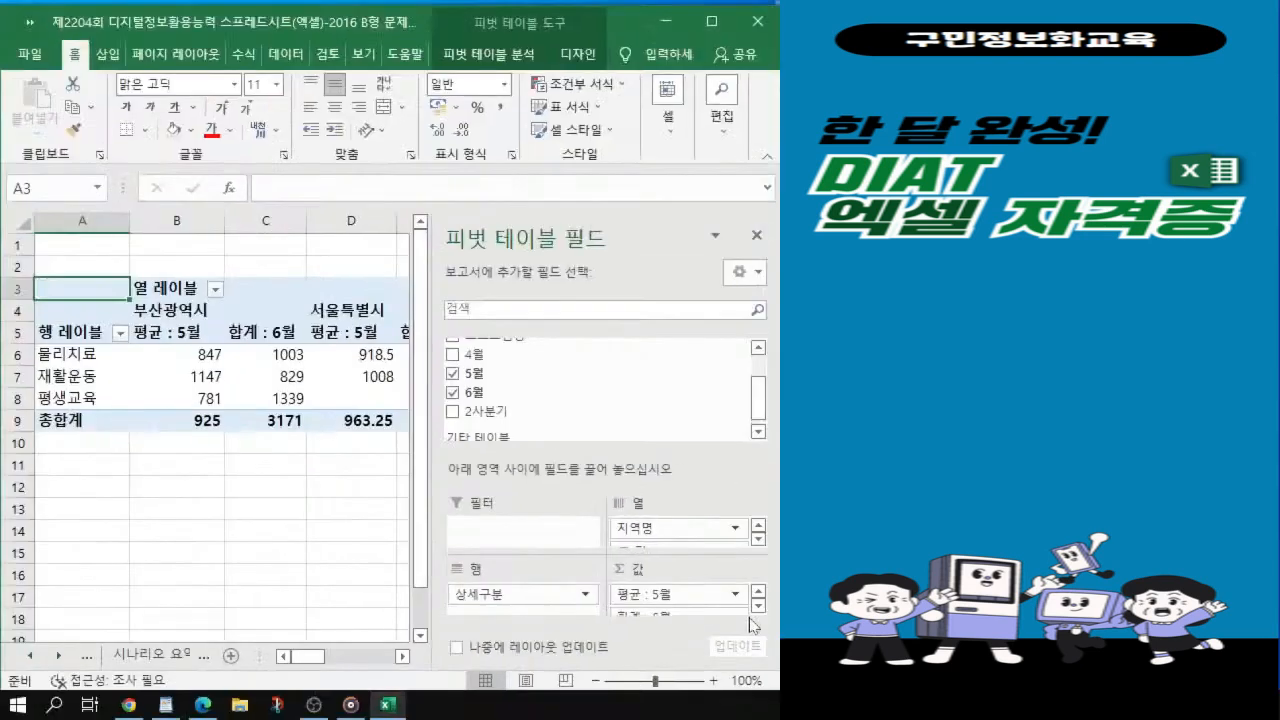
Step: Summarize the pivot table's 6월 value field by 평균
left_click(767, 594)
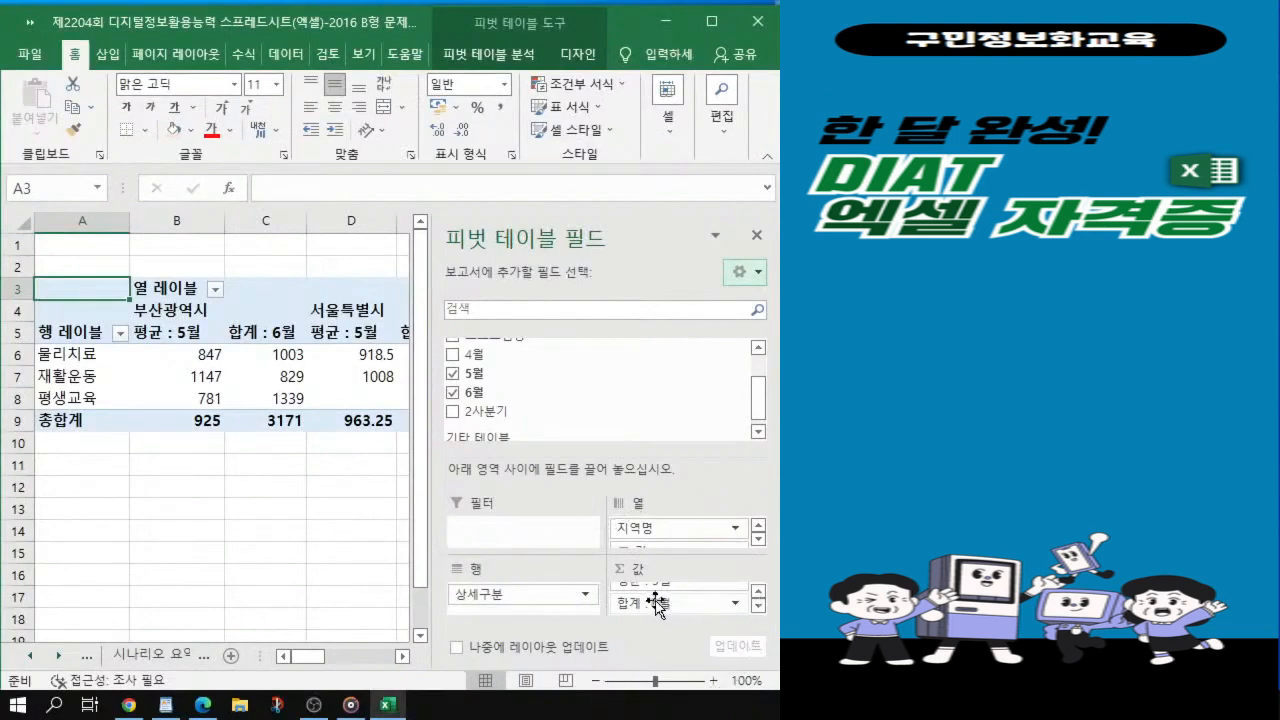
left_click(656, 603)
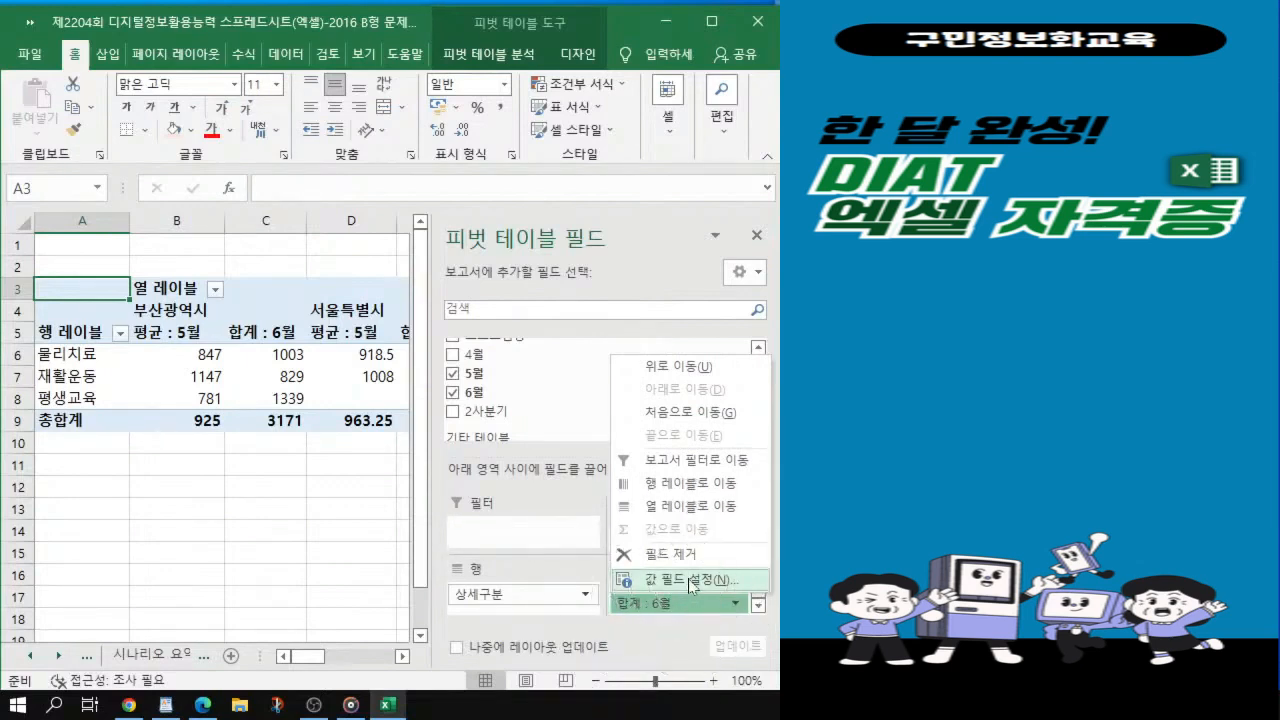
left_click(688, 580)
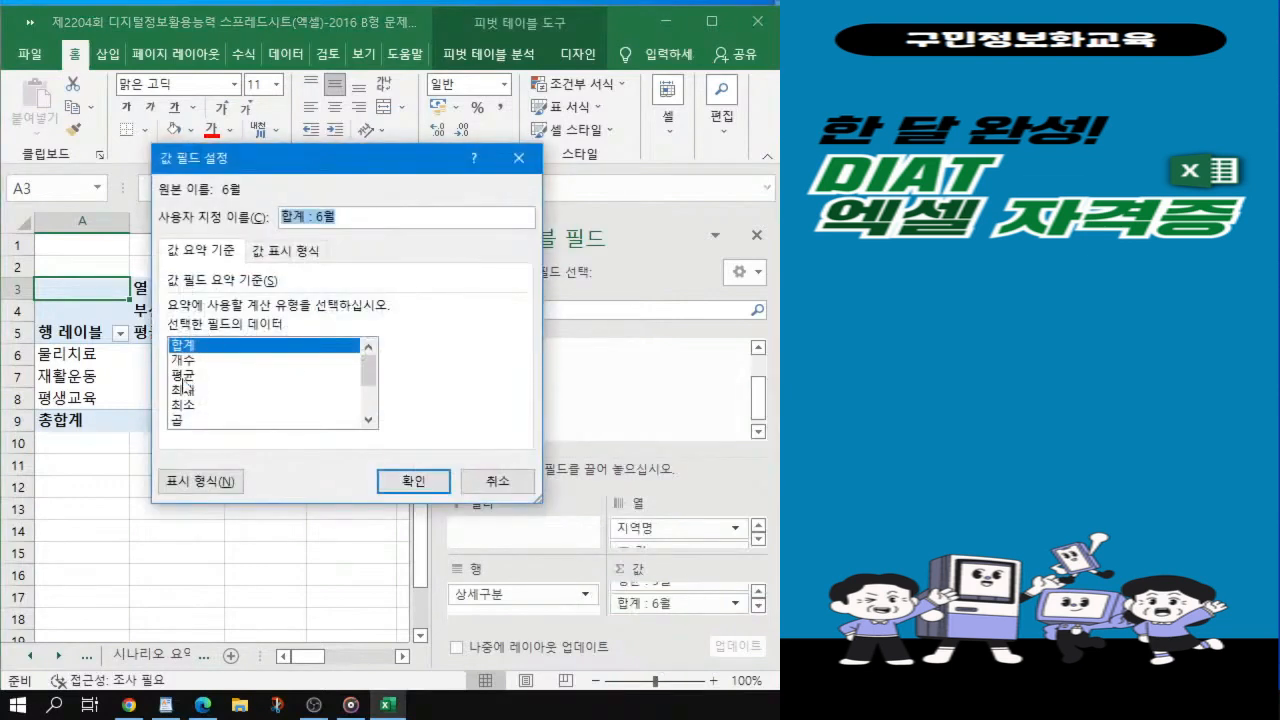
left_click(184, 376)
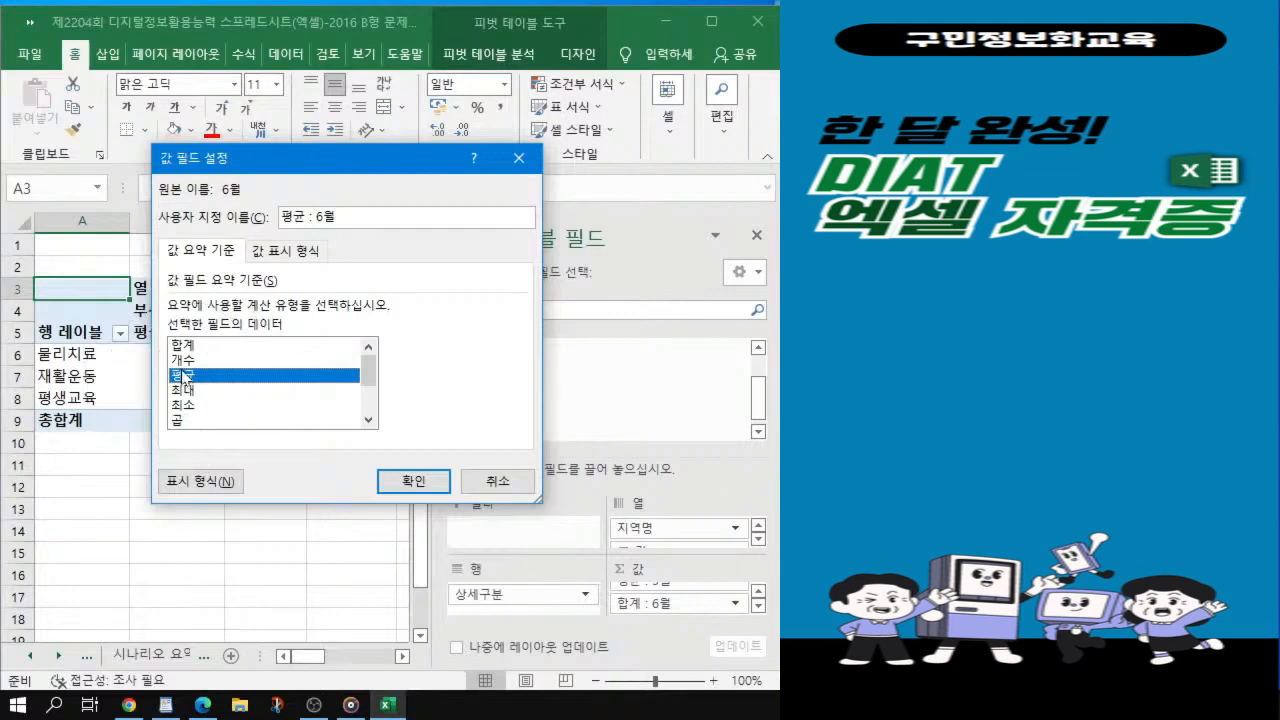
left_click(418, 487)
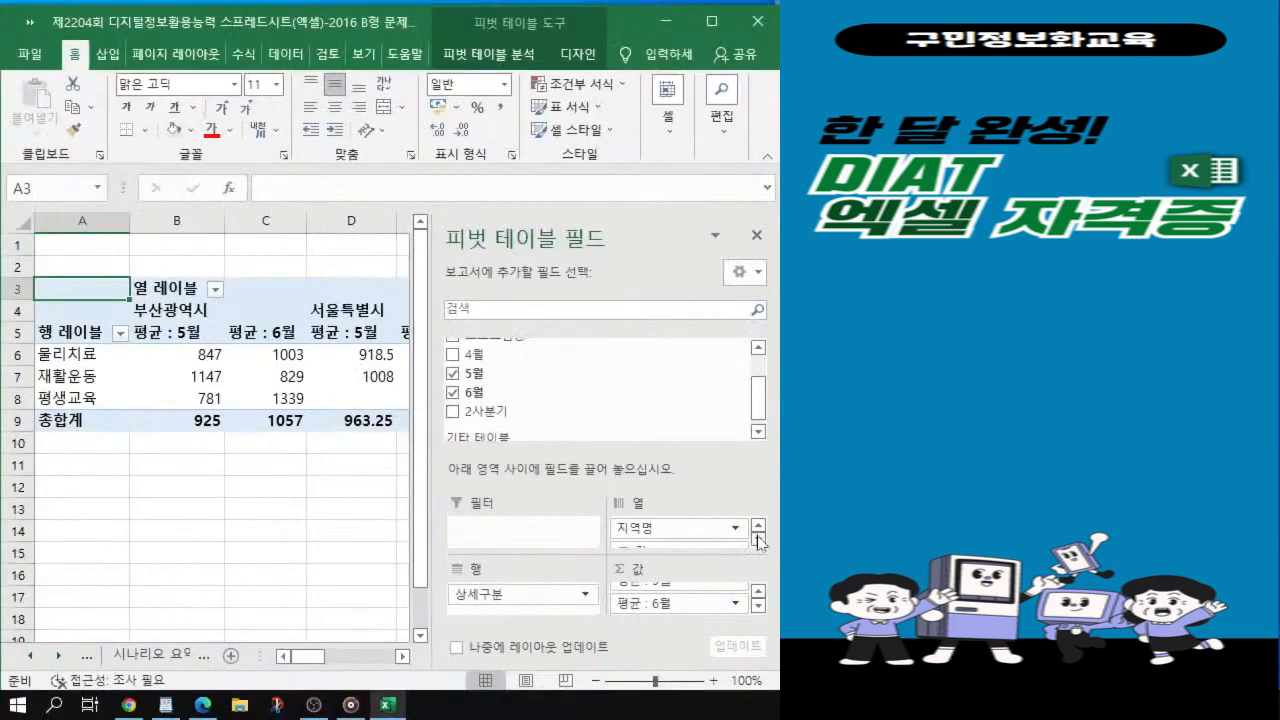
Step: Move the Σ 값 entry from the pivot table's columns to its rows and check the 5월 and 6월 row labels
left_click(759, 544)
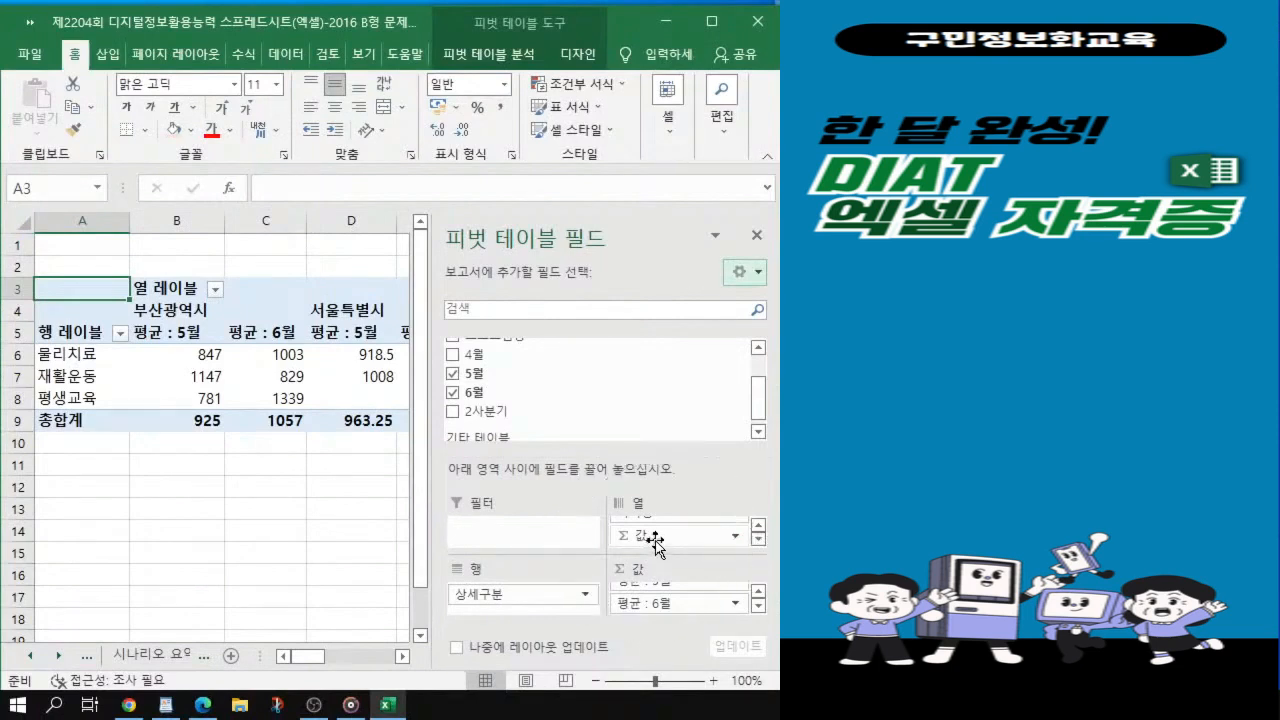
left_click_drag(655, 535, 523, 614)
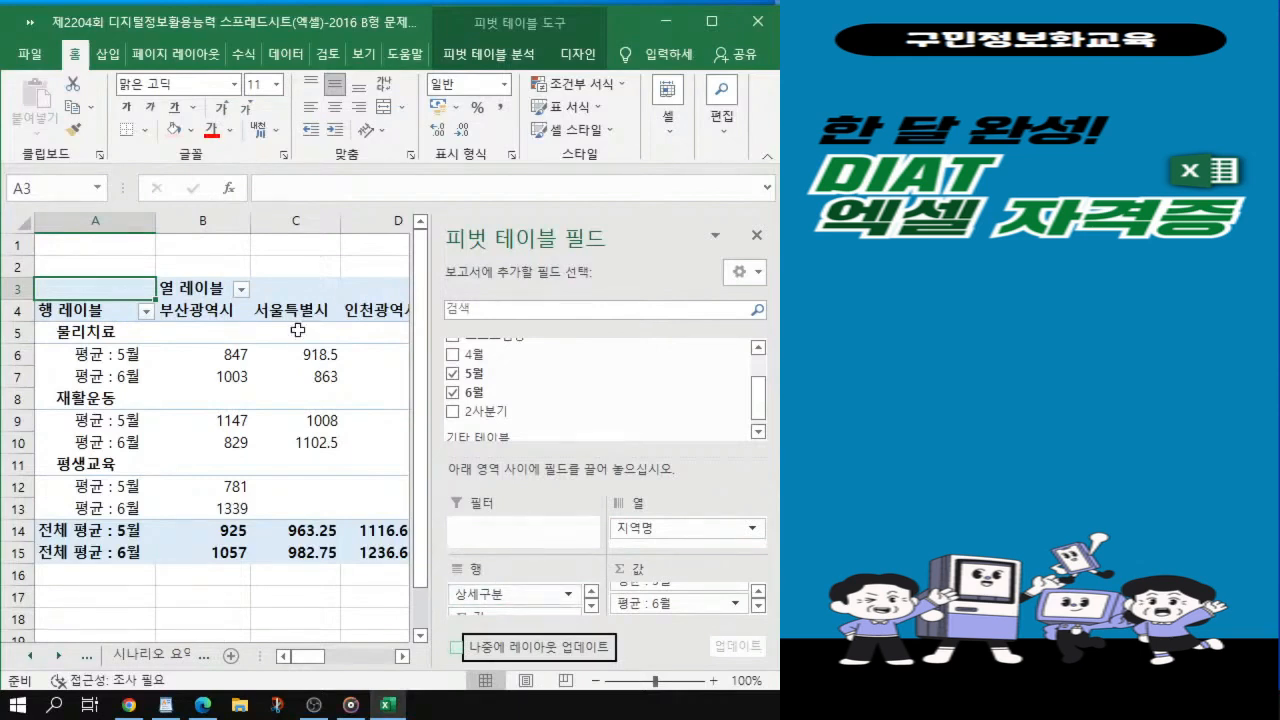
left_click_drag(96, 353, 95, 377)
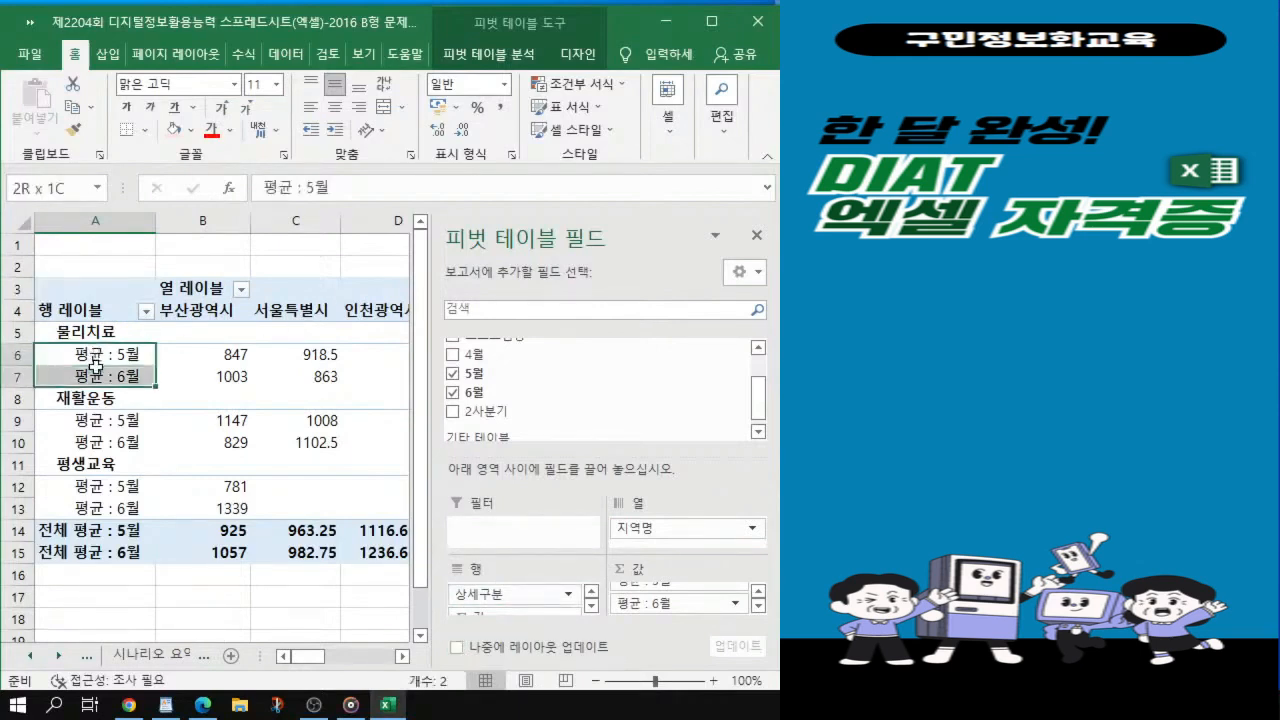
left_click(112, 411)
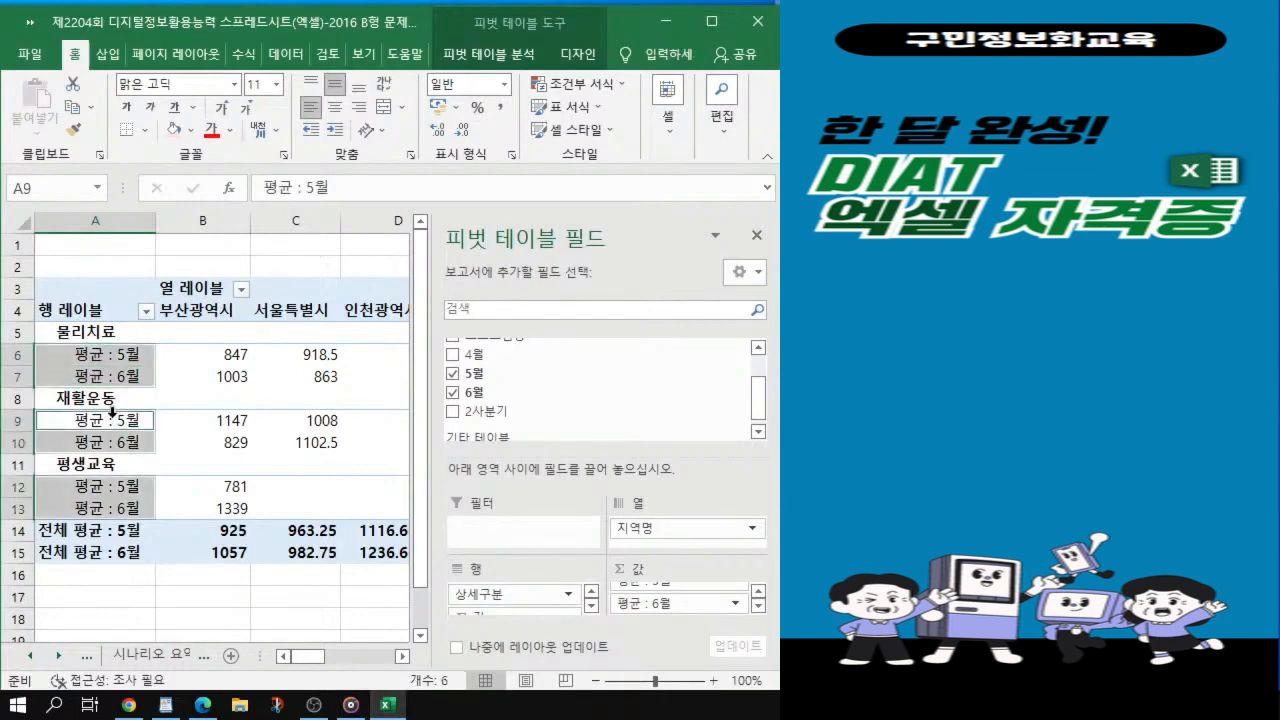
left_click(236, 438)
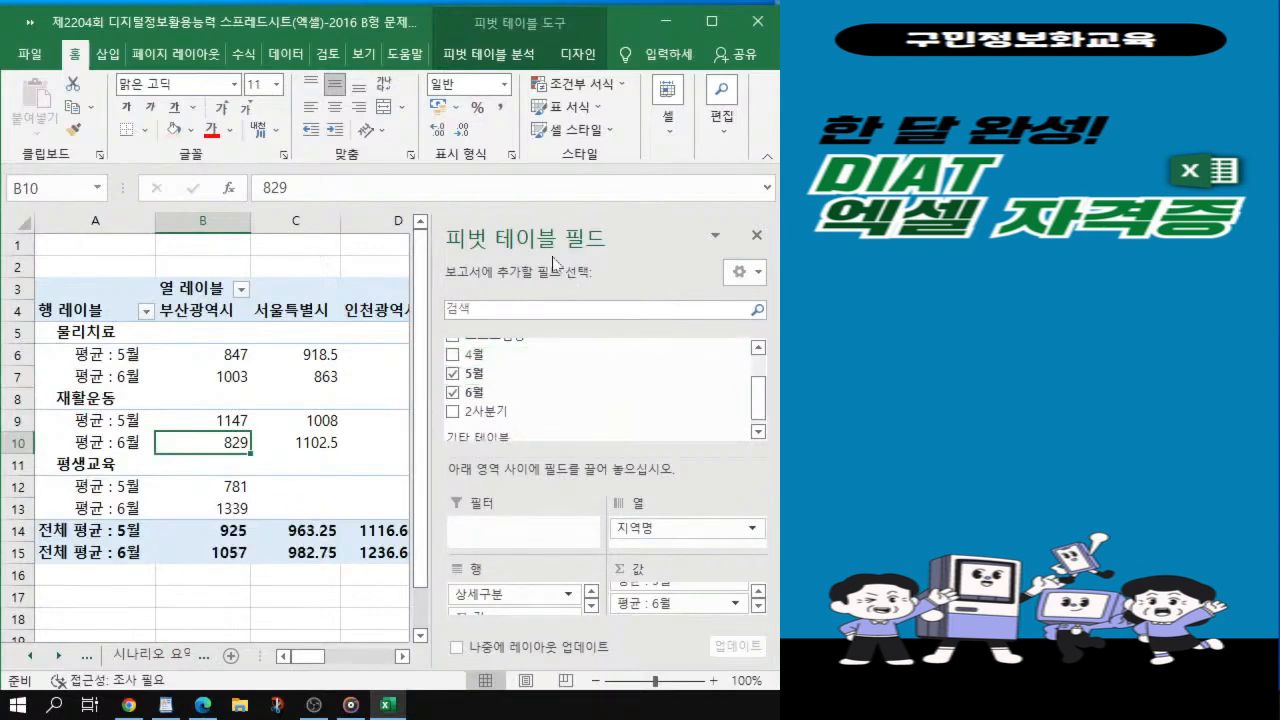
Step: Close the pivot table field list and check the 상세구분 groups in the row labels
left_click(756, 237)
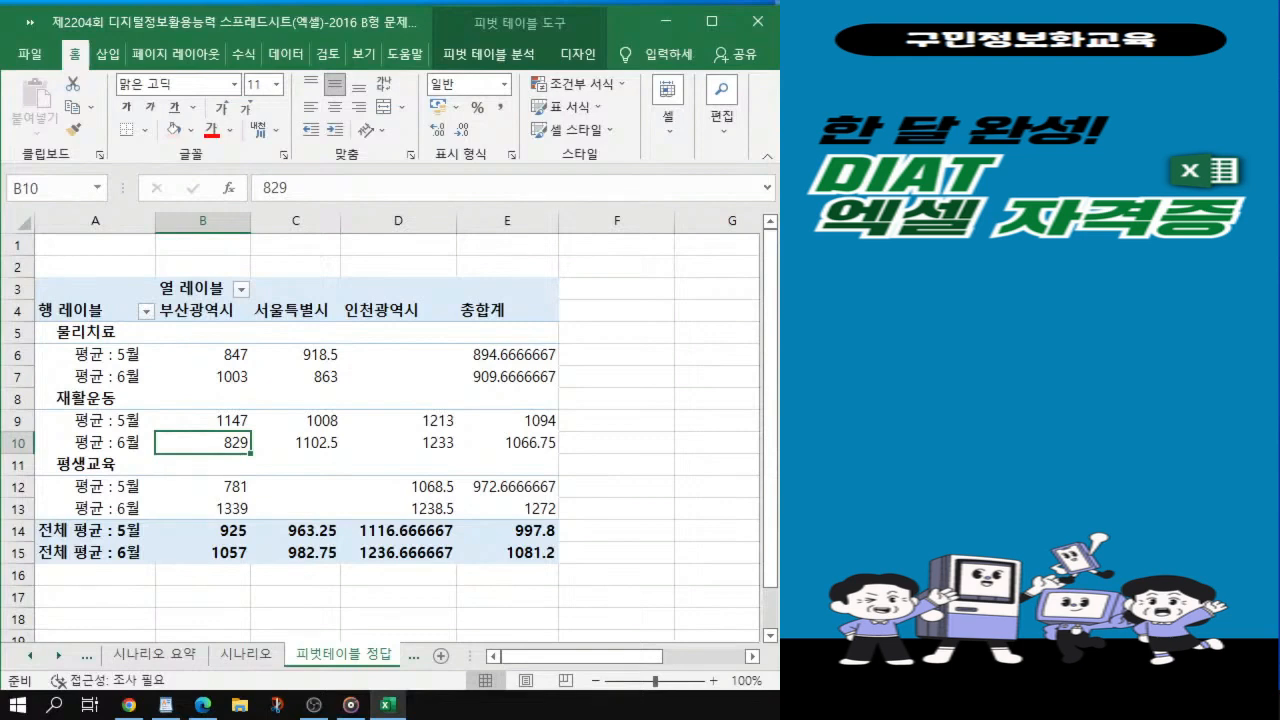
left_click(112, 335)
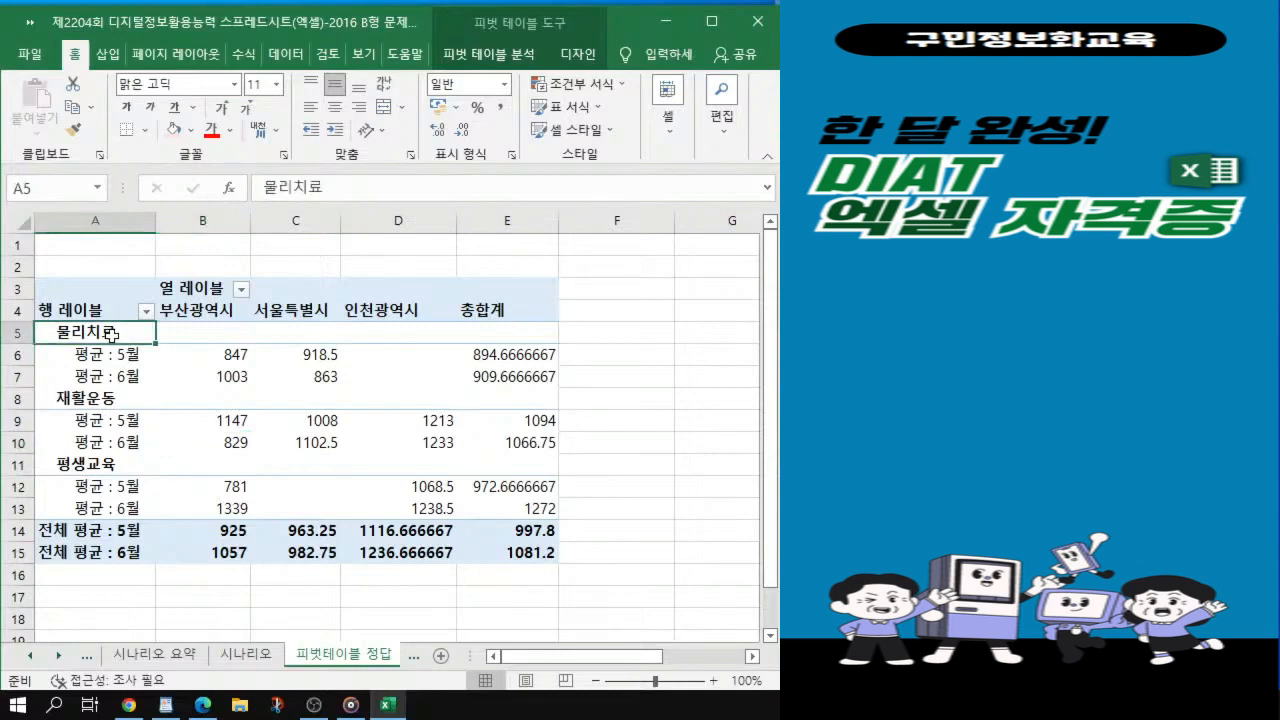
left_click_drag(112, 335, 118, 433)
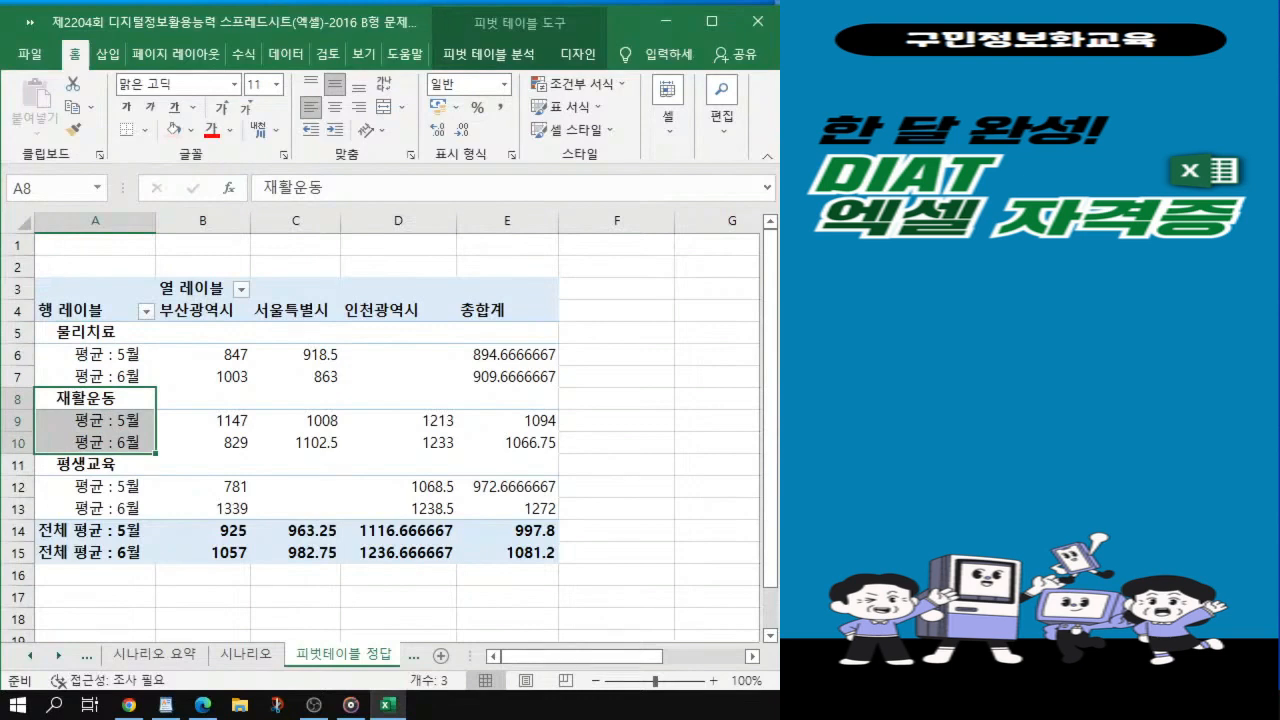
left_click(184, 415)
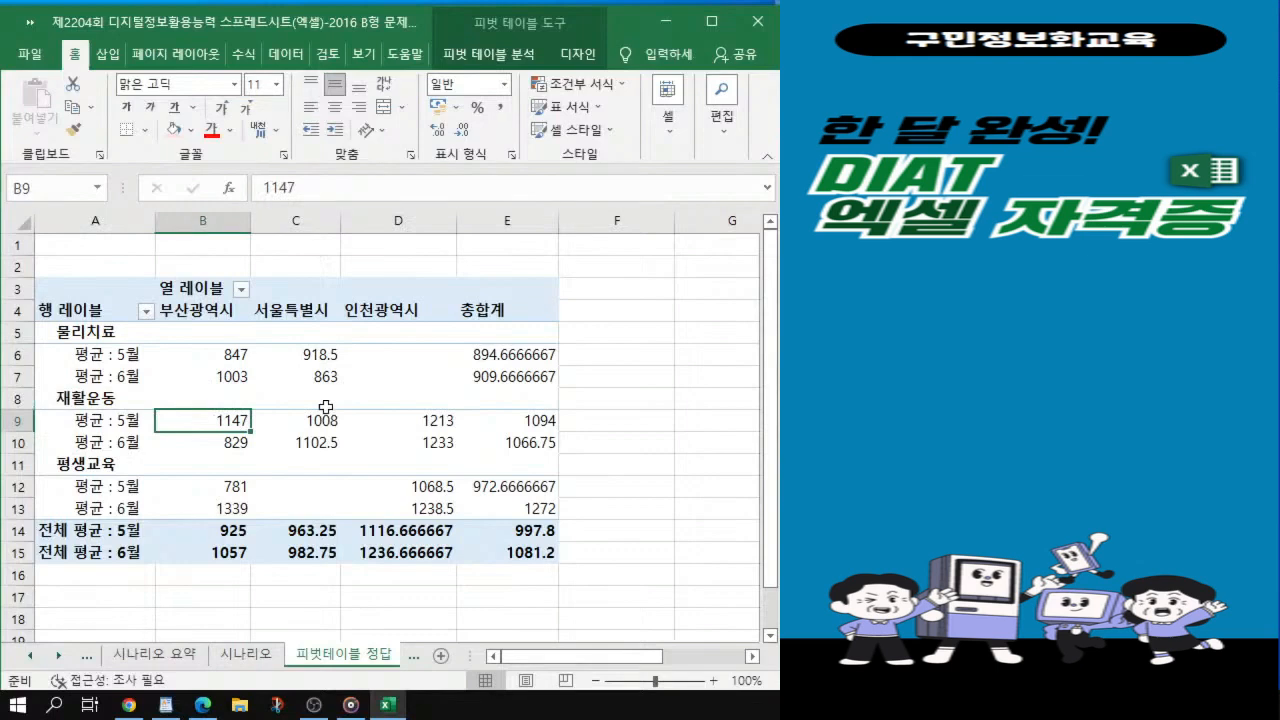
Step: Change the pivot table's report layout to 테이블 형식으로 표시
left_click(518, 57)
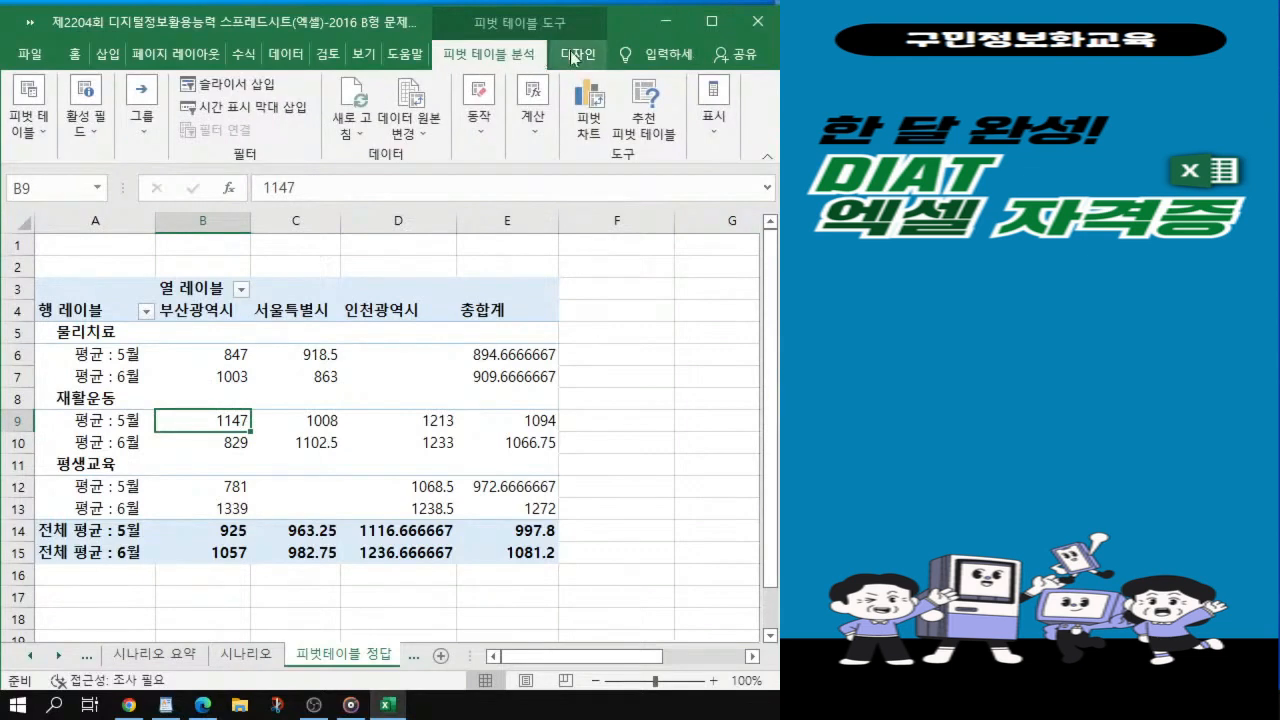
left_click(575, 55)
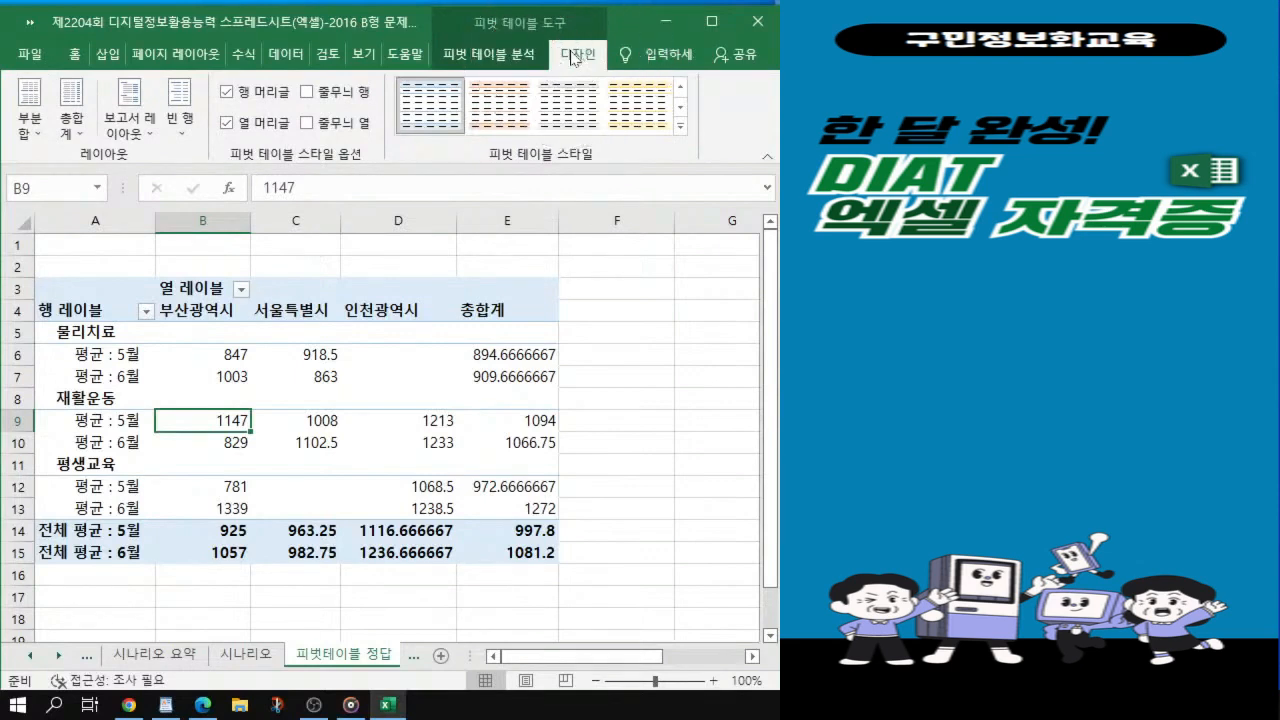
left_click(130, 140)
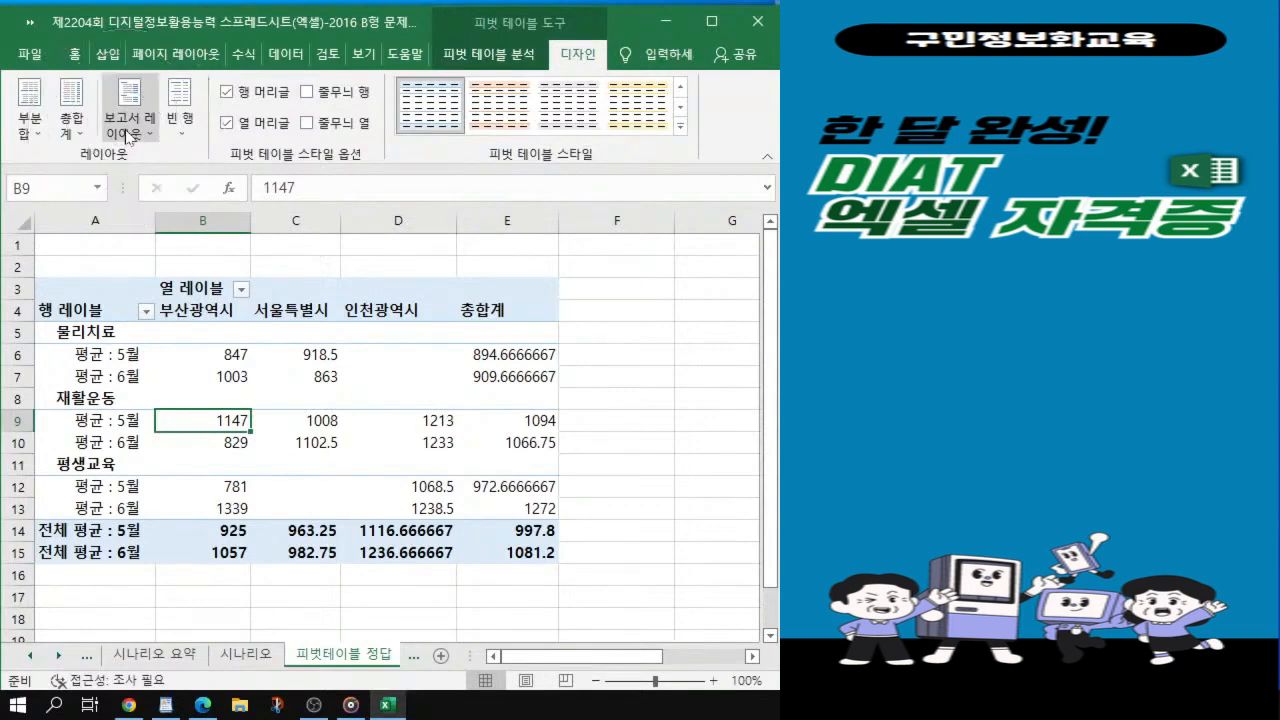
left_click(128, 138)
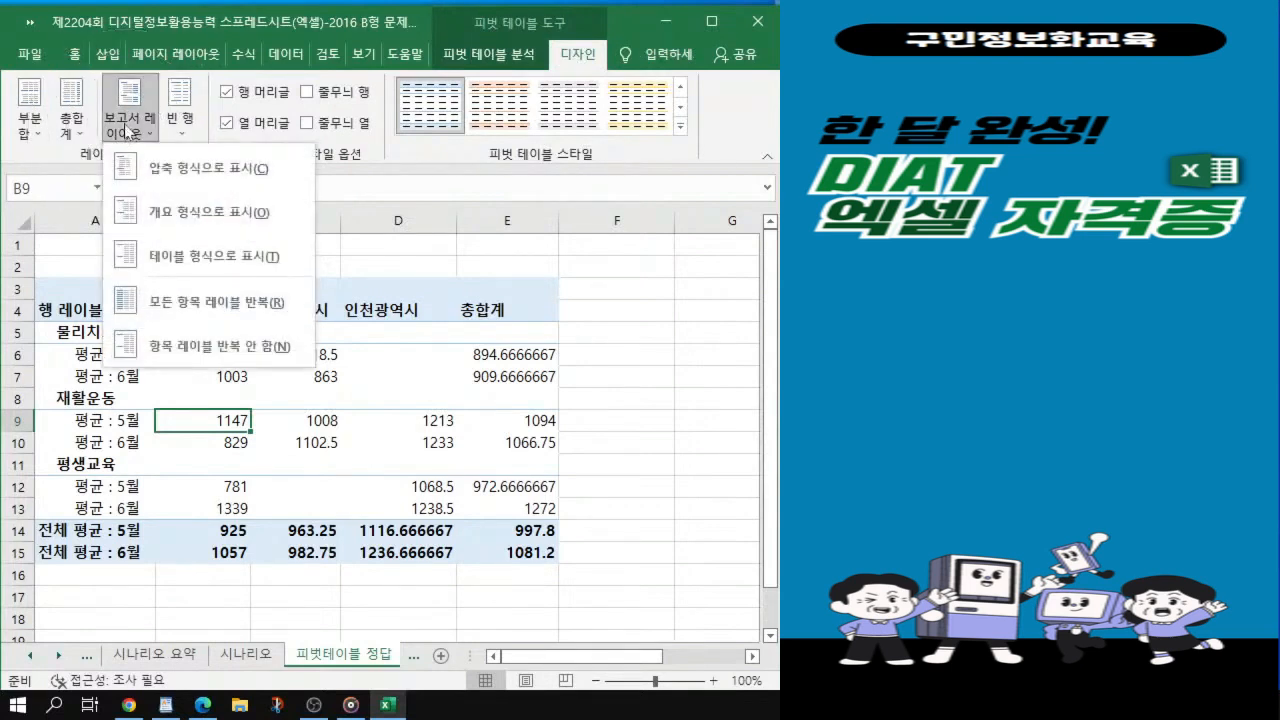
left_click(180, 268)
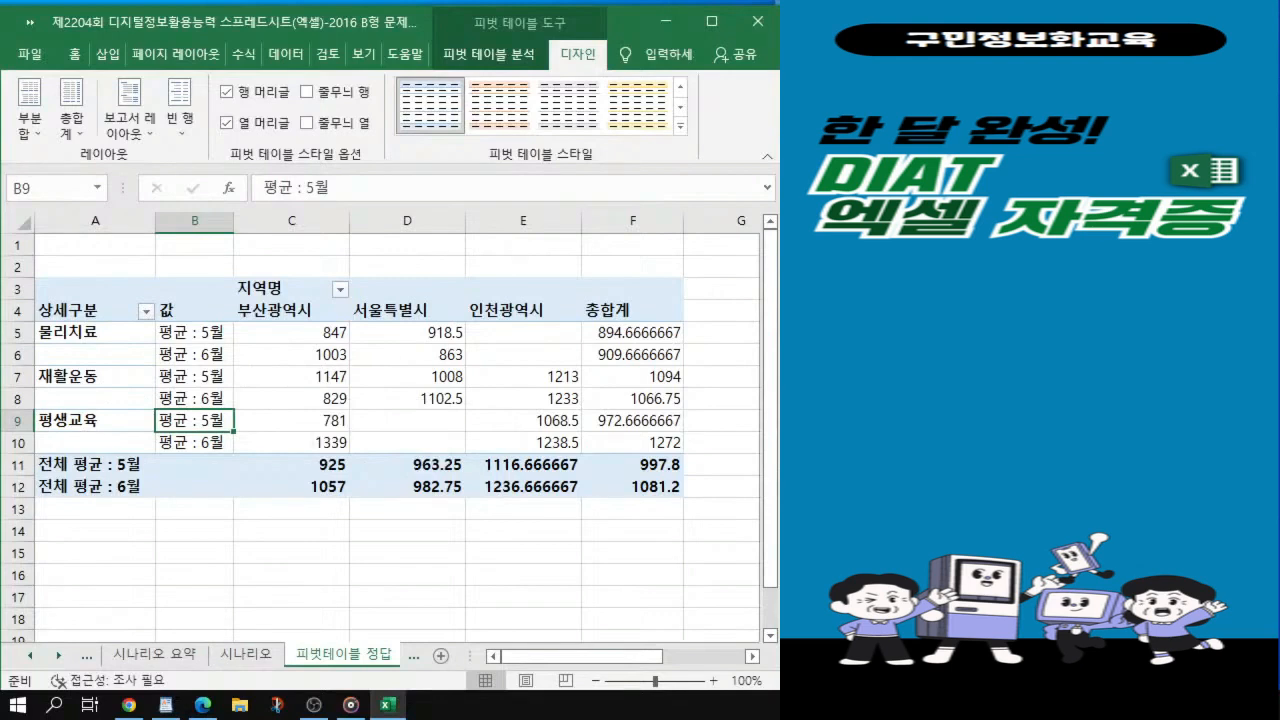
Step: Filter the pivot table's 상세구분 field to exclude 평생교육, consulting the exam instructions
key("alt+Tab")
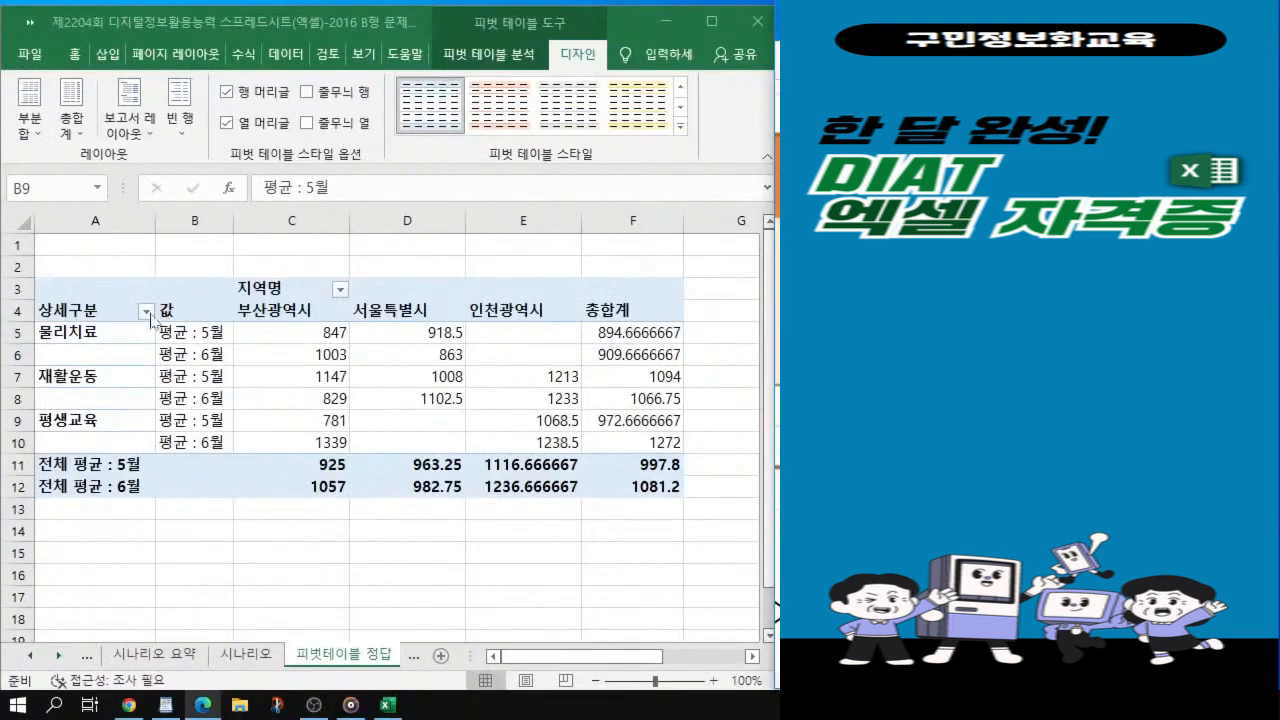
left_click(292, 328)
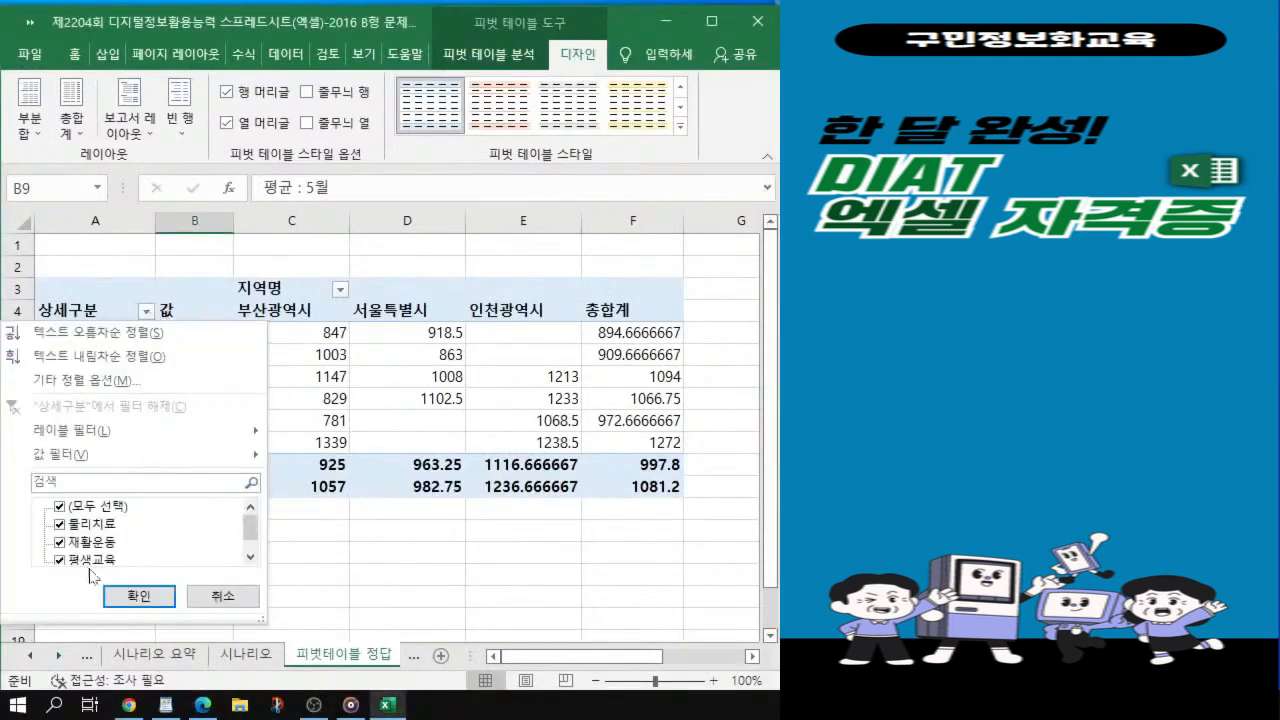
scroll(85, 562, "down", 1)
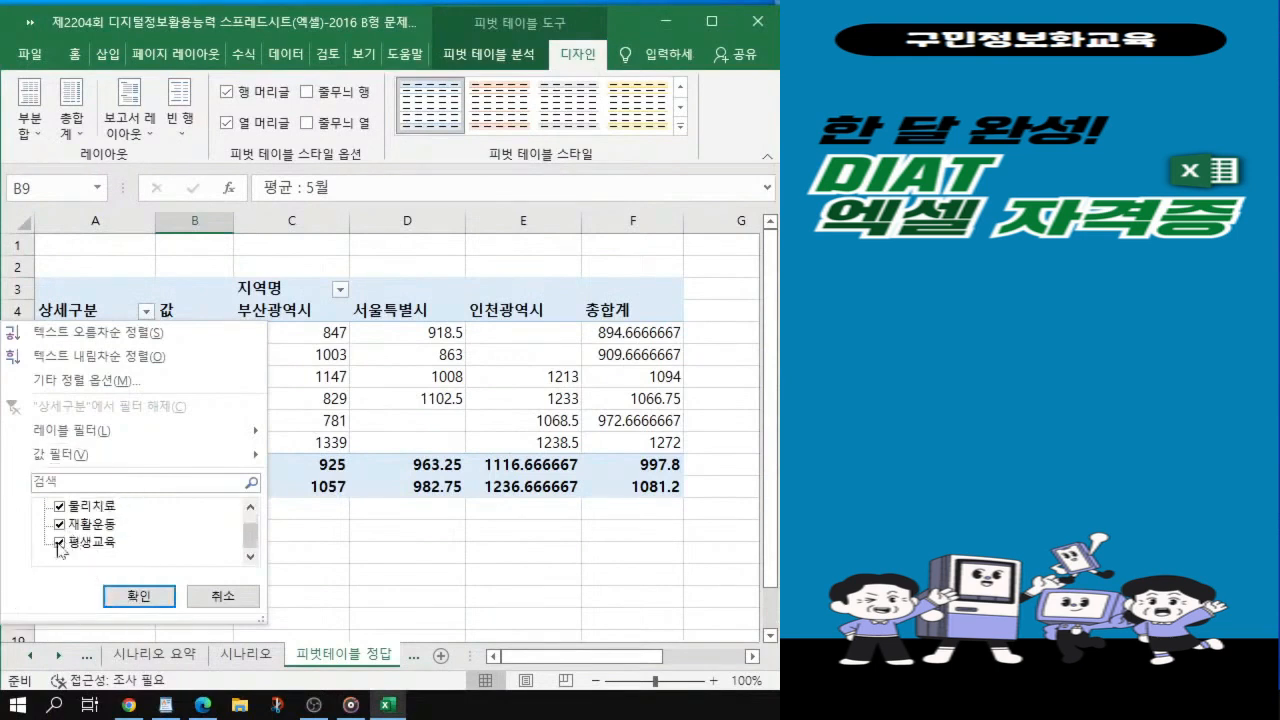
left_click(60, 545)
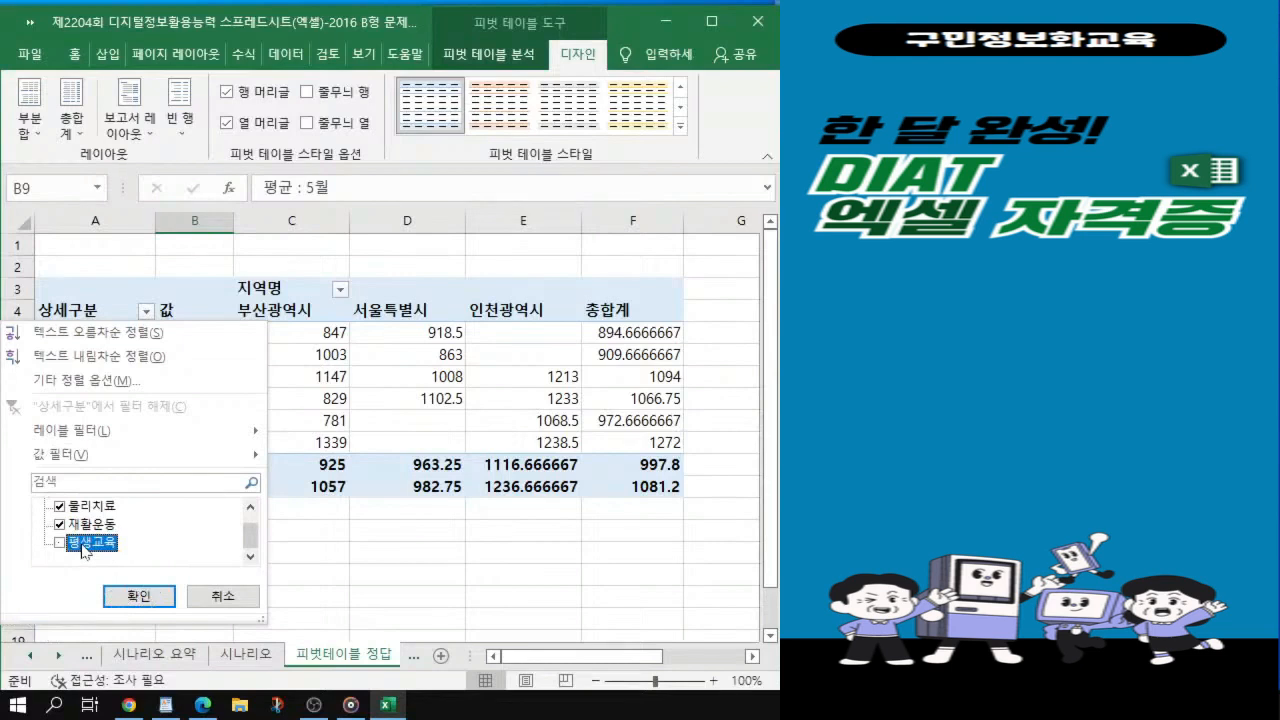
left_click(137, 598)
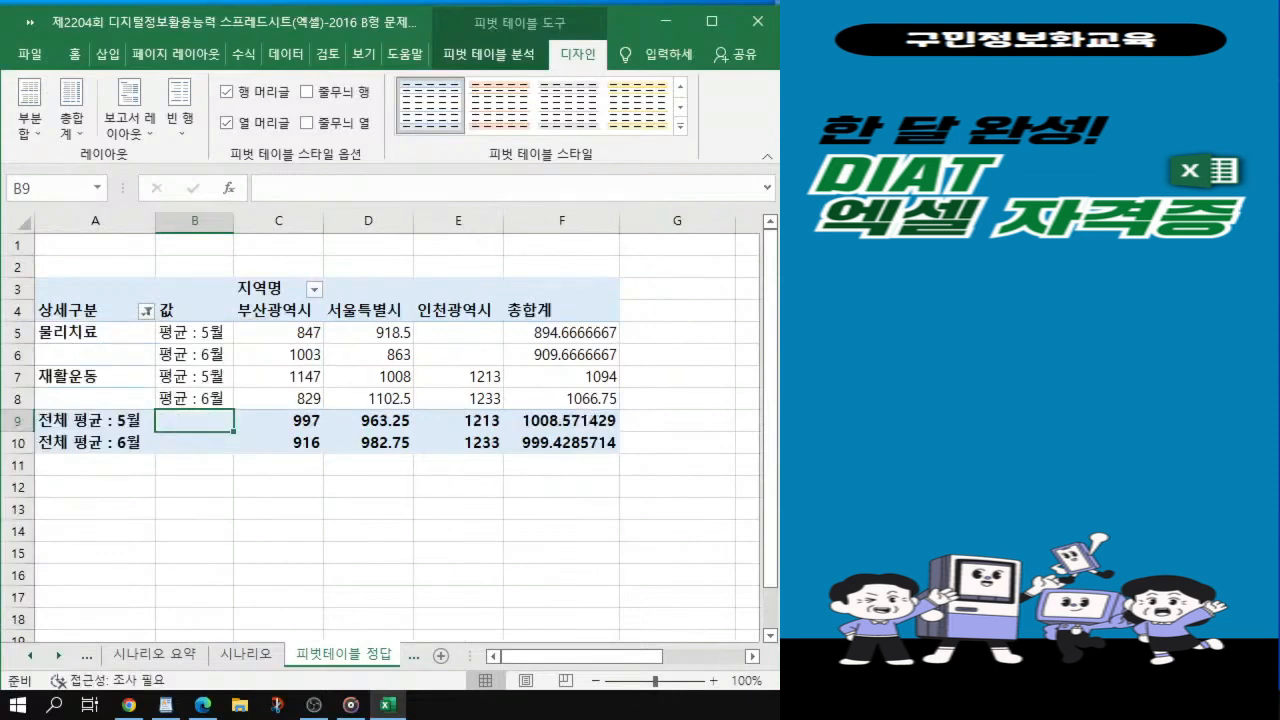
key("alt+Tab")
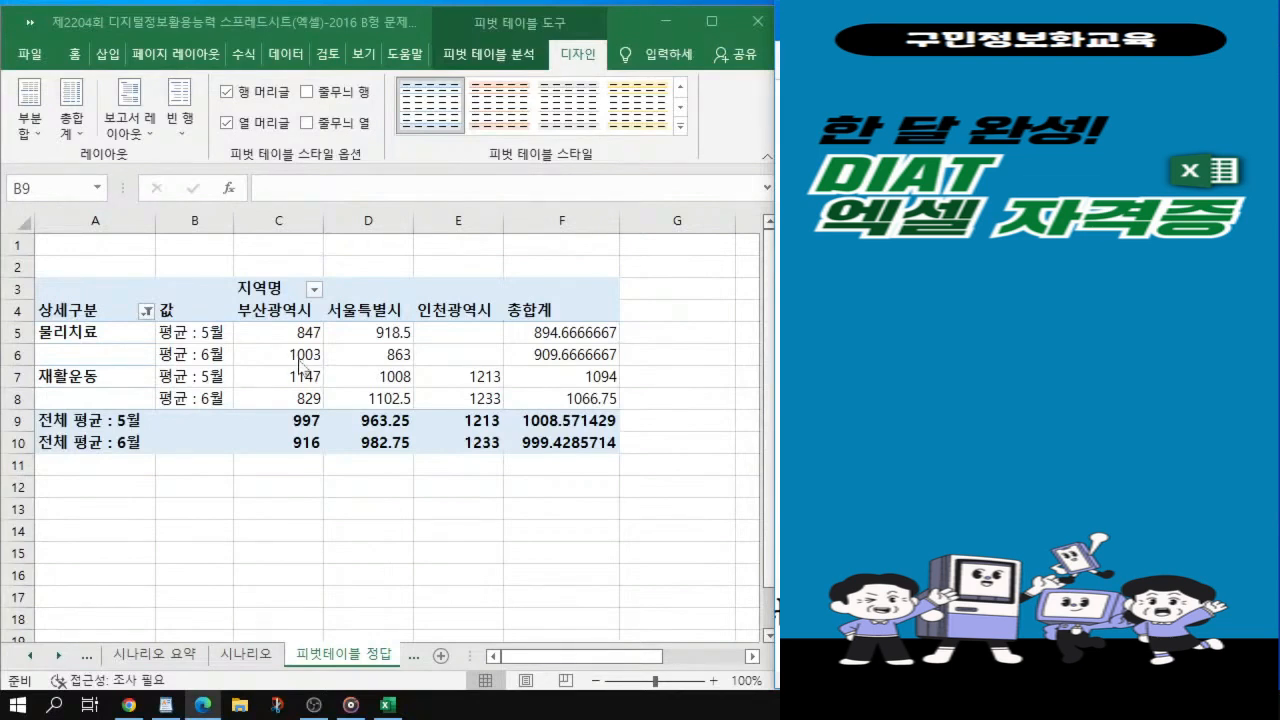
Step: Set the pivot table options to merge and center cells with labels and to show * in empty cells
scroll(300, 366, "up", 1)
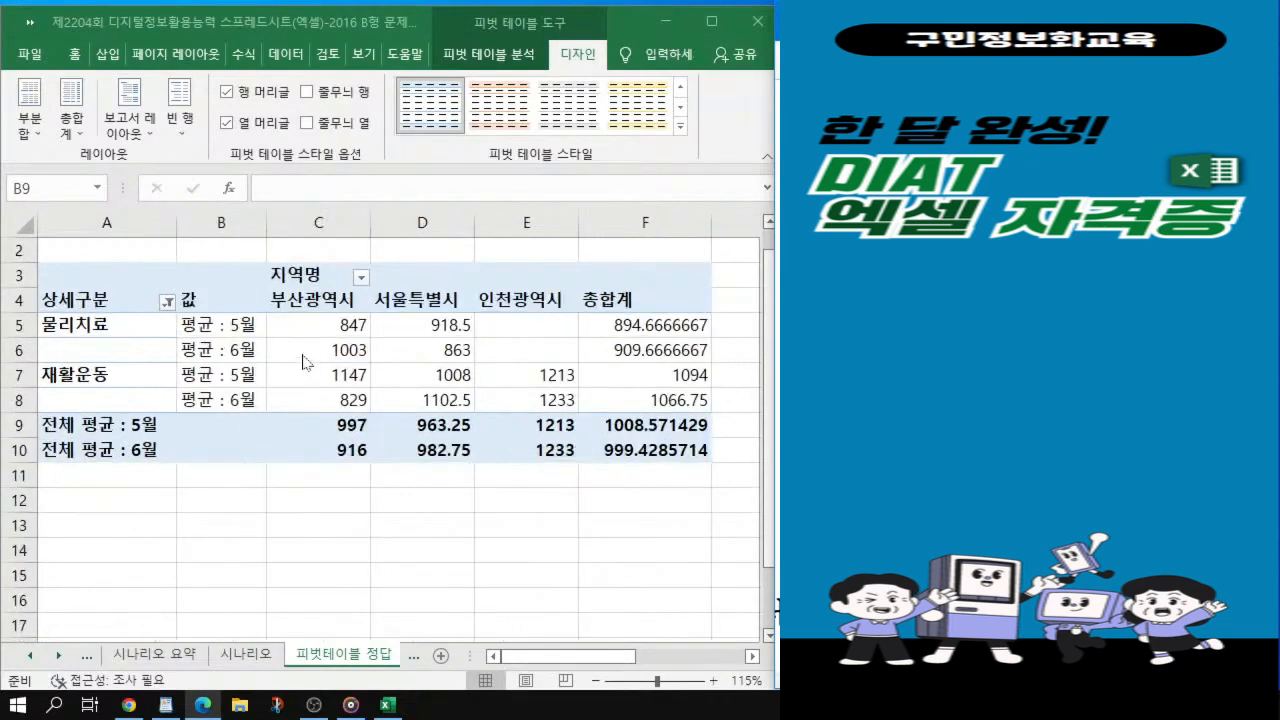
left_click(305, 351)
mouse_move(305, 351)
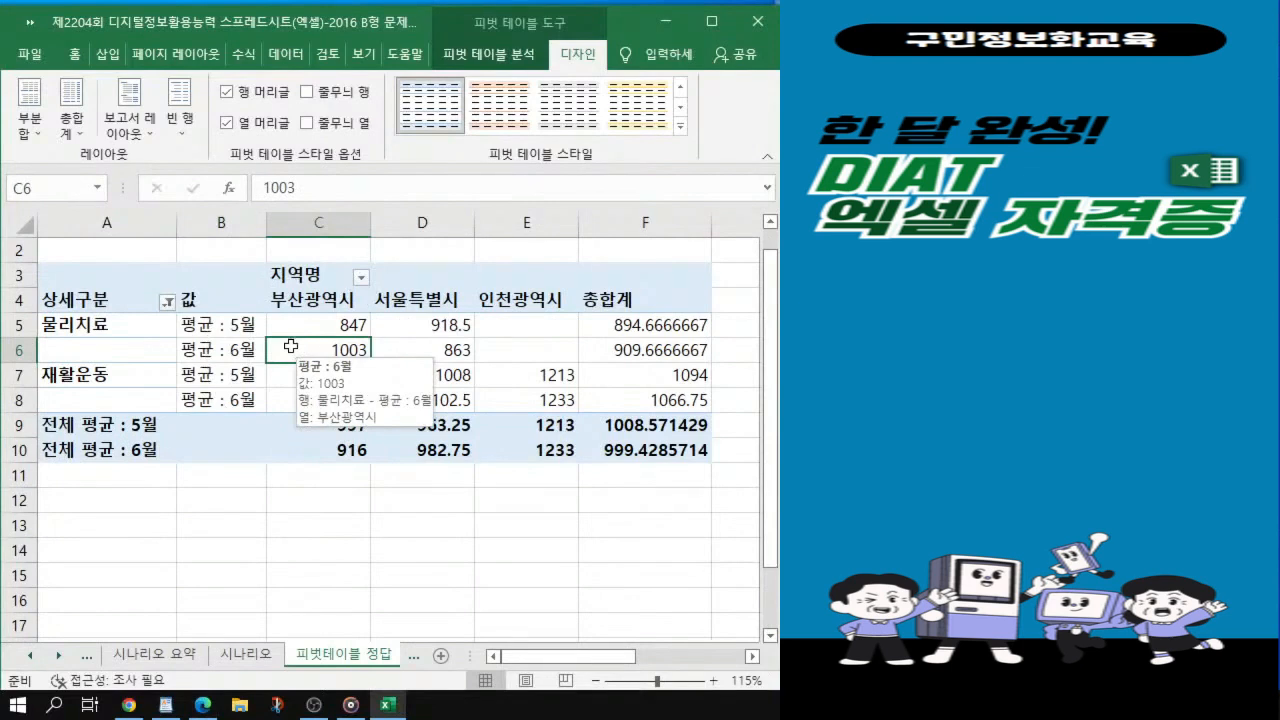
right_click(292, 348)
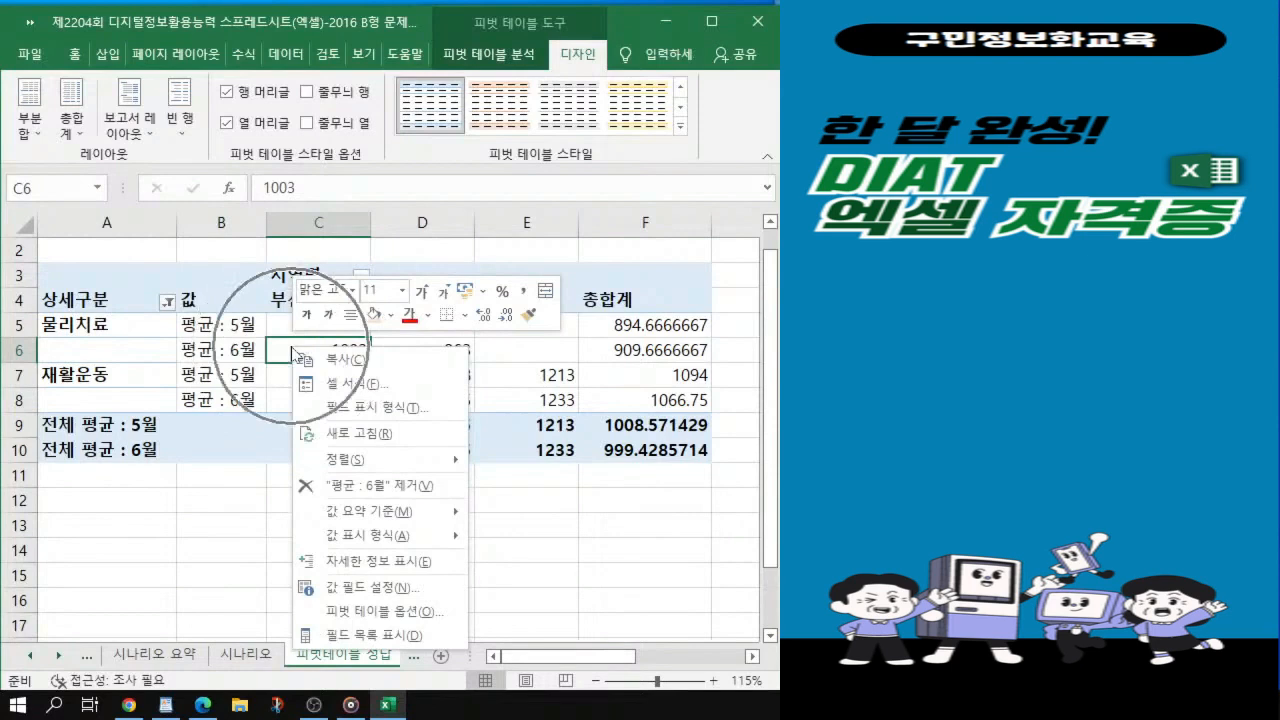
left_click(400, 614)
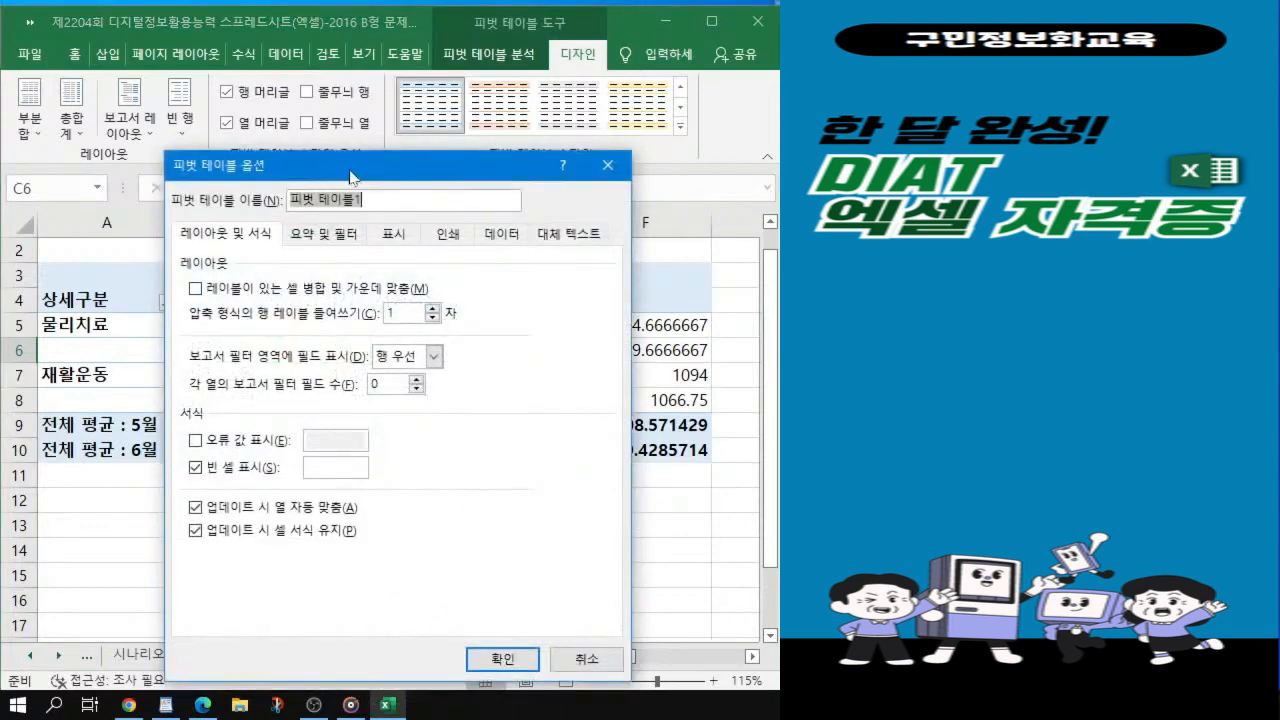
left_click_drag(356, 168, 368, 124)
left_click(207, 244)
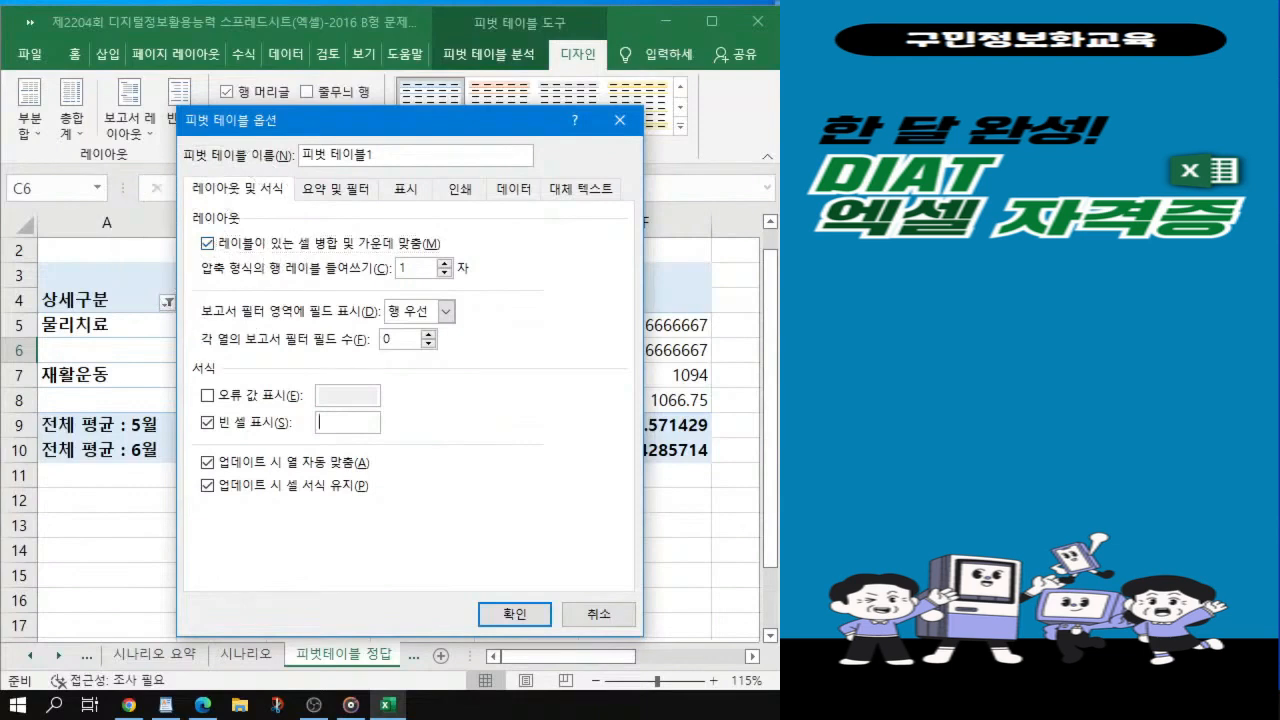
left_click(367, 418)
type("*")
Step: Turn off 행 총합계 표시 in the pivot table options and apply the changes
left_click(330, 190)
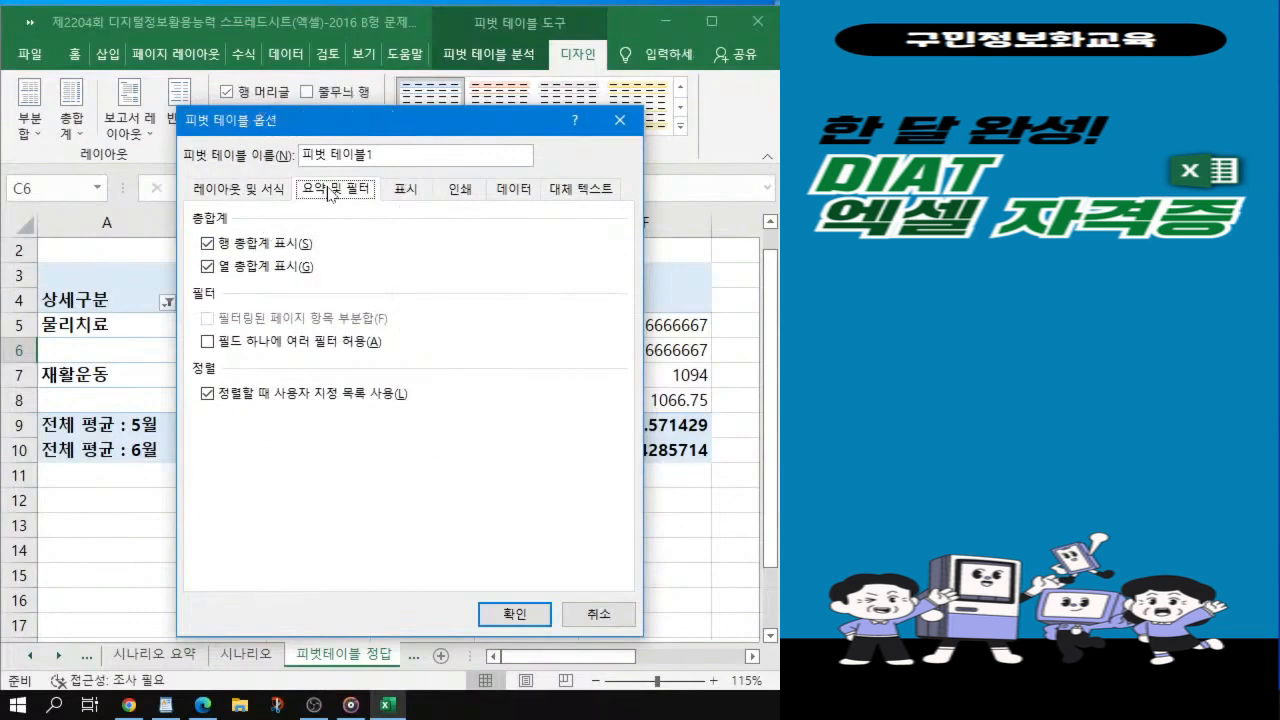
left_click(239, 247)
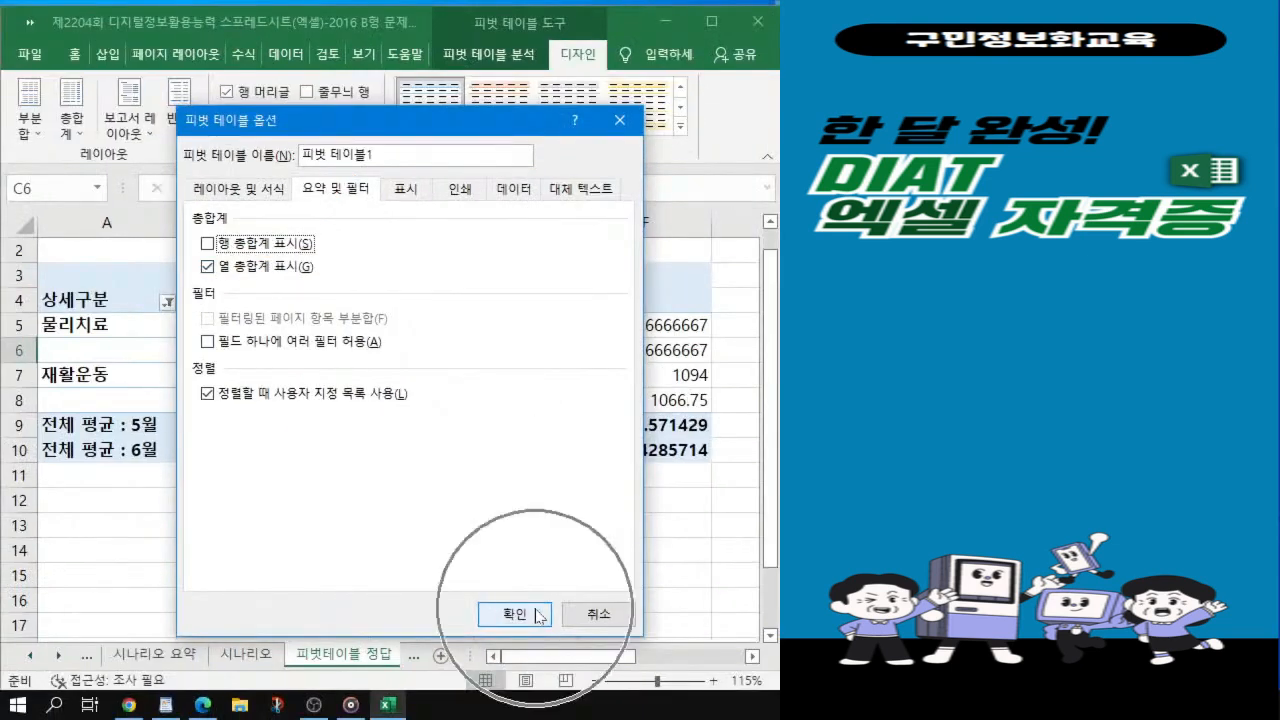
left_click(538, 615)
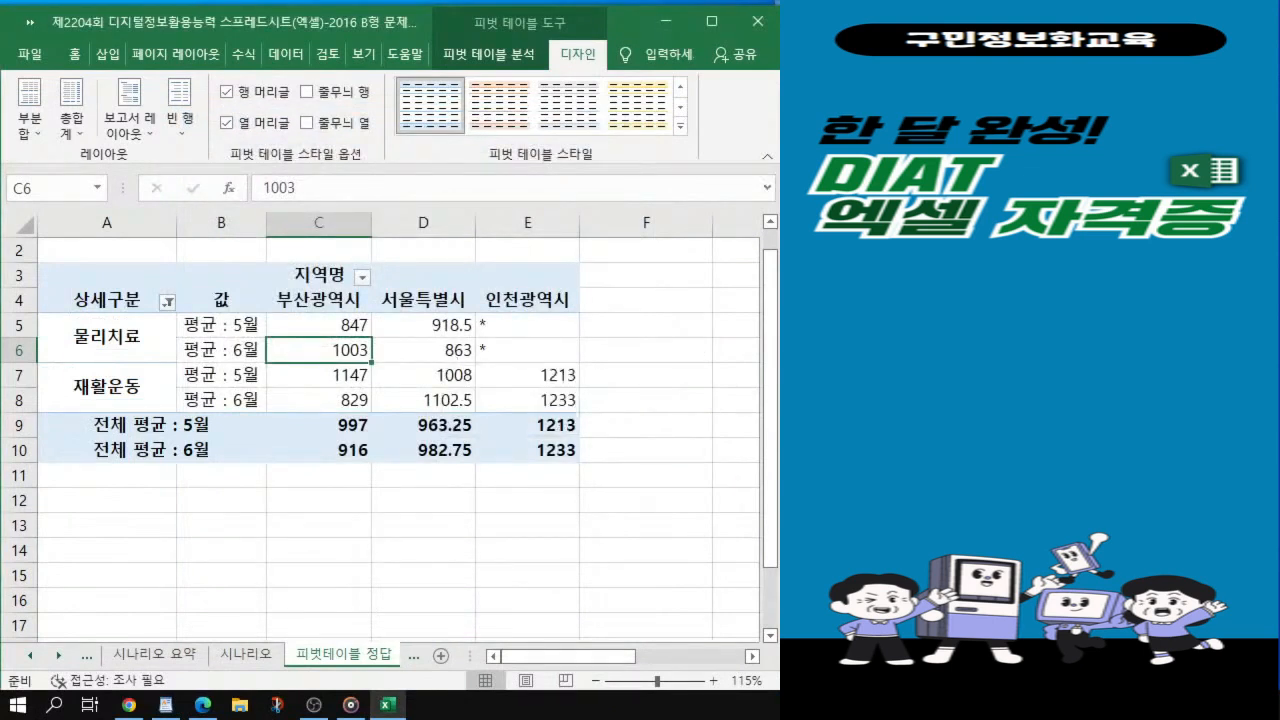
Step: Set the pivot table values in C5:E10 to the 숫자 format with a 1000 separator, consulting the exam instructions
key("alt+Tab")
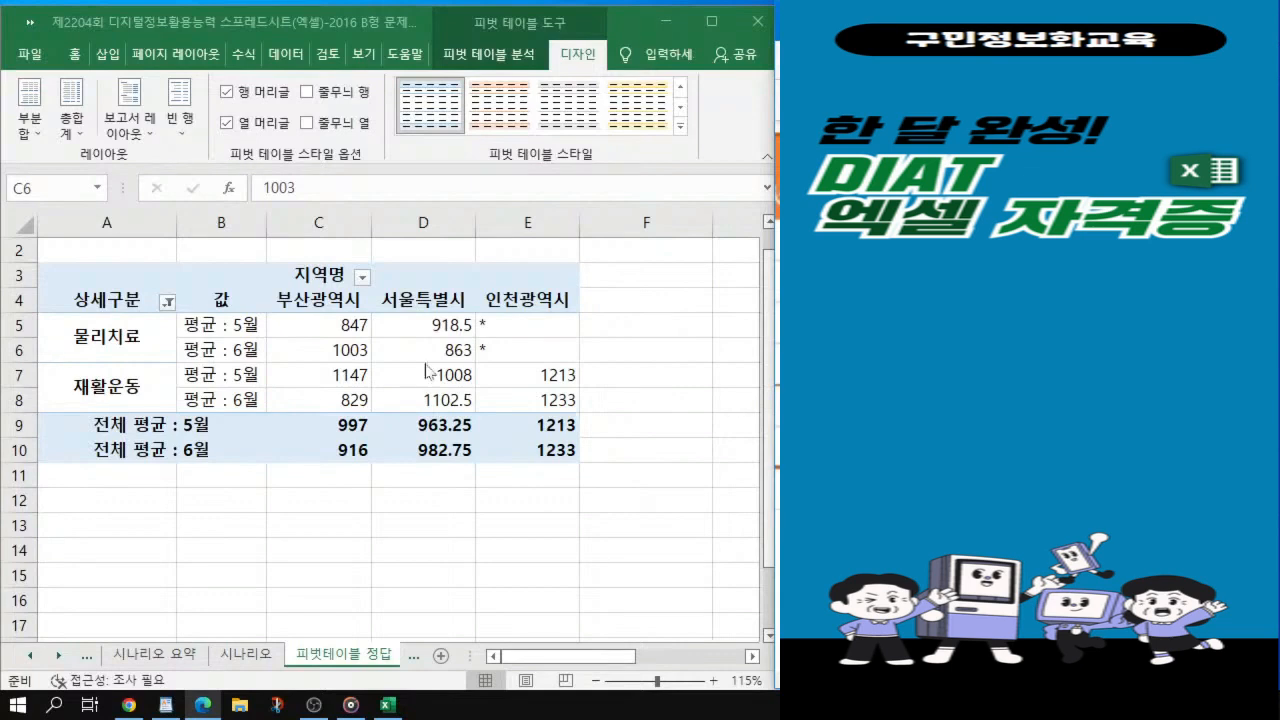
left_click(322, 348)
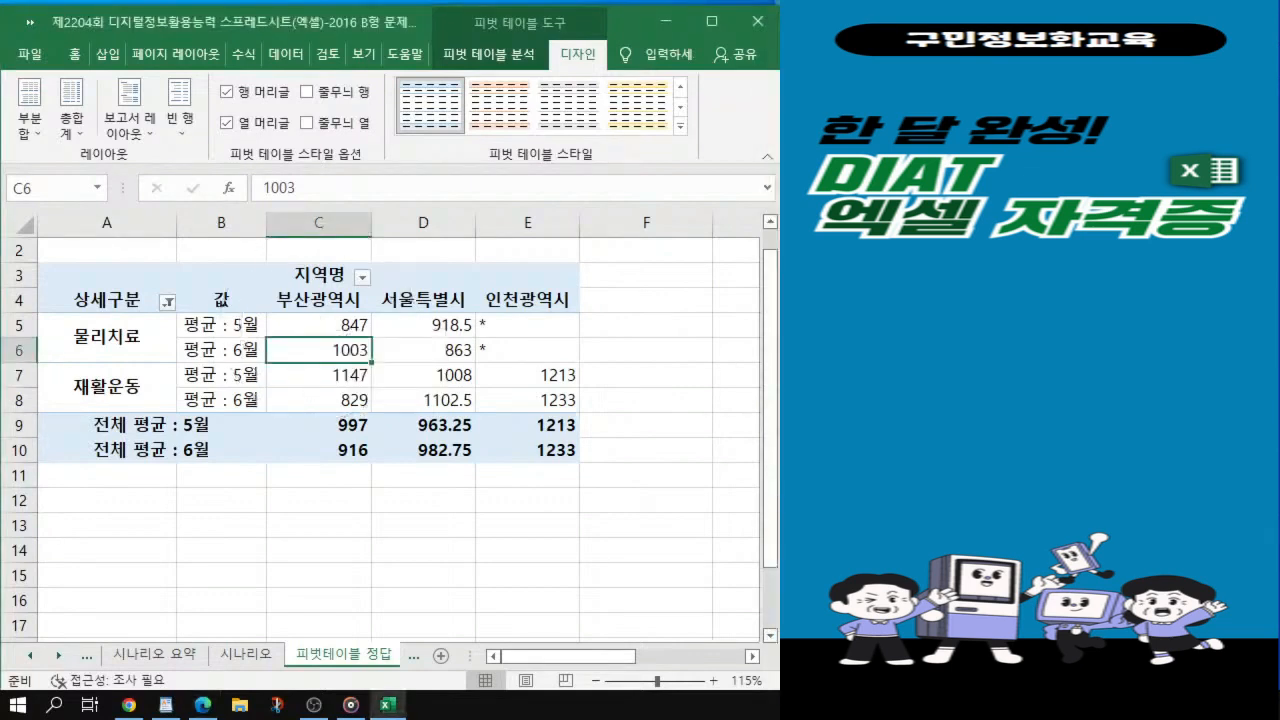
left_click(312, 326)
left_click_drag(312, 326, 548, 457)
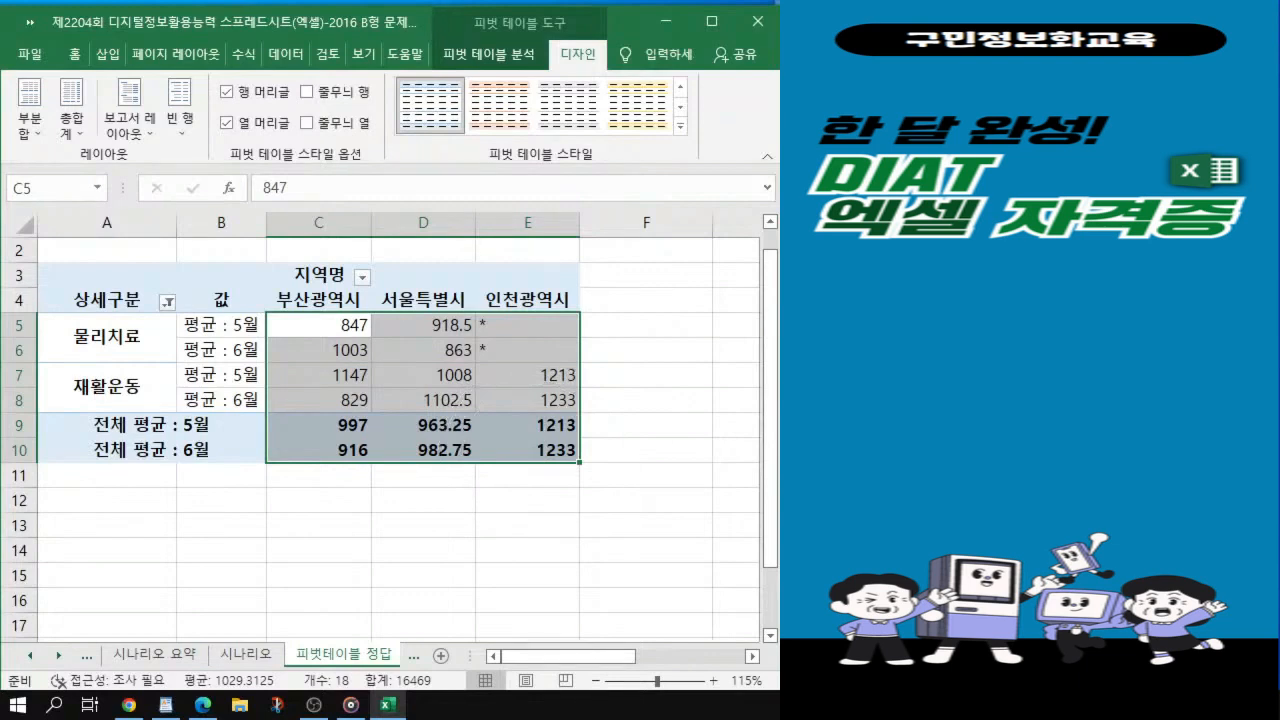
key("alt+Tab")
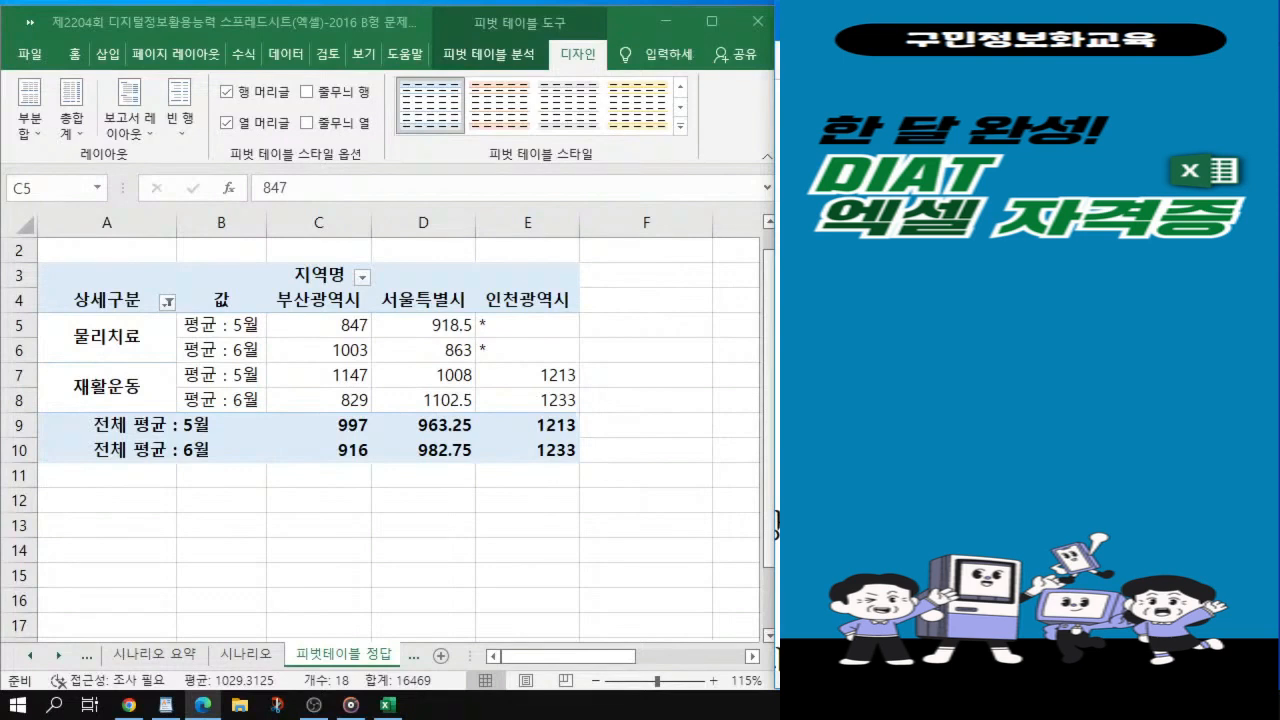
key("ctrl+shift+End")
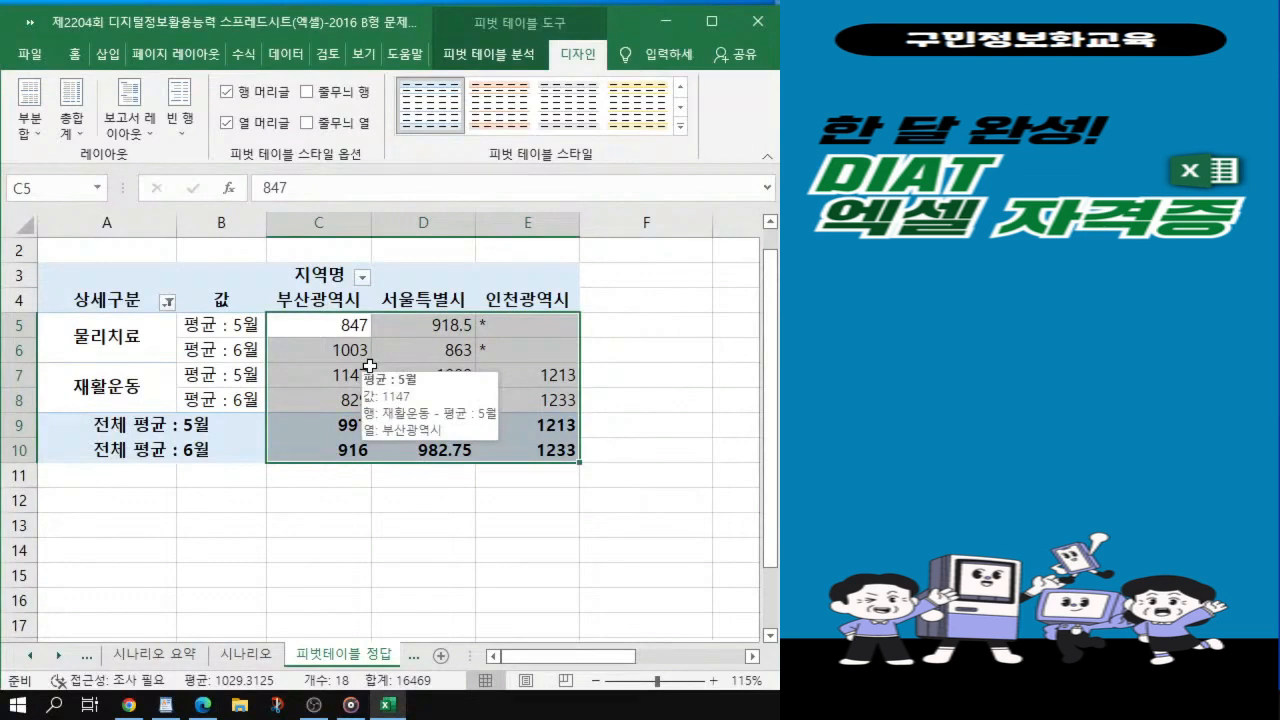
key("ctrl+1")
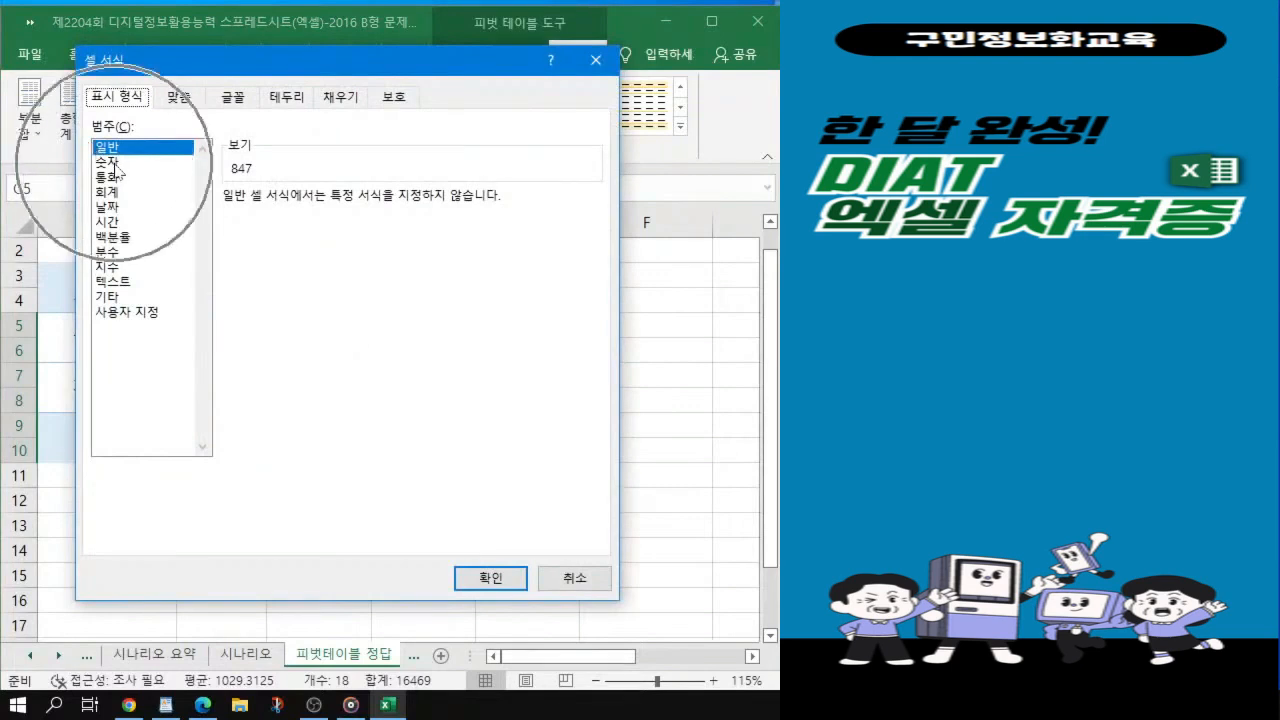
left_click(107, 161)
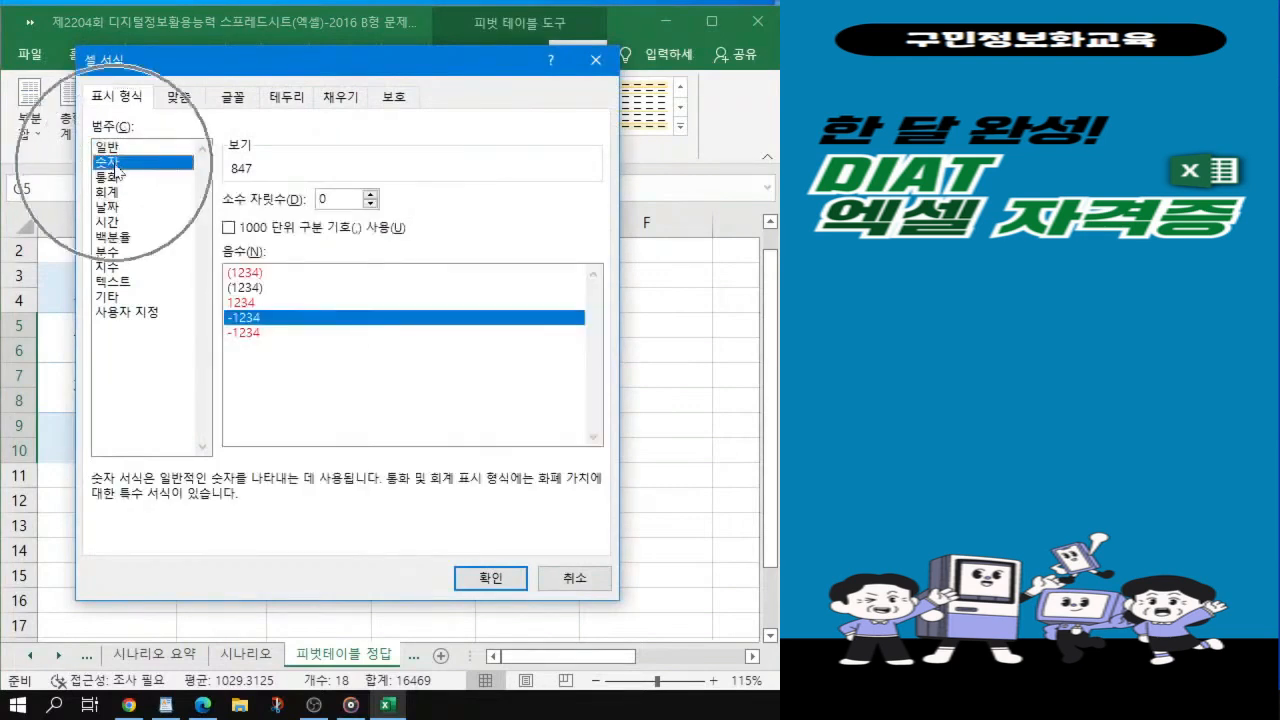
left_click(258, 228)
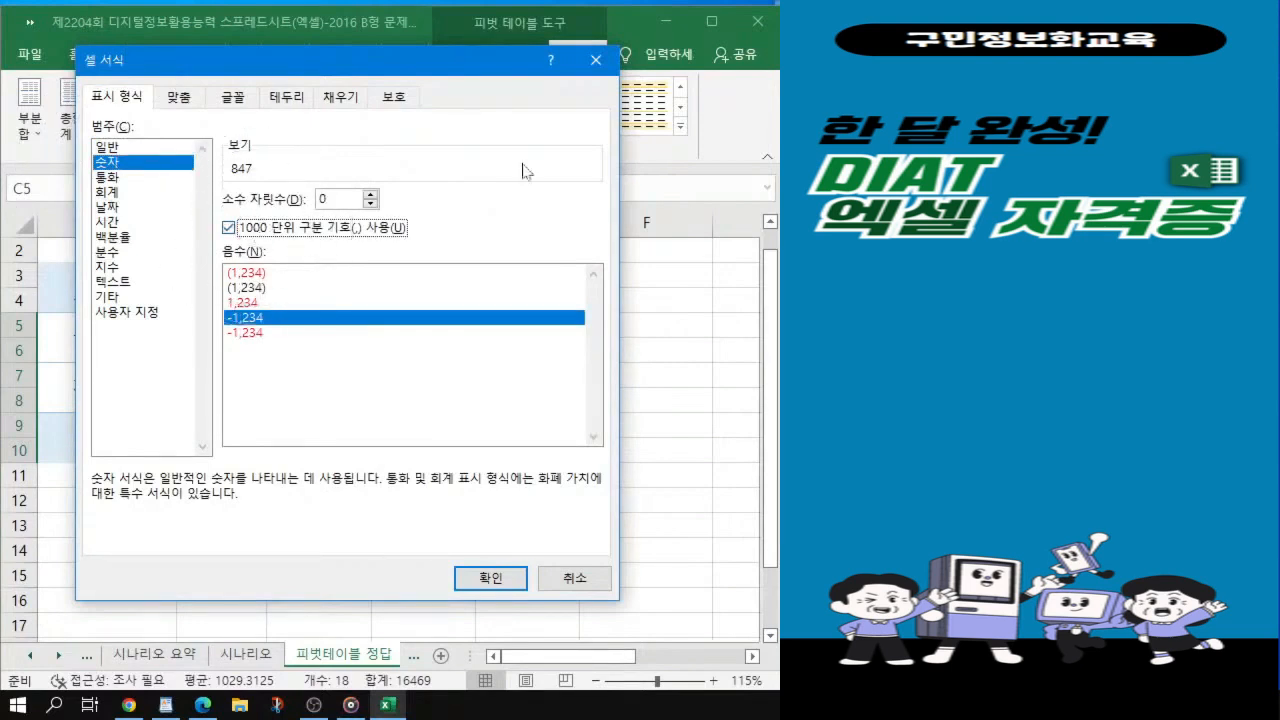
Step: Set the horizontal alignment of C5:E10 to 오른쪽 (들여쓰기) and apply the cell formatting
left_click(179, 102)
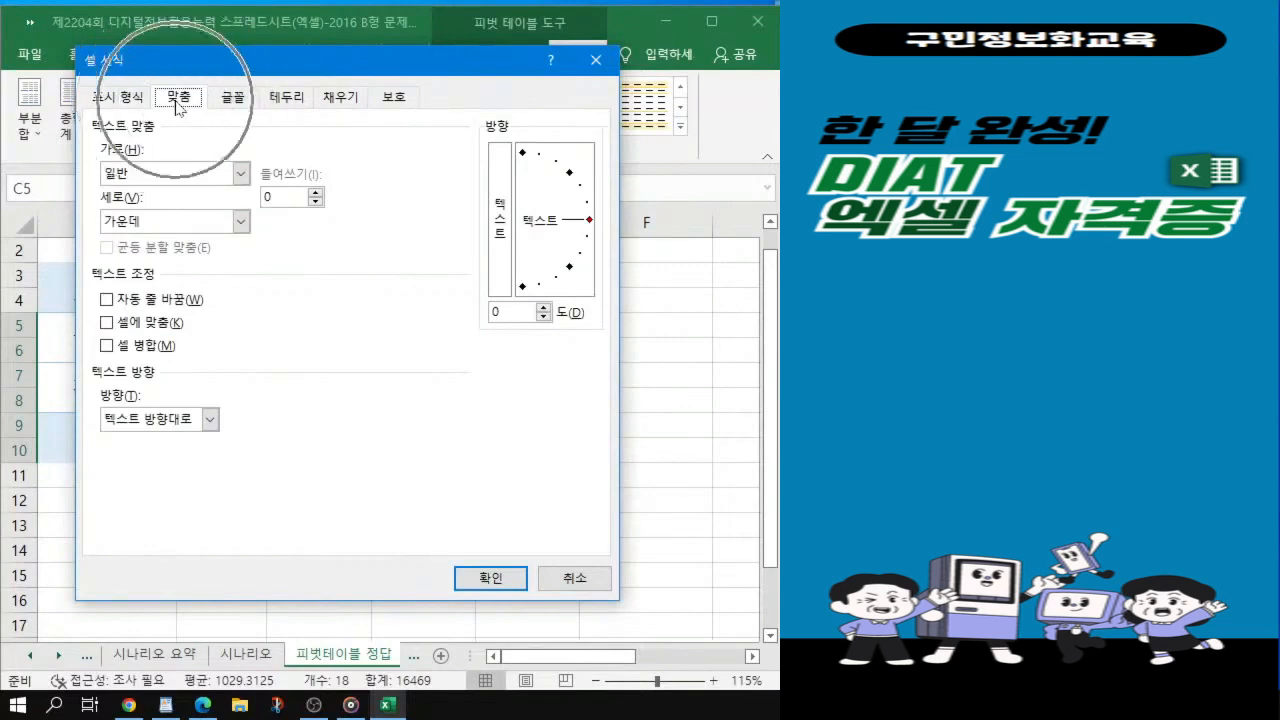
left_click(241, 173)
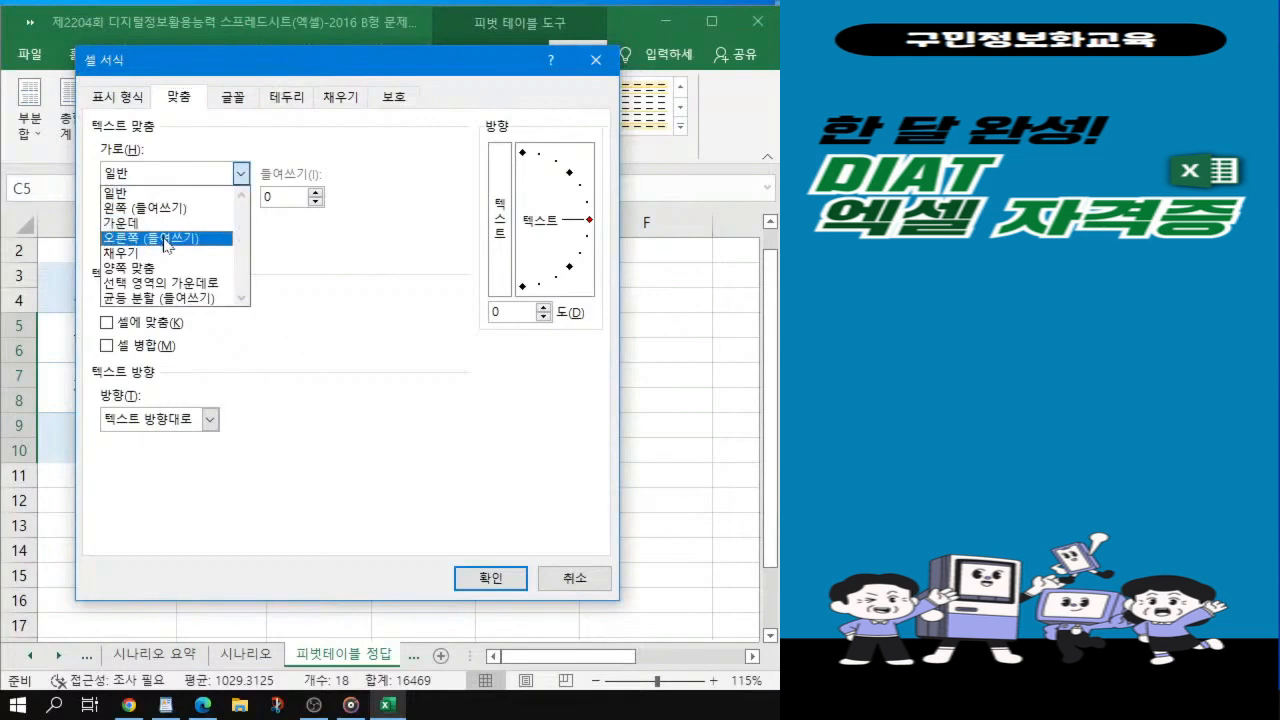
left_click(165, 238)
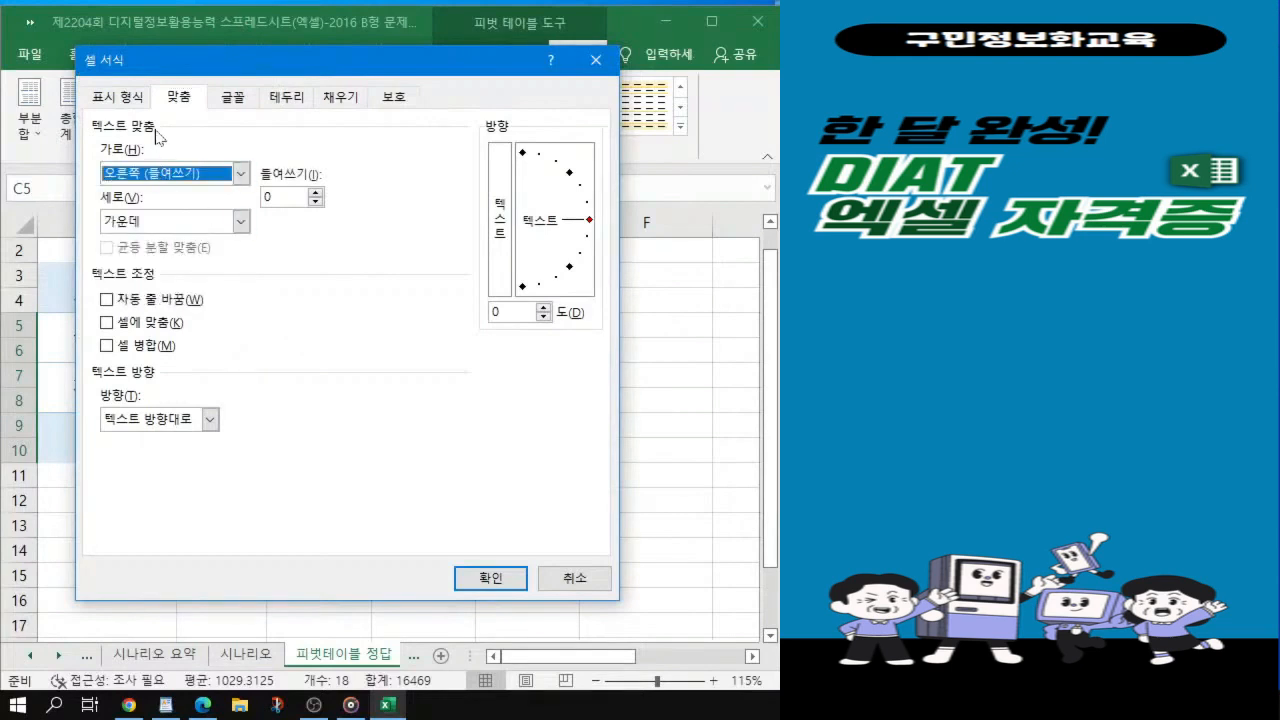
left_click(128, 98)
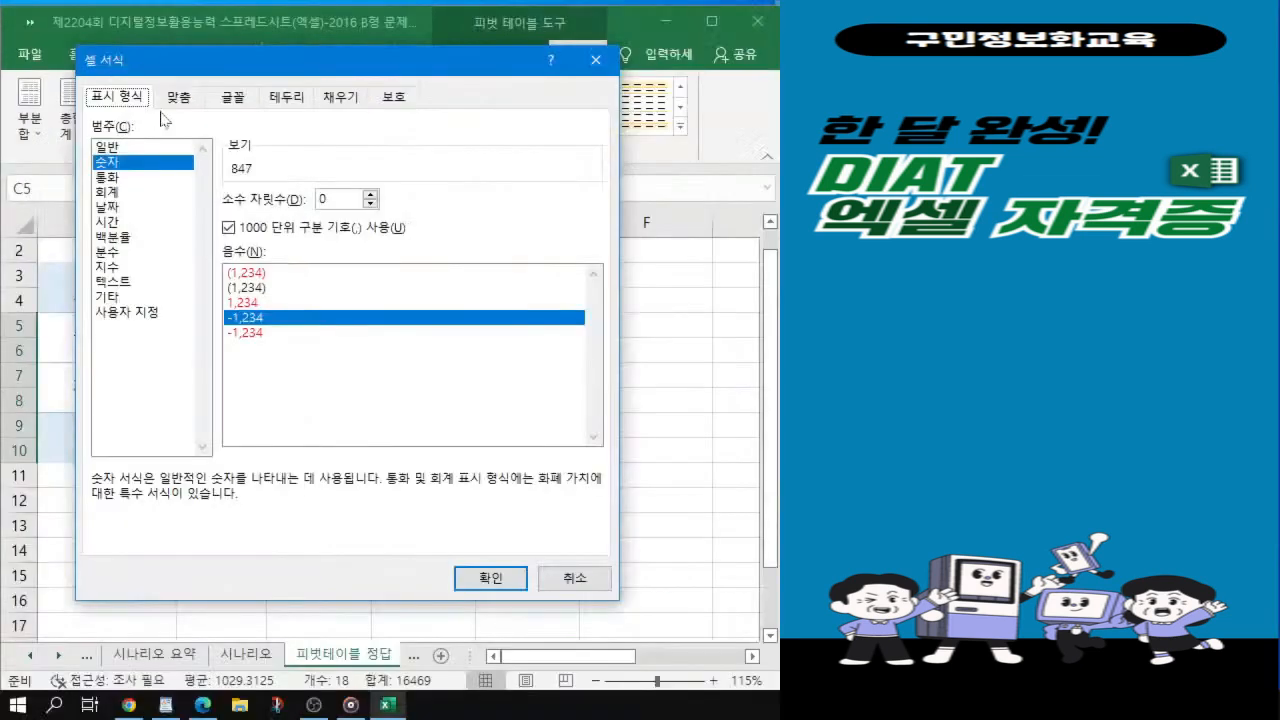
left_click(358, 87)
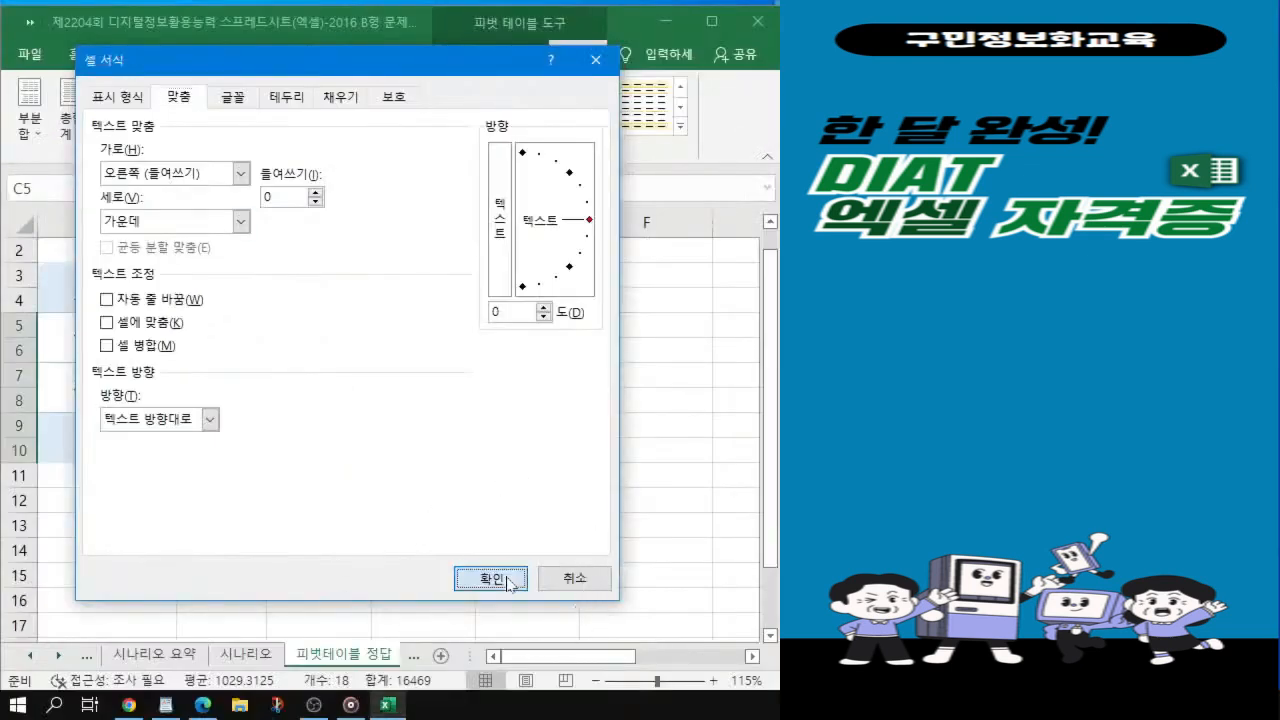
left_click(508, 581)
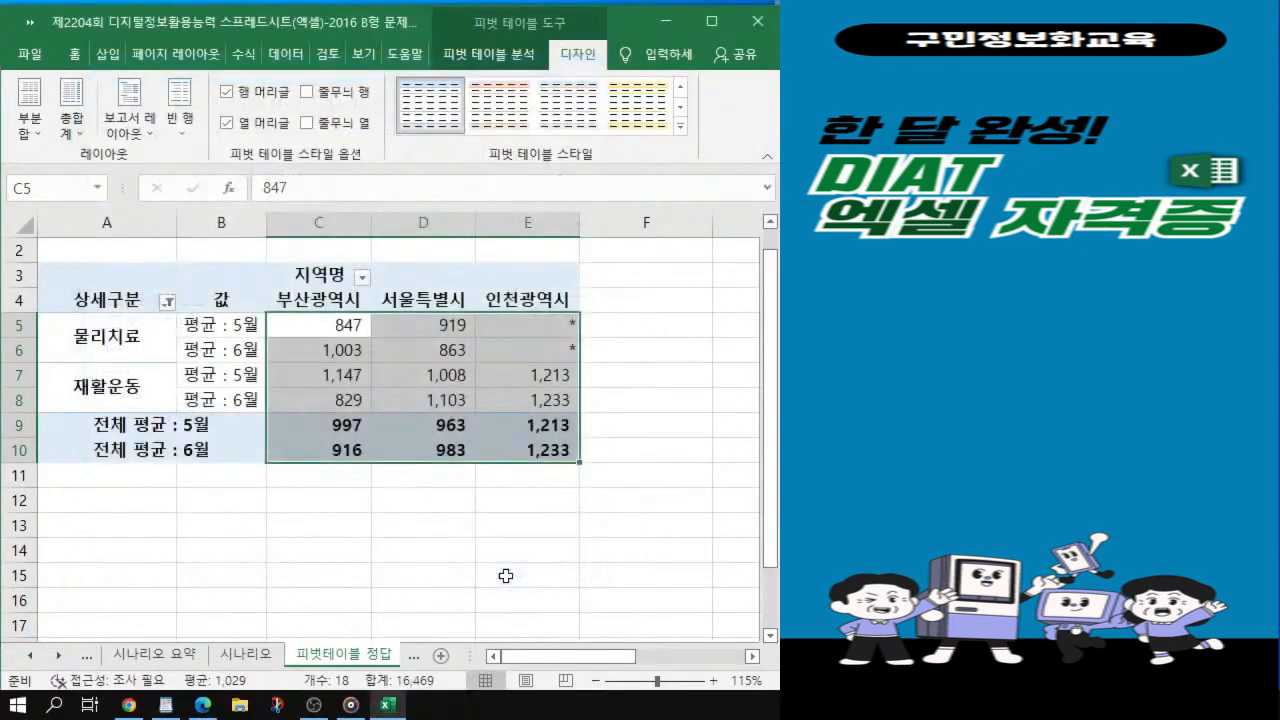
left_click(326, 400)
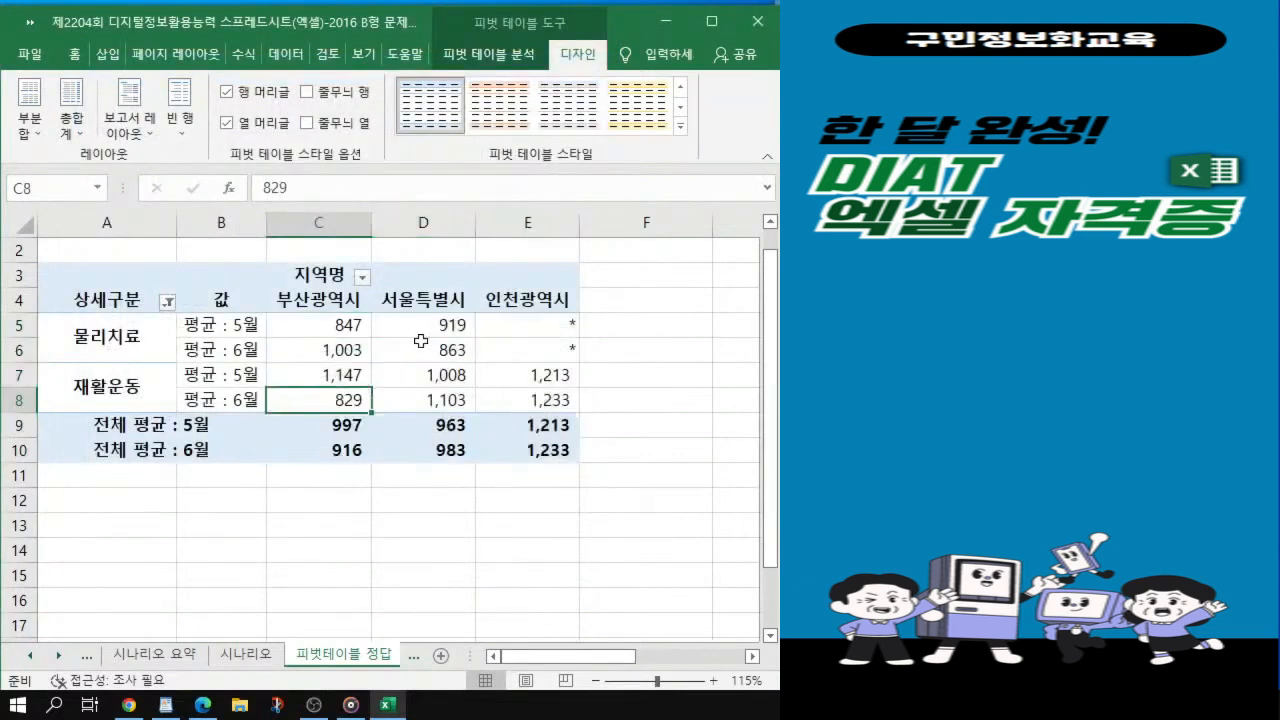
key("alt+Tab")
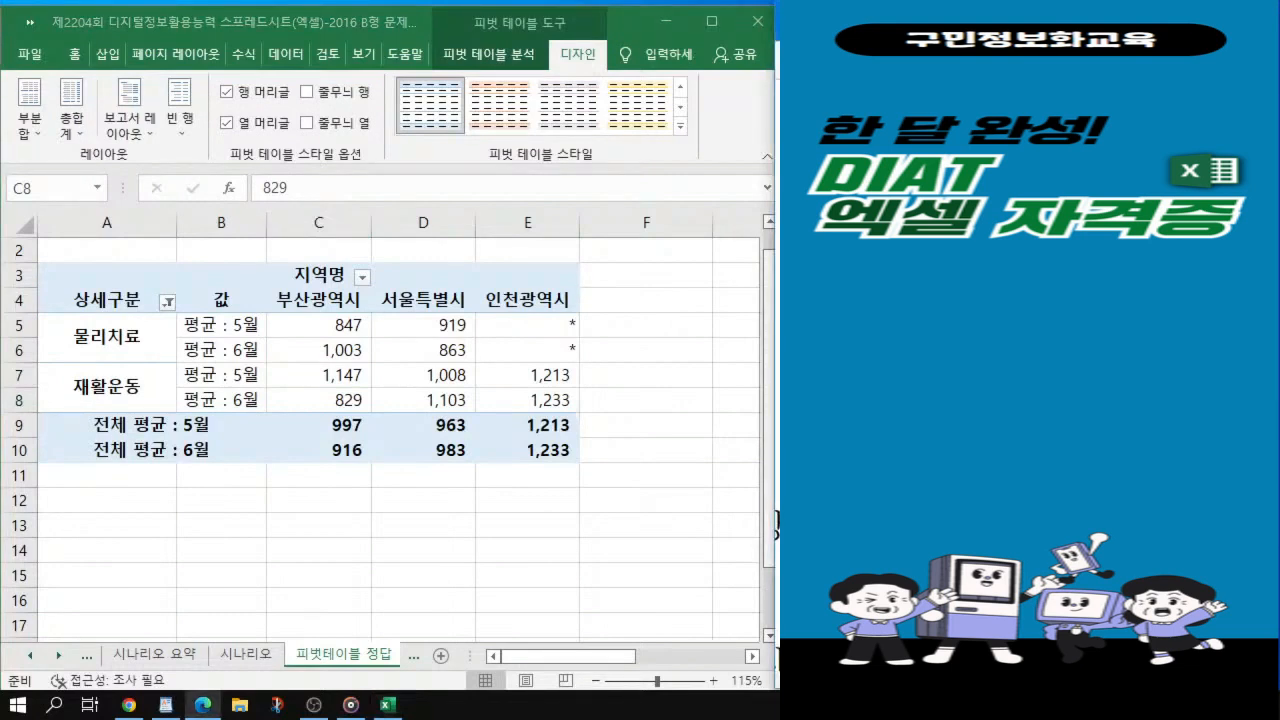
left_click(683, 137)
left_click(682, 129)
left_click(682, 131)
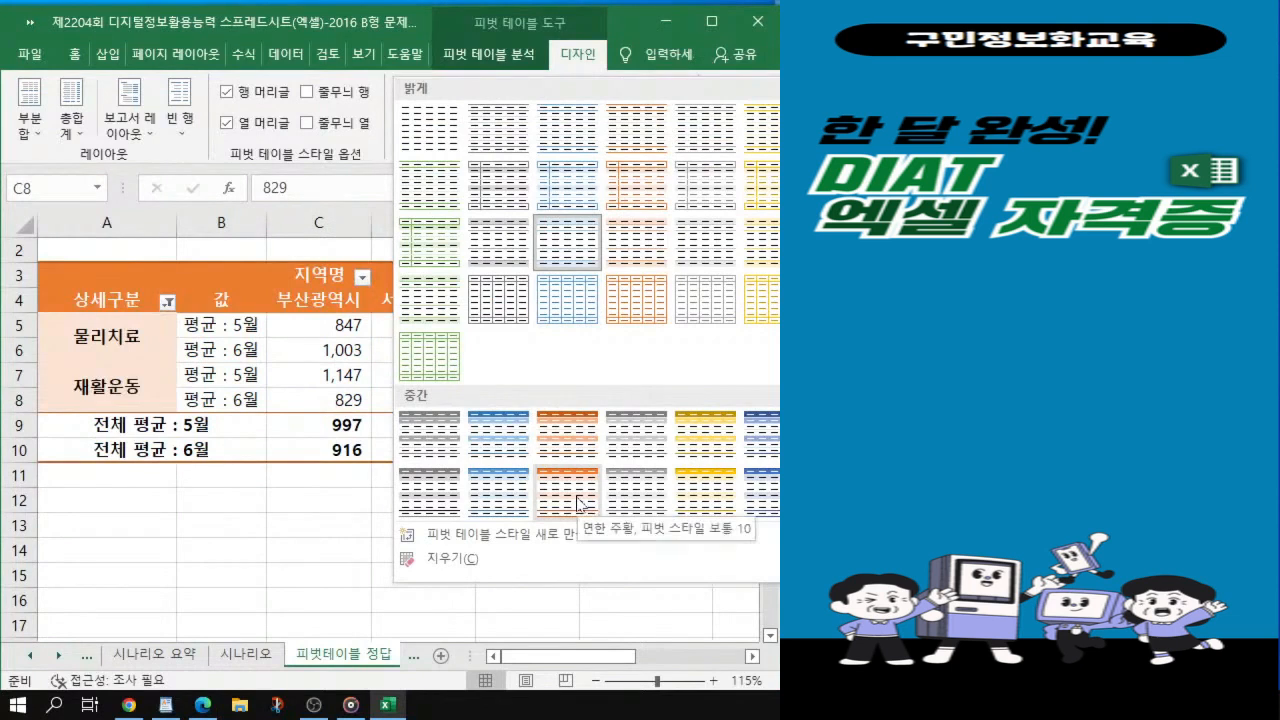
scroll(577, 503, "down", 5)
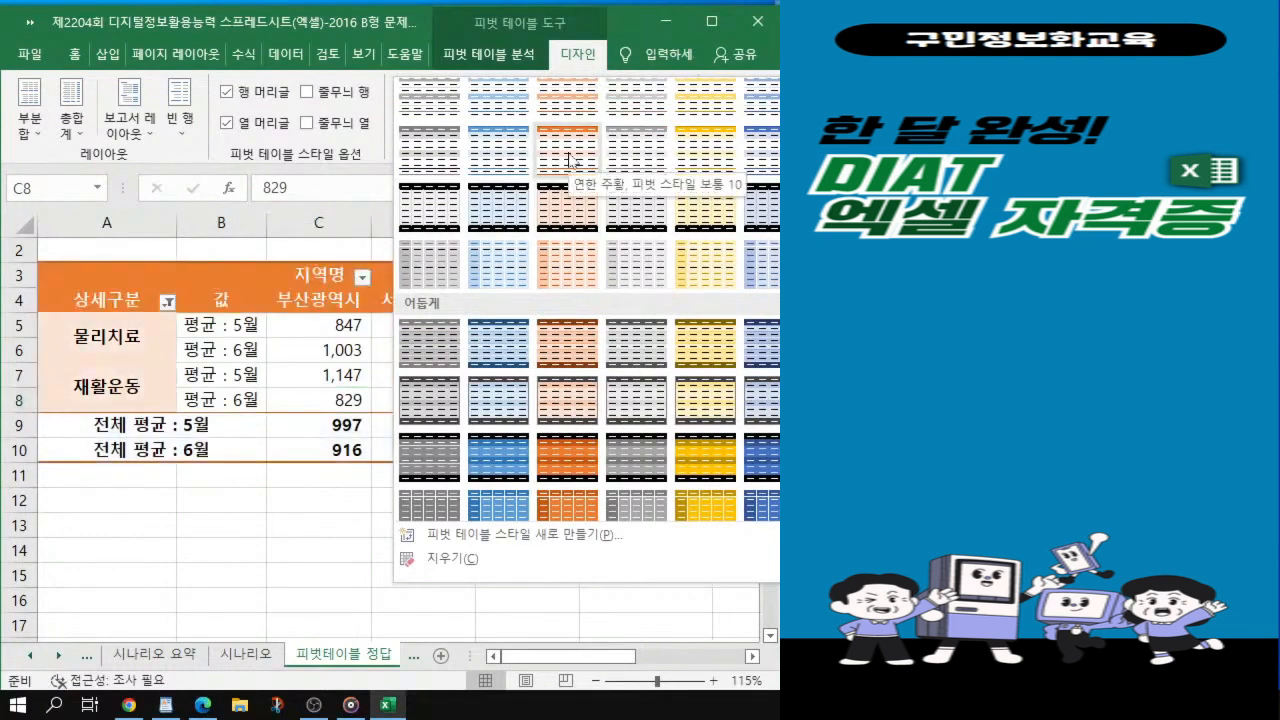
left_click(1000, 260)
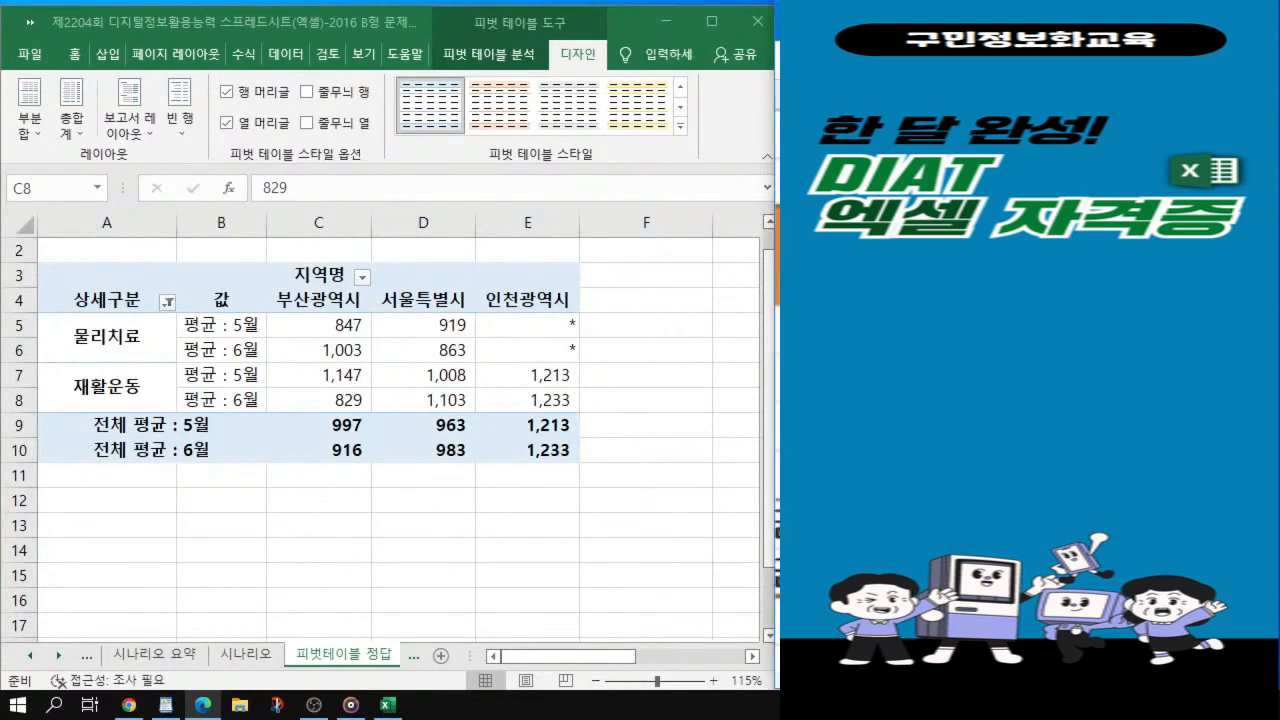
Step: Apply the 연한 주황, 피벗 스타일 보통 10 style to the pivot table
left_click(272, 404)
left_click(680, 130)
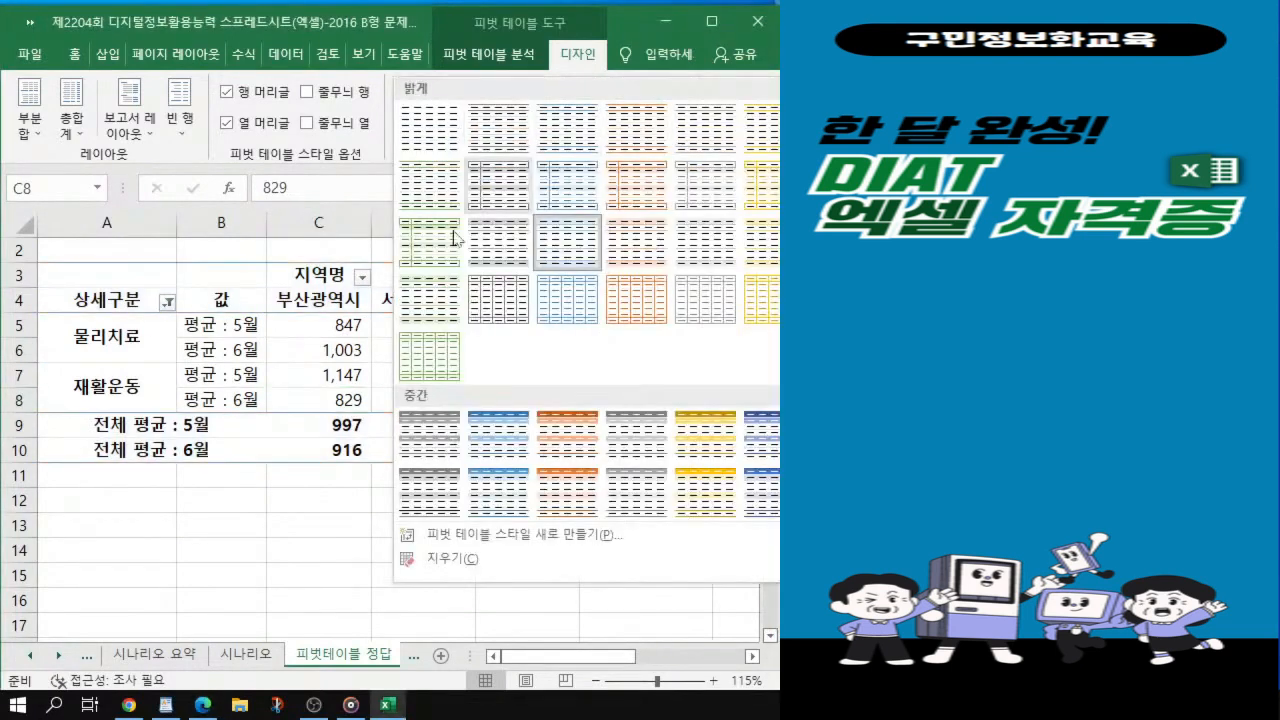
scroll(565, 428, "down", 3)
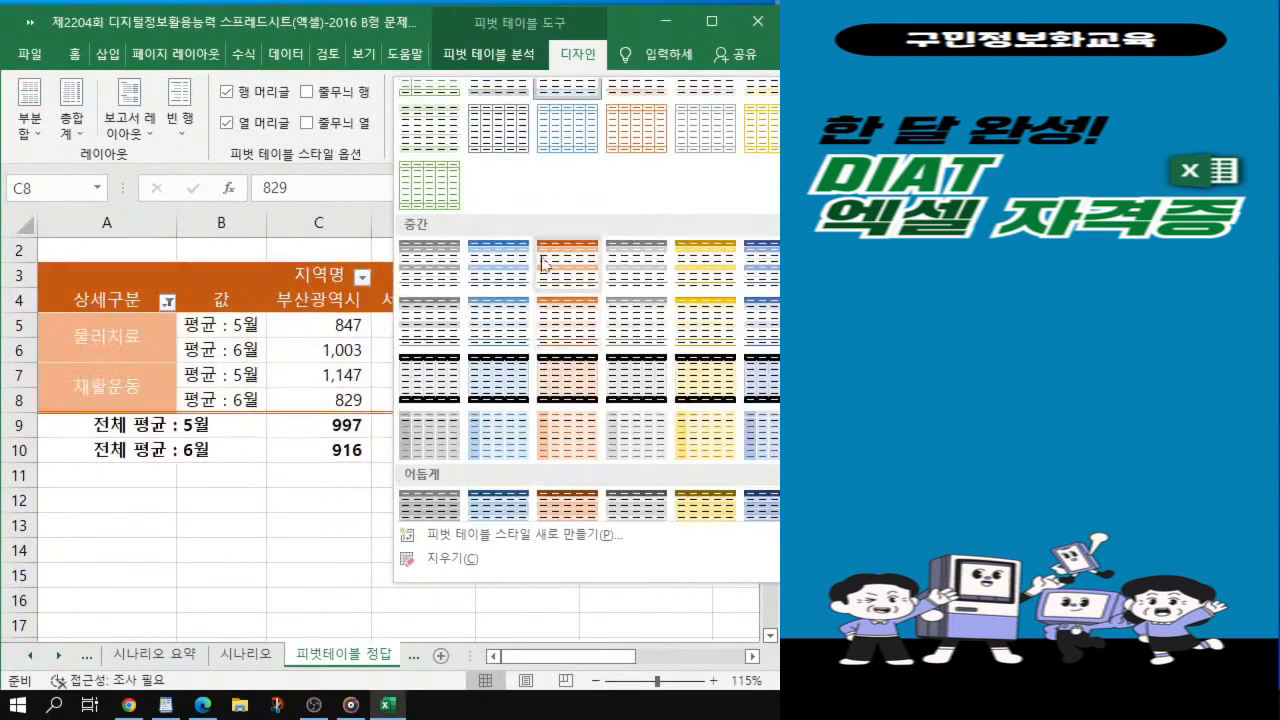
left_click(440, 255)
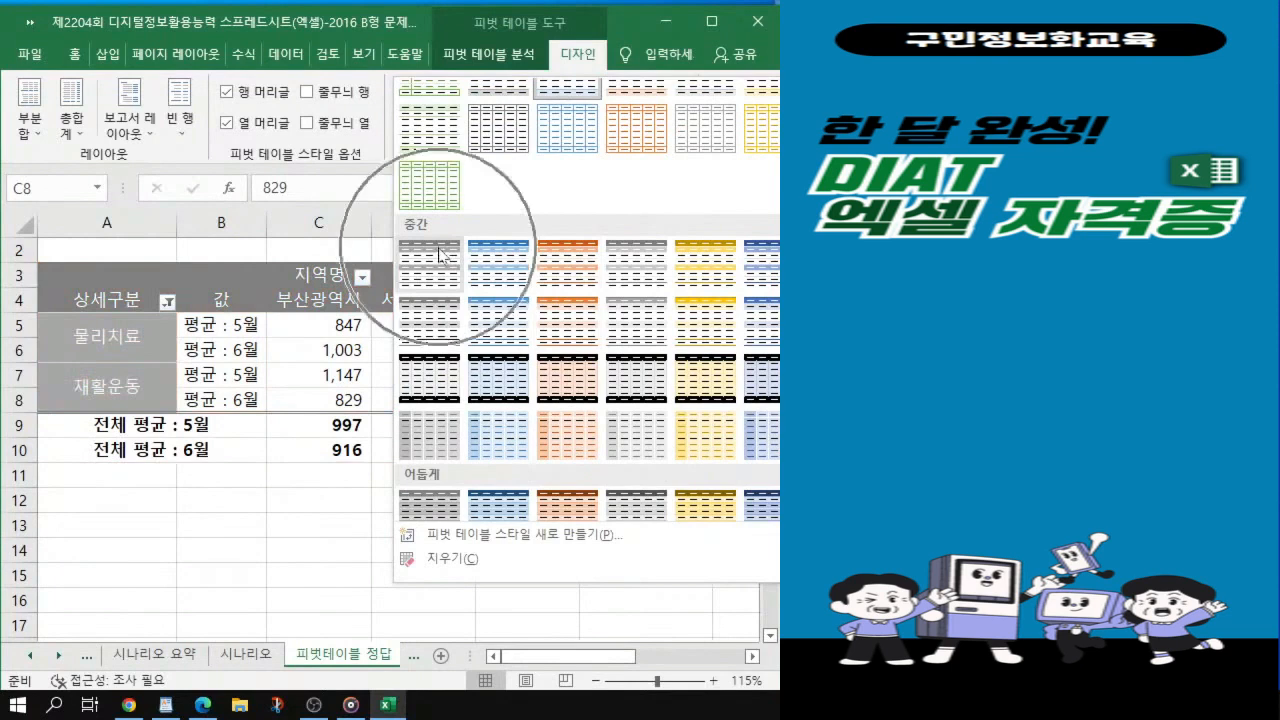
left_click(560, 324)
key("ctrl")
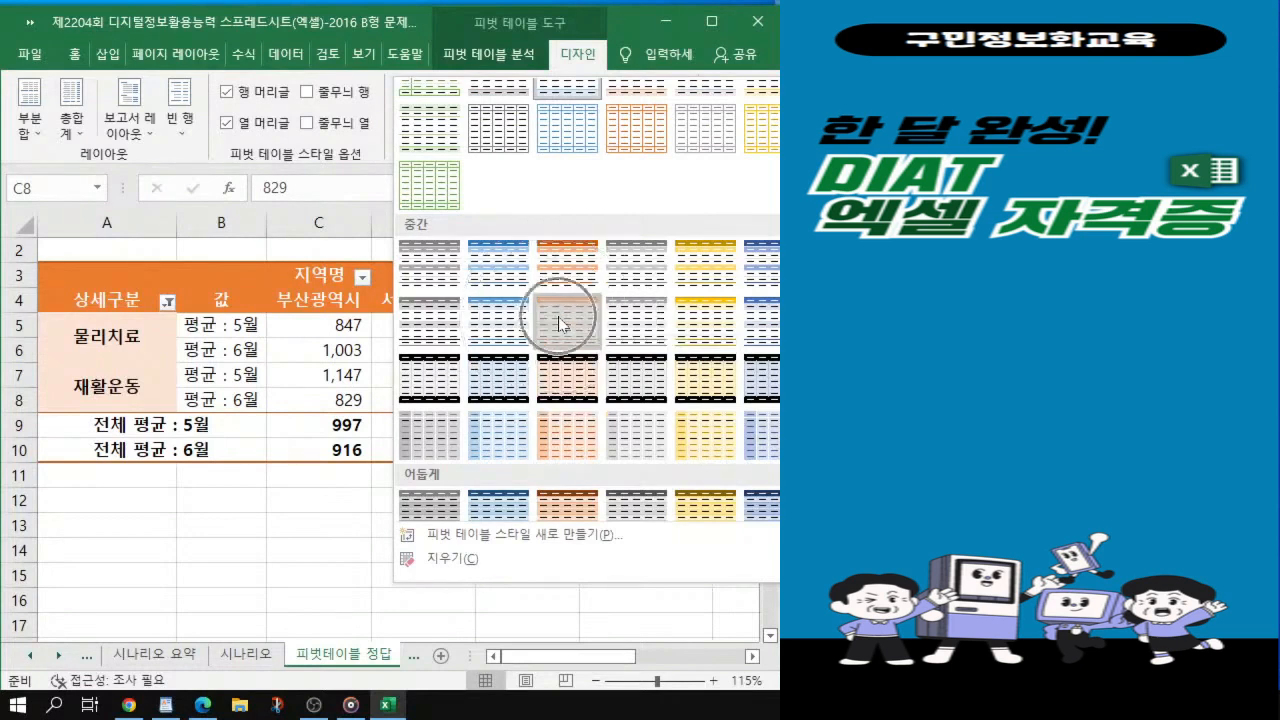
key("ctrl")
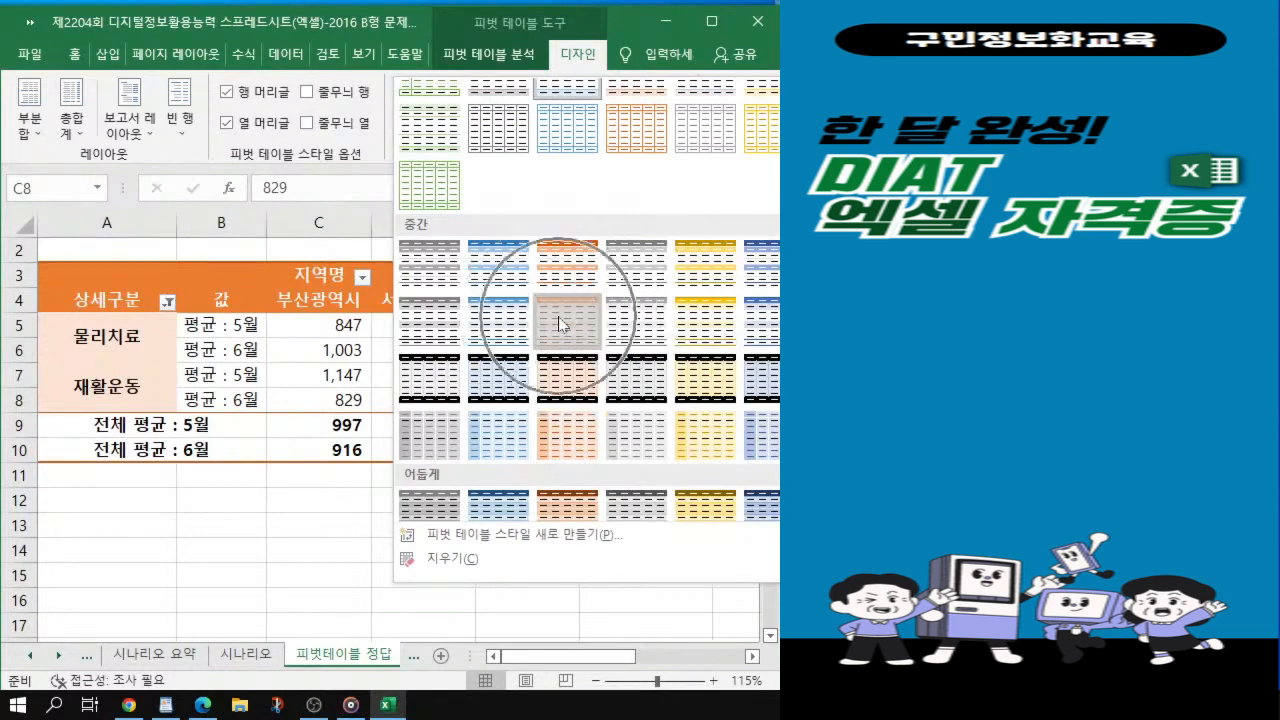
key("ctrl")
key("ctrl")
key("ctrl")
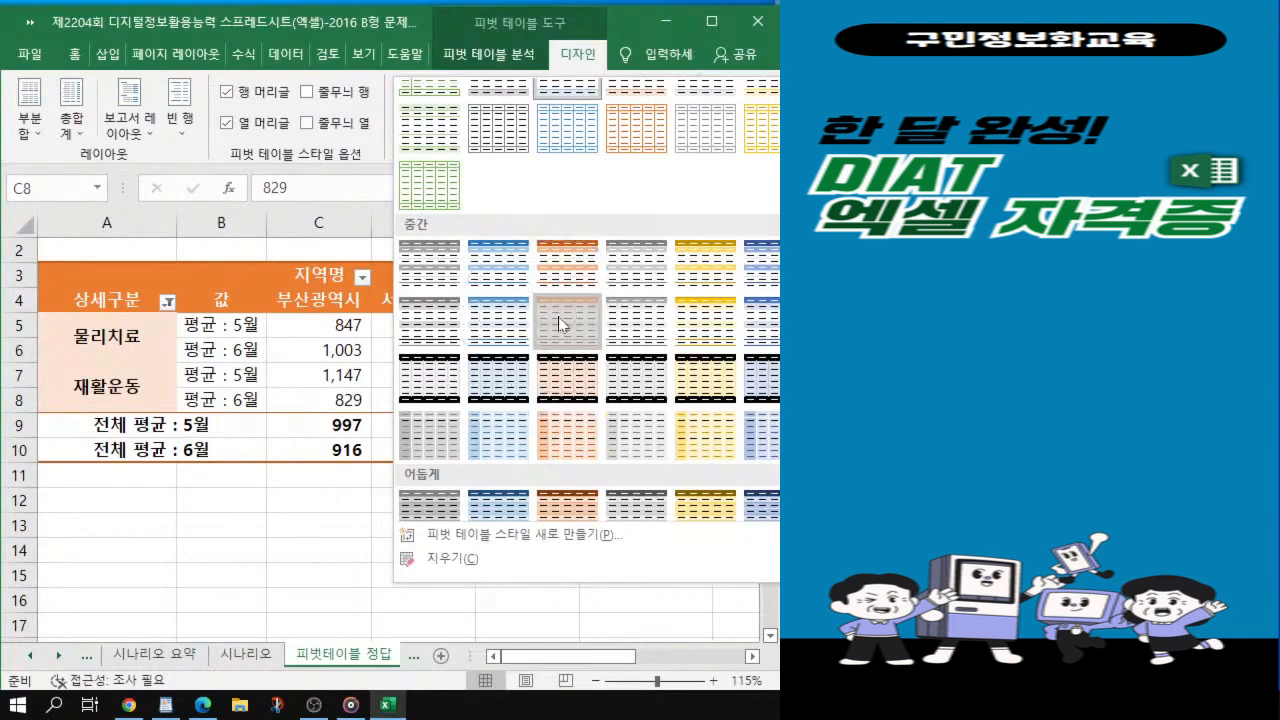
key("ctrl")
key("ctrl")
key("ctrl")
key("ctrl")
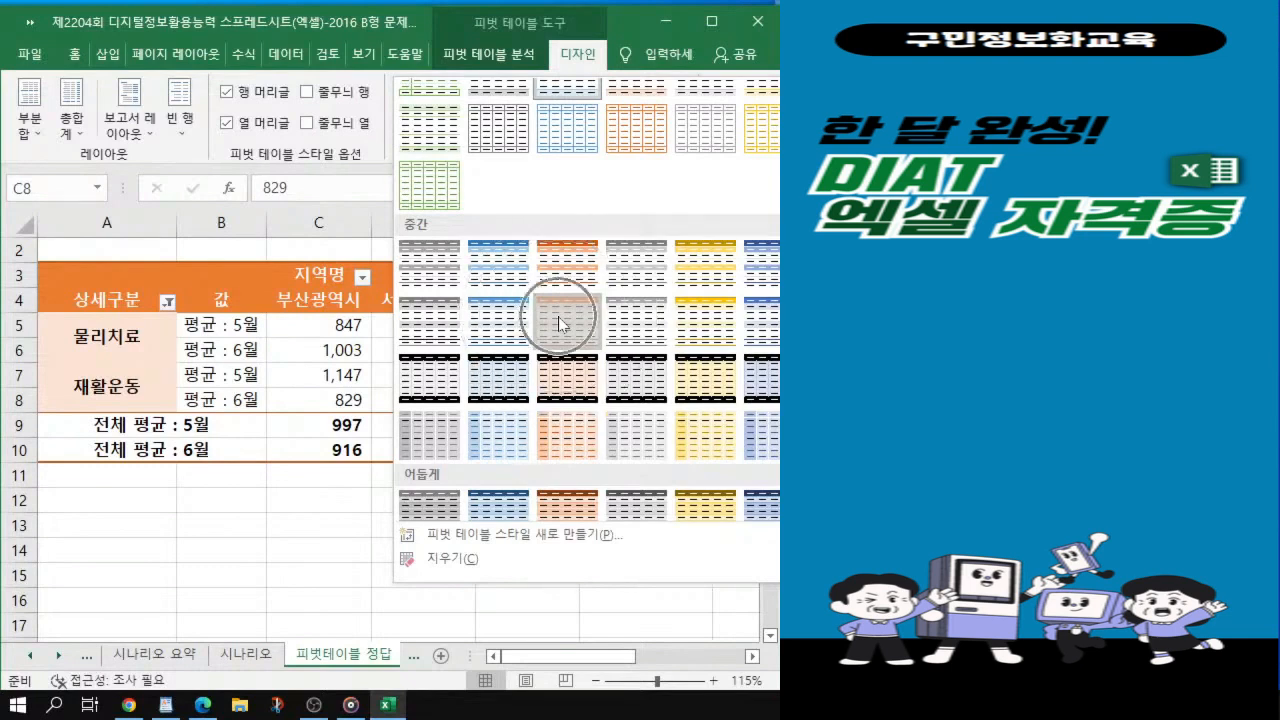
left_click(559, 323)
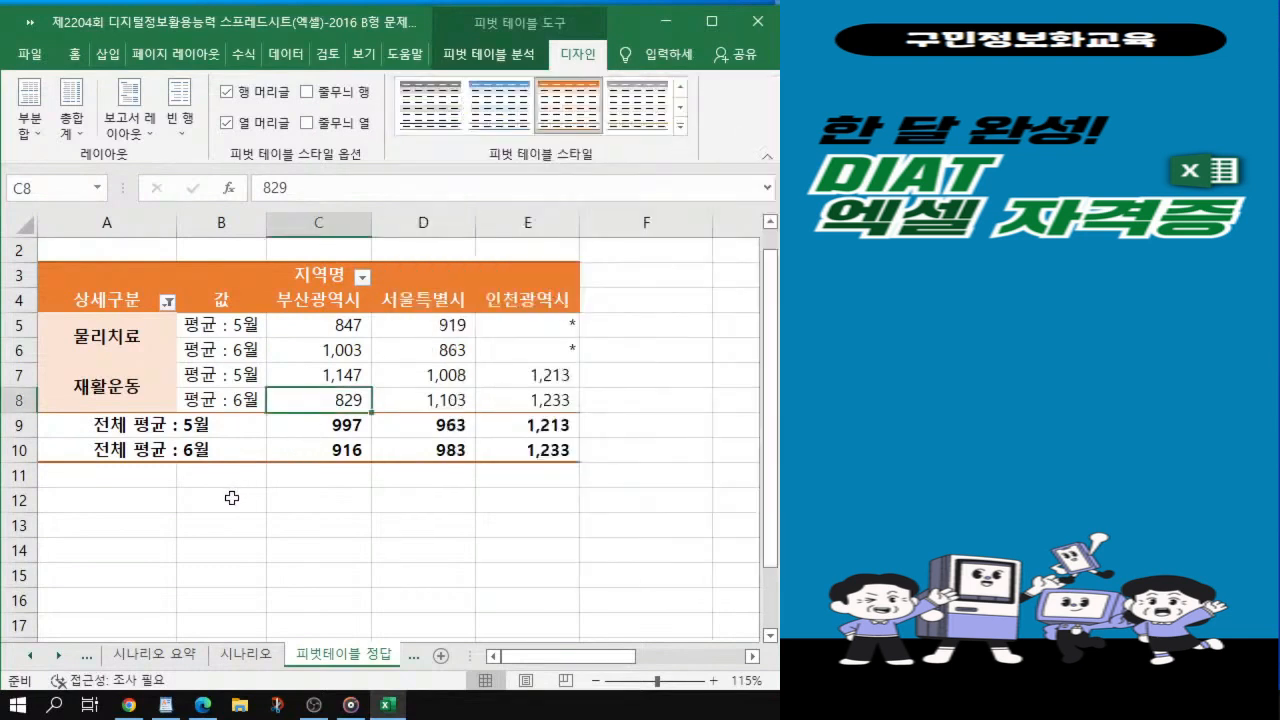
Step: Switch to the exam PDF in the browser and examine the sample chart and source table on page 7
left_click(218, 468)
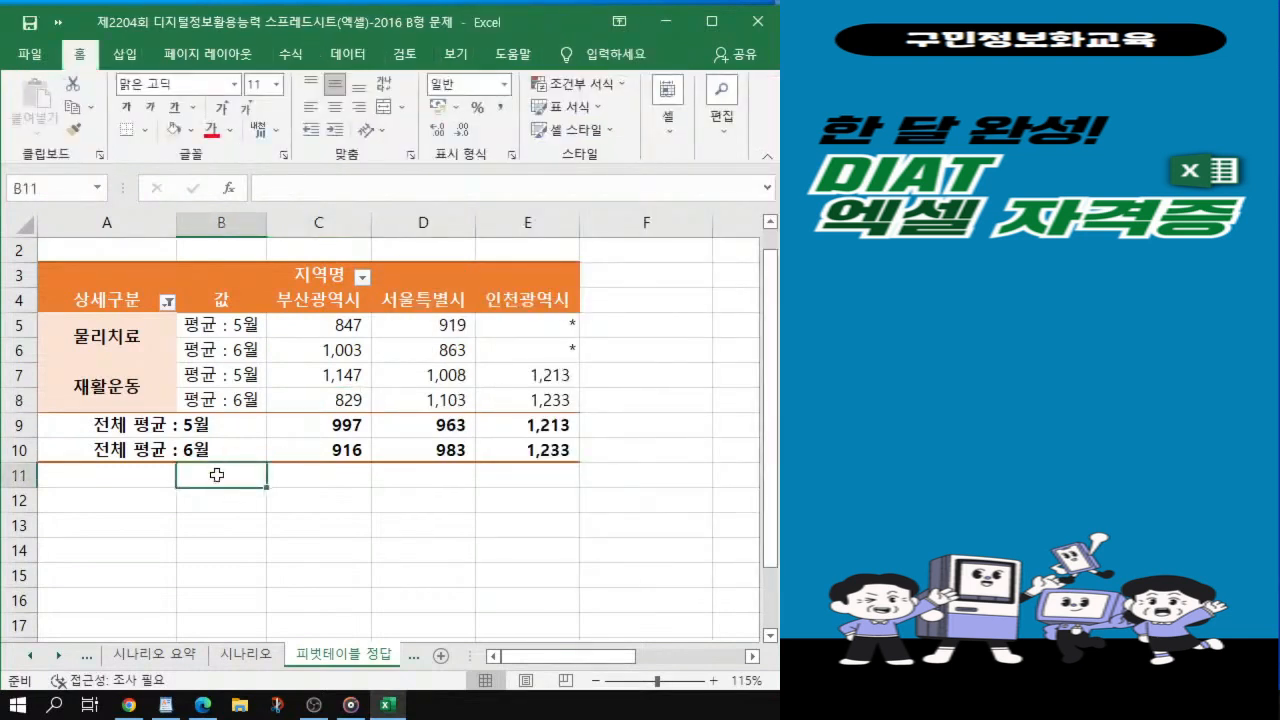
left_click(1000, 400)
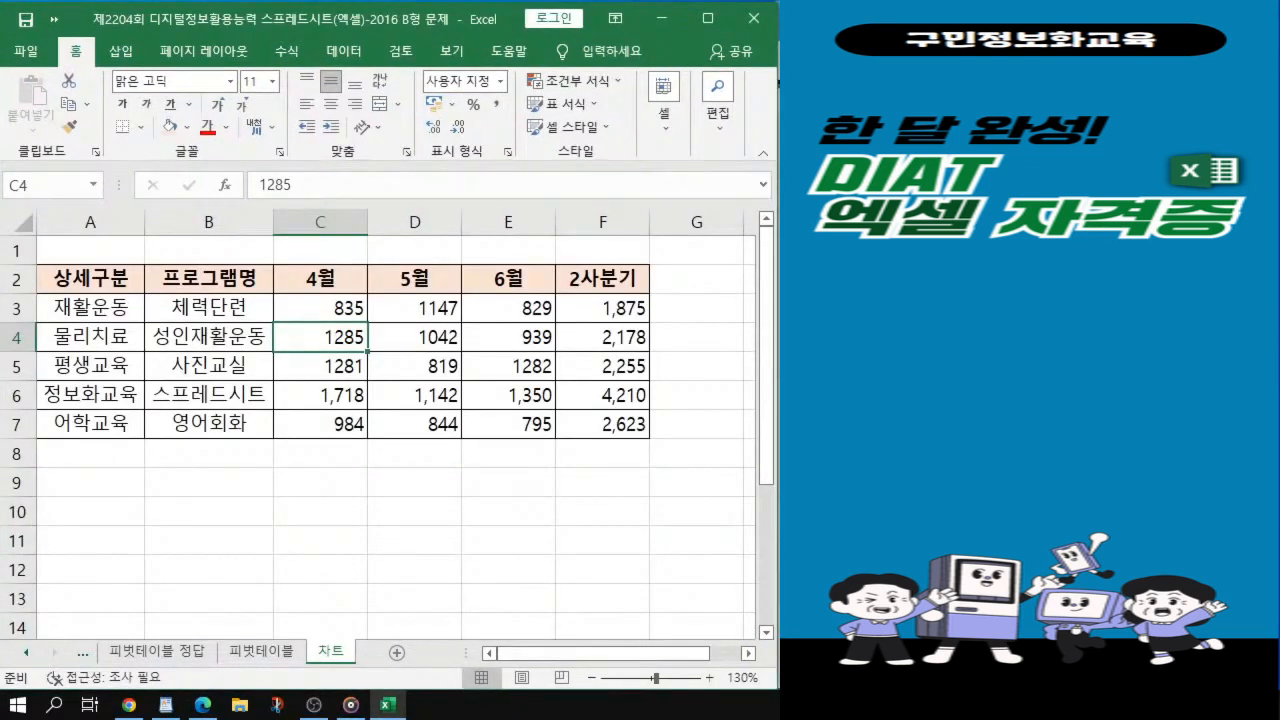
key("alt+Tab")
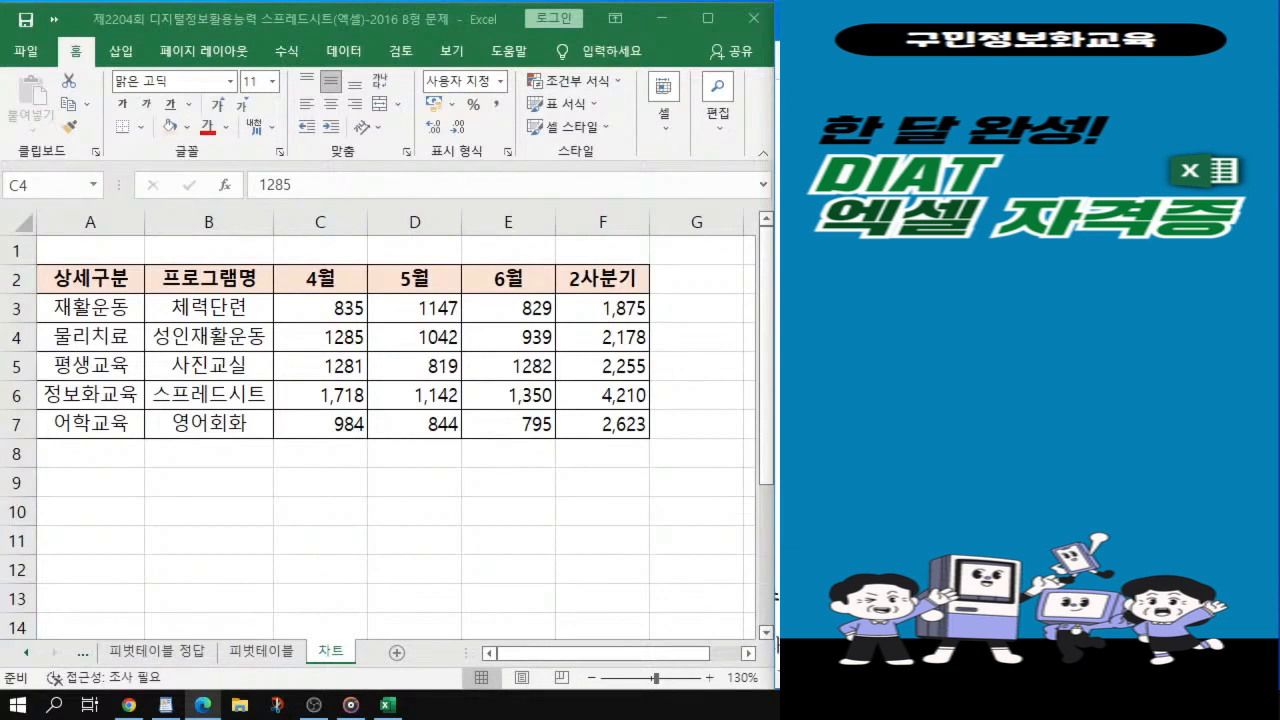
key("super+Up")
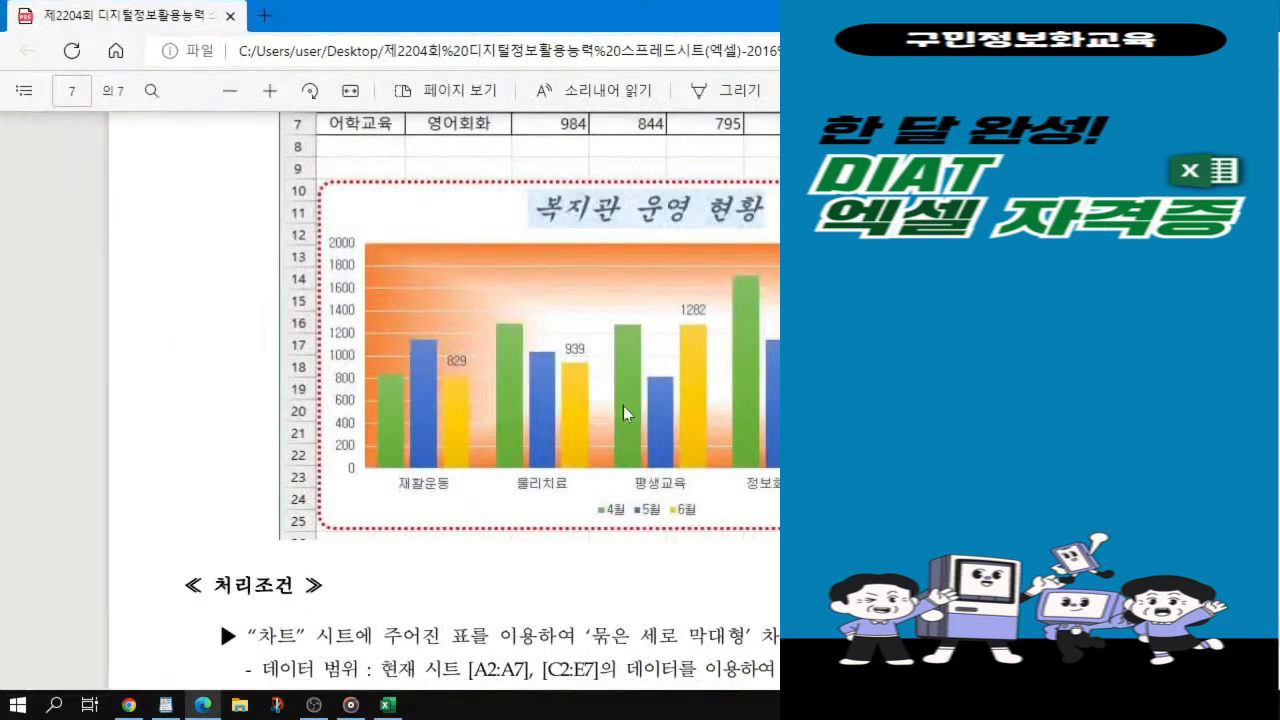
scroll(633, 402, "up", 1)
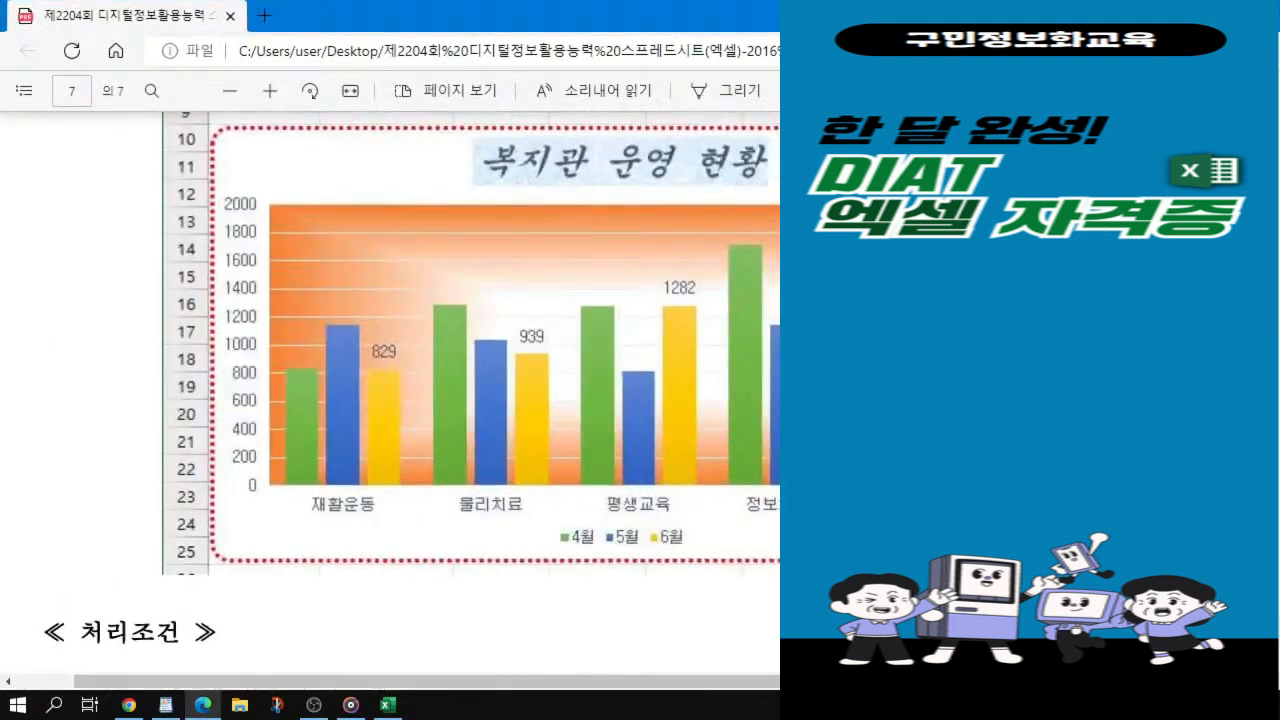
scroll(214, 630, "up", 1)
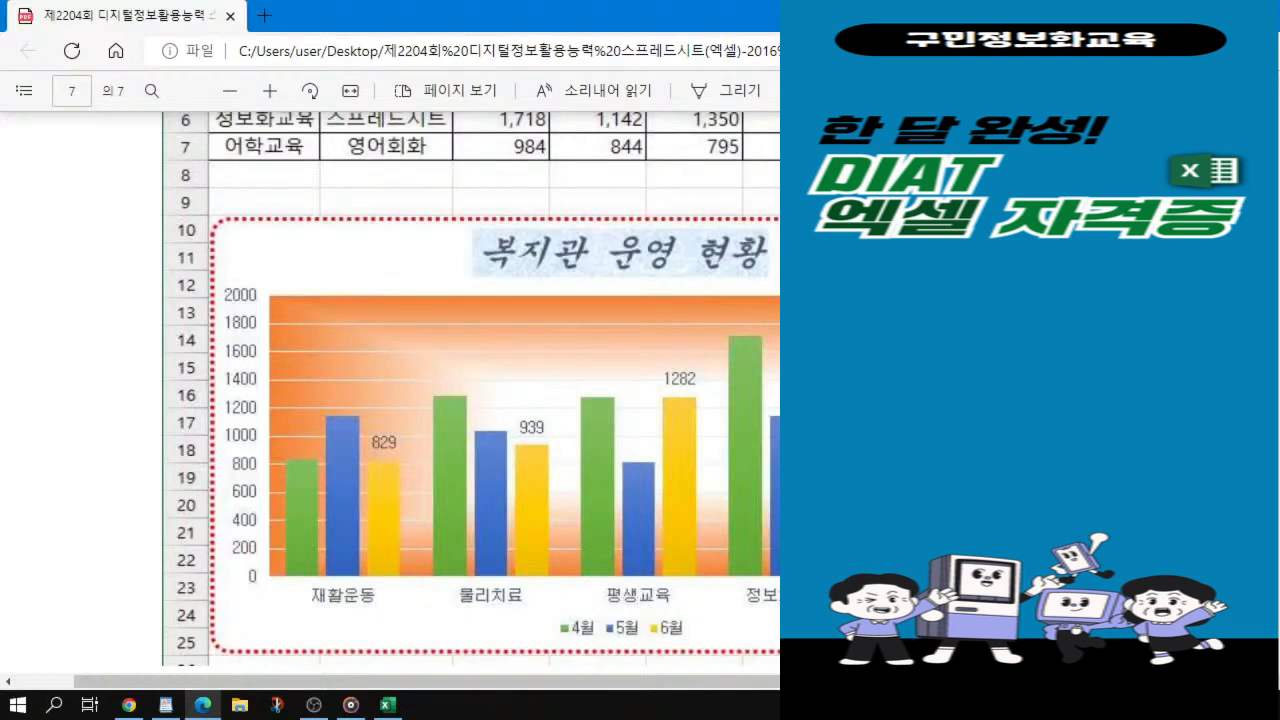
scroll(257, 232, "up", 3)
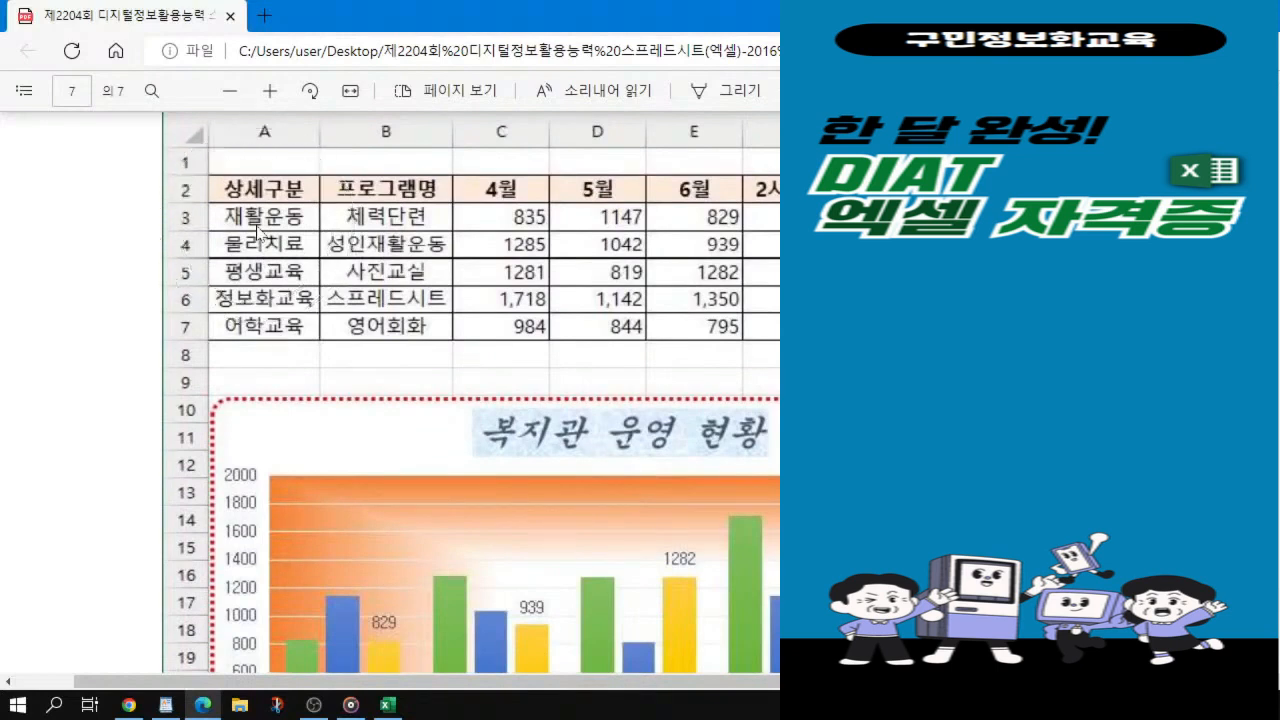
scroll(609, 538, "down", 3)
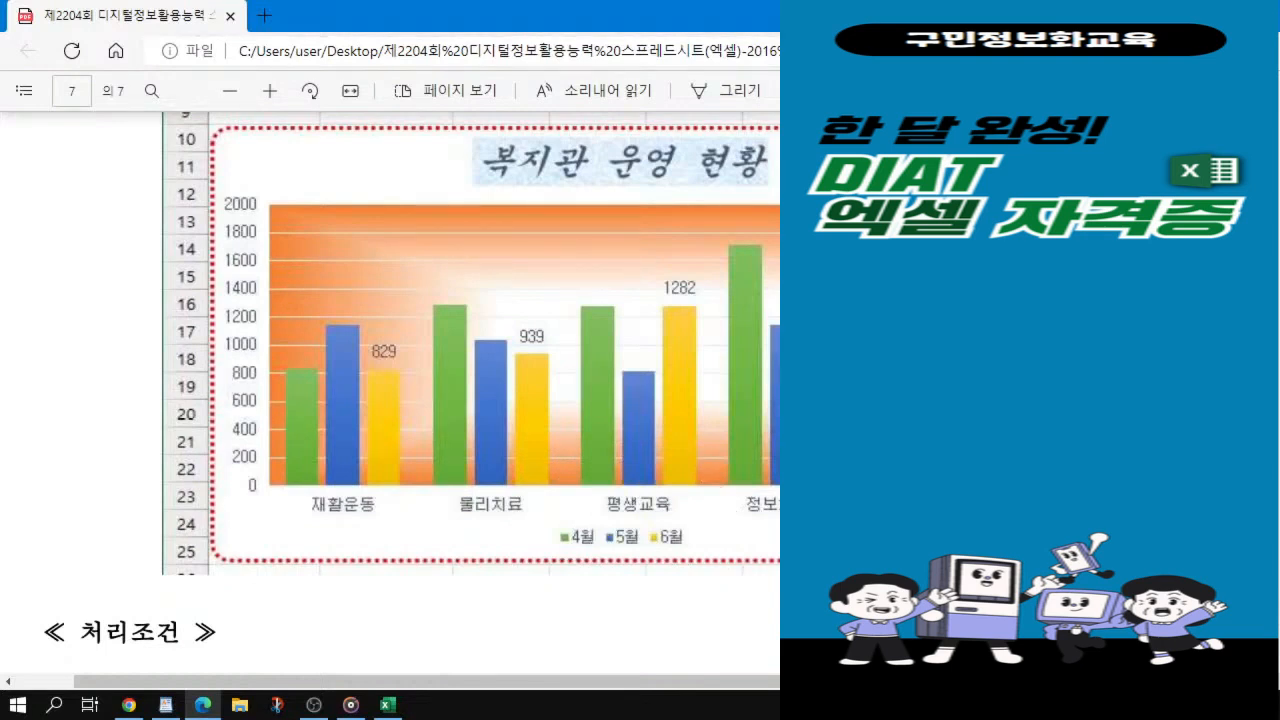
key("super+Right")
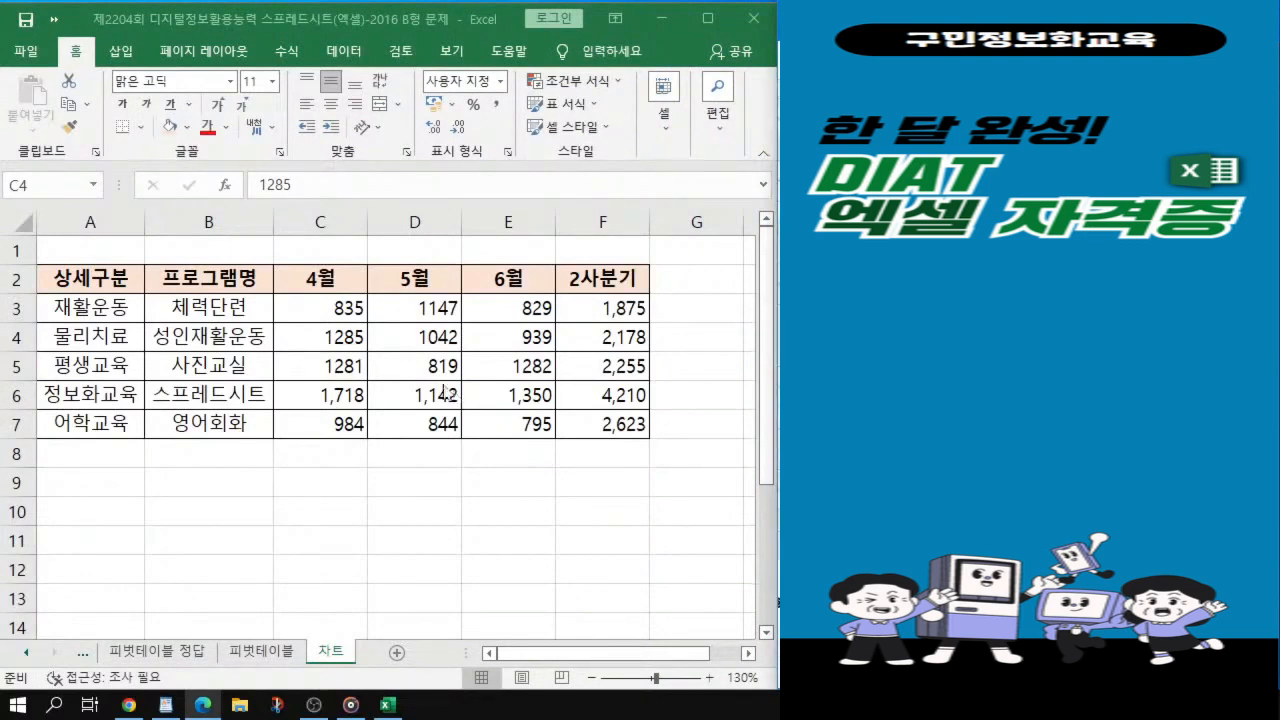
Step: Insert a 묶은 세로 막대형 chart from A2:A7 and C2:E7 on the 차트 sheet
left_click(96, 283)
left_click_drag(96, 283, 105, 423)
left_click_drag(111, 282, 118, 428)
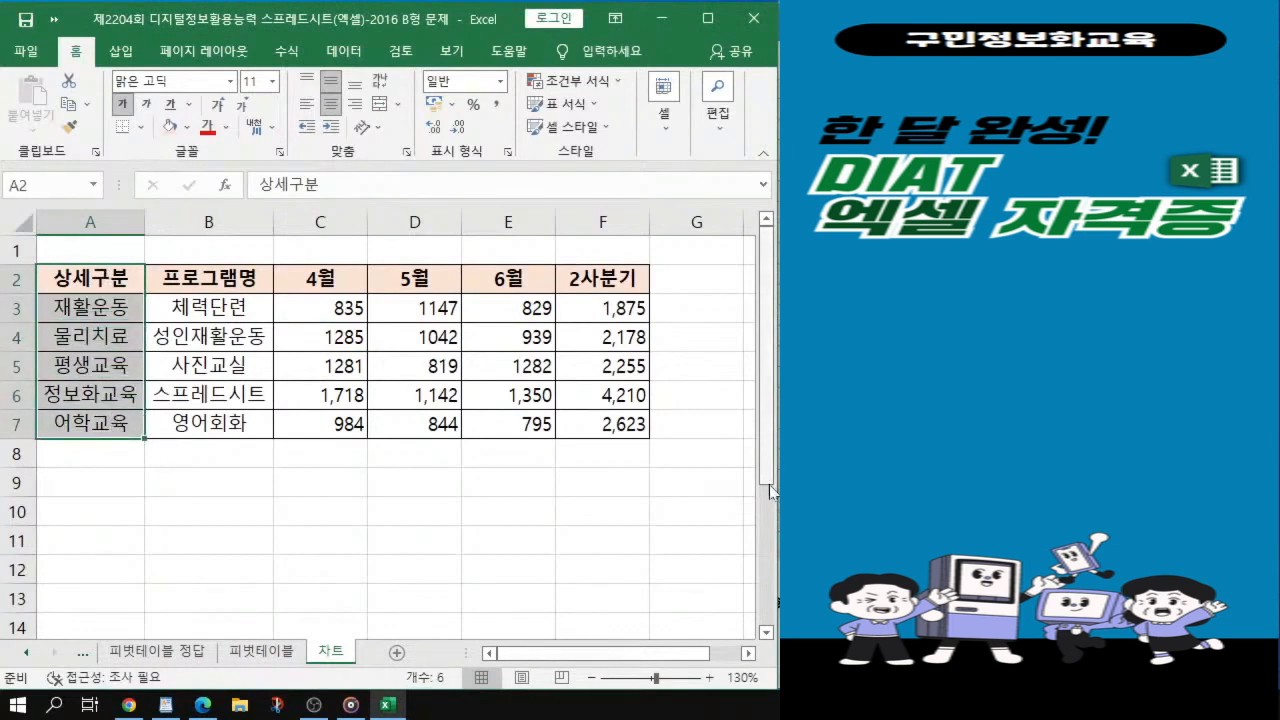
left_click_drag(327, 277, 505, 423)
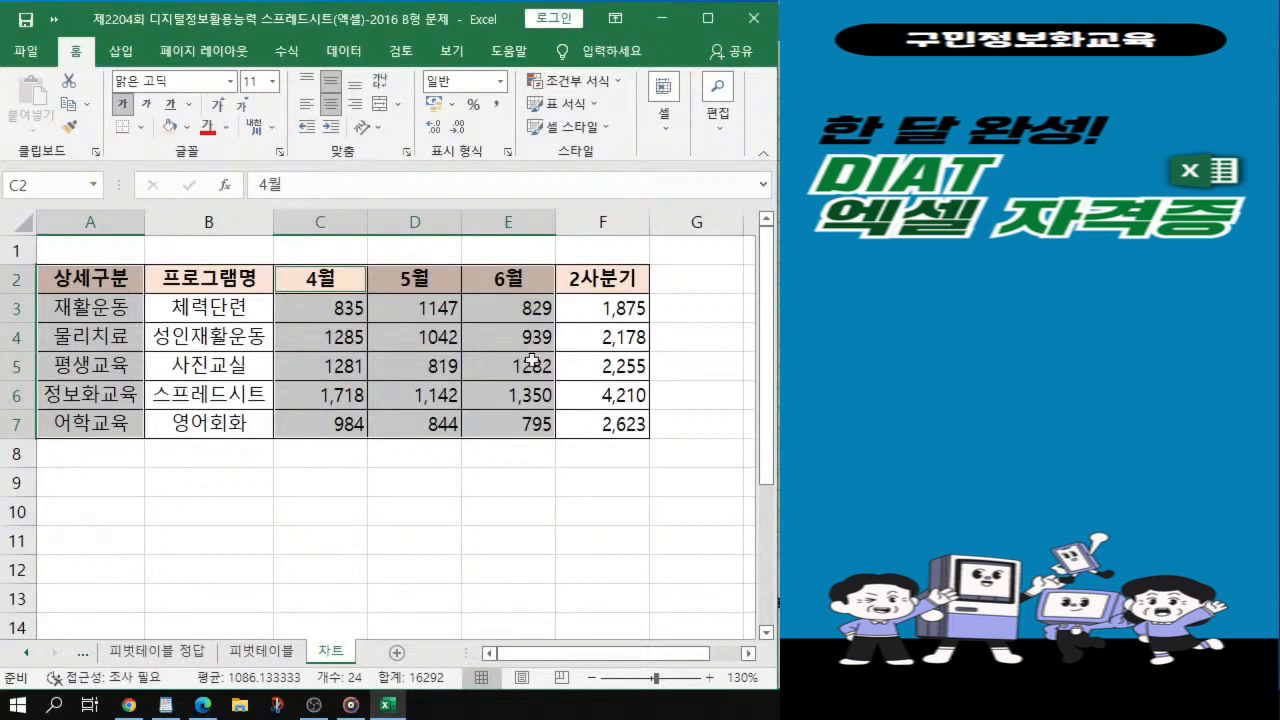
left_click(118, 53)
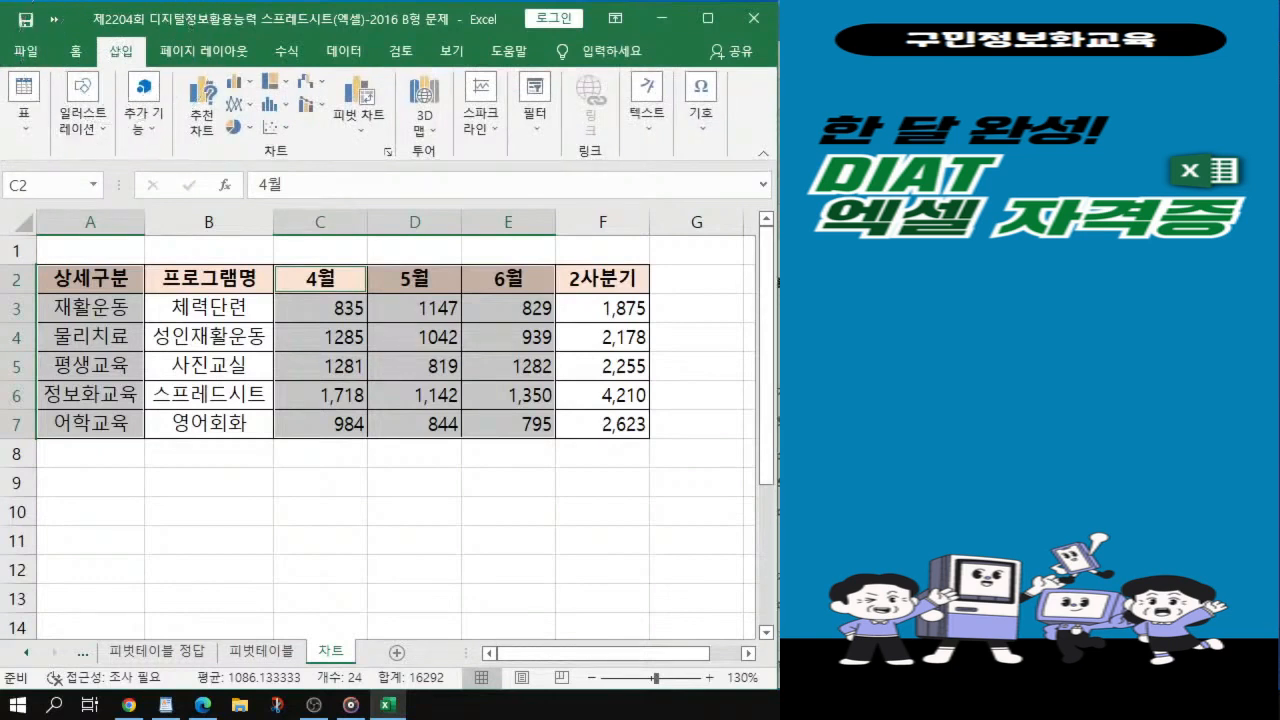
key("alt+Tab")
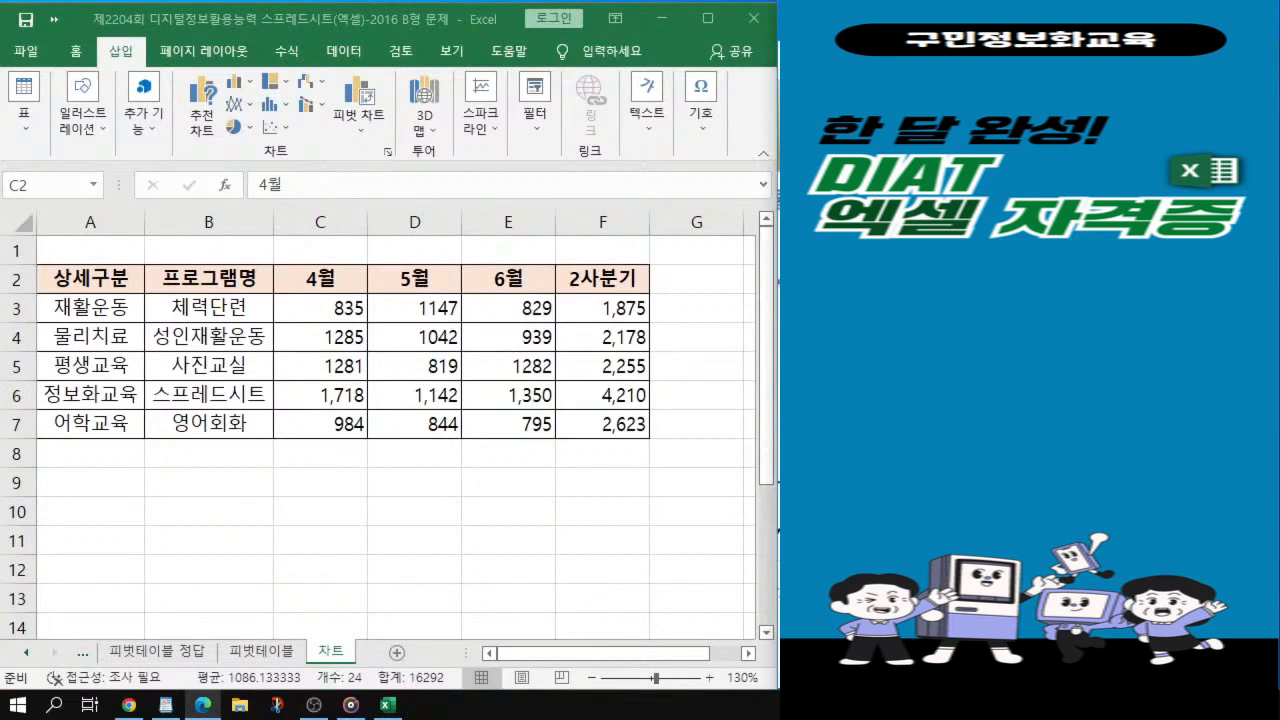
left_click(246, 85)
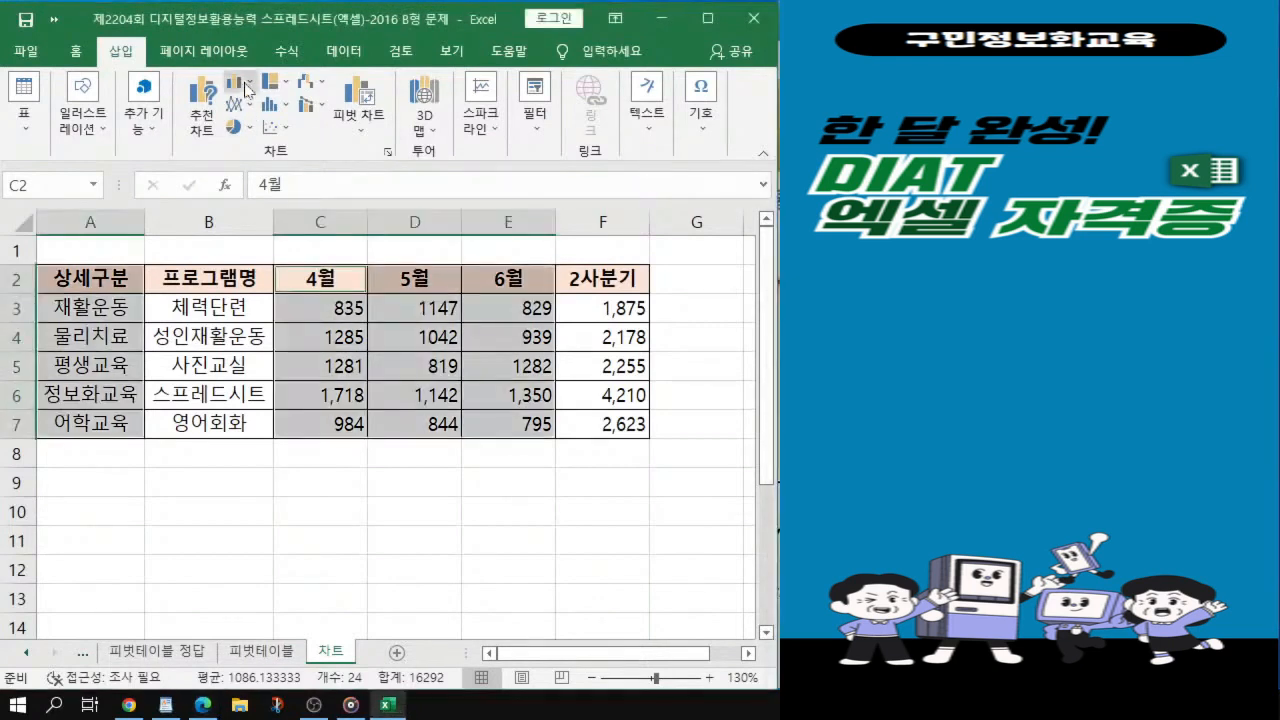
left_click(247, 86)
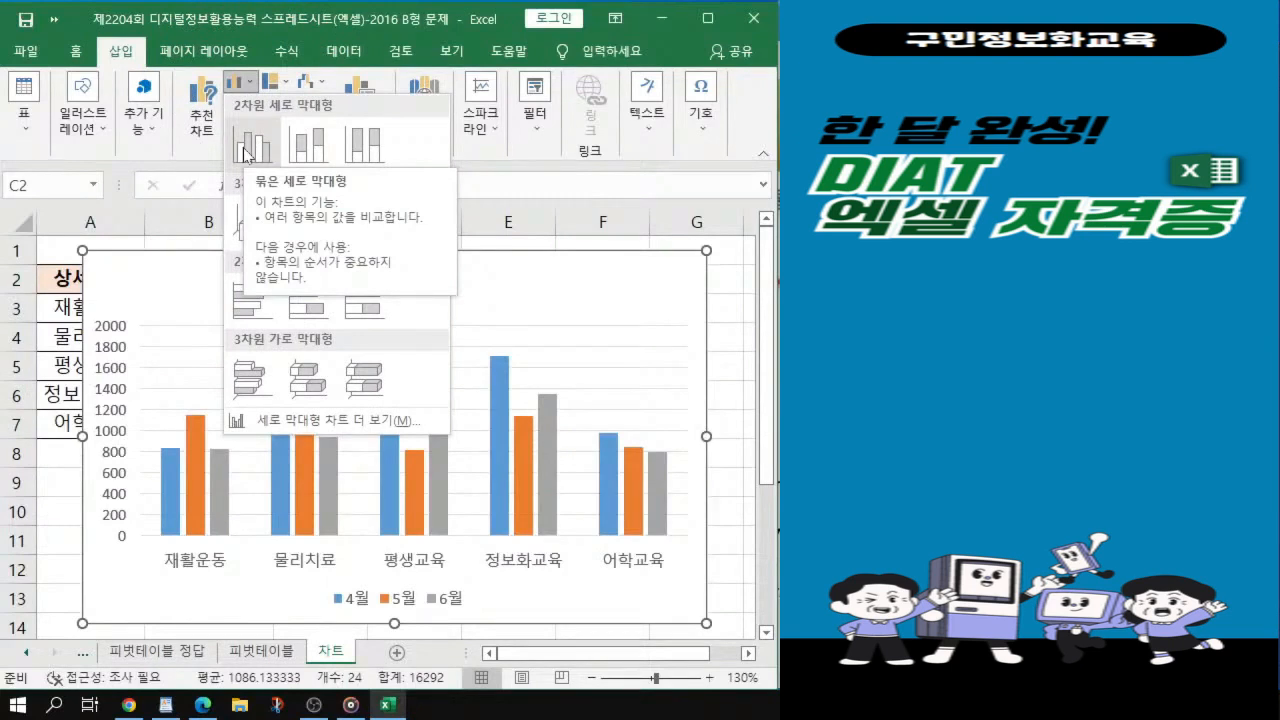
left_click(247, 153)
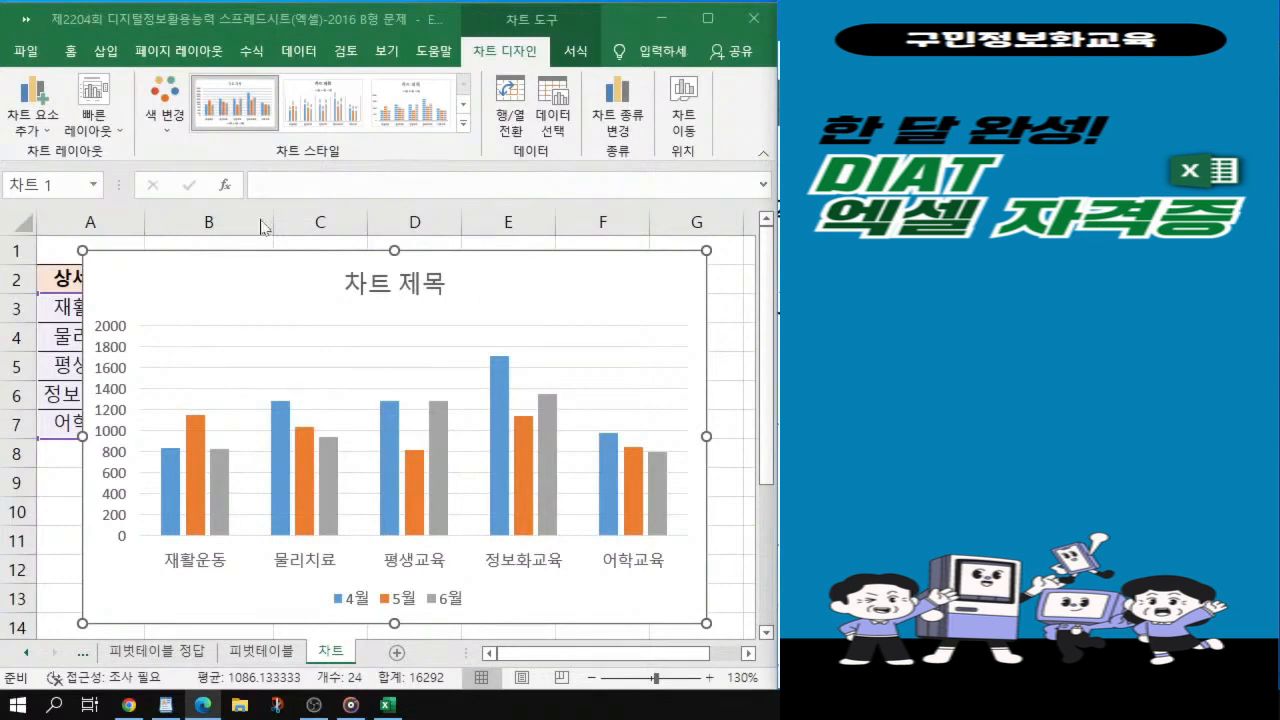
Step: Replace the chart's placeholder title with 복지관 운영 현황
left_click(354, 288)
left_click(356, 286)
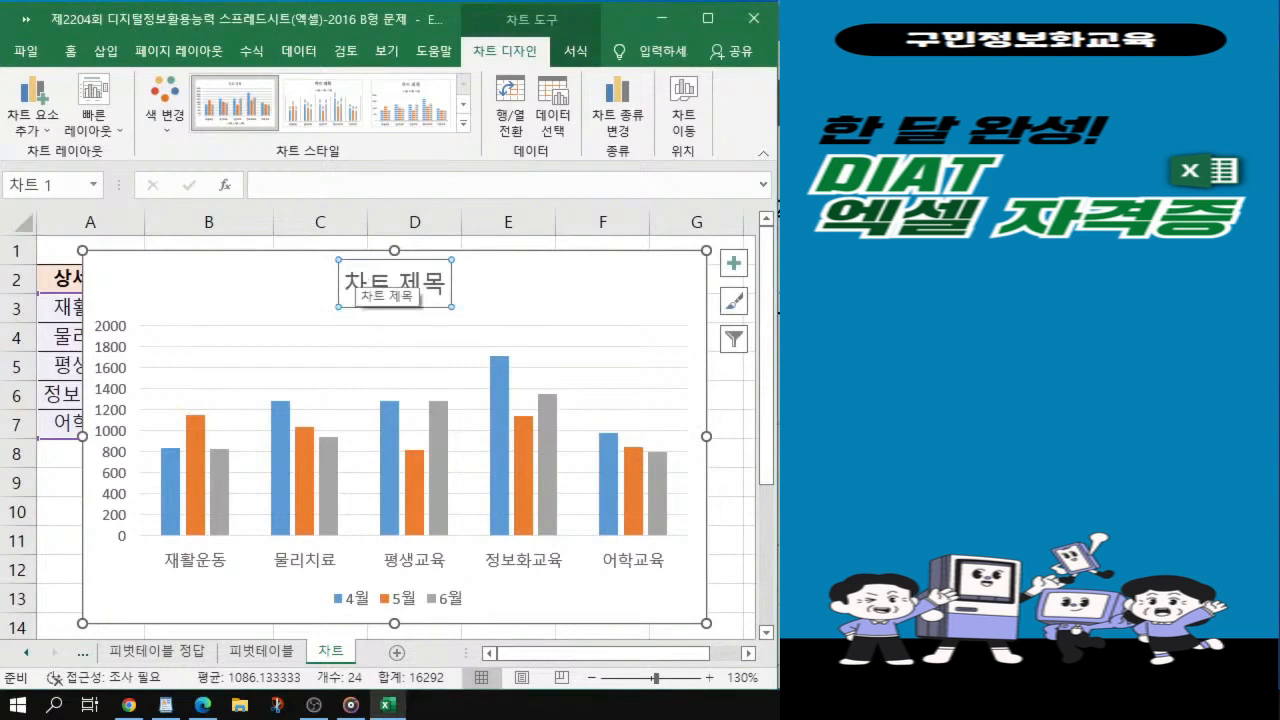
left_click_drag(344, 284, 458, 286)
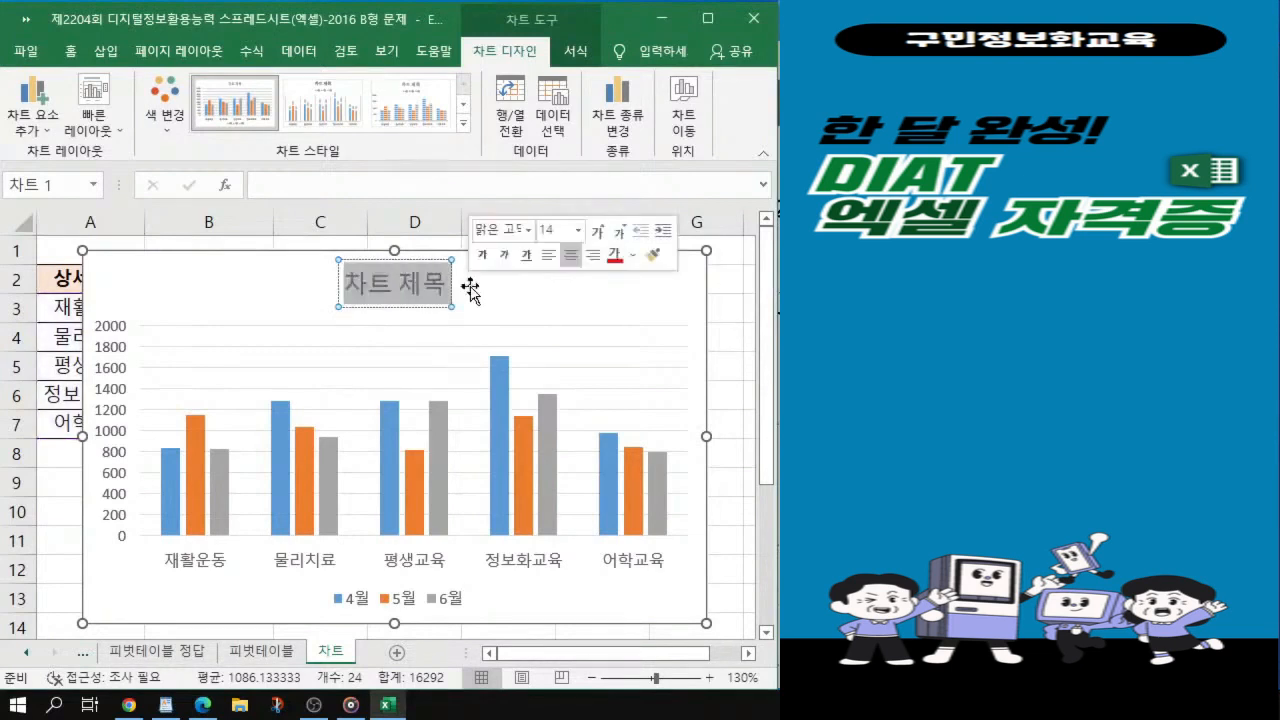
type("복")
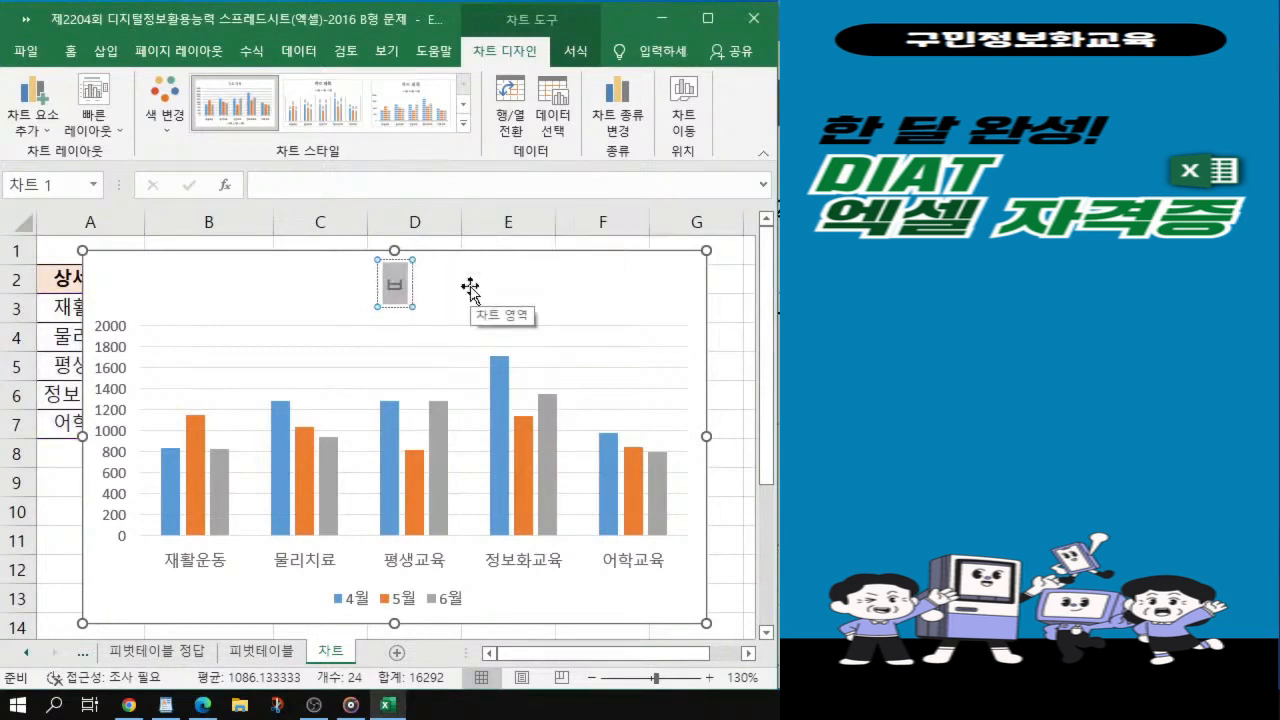
type("지관")
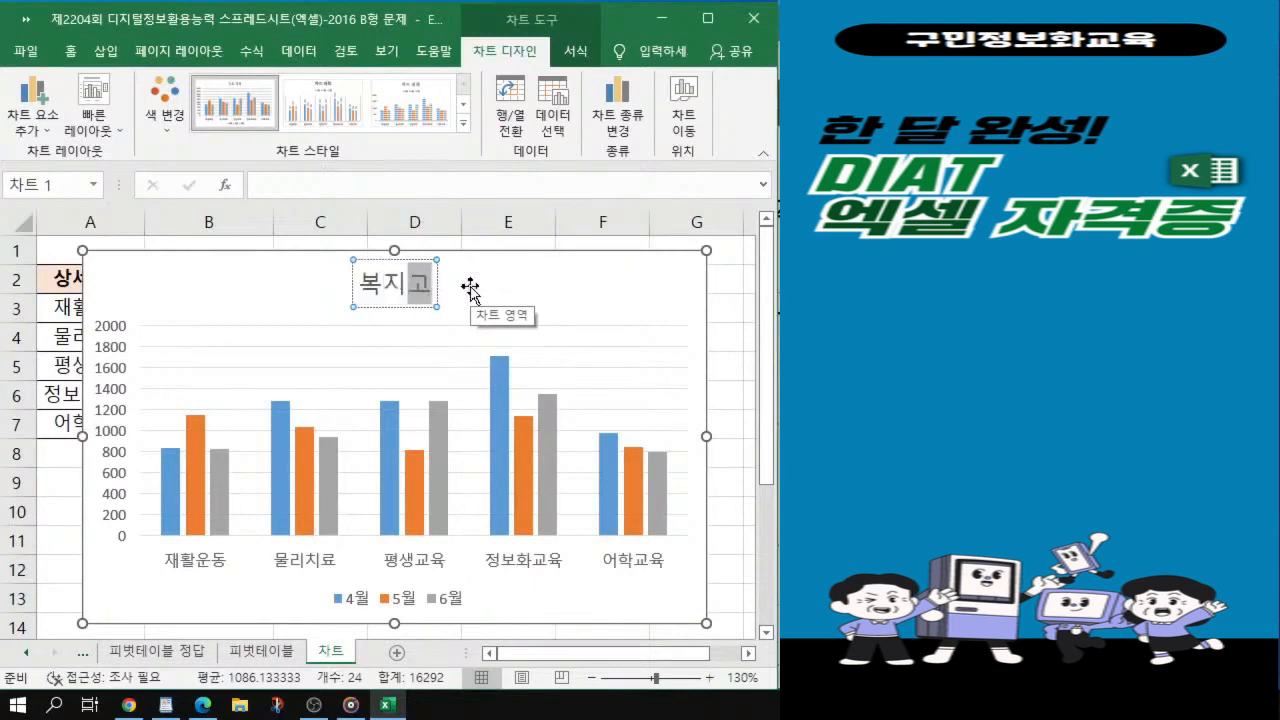
type(" 운영")
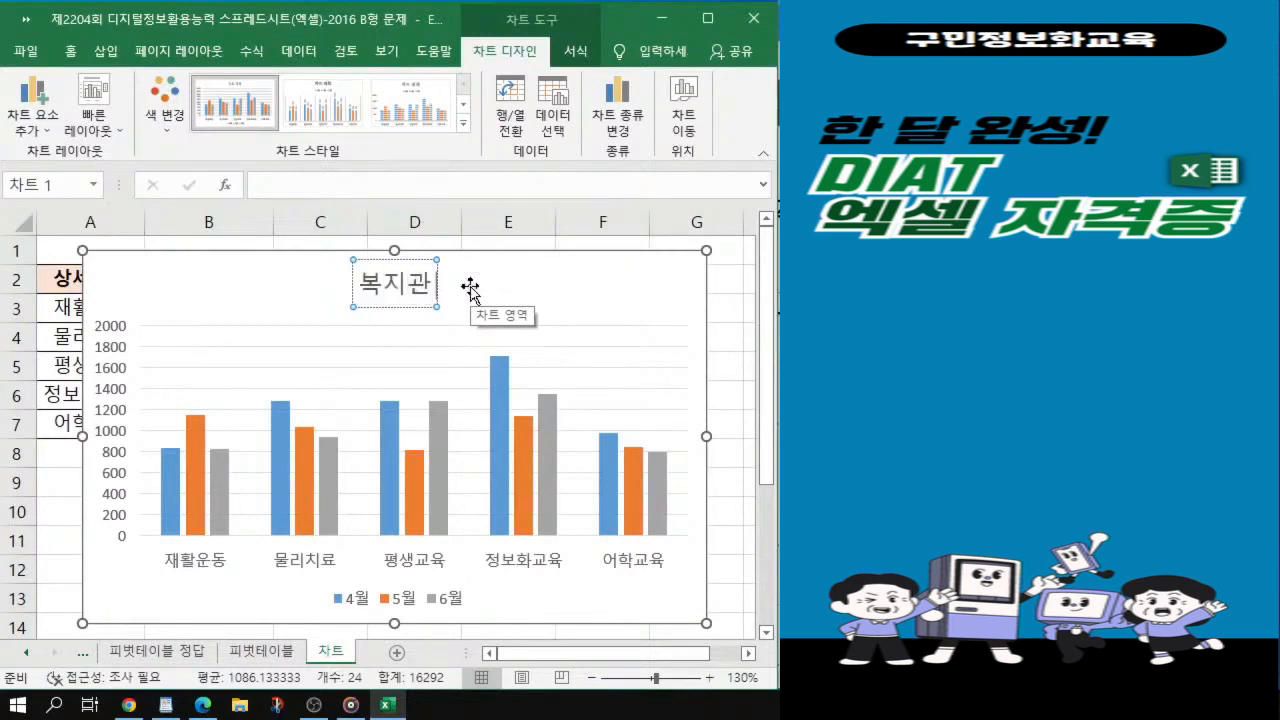
type(" 현황")
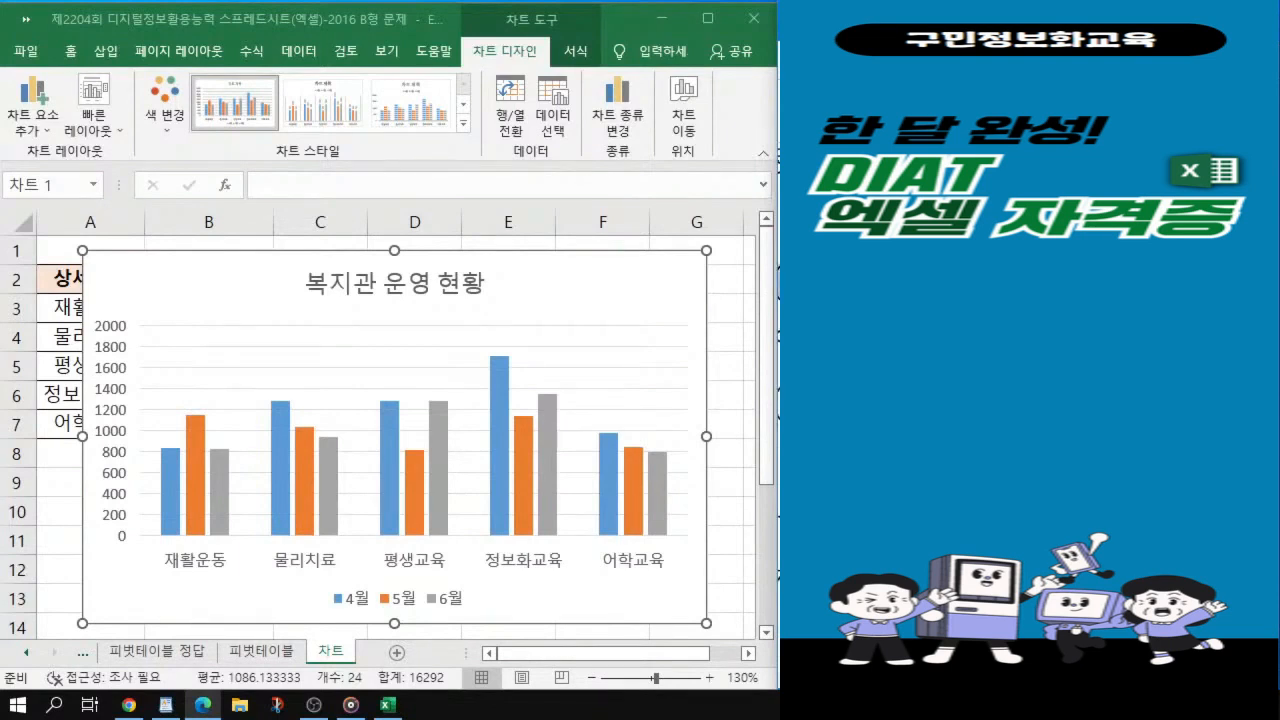
left_click(618, 591)
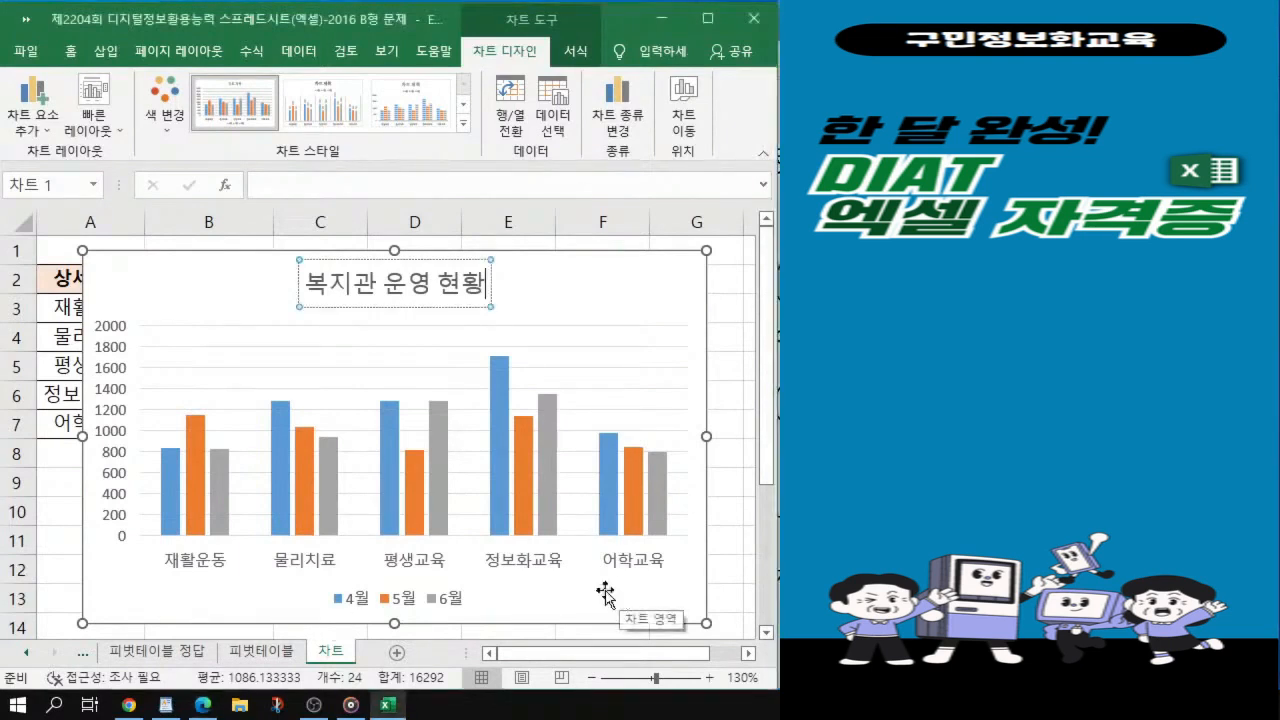
Step: Change the color scheme of the whole chart to 다양한 색상표 4 in the 색상형 group
left_click(577, 287)
left_click(577, 289)
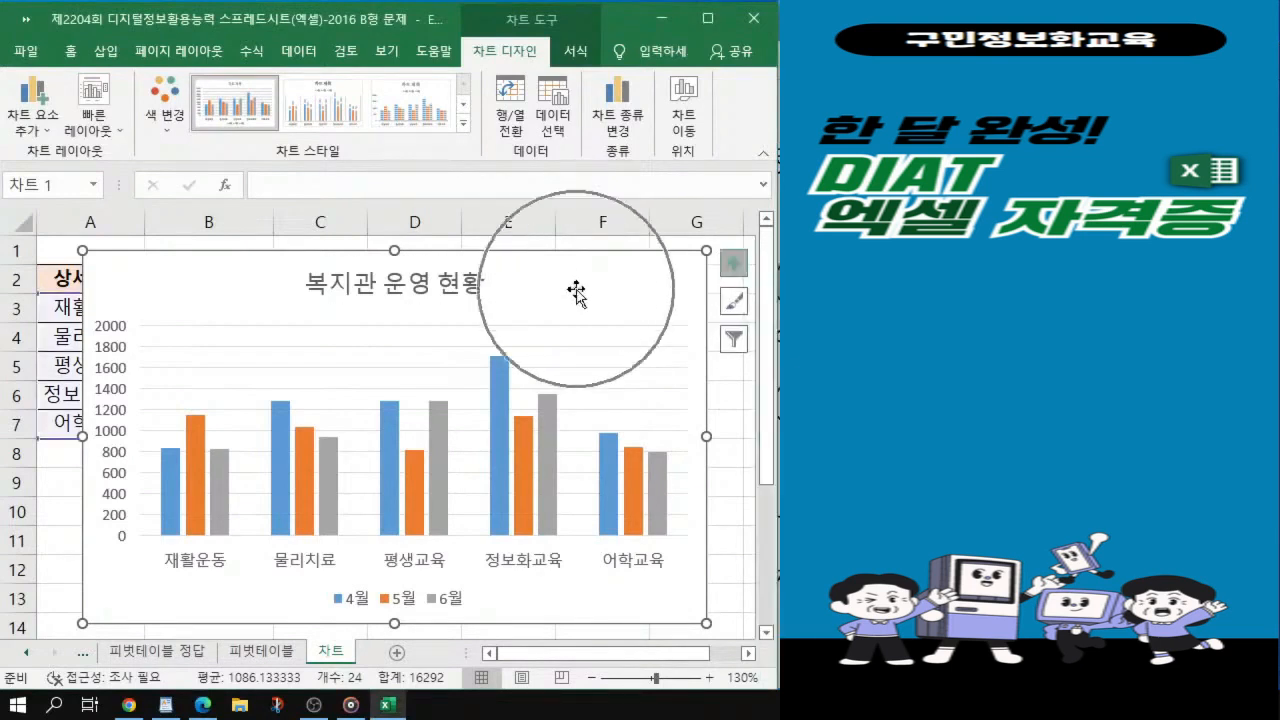
key("ctrl")
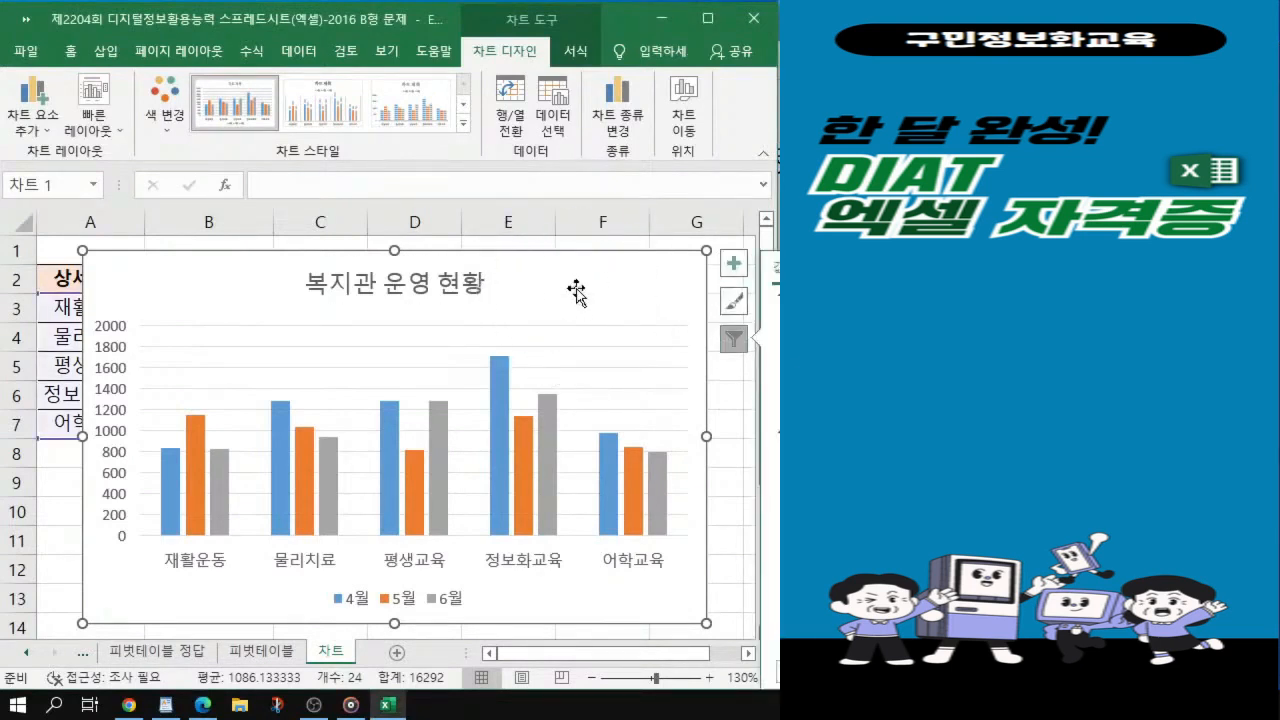
left_click(577, 291)
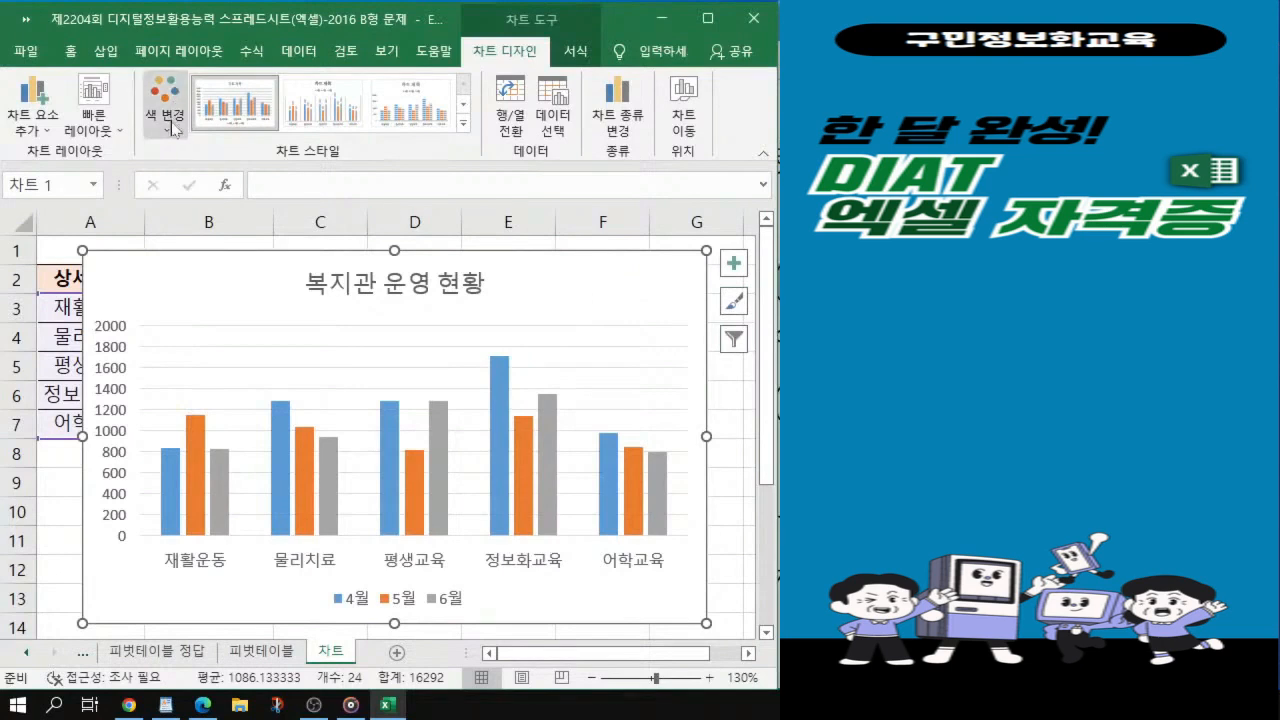
key("ctrl")
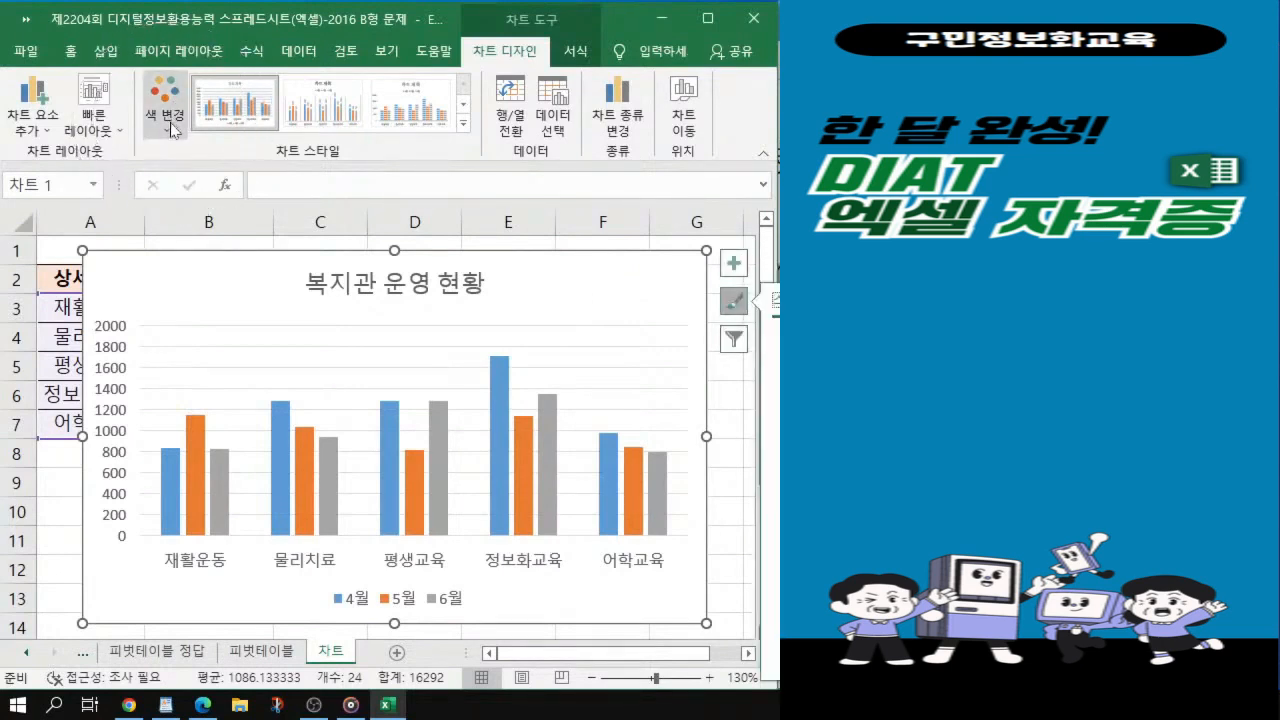
left_click(173, 127)
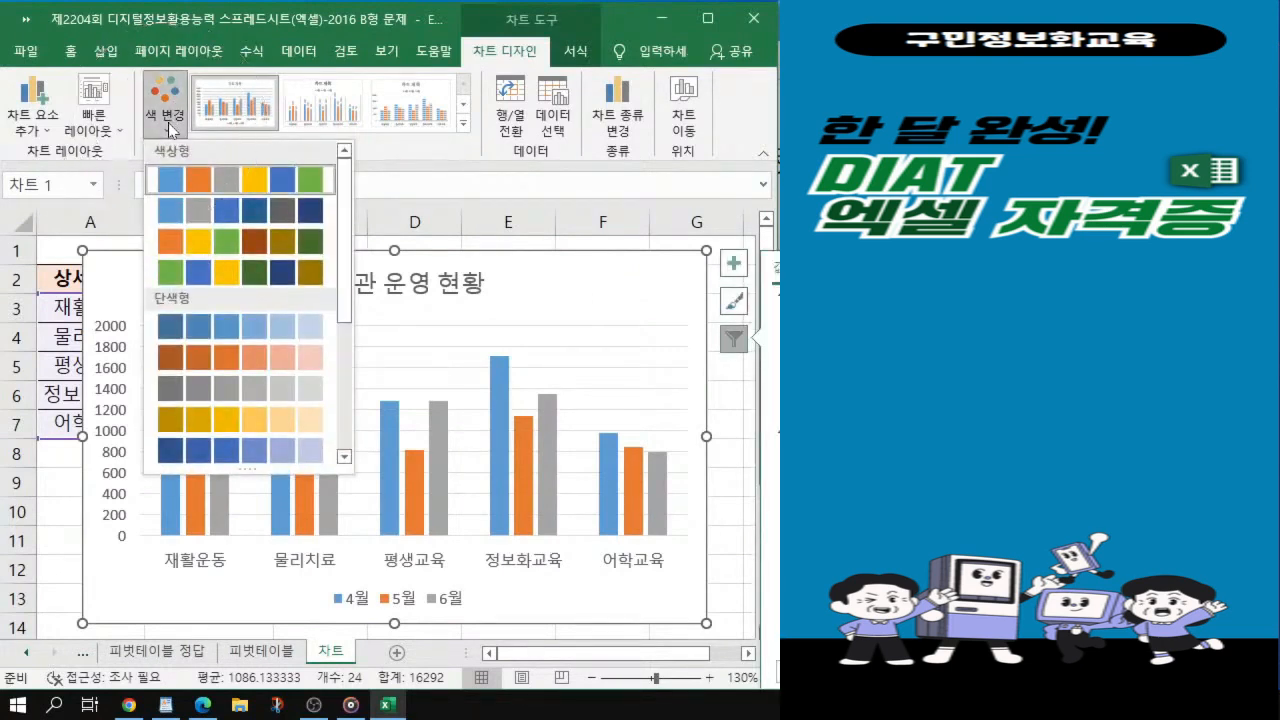
left_click(173, 127)
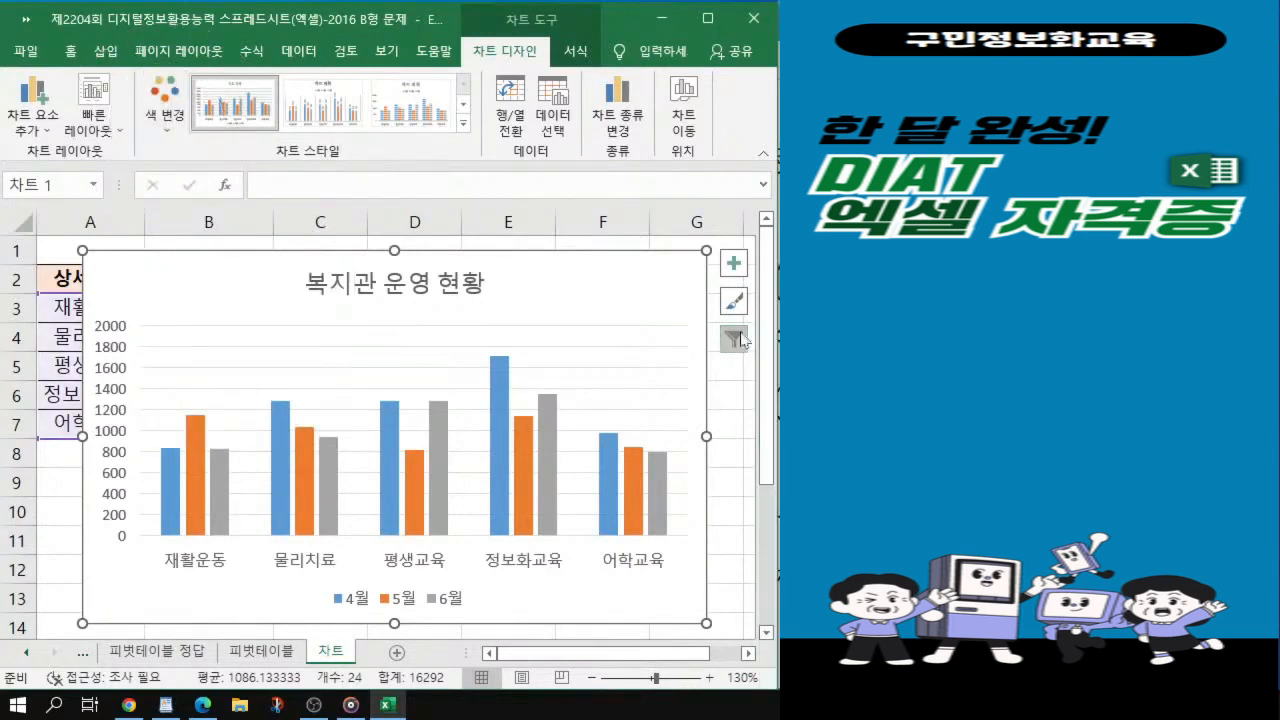
left_click(158, 127)
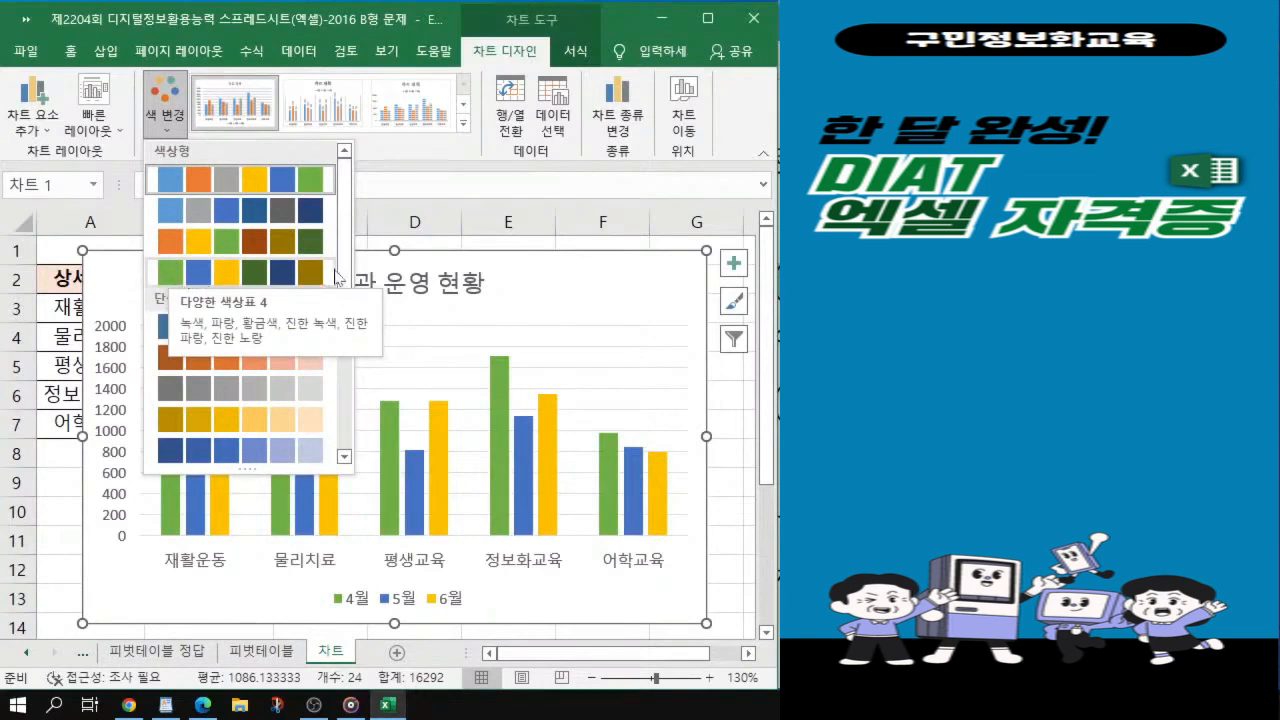
left_click(345, 458)
scroll(163, 282, "up", 2)
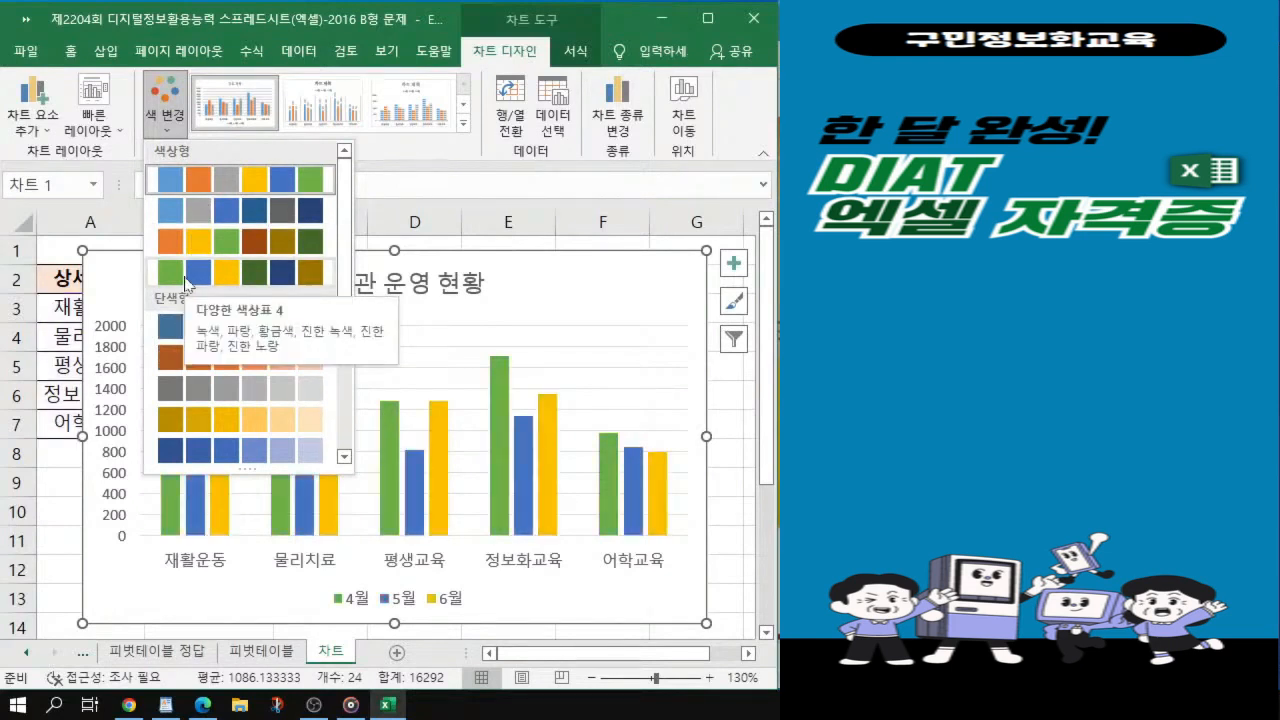
left_click(185, 284)
key("ctrl")
key("ctrl")
key("ctrl")
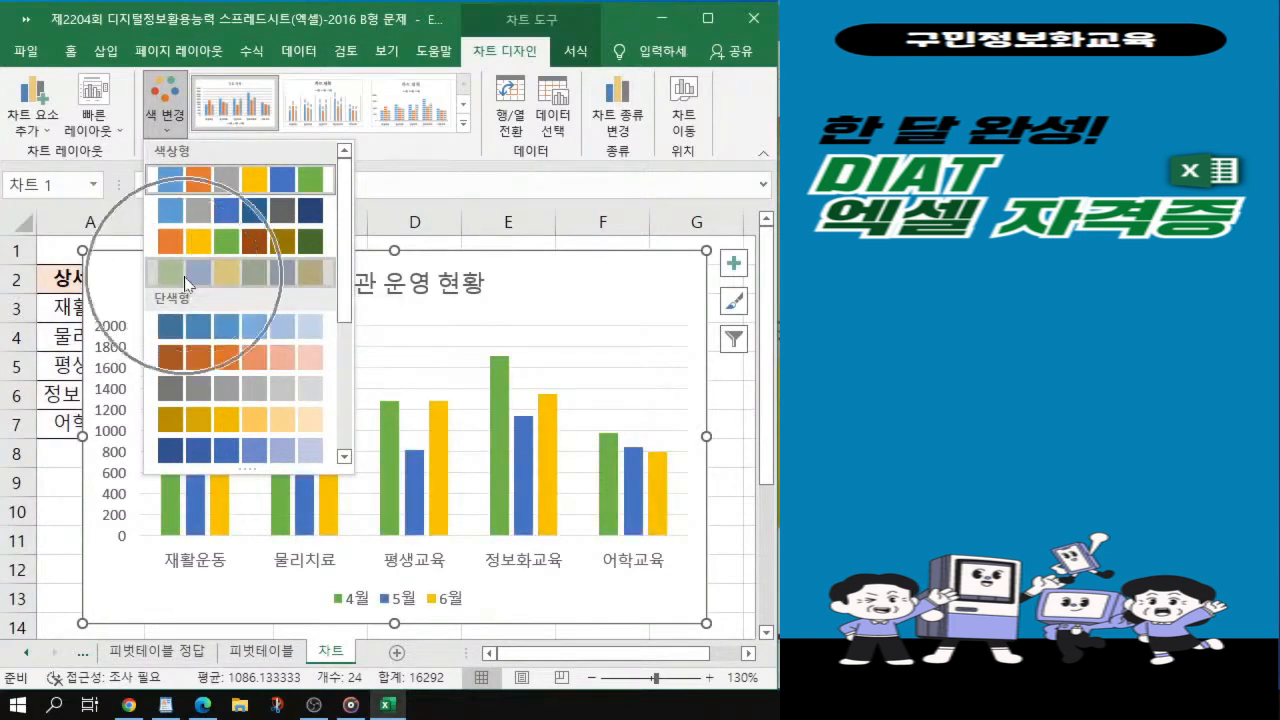
key("ctrl")
key("ctrl")
key("ctrl")
key("ctrl")
key("ctrl")
key("ctrl")
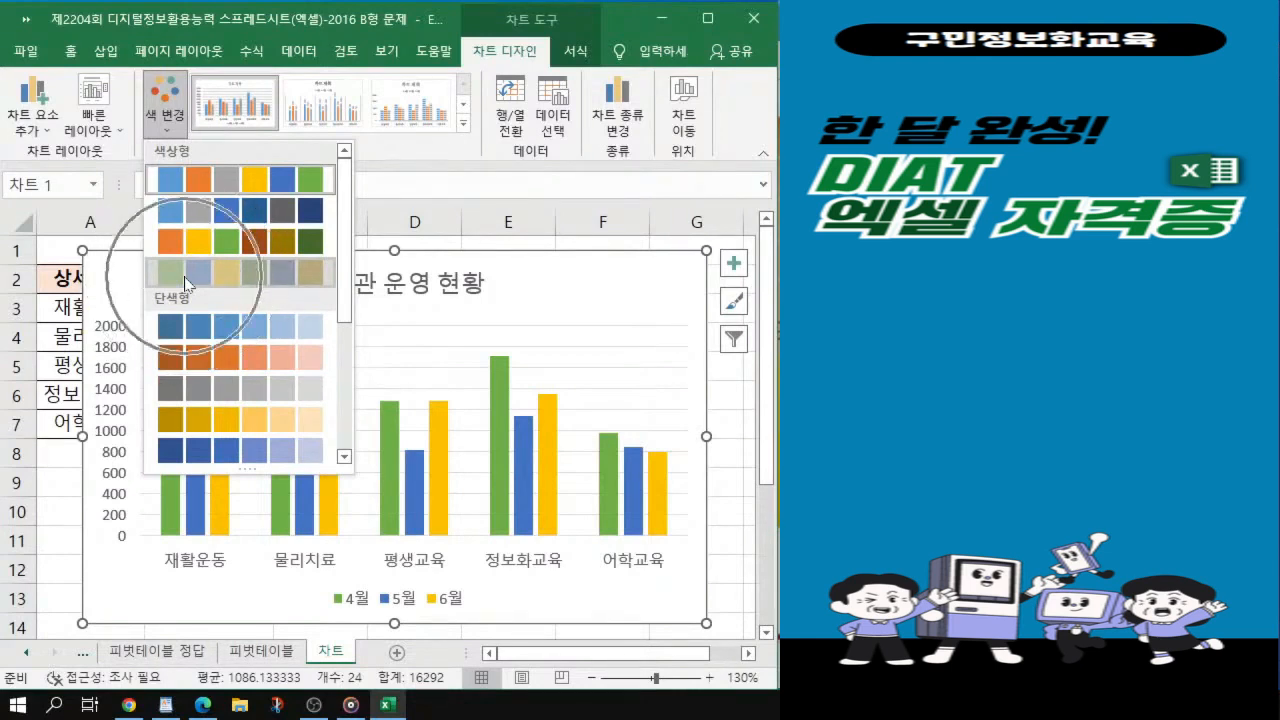
key("ctrl")
key("ctrl")
key("ctrl")
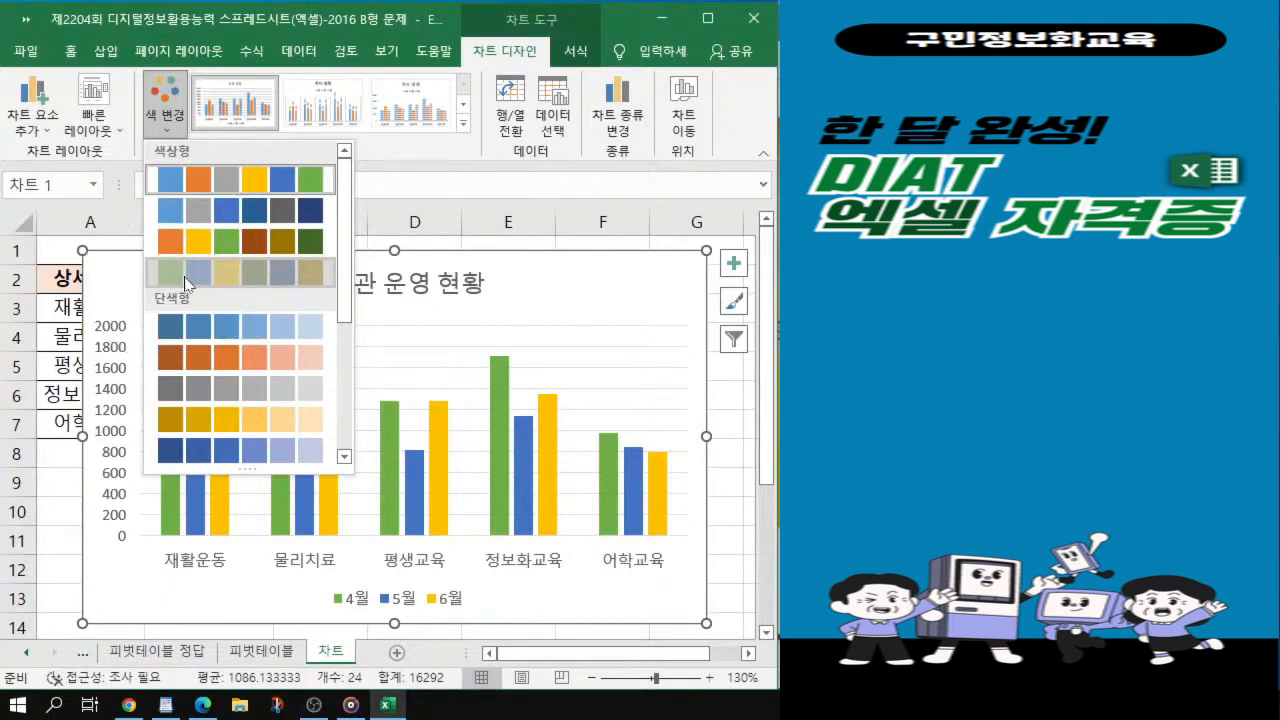
left_click(184, 283)
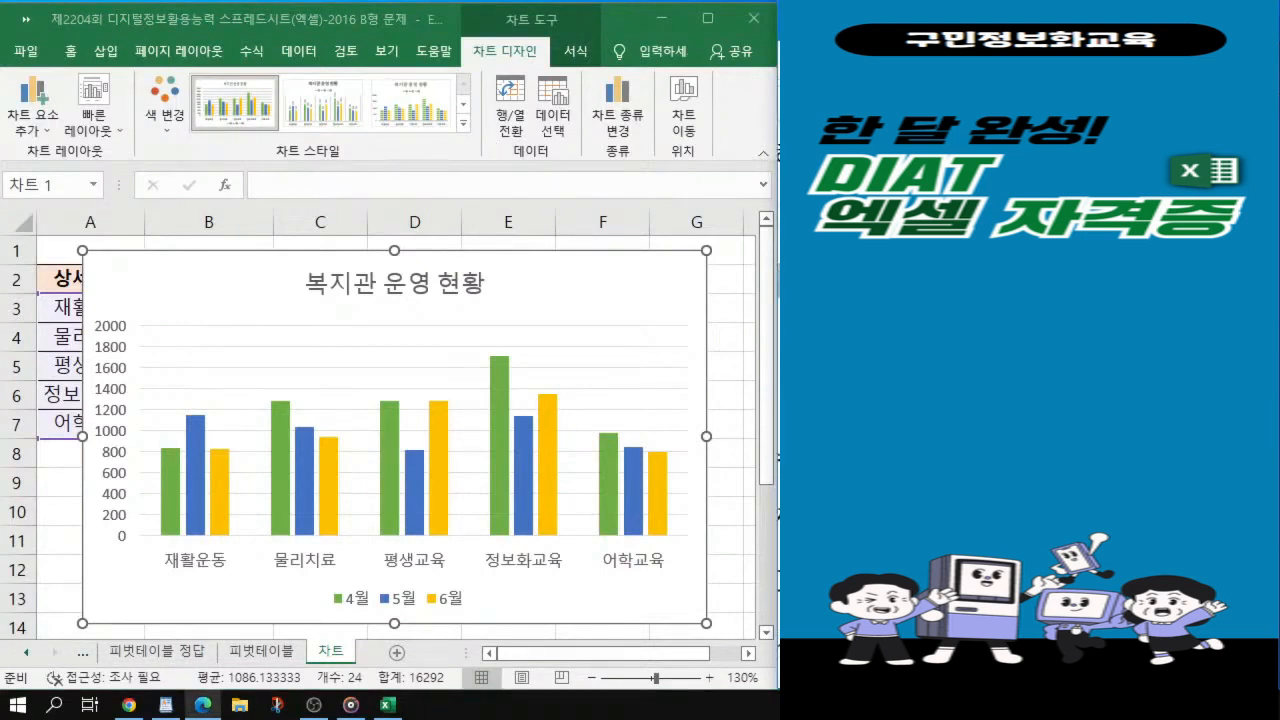
Step: Apply the chart style 스타일 6 to the 복지관 운영 현황 chart
left_click(464, 125)
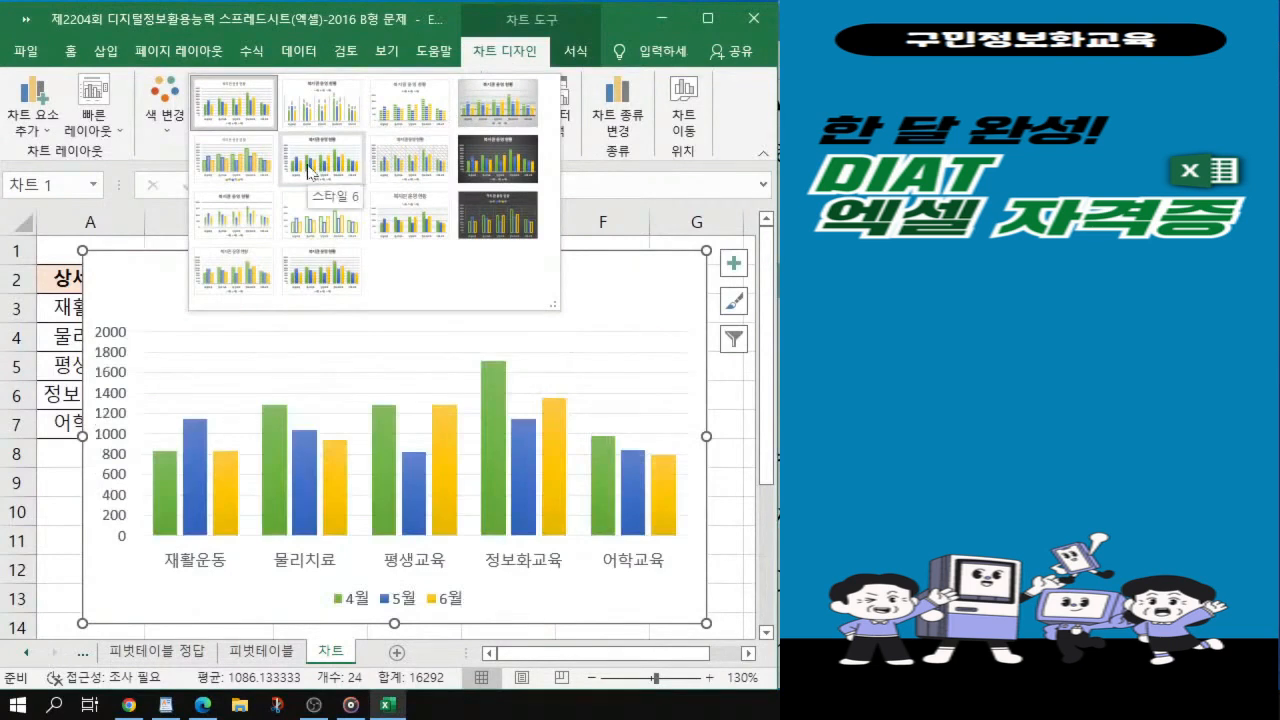
left_click(311, 172)
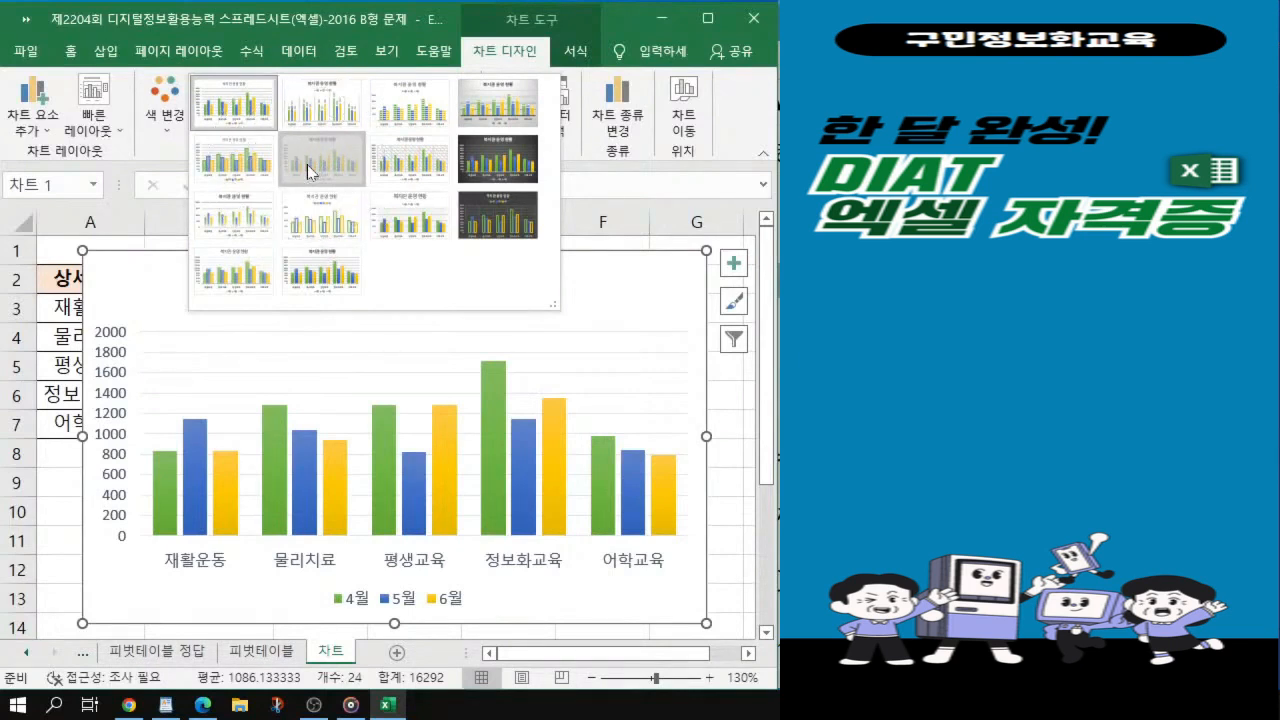
left_click(310, 172)
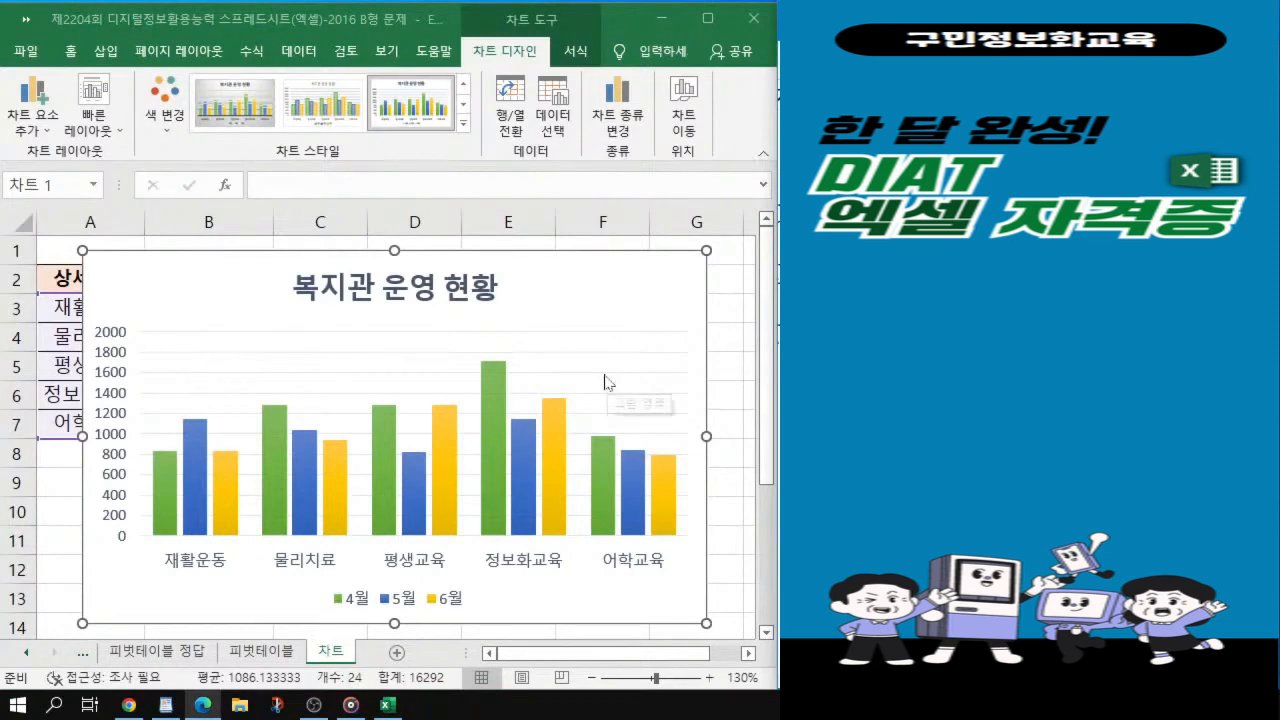
Step: Move the chart below the data table so that it starts at cell A10
scroll(390, 308, "down", 1)
scroll(388, 308, "down", 1)
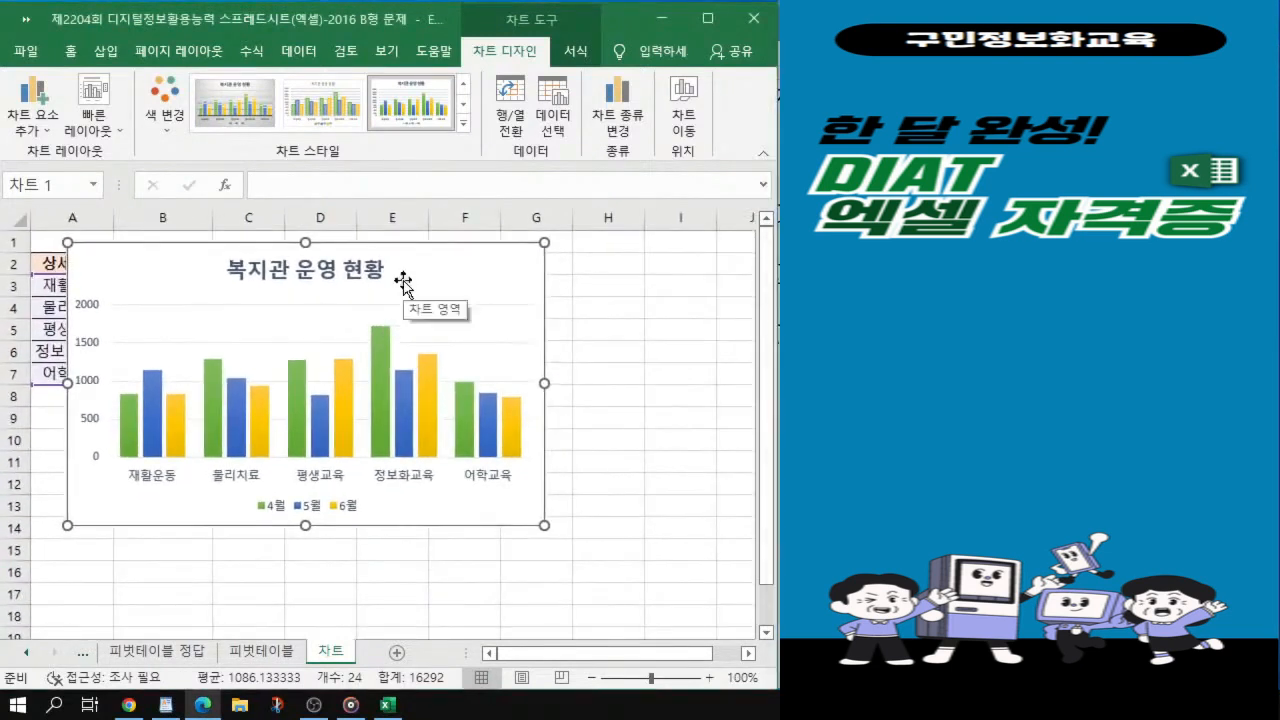
left_click_drag(436, 279, 415, 457)
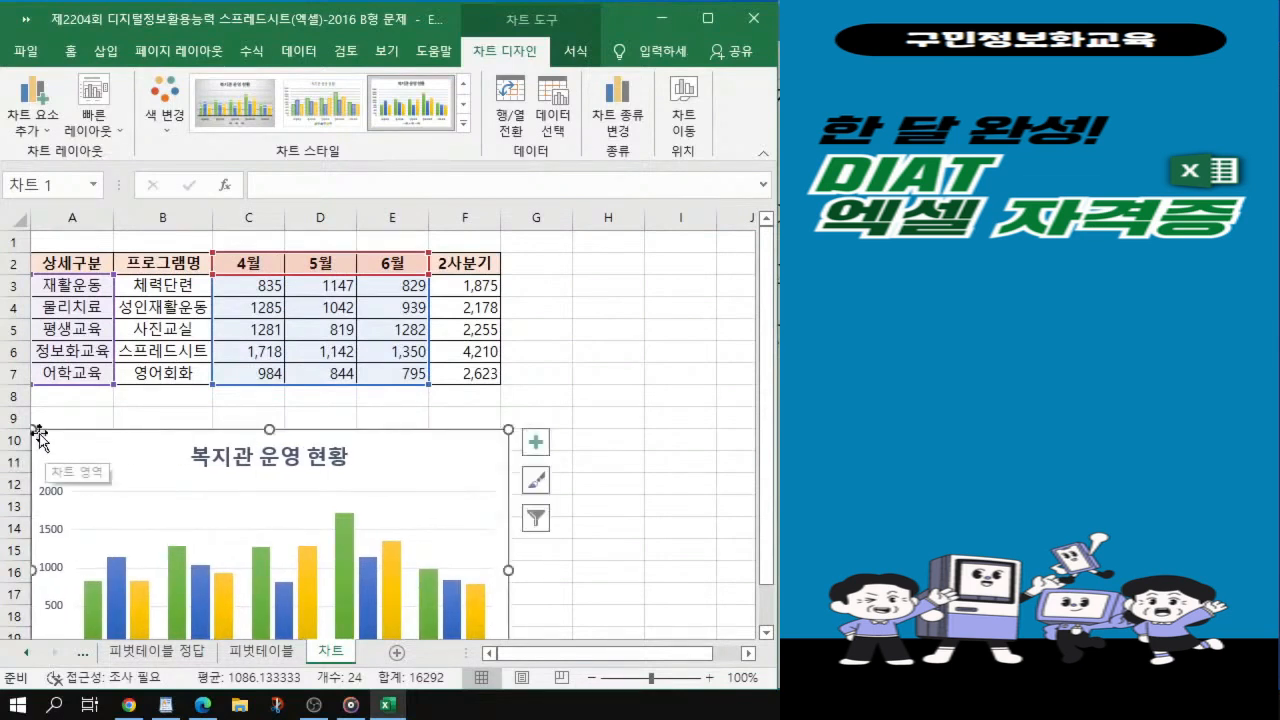
key("ctrl")
key("Escape")
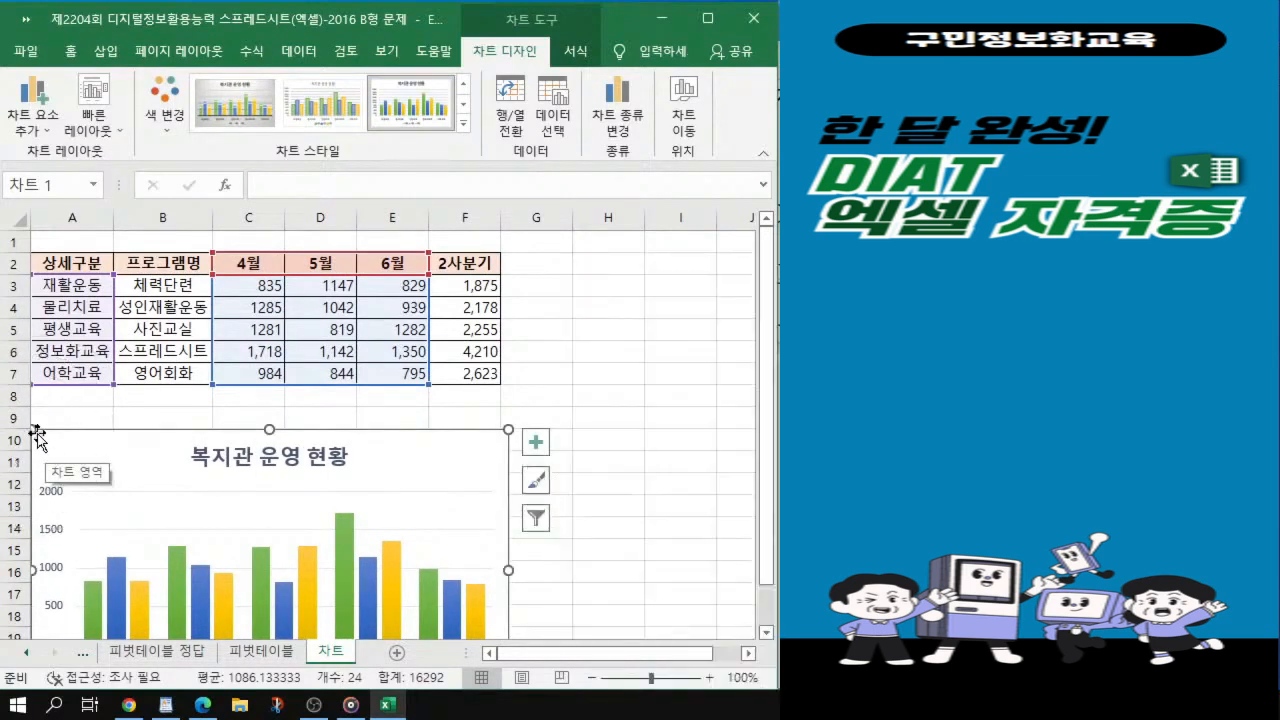
Step: Enlarge the chart so that it fills the range A10:H25
scroll(480, 515, "down", 2)
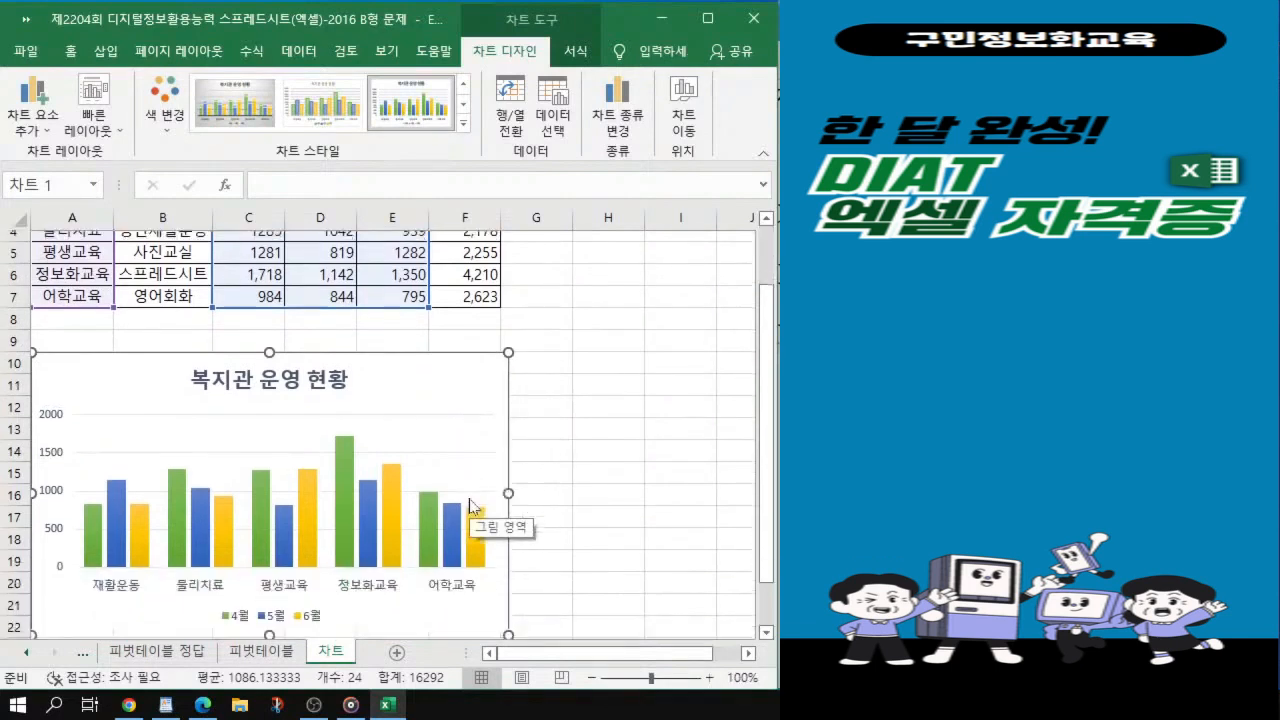
left_click_drag(508, 580, 640, 511)
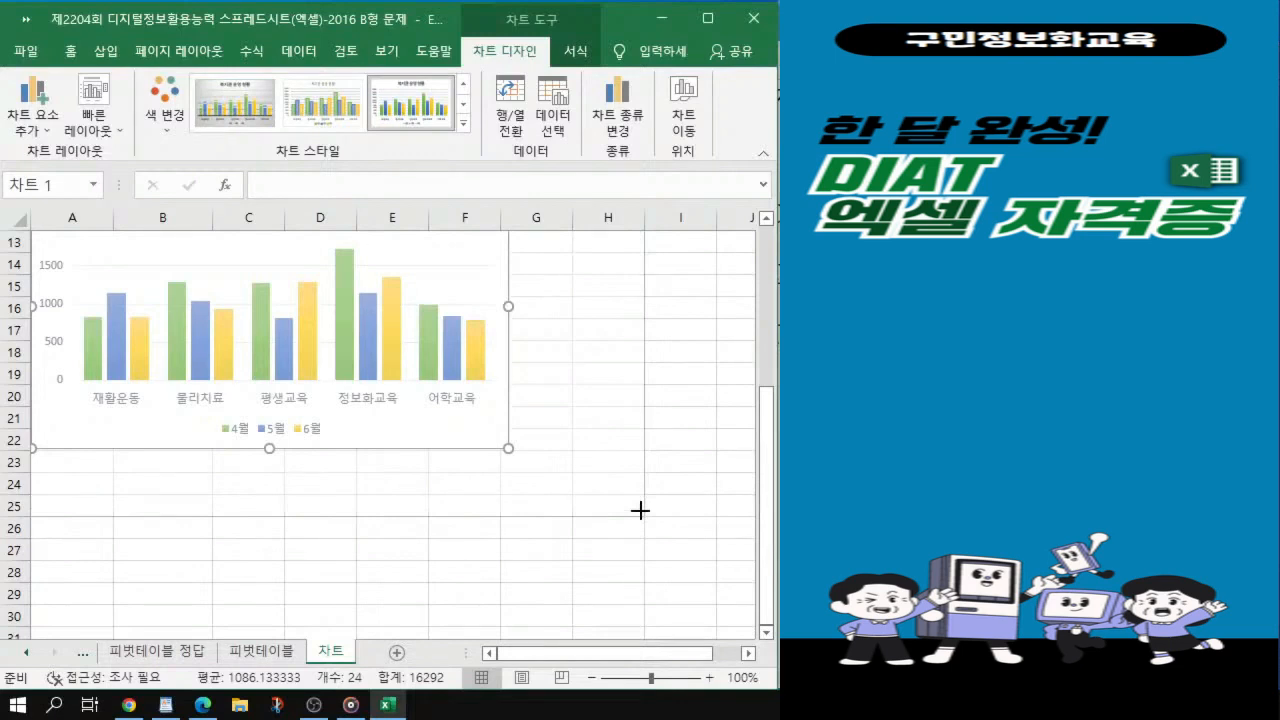
left_click_drag(640, 510, 643, 516)
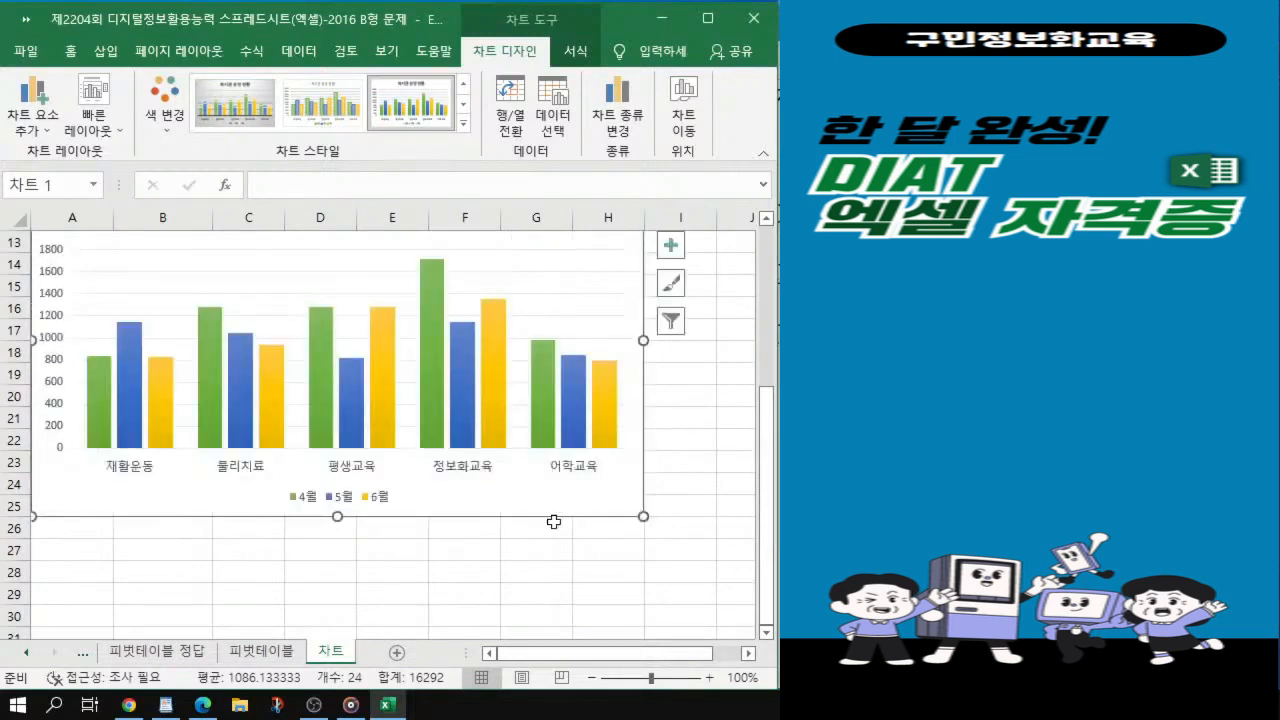
scroll(440, 340, "up", 1)
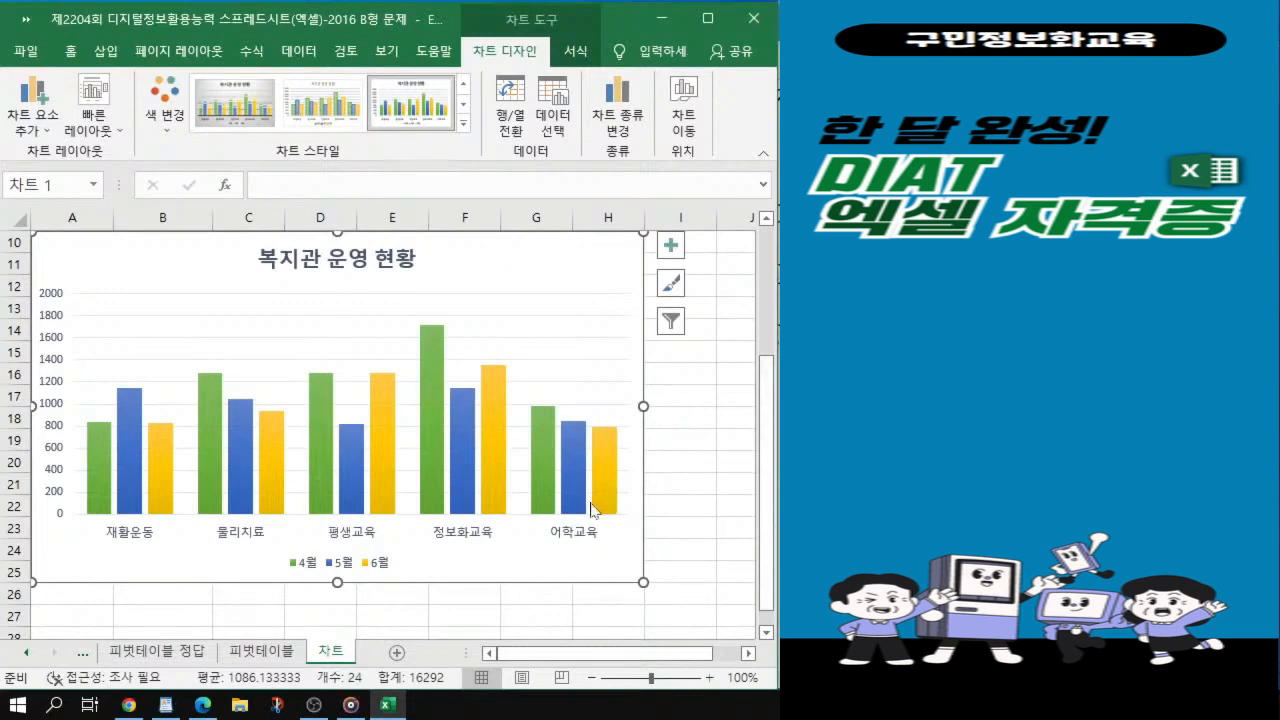
scroll(588, 506, "up", 1, "ctrl")
scroll(588, 506, "up", 1)
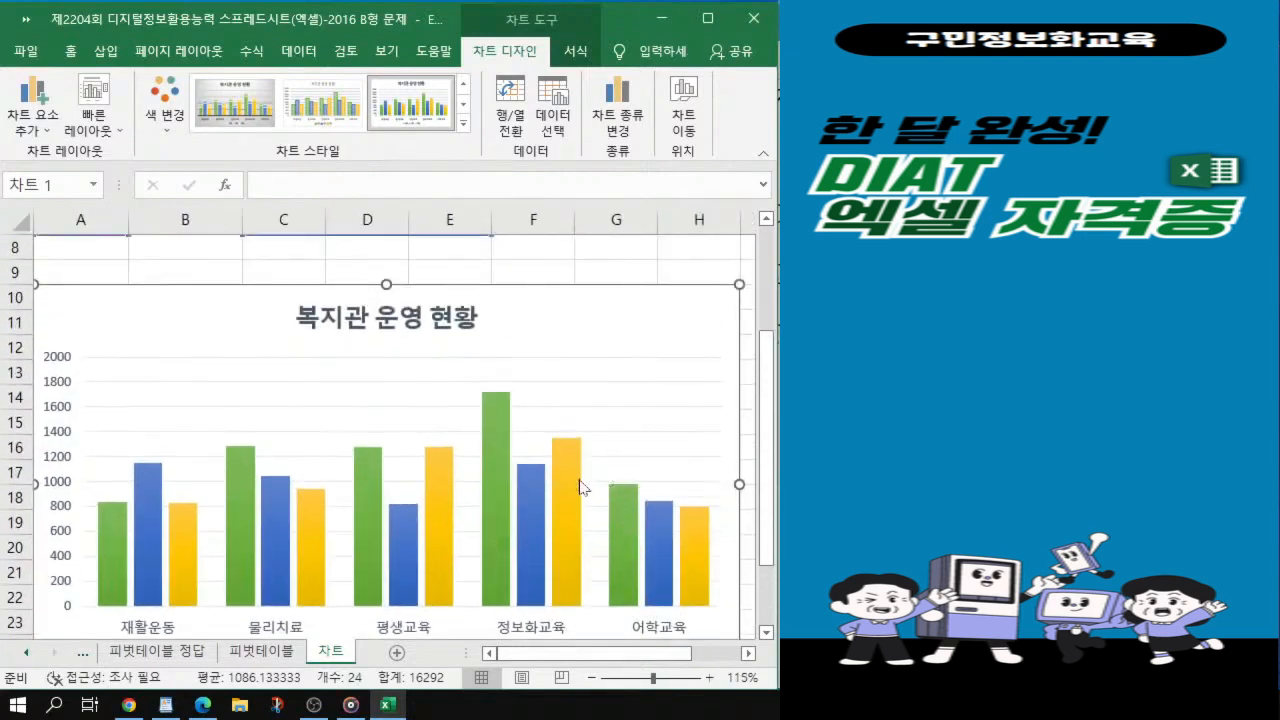
left_click_drag(766, 494, 777, 523)
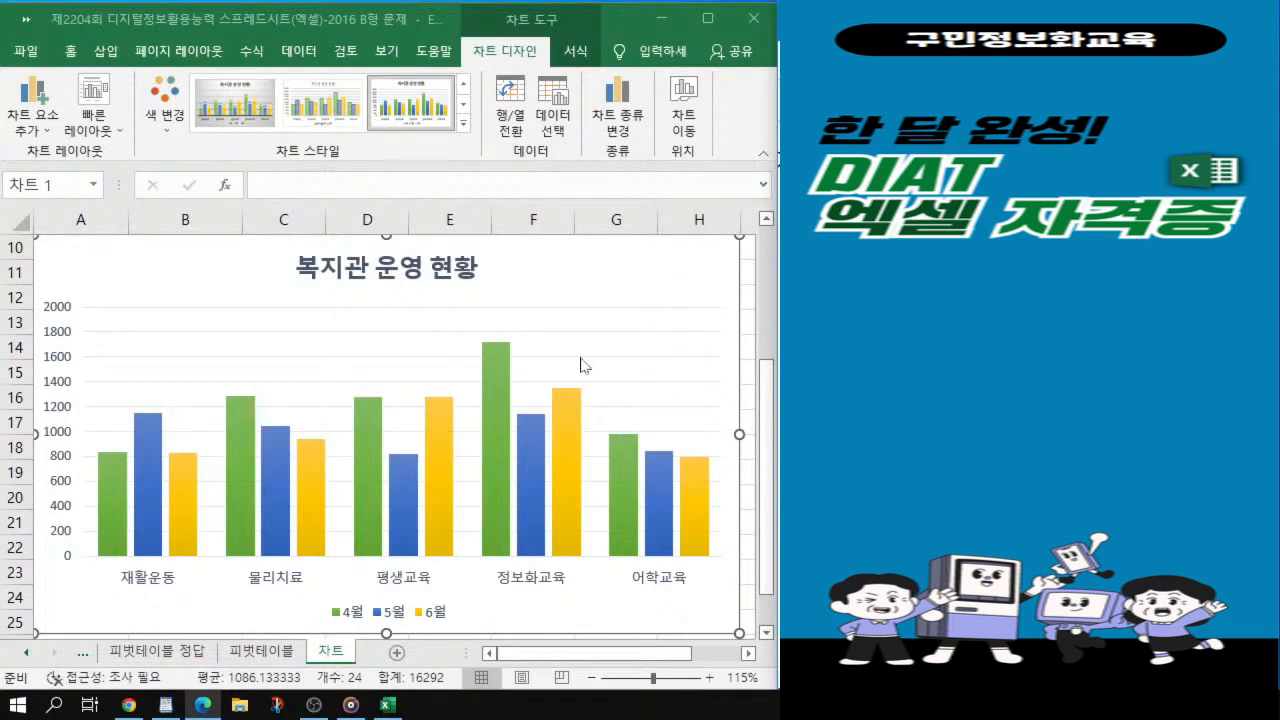
Step: Set the font of the whole chart to 굴림체
left_click(70, 52)
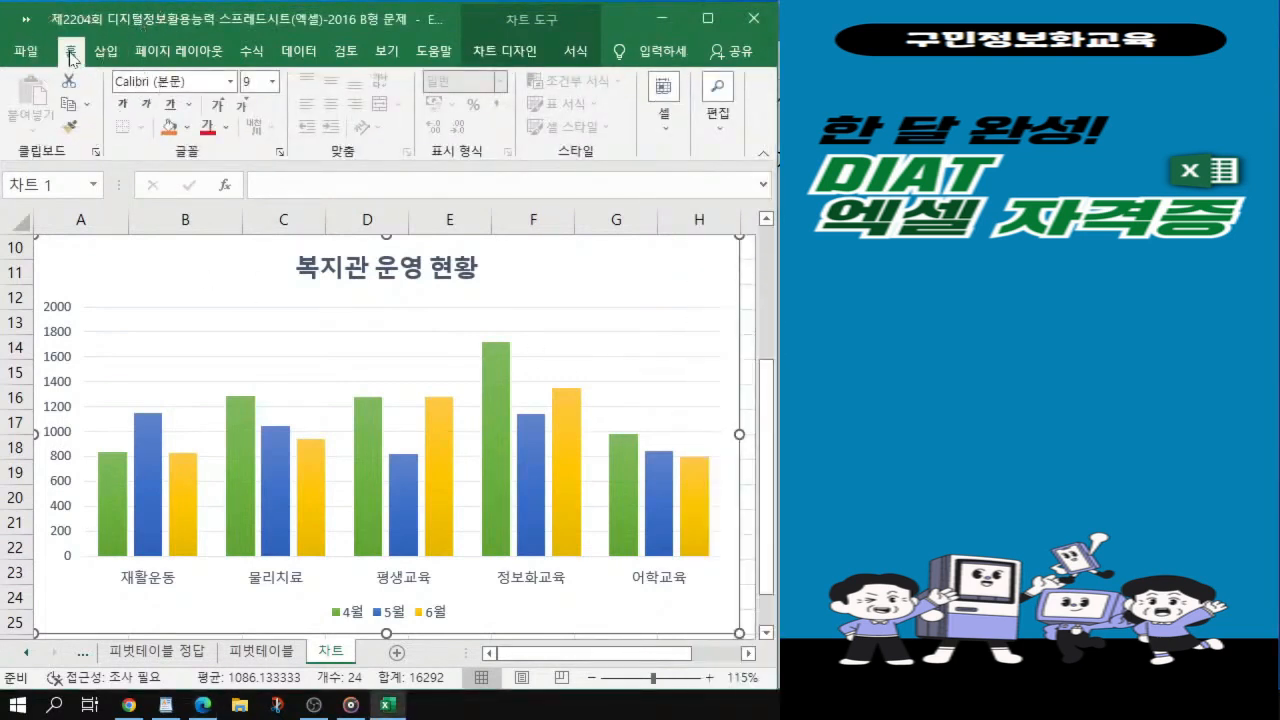
left_click(222, 81)
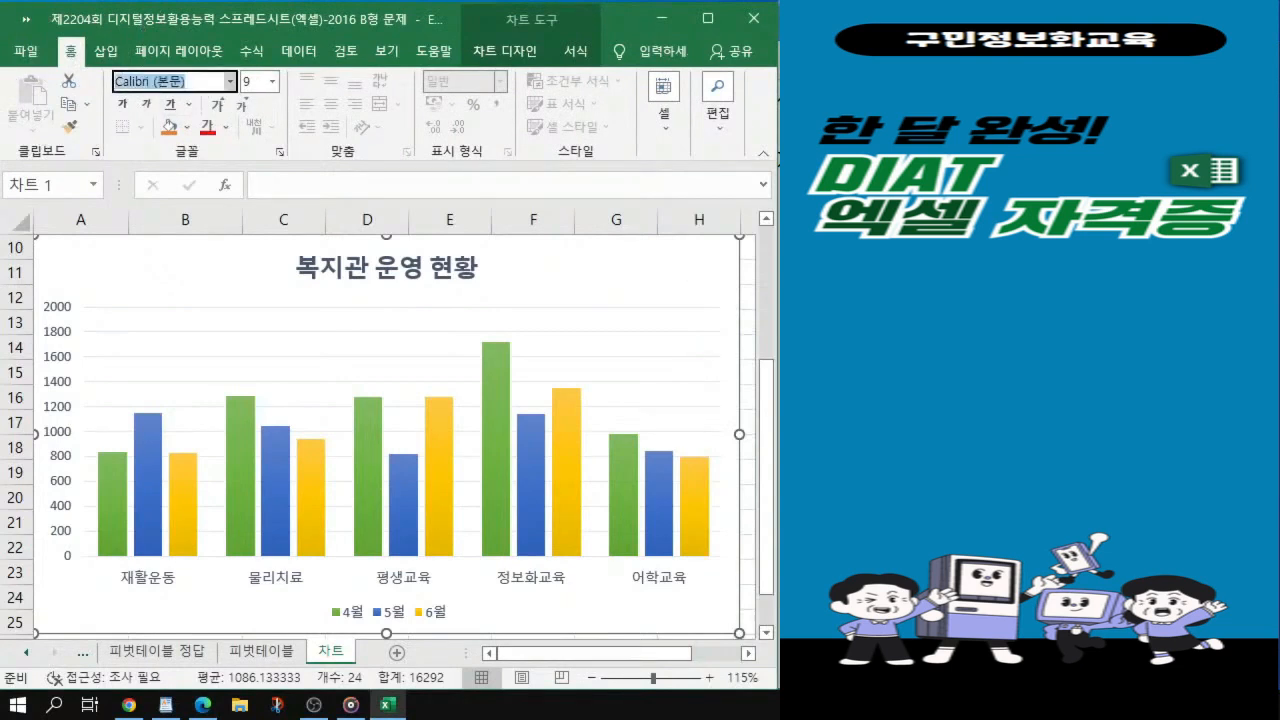
type("굴림")
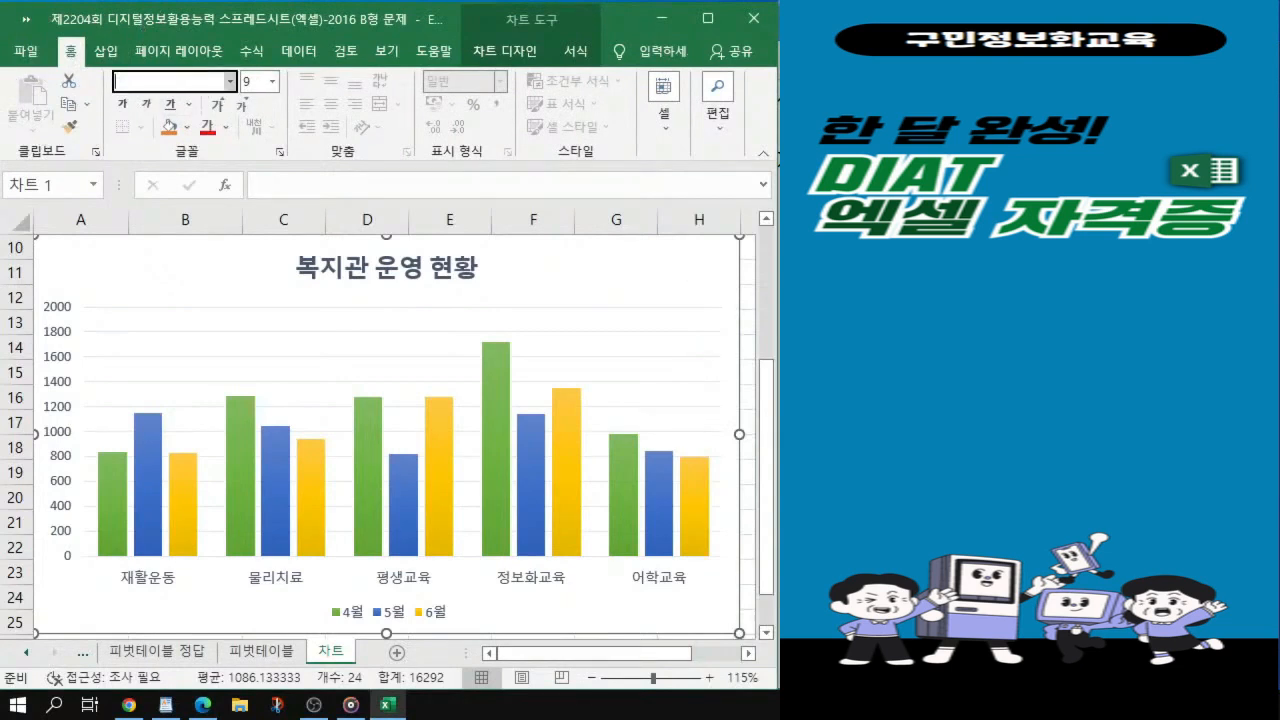
type("체")
key("Return")
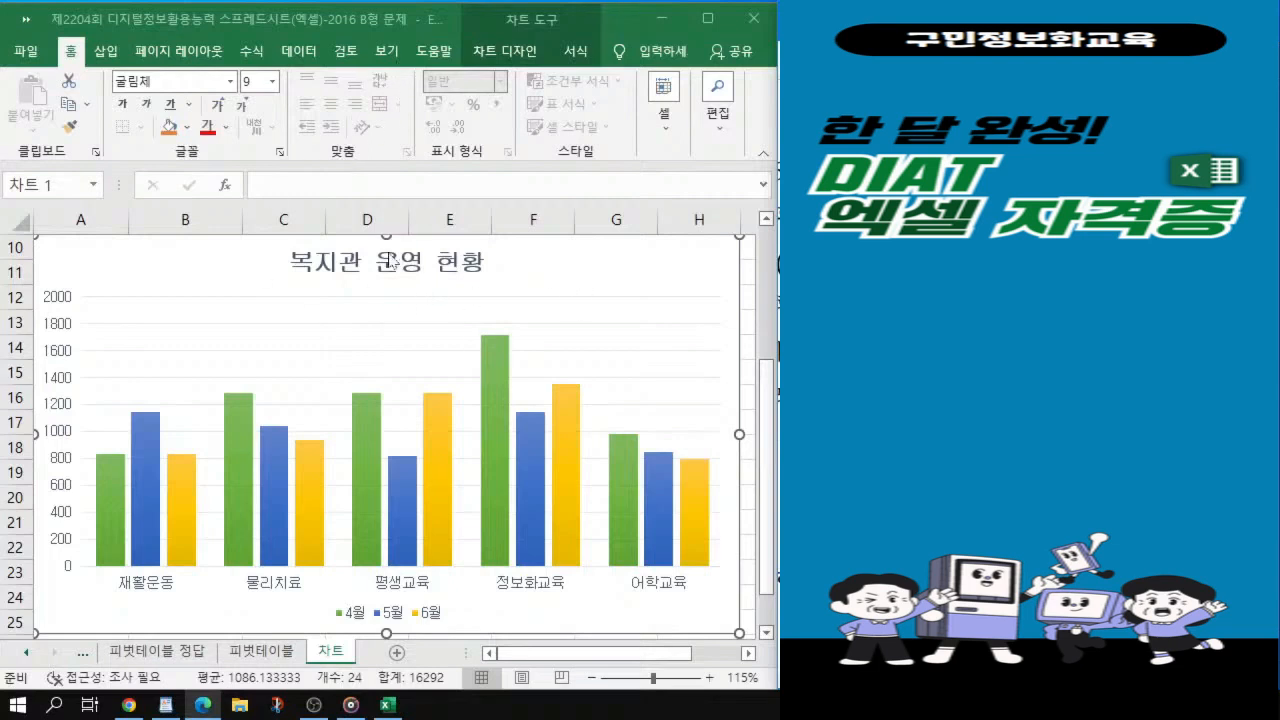
Step: Give the chart area a solid-line (실선) border in standard red
left_click(530, 52)
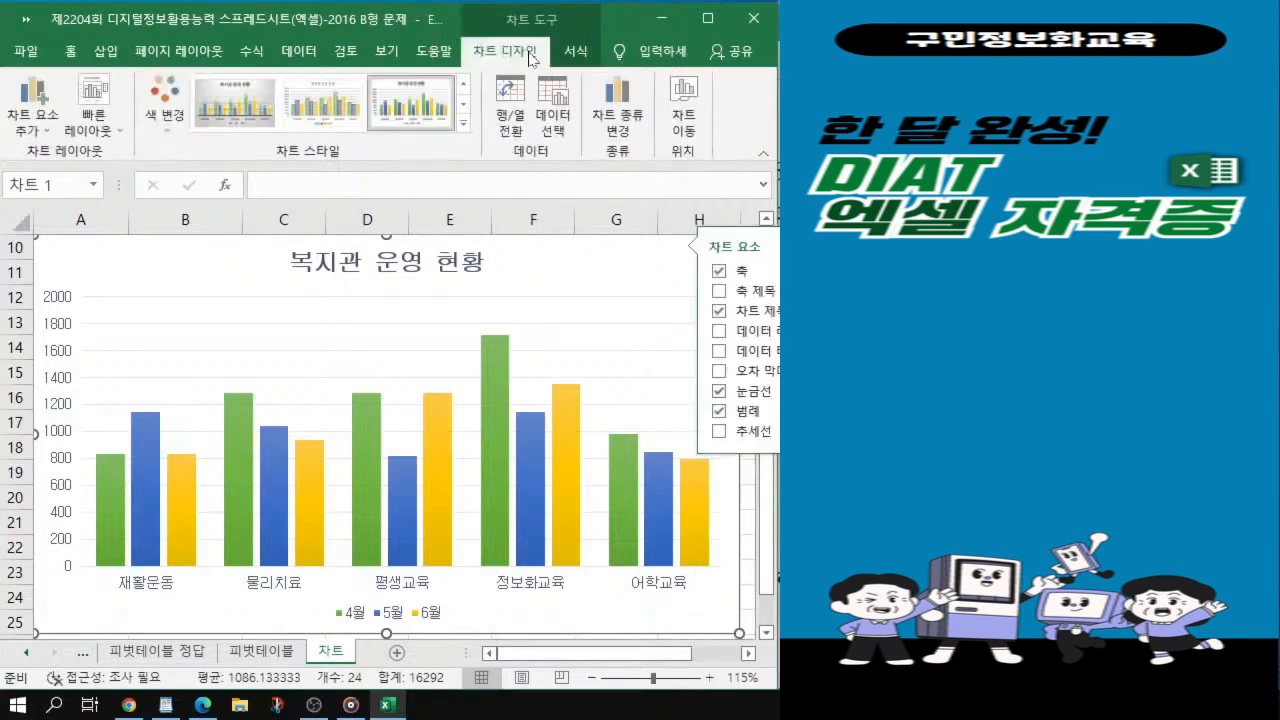
left_click(571, 52)
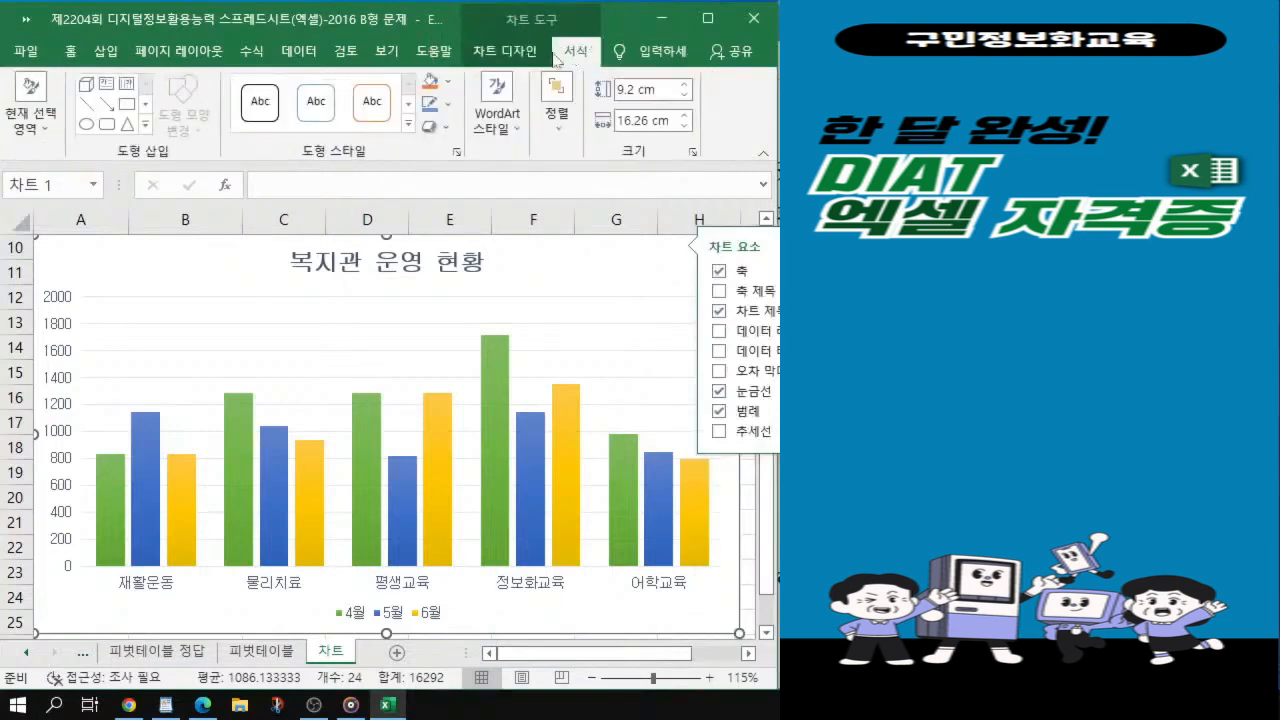
left_click(557, 260)
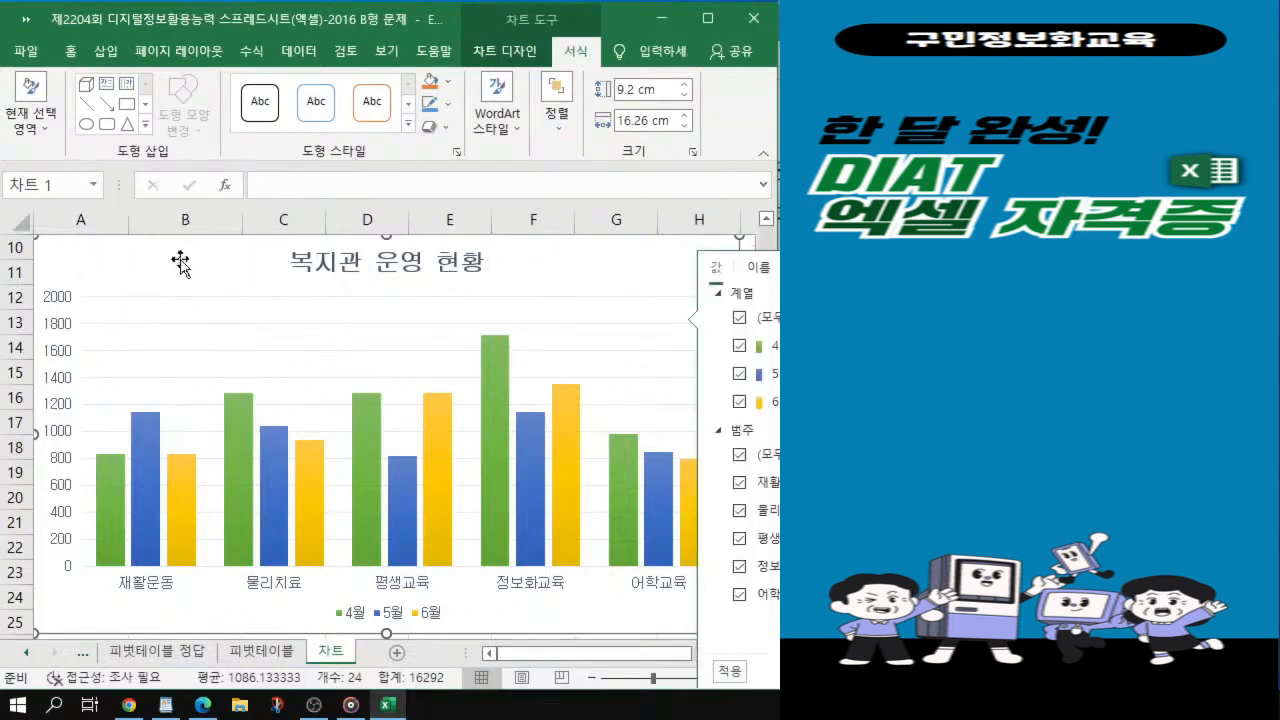
right_click(181, 263)
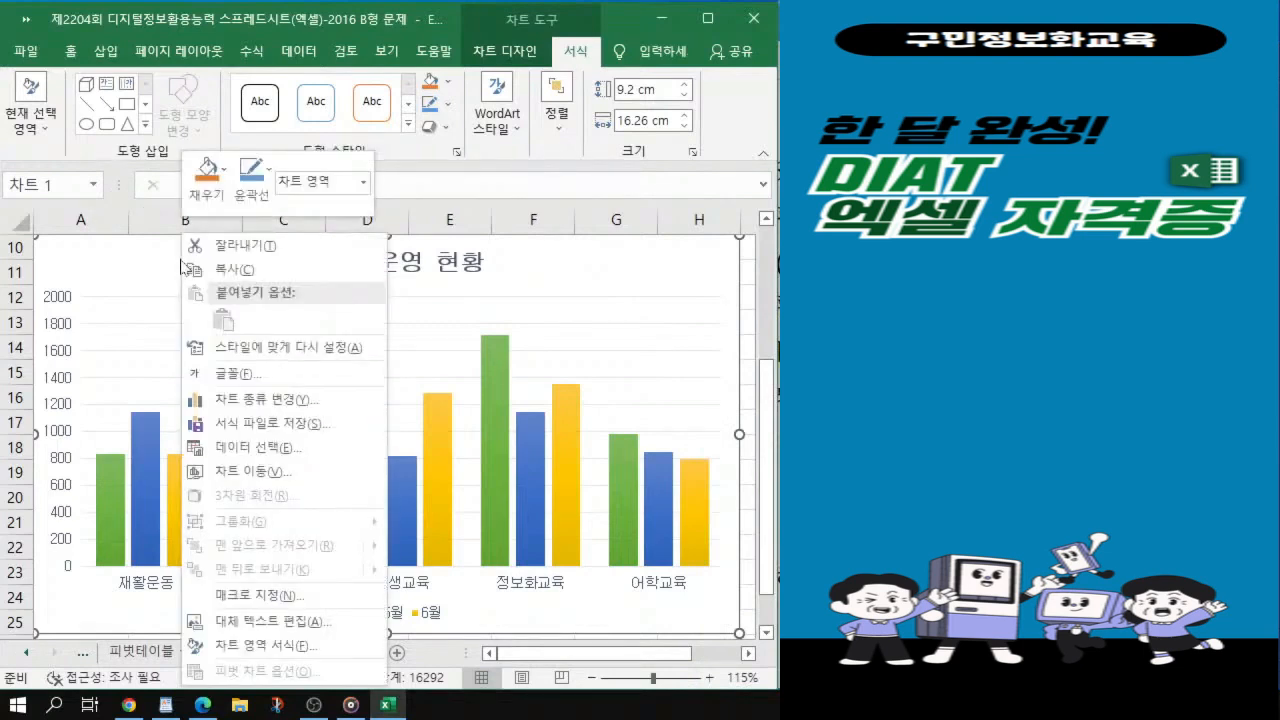
left_click(290, 659)
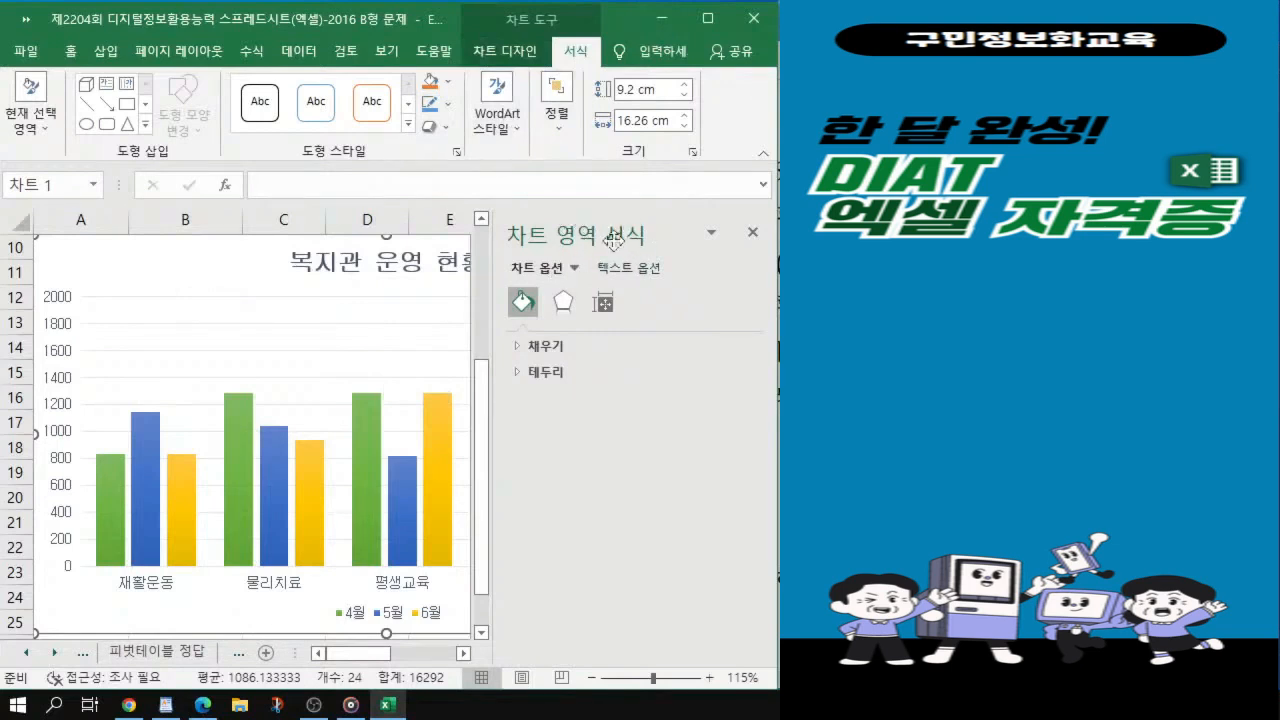
left_click(528, 374)
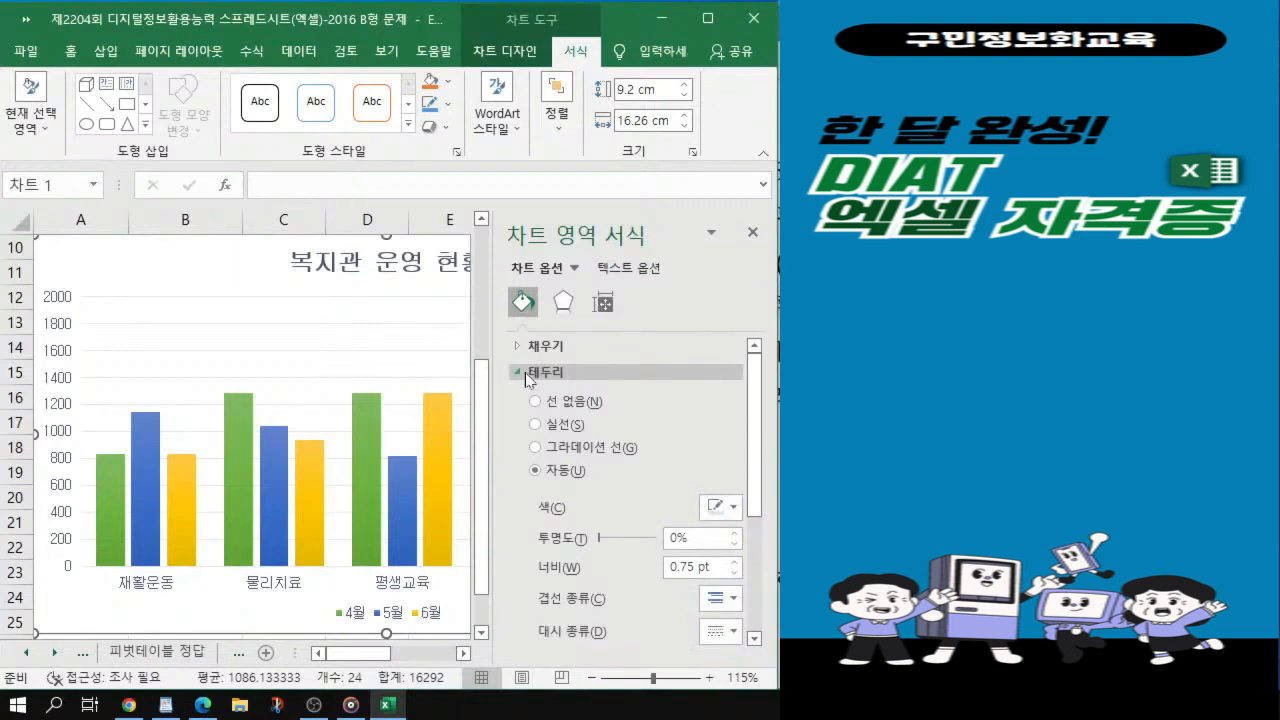
left_click(536, 424)
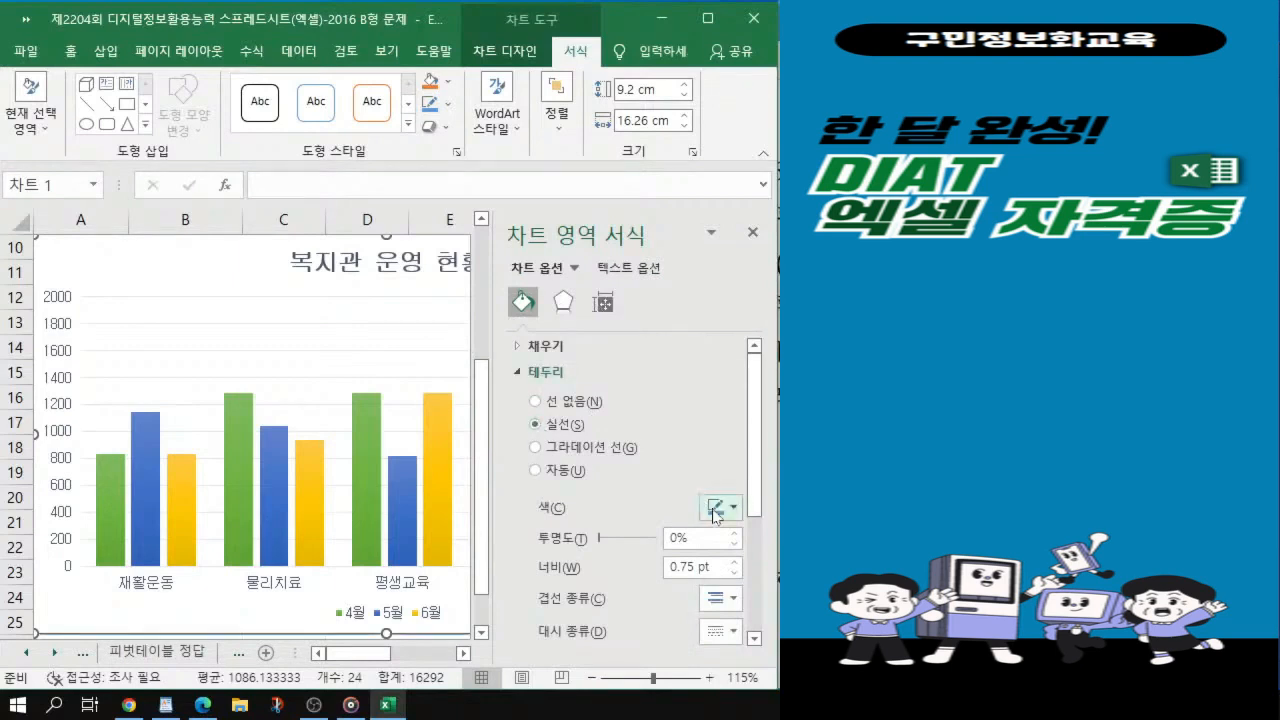
left_click(715, 512)
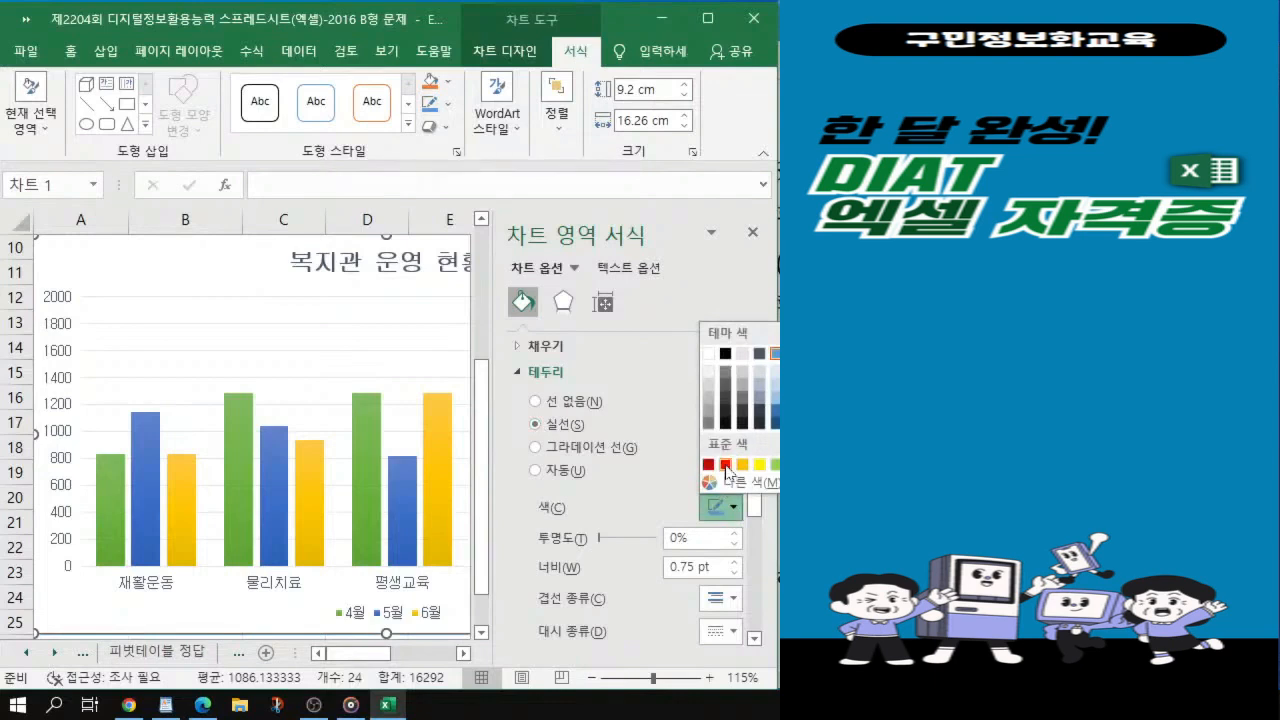
left_click(725, 465)
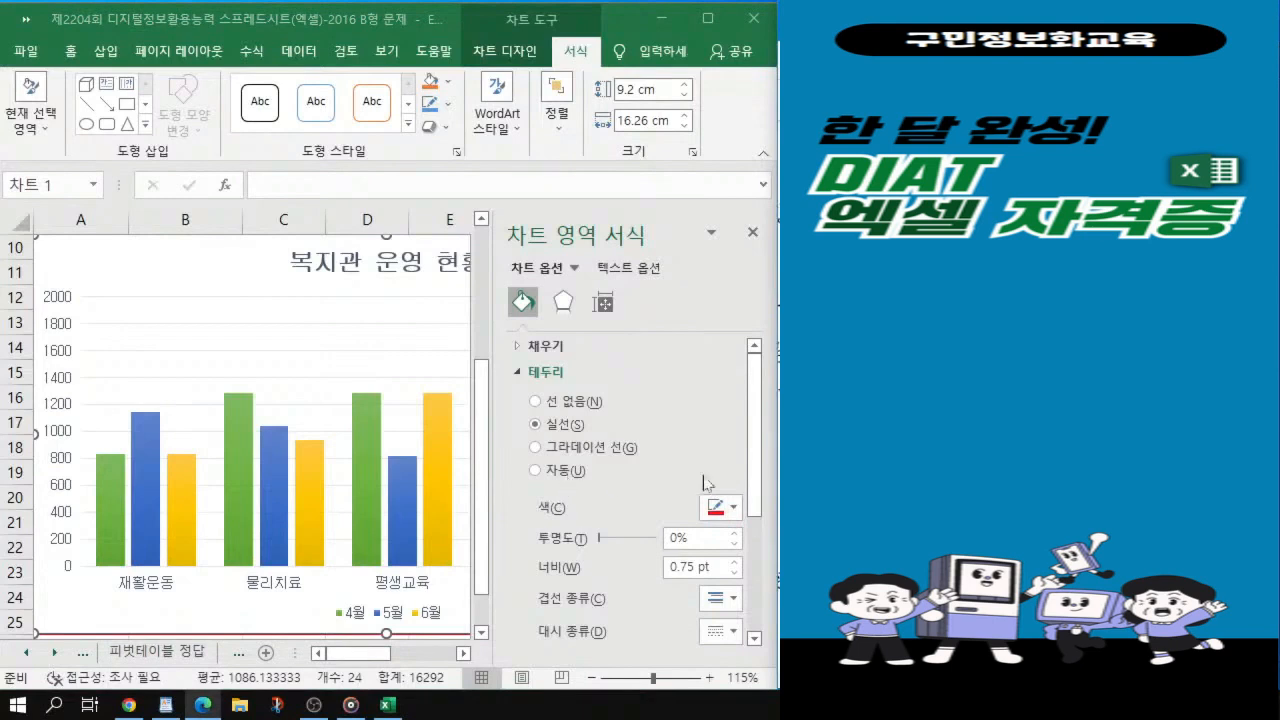
Step: Set the chart area border's width to 2 pt and its dash type to the first dotted line
left_click(700, 567)
type("2")
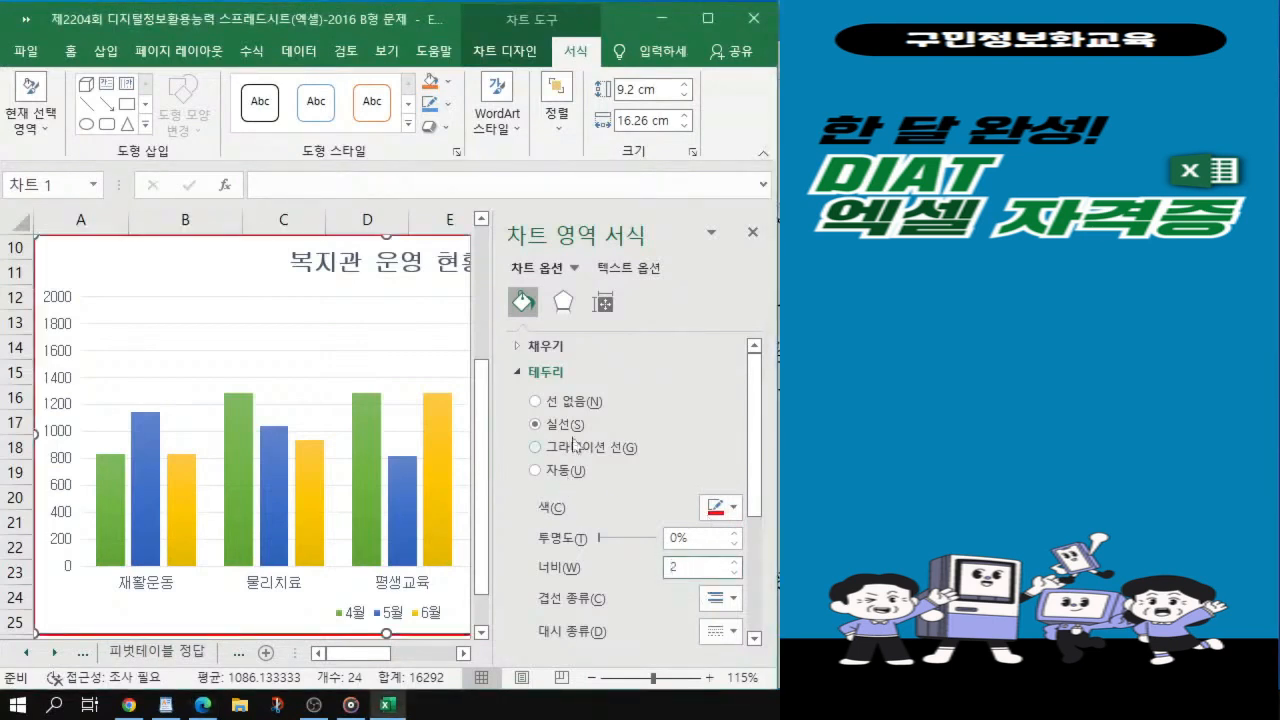
key("Return")
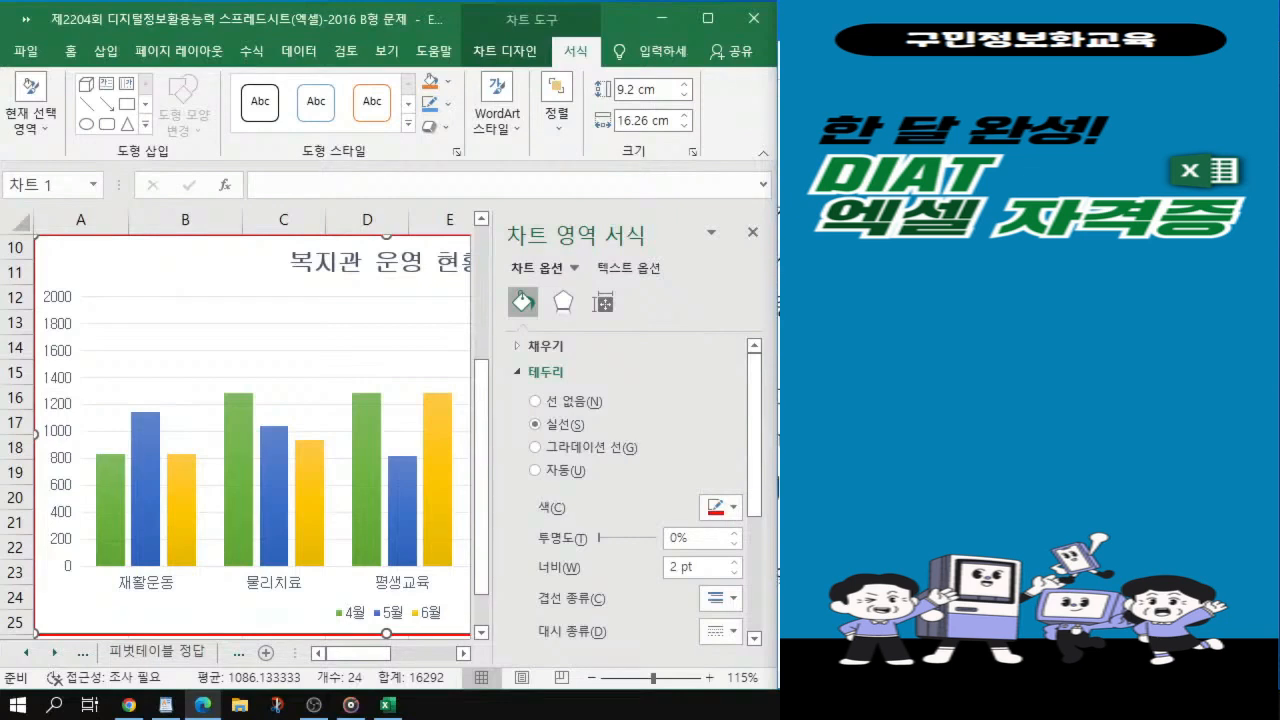
left_click(724, 634)
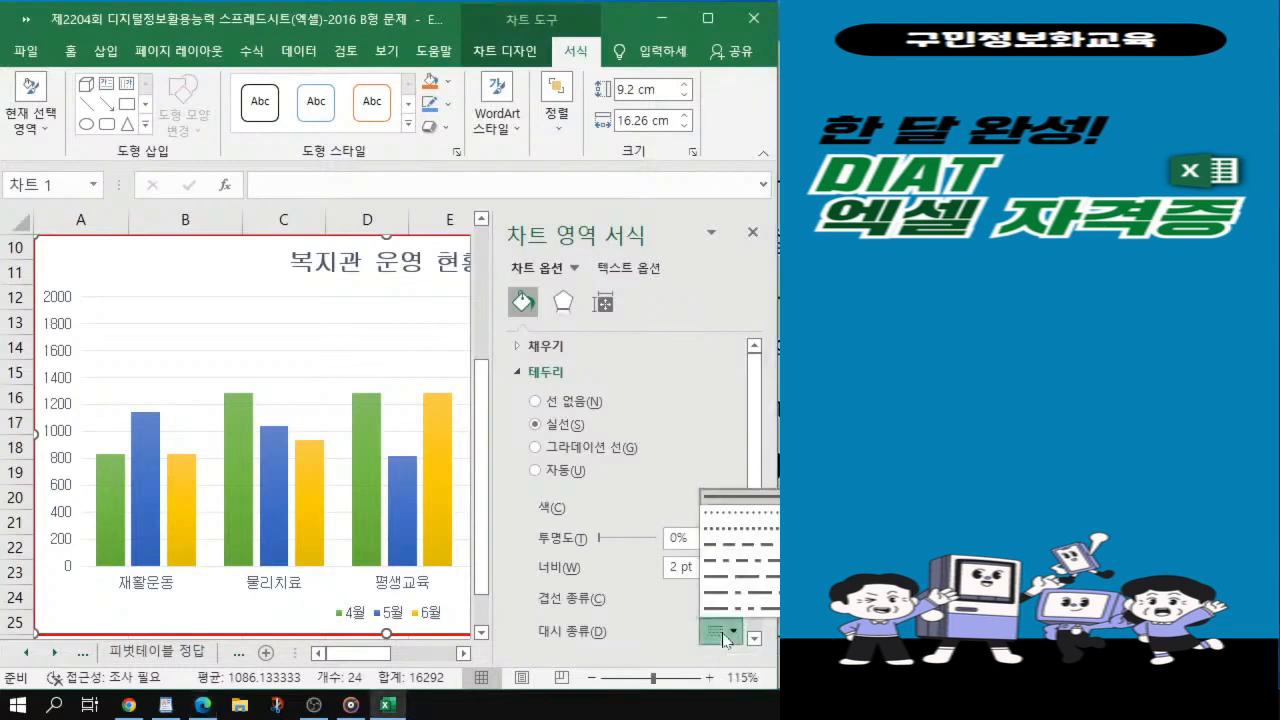
left_click(724, 634)
left_click(724, 634)
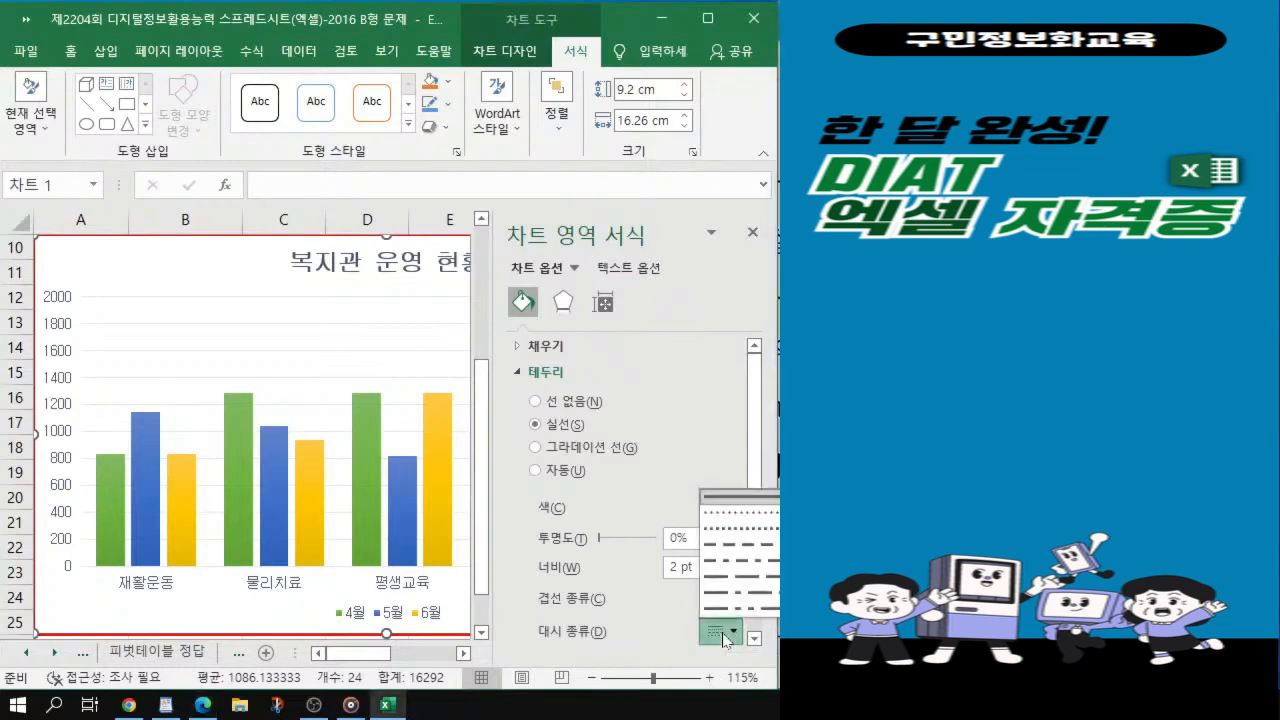
left_click(734, 519)
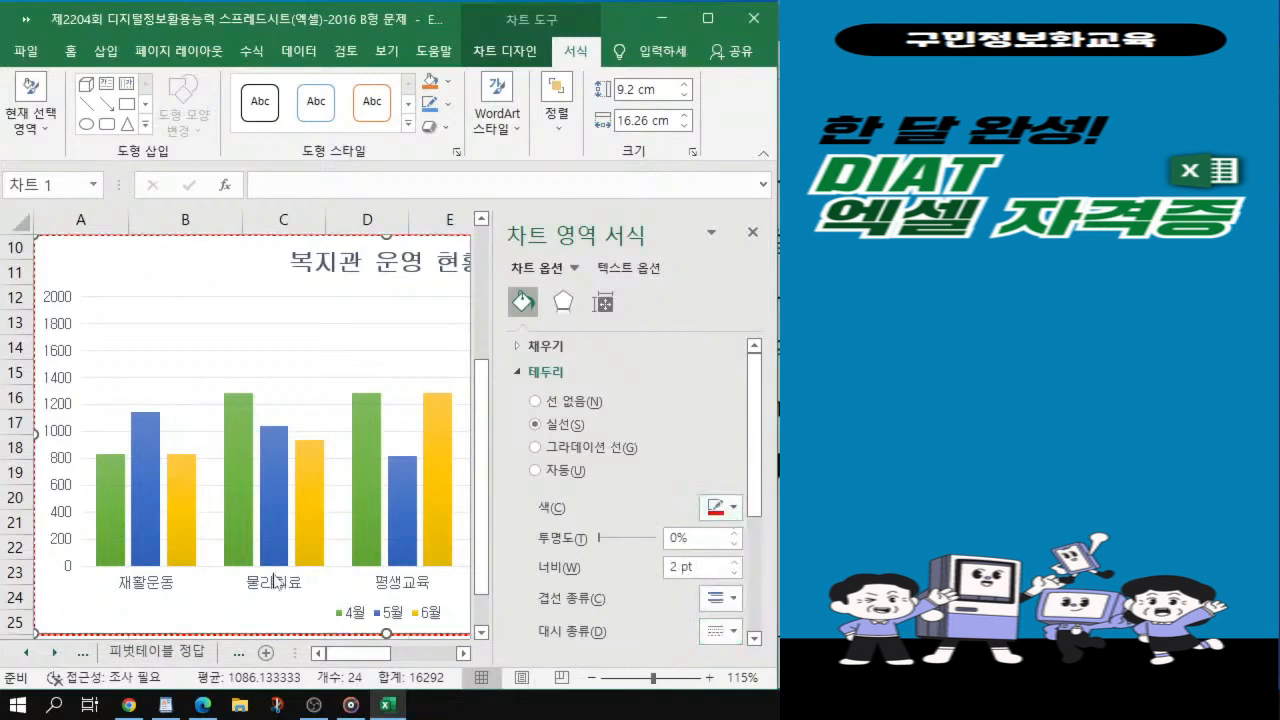
Step: Turn on rounded corners (둥근 모서리) for the chart area border
left_click_drag(756, 461, 768, 612)
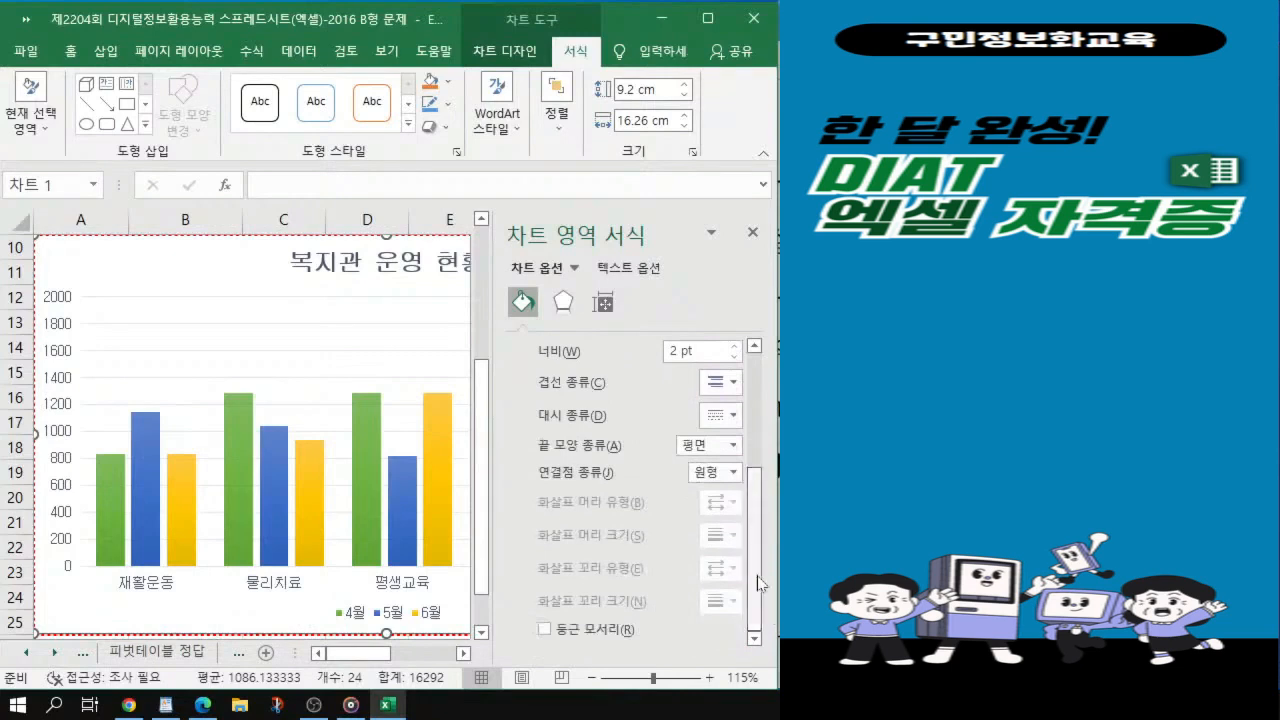
left_click(549, 632)
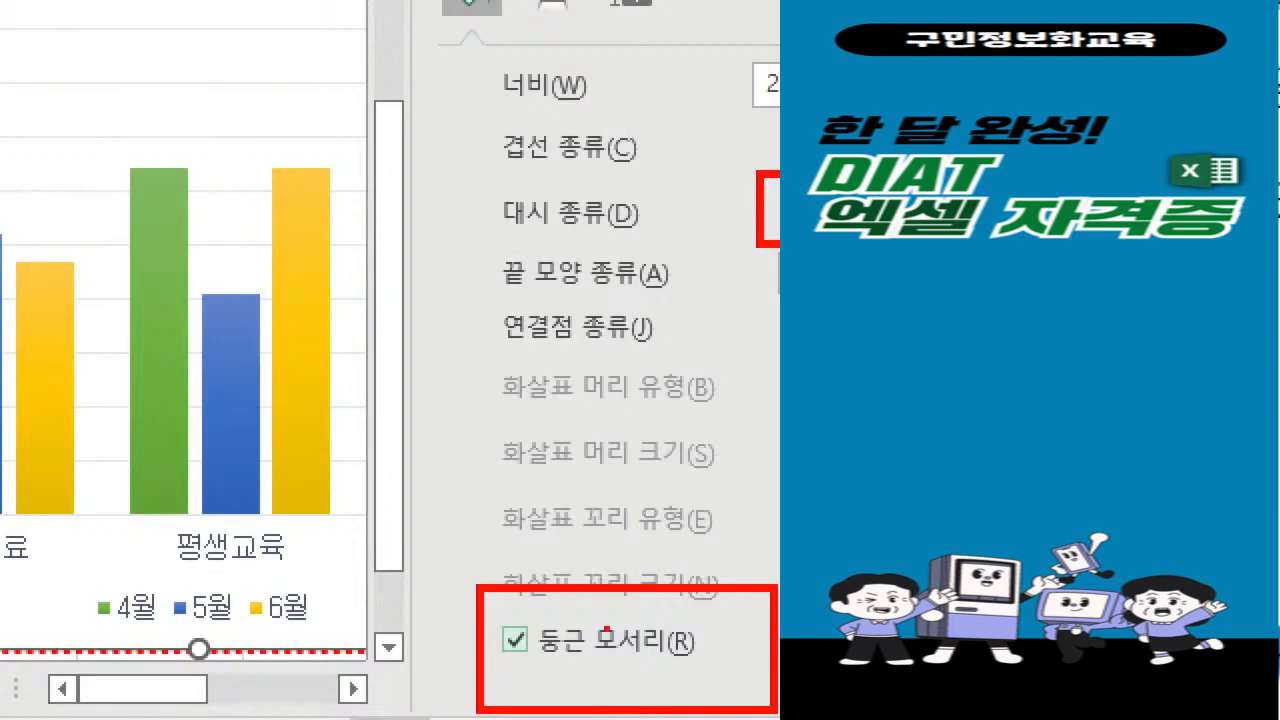
mouse_move(274, 671)
left_mouse_down()
mouse_move(257, 672)
mouse_move(303, 591)
mouse_move(293, 679)
mouse_move(265, 683)
left_mouse_up()
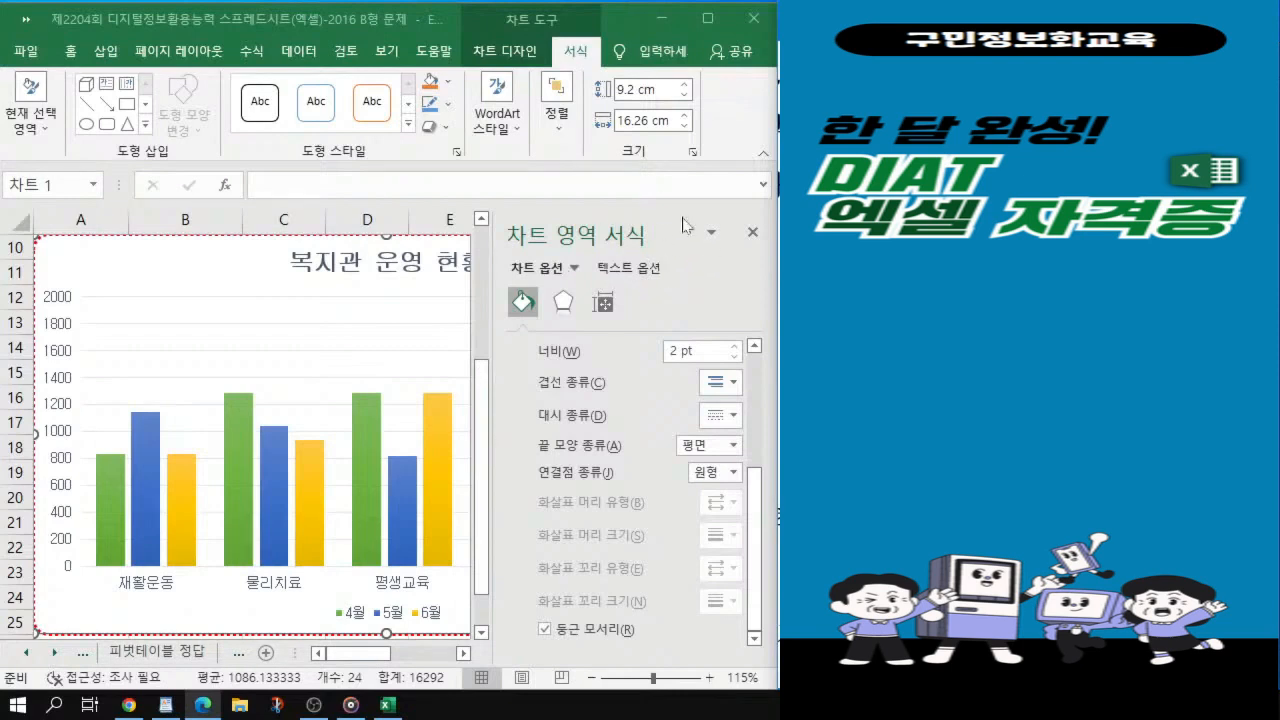
Step: Set the chart title's font to 궁서체, size 20, in italics
left_click(333, 262)
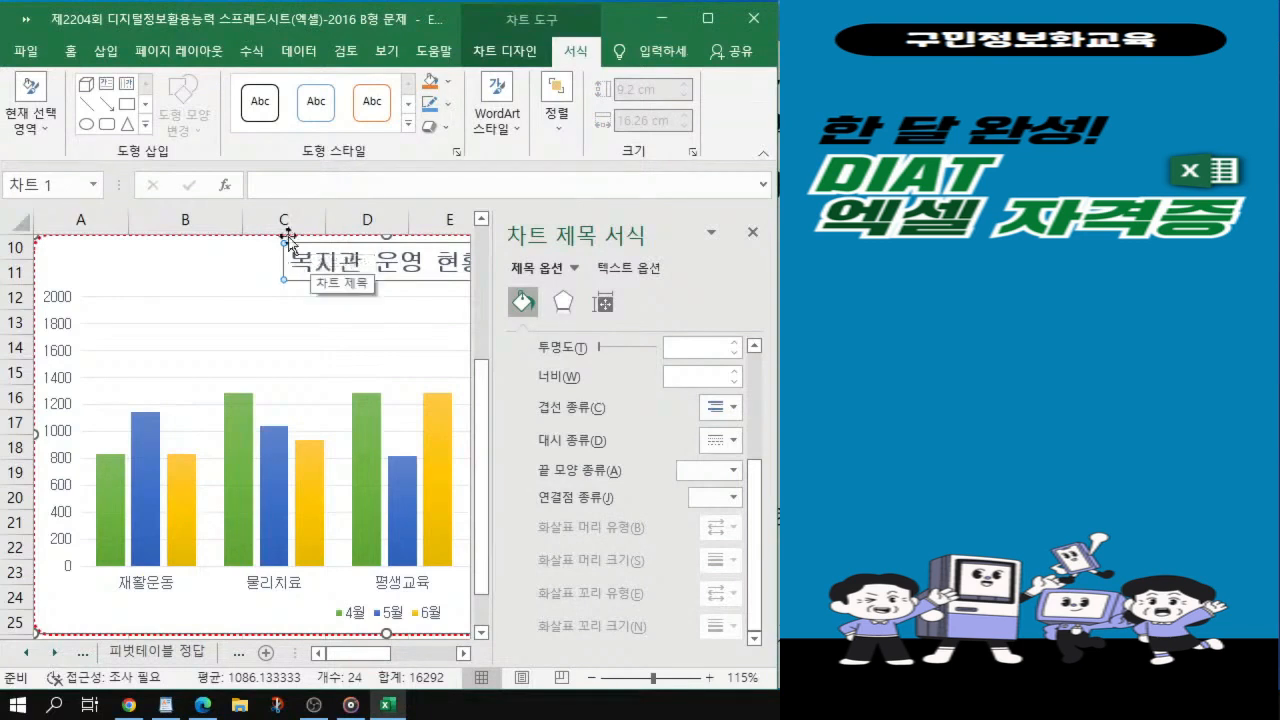
left_click(71, 52)
left_click(174, 84)
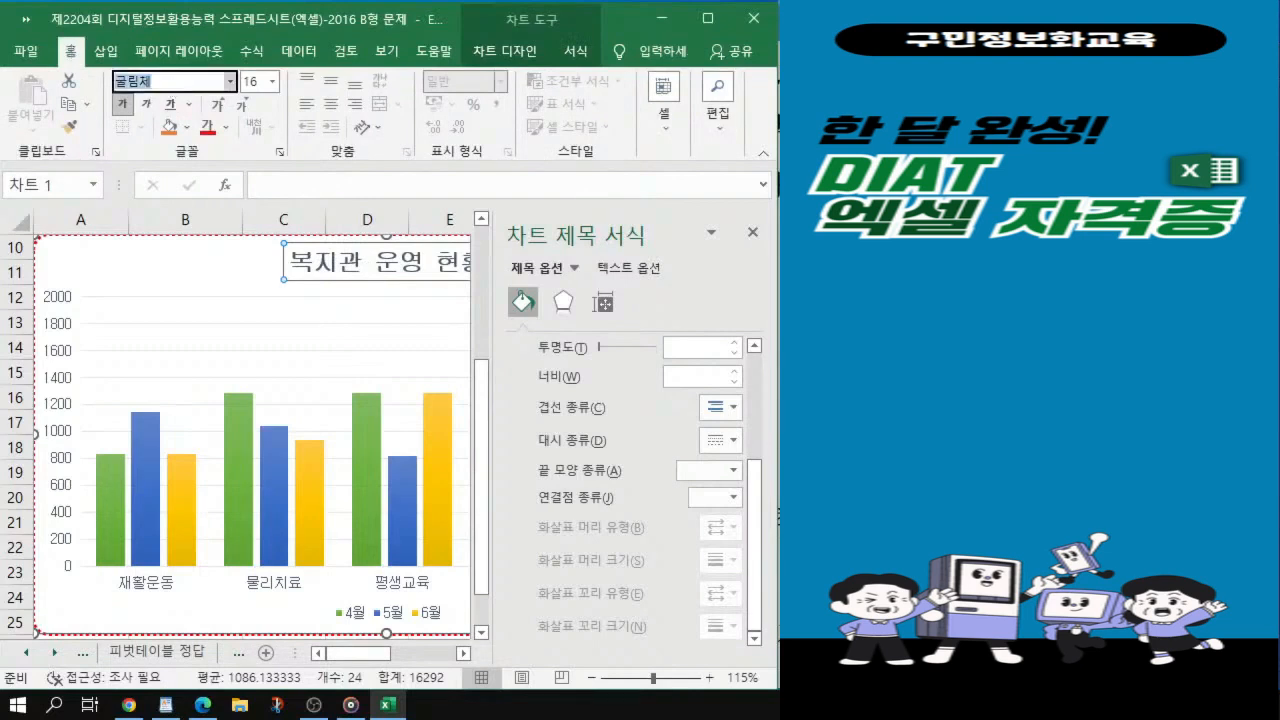
type("궁서체")
key("Return")
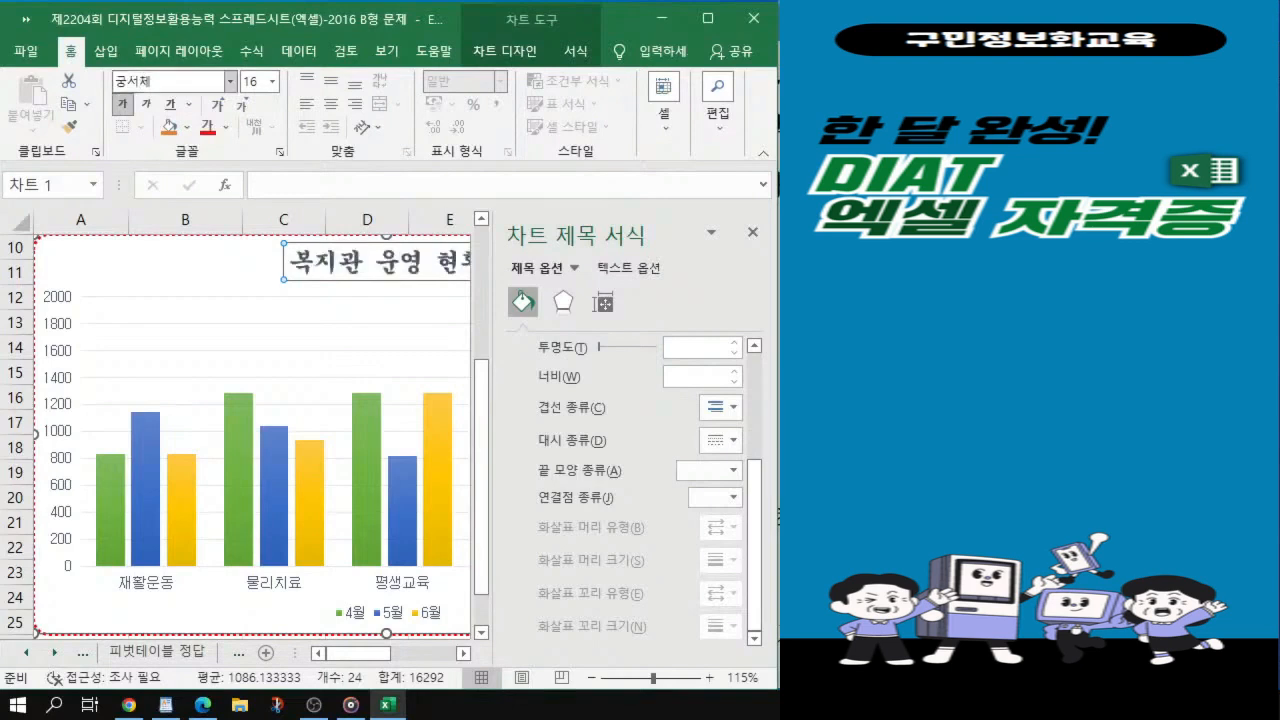
left_click(253, 81)
type("20")
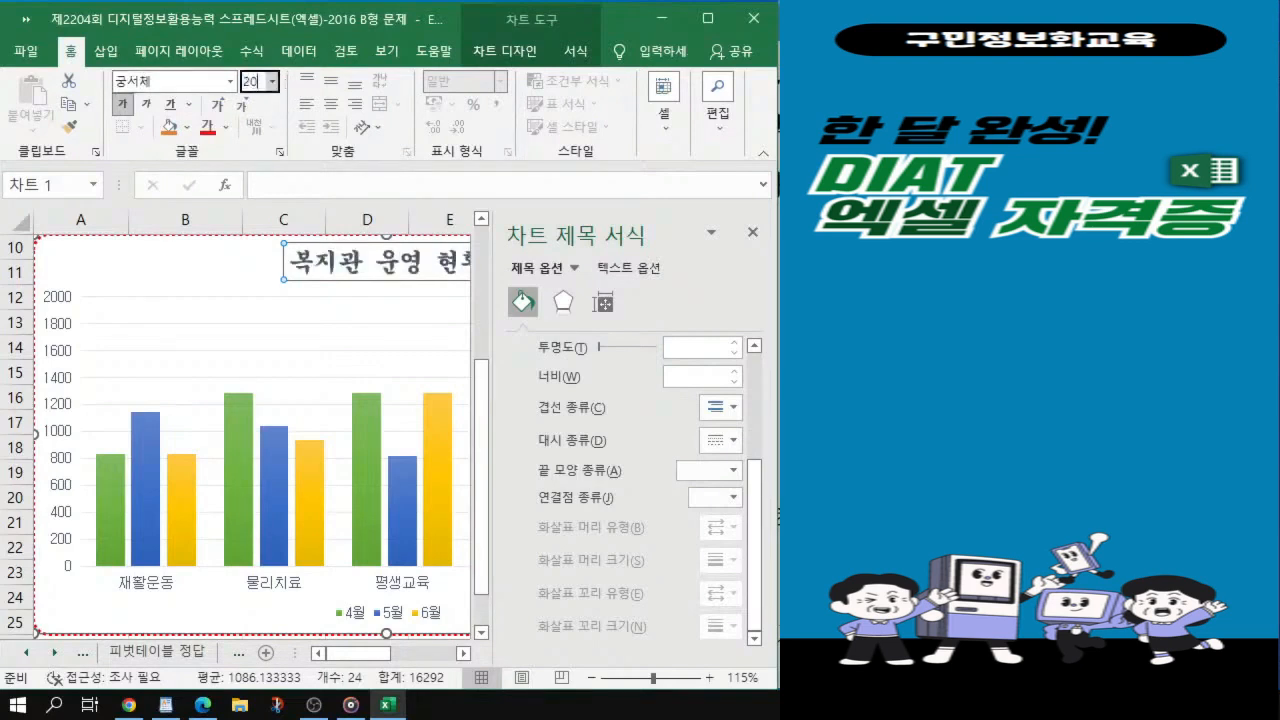
key("Return")
left_click(146, 104)
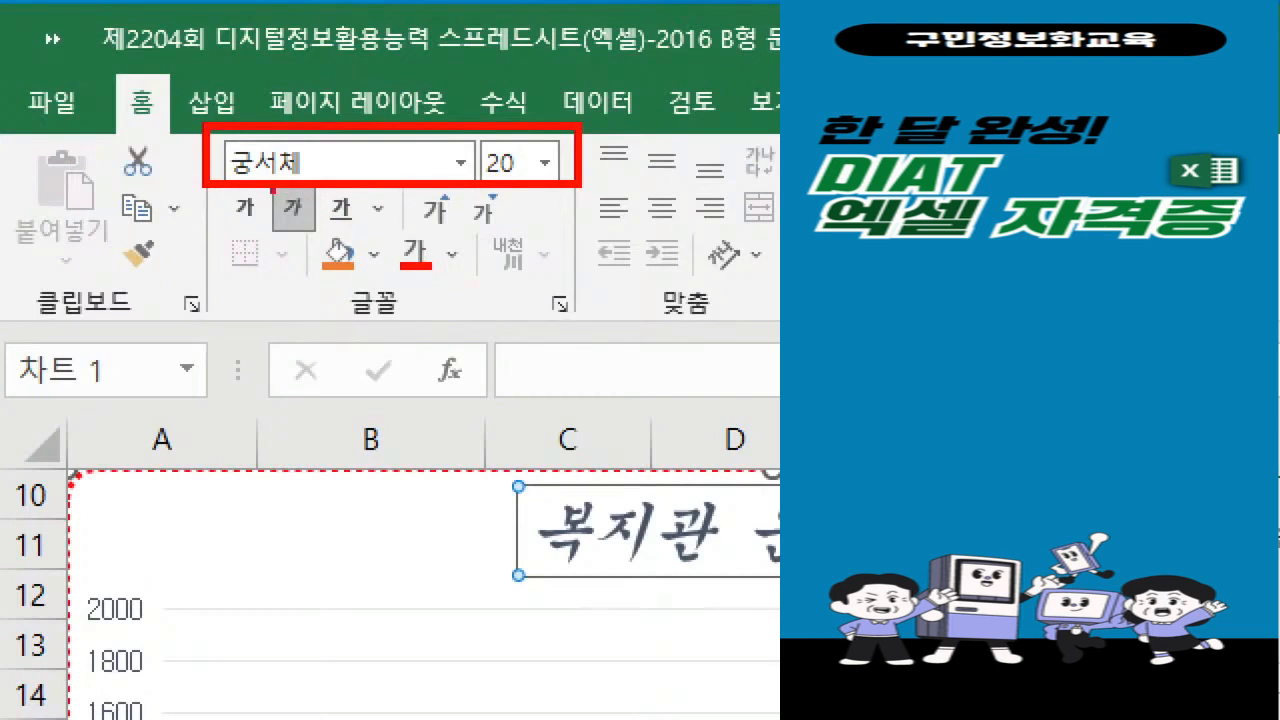
left_click_drag(267, 175, 326, 263)
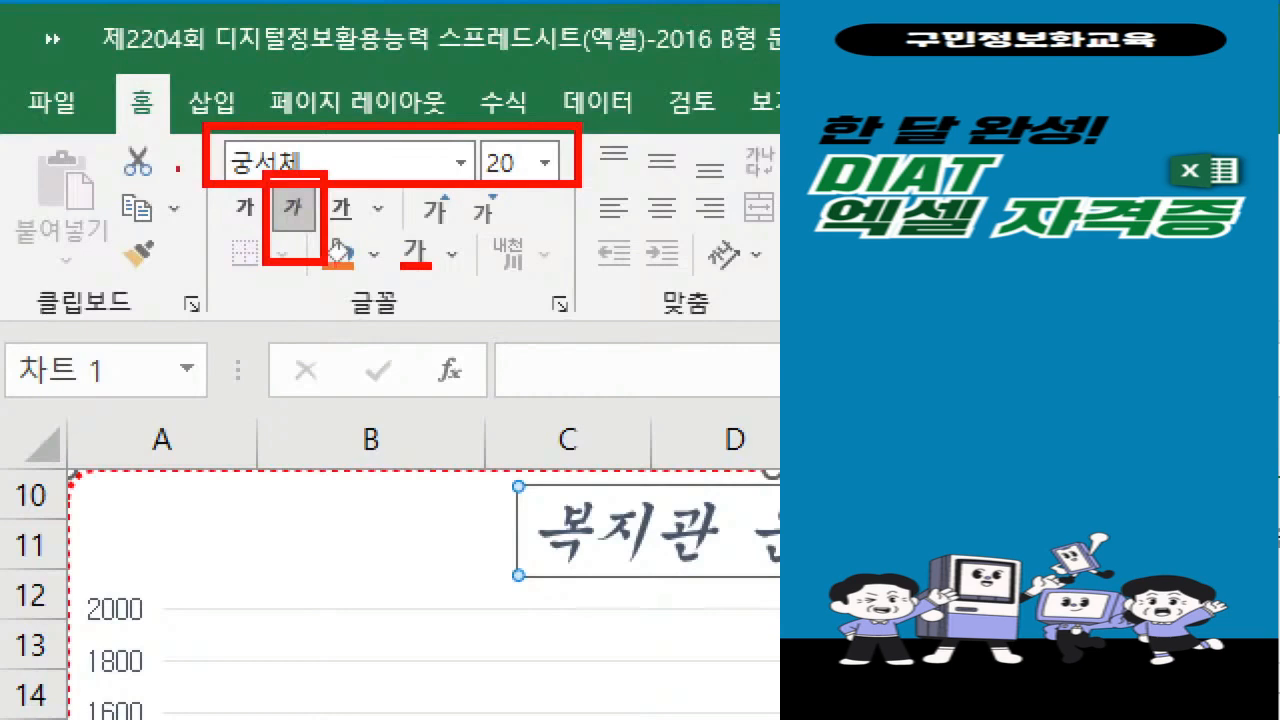
left_click_drag(258, 197, 212, 234)
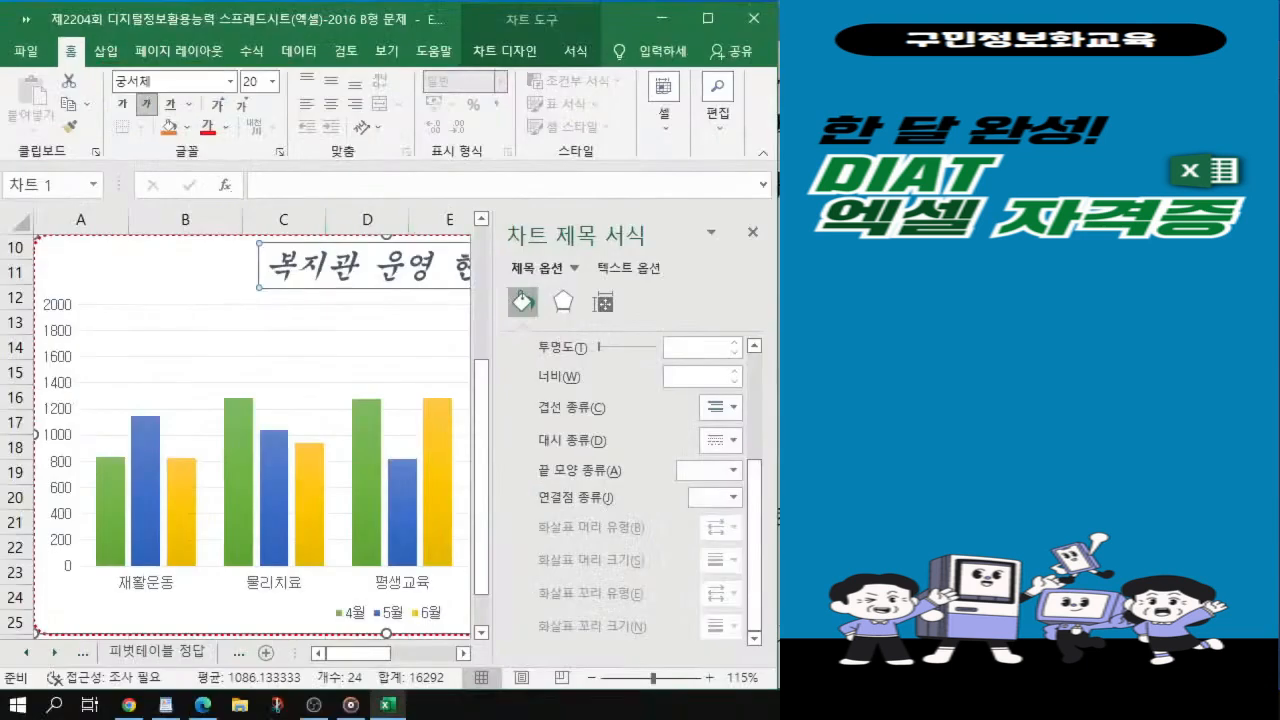
Step: Fill the chart title with the light blue paper texture, using the picture or texture fill (그림 또는 질감 채우기)
key("alt+Tab")
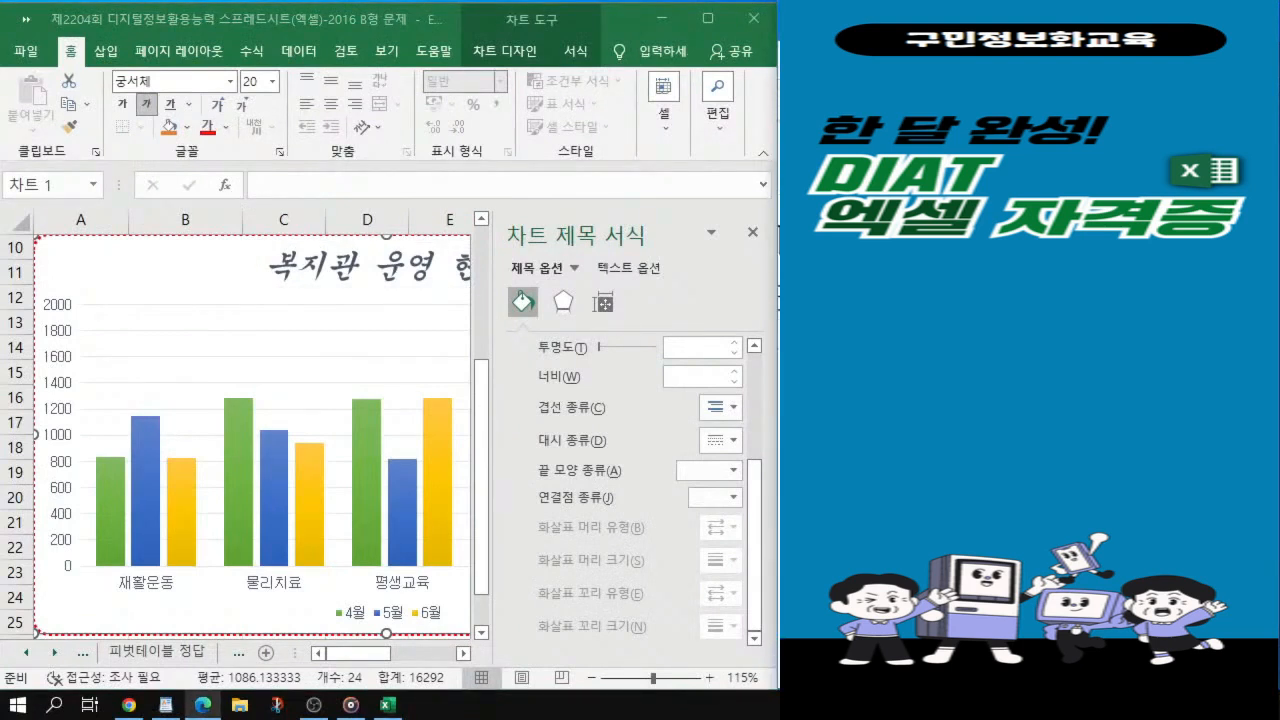
left_click(408, 268)
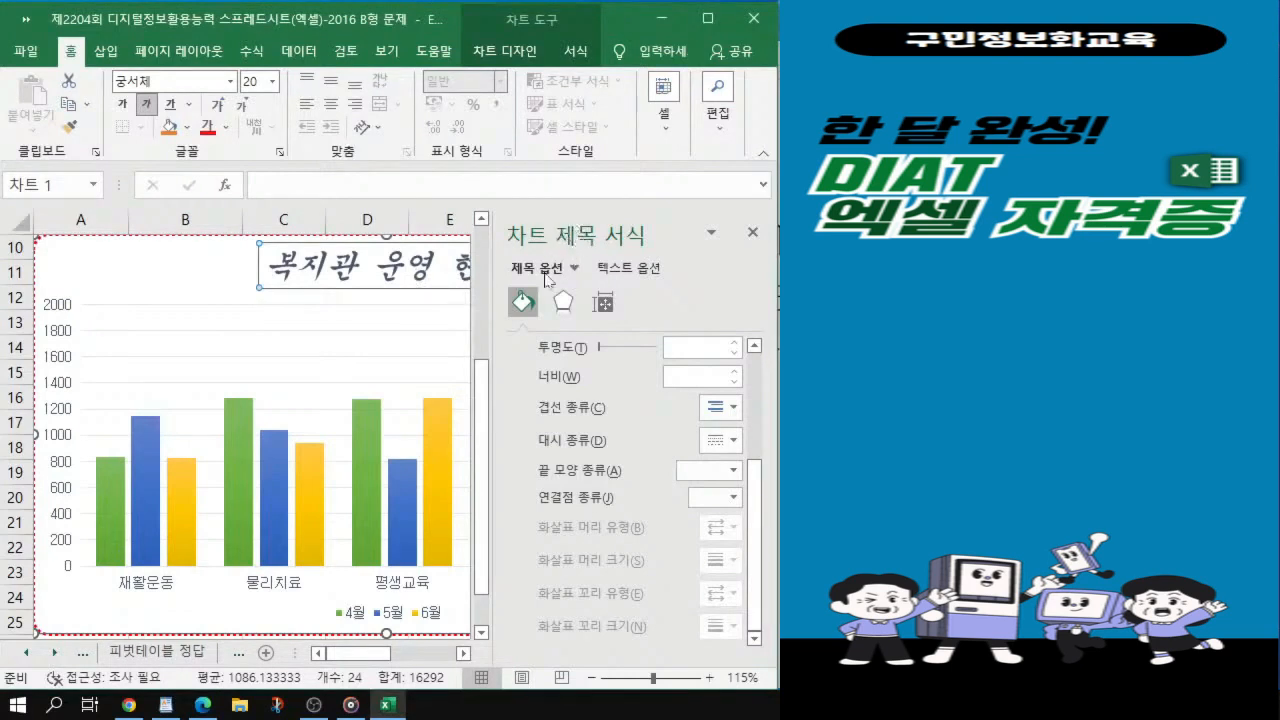
left_click_drag(755, 543, 771, 435)
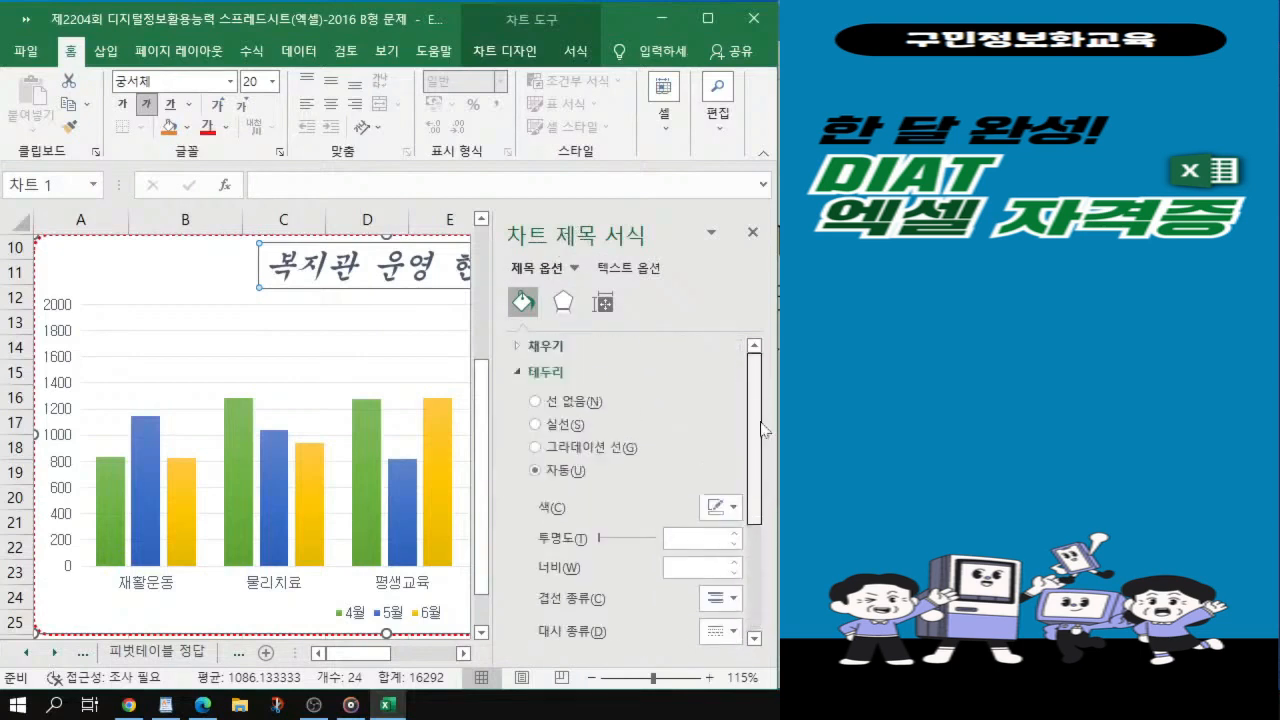
scroll(763, 437, "down", 2)
scroll(763, 437, "up", 2)
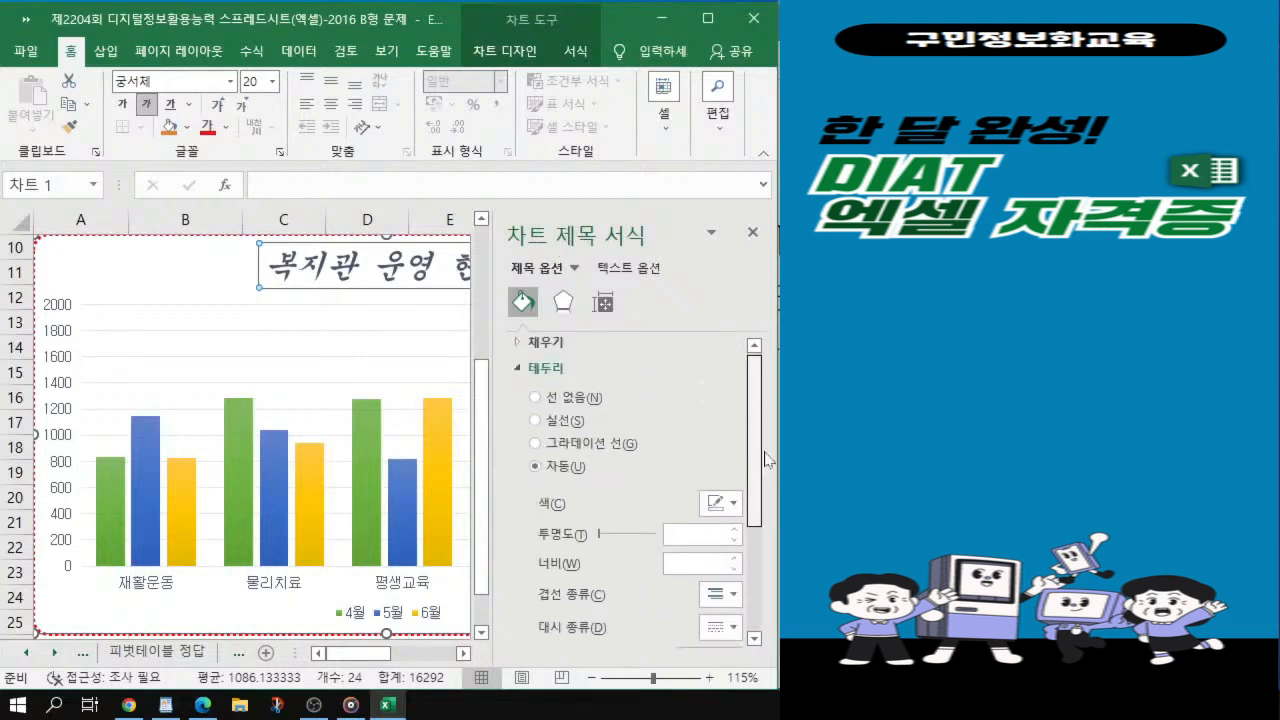
left_click(521, 346)
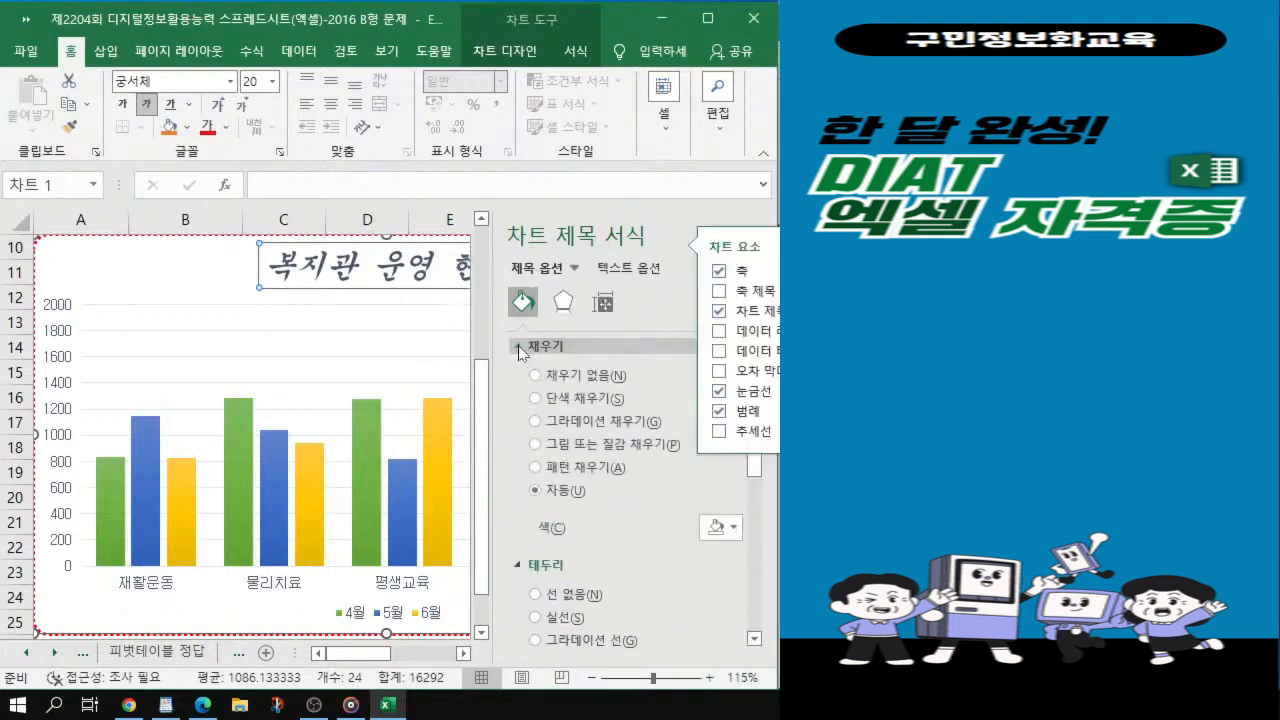
key("ctrl")
key("ctrl")
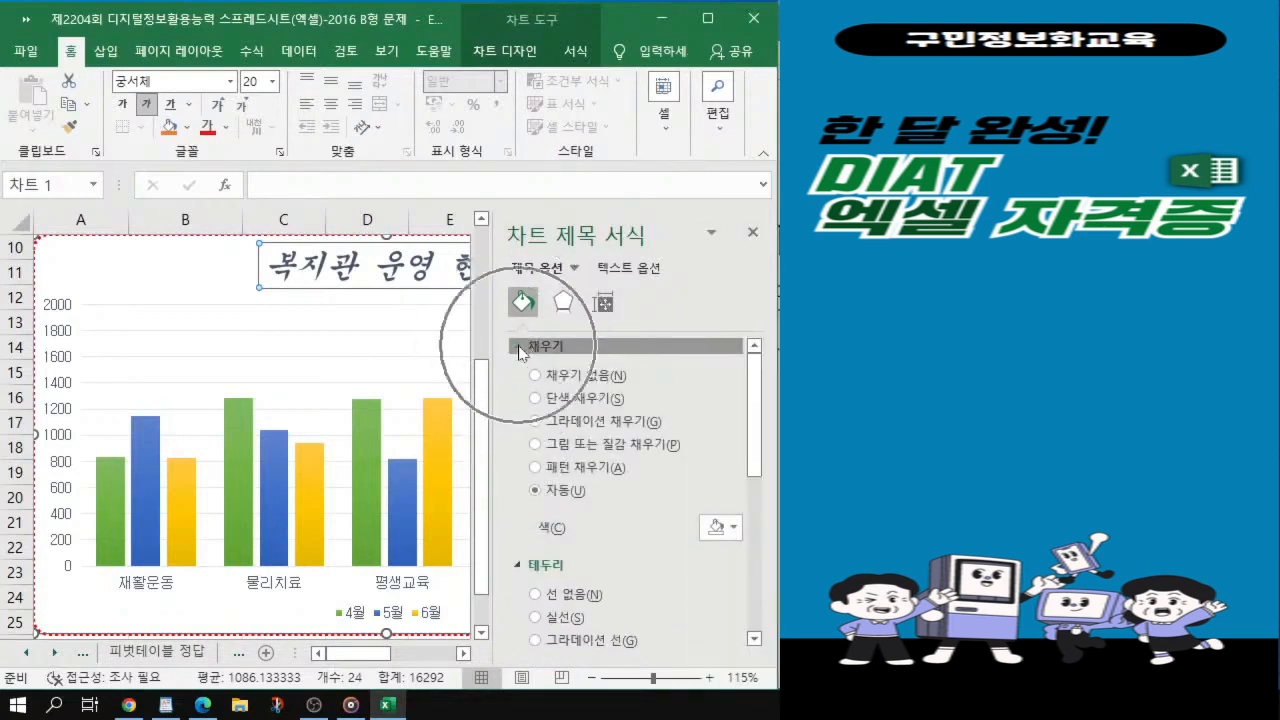
key("ctrl")
key("ctrl")
scroll(521, 350, "down", 1)
left_click(521, 347)
left_click(521, 347)
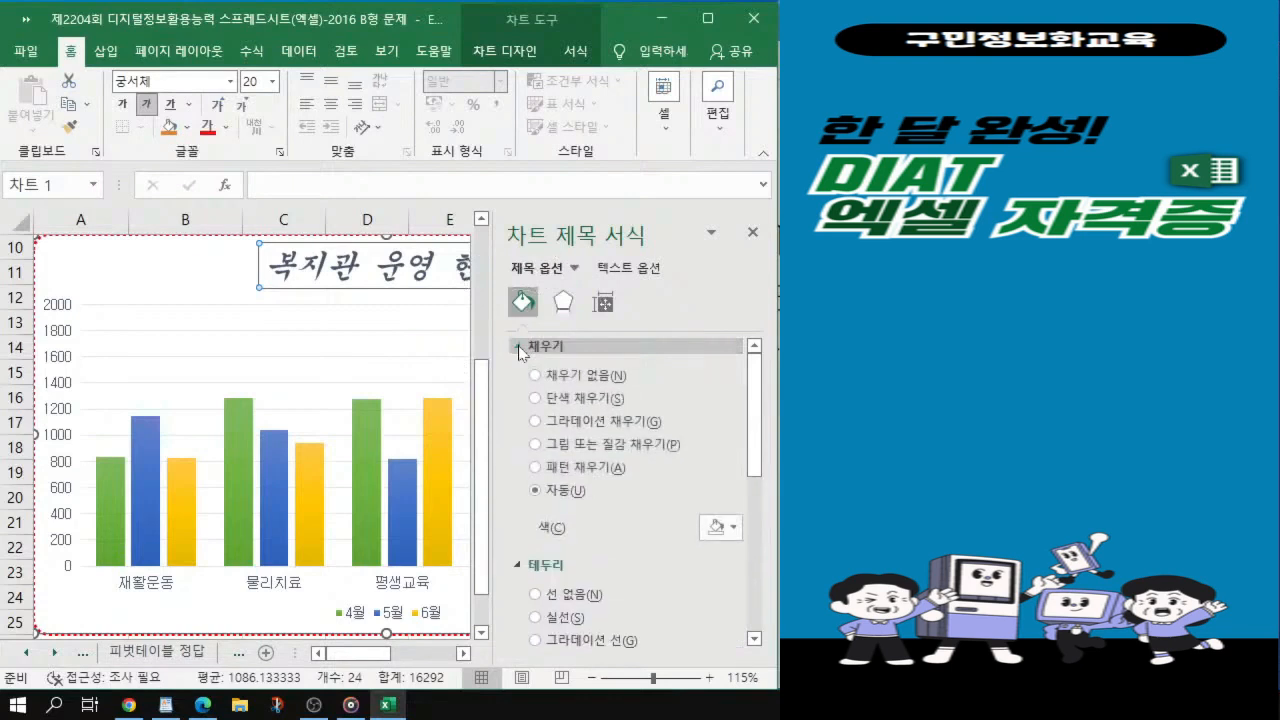
left_click(559, 448)
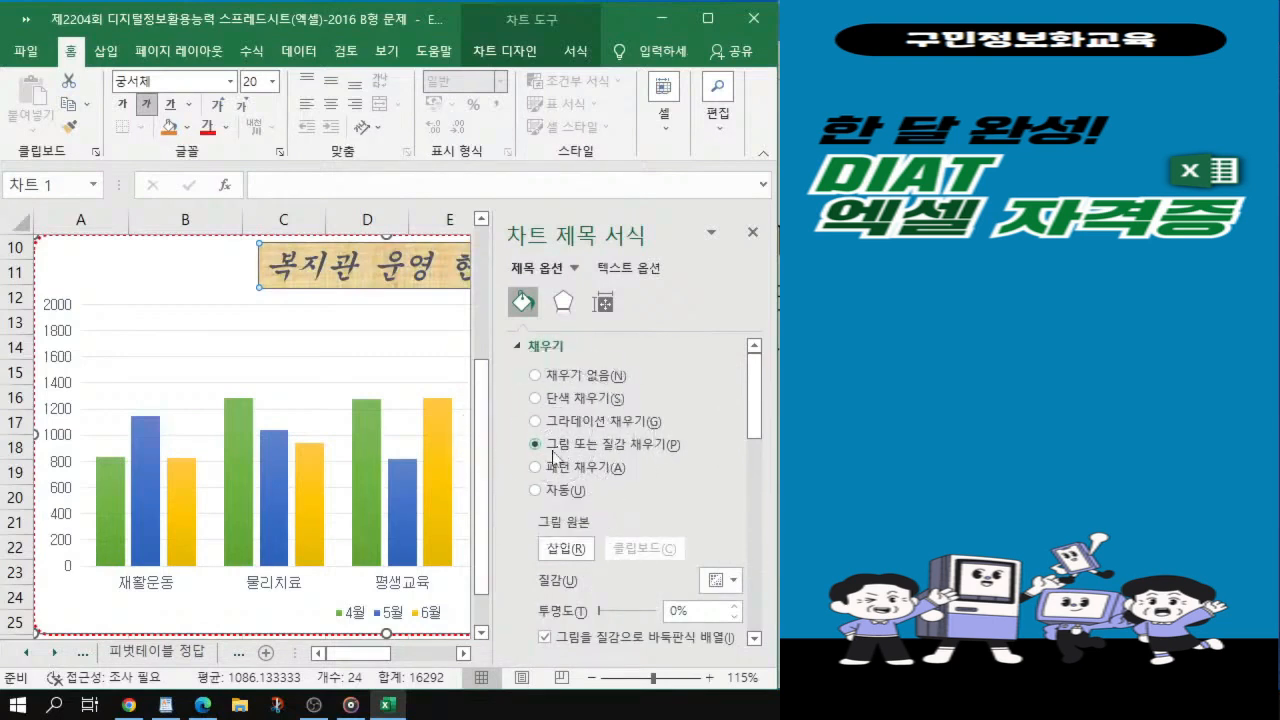
left_click(716, 588)
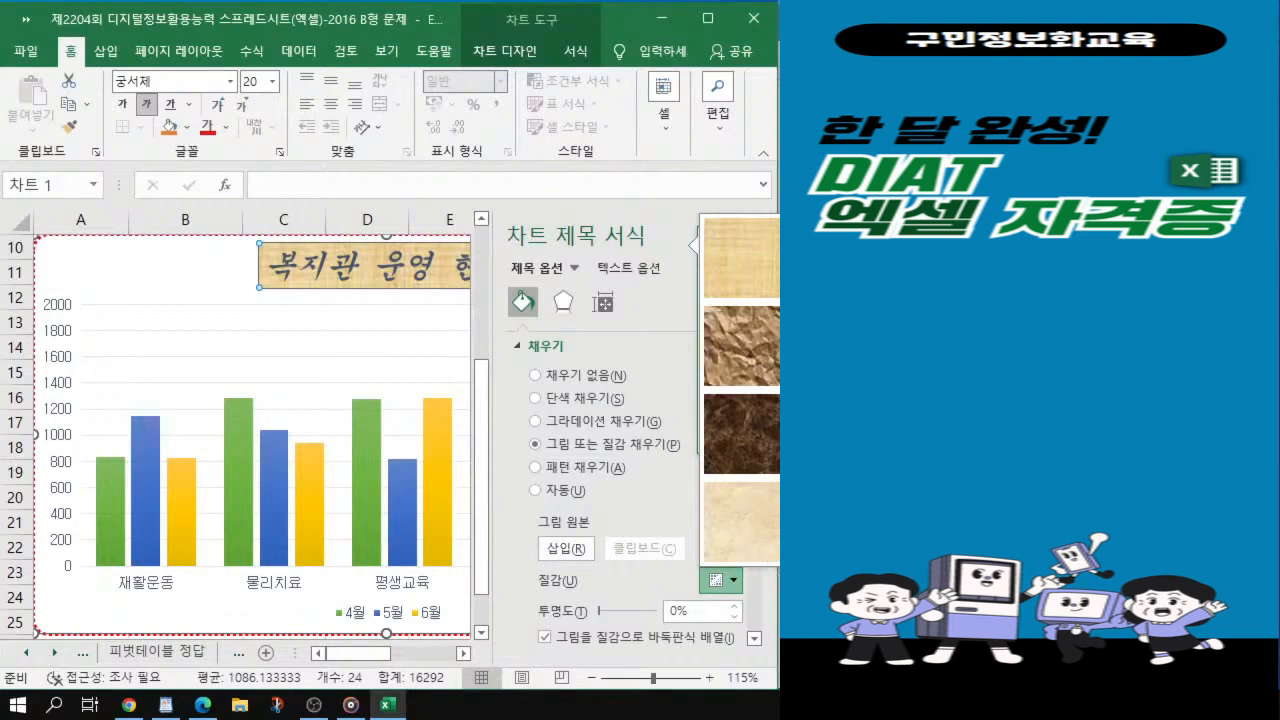
left_click(835, 530)
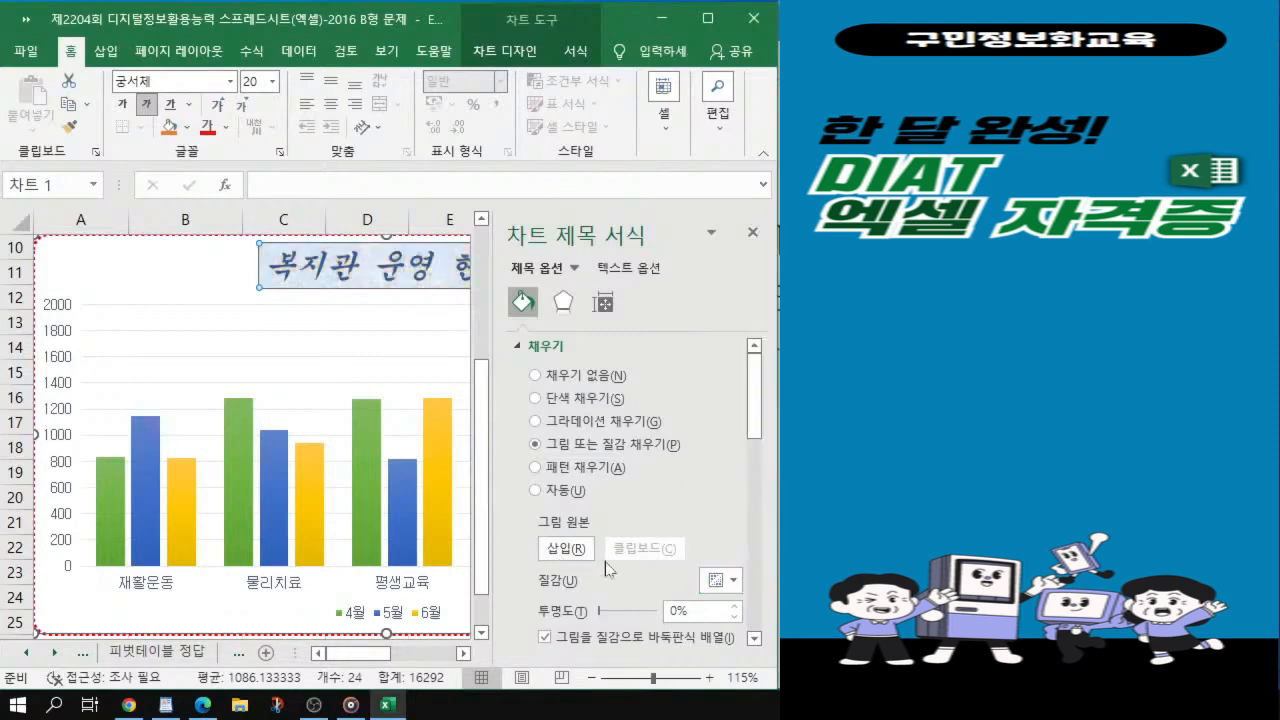
Step: Give the plot area (그림 영역) a gradient fill (그라데이션 채우기) using the second preset in the orange column
left_click(900, 430)
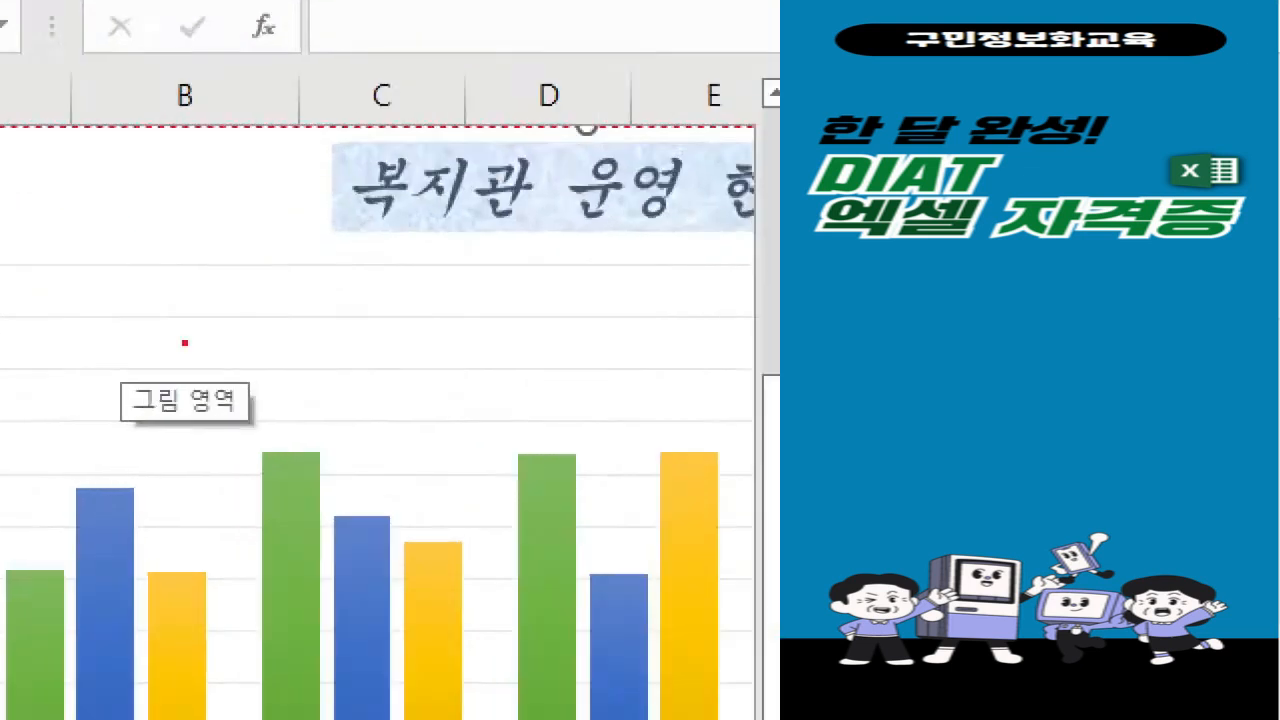
mouse_move(167, 335)
left_mouse_down()
mouse_move(190, 362)
mouse_move(214, 332)
left_mouse_up()
mouse_move(312, 382)
left_mouse_down()
mouse_move(330, 407)
mouse_move(354, 385)
left_mouse_up()
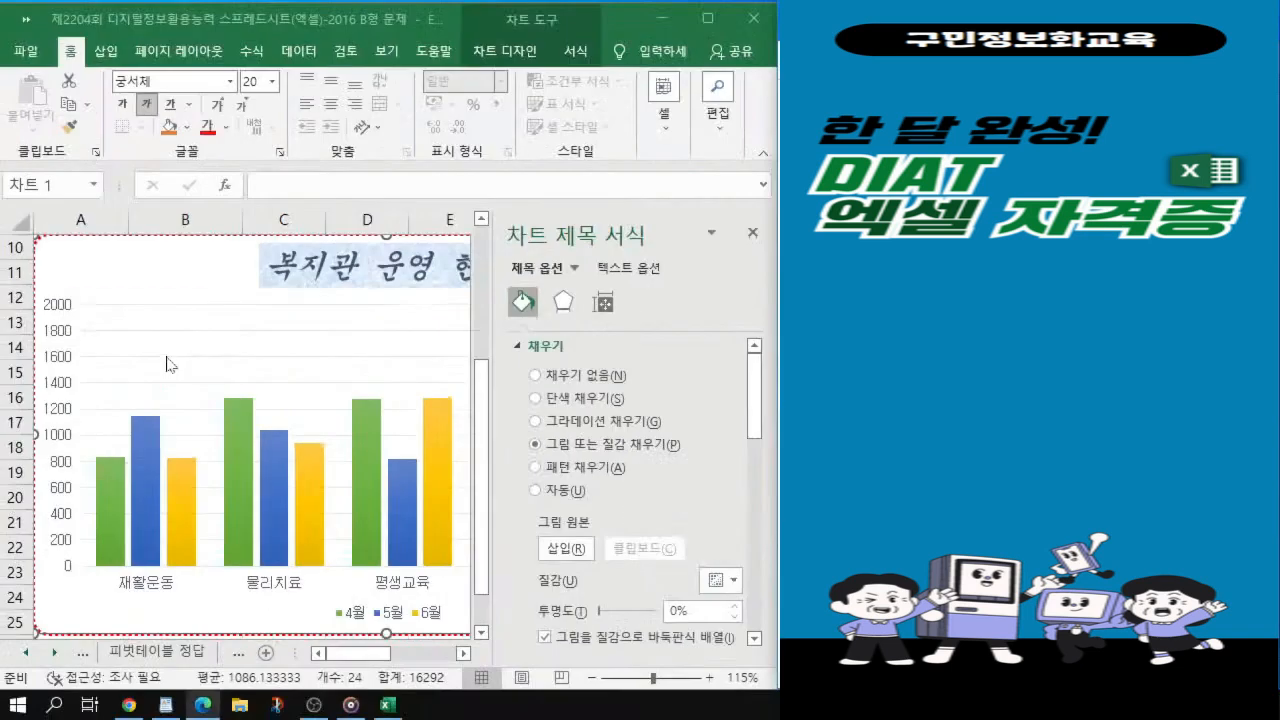
left_click(203, 372)
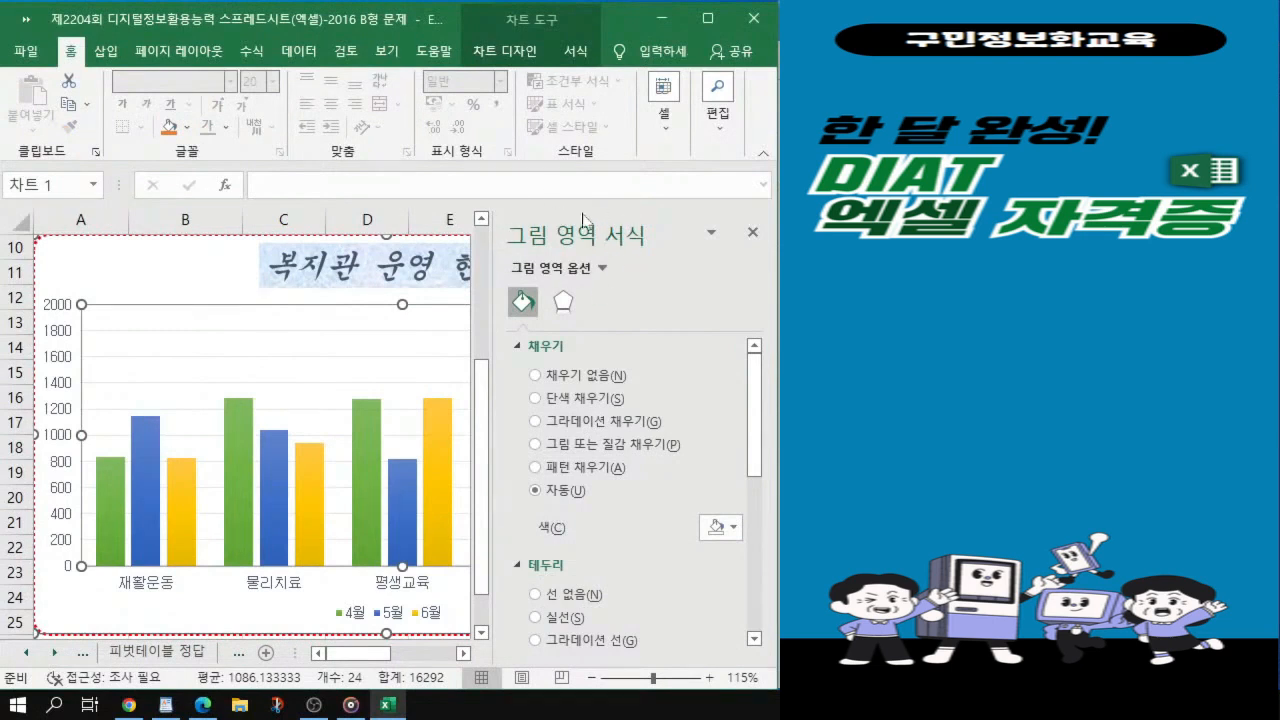
key("alt+Tab")
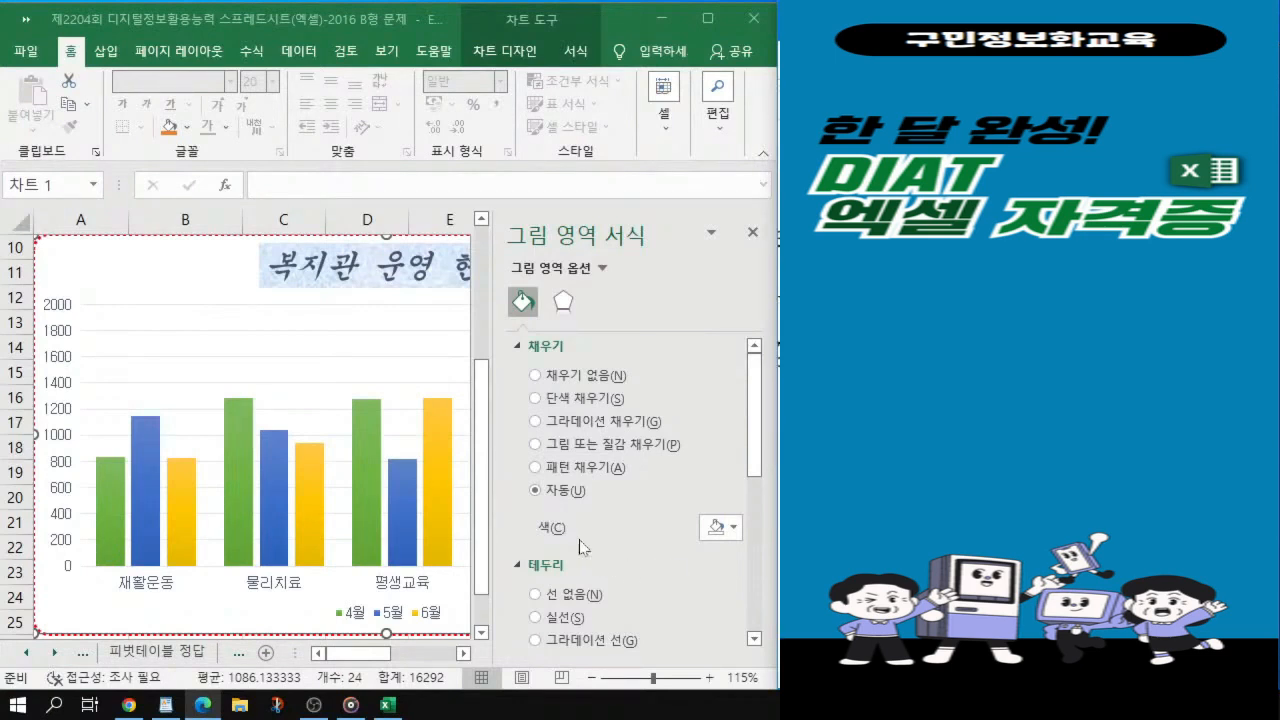
left_click(539, 425)
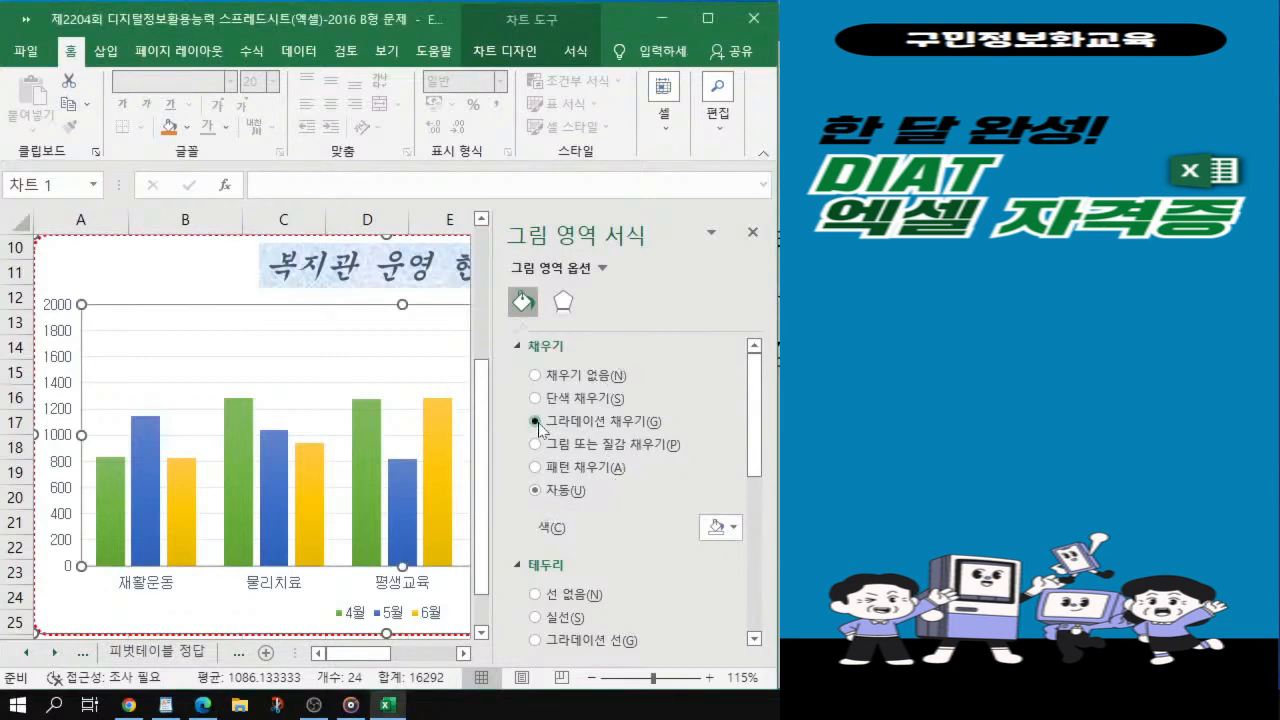
left_click(539, 425)
left_click(539, 425)
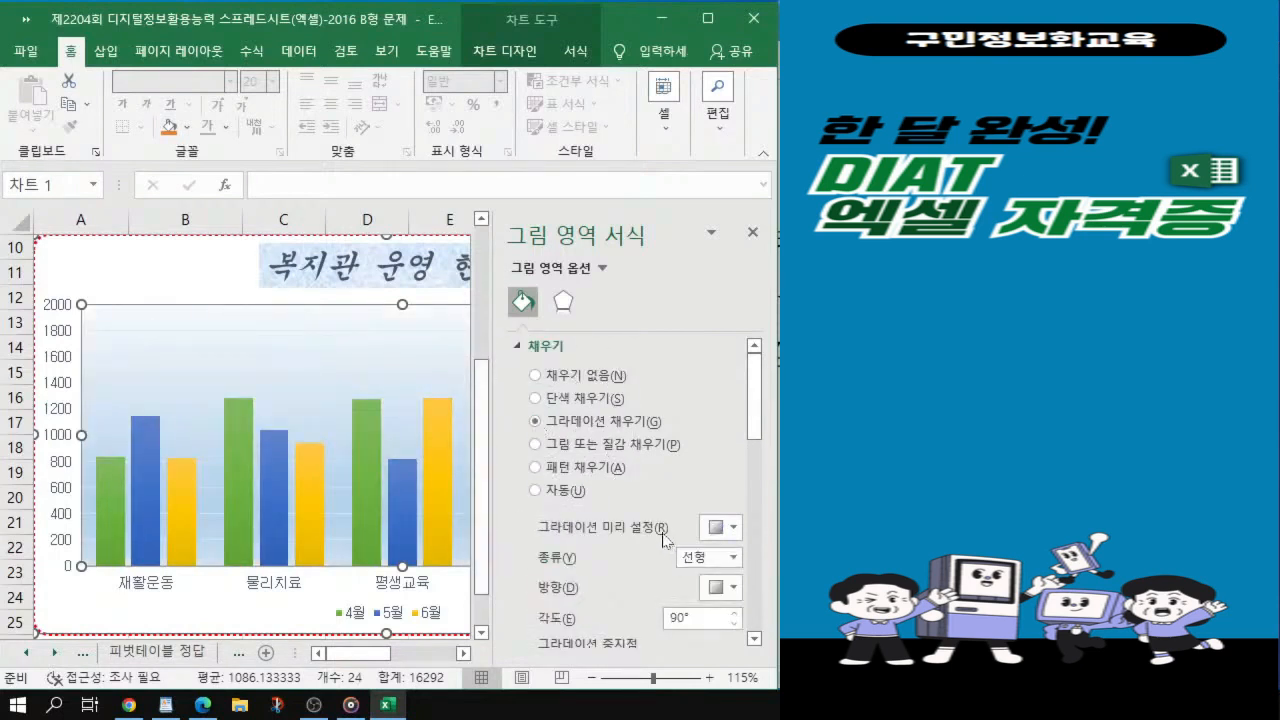
left_click(728, 530)
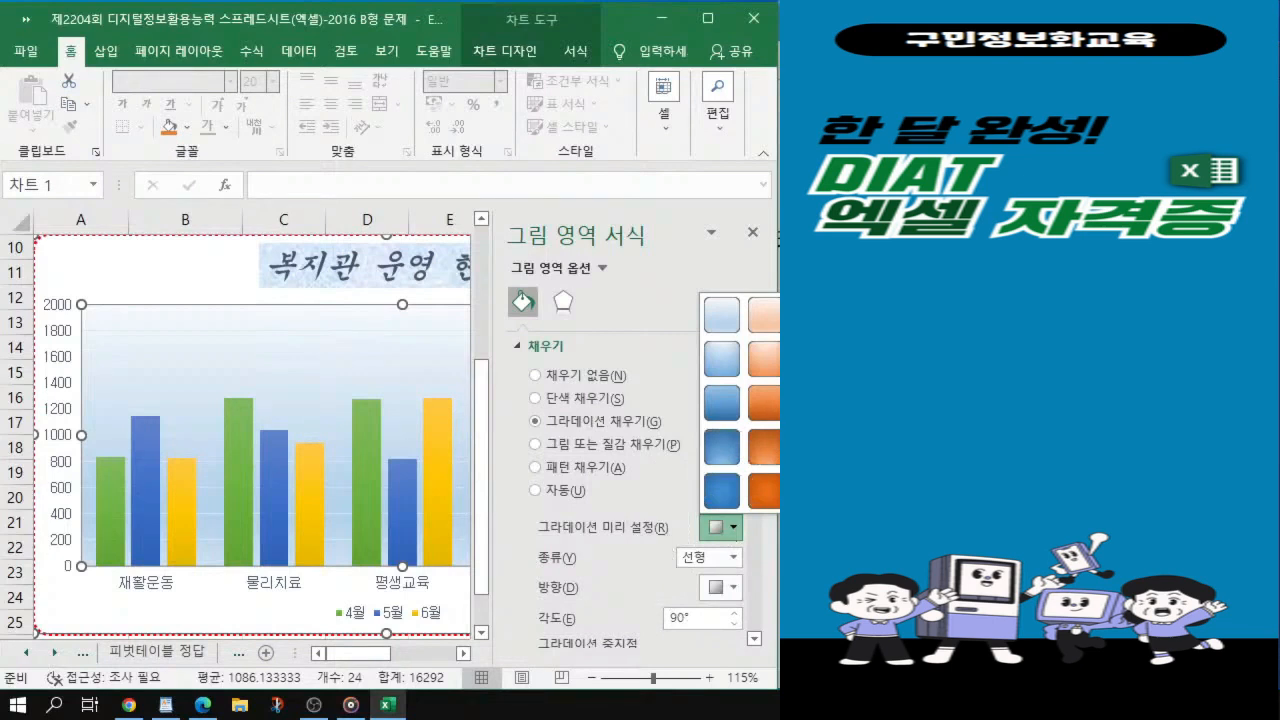
left_click(761, 354)
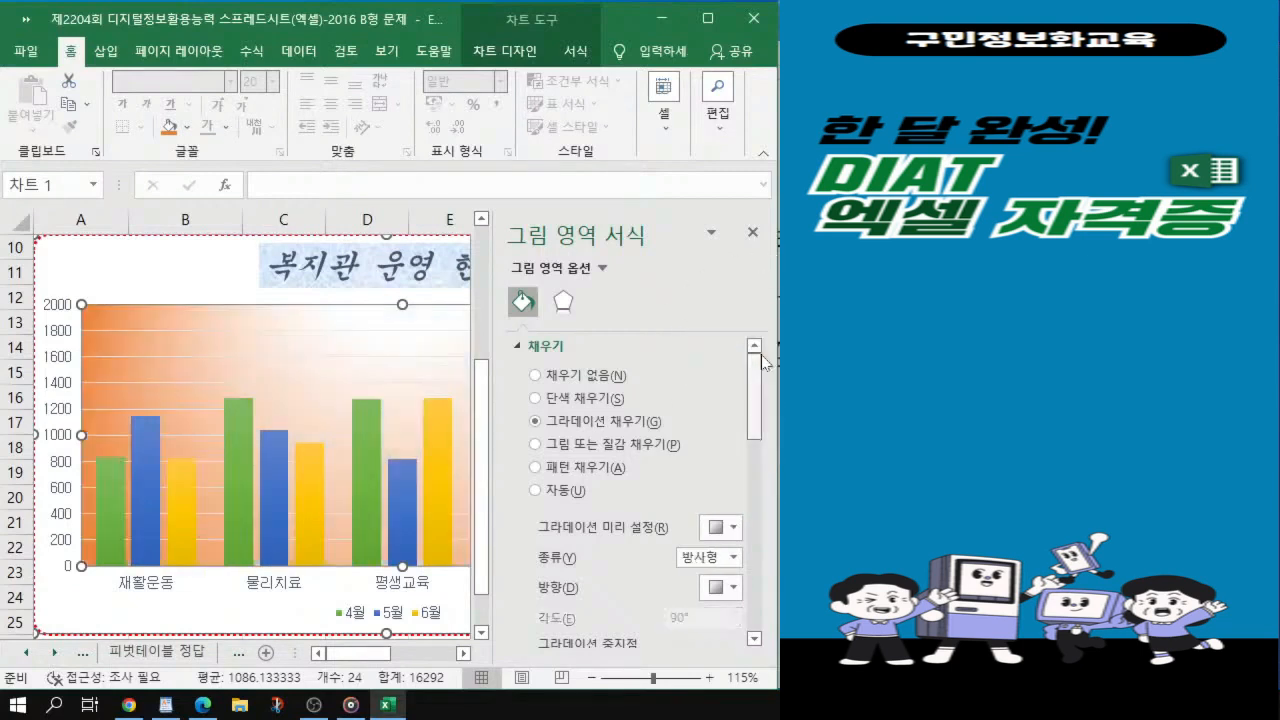
Step: Set the plot area gradient's type to rectangular (사각형) and its direction to spread from the centre
left_click(1030, 360)
scroll(1030, 360, "down", 5)
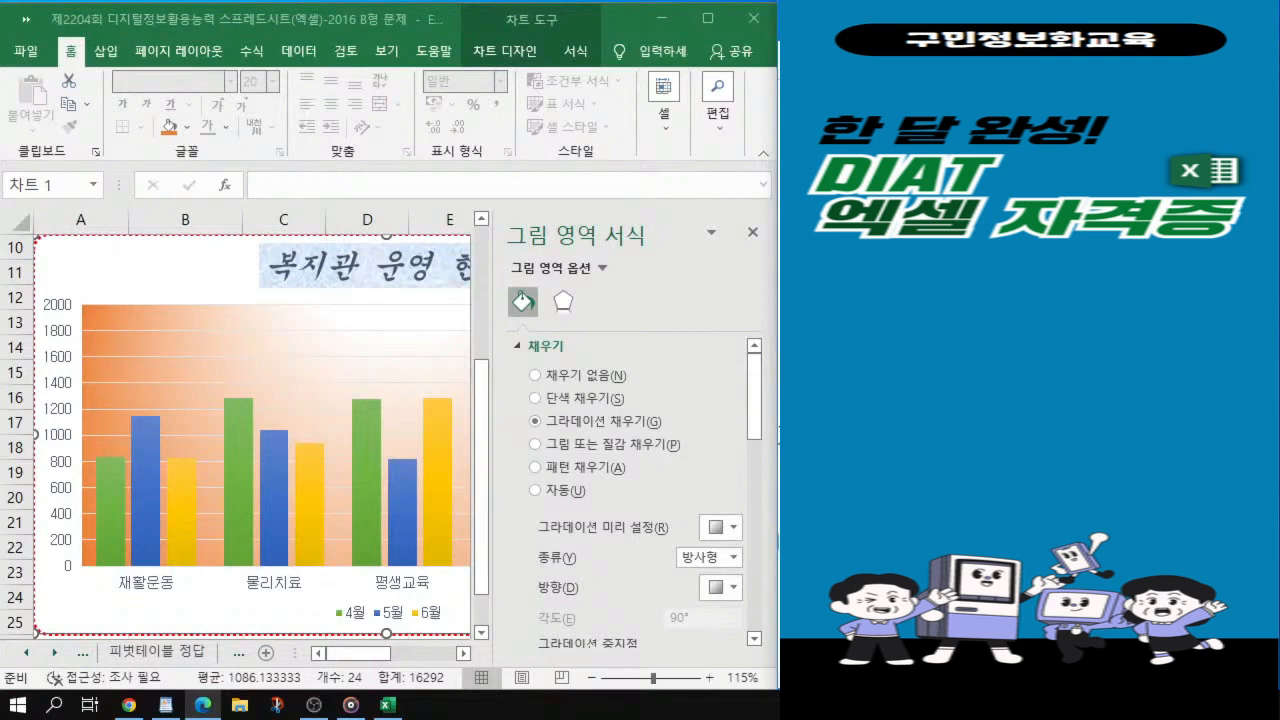
left_click(716, 562)
left_click(732, 560)
left_click(732, 562)
left_click(734, 558)
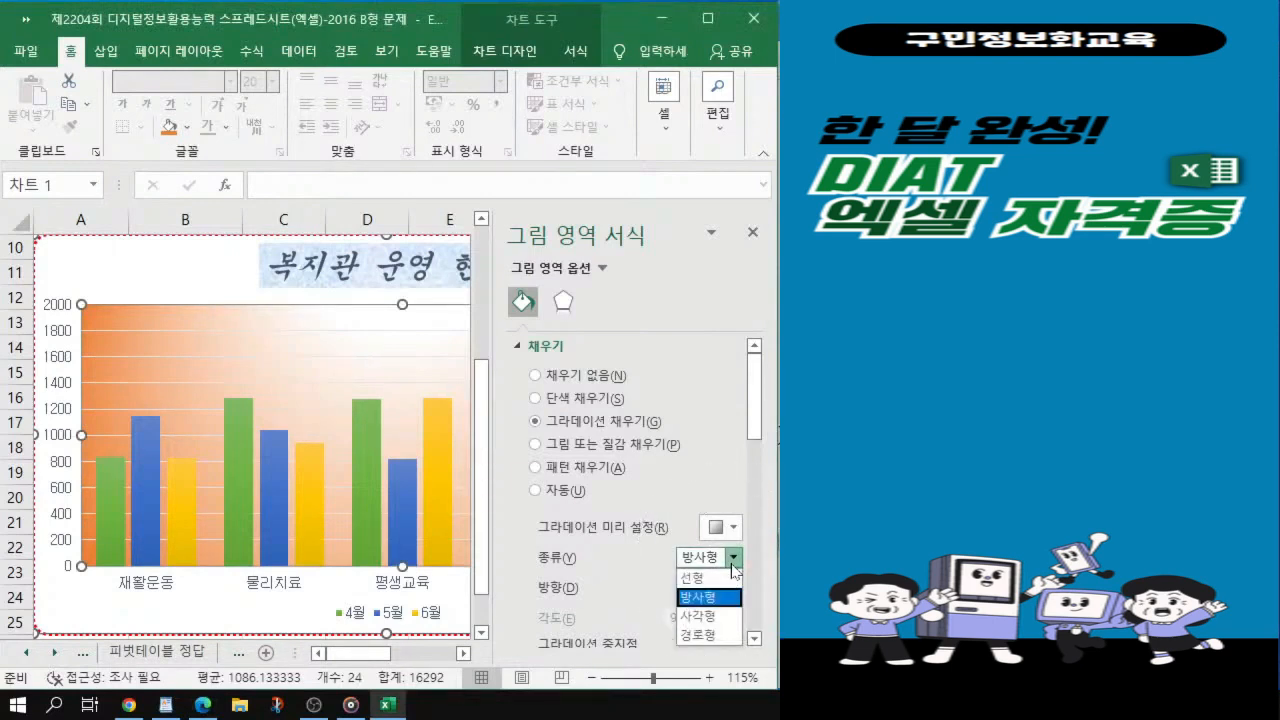
left_click(701, 616)
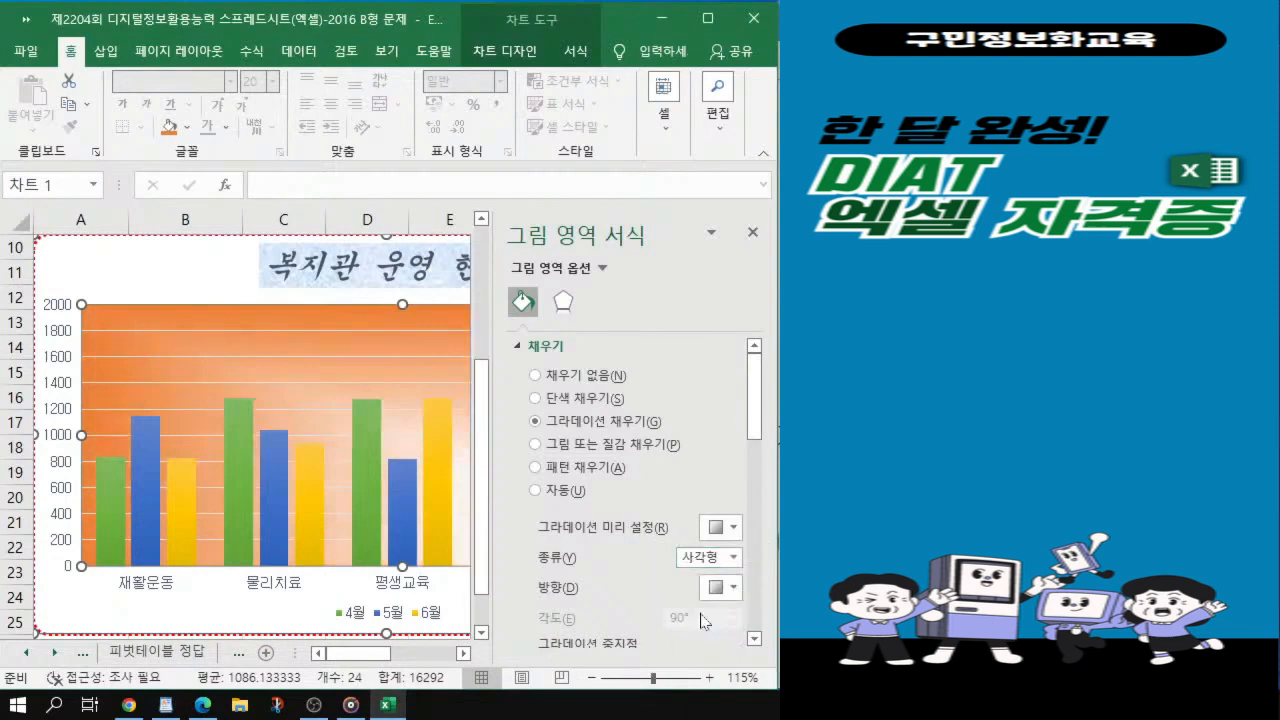
left_click(721, 591)
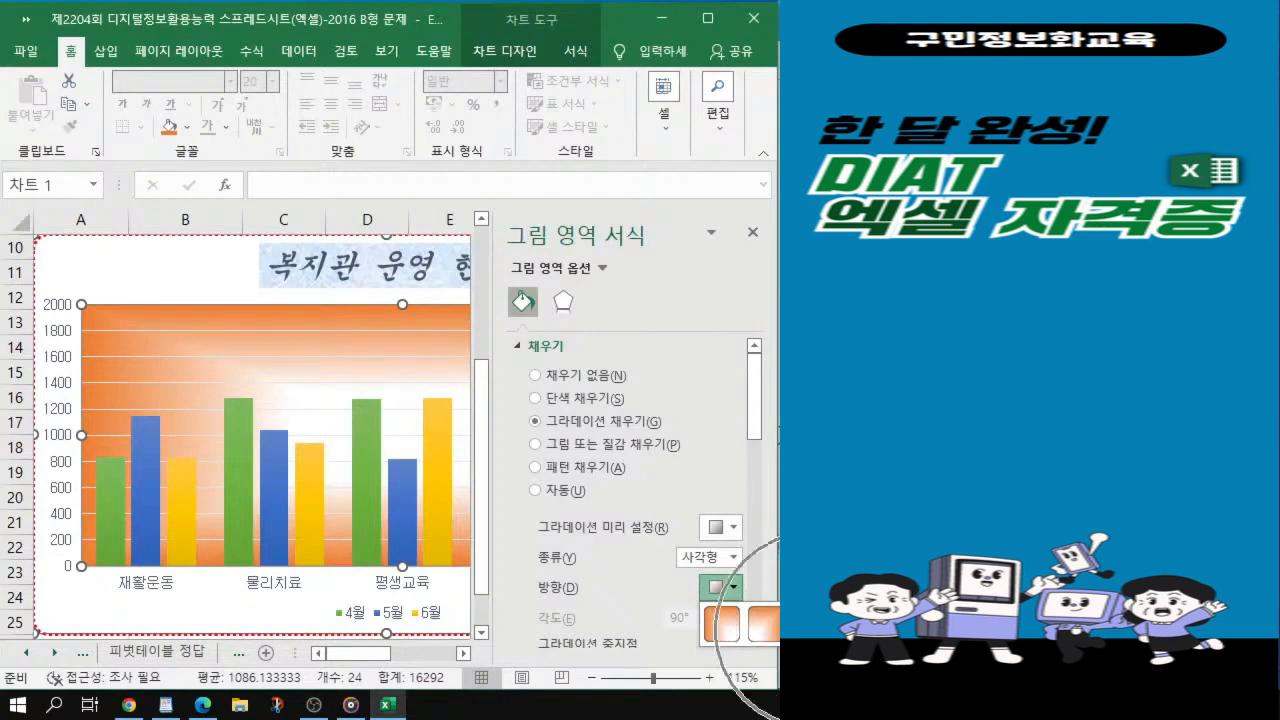
left_click(810, 624)
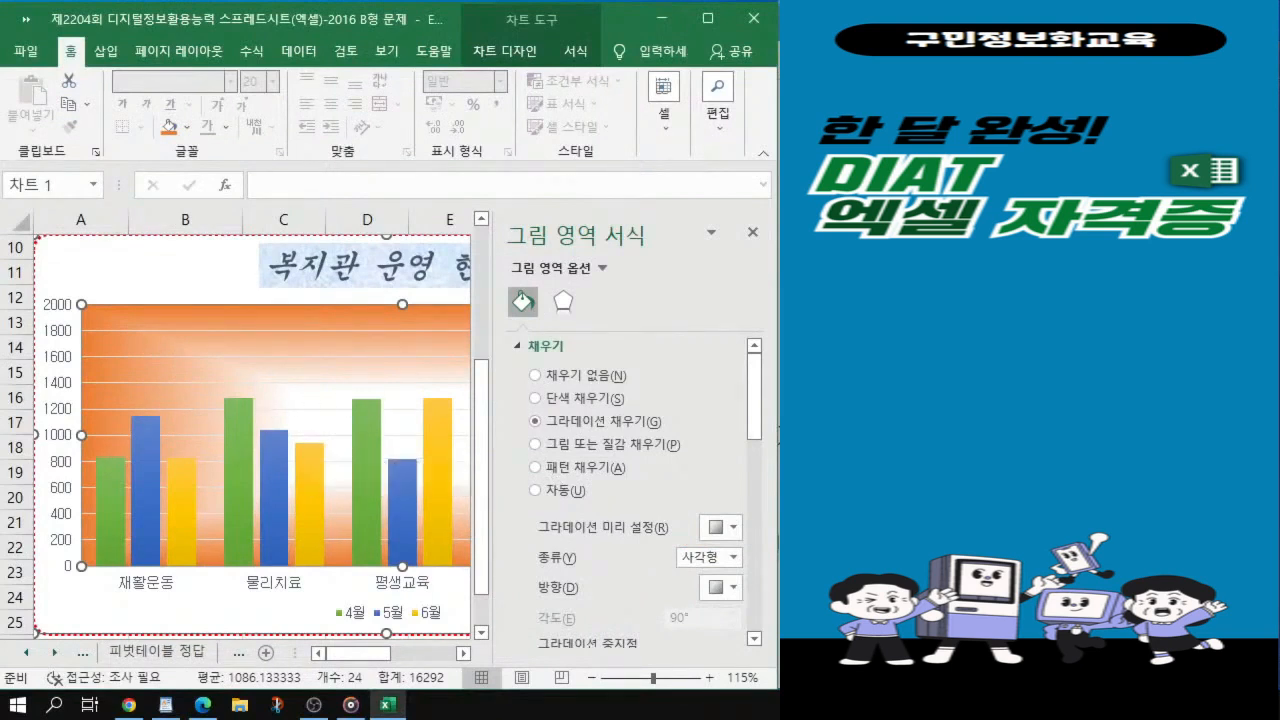
Step: Close the plot area formatting pane
key("alt+Tab")
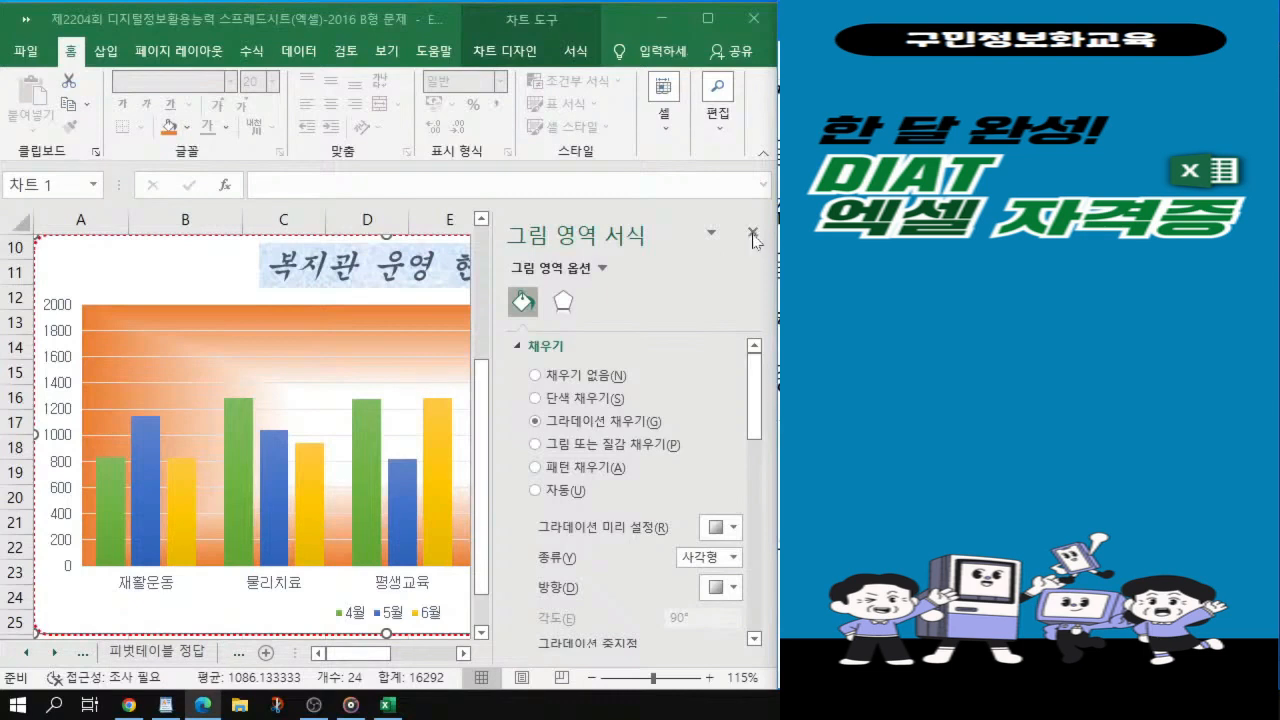
key("ctrl")
key("ctrl")
key("ctrl")
left_click(755, 240)
key("ctrl")
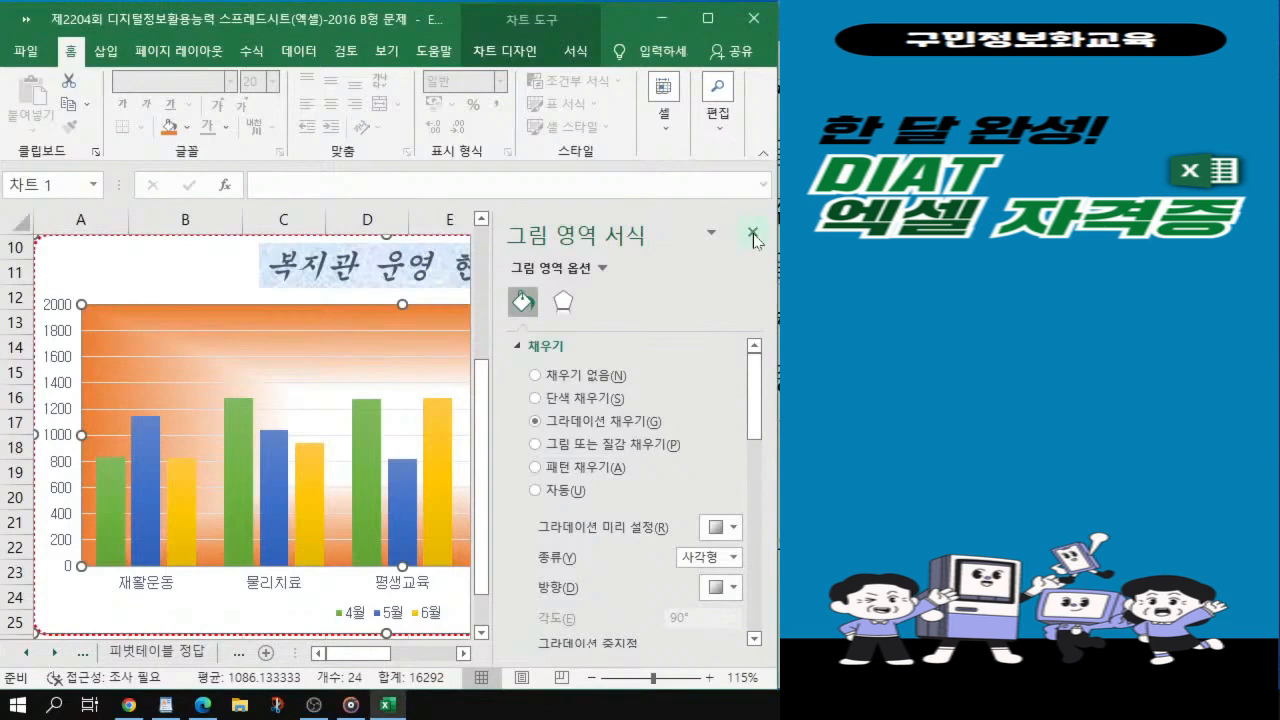
left_click(755, 236)
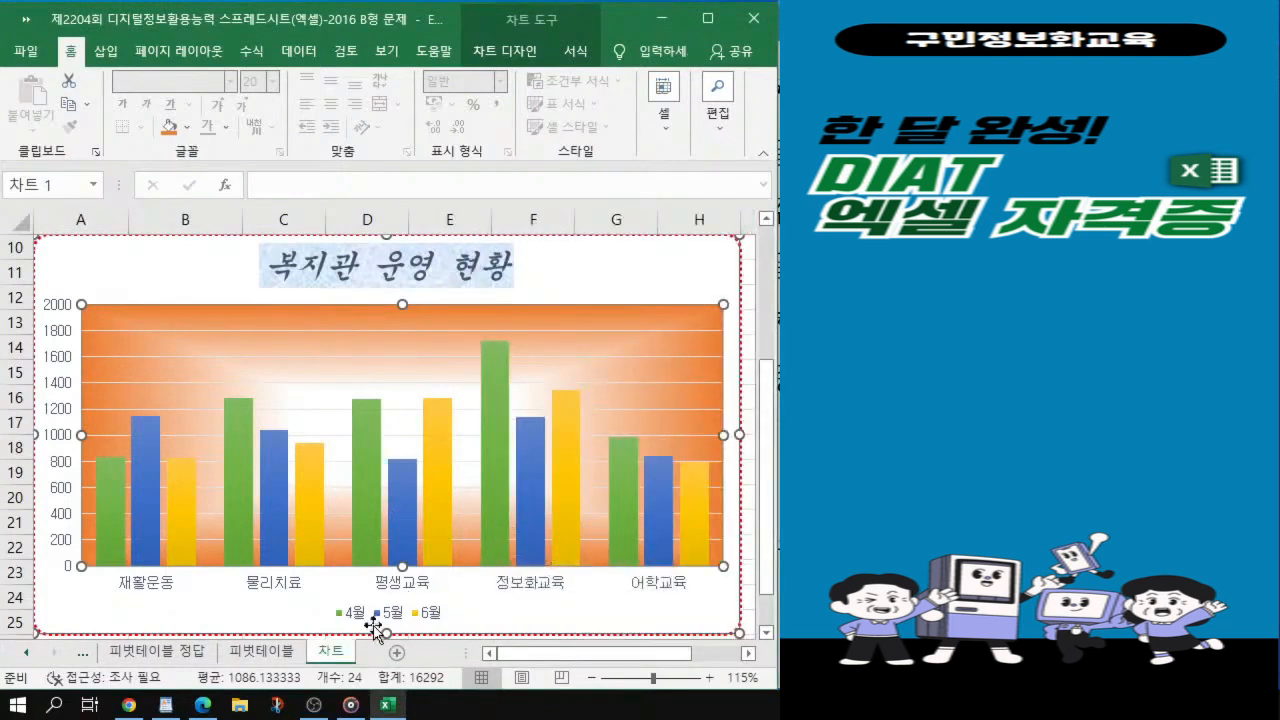
Step: Add data labels to the 6월 series of the column chart, positioned at the outside end (바깥쪽 끝에)
left_click(433, 515)
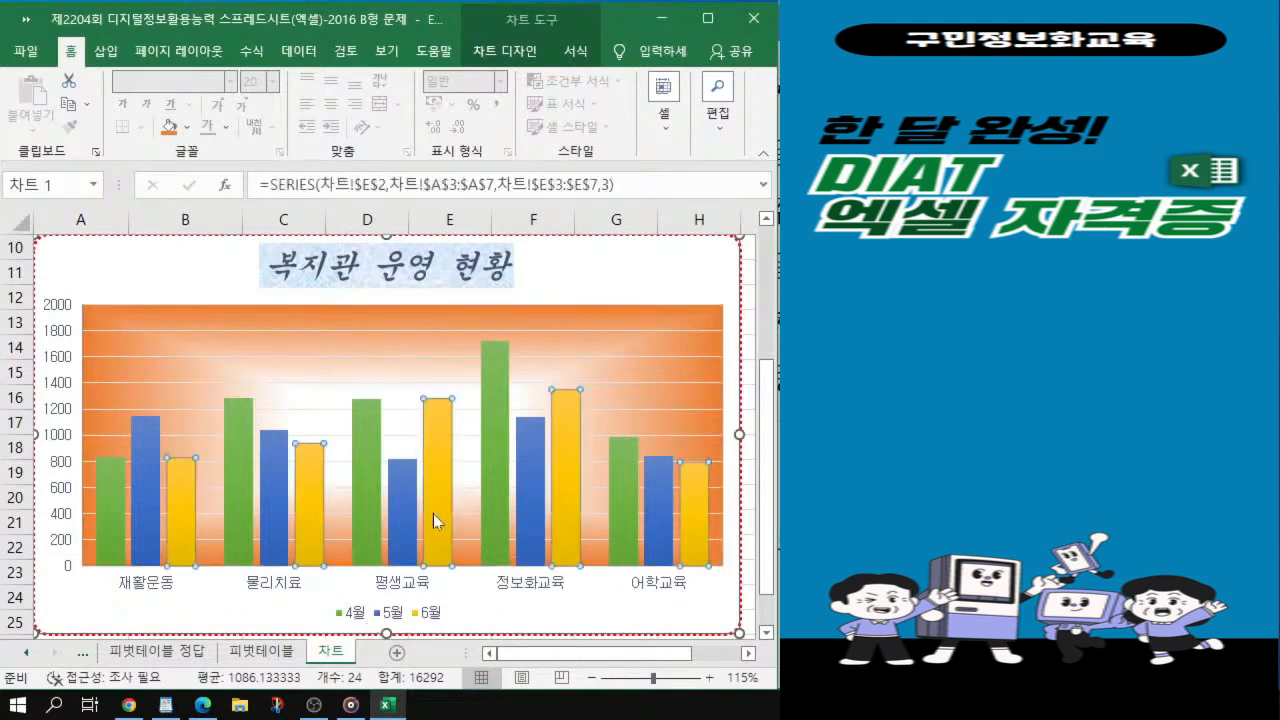
key("ctrl")
key("ctrl")
key("ctrl")
key("ctrl")
key("ctrl")
left_click(494, 55)
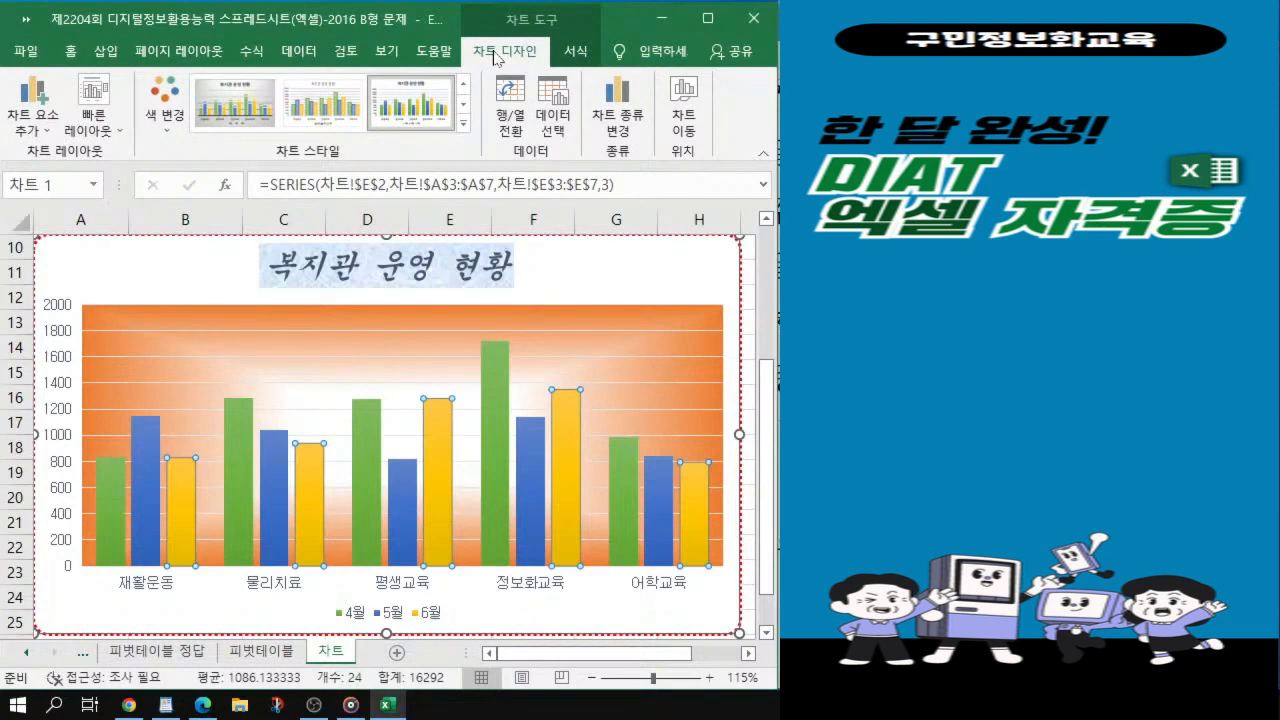
left_click(33, 128)
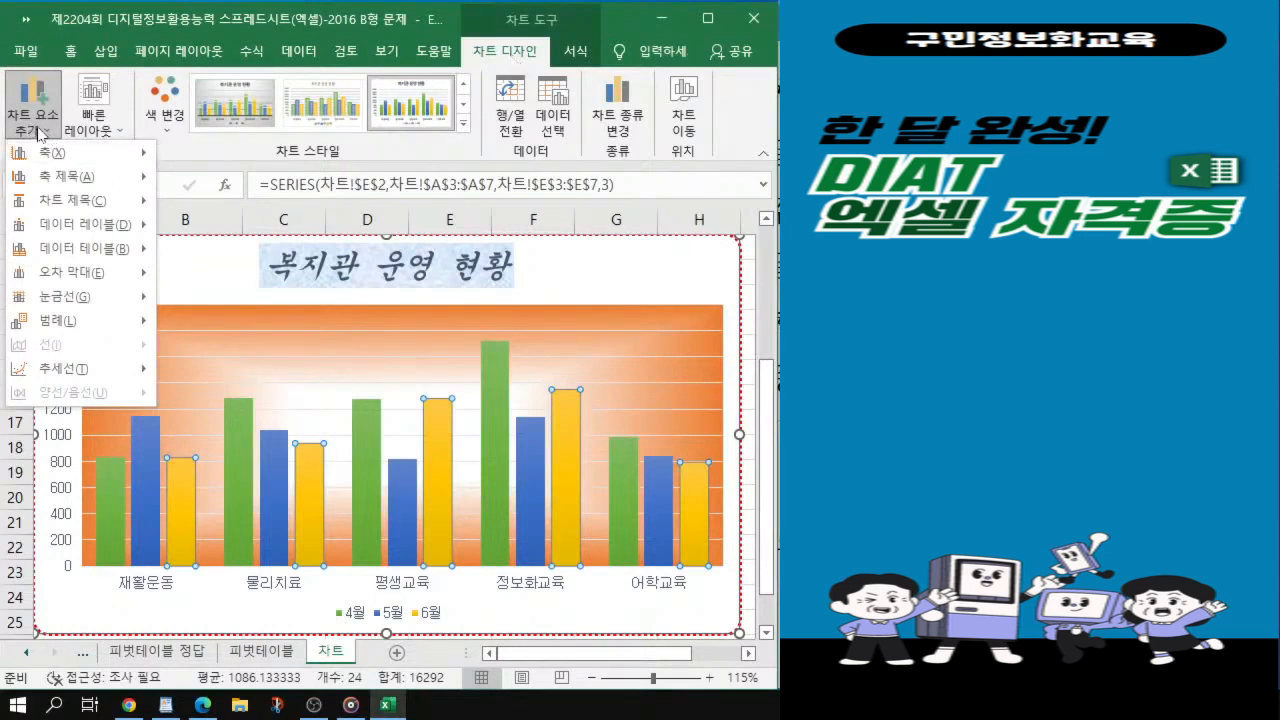
left_click(38, 133)
left_click(38, 133)
mouse_move(55, 229)
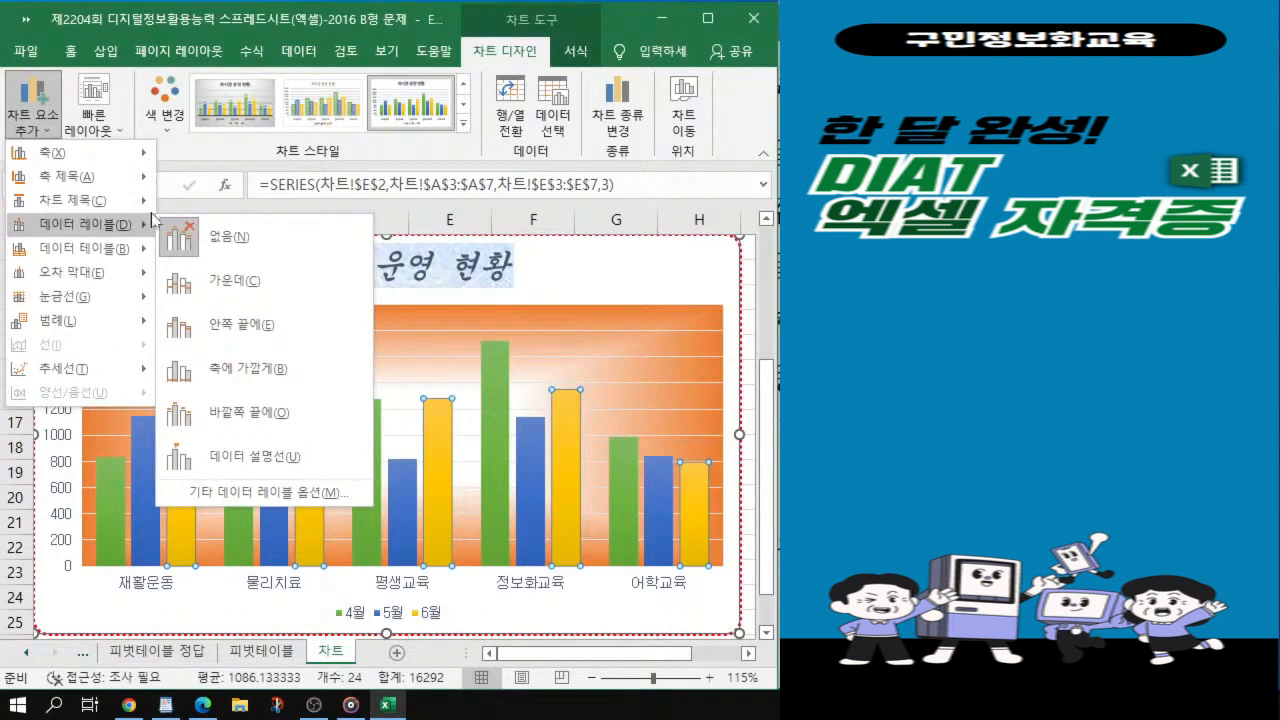
mouse_move(110, 226)
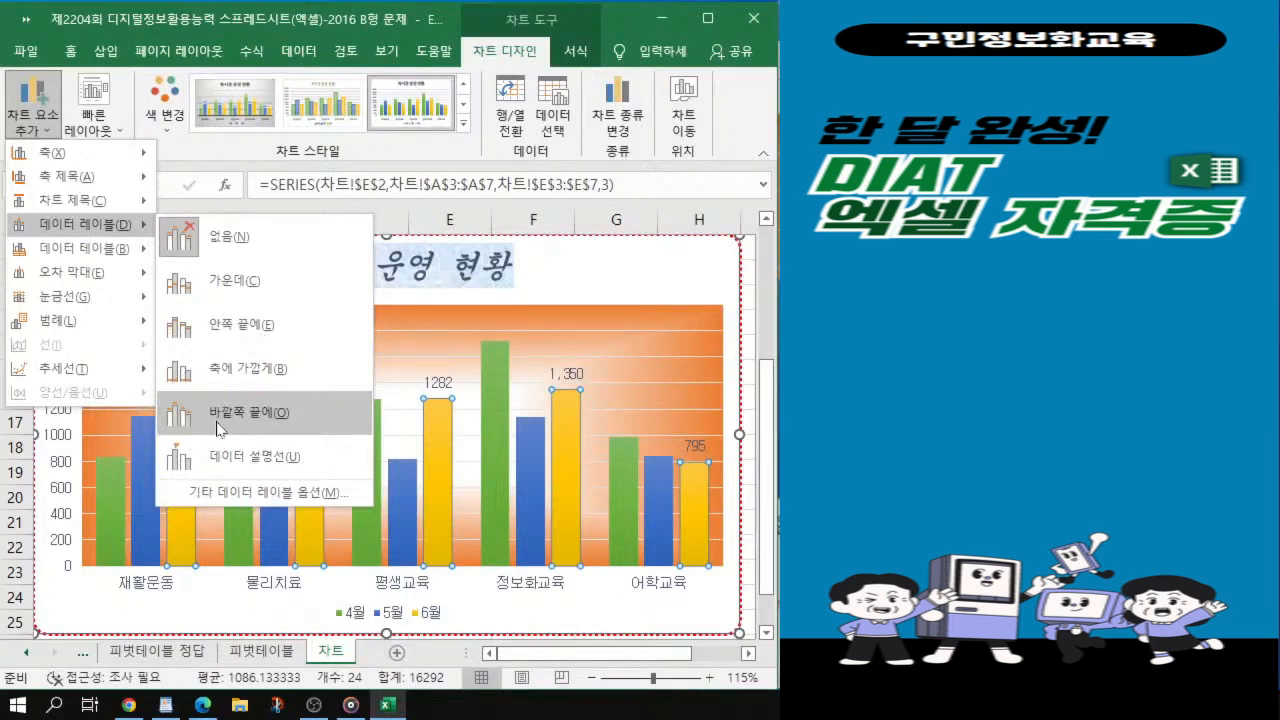
left_click(218, 424)
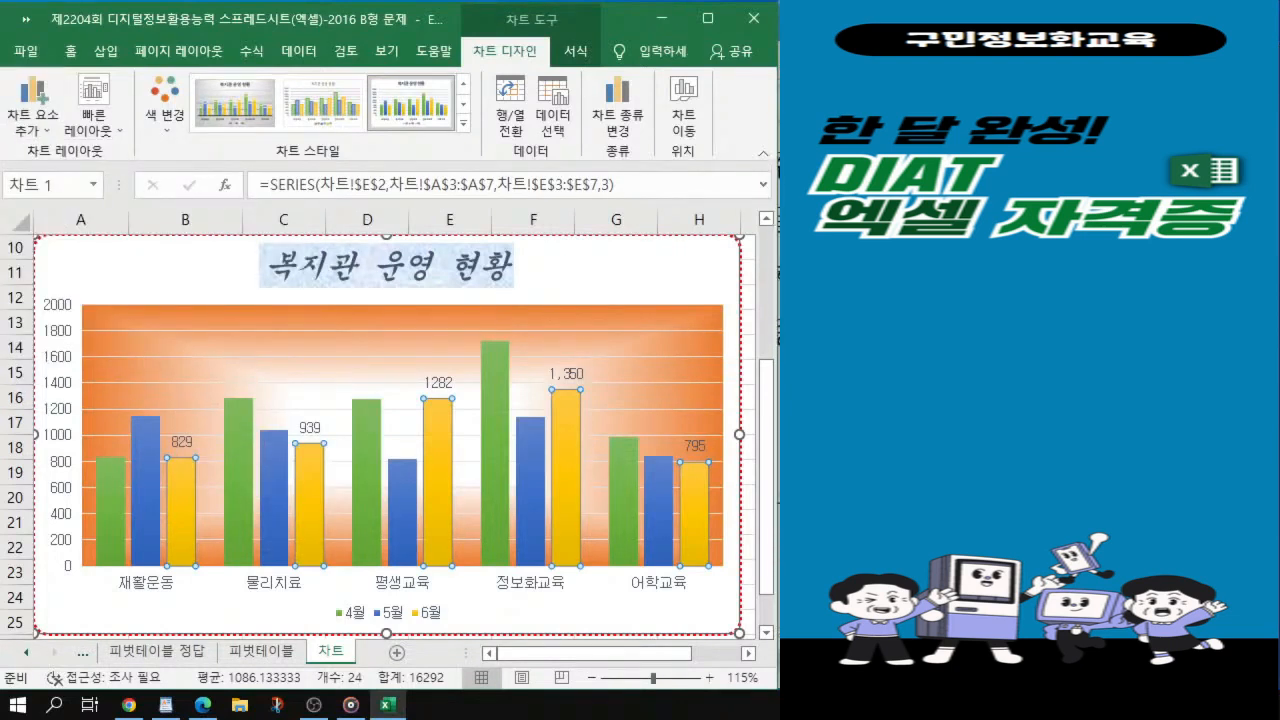
key("Escape")
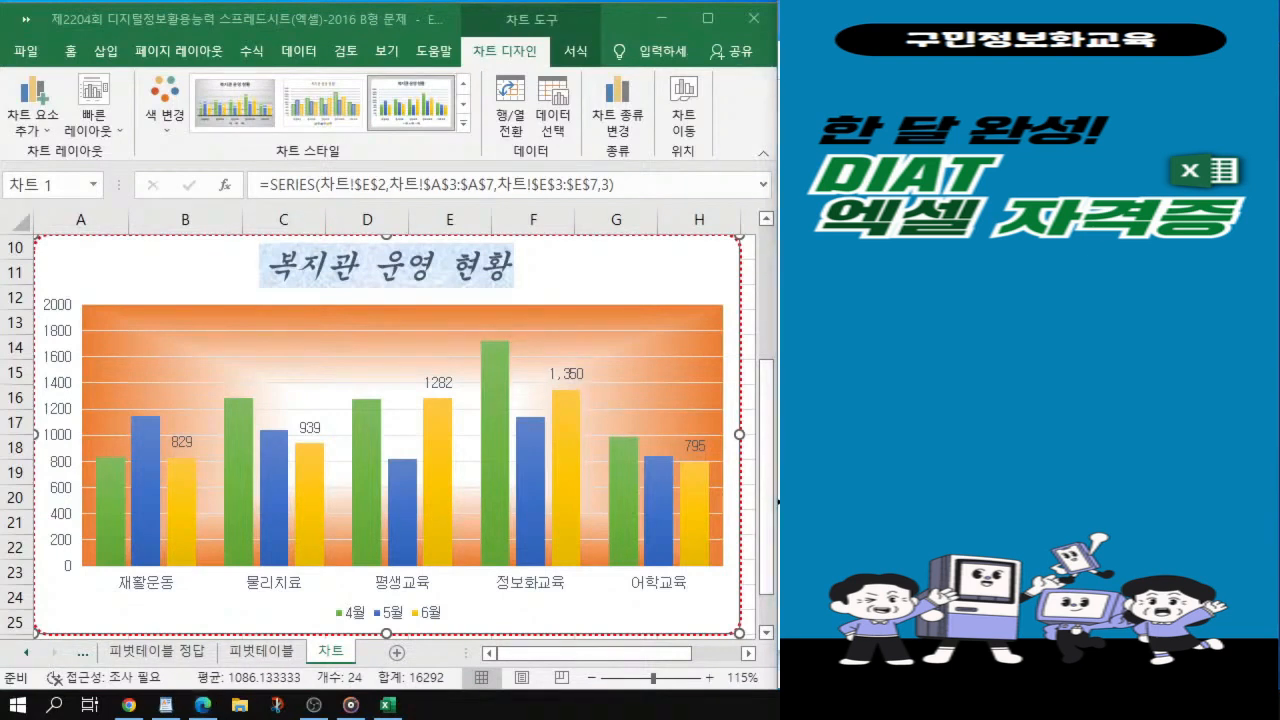
Step: Bring up the 2016 B형 정답 workbook with editing enabled and reposition its window to consult the answers
left_click(256, 20)
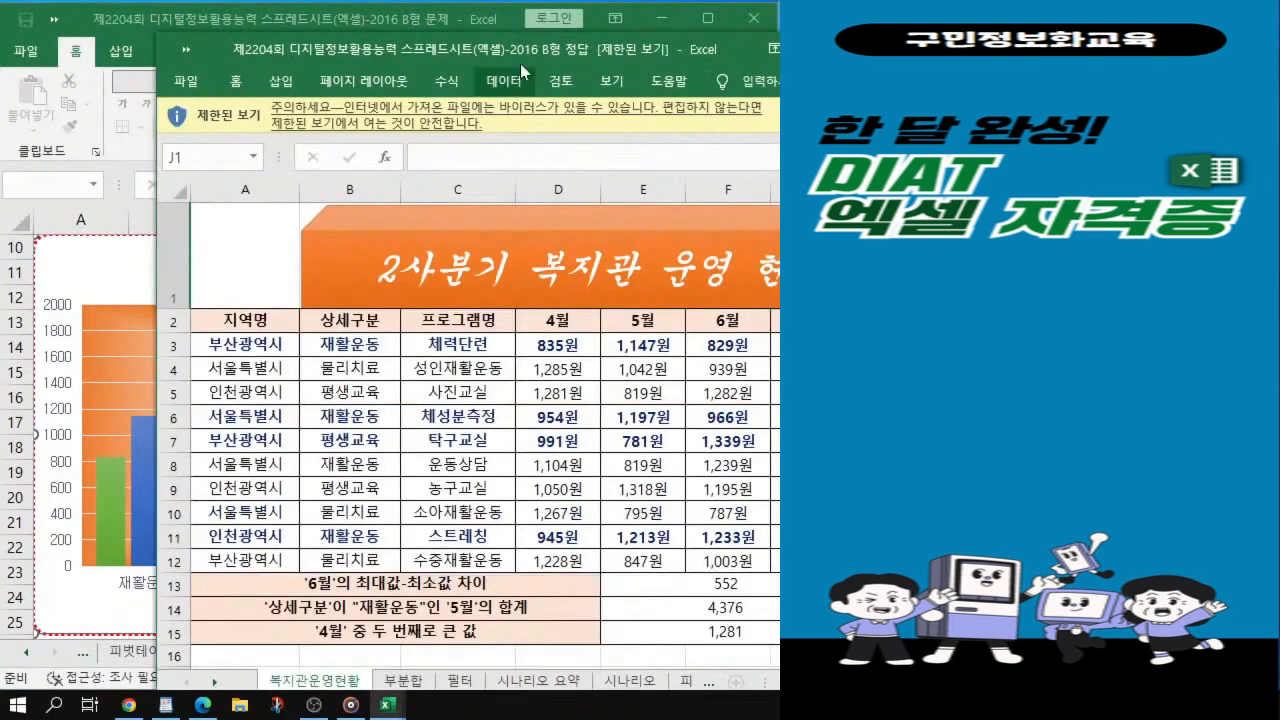
left_click_drag(512, 60, 490, 2)
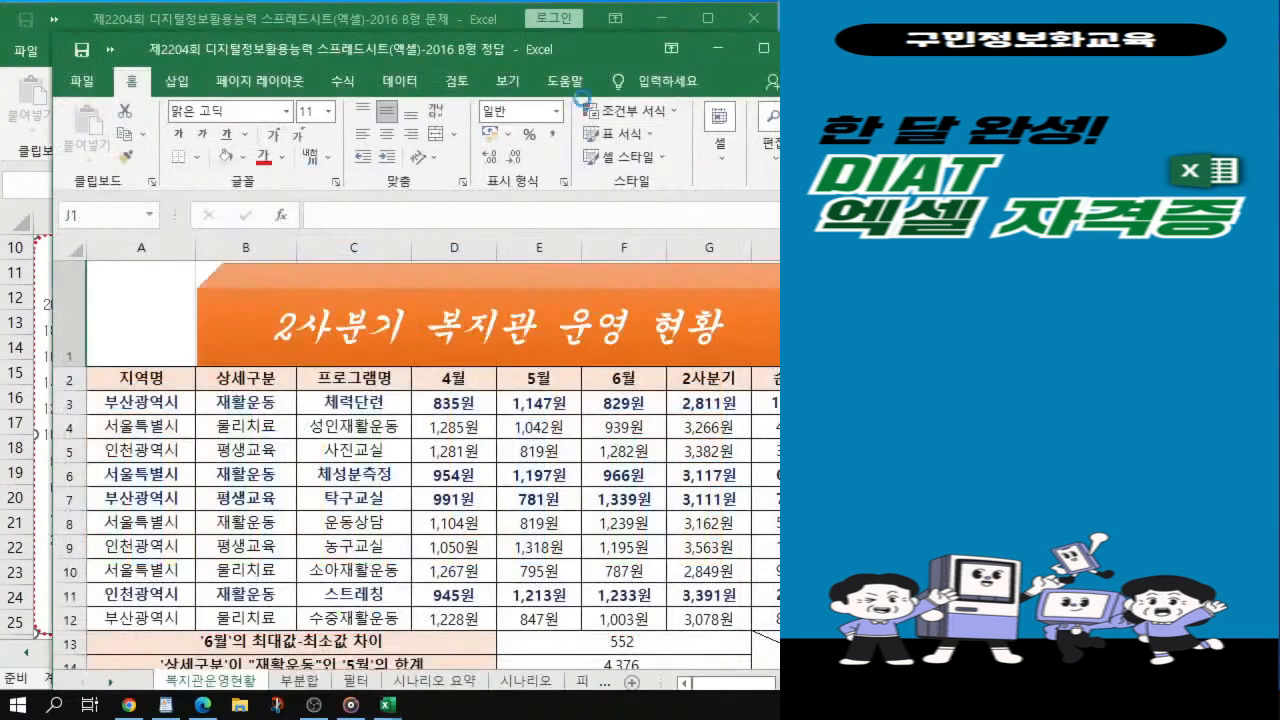
left_click_drag(493, 49, 493, 1)
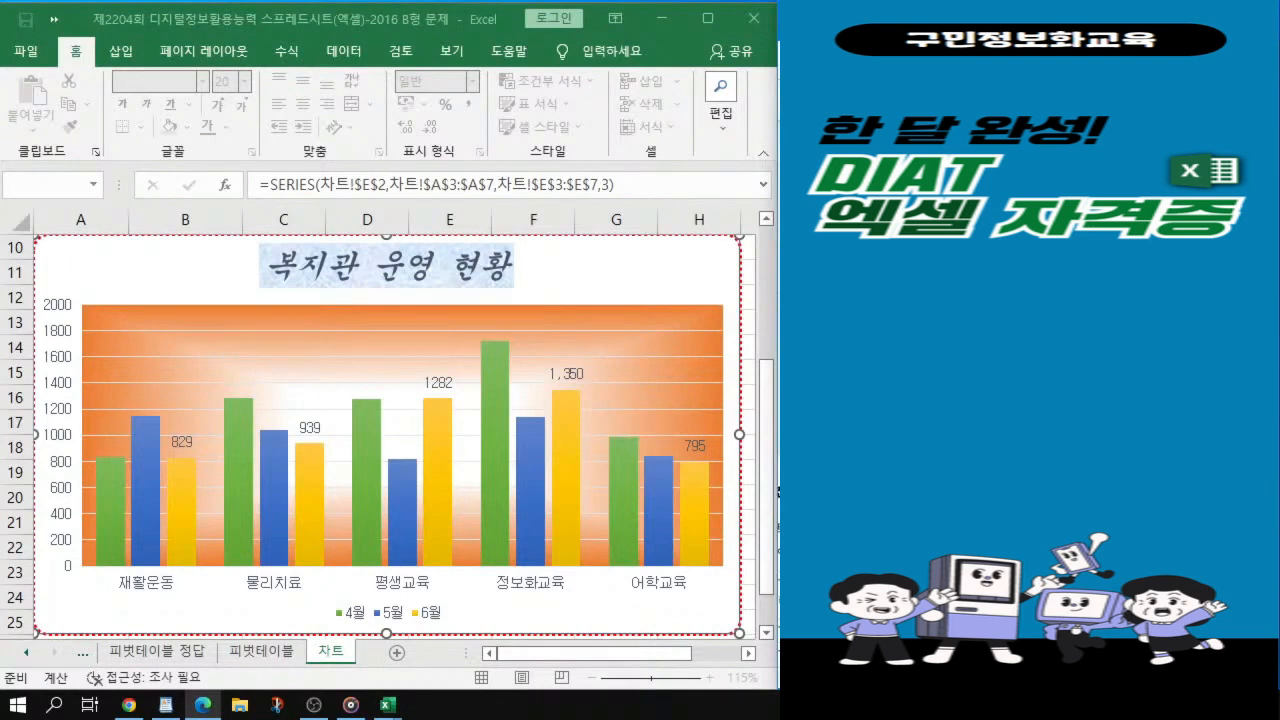
Step: Return to the 2016 B형 문제 workbook and check the 6월 columns and their data labels in the chart
key("alt+Tab")
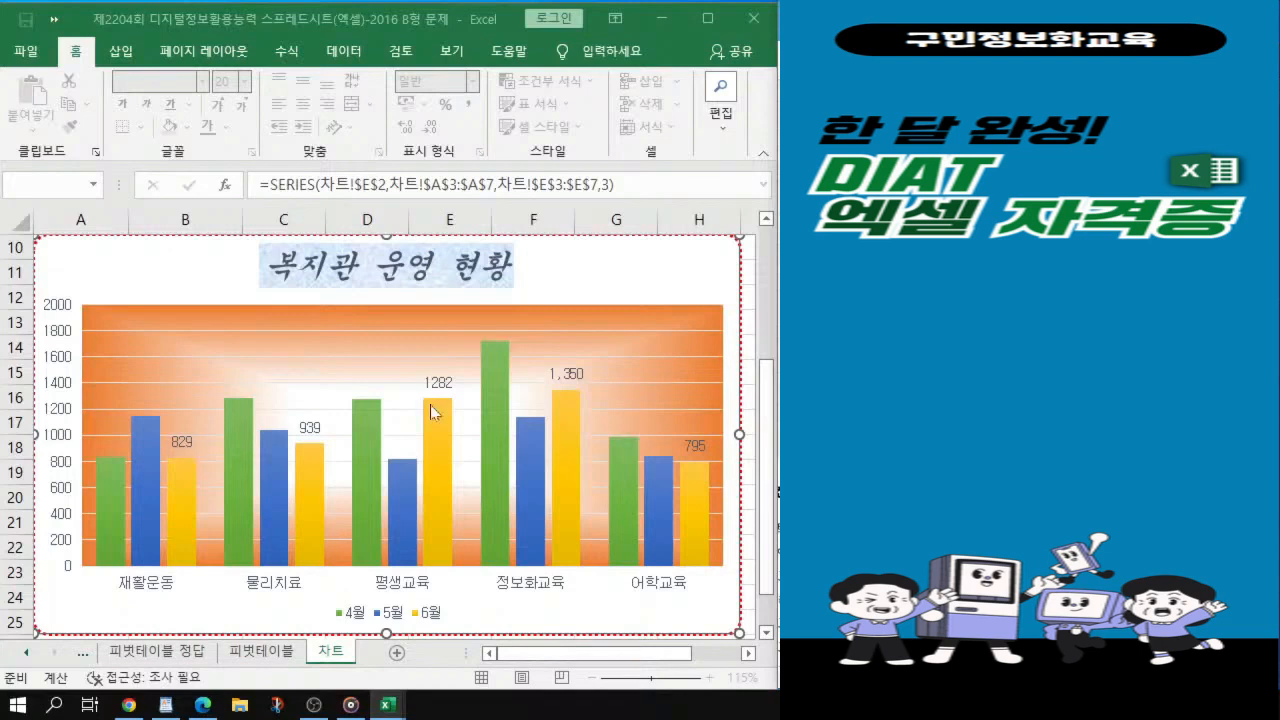
key("ctrl")
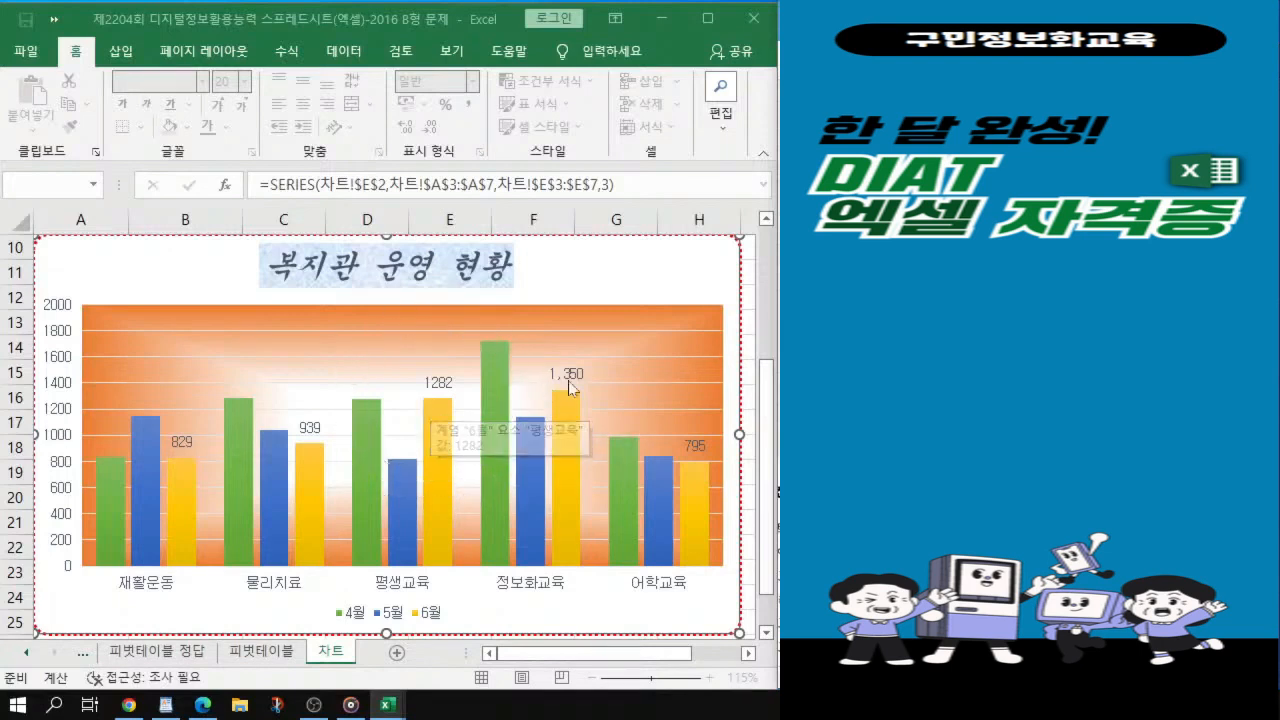
key("ctrl")
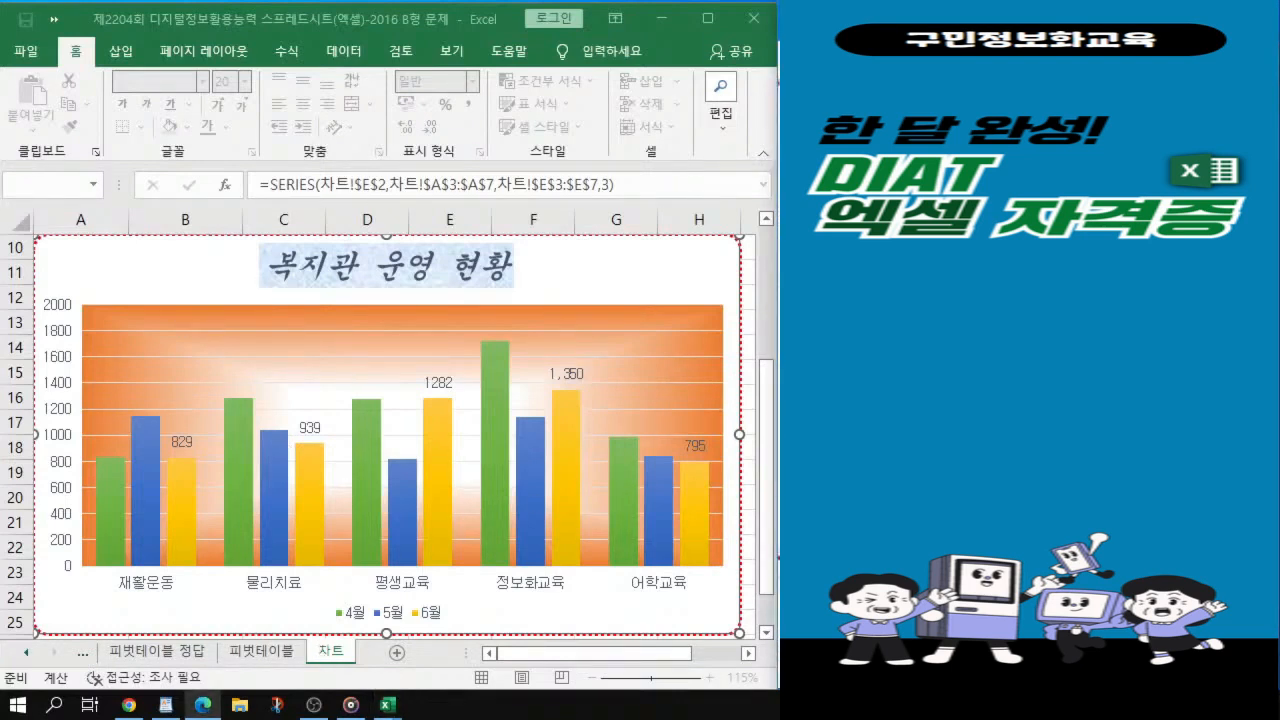
left_click(410, 420)
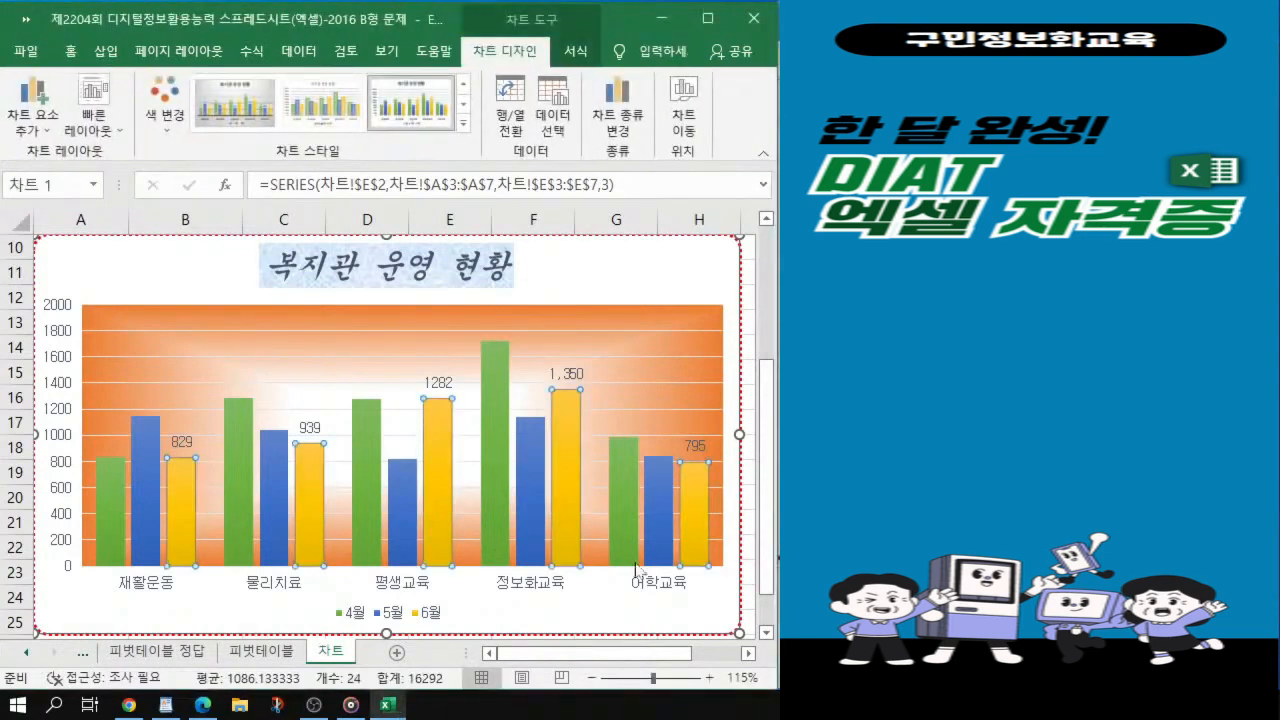
left_click(665, 606)
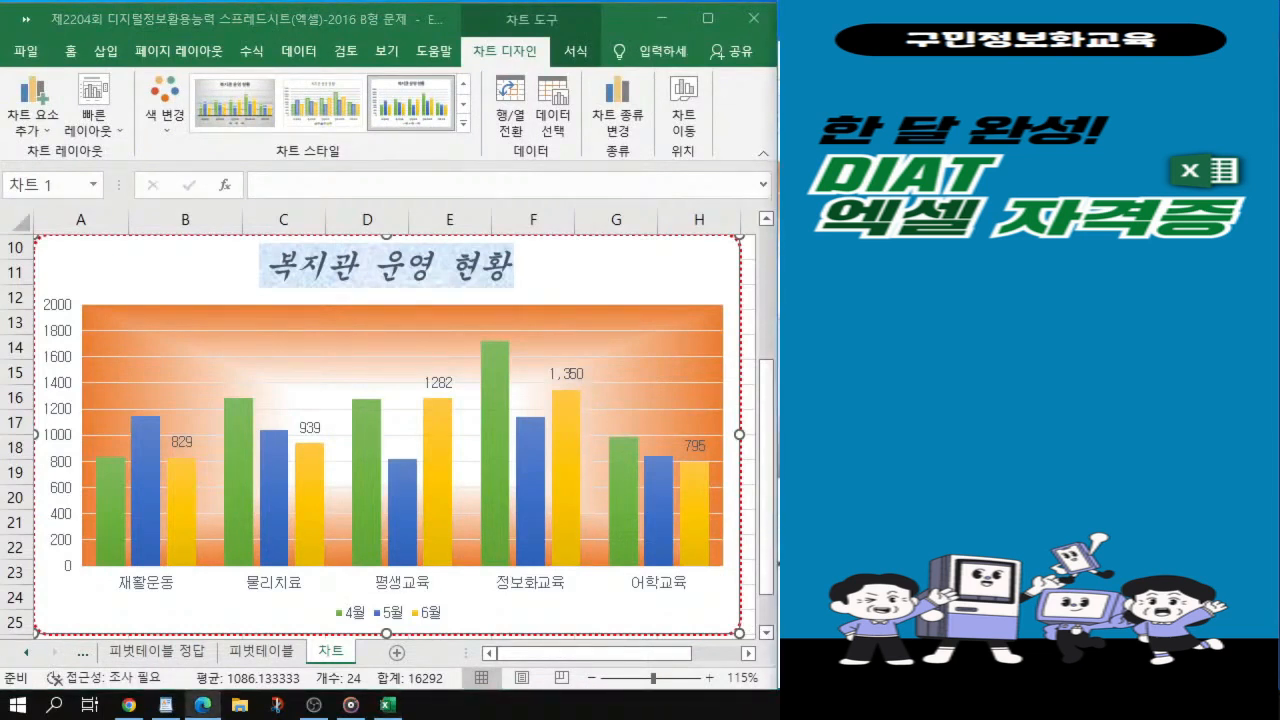
Step: Maximize the 2016 B형 문제 workbook, deselect the chart by selecting cell J19, and save the file under its current name
left_click(707, 18)
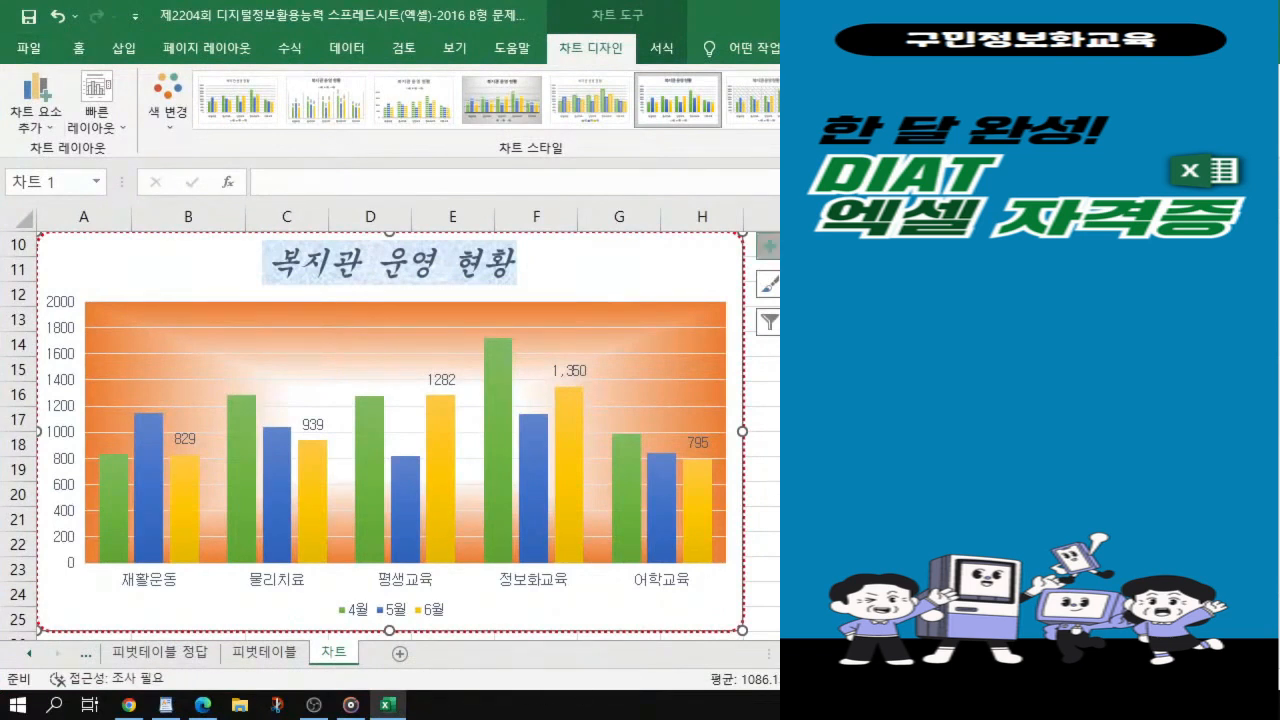
left_click(866, 519)
left_click(866, 469)
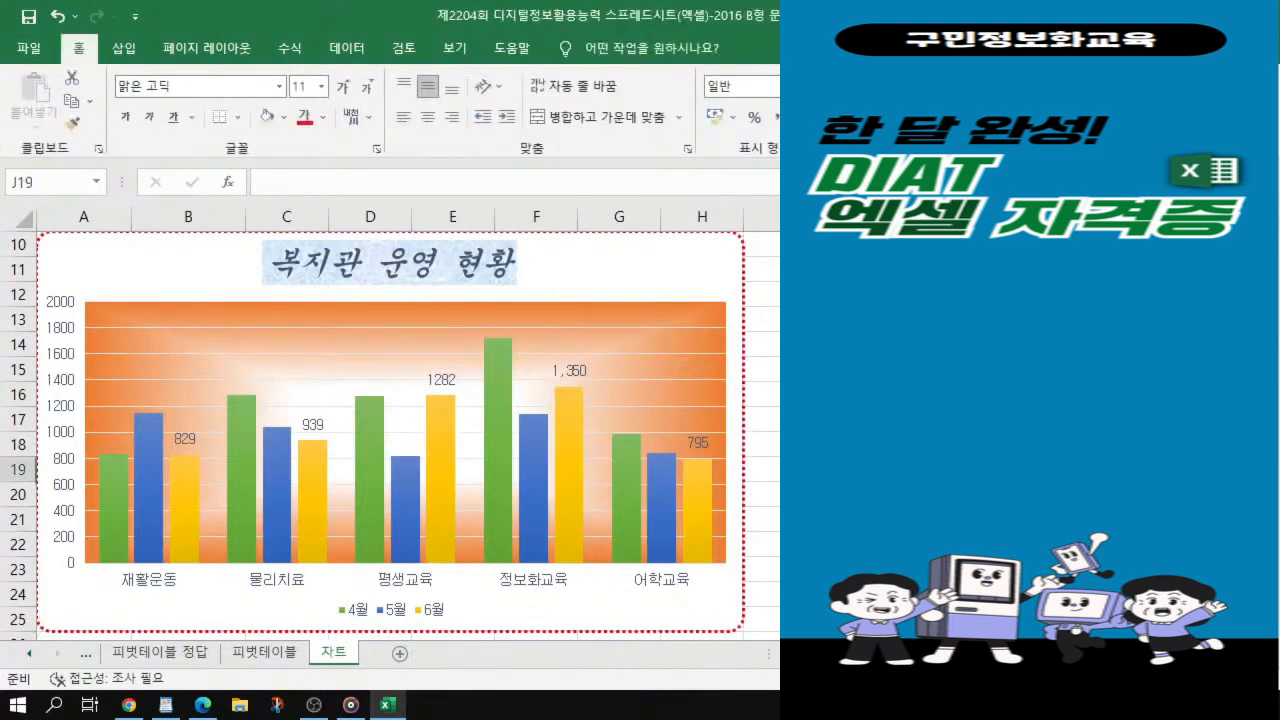
left_click(29, 47)
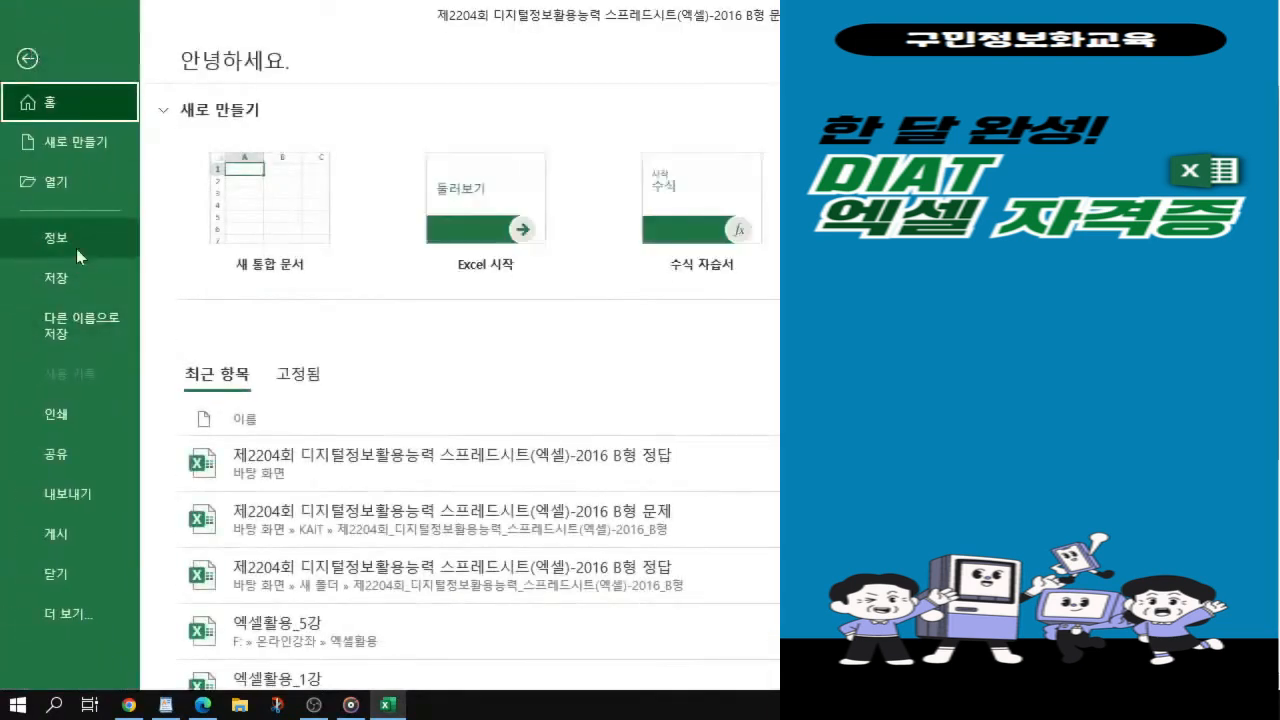
left_click(71, 281)
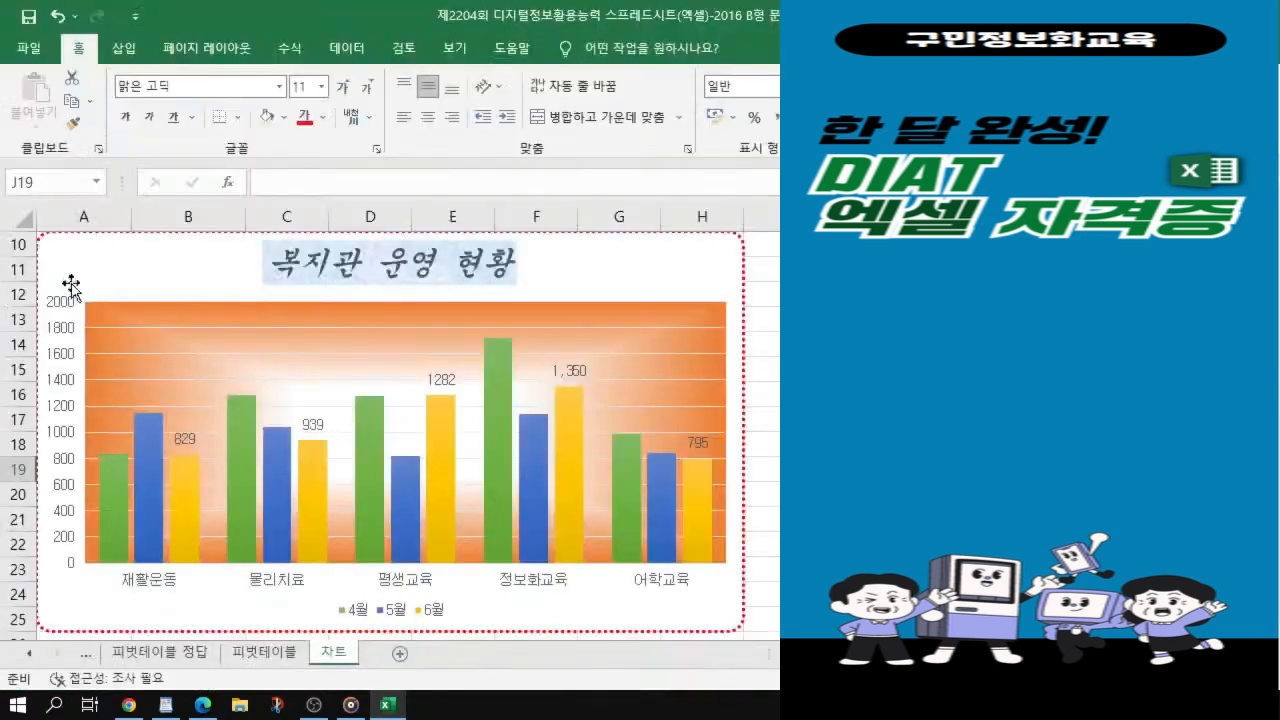